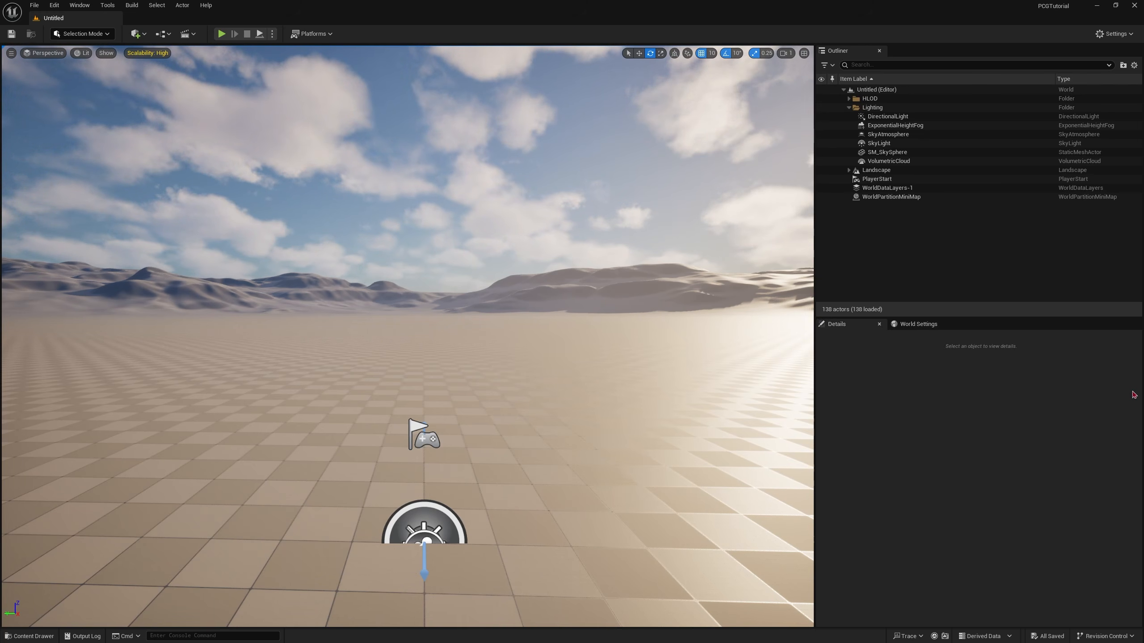
Step: Find the PCG plugins in the plugin manager and enable PCG Biome Core and PCG Biome Sample
left_click(54, 5)
left_click(74, 155)
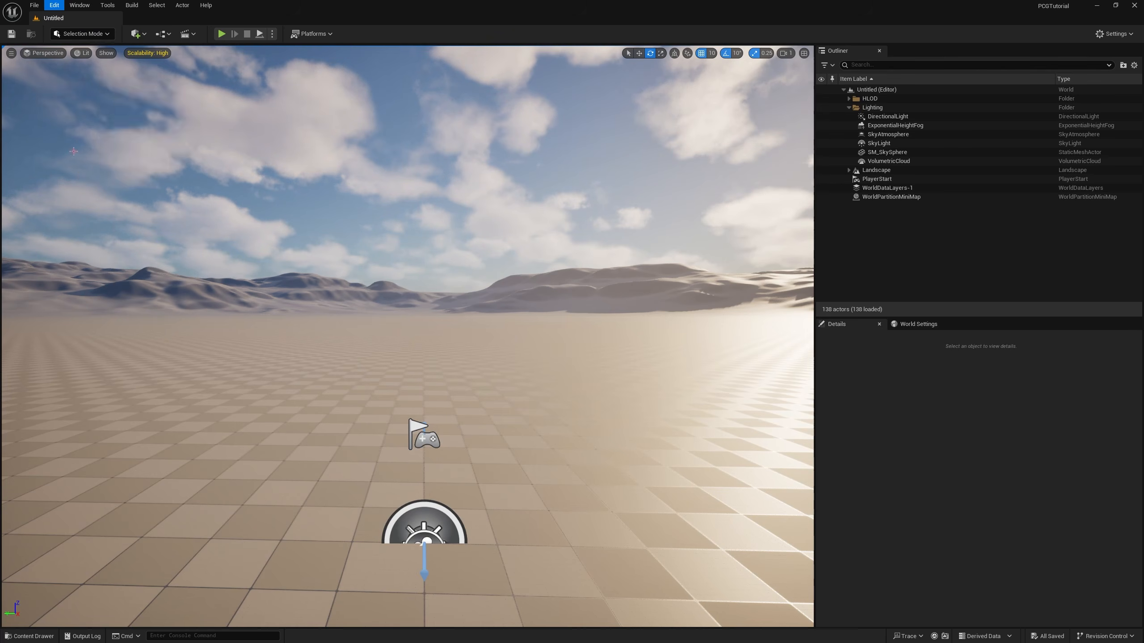
type("PCG")
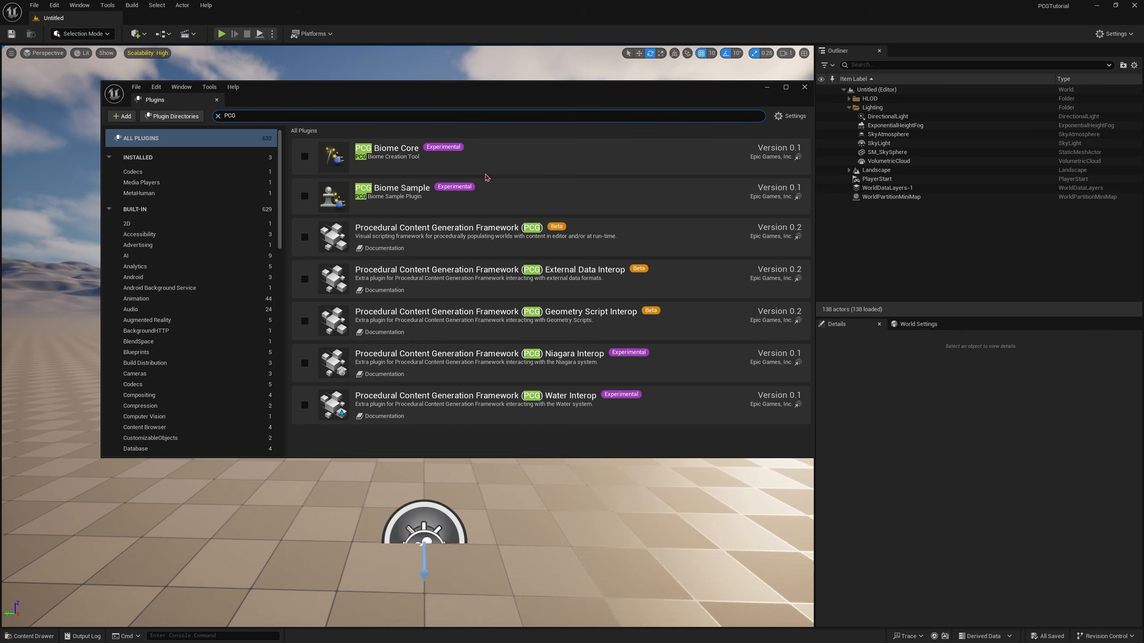
left_click(304, 157)
left_click(641, 349)
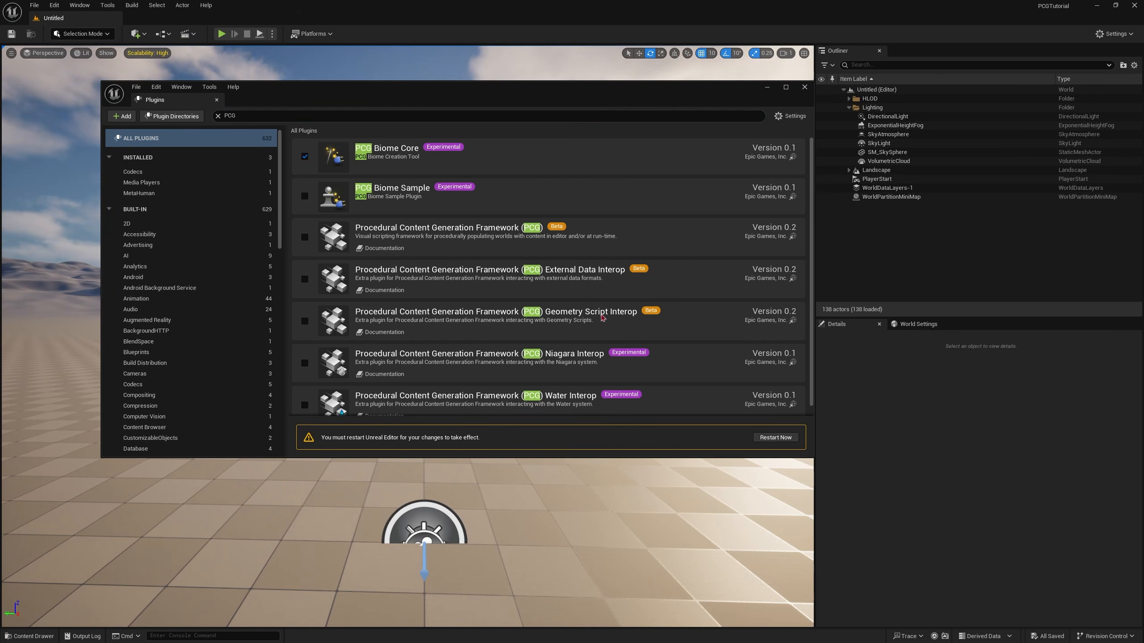
left_click(305, 197)
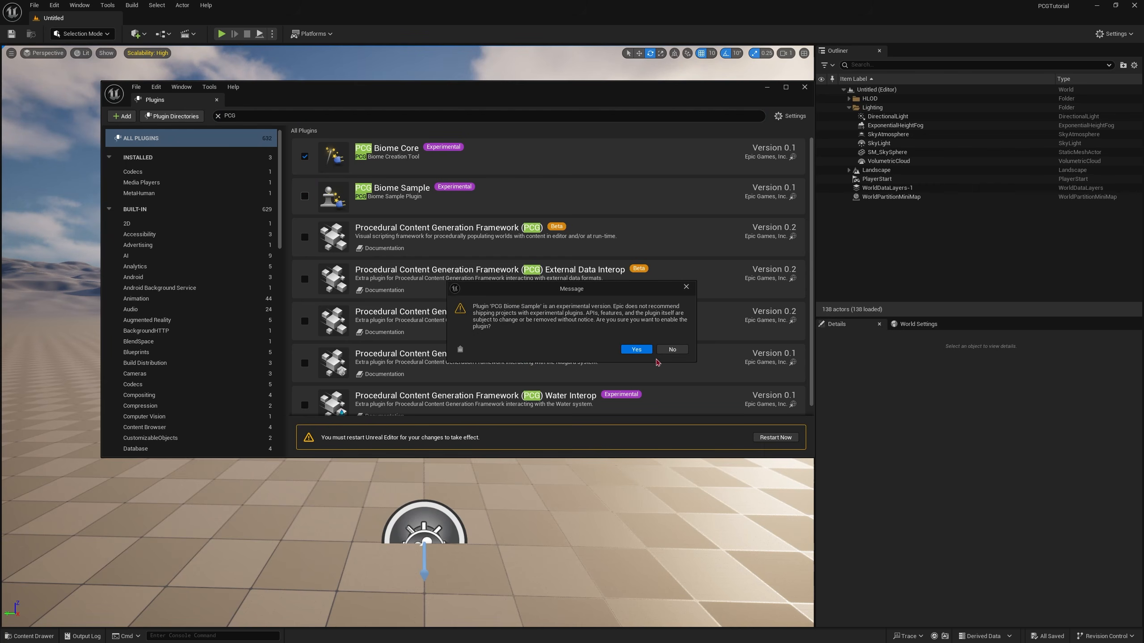
left_click(636, 350)
Step: Enable the Procedural Content Generation Framework (PCG) plugin along with its External Data Interop and Geometry Script Interop plugins
left_click(304, 237)
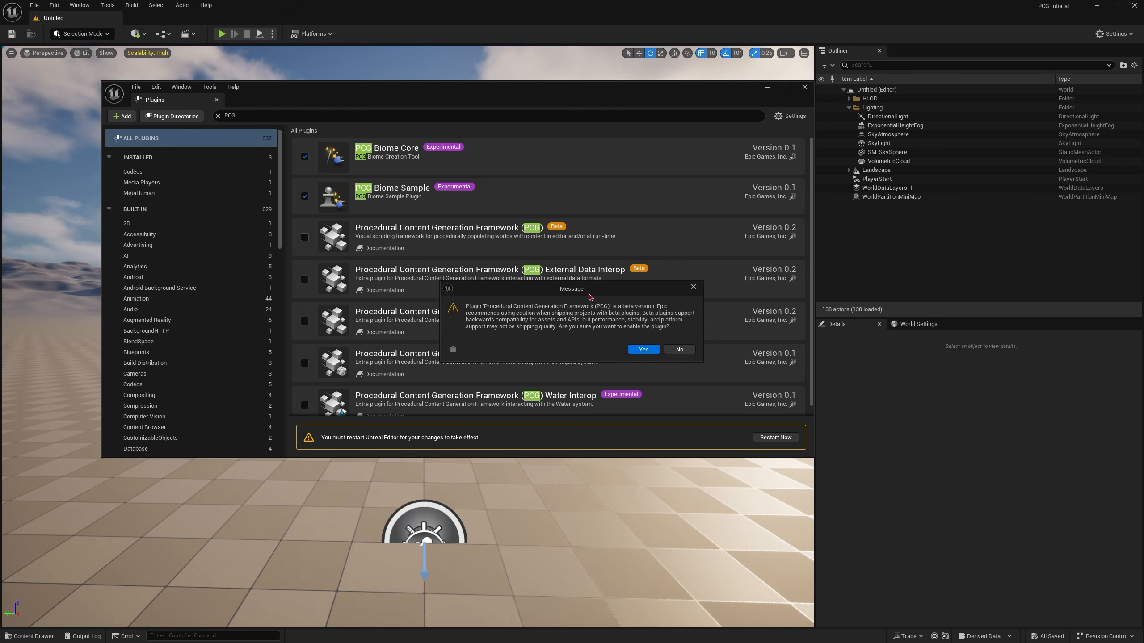
left_click(643, 350)
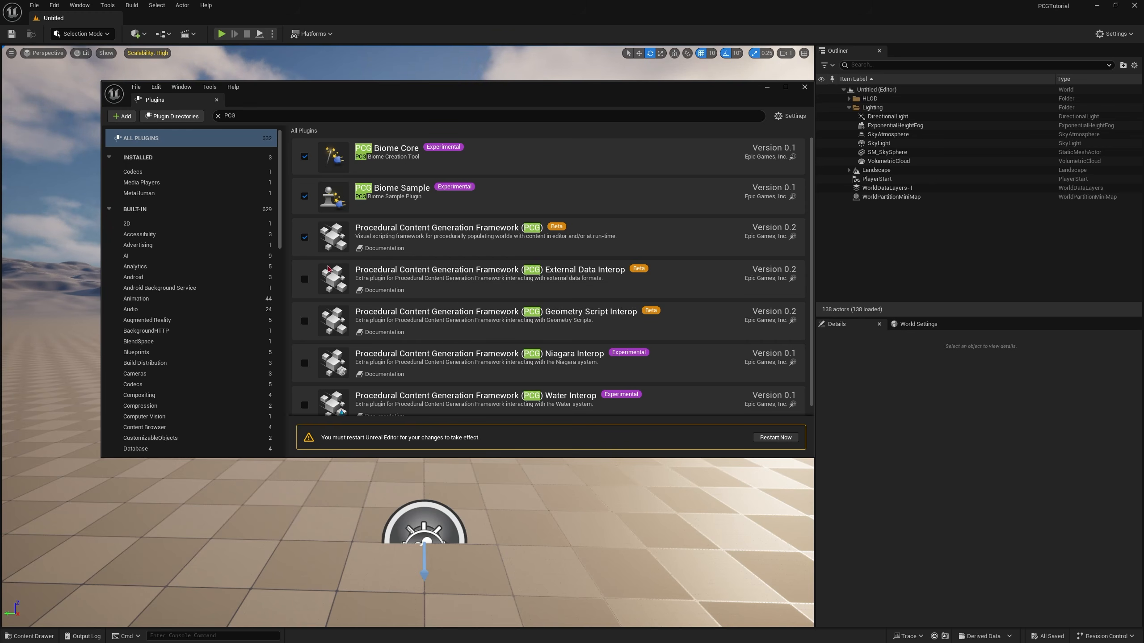
left_click(305, 280)
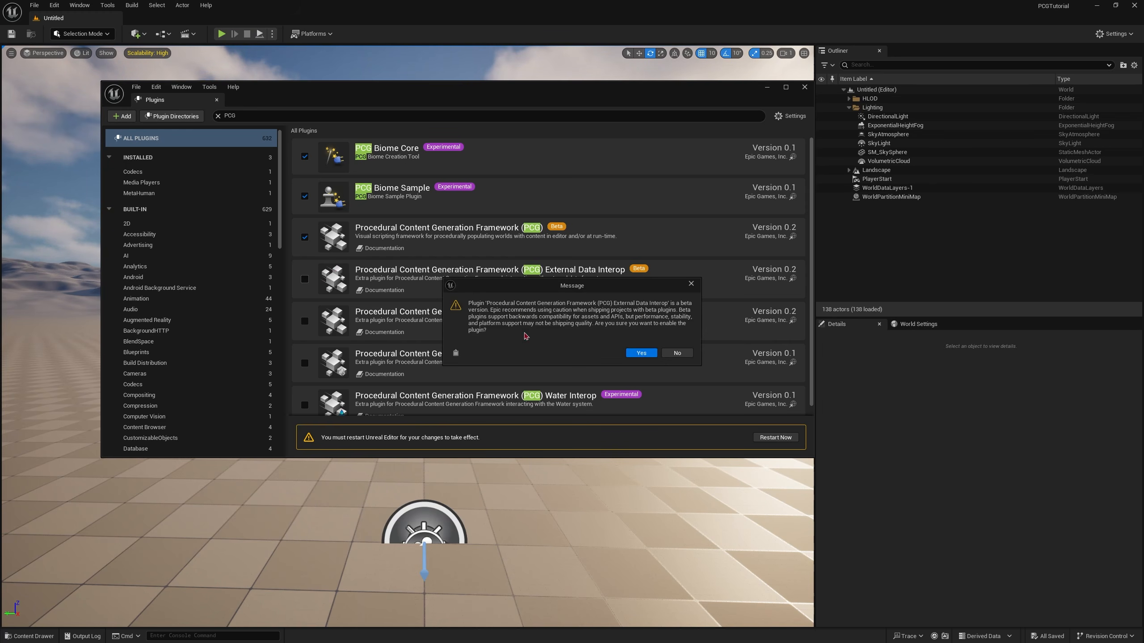
left_click(639, 351)
left_click(310, 321)
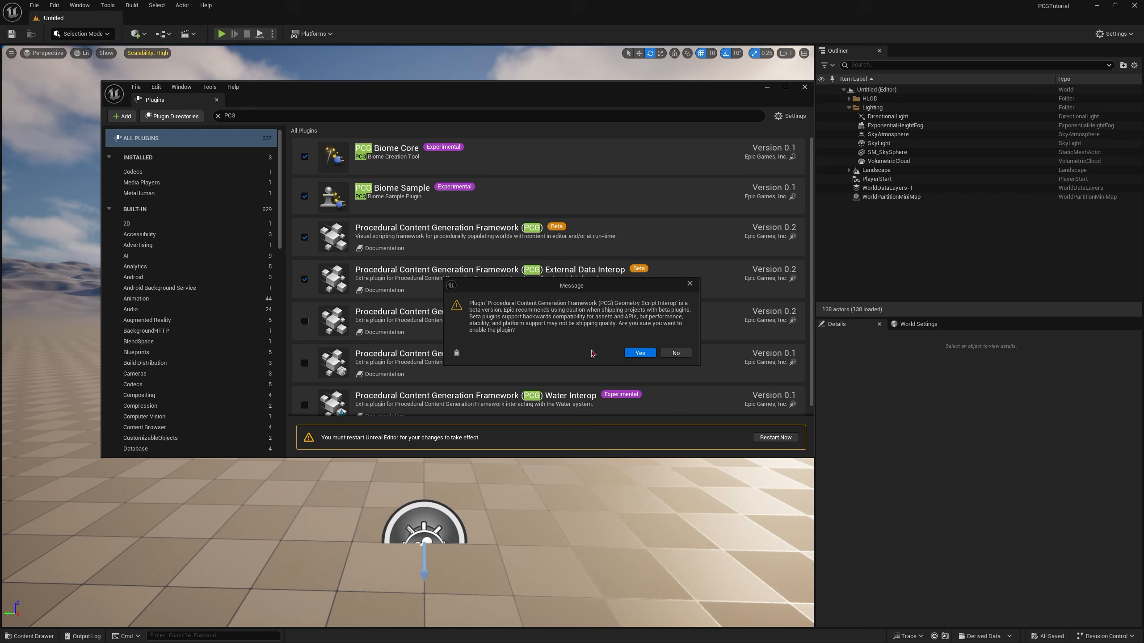
left_click(640, 351)
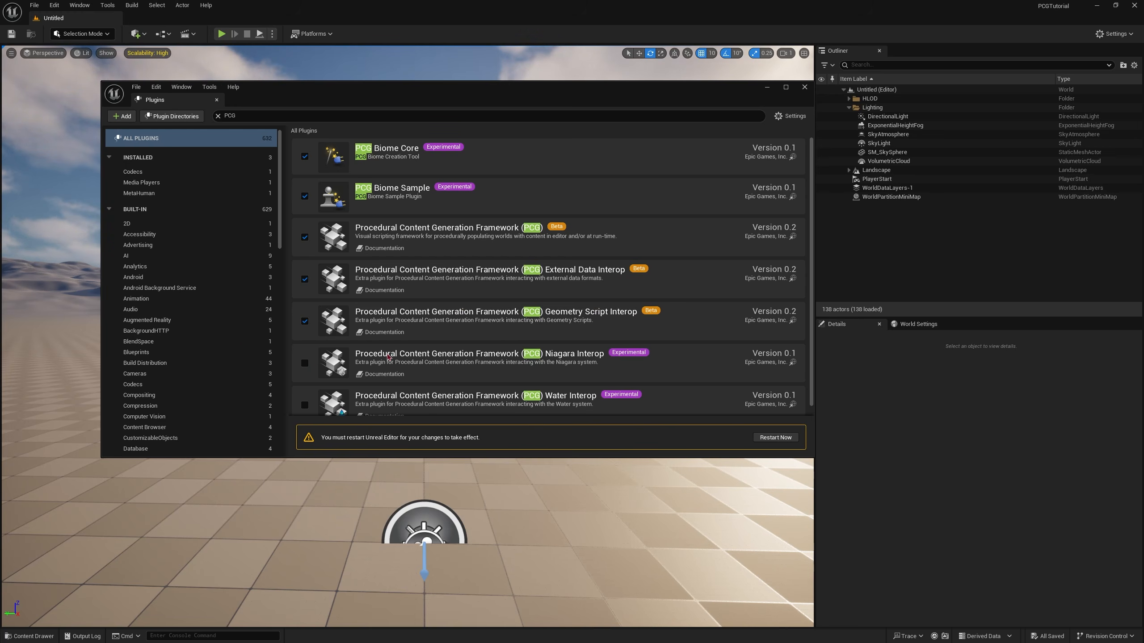
Step: Enable the PCG Niagara Interop and PCG Water Interop plugins and restart the editor
left_click(305, 365)
left_click(639, 351)
scroll(550, 359, "down", 1)
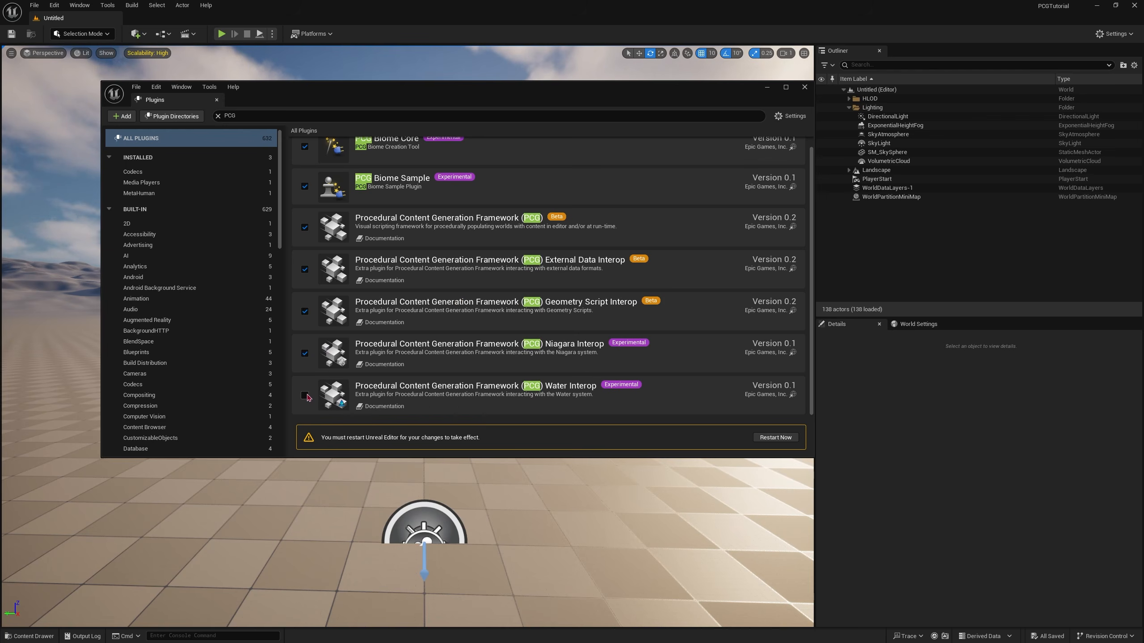
left_click(304, 396)
left_click(639, 352)
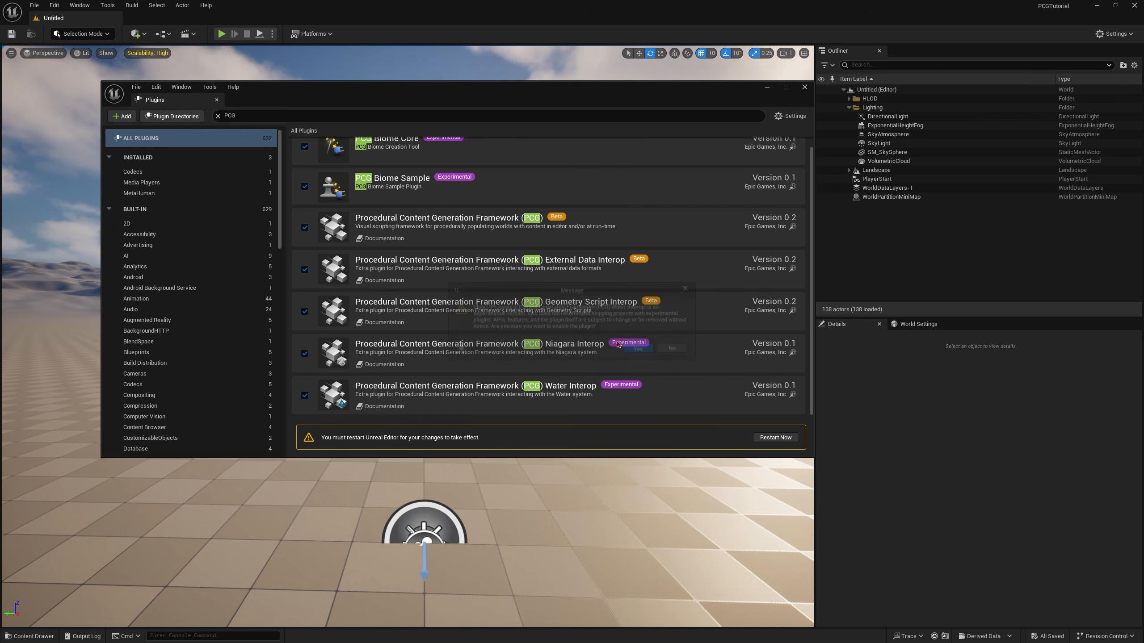
left_click(775, 439)
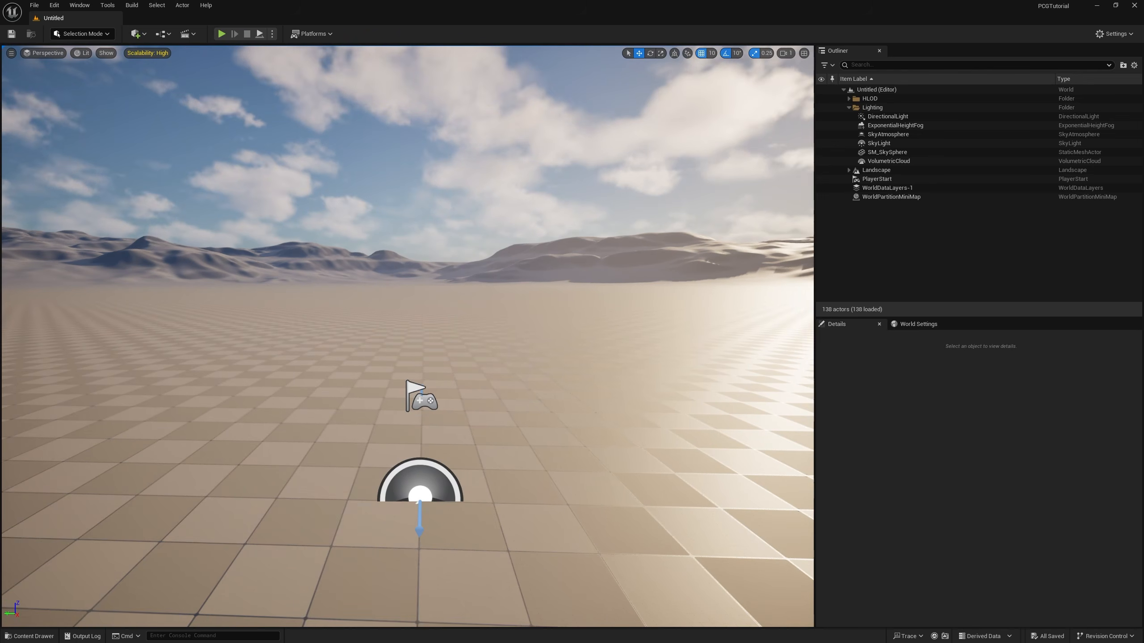
Step: Save the level as PCGTest in a new folder named Levels inside Content
key("ctrl+s")
right_click(363, 232)
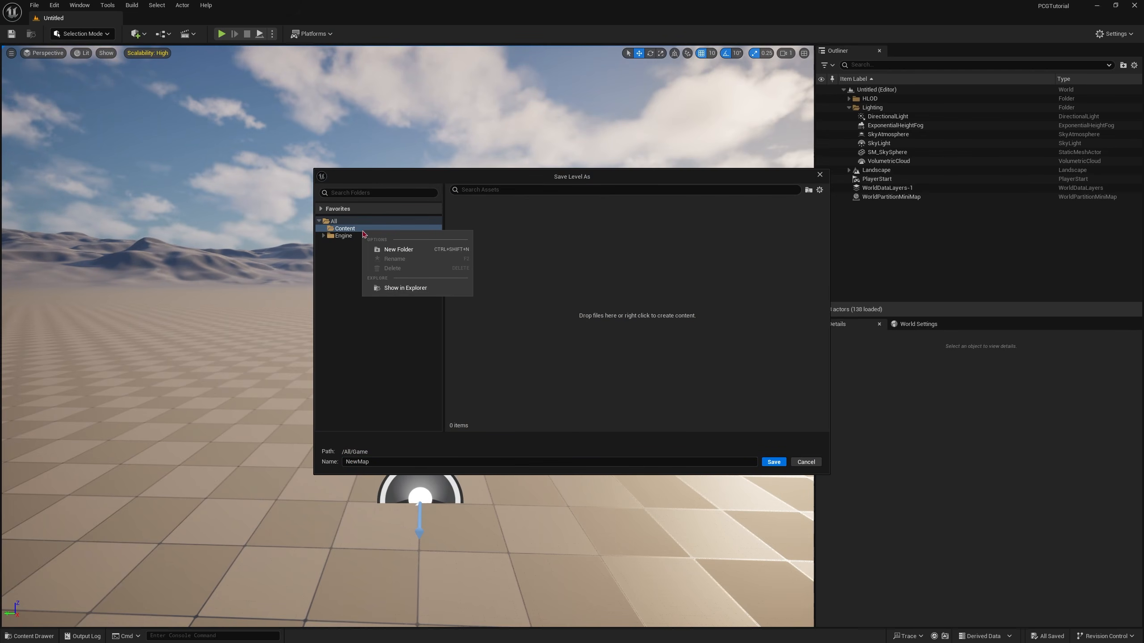
left_click(391, 250)
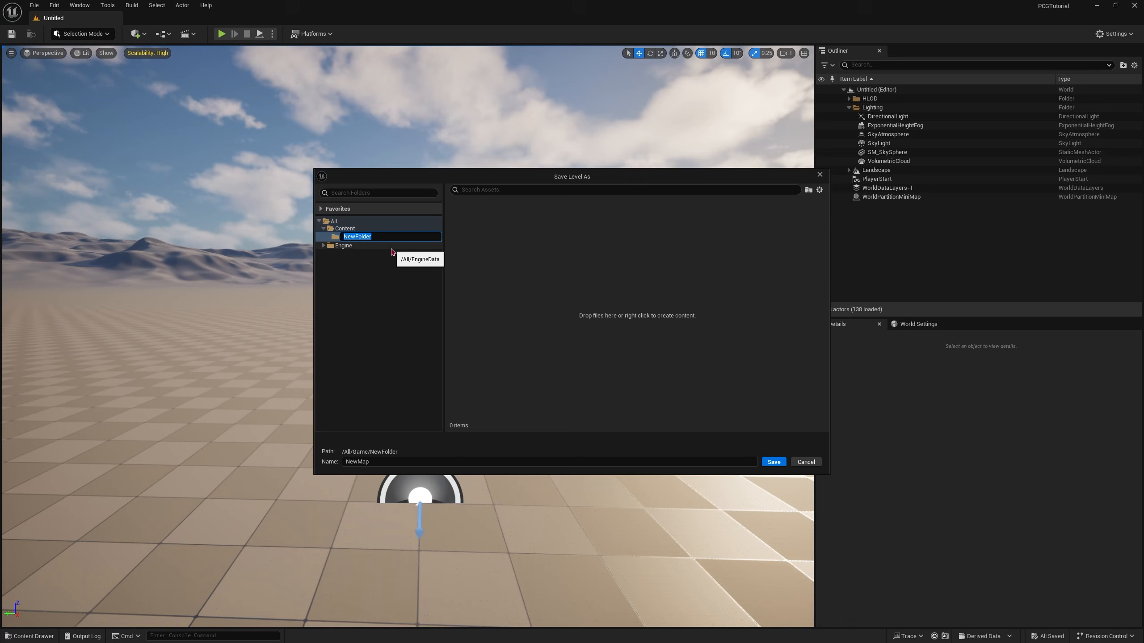
type("Levels")
key("Return")
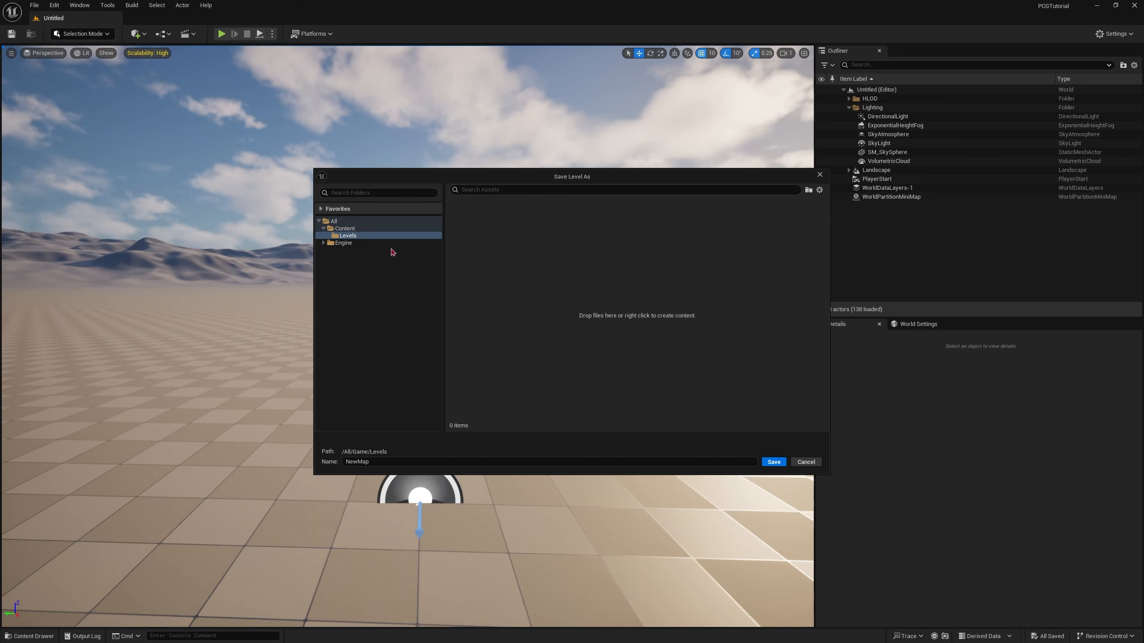
left_click(392, 461)
type("PCGTest")
key("Return")
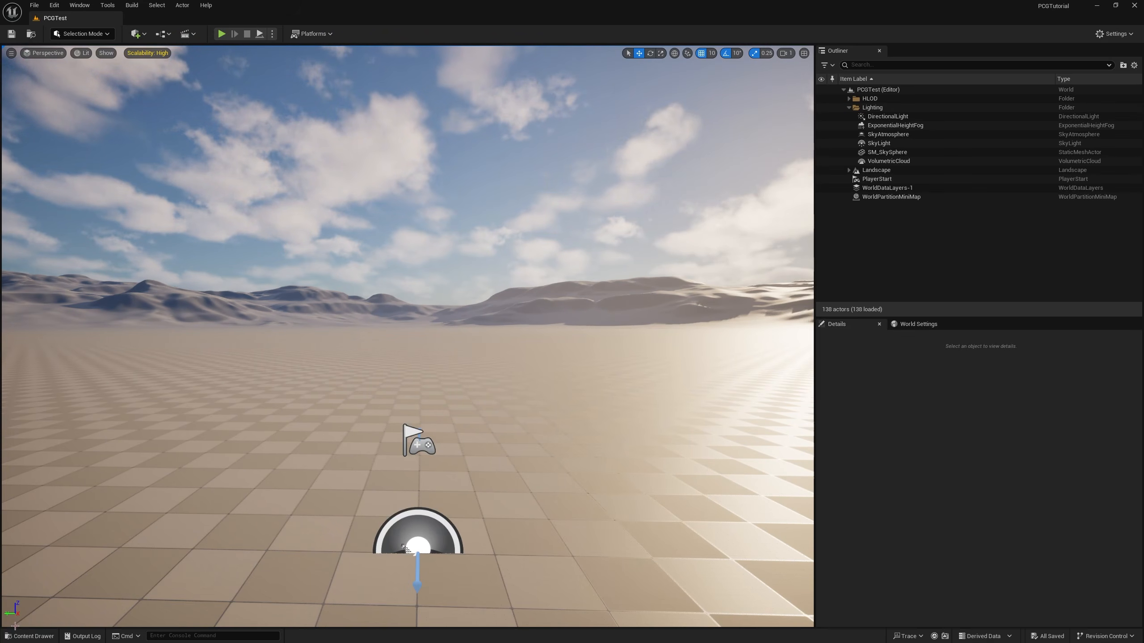
Step: Create a folder named PCG in the Content directory and open it
key("ctrl+space")
right_click(214, 469)
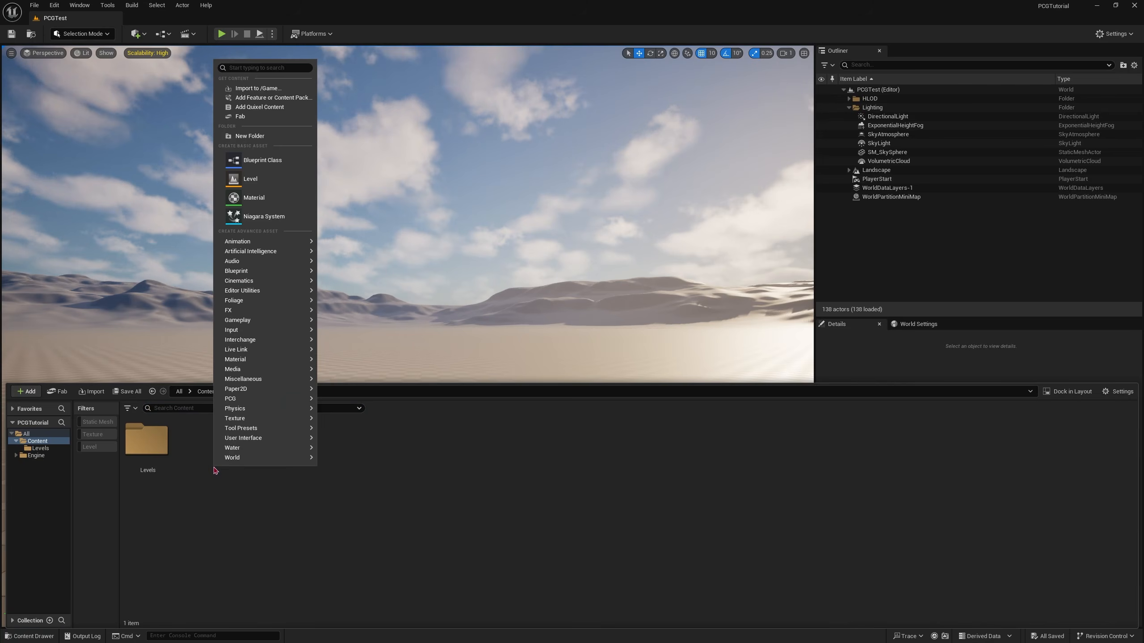
left_click(250, 136)
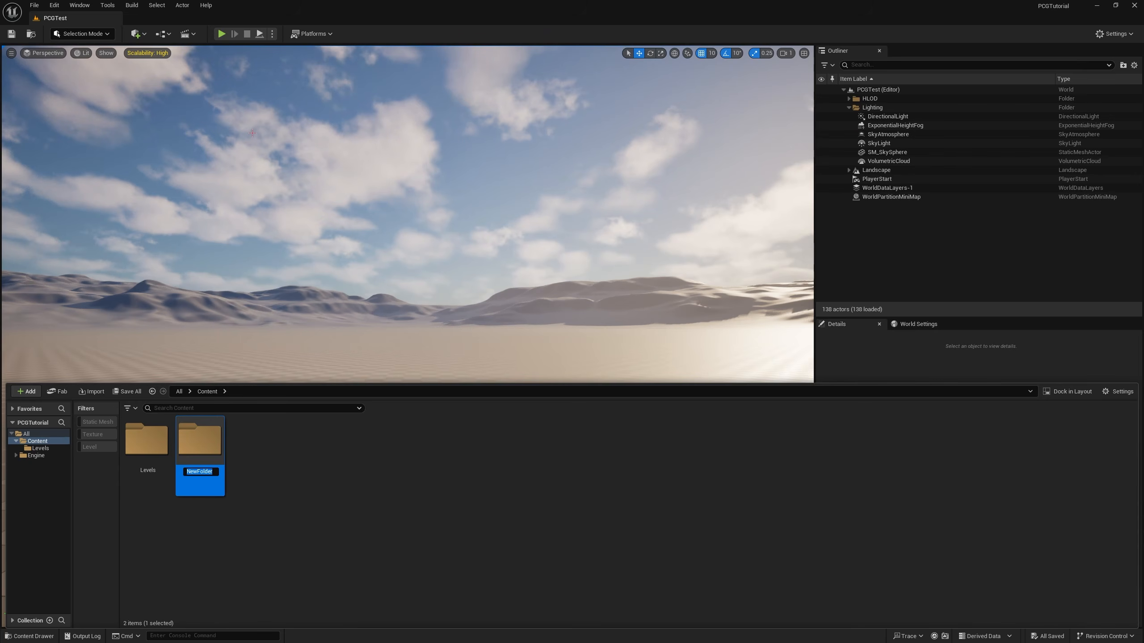
type("PCG")
key("Return")
key("Return")
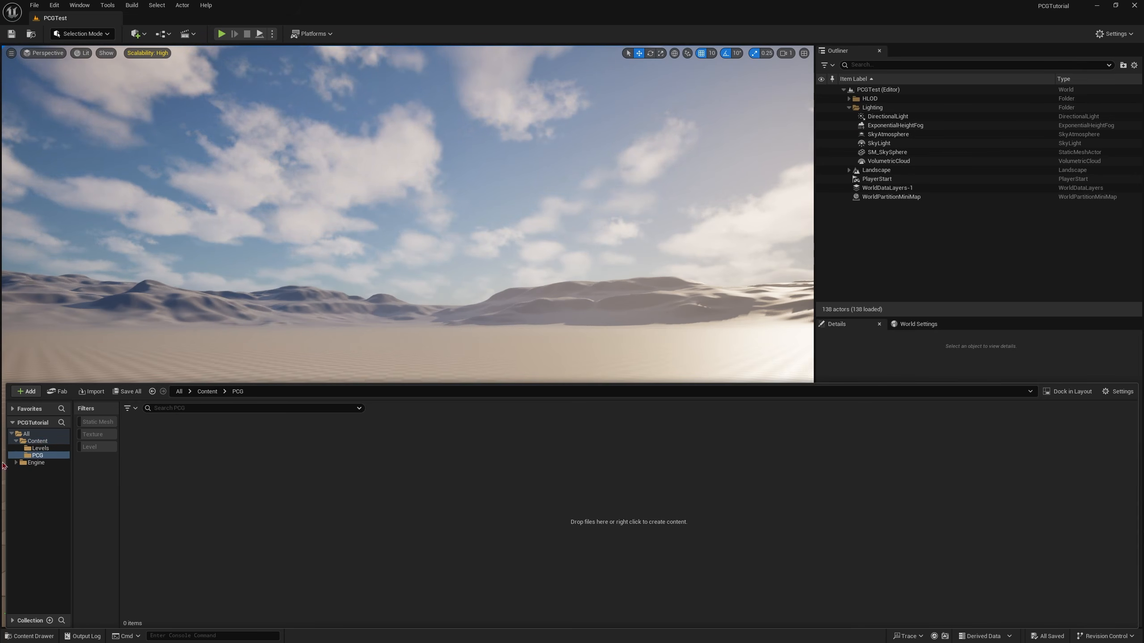
Step: Create a PCG Graph named PCG_Sample in the PCG folder and open it for editing
right_click(167, 437)
mouse_move(206, 216)
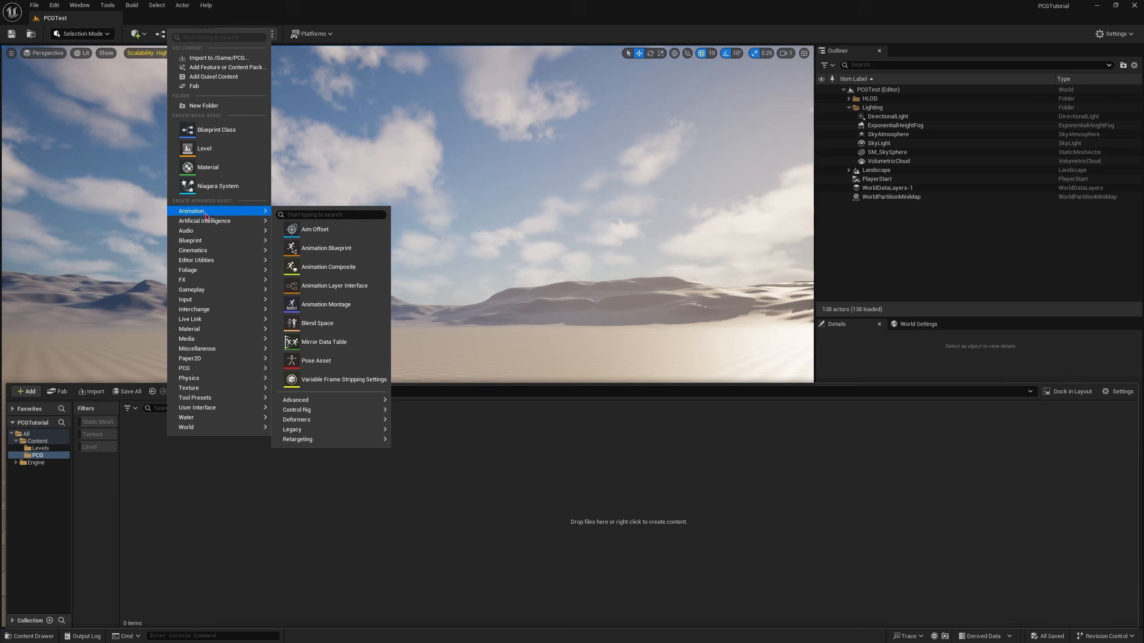
mouse_move(179, 370)
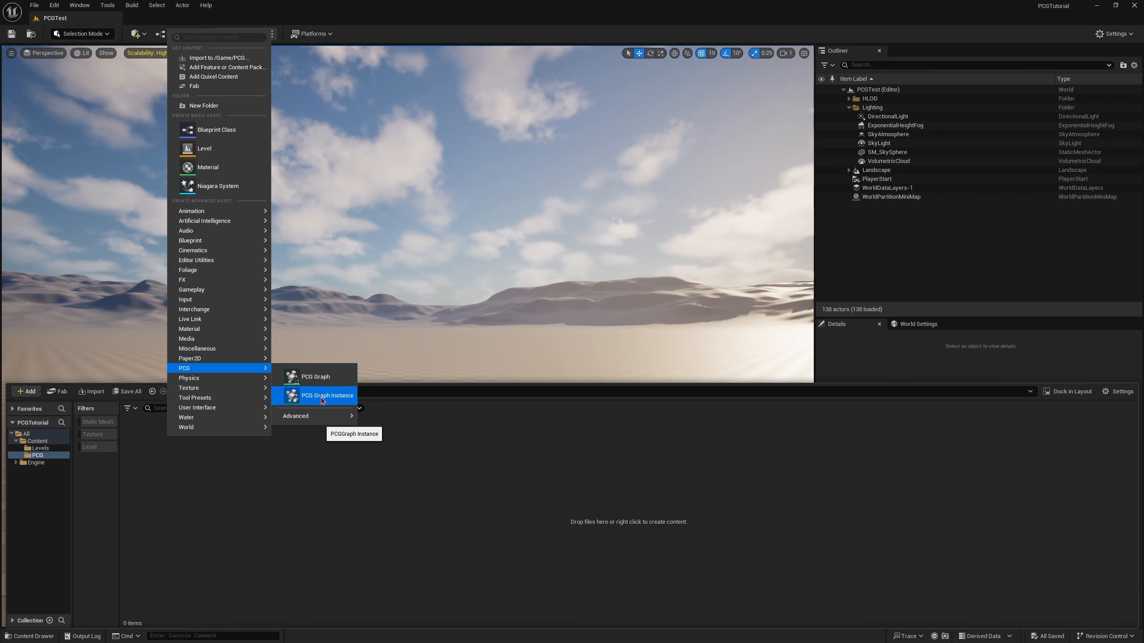
mouse_move(317, 416)
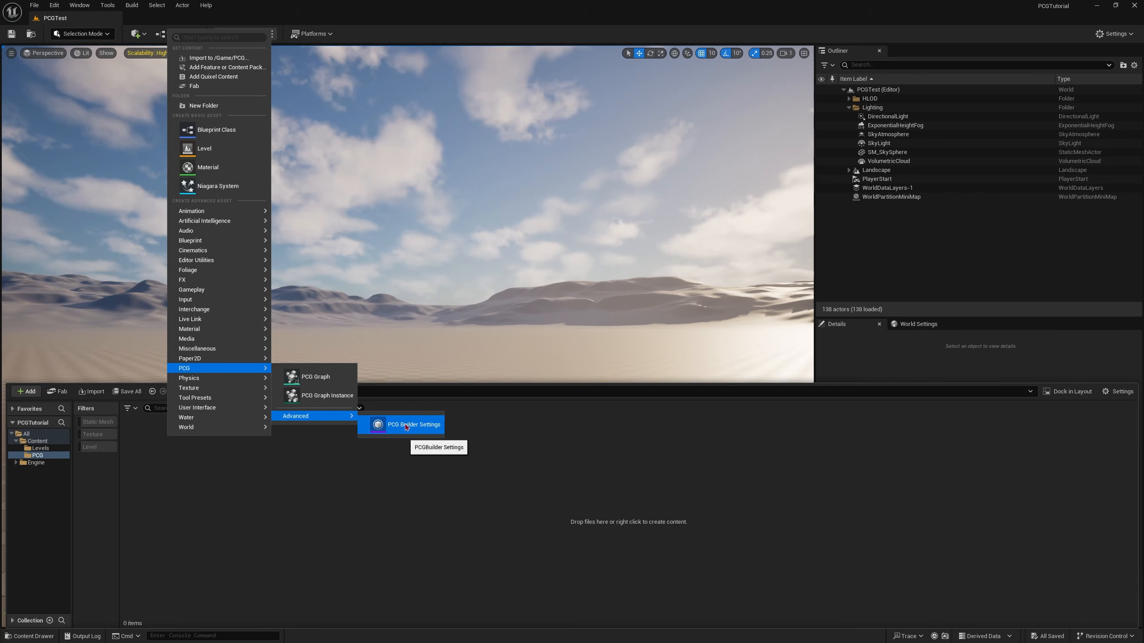
left_click(313, 377)
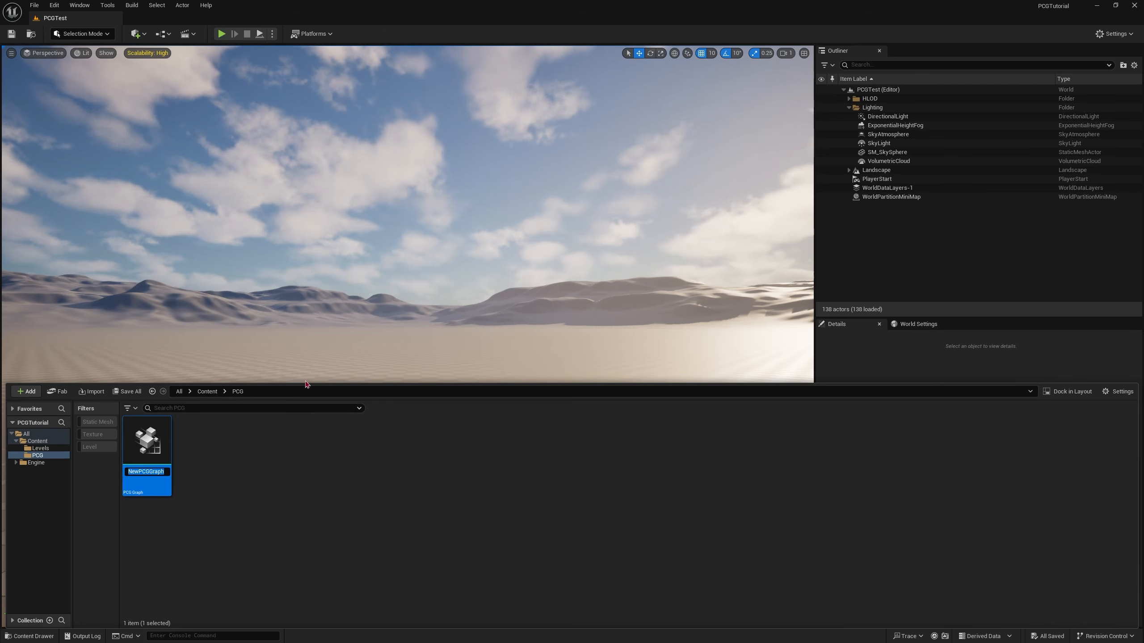
type("P")
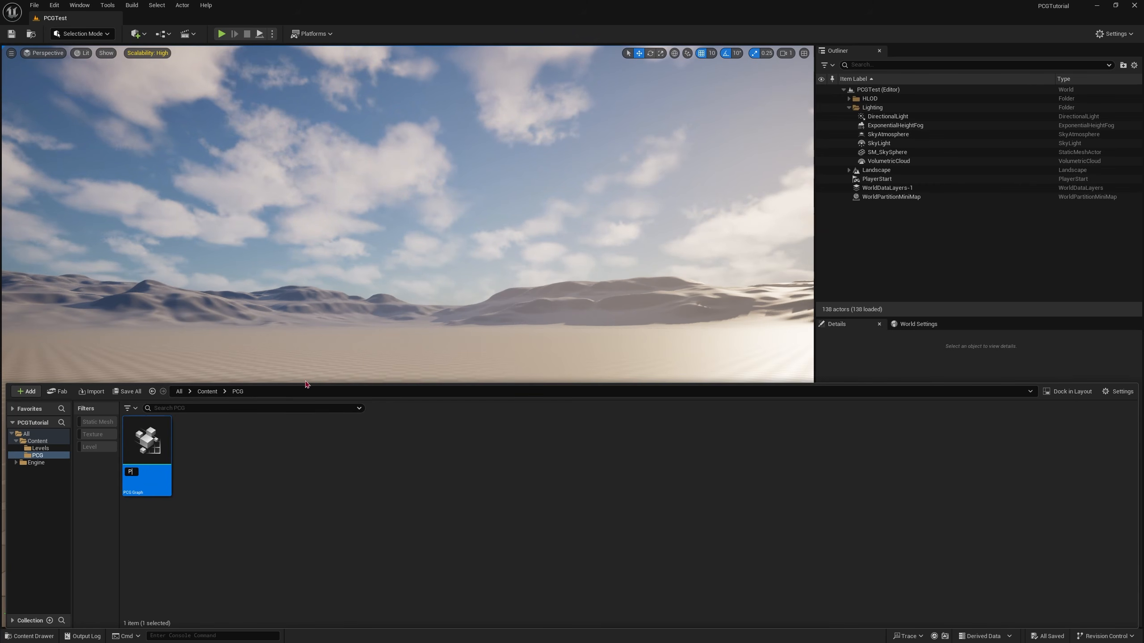
type("CG_Sample")
key("Return")
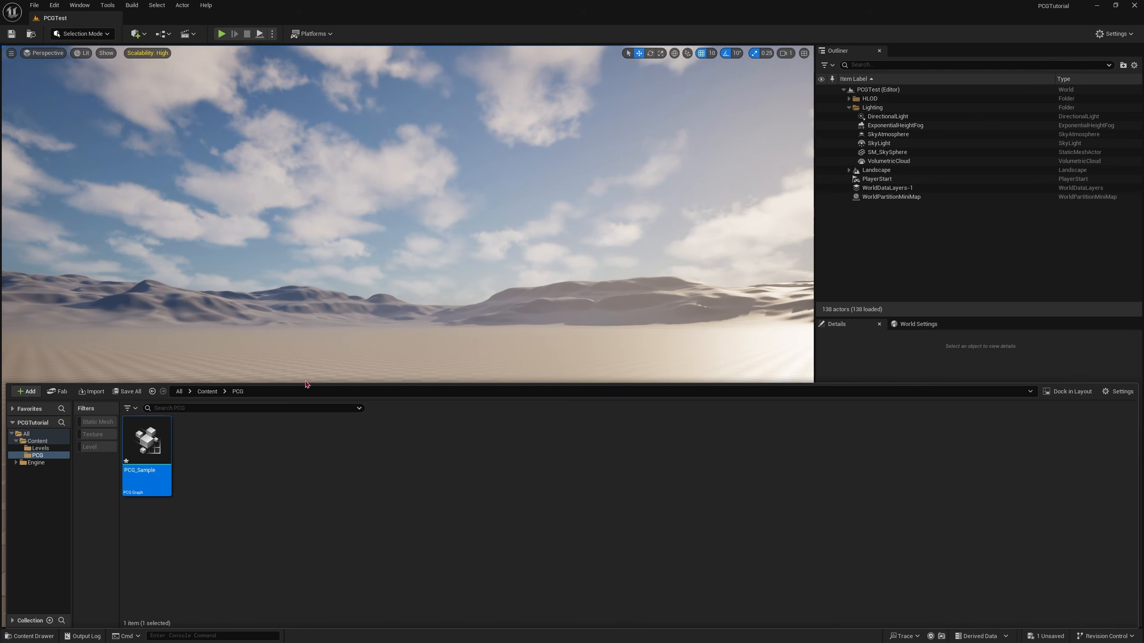
key("Return")
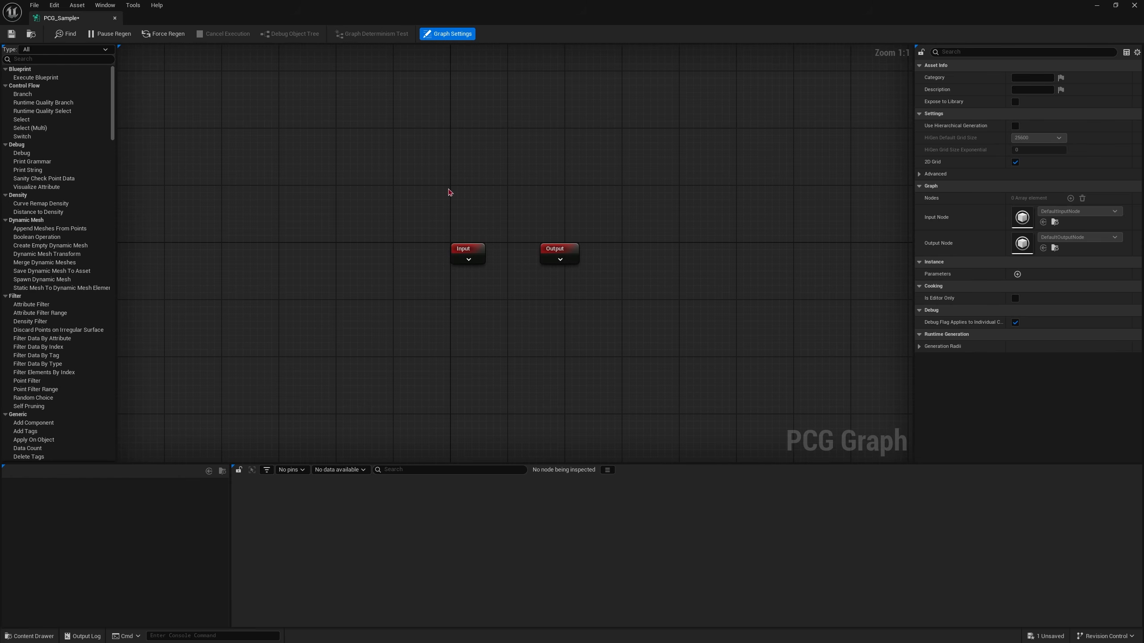
Step: Save the PCG_Sample graph and expand the pins of its Input and Output nodes
key("ctrl+s")
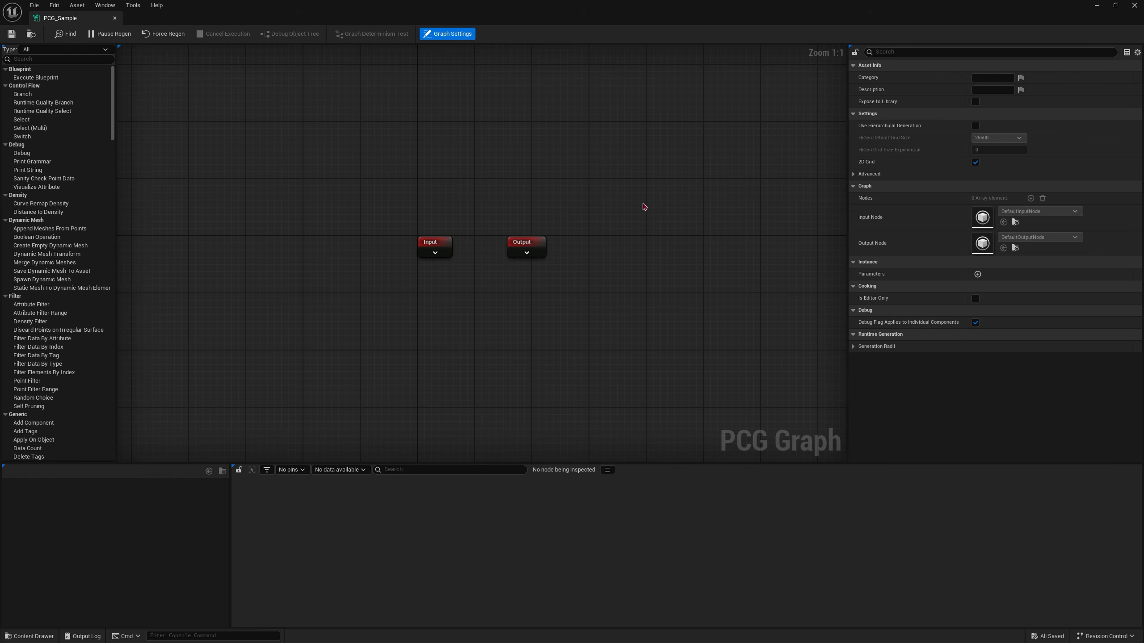
left_click(435, 253)
left_click(526, 253)
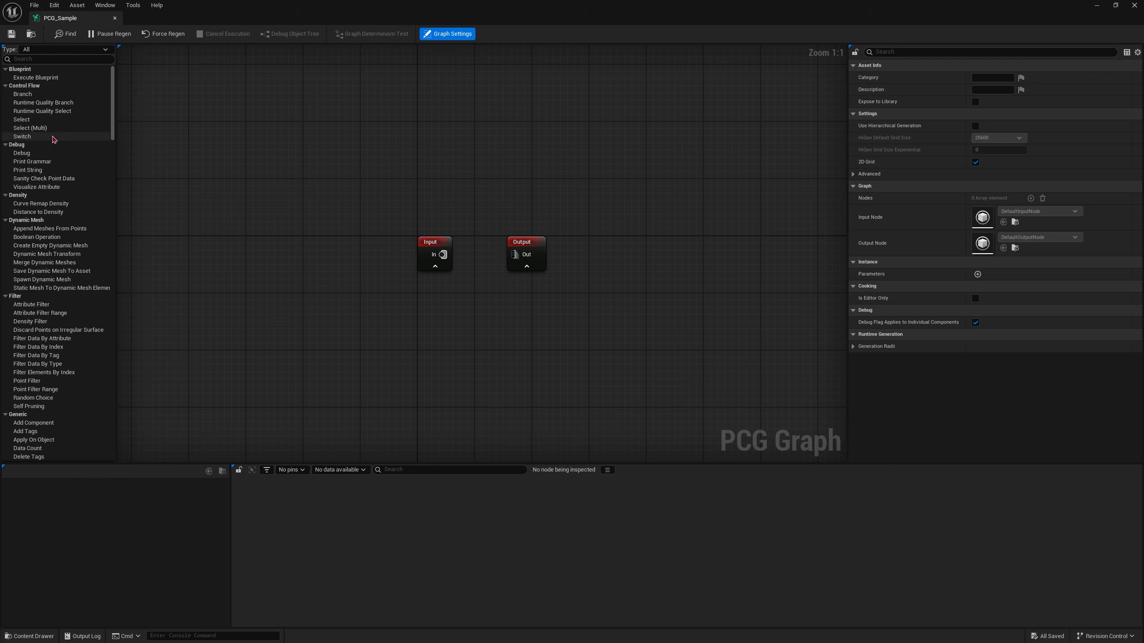
Step: Look through the categories of available nodes in the PCG graph's node palette
scroll(49, 138, "down", 4)
scroll(49, 138, "down", 15)
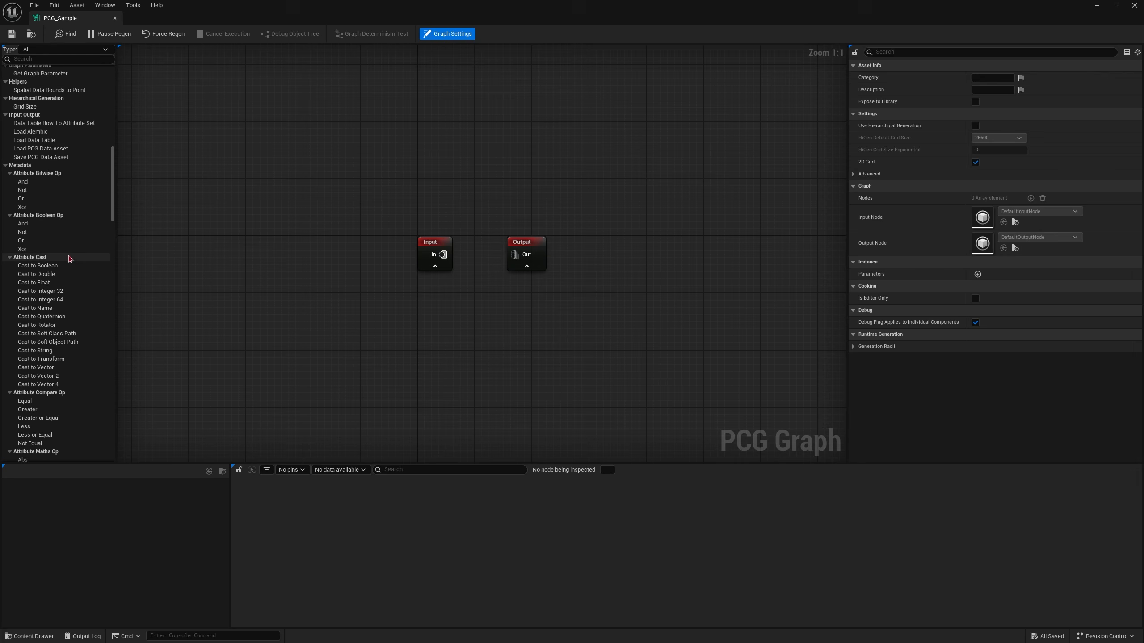
scroll(57, 262, "down", 12)
scroll(57, 262, "down", 15)
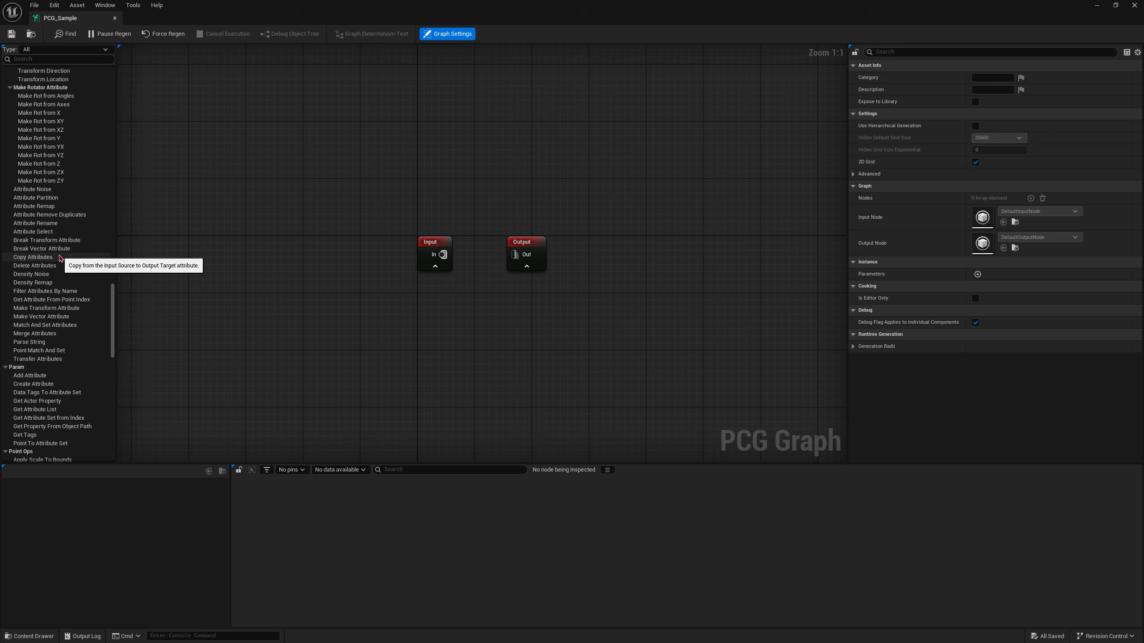
scroll(59, 258, "up", 18)
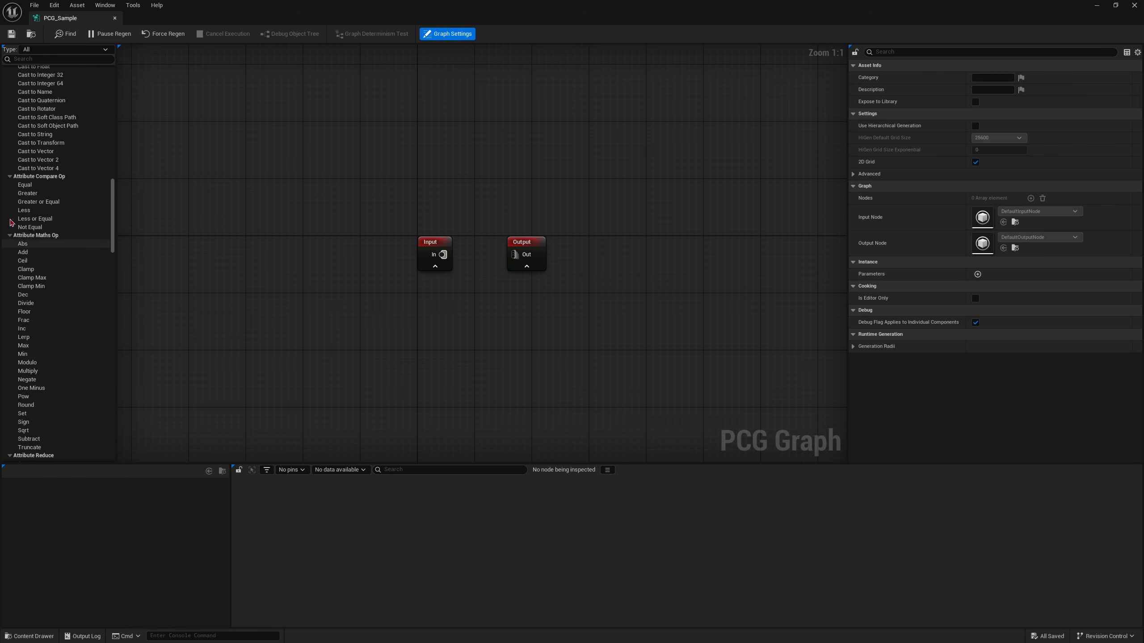
scroll(11, 222, "up", 20)
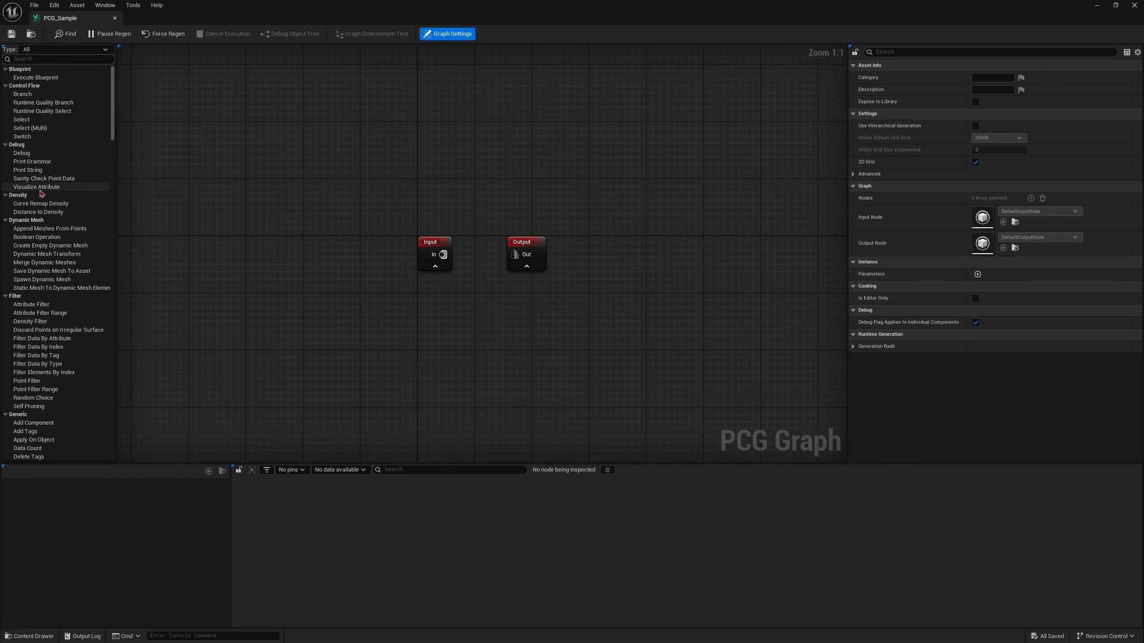
scroll(28, 282, "down", 3)
scroll(28, 288, "down", 14)
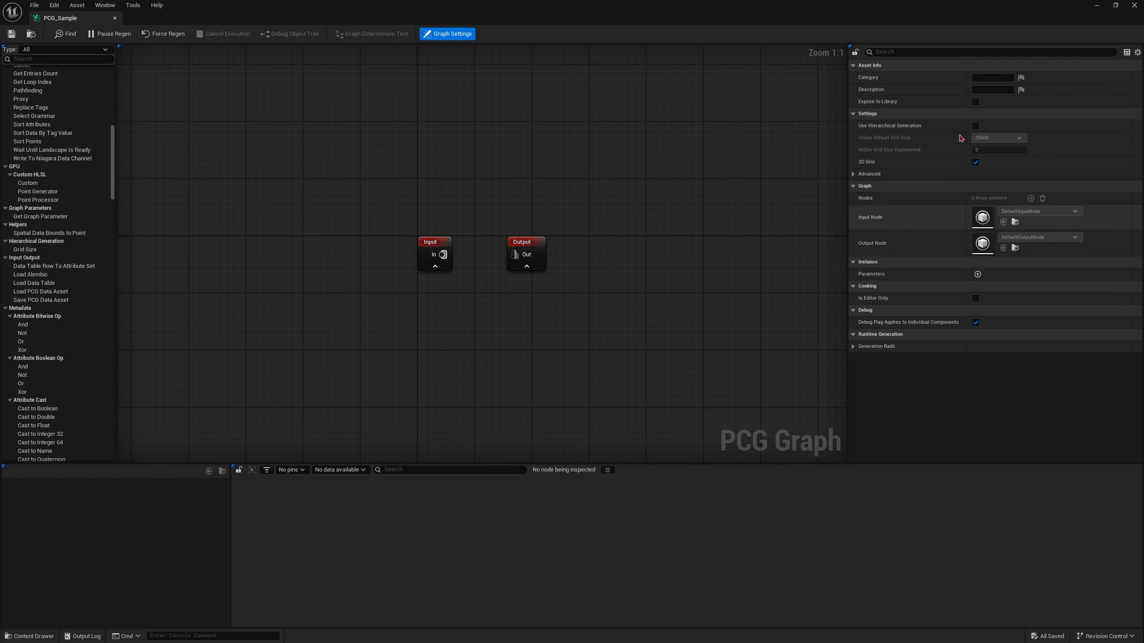
scroll(34, 148, "up", 15)
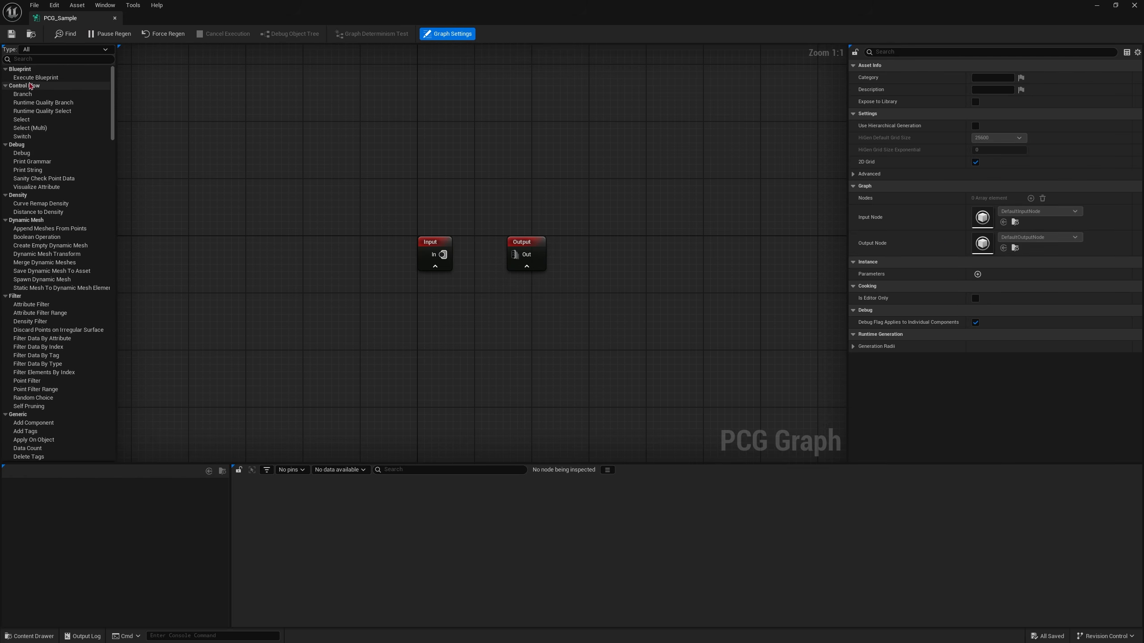
Step: Add an Execute Blueprint node to the graph above the Input node
left_click_drag(36, 77, 420, 167)
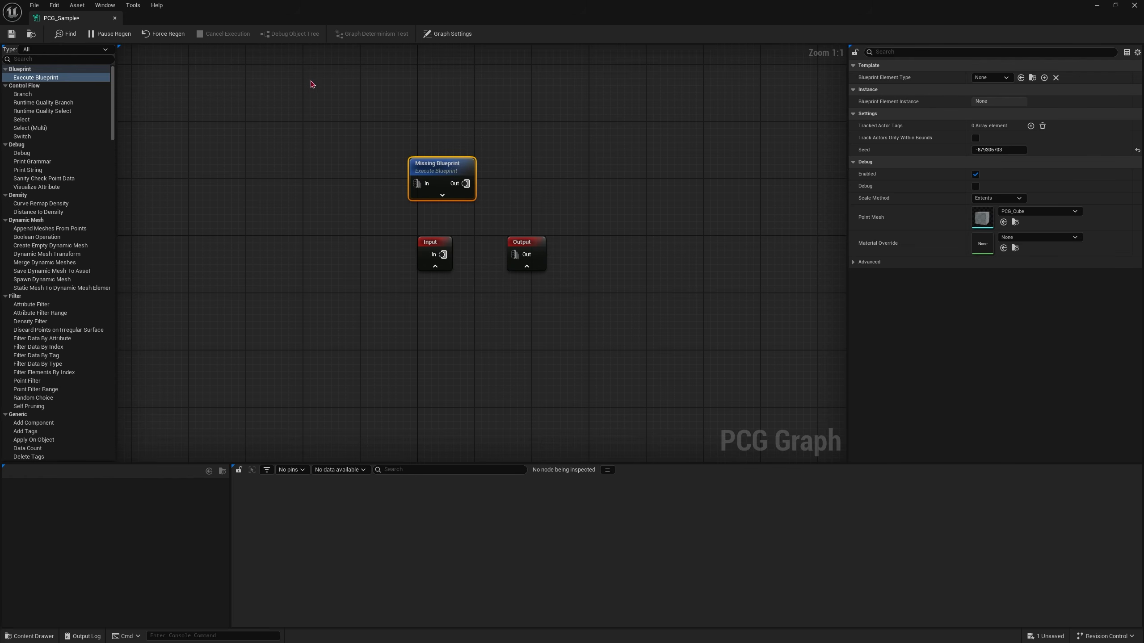
Step: Delete the Execute Blueprint node, save the PCG_Sample graph and close its editor
left_click_drag(629, 162, 393, 197)
key("Delete")
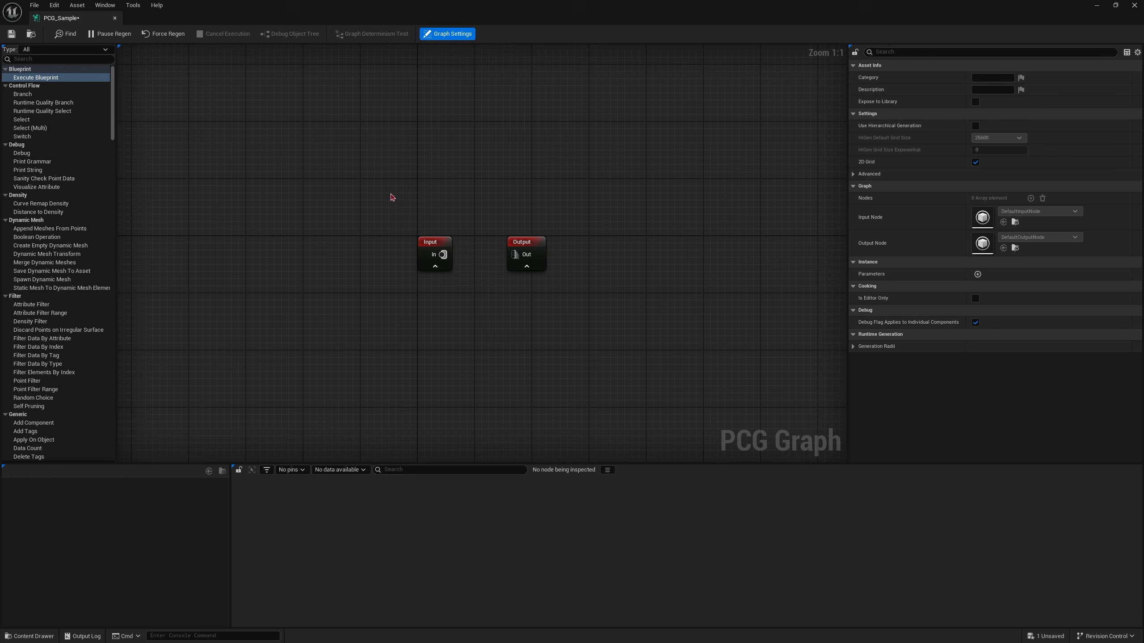
left_click(12, 34)
left_click(1135, 5)
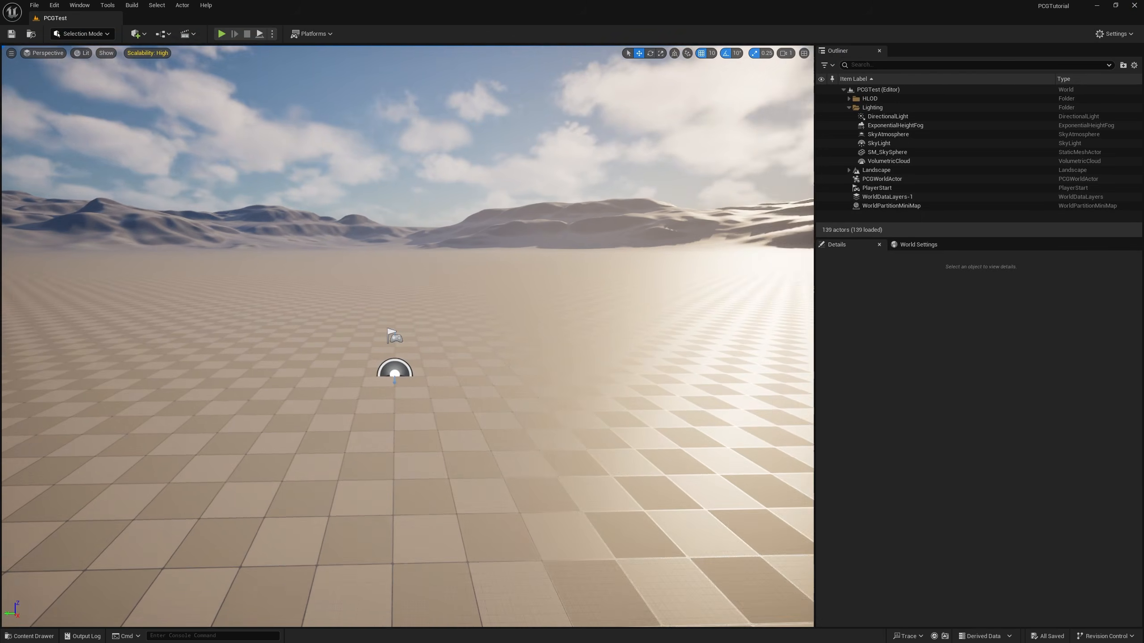
Step: Place the PCG_Sample graph in the level as a volume and reset its location to the world origin
key("ctrl+space")
left_click_drag(139, 464, 414, 370)
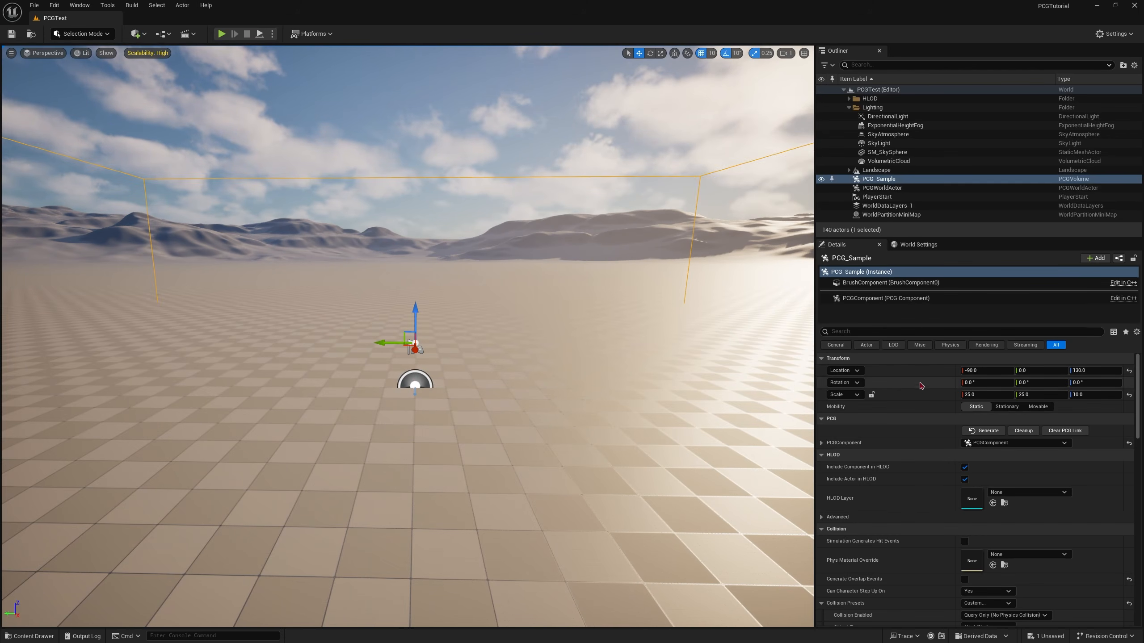
left_click(1129, 371)
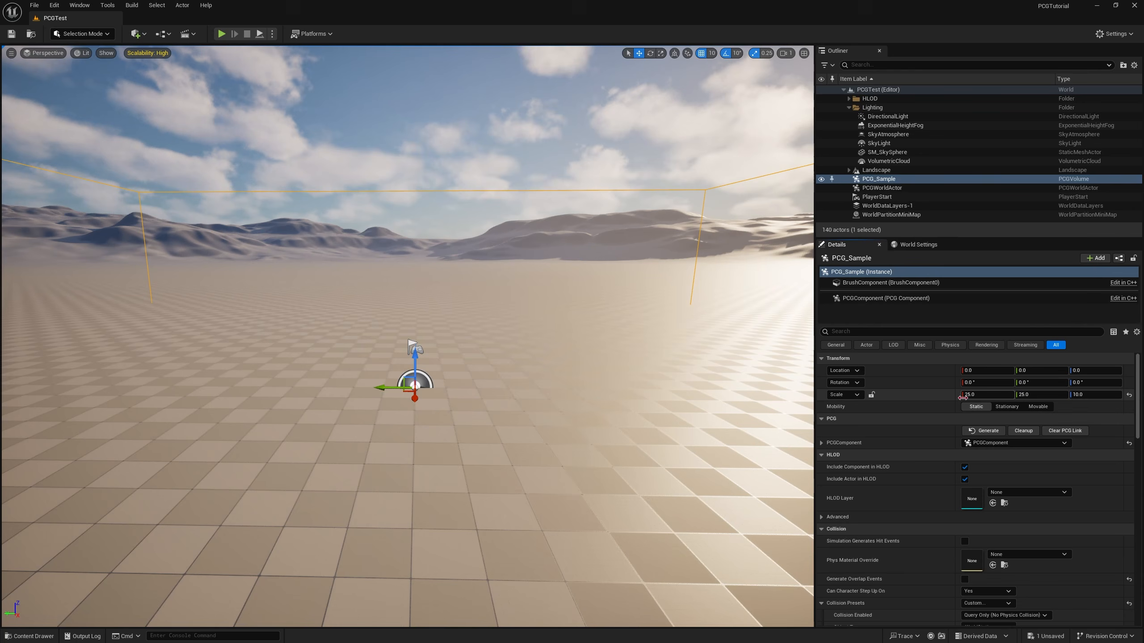
Step: Examine the PCG_Sample volume's bounds in the level and the settings of its BrushComponent and PCGComponent
right_click_drag(585, 333, 527, 286)
key("s")
key("w")
key("d")
right_click_drag(405, 338, 310, 324)
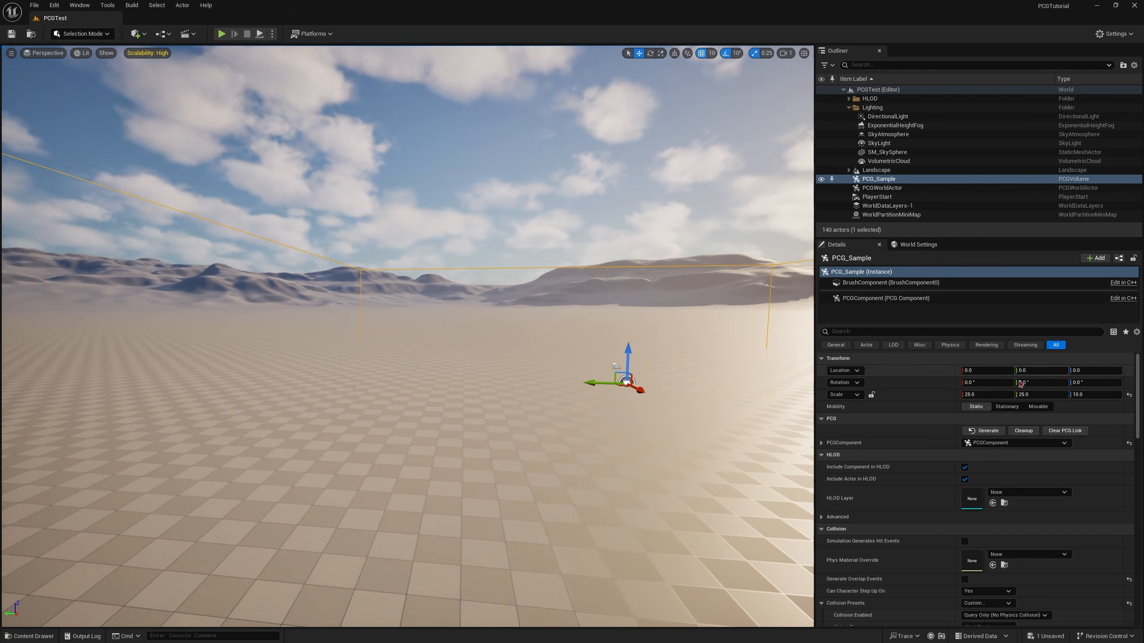
scroll(923, 393, "down", 5)
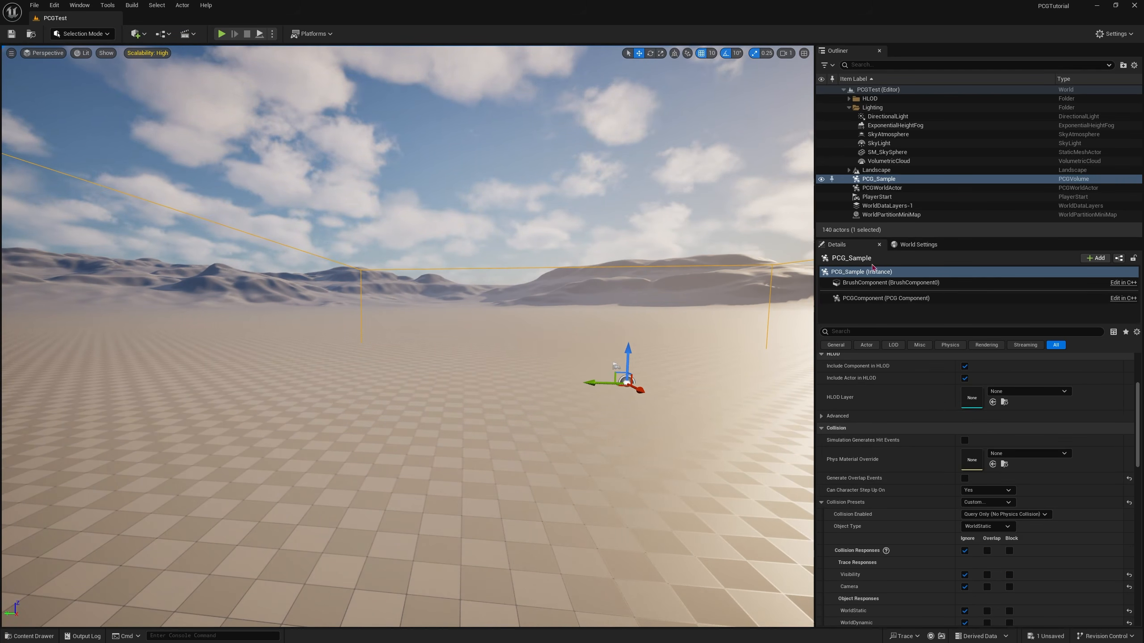
right_click_drag(630, 293, 788, 305)
key("d")
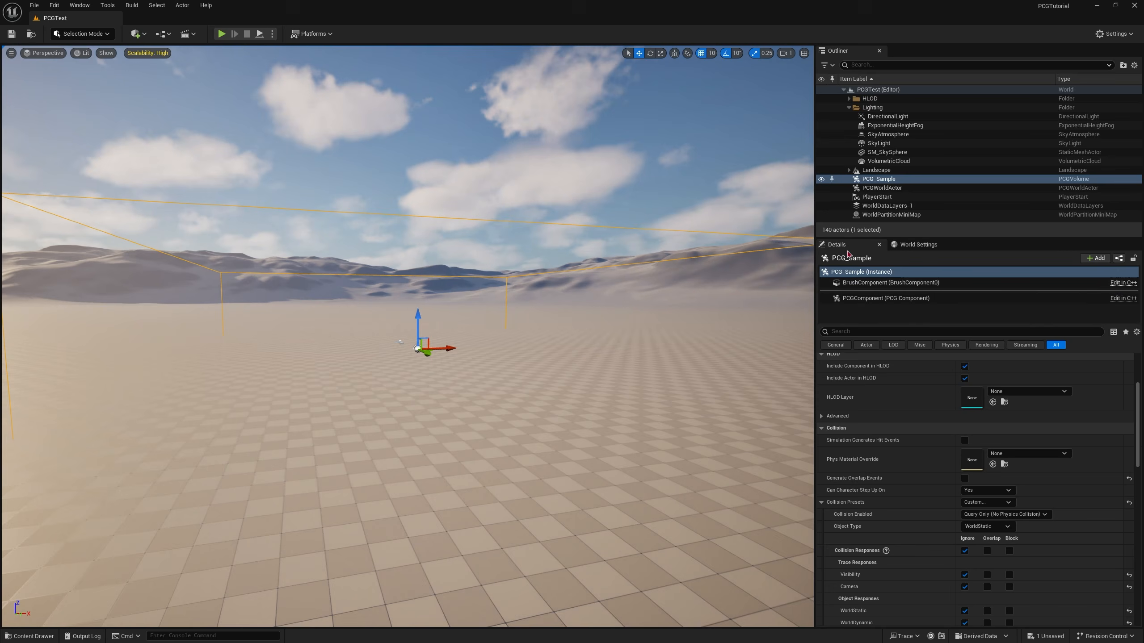
left_click(850, 284)
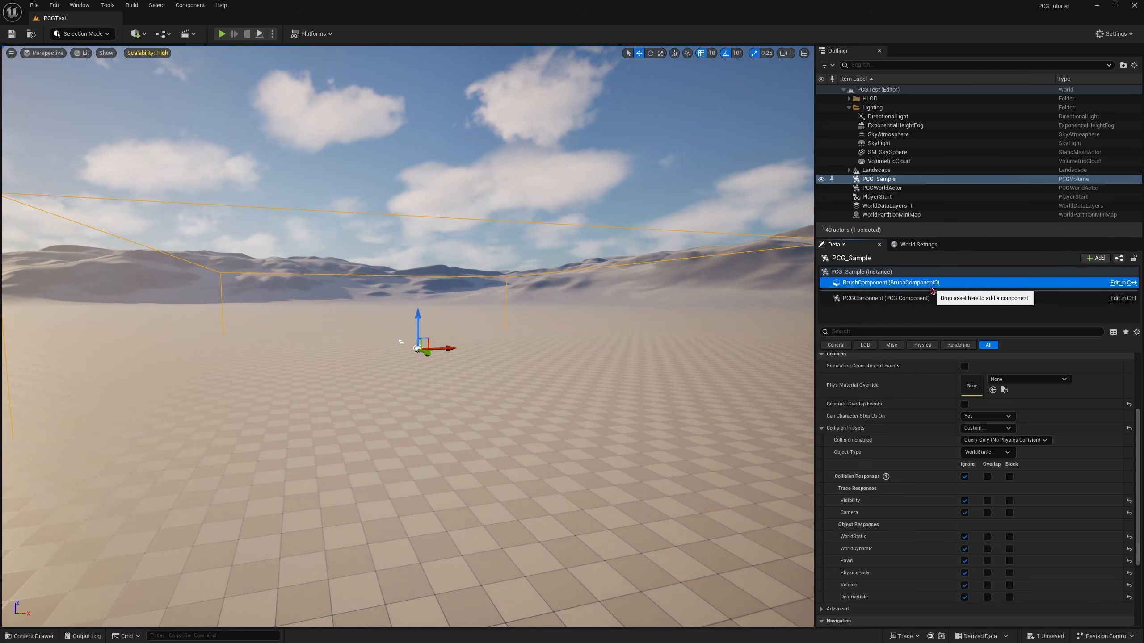
left_click(868, 299)
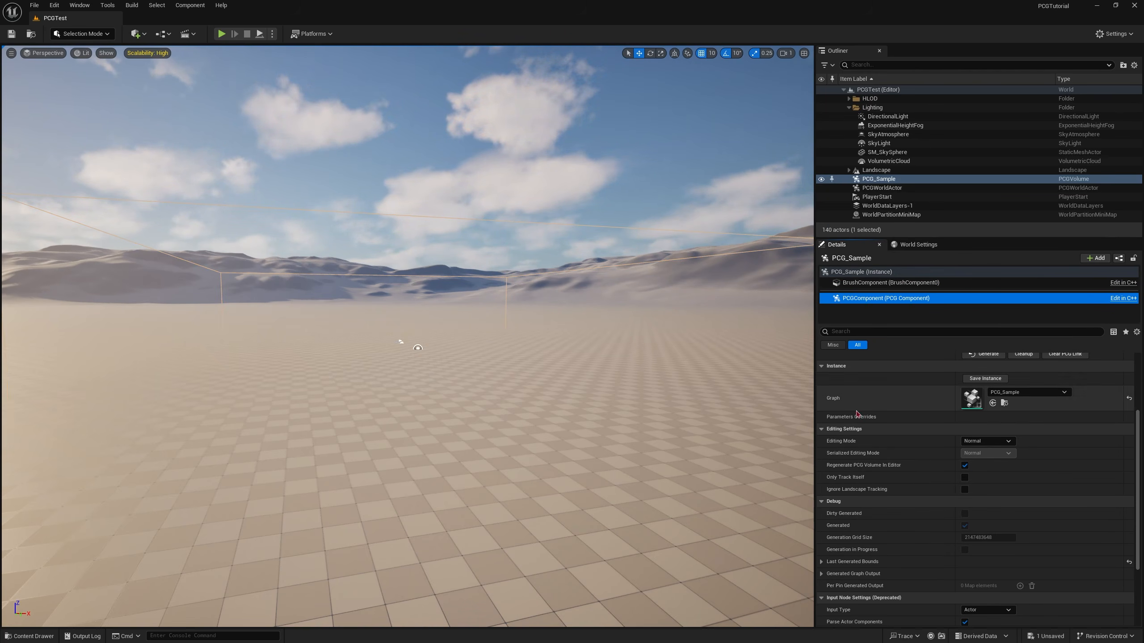
scroll(917, 436, "up", 5)
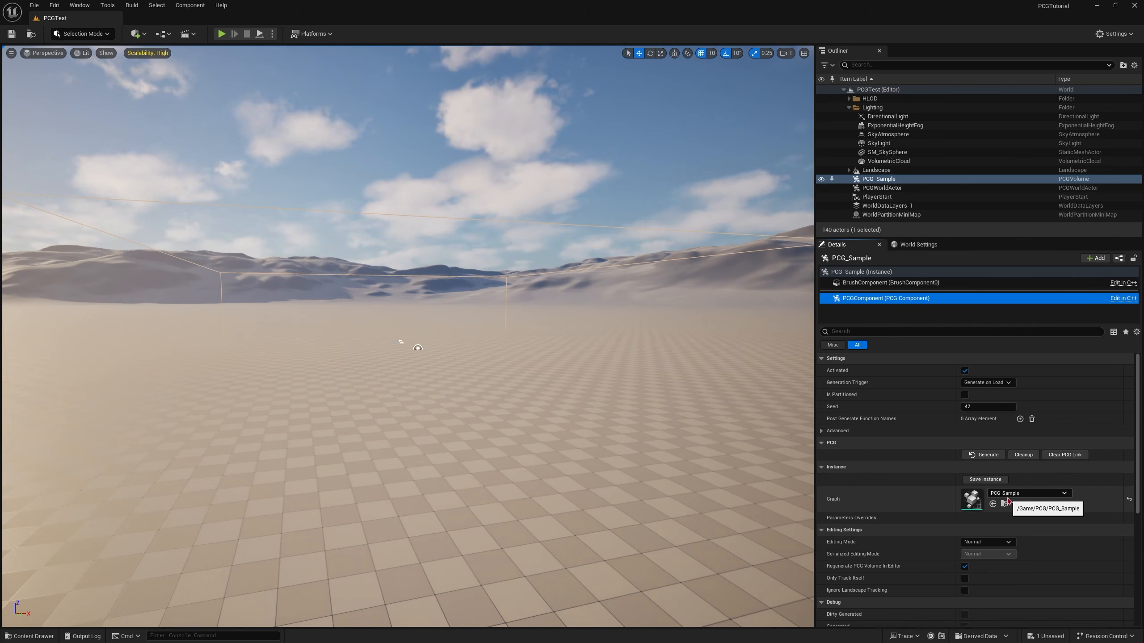
left_click(844, 276)
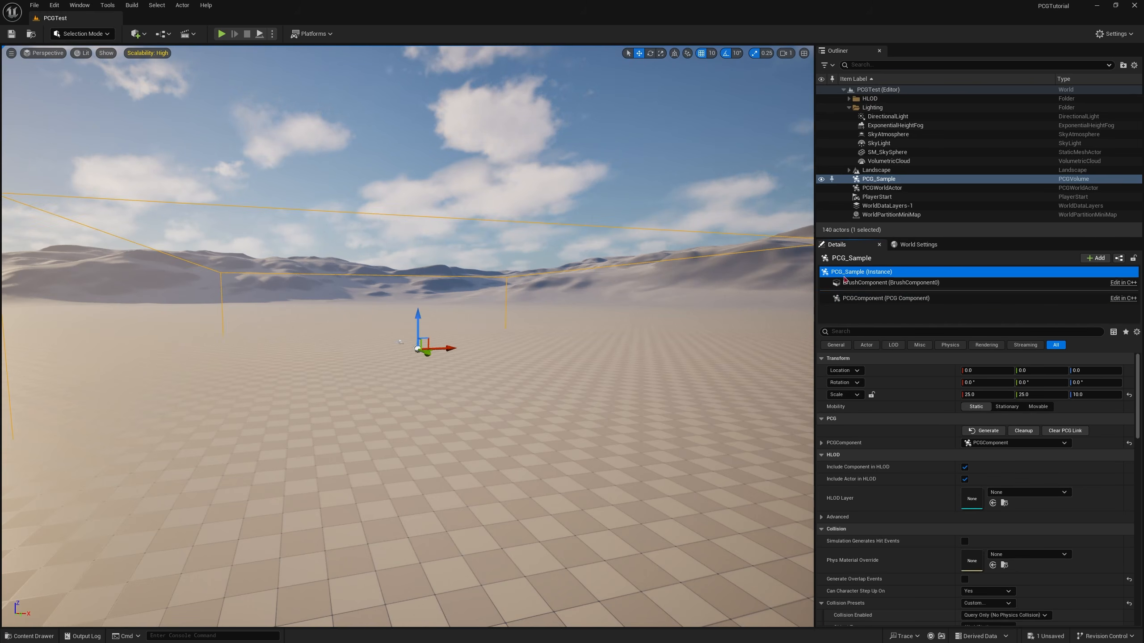
Step: Generate the PCG_Sample volume and view its area in the level
left_click(986, 431)
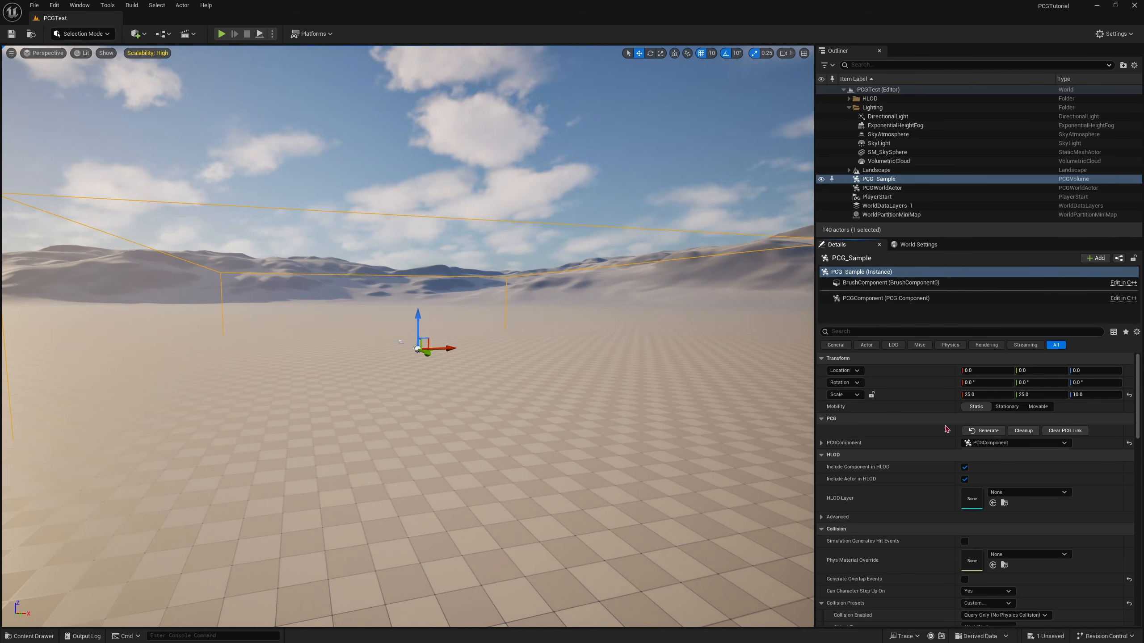
right_click_drag(450, 316, 477, 313)
key("a")
right_click_drag(407, 343, 459, 364)
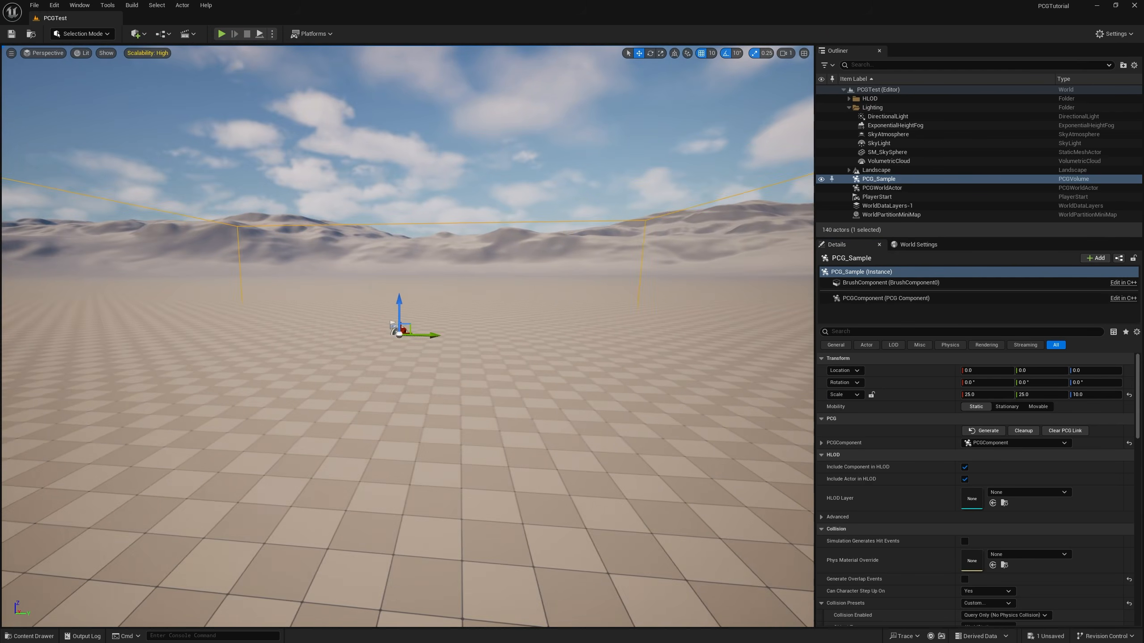
Step: Return to the PCG_Sample graph and add a Surface Sampler node below the Input and Output nodes
key("Escape")
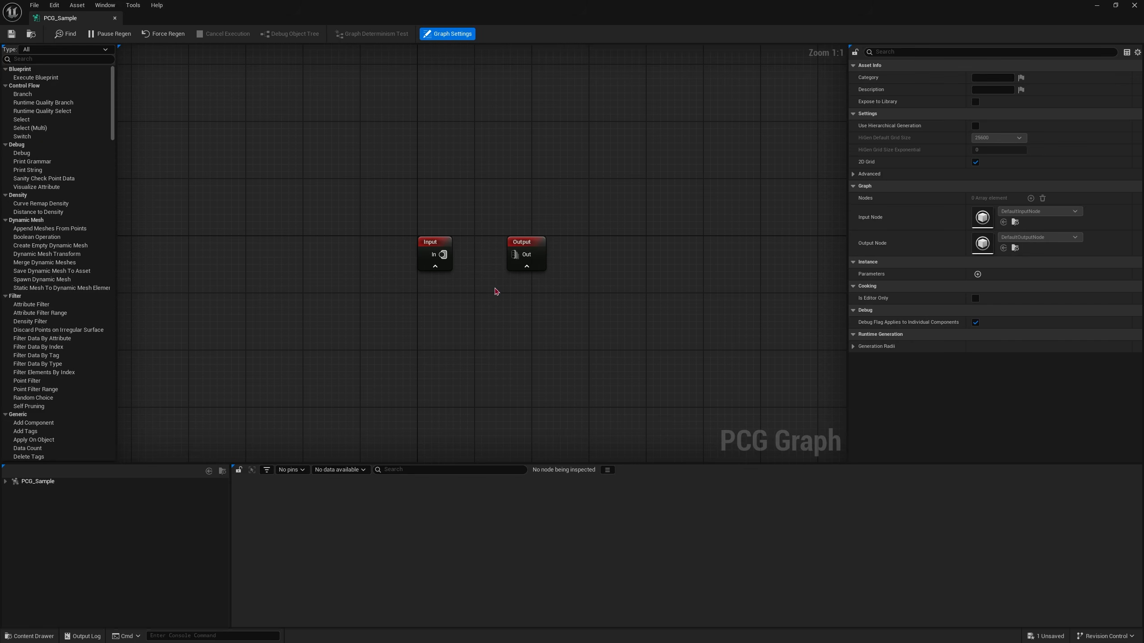
right_click(466, 327)
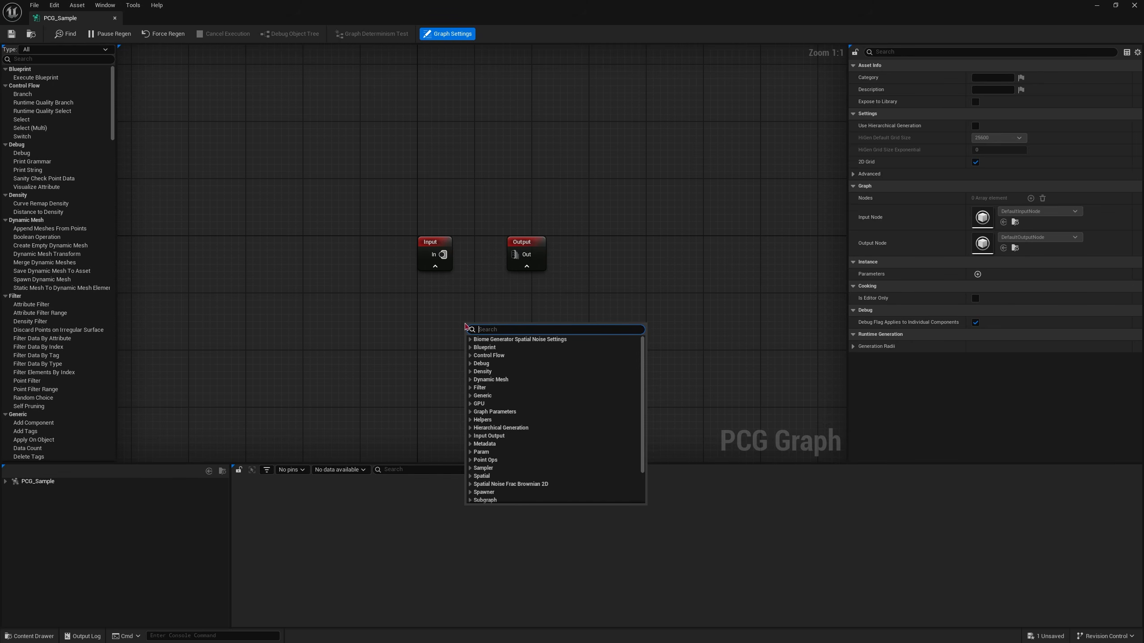
type("sampl")
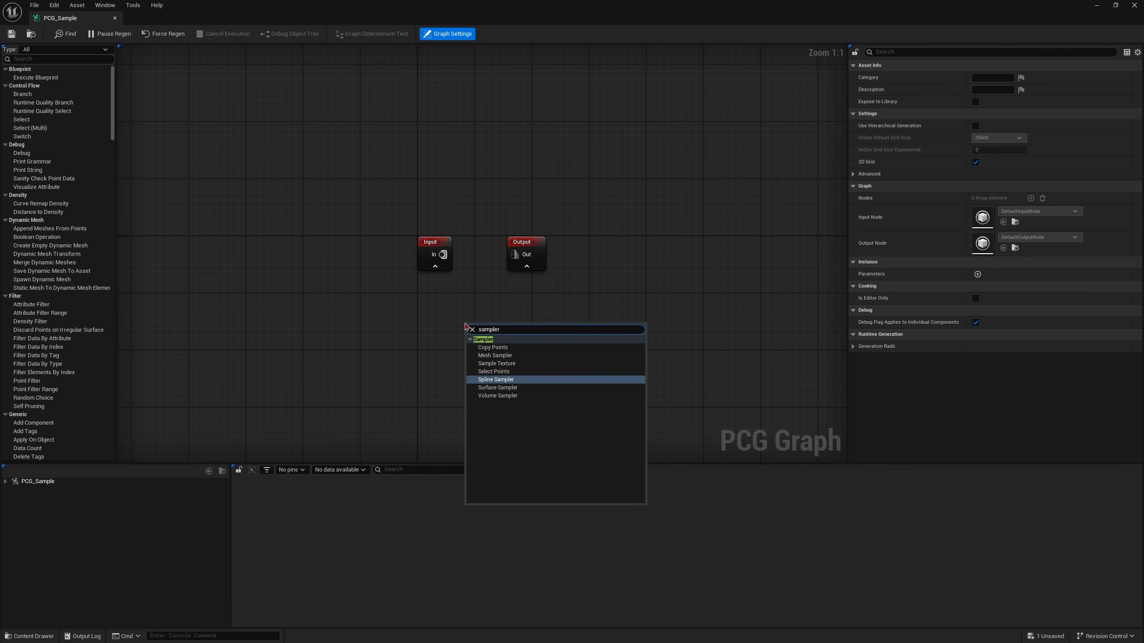
type("er")
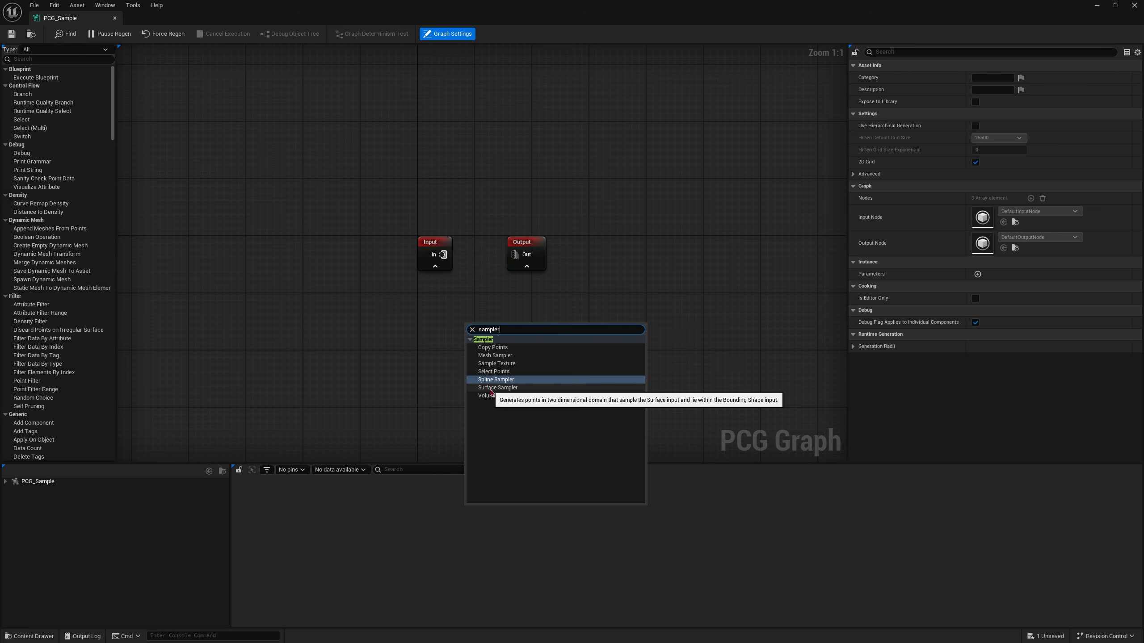
left_click(488, 390)
left_click_drag(504, 329, 487, 314)
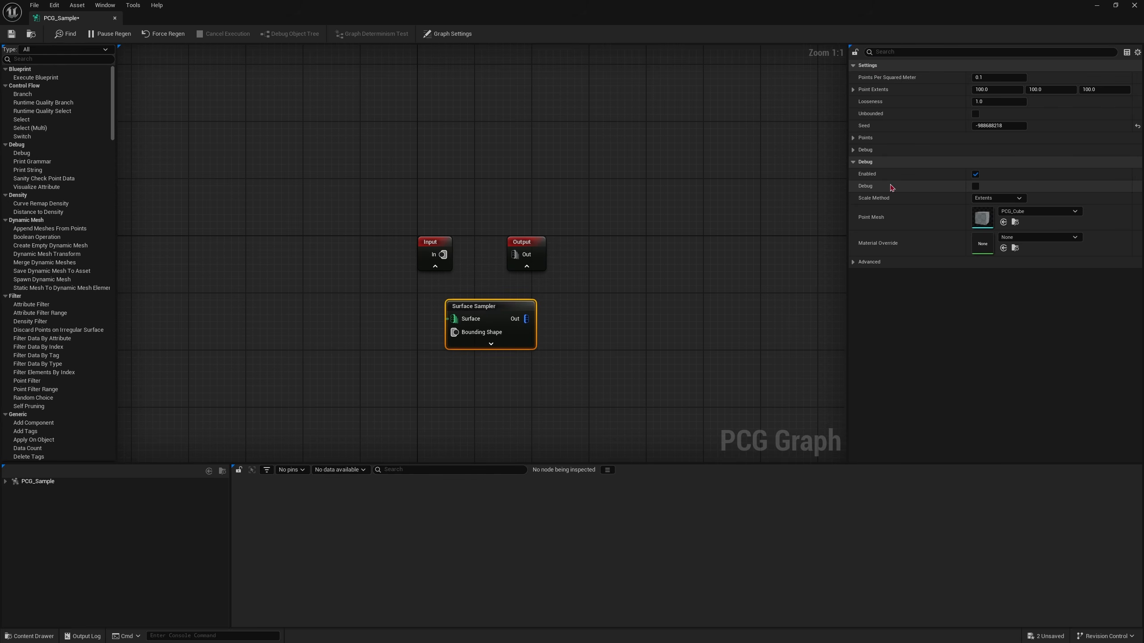
Step: Move the Input and Output nodes higher in the graph and place the Surface Sampler on its own below them
left_click_drag(478, 305, 457, 352)
left_click_drag(405, 202, 569, 282)
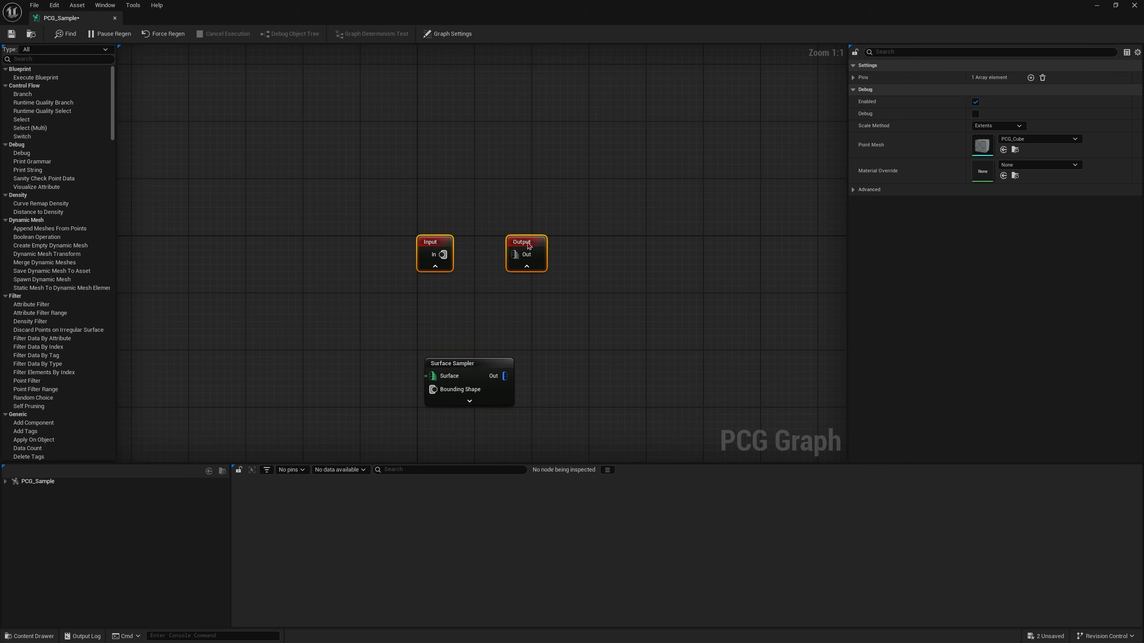
left_click_drag(528, 245, 532, 188)
left_click(457, 239)
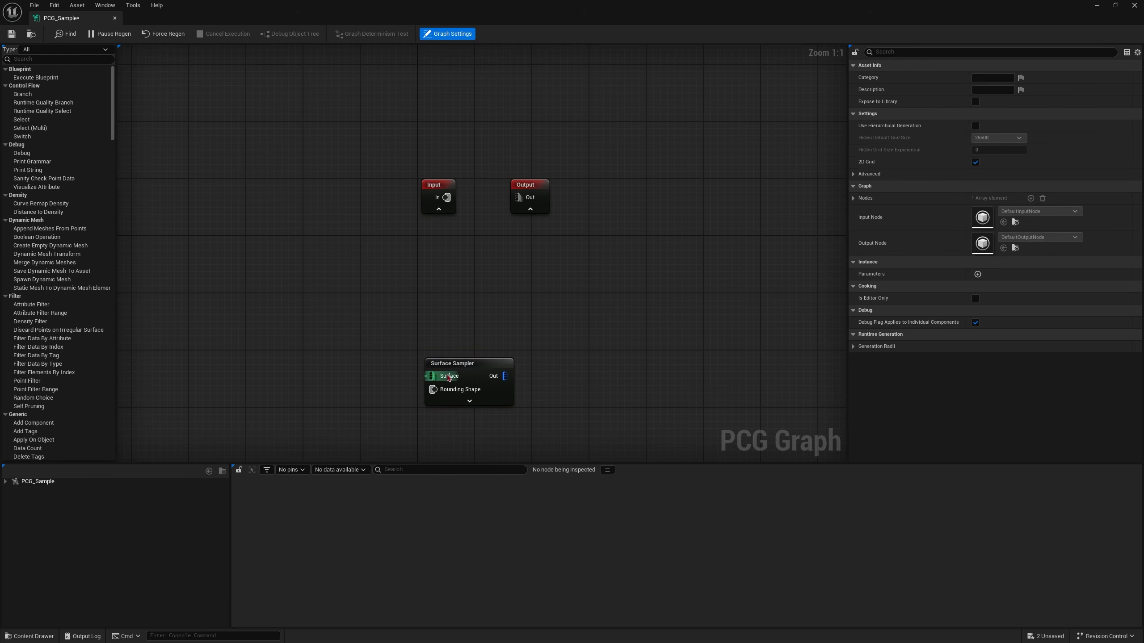
left_click_drag(453, 366, 449, 302)
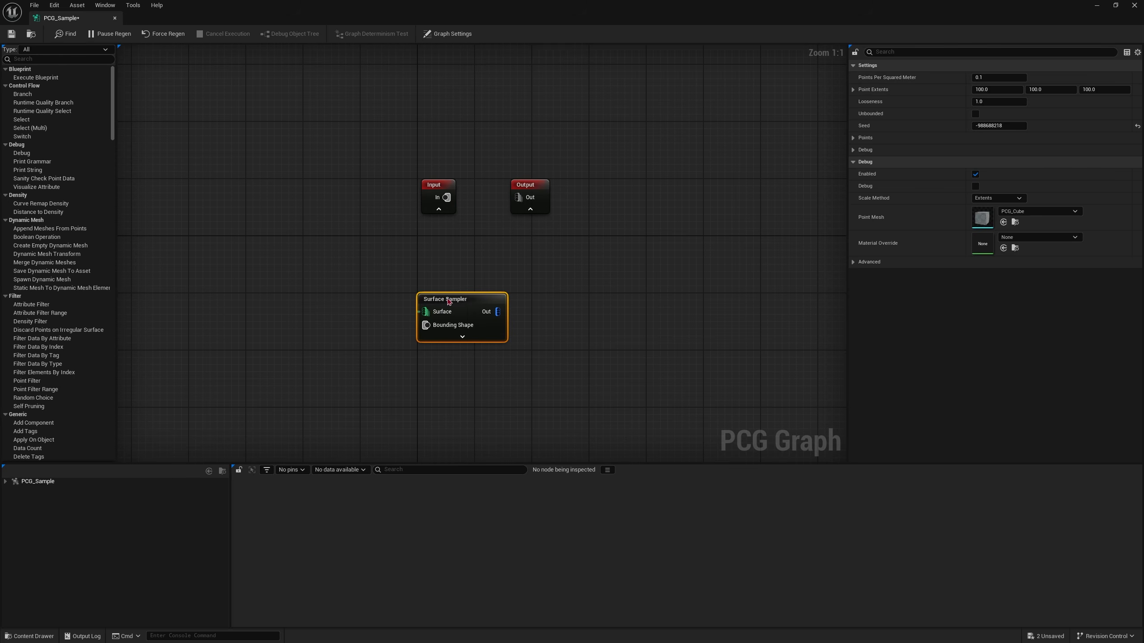
Step: Add a Get Landscape Data node and place it beside the Surface Sampler, on its input side
left_click(355, 314)
right_click(355, 314)
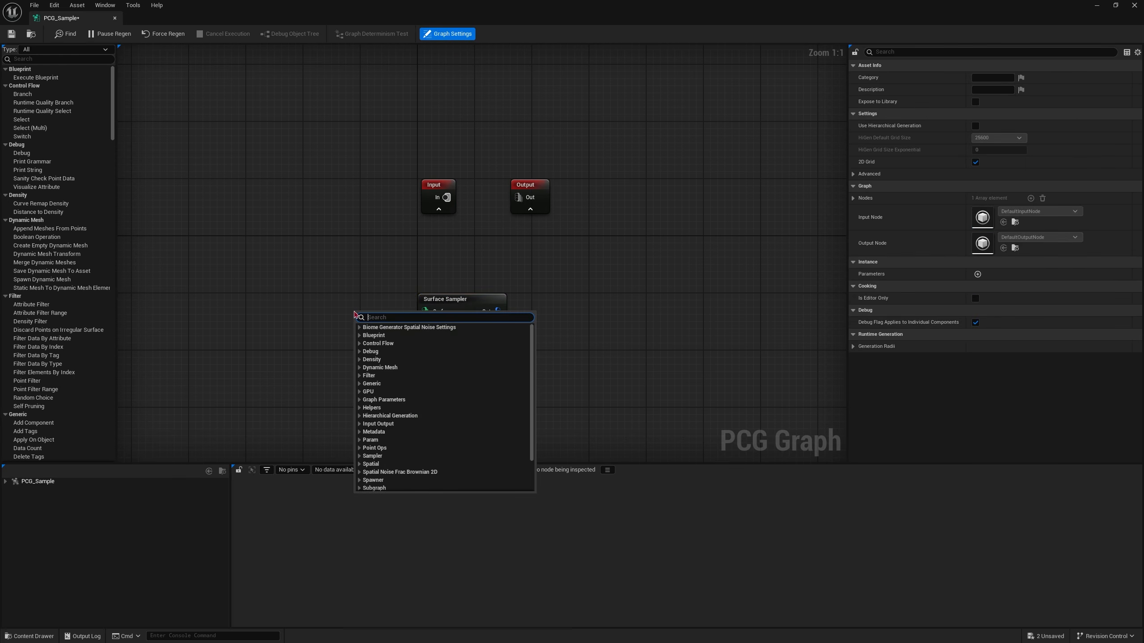
type("get land")
key("Return")
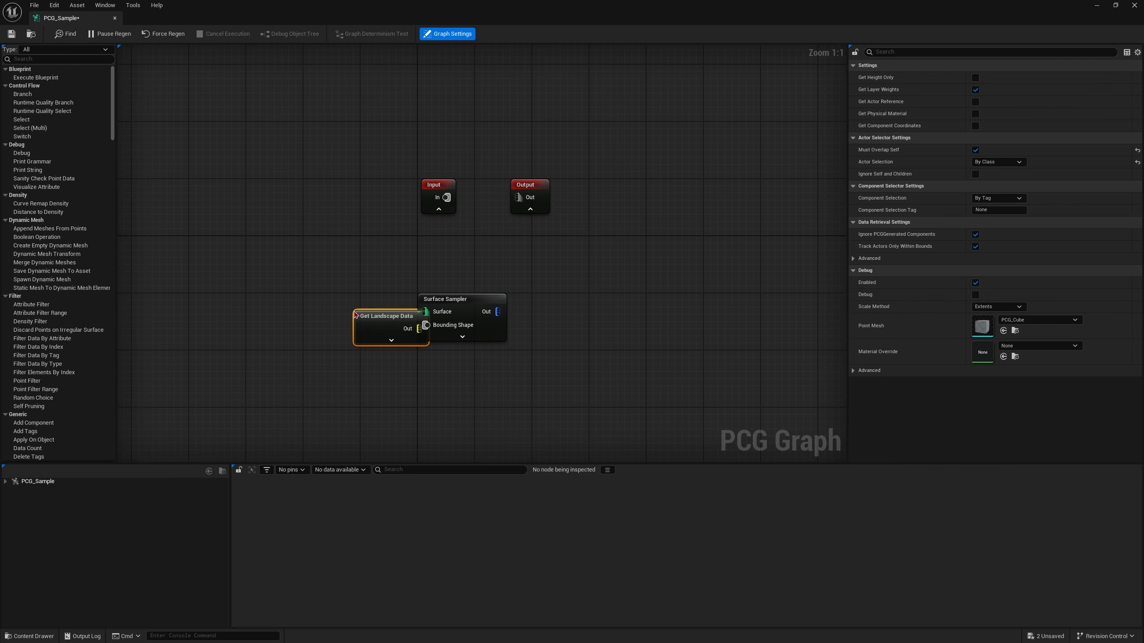
left_click_drag(393, 321, 350, 304)
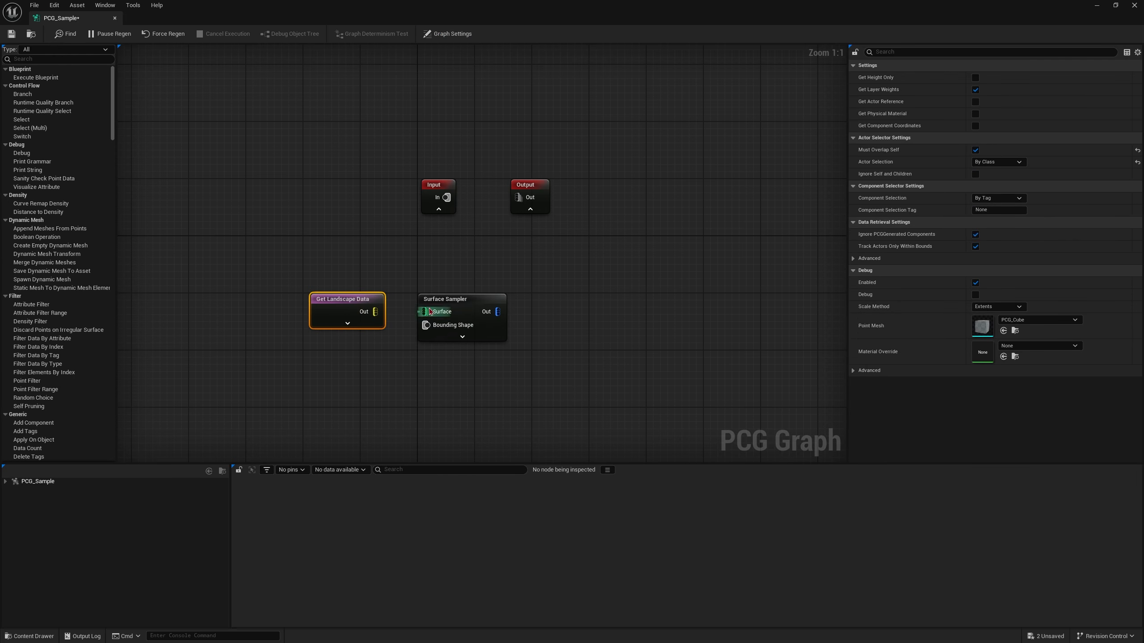
Step: Switch to the level and examine the landscape around the PCG volume
left_click(1097, 5)
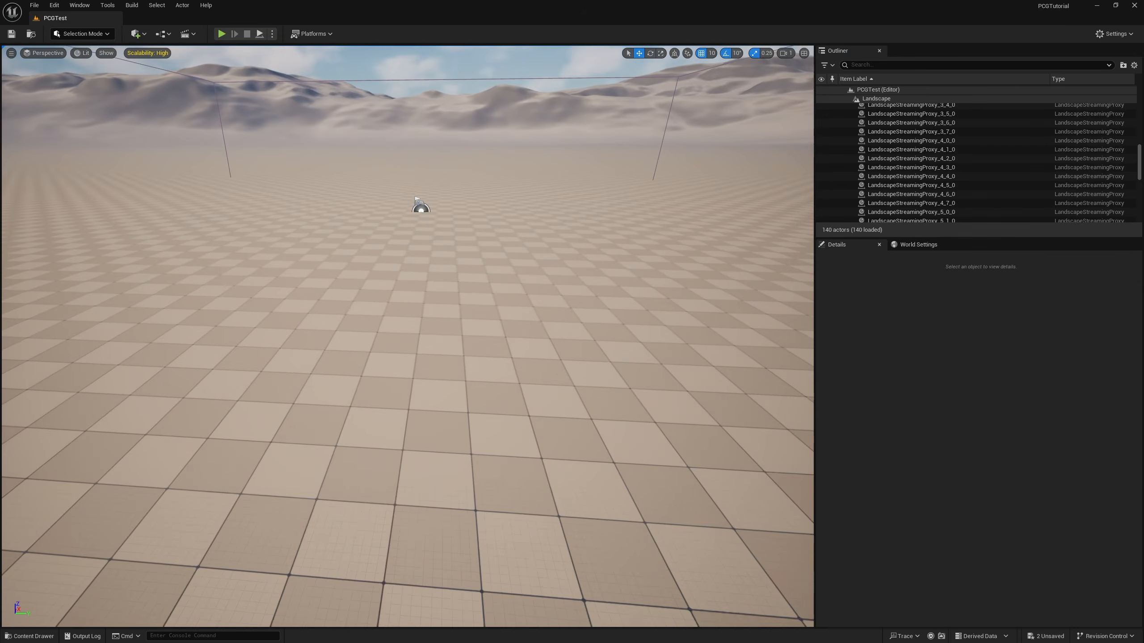
mouse_move(531, 342)
right_mouse_down()
mouse_move(652, 271)
mouse_move(711, 277)
mouse_move(648, 298)
mouse_move(536, 286)
mouse_move(537, 337)
right_mouse_up()
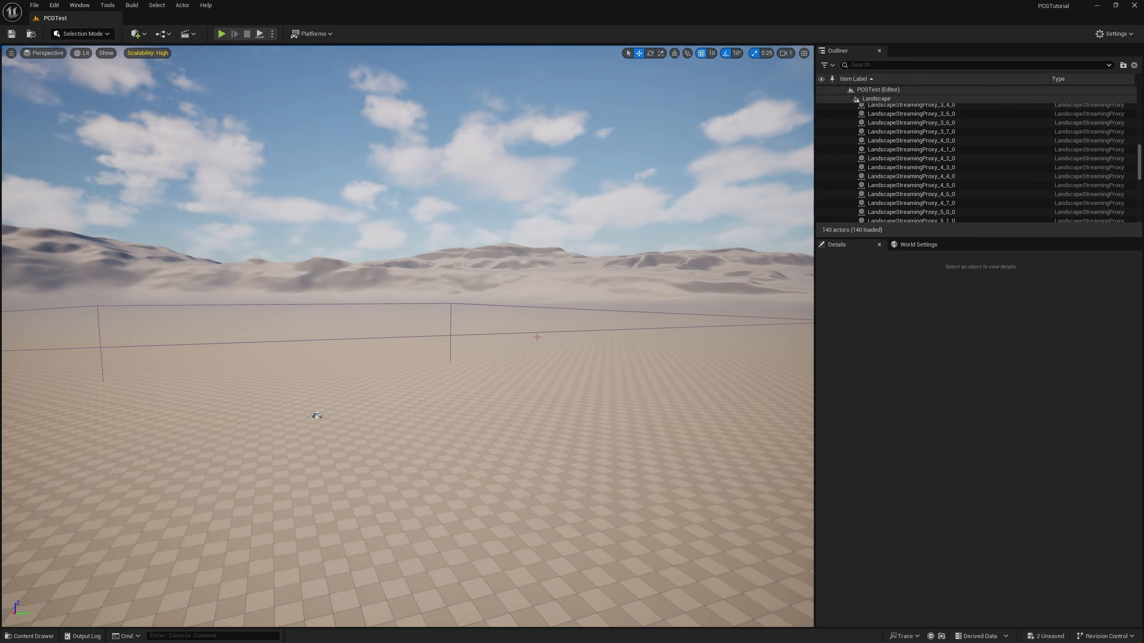
right_click_drag(534, 337, 477, 367)
Step: Reopen the PCG_Sample graph and connect Get Landscape Data's Out pin to the Surface Sampler's Surface pin
key("ctrl+space")
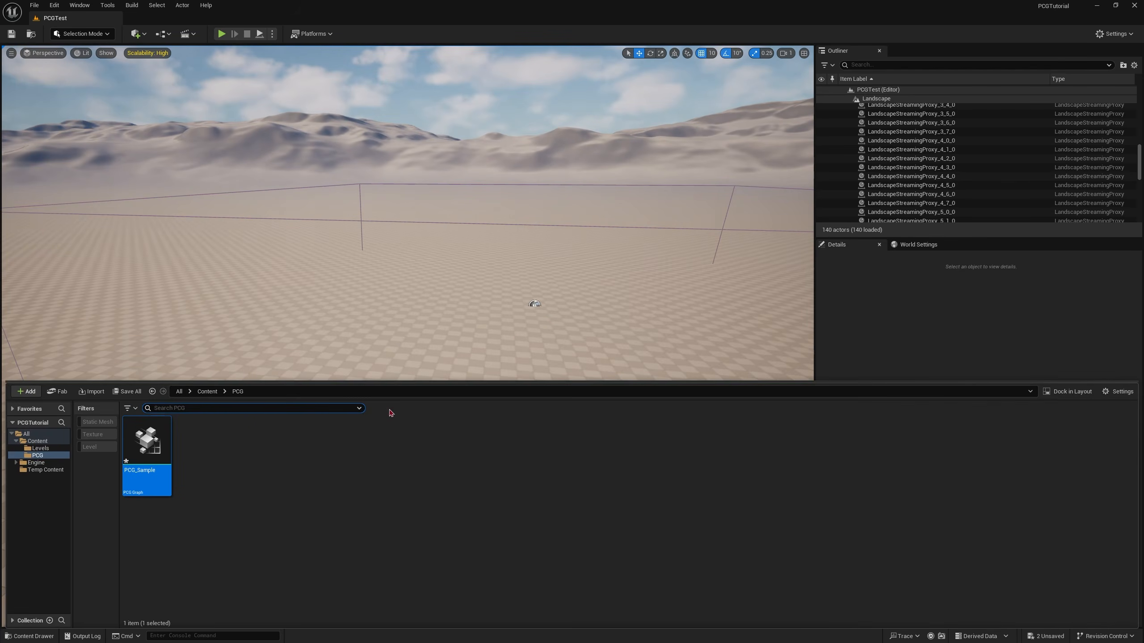
double_click(140, 449)
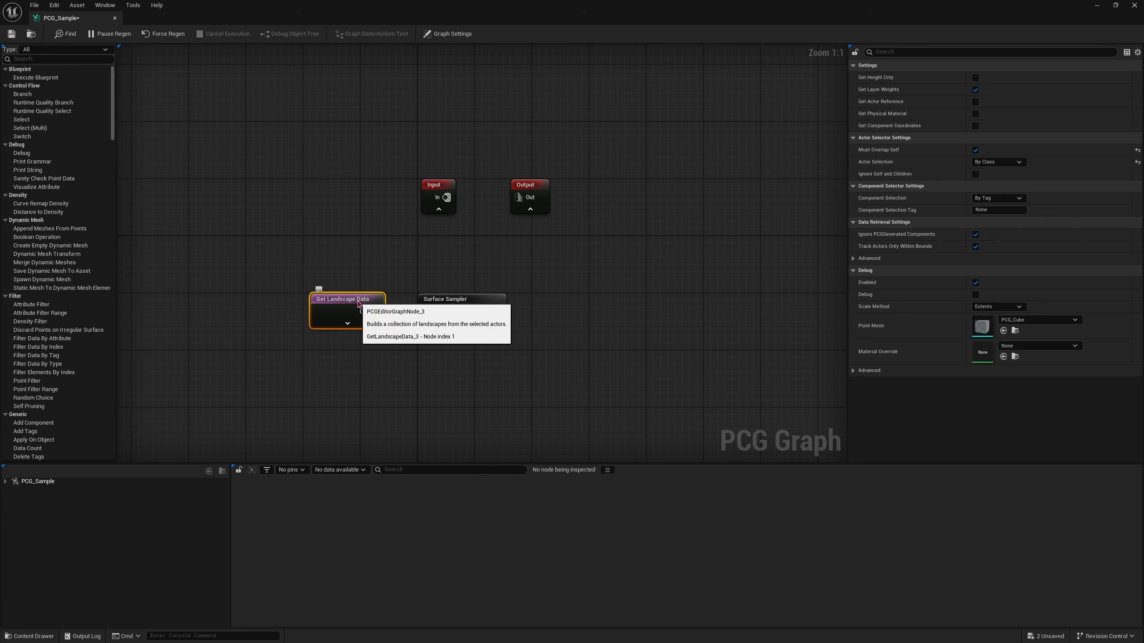
left_click_drag(451, 300, 465, 300)
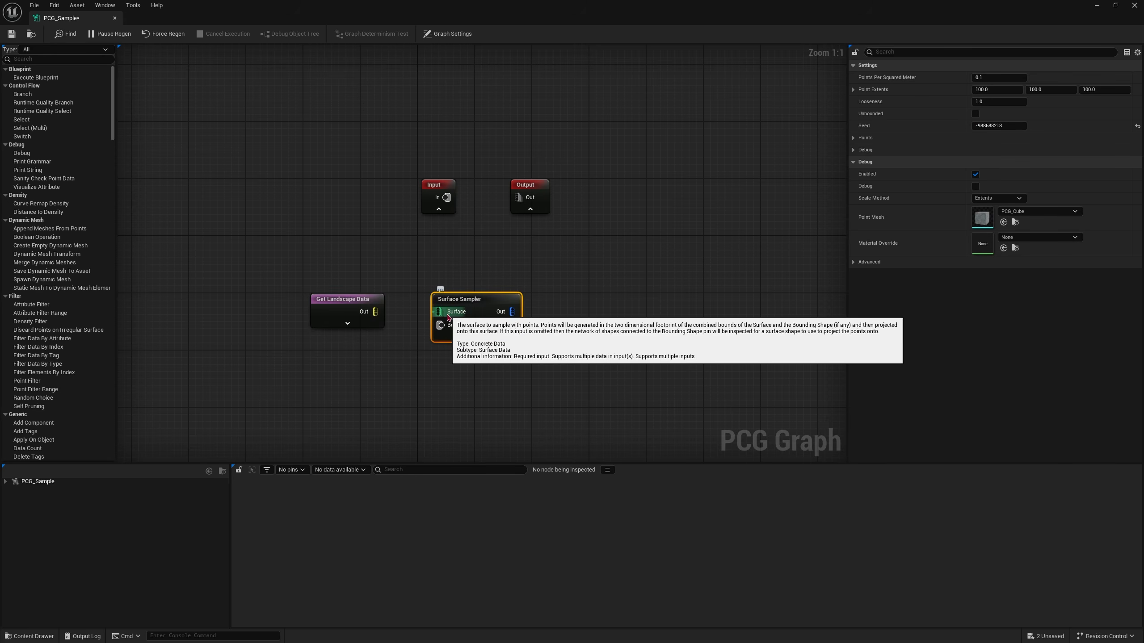
left_click_drag(376, 311, 440, 312)
Step: Expand the Get Landscape Data node, look through its override pins and collapse it again
left_click(350, 324)
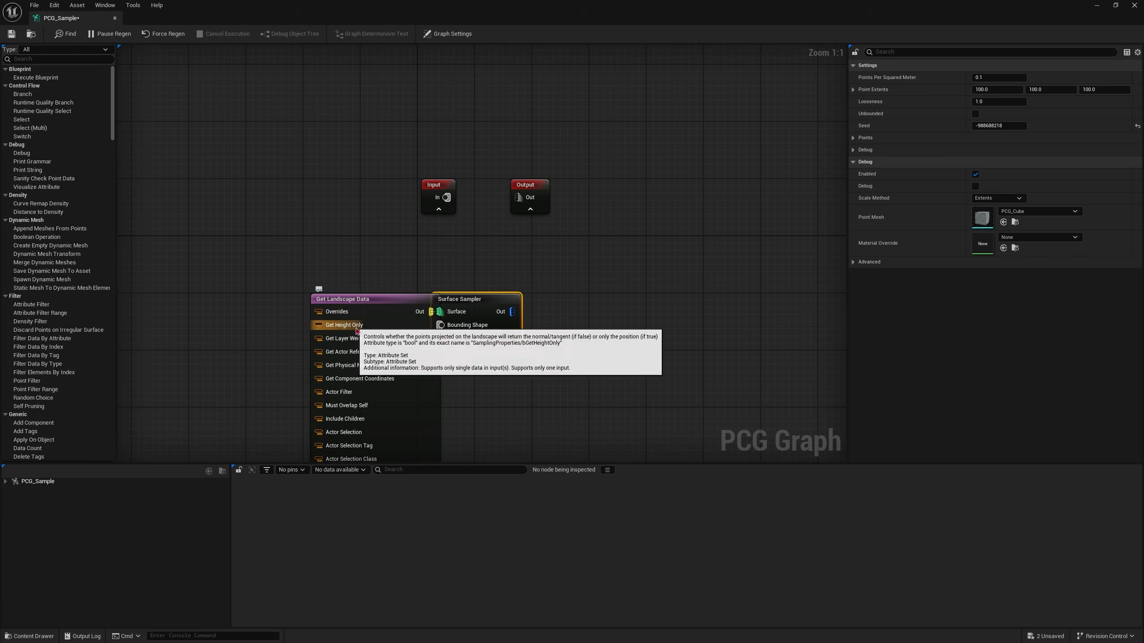
scroll(423, 379, "down", 6)
scroll(464, 252, "up", 6)
right_click_drag(463, 248, 488, 323)
left_click(473, 461)
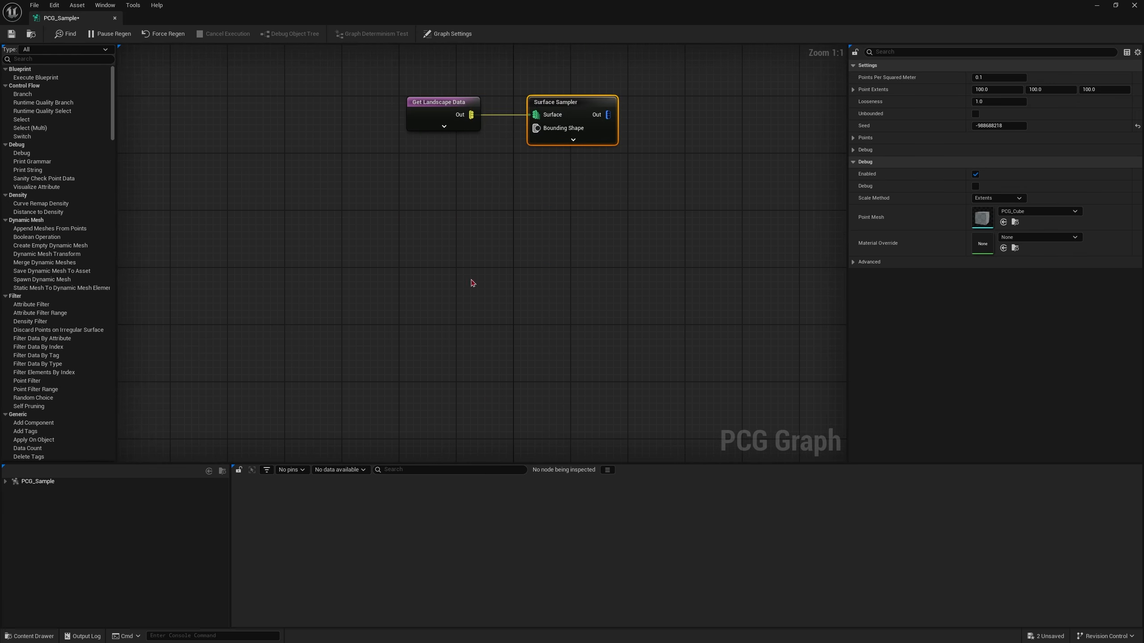
Step: Move the Surface Sampler closer to the Get Landscape Data node and save the graph
right_click_drag(445, 142, 369, 264)
left_click_drag(323, 197, 419, 266)
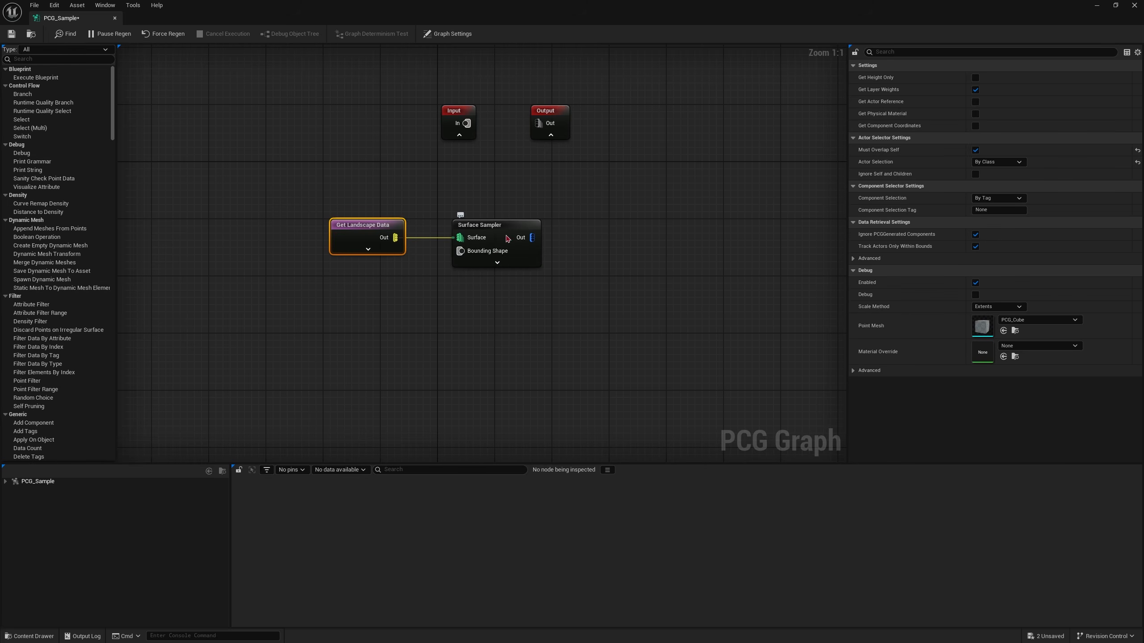
left_click_drag(506, 226, 491, 226)
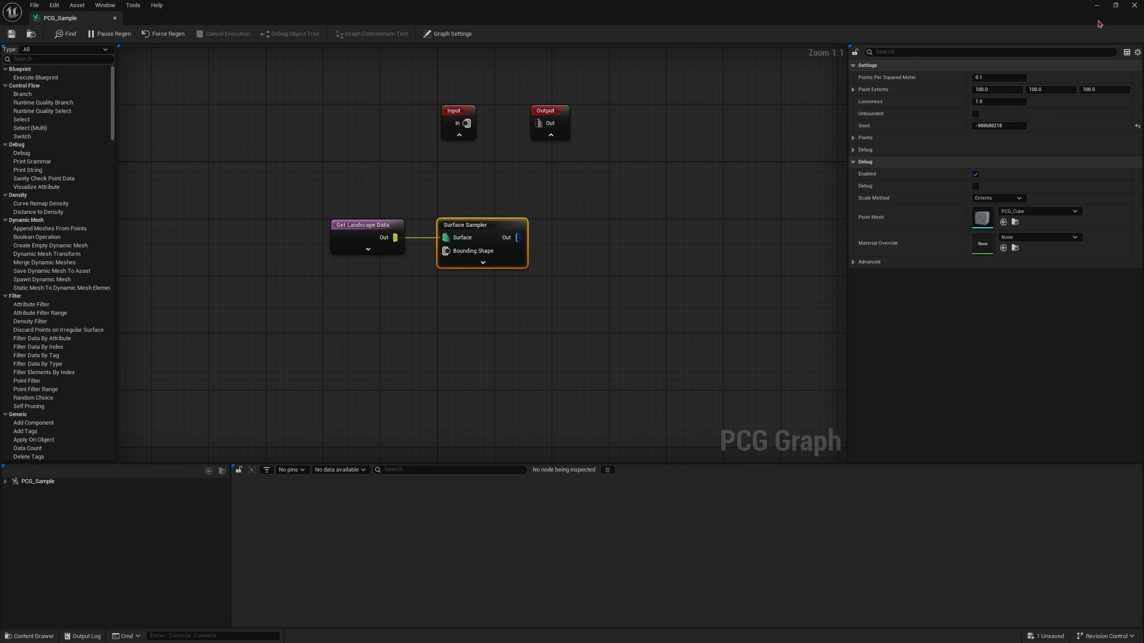
Step: Return to the level, select the PCG_Sample volume in the Outliner and look through its details
left_click(1102, 15)
mouse_move(480, 307)
right_mouse_down()
mouse_move(535, 297)
mouse_move(480, 307)
right_mouse_up()
scroll(831, 147, "down", 9)
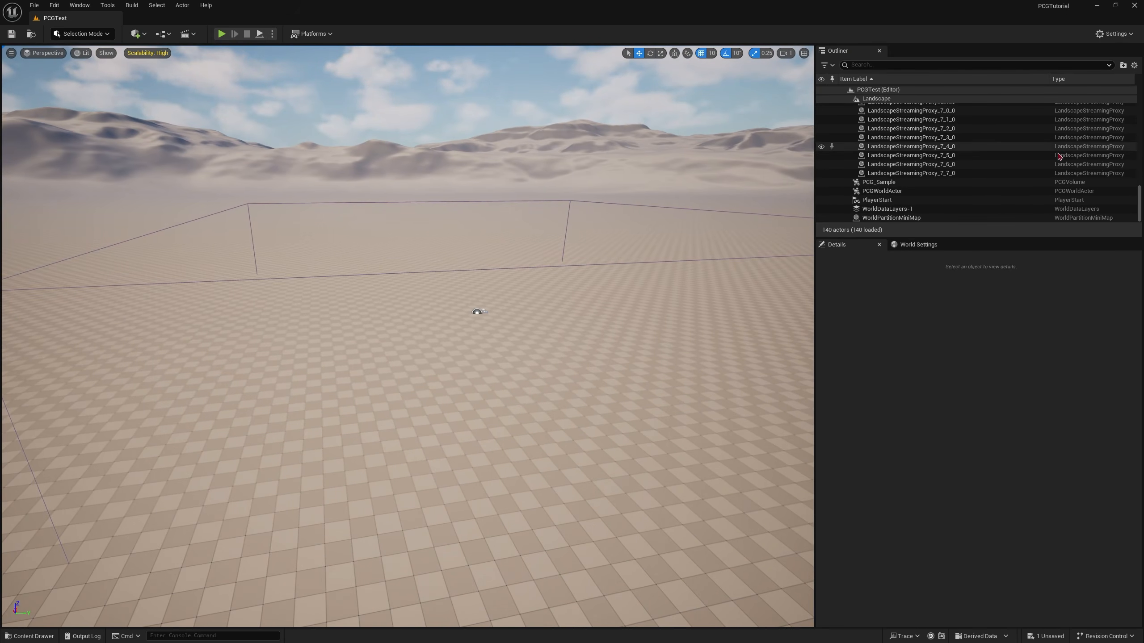
left_click(898, 183)
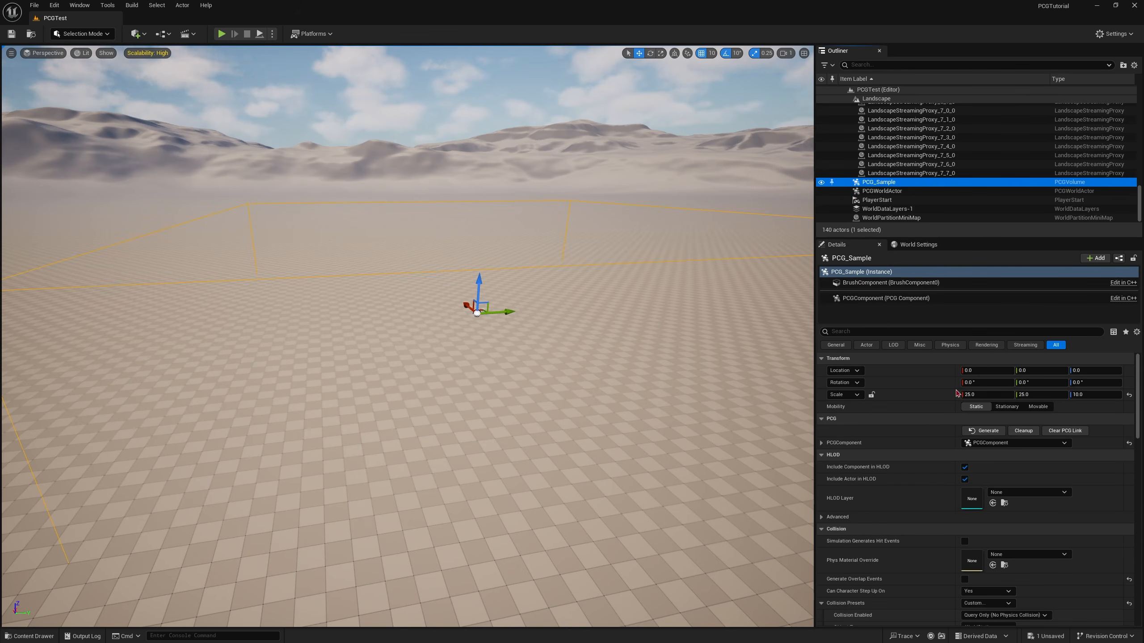
scroll(950, 428, "down", 3)
scroll(945, 450, "up", 3)
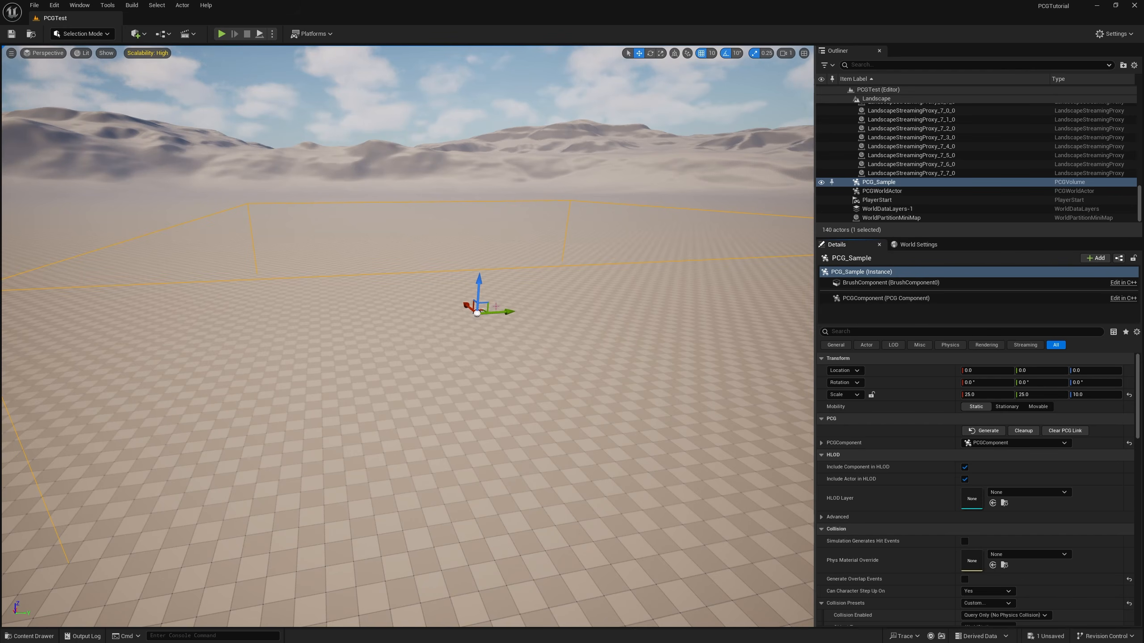
Step: Reopen the PCG_Sample graph and enable Debug on the Surface Sampler node
key("ctrl+space")
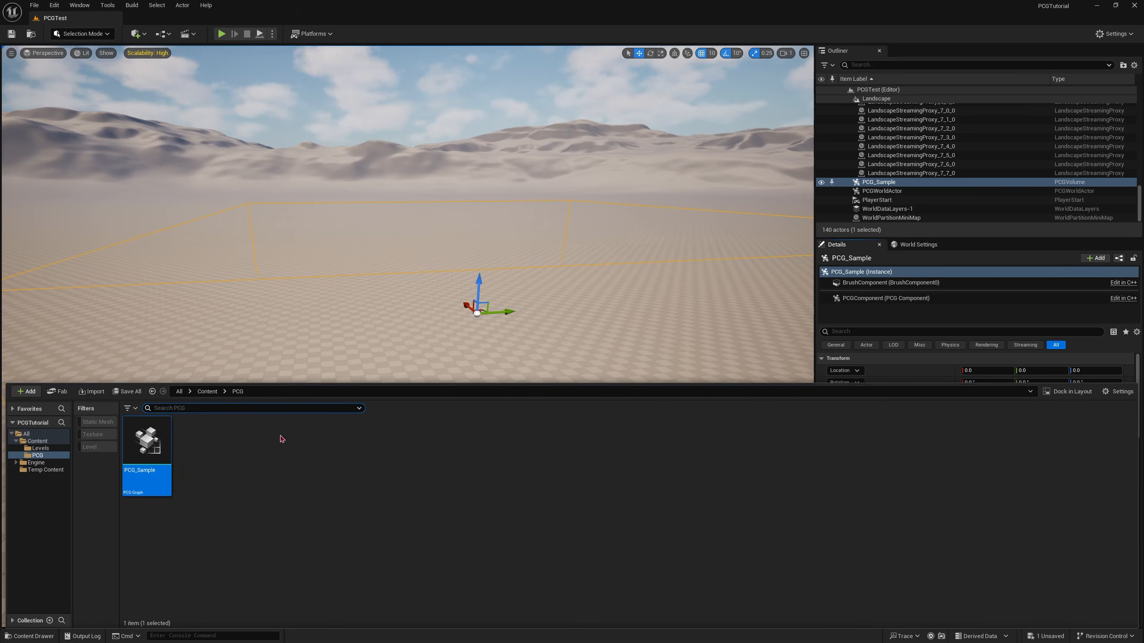
double_click(146, 471)
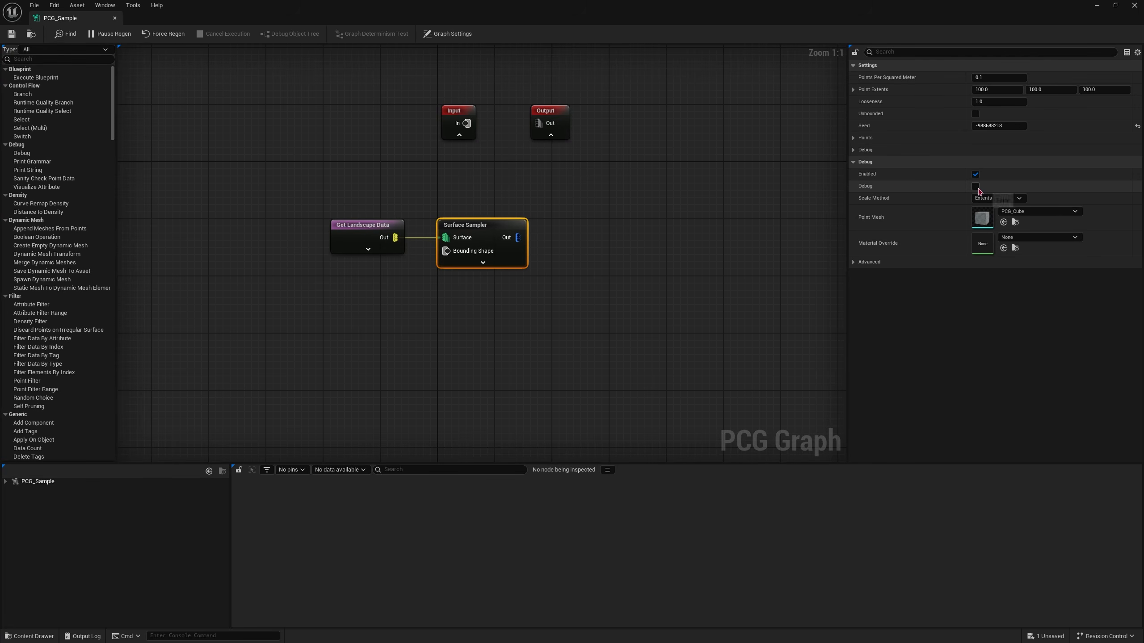
left_click(974, 186)
right_click(499, 227)
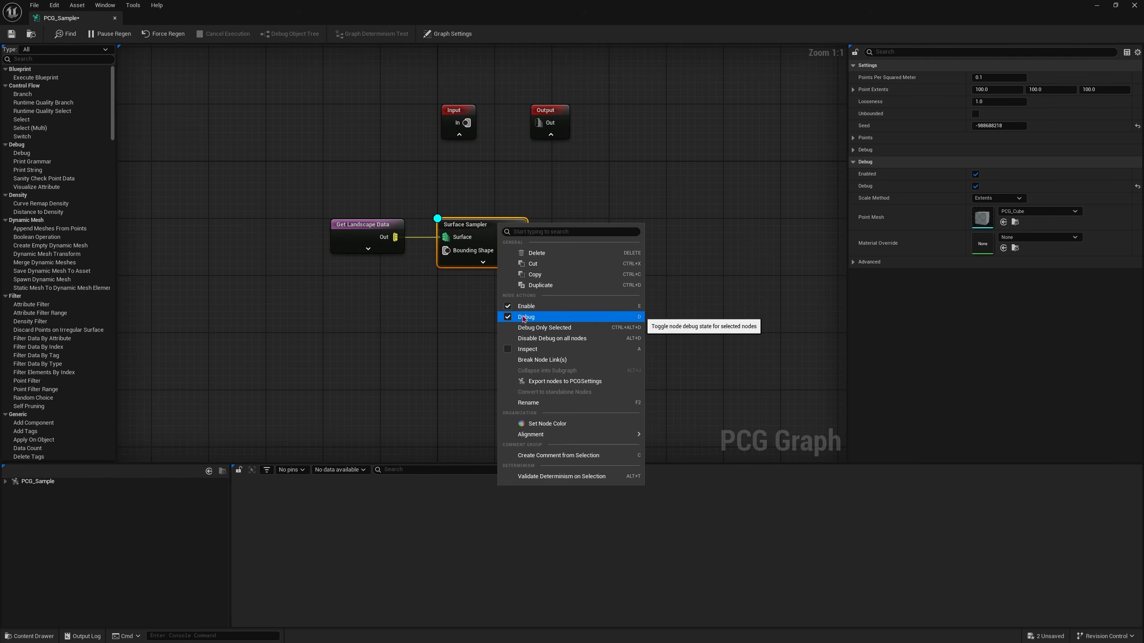
right_click_drag(721, 270, 733, 271)
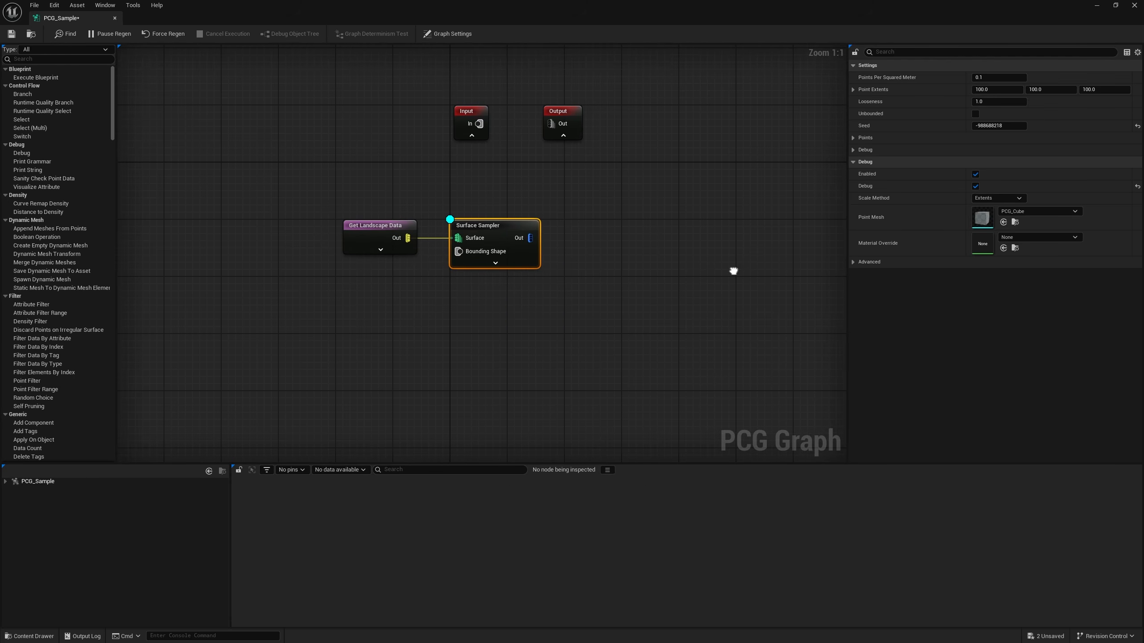
Step: Shrink the PCG graph into a floating window beside the level viewport, bring its nodes into view and inspect the debug cubes
left_click_drag(199, 12, 885, 267)
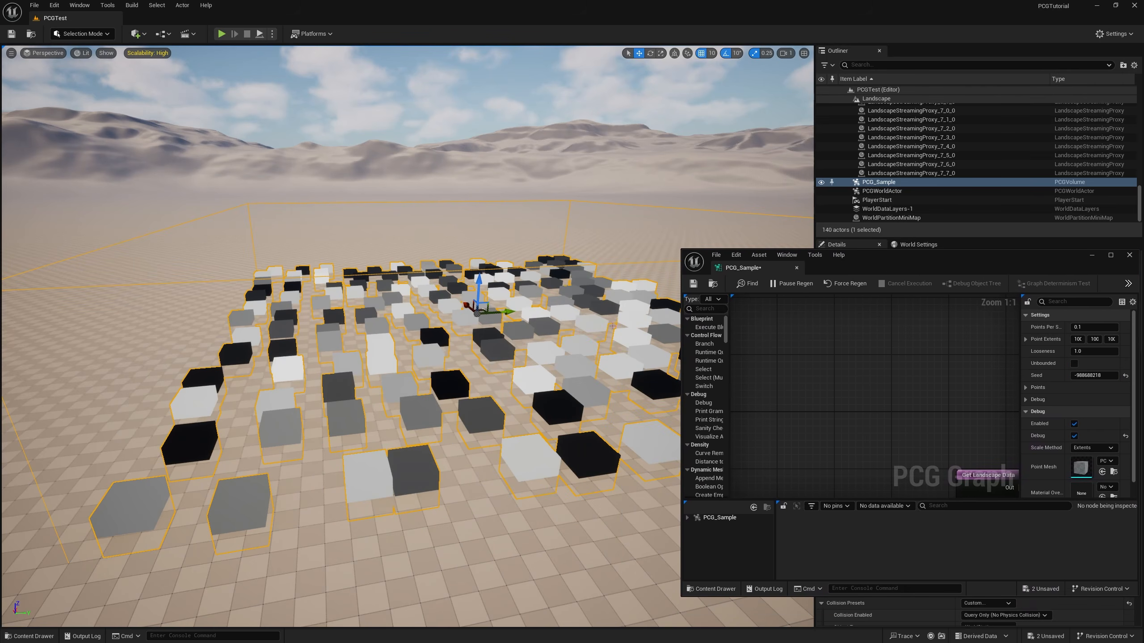
right_click_drag(851, 433, 739, 340)
right_click_drag(810, 352, 842, 359)
right_click_drag(406, 360, 405, 361)
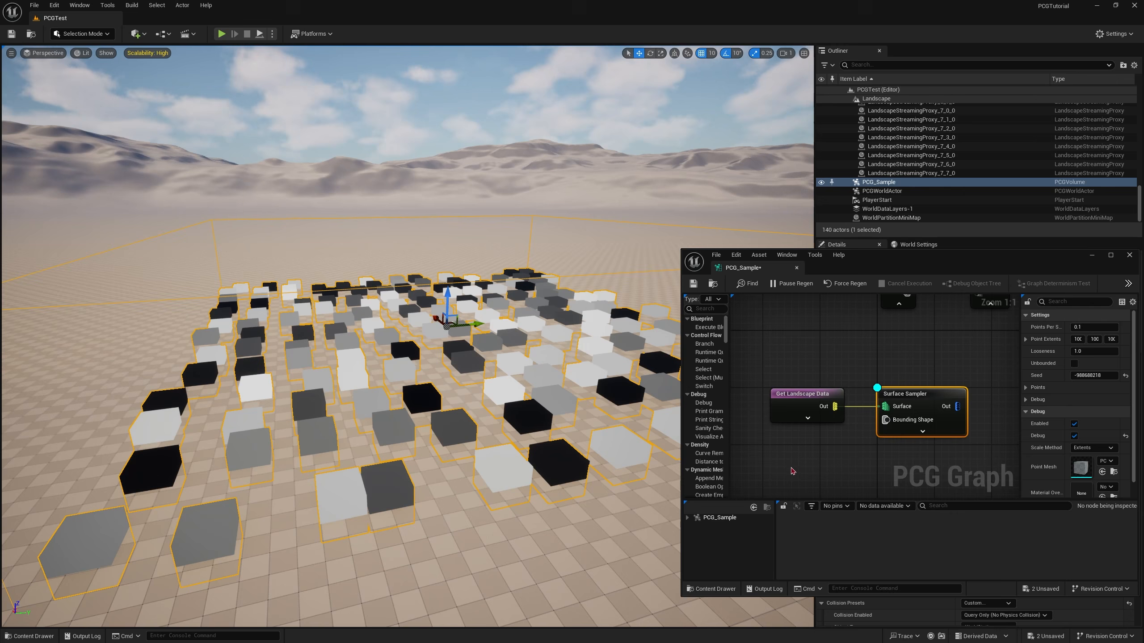
left_click_drag(1021, 358, 980, 354)
right_click_drag(523, 393, 450, 334)
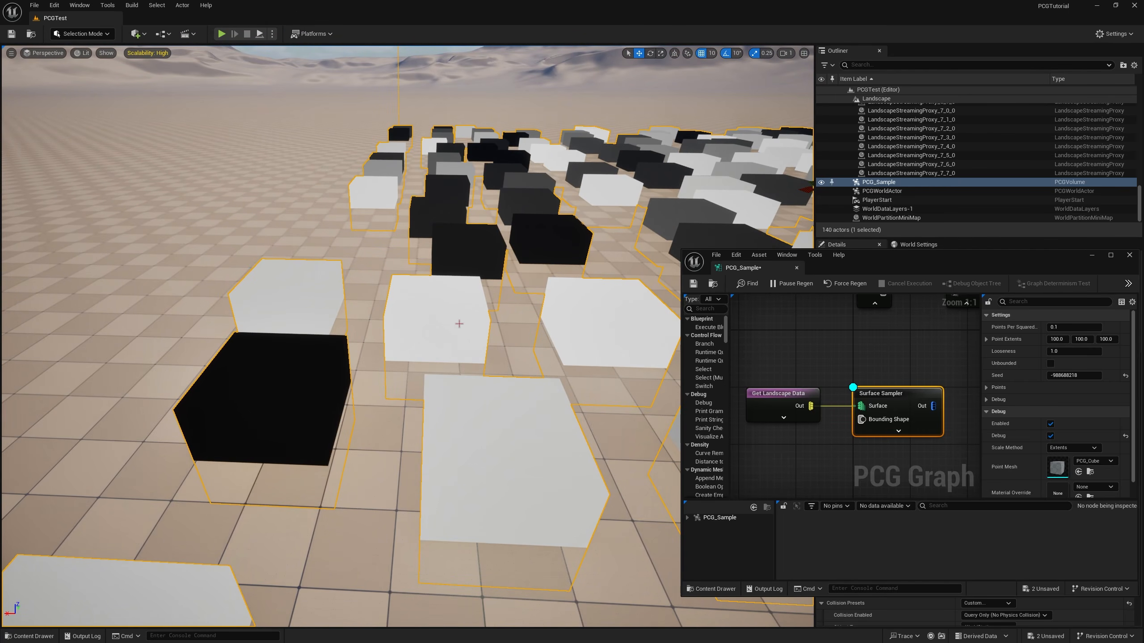
right_click_drag(334, 379, 333, 328)
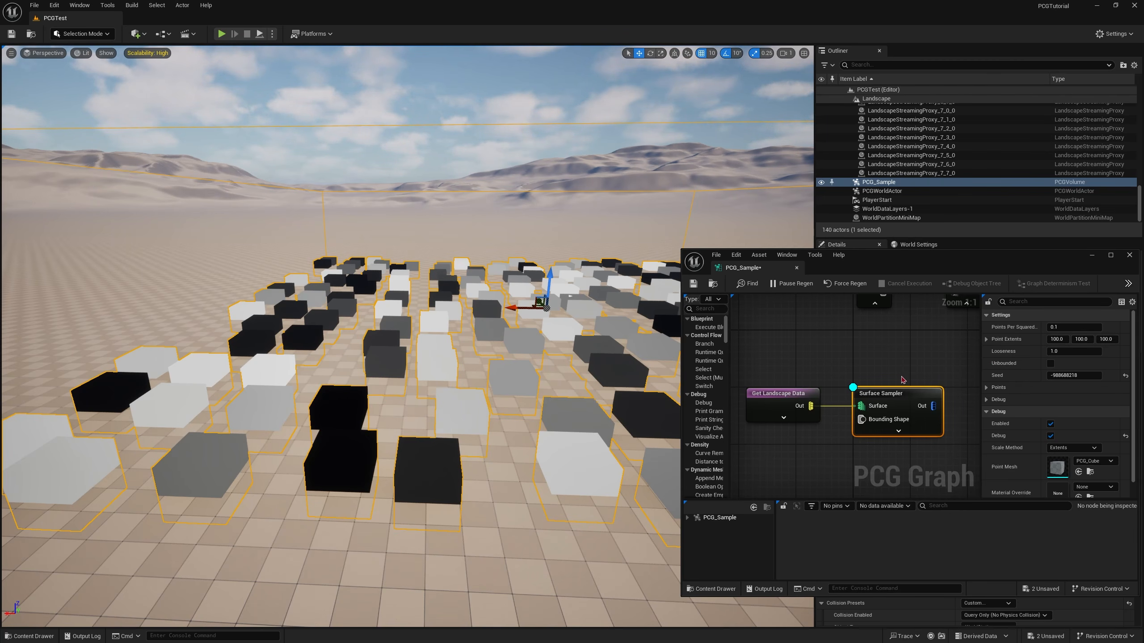
Step: Expand the Surface Sampler node to look through its override pins, collapse it and widen the node settings area
left_click(898, 431)
right_click_drag(836, 459, 808, 390)
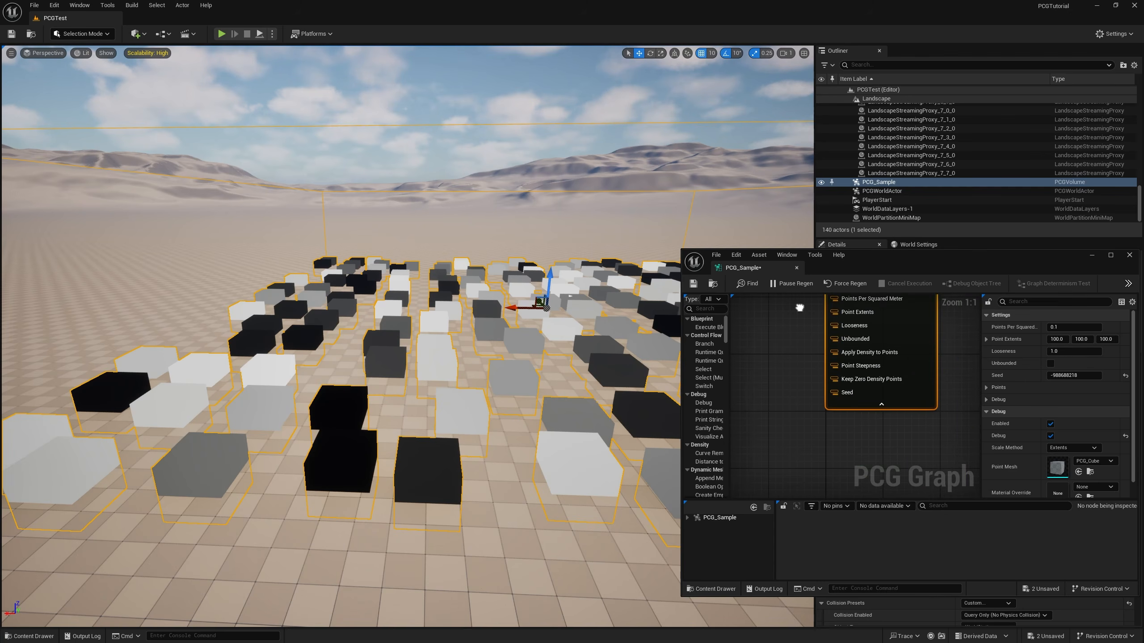
right_click_drag(838, 353, 853, 417)
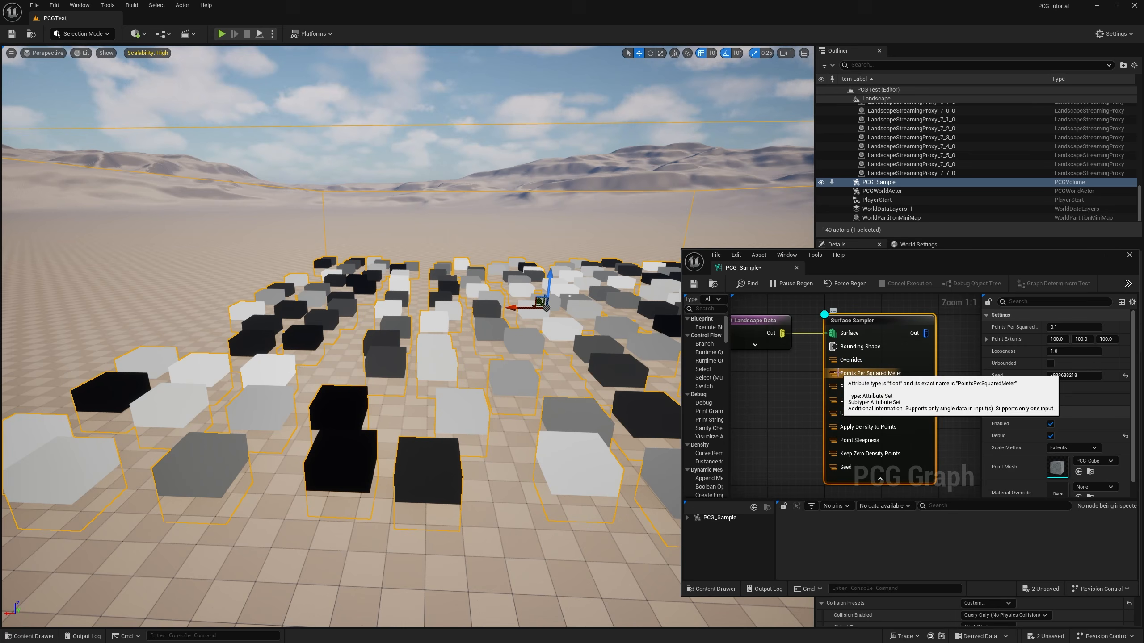
left_click_drag(833, 373, 802, 403)
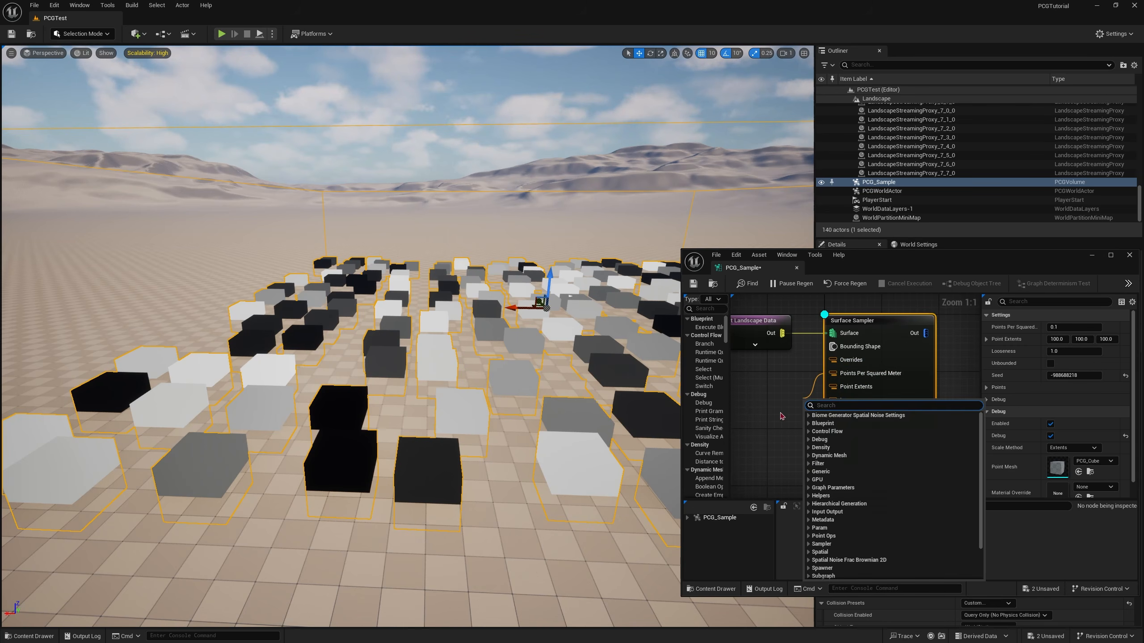
key("Escape")
left_click(876, 456)
right_click_drag(899, 360, 870, 421)
left_click_drag(983, 352, 907, 351)
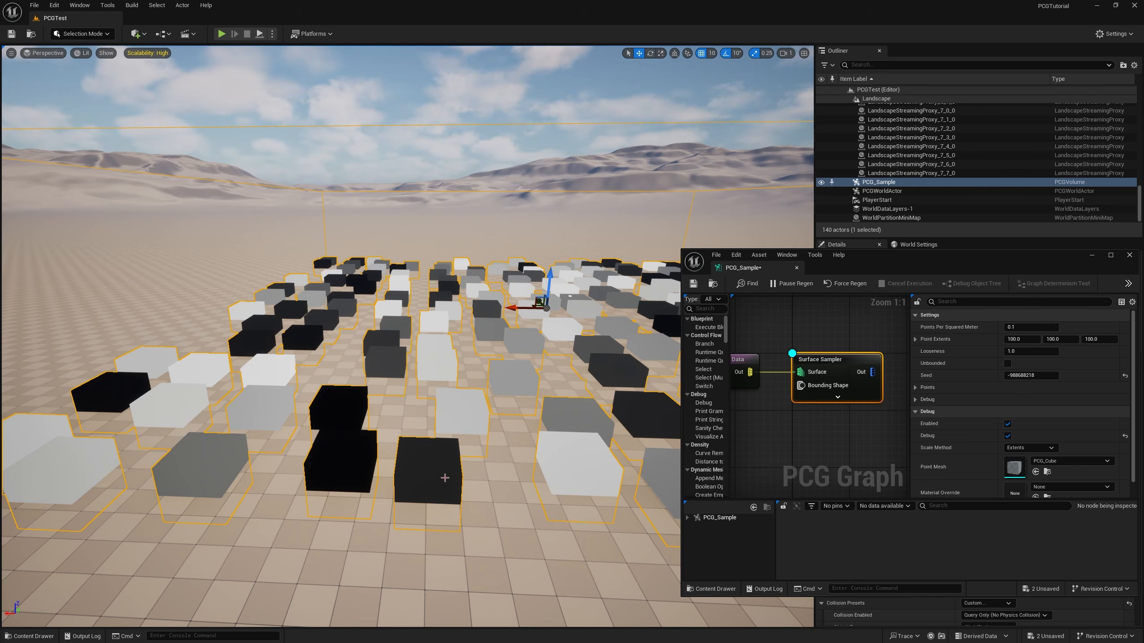
Step: Try seed -988688217 on the Surface Sampler and set it back to -988688218
right_click_drag(434, 489, 450, 468)
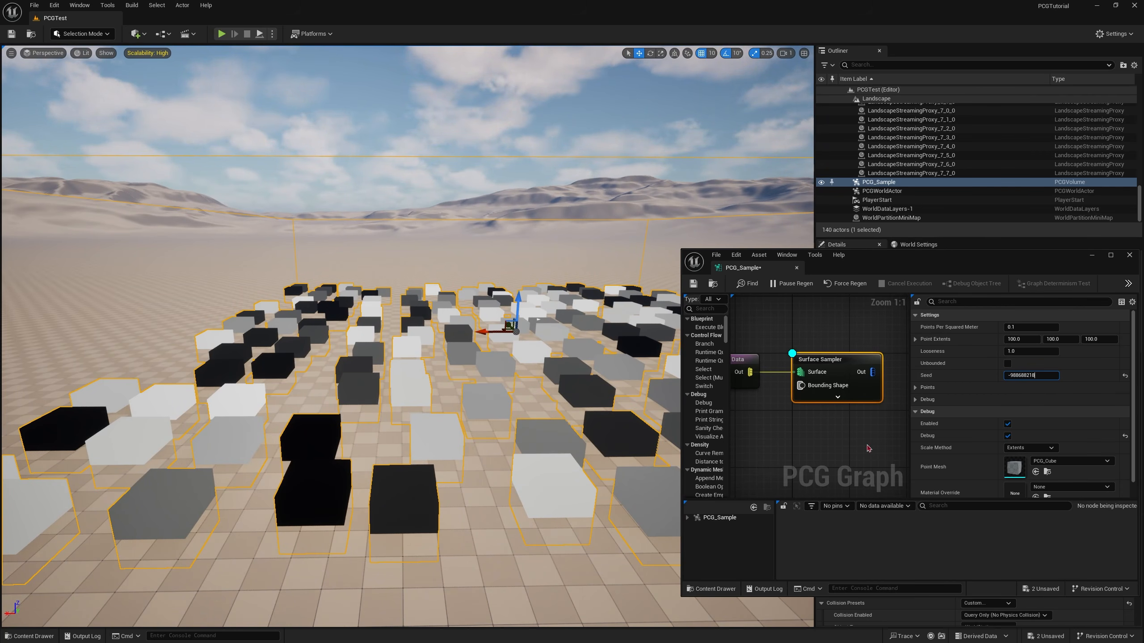
key("BackSpace")
type("7")
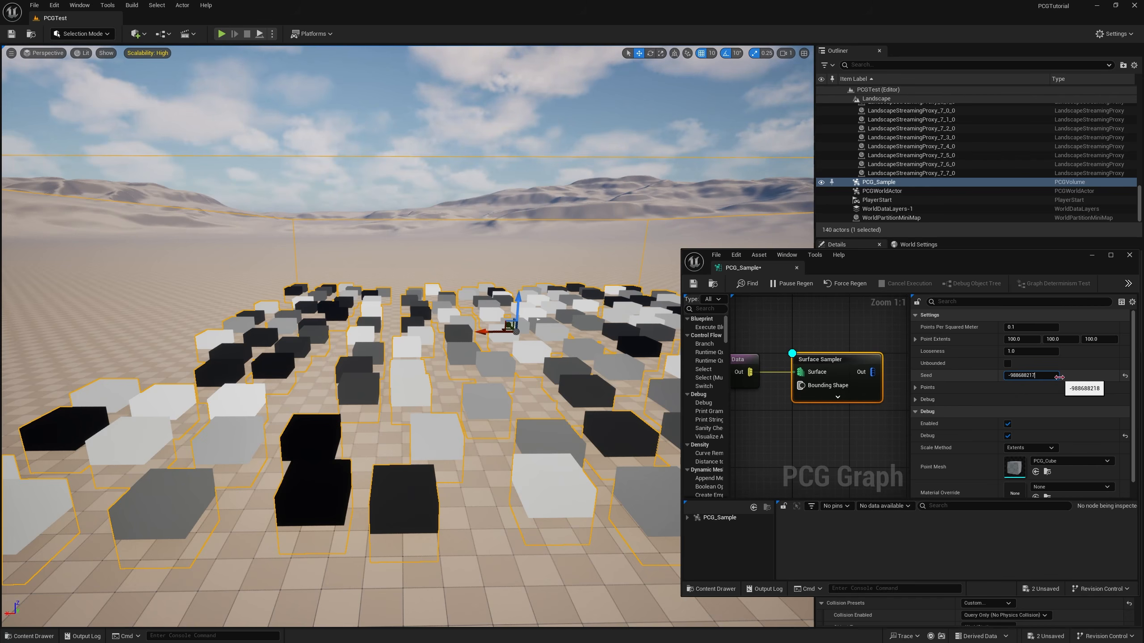
key("Return")
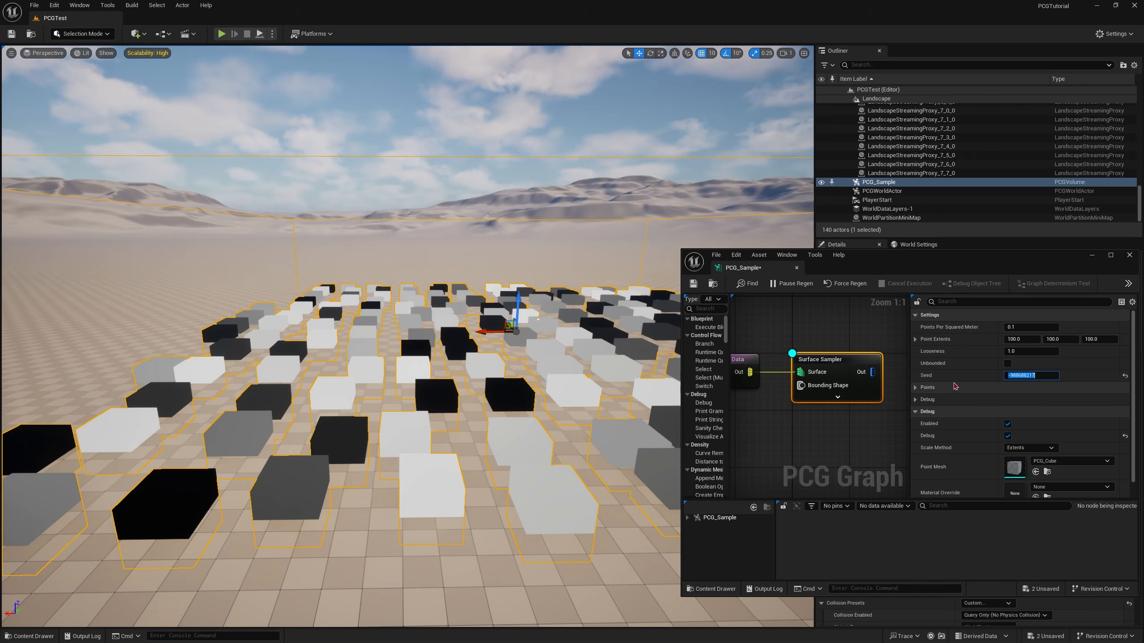
left_click(1044, 375)
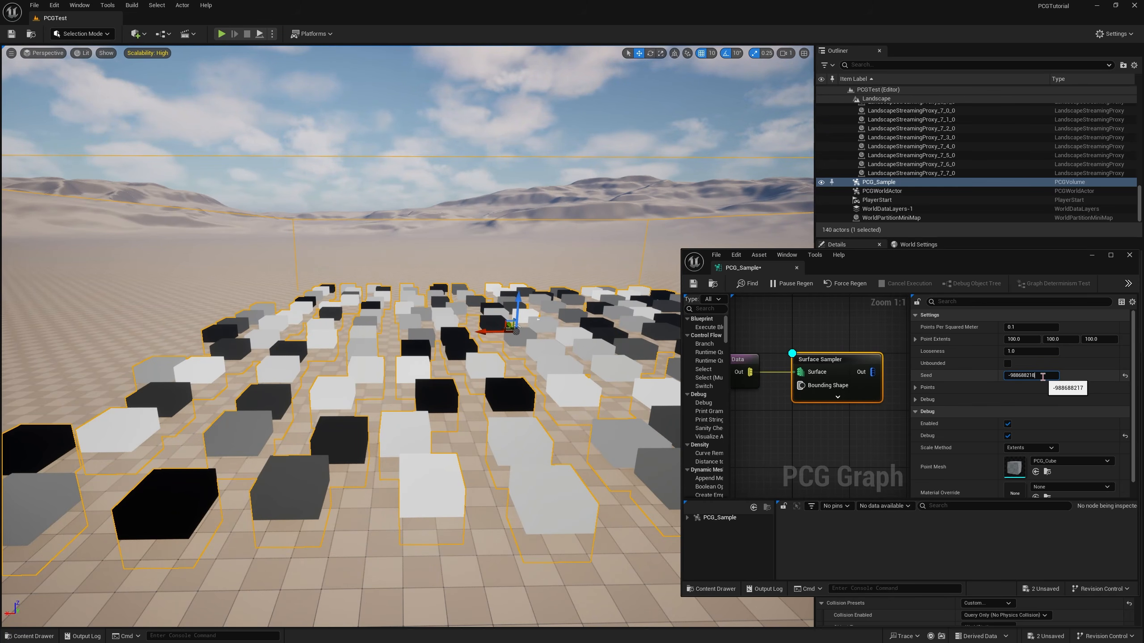
key("Return")
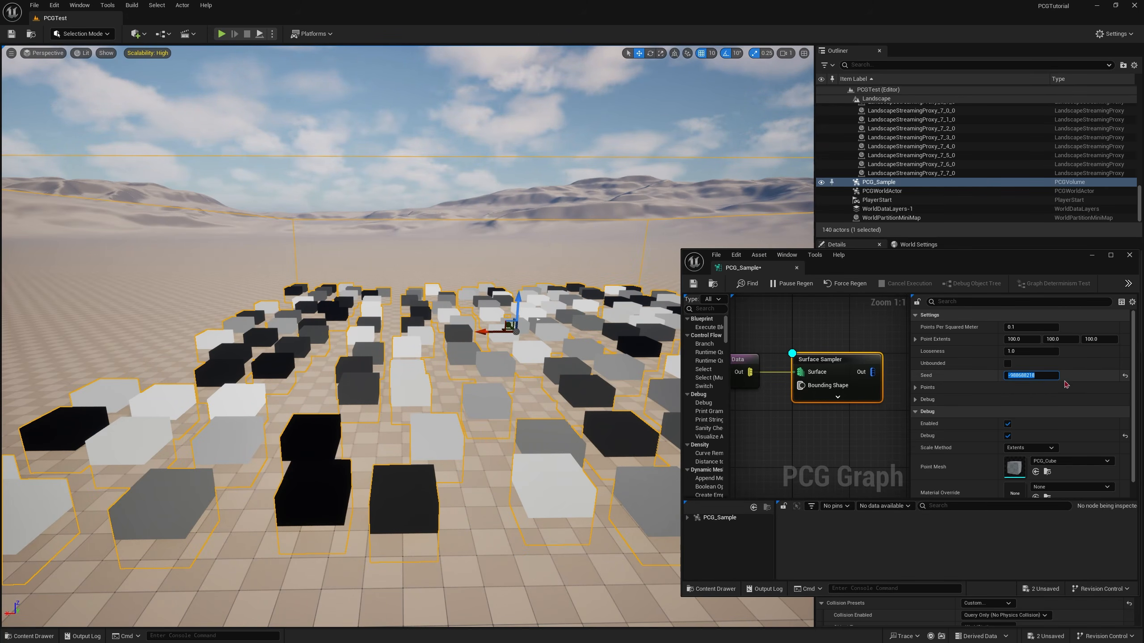
Step: Try the Surface Sampler with seeds 0 and 1, alternating between them to compare the point layouts
left_click(1046, 374)
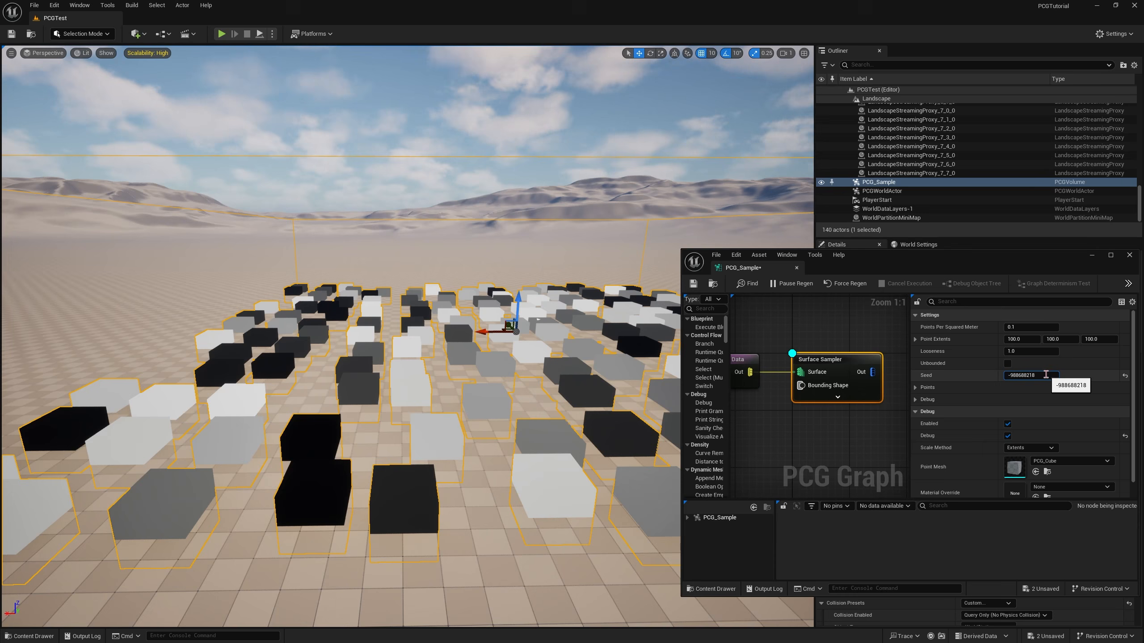
left_click_drag(1047, 374, 992, 375)
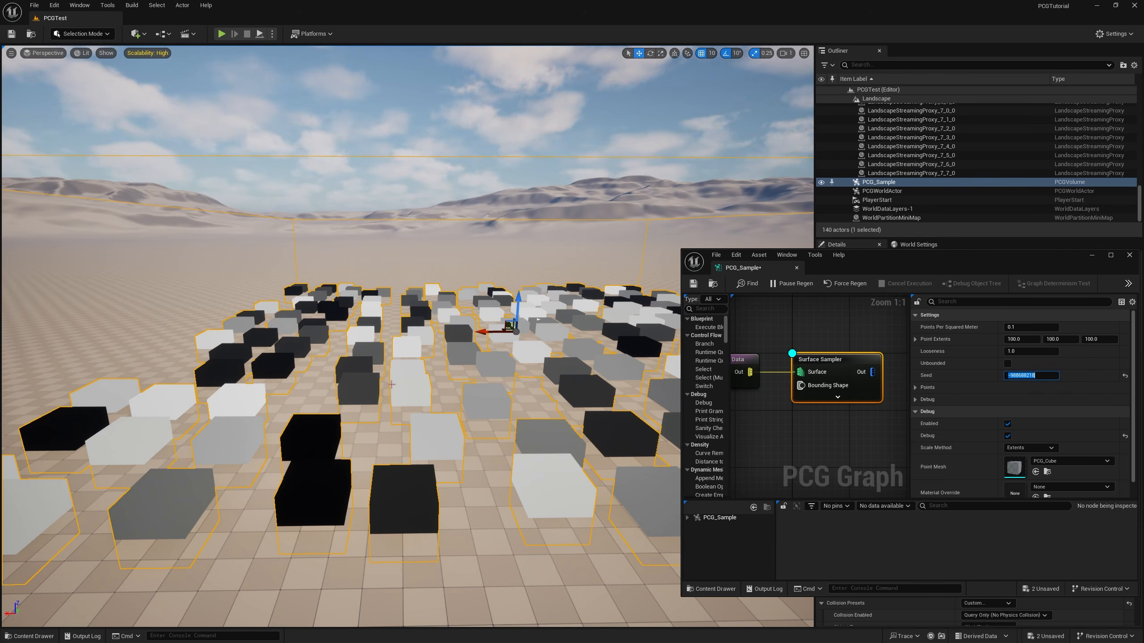
type("0")
key("Return")
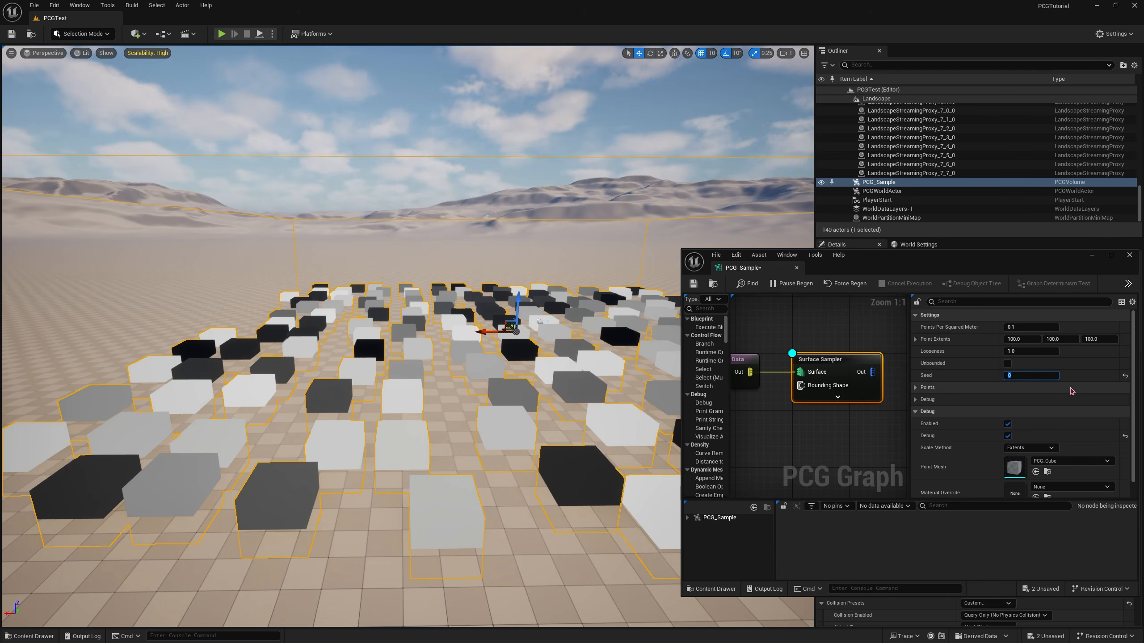
type("1")
key("Return")
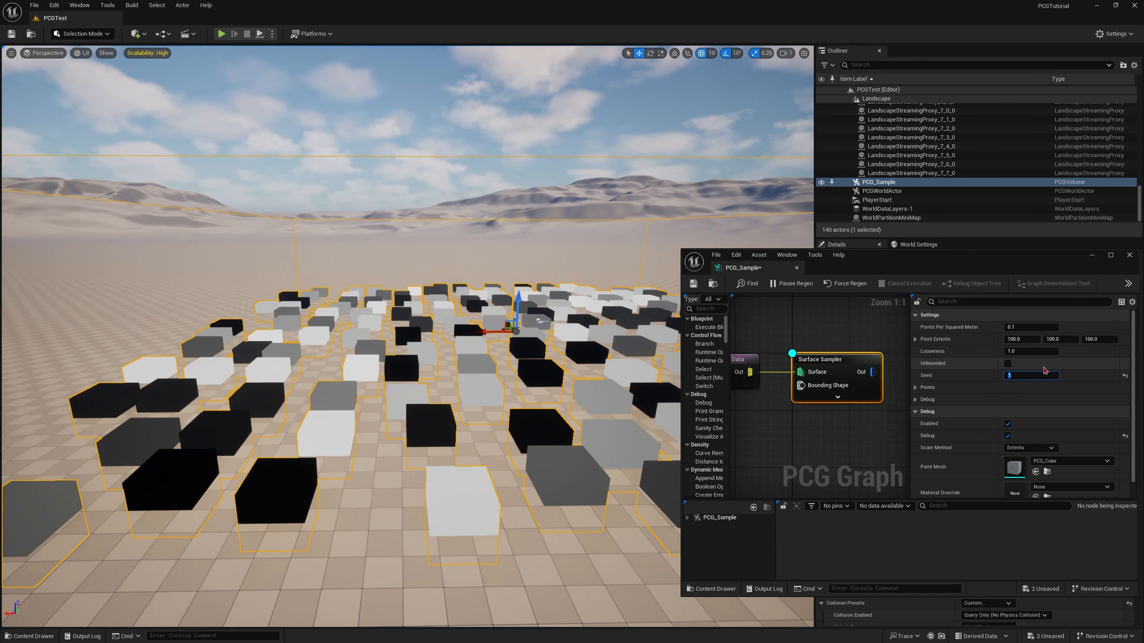
type("2")
key("Return")
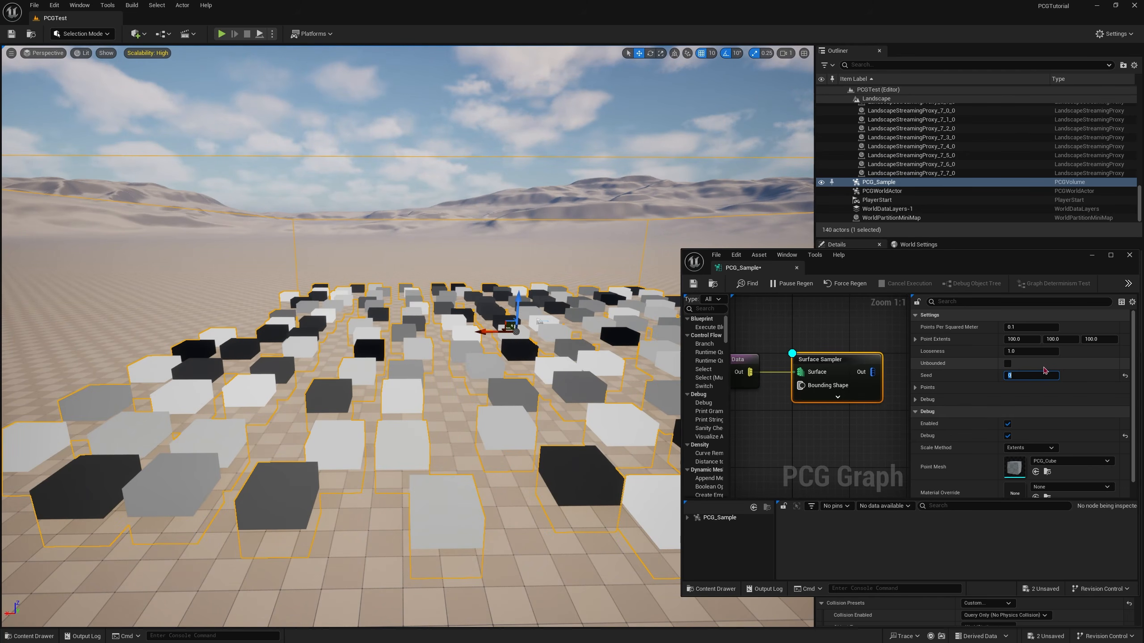
type("1")
key("Return")
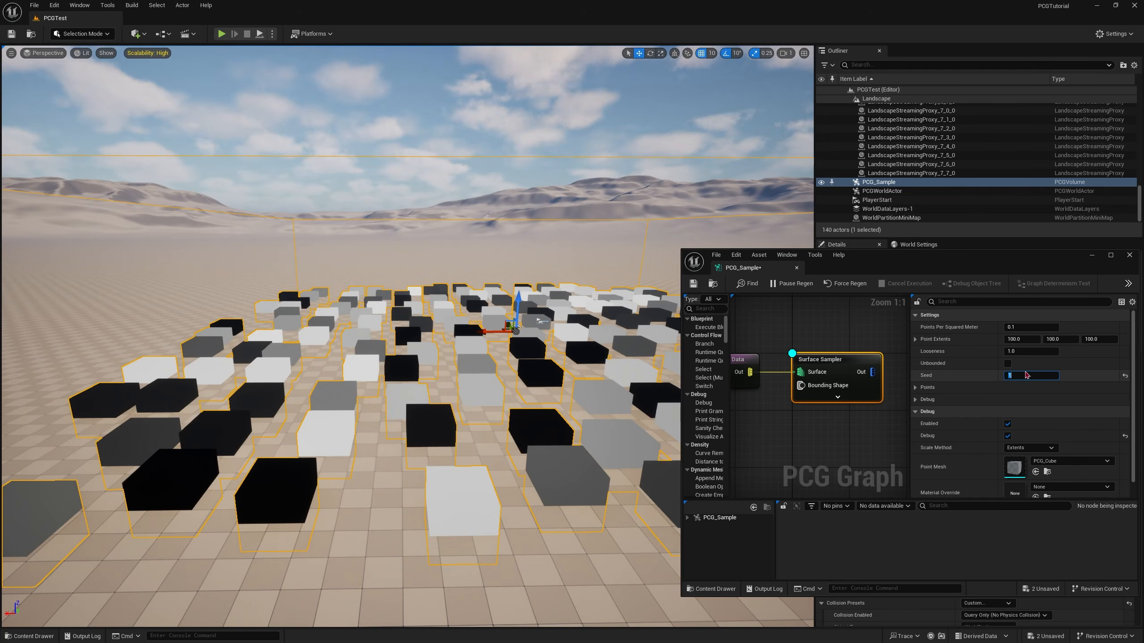
left_click(1125, 376)
left_click_drag(1027, 375, 1012, 376)
right_click_drag(496, 335, 556, 359)
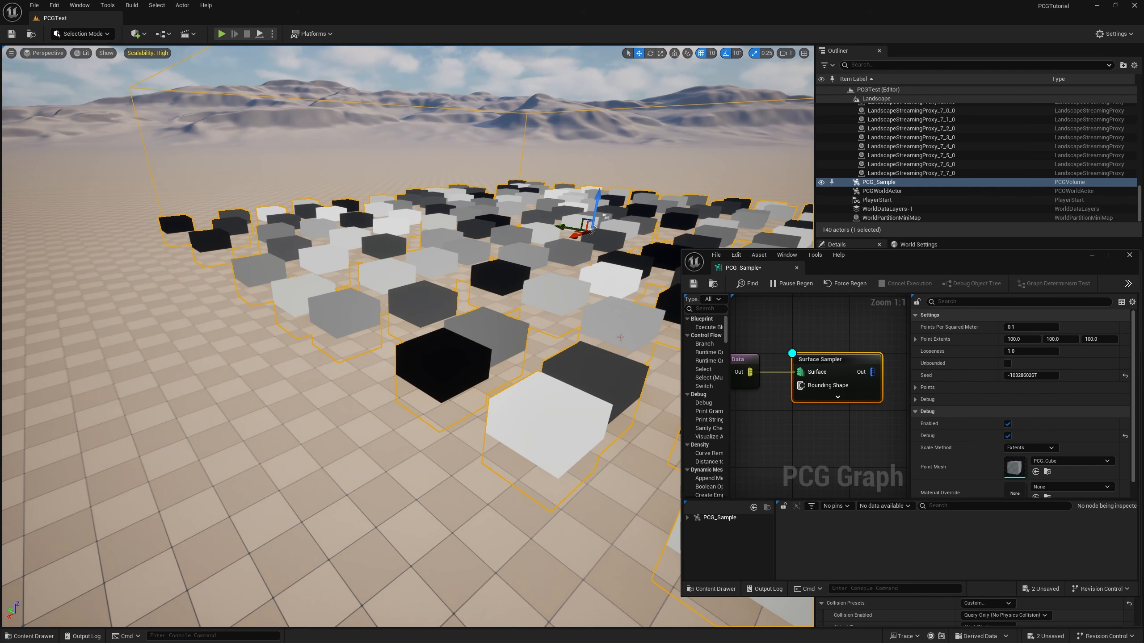
right_click_drag(347, 295, 434, 430)
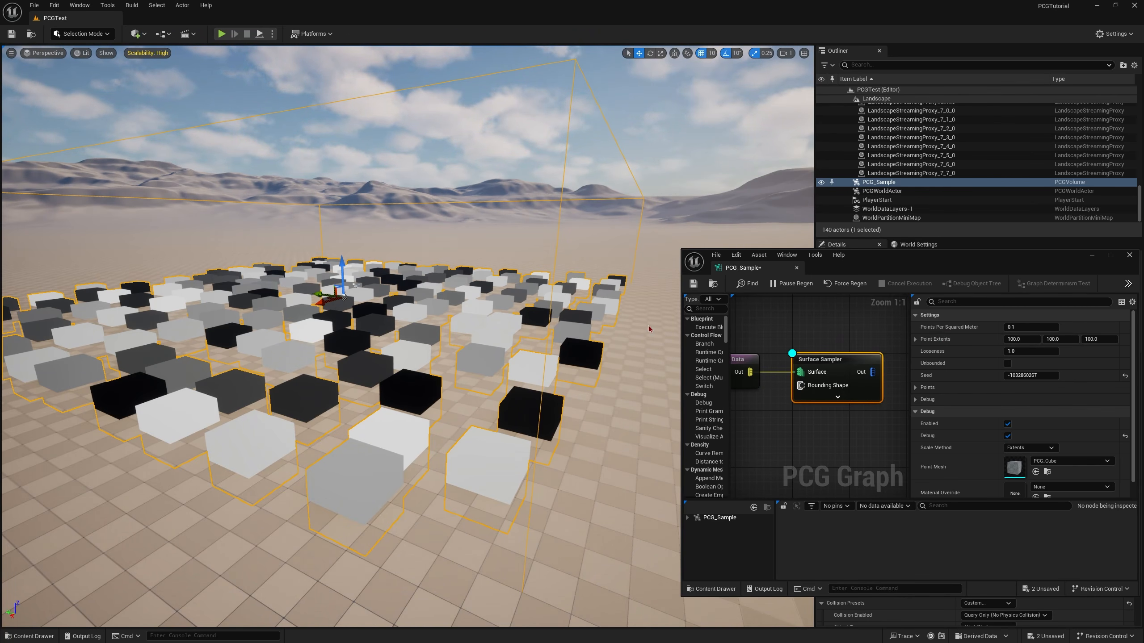
right_click_drag(423, 306, 390, 311)
key("w")
key("s")
key("w")
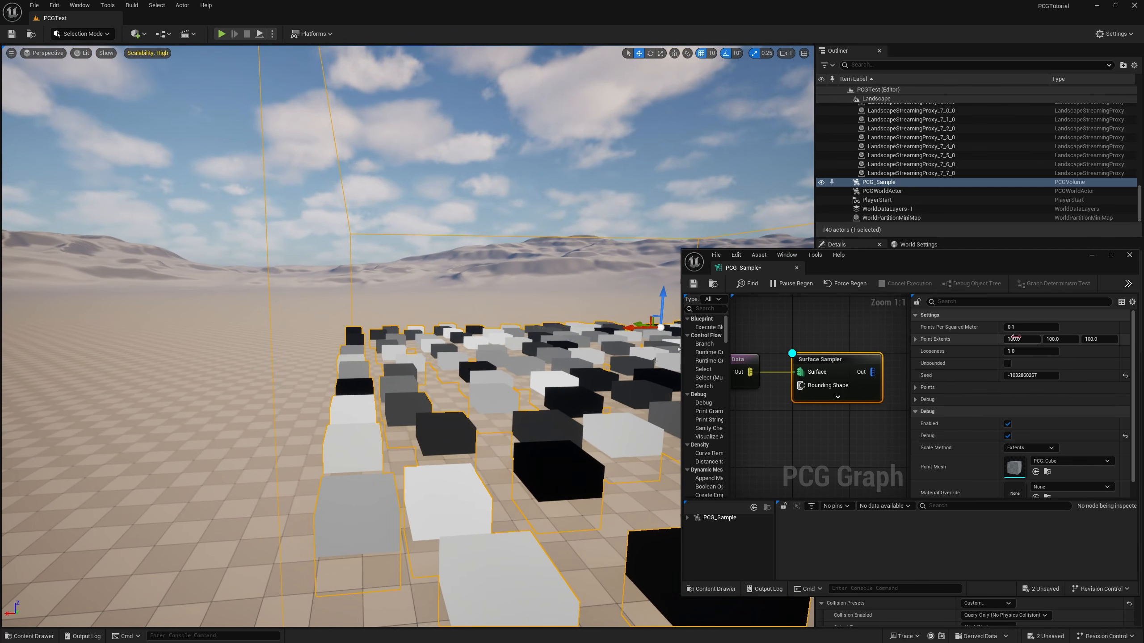
Step: Set the X and Y values of the Surface Sampler's Point Extents to 10 and inspect the points in the level
left_click(1036, 339)
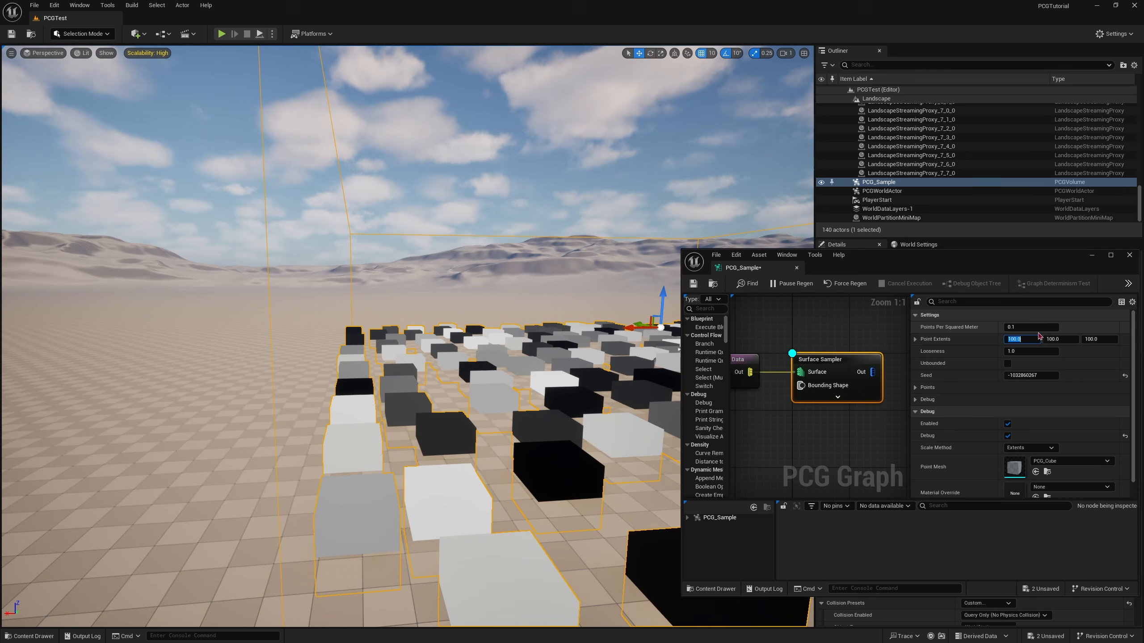
type("10")
key("Tab")
type("10")
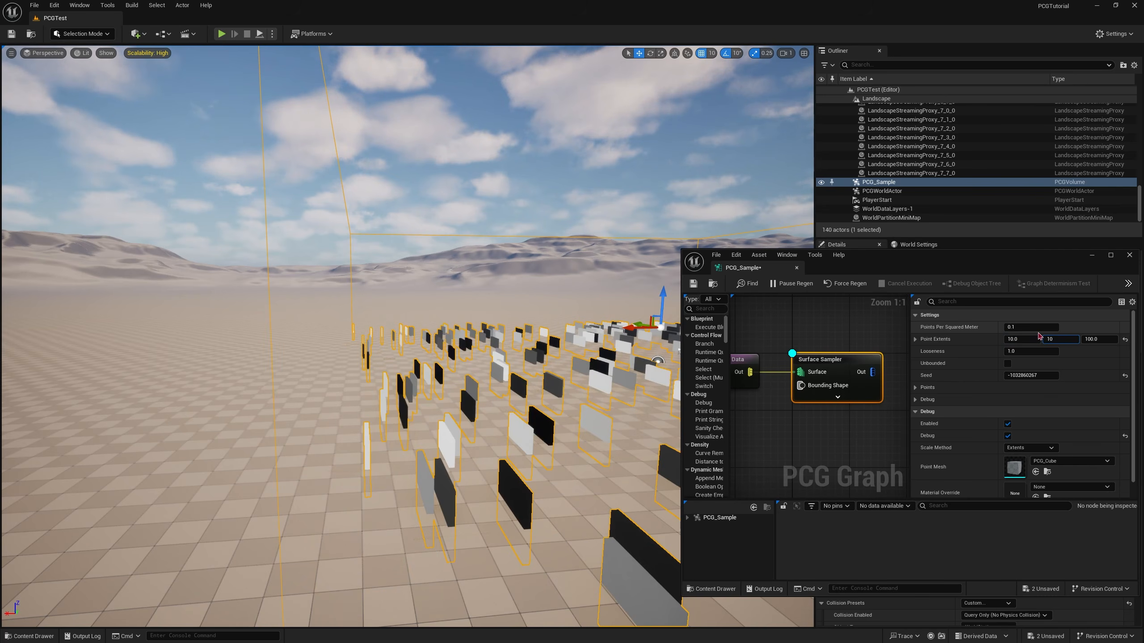
key("Tab")
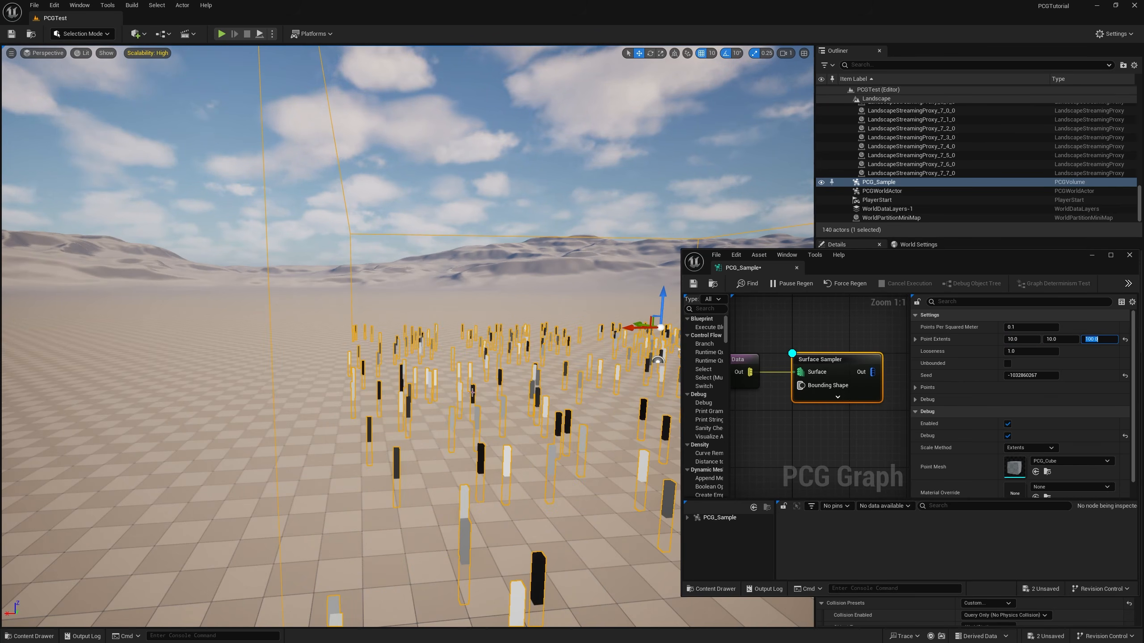
key("w")
right_click_drag(518, 280, 541, 298)
key("w")
key("s")
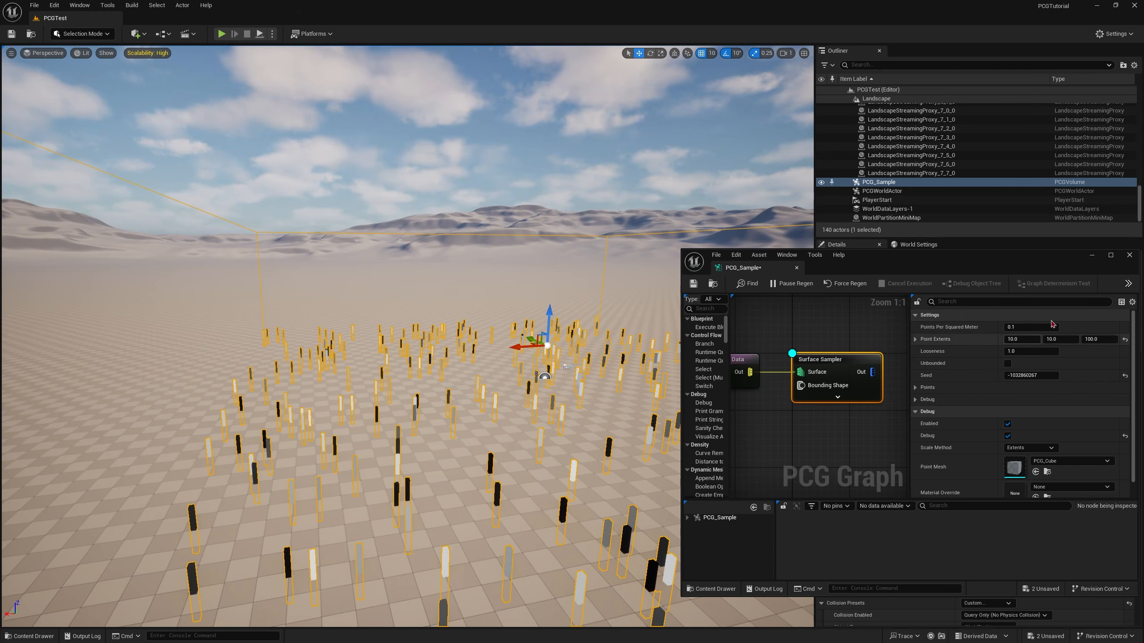
Step: Set the Surface Sampler's Points Per Squared Meter to 0.5 and view the point distribution in the level
left_click(1032, 326)
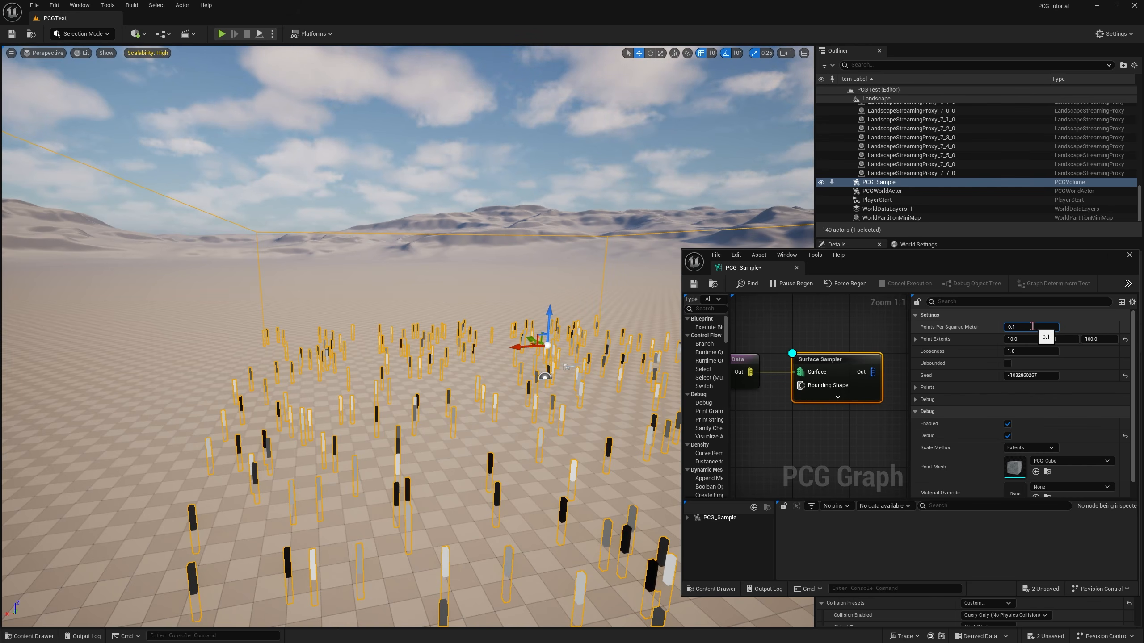
type("0.5")
key("Return")
right_click_drag(405, 360, 487, 396)
Step: Raise the Surface Sampler's Points Per Squared Meter to 1.0 and view the point distribution in the level
left_click(1022, 327)
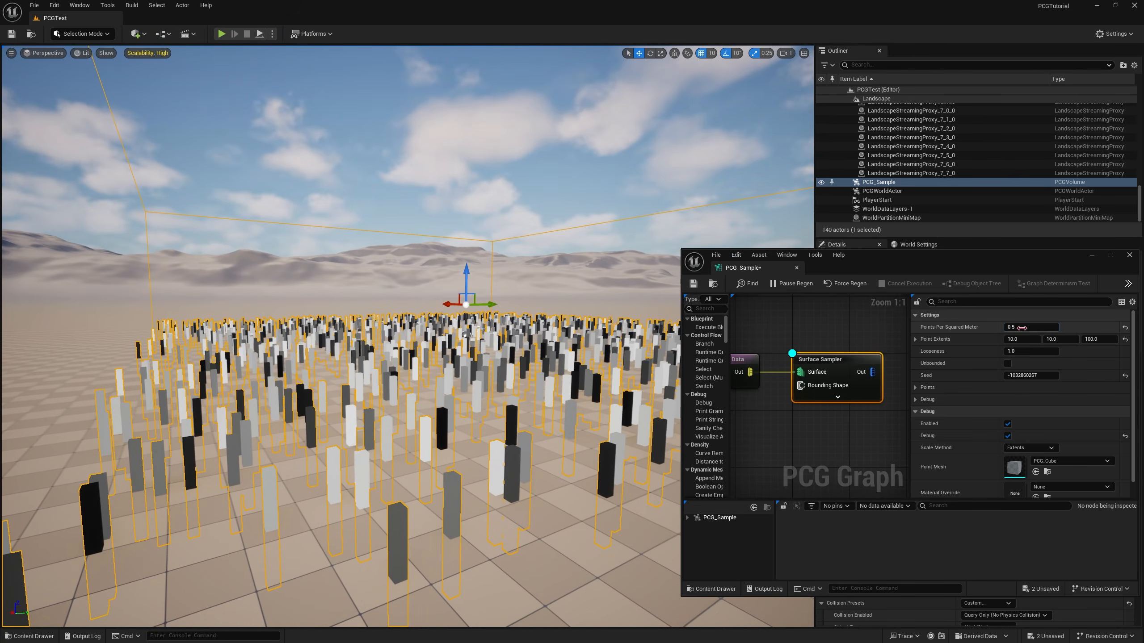
left_click(1023, 328)
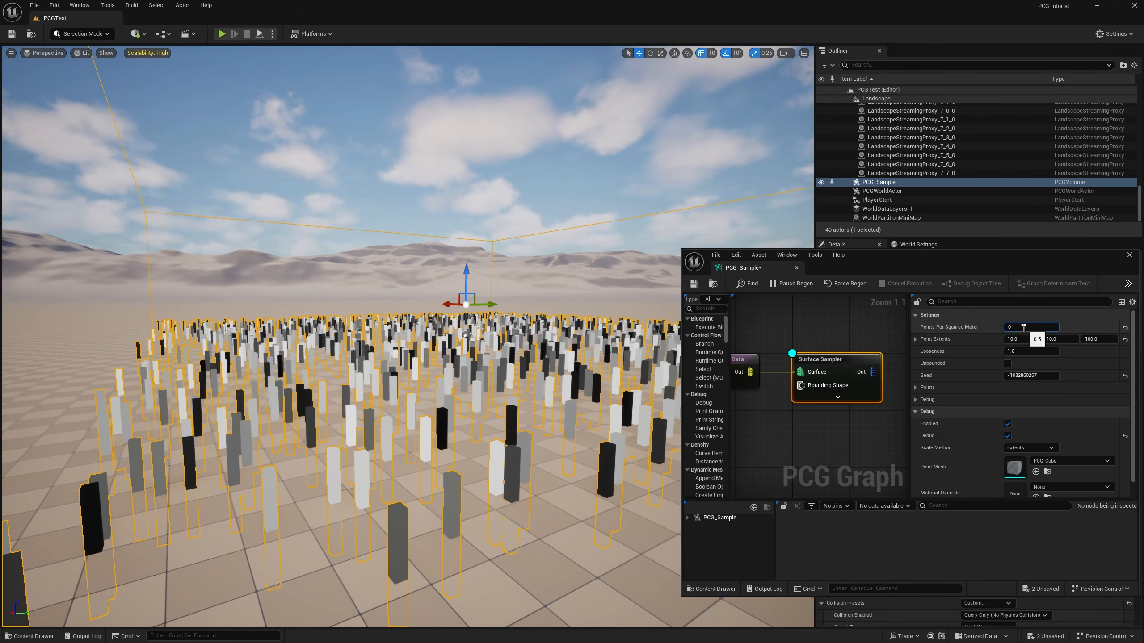
key("Return")
right_click_drag(405, 316, 459, 316)
right_click_drag(332, 332, 329, 344)
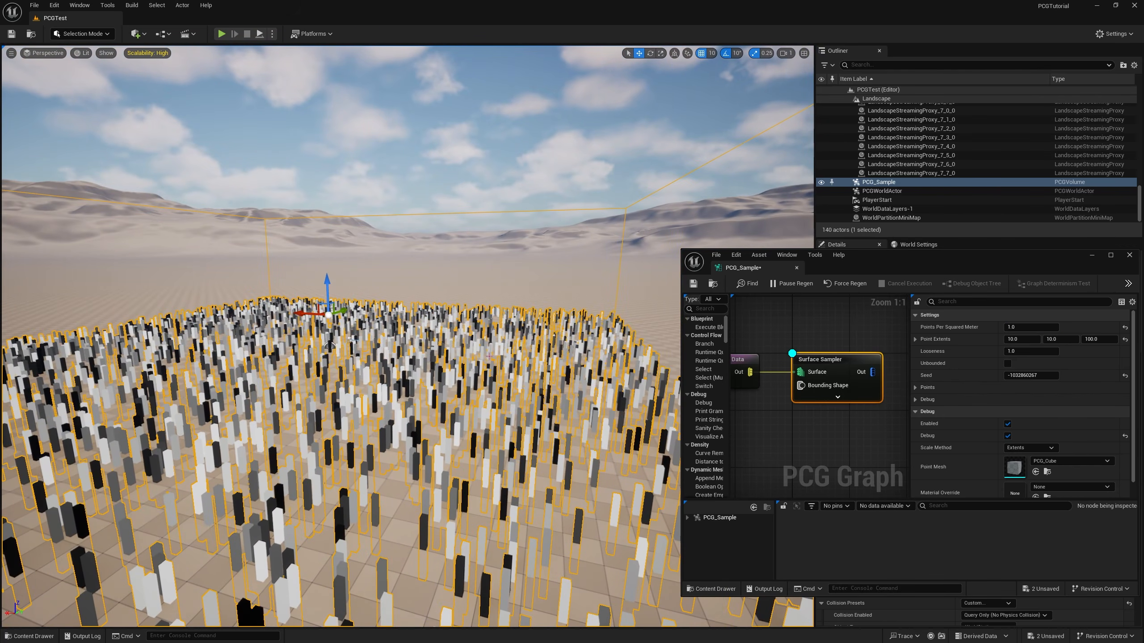
Step: Examine the Surface Sampler node's additional input pins, collapse them again and view the points in the level from another side
left_click(837, 396)
right_click_drag(786, 459, 796, 358)
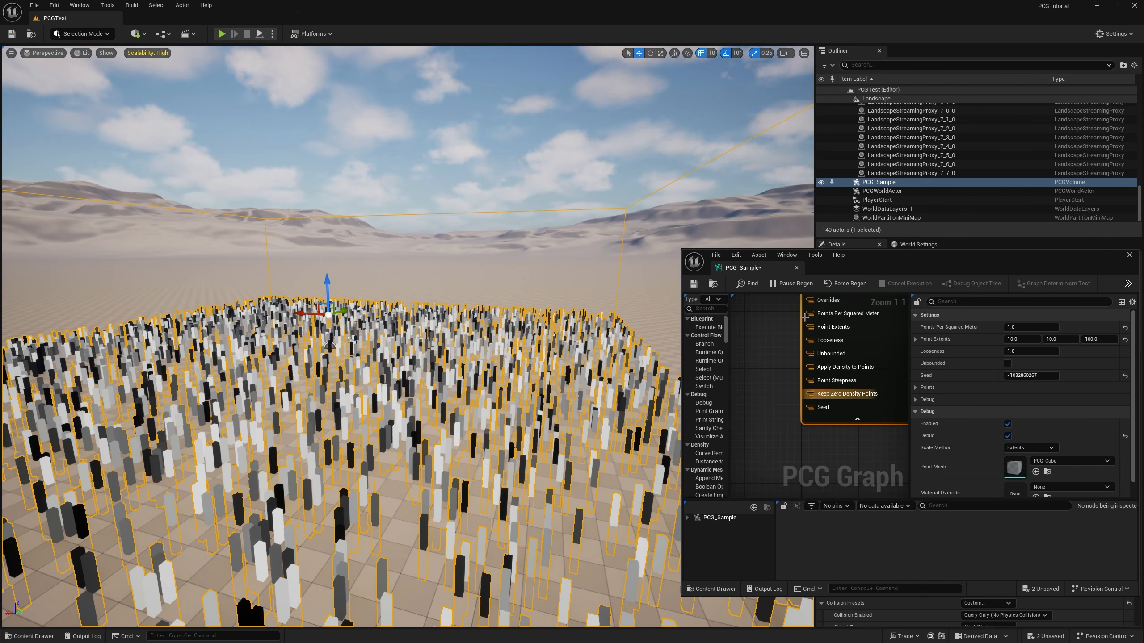
left_click(860, 419)
right_click_drag(862, 372, 788, 435)
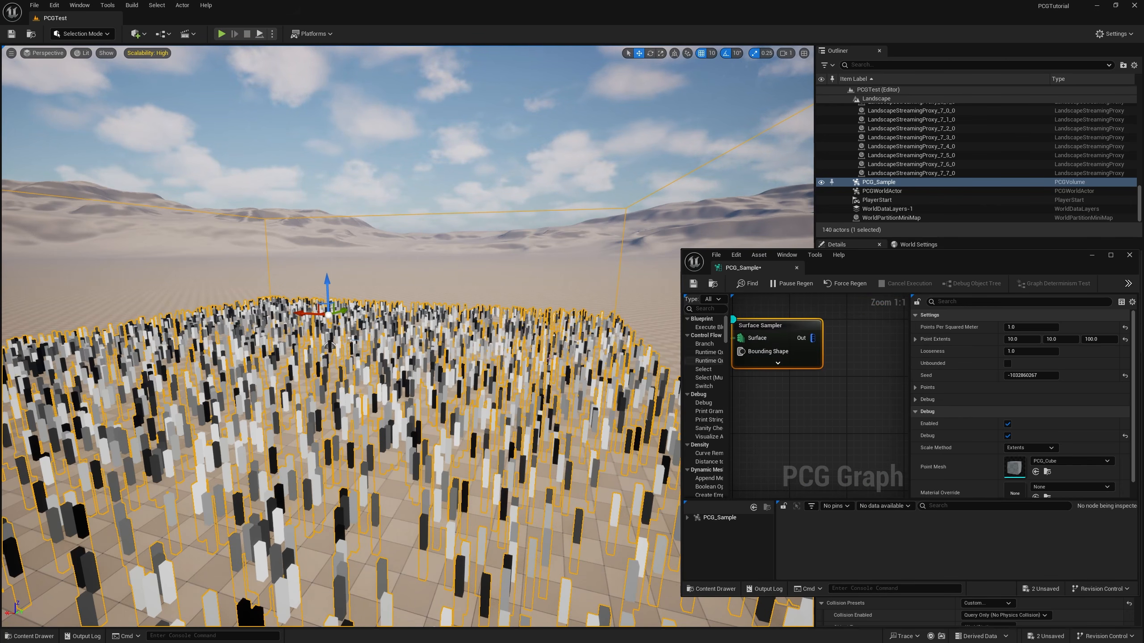
right_click_drag(546, 302, 498, 327)
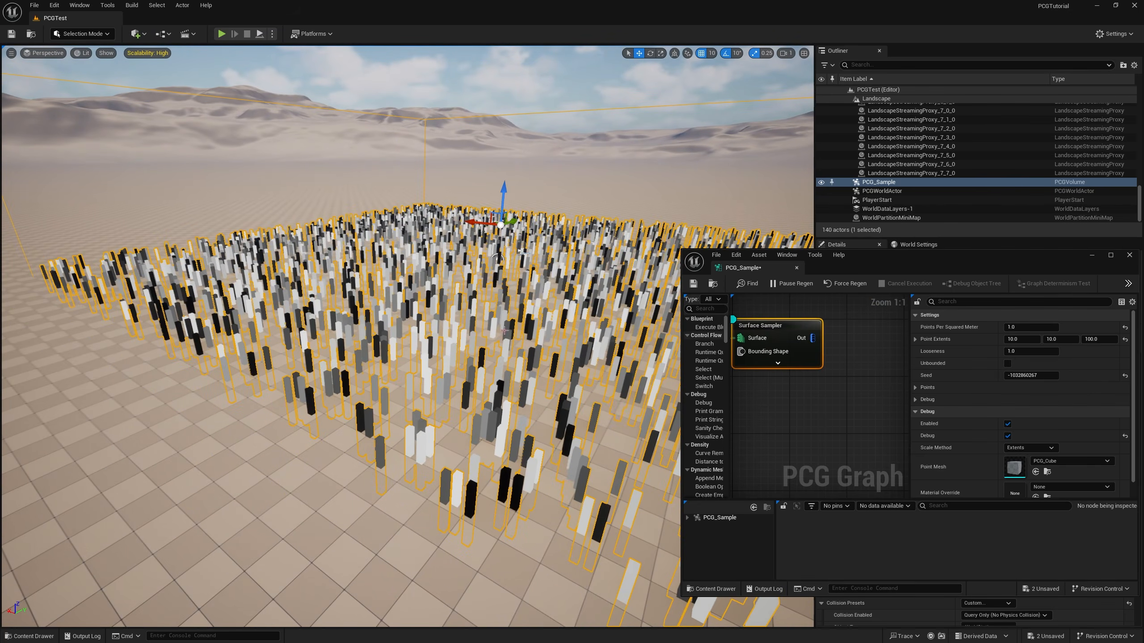
key("a")
right_click_drag(423, 334, 491, 322)
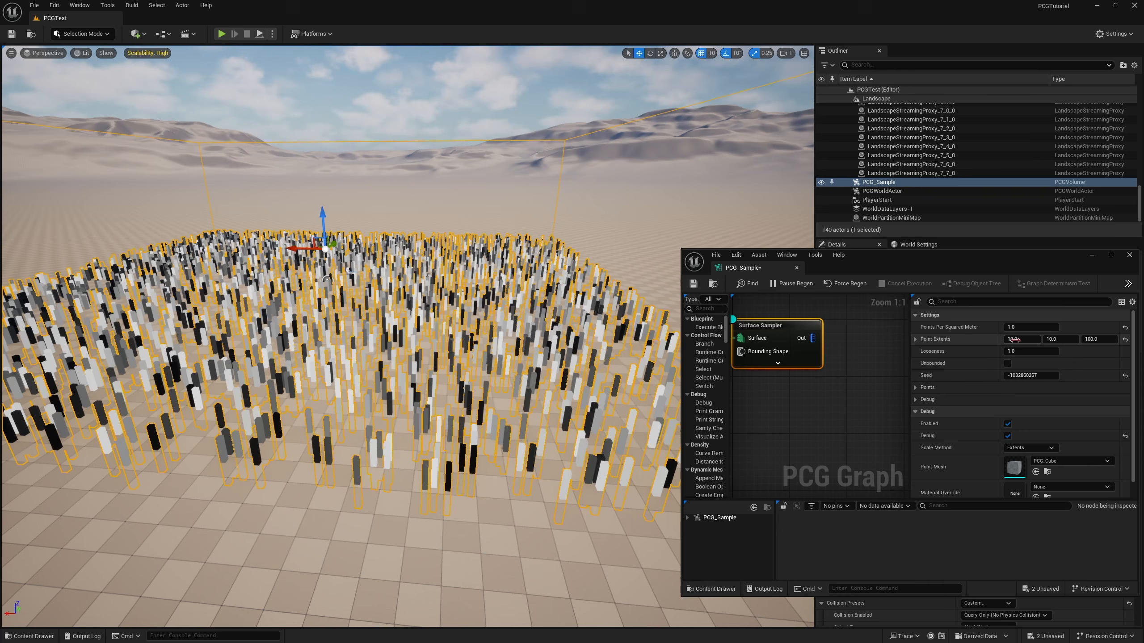
Step: Set the X and Y values of the Surface Sampler's Point Extents to 100
left_click(1031, 339)
type("100")
key("Tab")
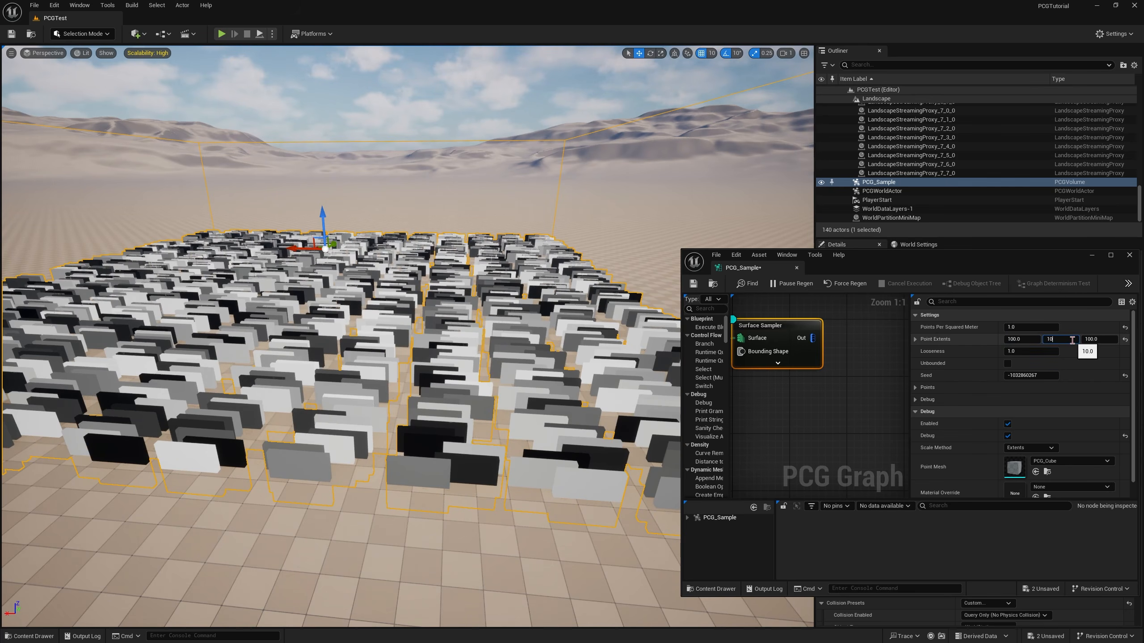
Step: Lower the Surface Sampler's Points Per Squared Meter to 0.01 and view the points in the level
left_click(1021, 328)
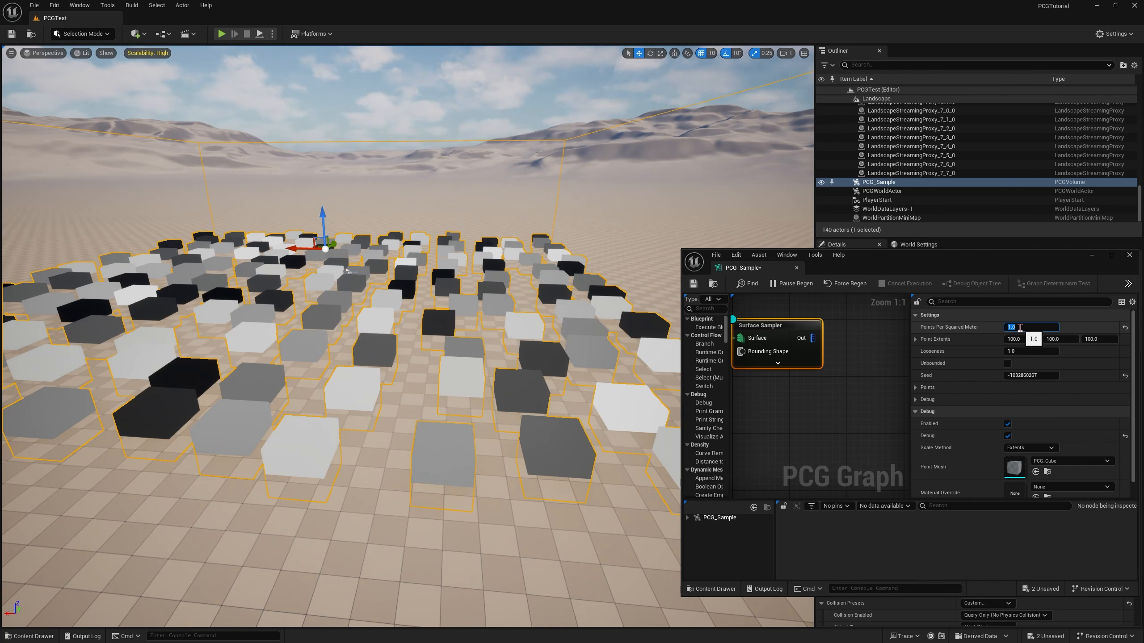
type("5")
key("Return")
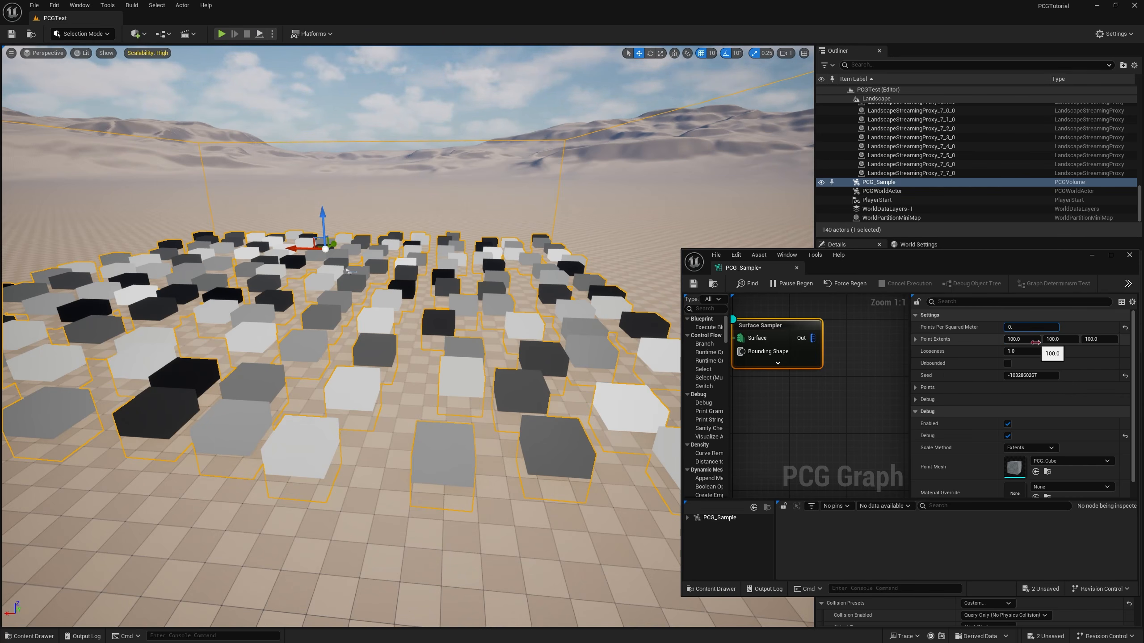
type("01")
key("Return")
right_click_drag(408, 312, 364, 301)
left_click(1031, 328)
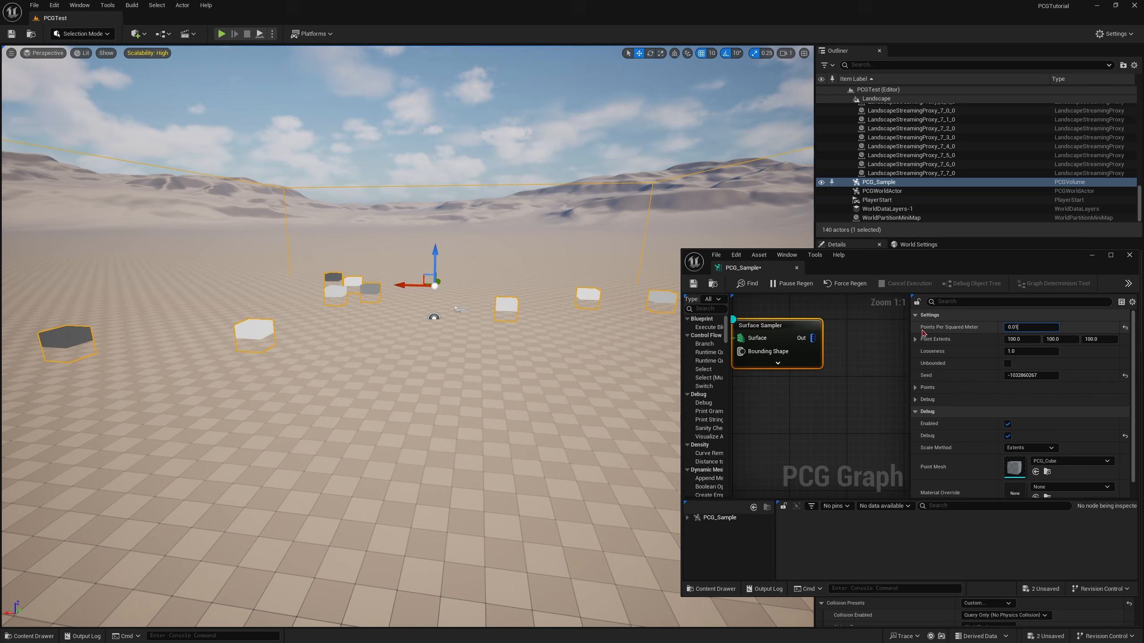
left_click(807, 349)
right_click_drag(807, 350, 850, 373)
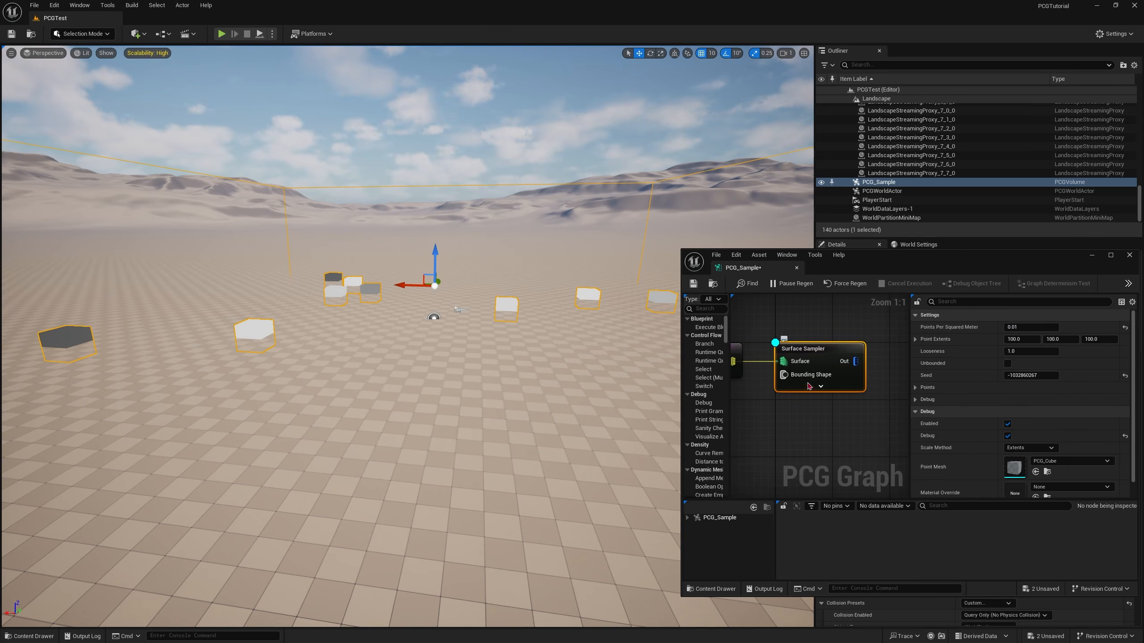
Step: Restore the Surface Sampler's Points Per Squared Meter to 0.1
left_click(1031, 327)
type("0.1")
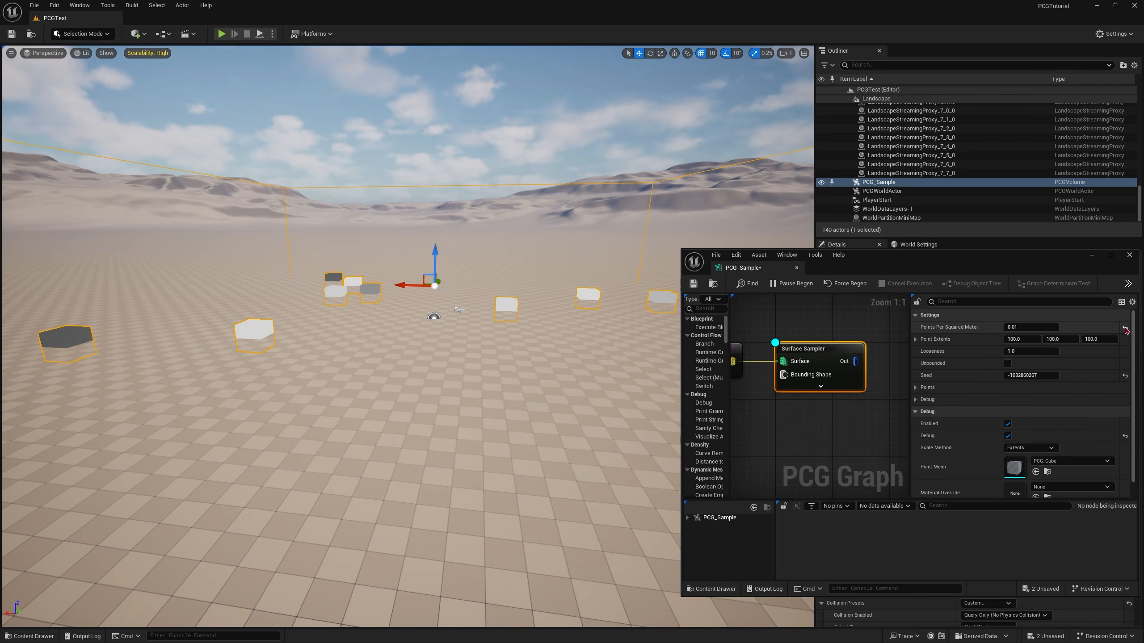
key("Return")
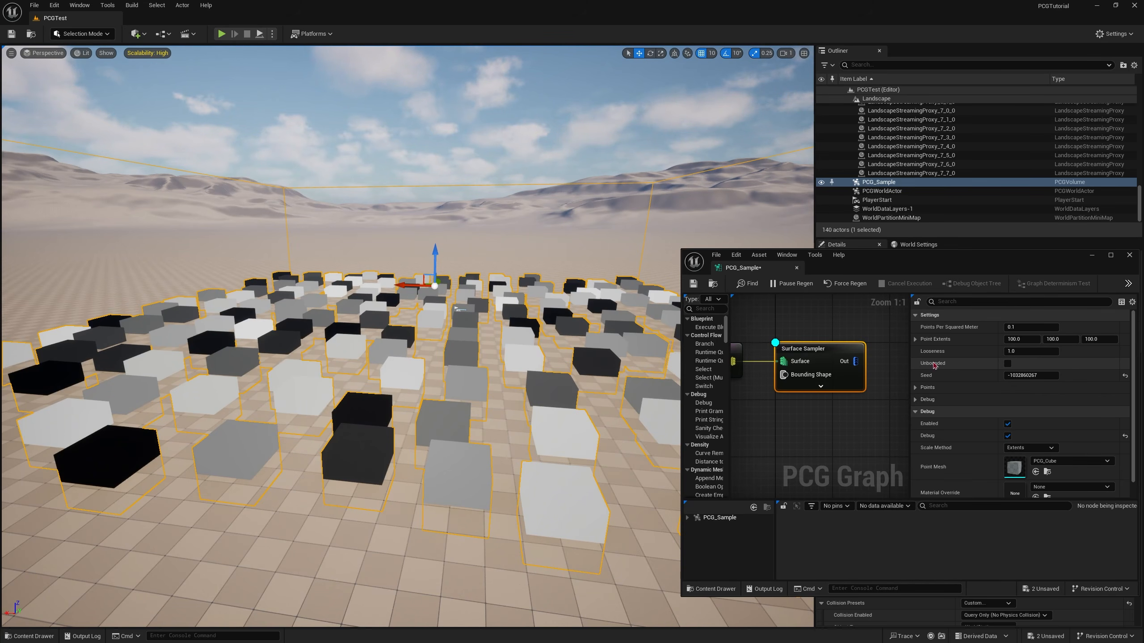
Step: Enable Unbounded on the Surface Sampler and inspect the points across the whole landscape
left_click(1008, 364)
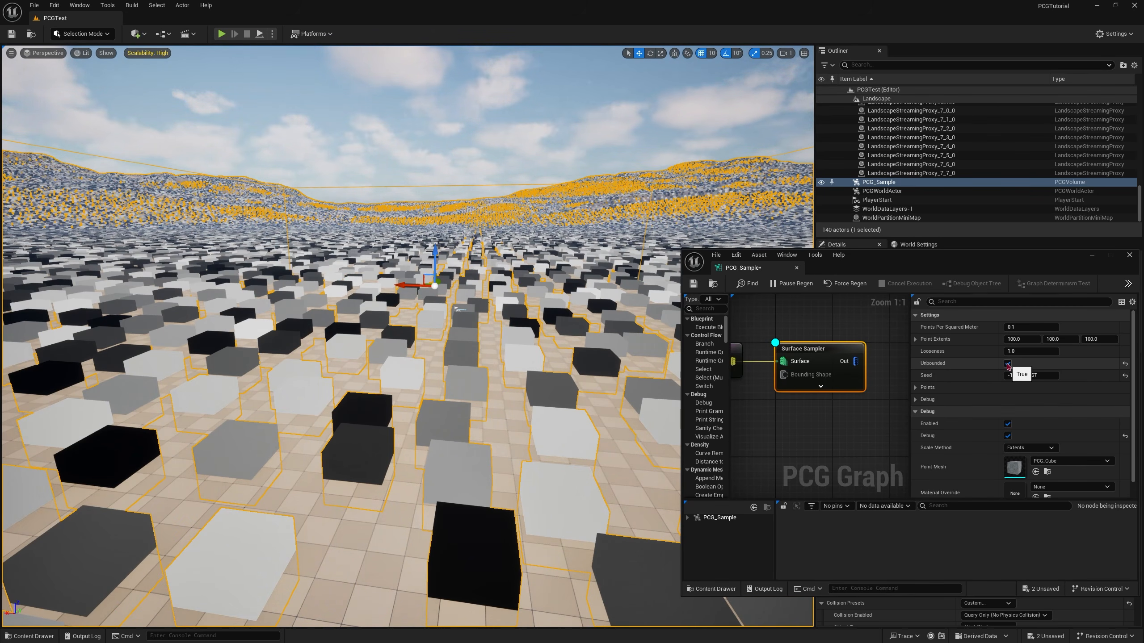
right_click_drag(487, 356, 702, 360)
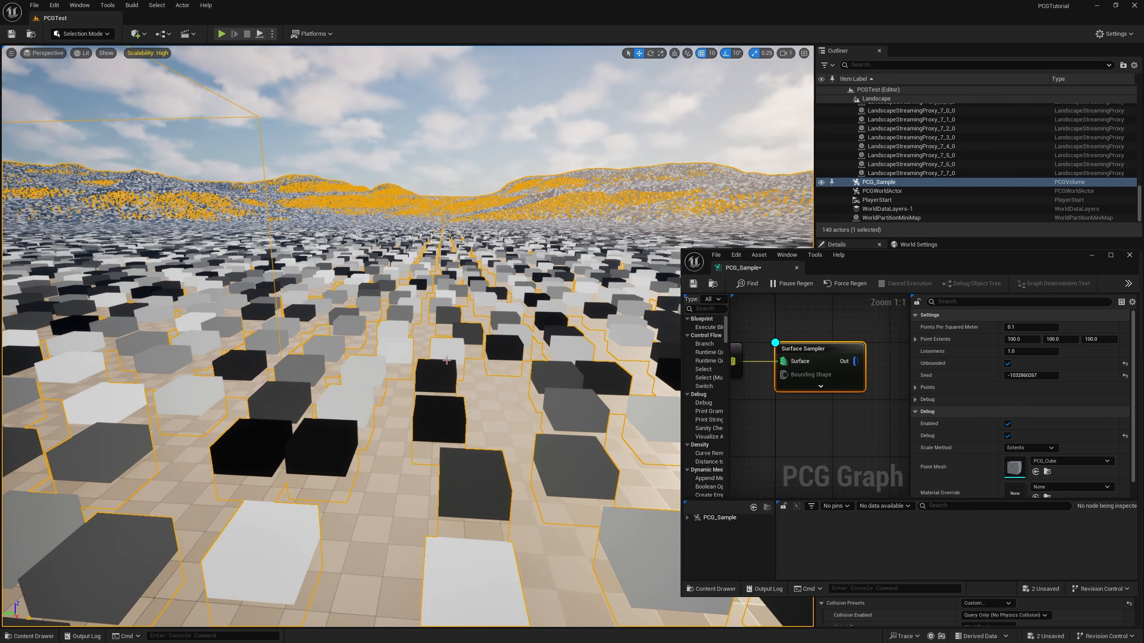
right_click_drag(446, 360, 446, 392)
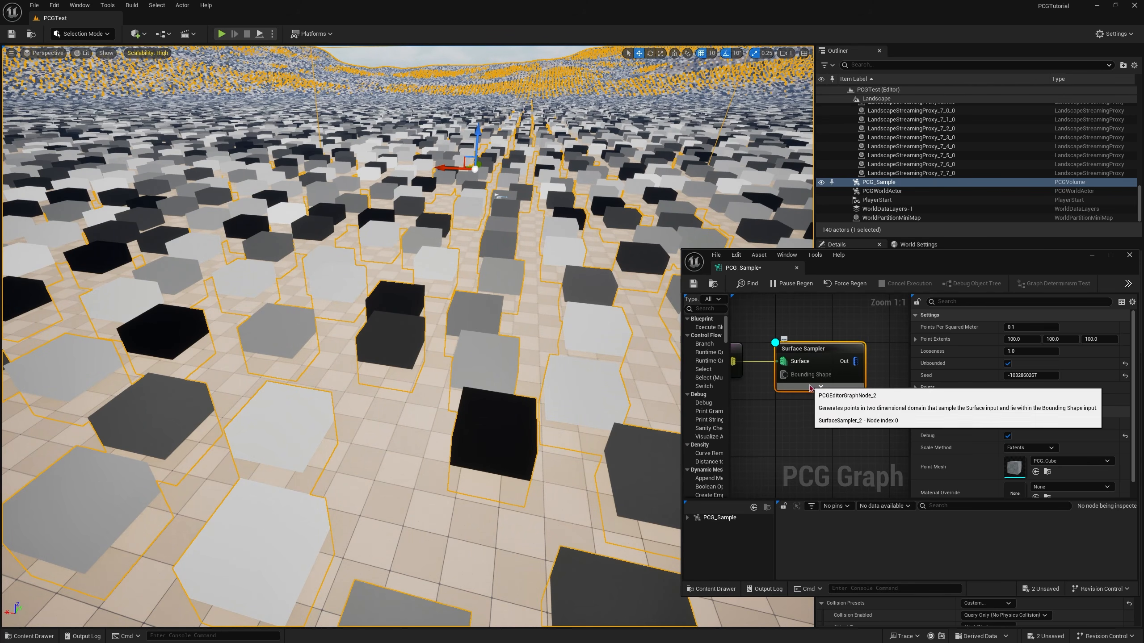
scroll(425, 311, "up", 3)
mouse_move(426, 318)
right_mouse_down()
mouse_move(425, 288)
mouse_move(425, 305)
right_mouse_up()
Step: Set the Surface Sampler's Points Per Squared Meter to 0.01 and view the unbounded points over the landscape
left_click(1036, 327)
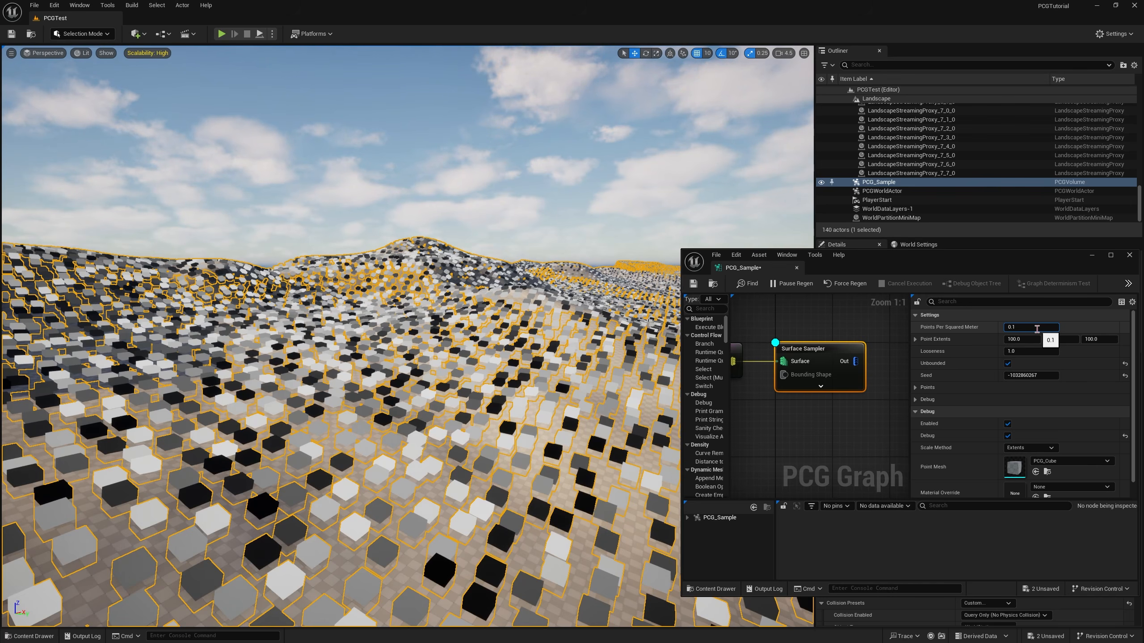
type("0.01")
key("Return")
right_click_drag(426, 307, 426, 316)
left_click(1017, 327)
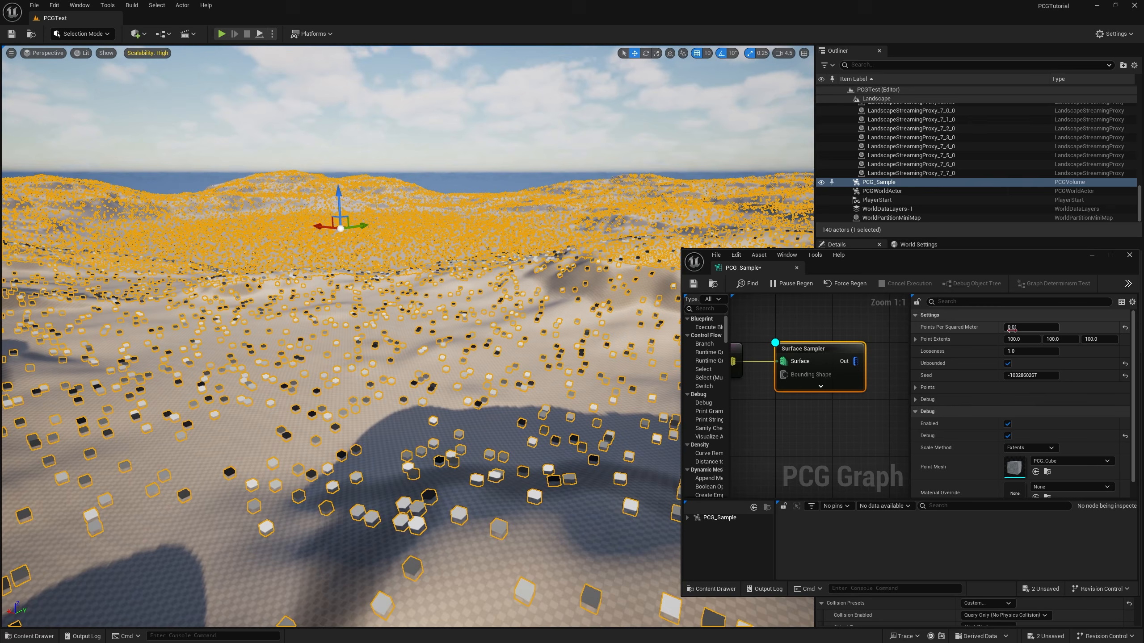
Step: Try 0.001 for Points Per Squared Meter, return it to 0.01 and turn off Unbounded on the Surface Sampler
left_click(1020, 327)
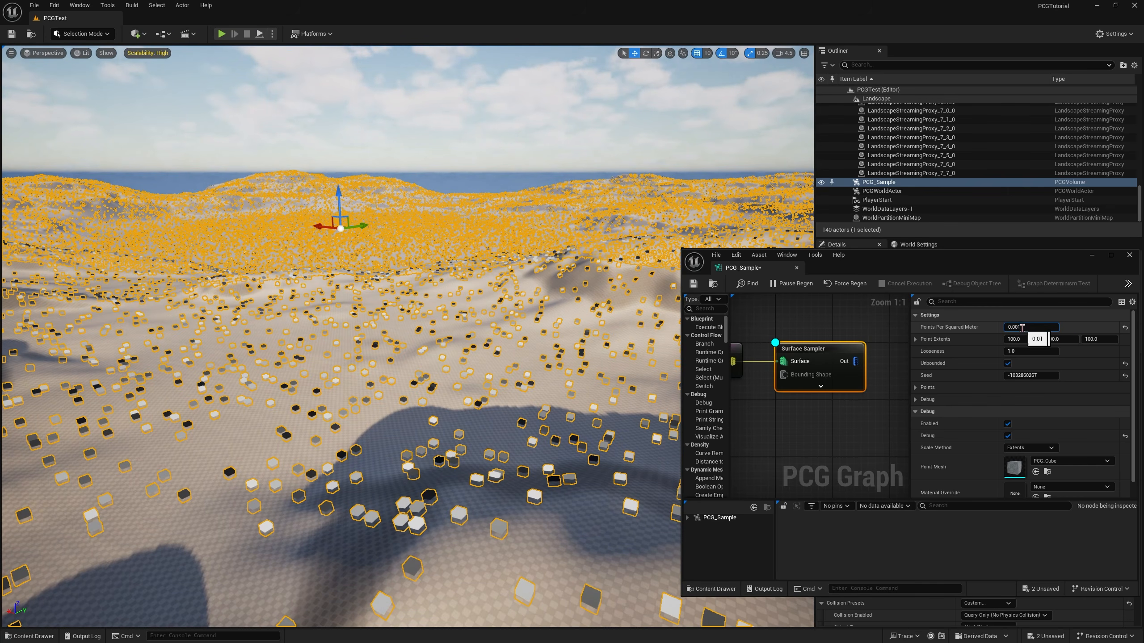
type("0")
key("Return")
mouse_move(426, 316)
right_mouse_down()
mouse_move(426, 329)
mouse_move(426, 315)
right_mouse_up()
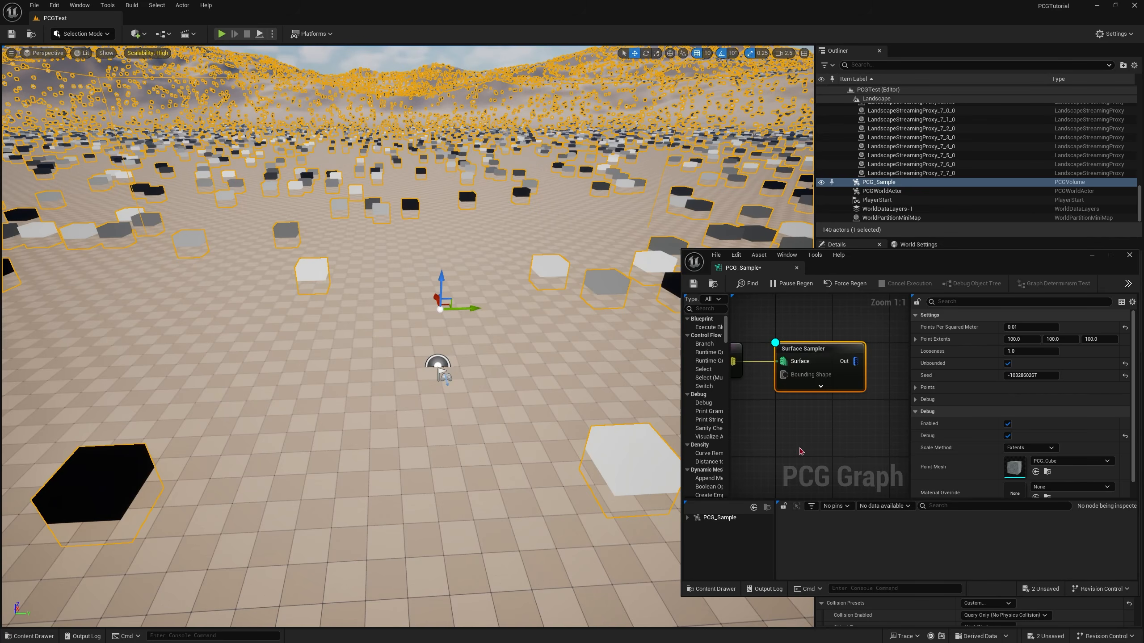
left_click(1008, 363)
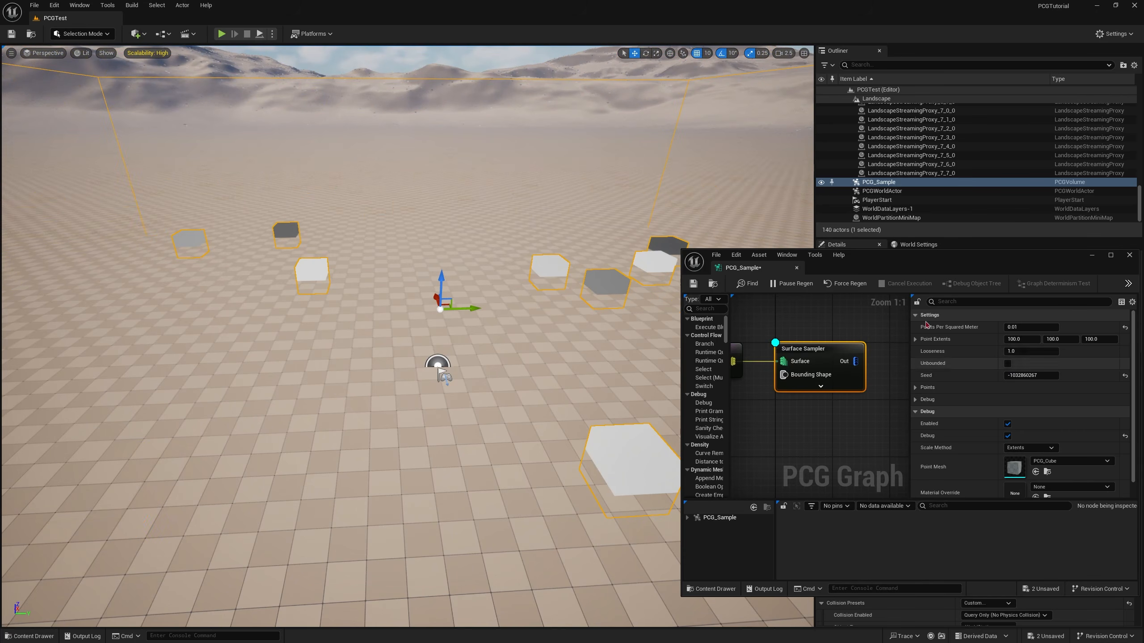
Step: Maximize the graph editor and add a Transform Points node connected to the Surface Sampler's output, placed beside it
double_click(939, 268)
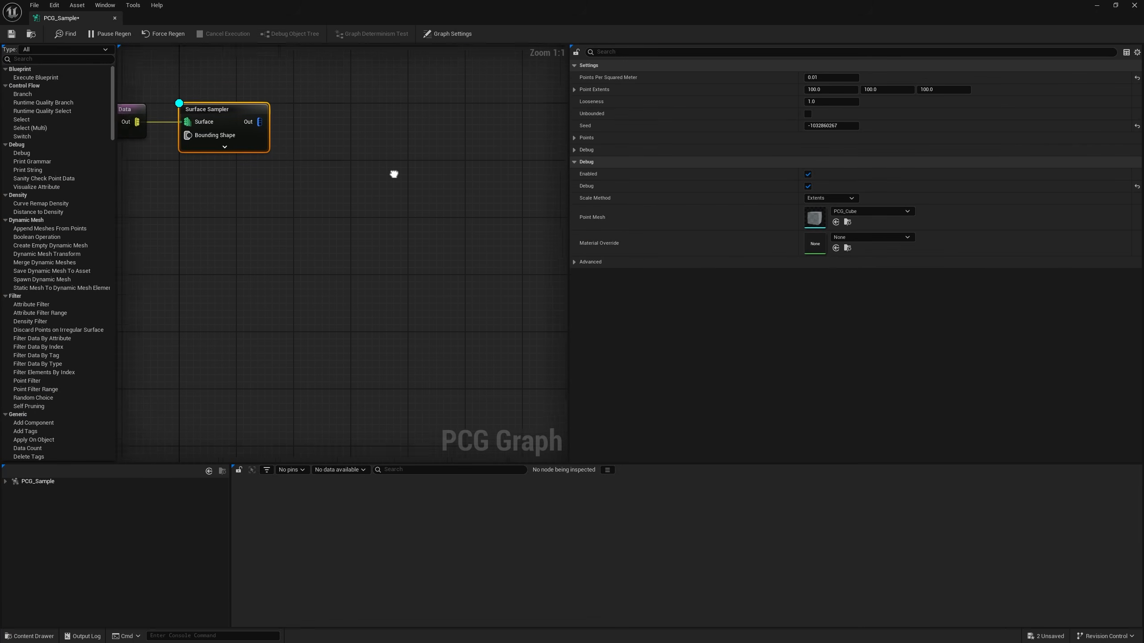
right_click_drag(396, 174, 282, 285)
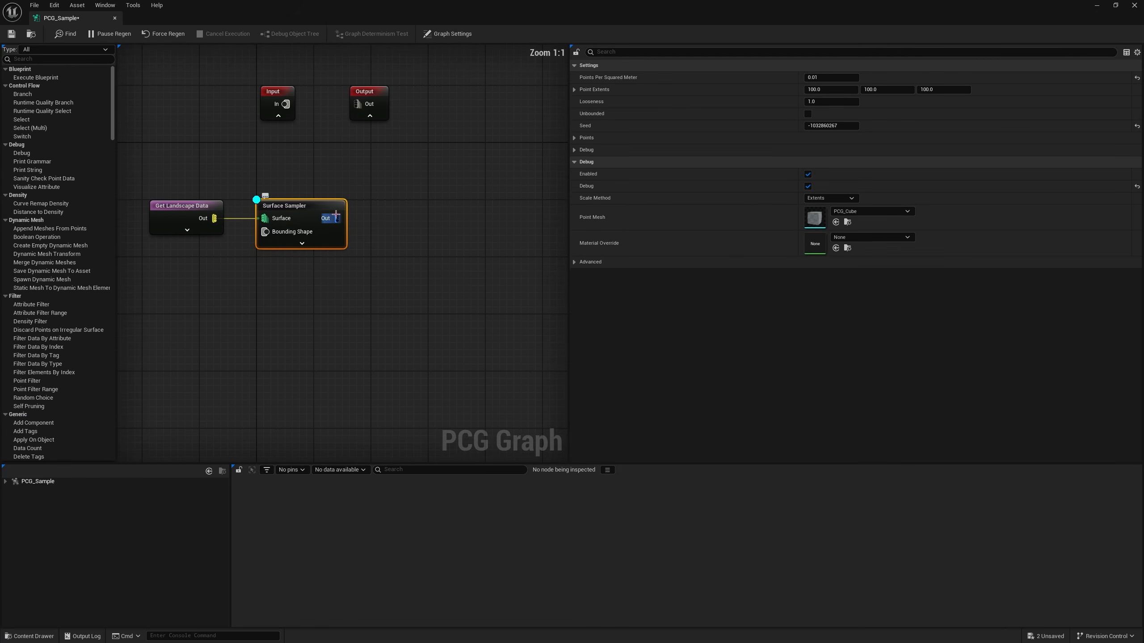
left_click_drag(336, 218, 408, 230)
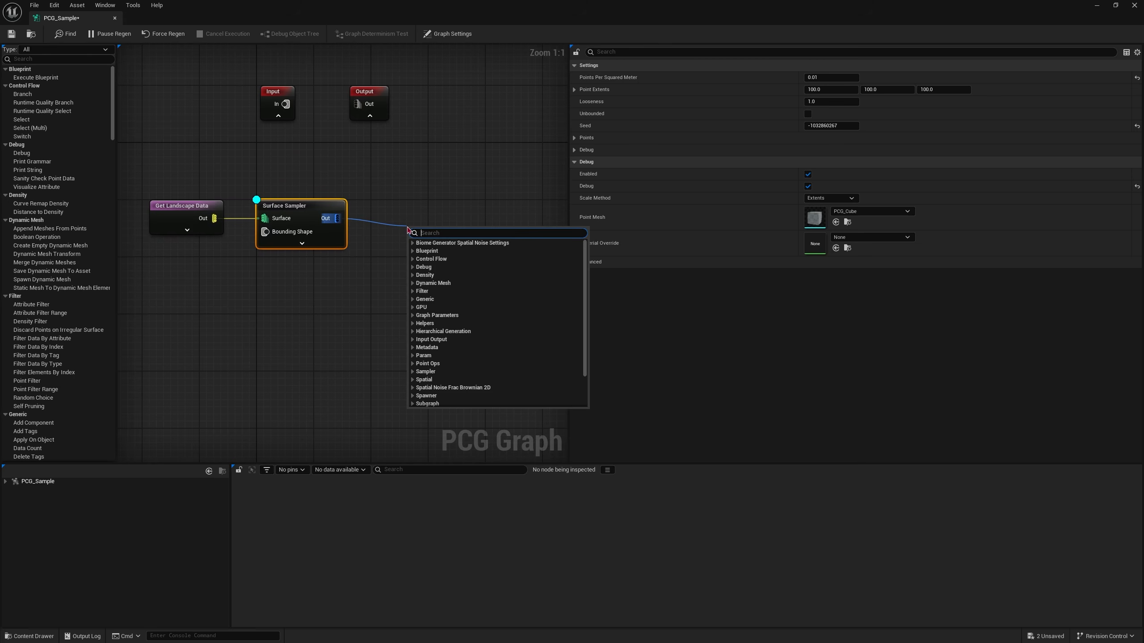
type("transform")
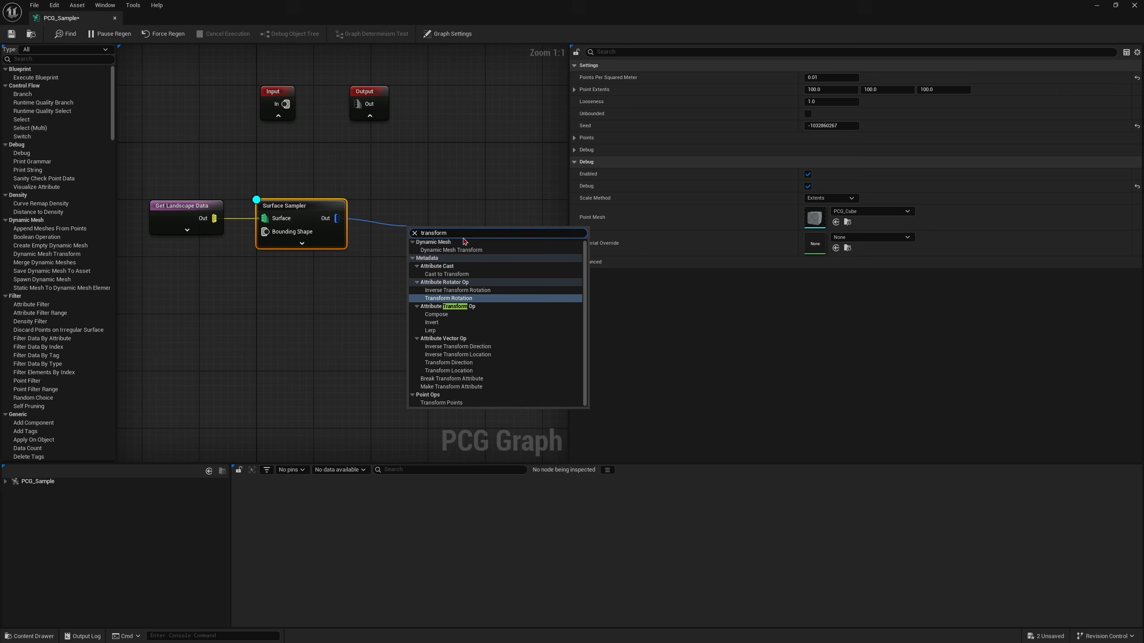
left_click(452, 404)
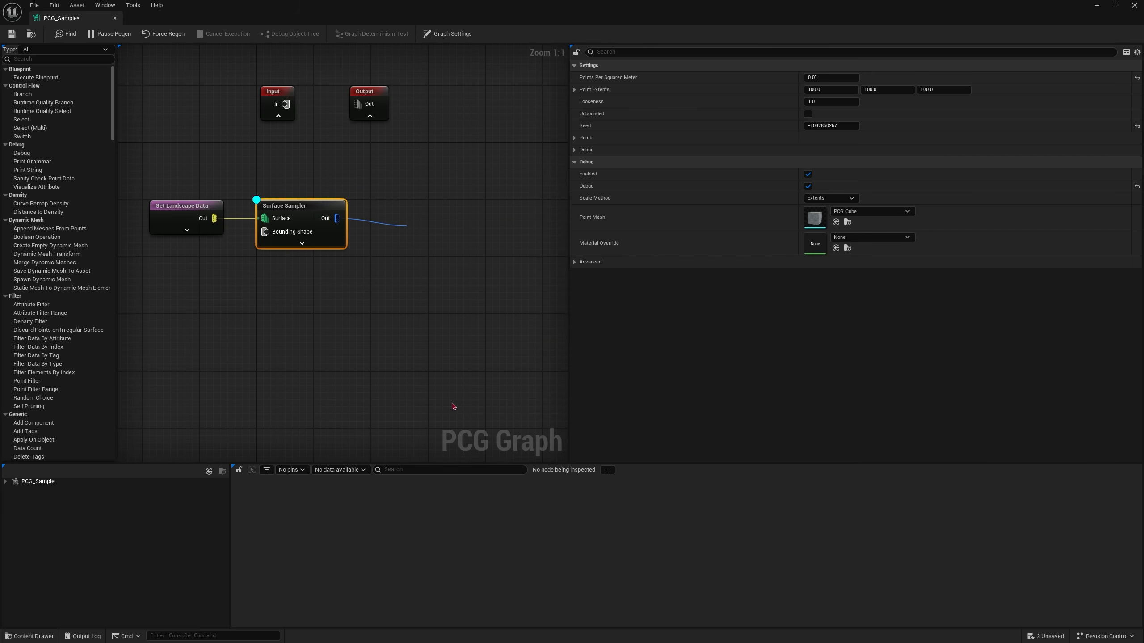
left_click_drag(444, 230, 408, 207)
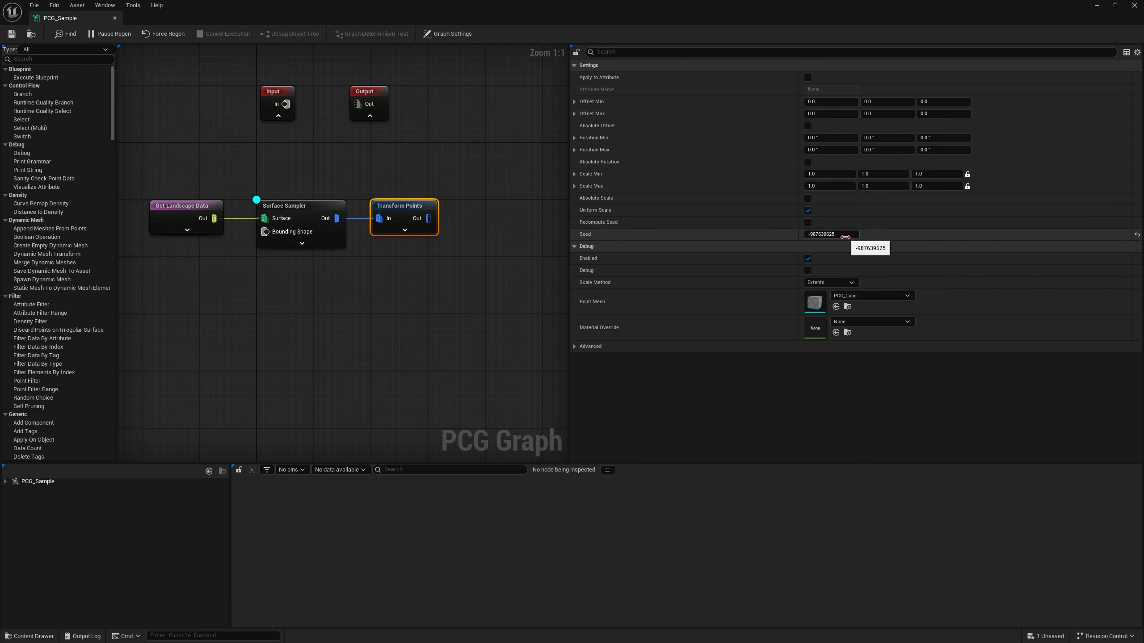
Step: Examine the Transform Points node's additional input pins, collapse them and return the graph editor to a floating window over the level
left_click(404, 229)
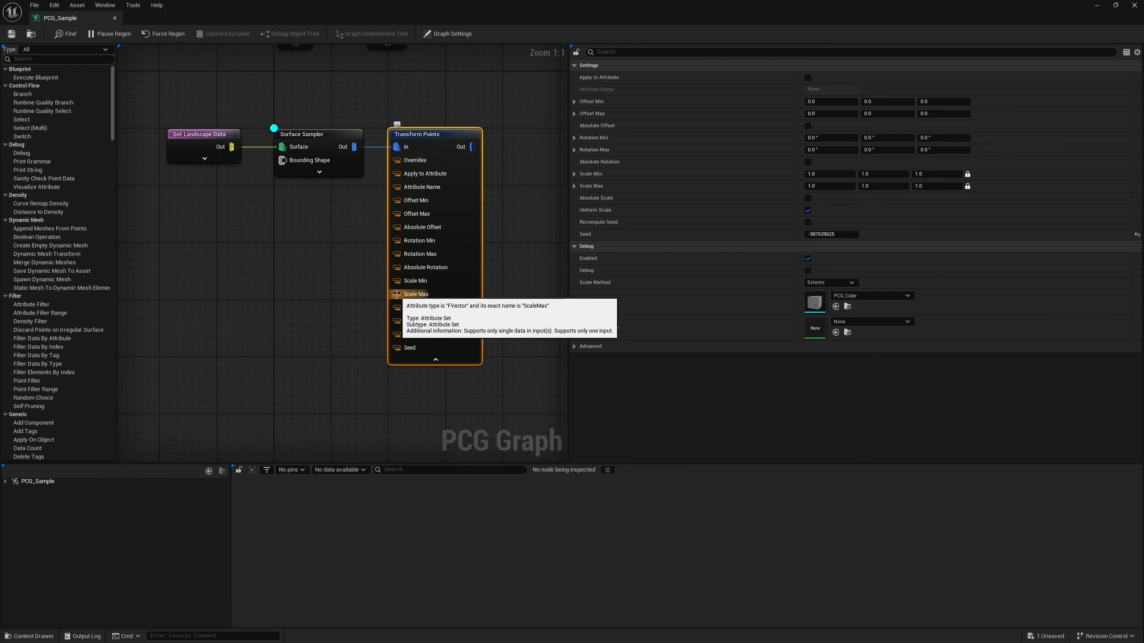
left_click(435, 359)
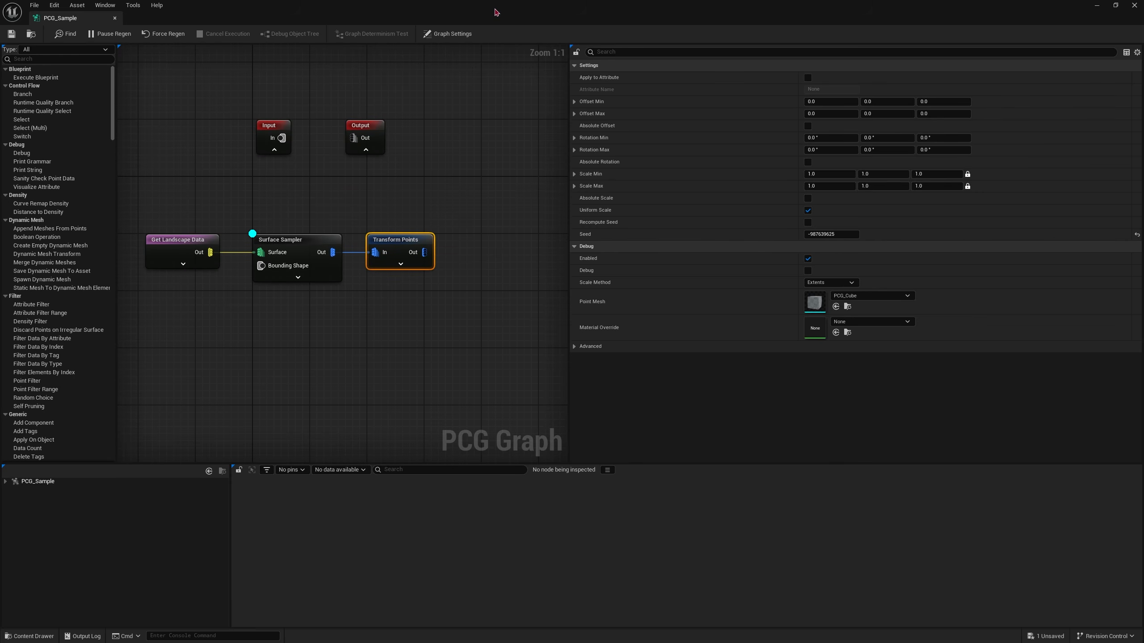
left_click_drag(496, 12, 731, 162)
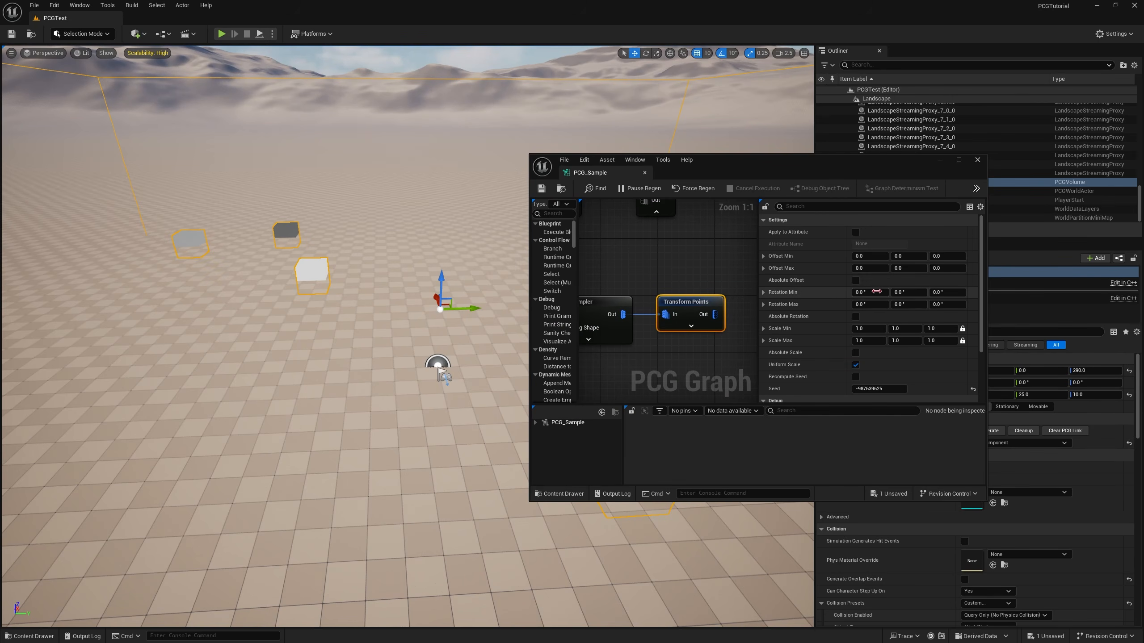
Step: Select the Surface Sampler node, set its Points Per Squared Meter to 0.1 and view the points in the level
left_click(867, 328)
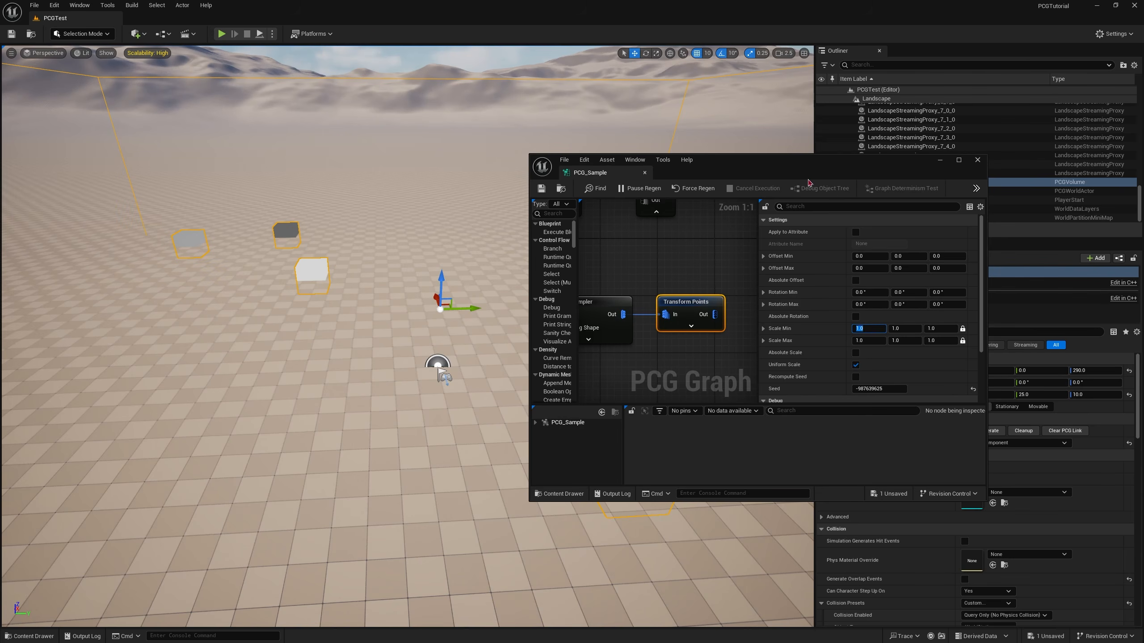
left_click(599, 308)
left_click(901, 231)
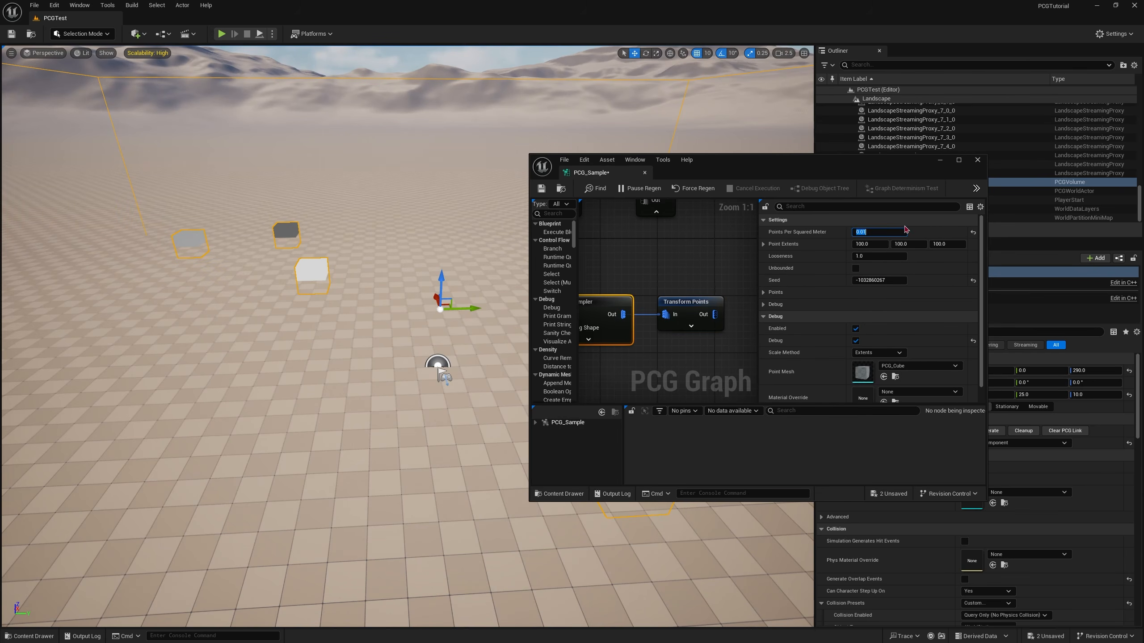
key("Return")
mouse_move(3, 368)
right_mouse_down()
mouse_move(3, 424)
mouse_move(3, 343)
mouse_move(1, 356)
right_mouse_up()
Step: Set the X and Y values of the Surface Sampler's Point Extents to 50
left_click(872, 247)
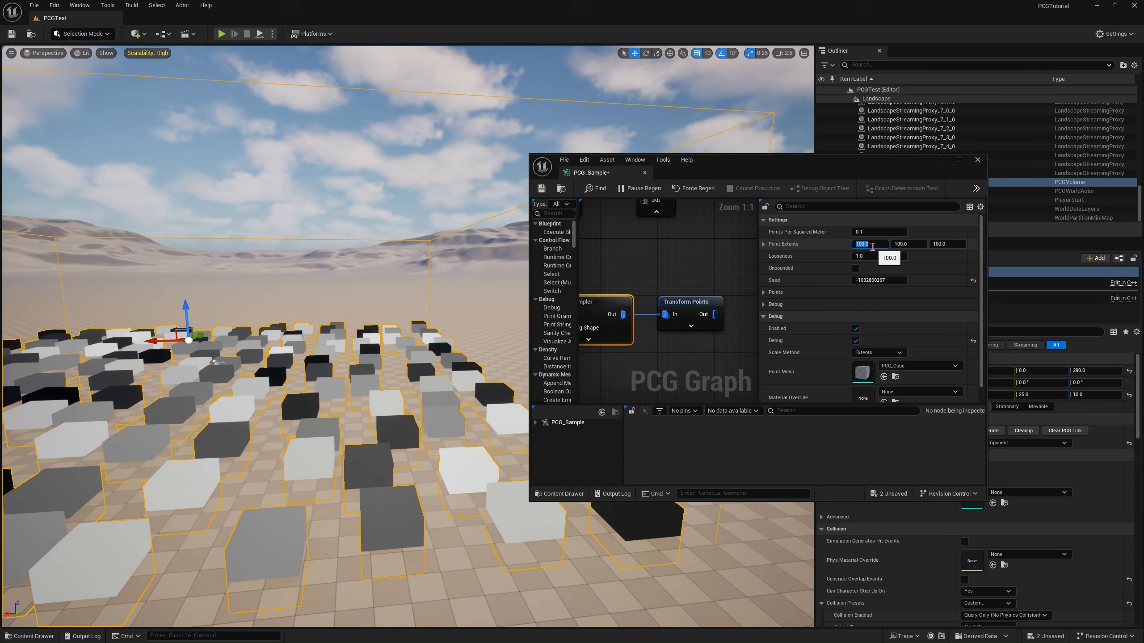
type("50")
key("Tab")
type("50")
key("Return")
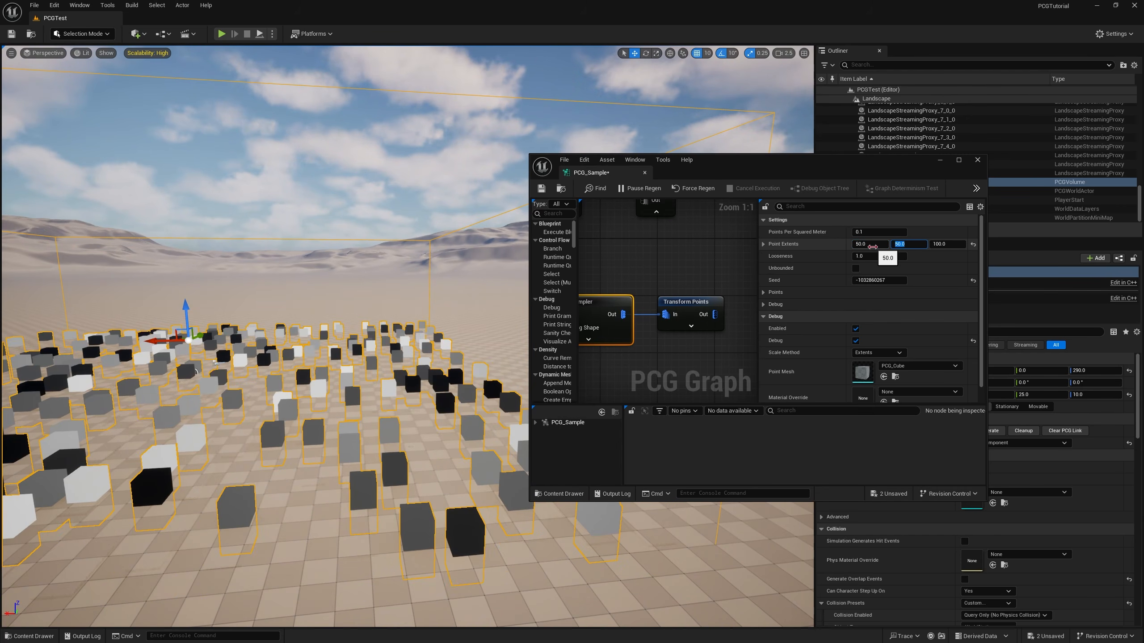
Step: Set the Transform Points node's Scale Min to 0.5 and Scale Max to 2.0 on all axes
right_click_drag(406, 315, 407, 333)
left_click(699, 306)
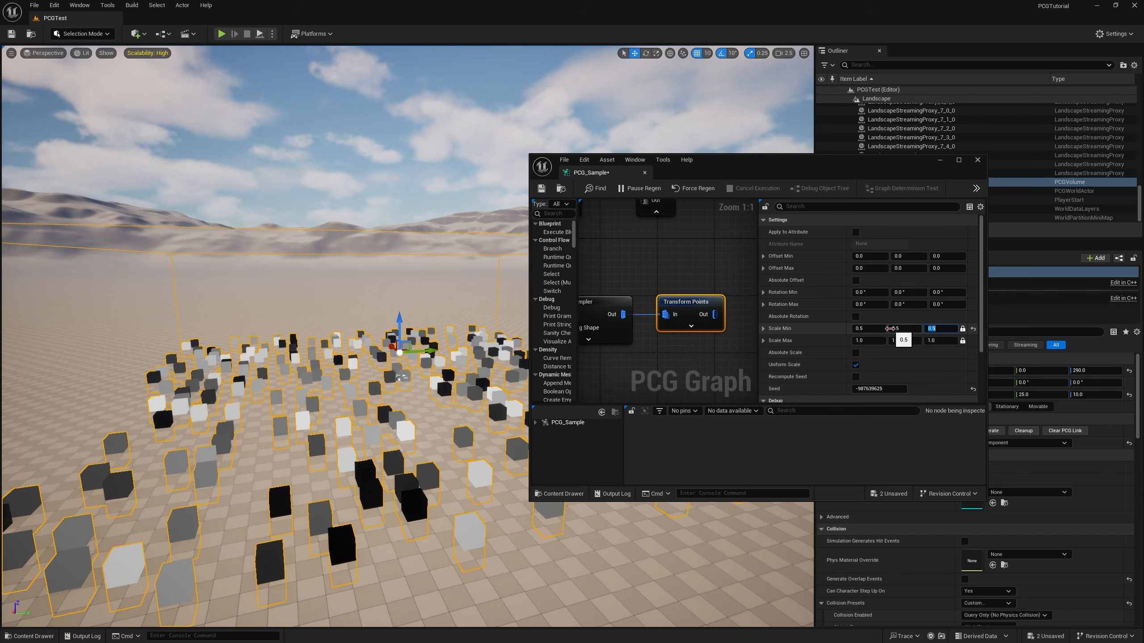
left_click(872, 340)
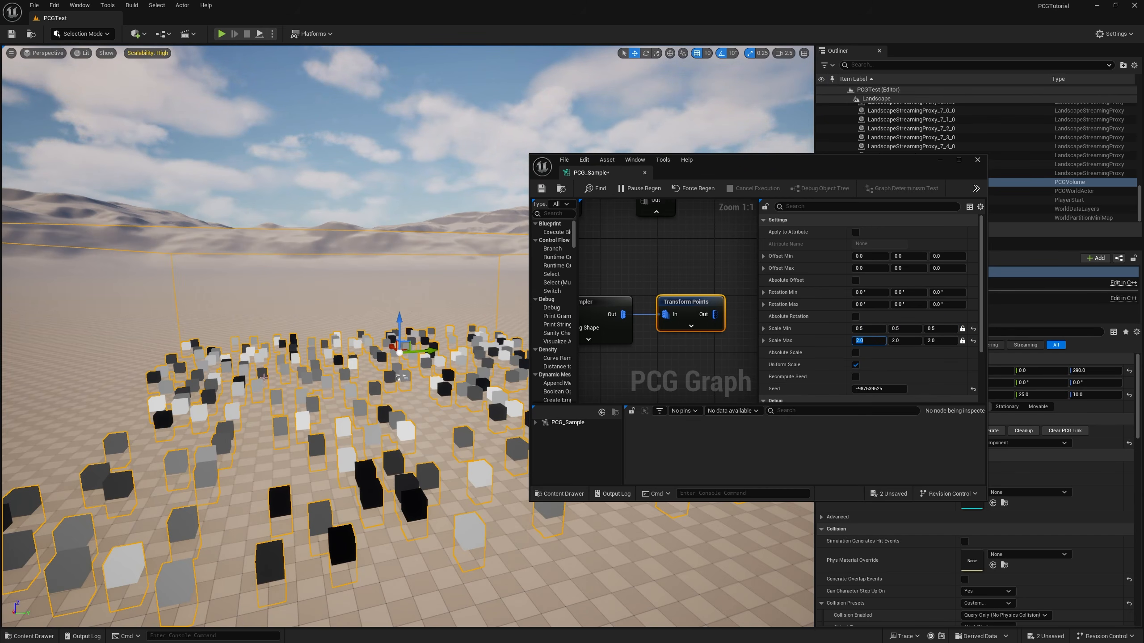
right_click_drag(264, 377, 360, 401)
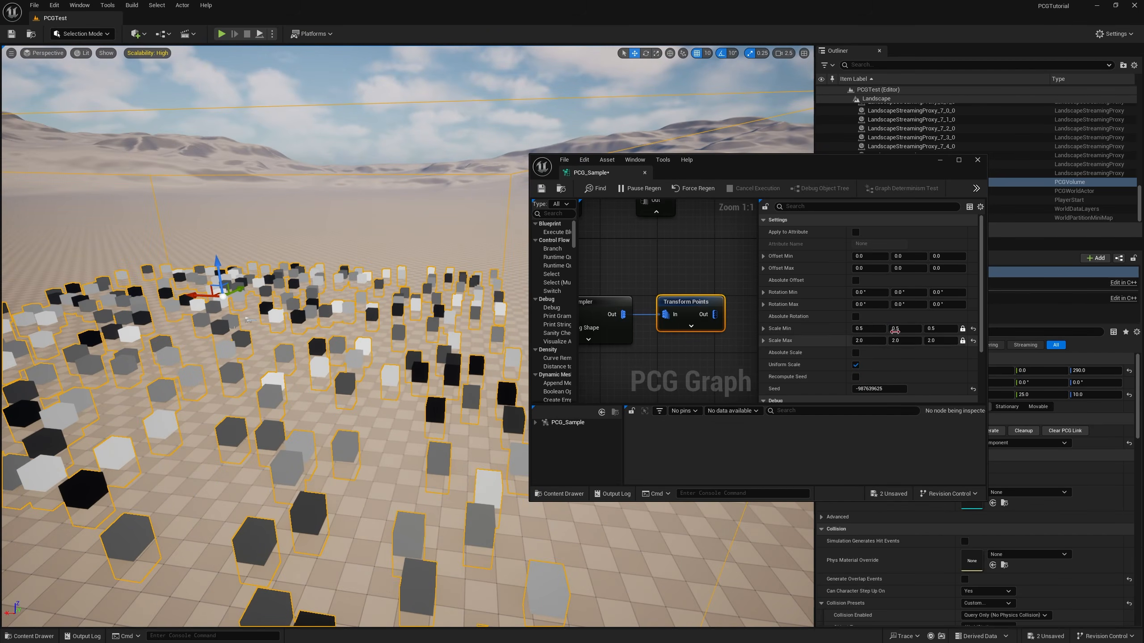
Step: Enable Debug on the Transform Points node and disable it on the Surface Sampler
scroll(826, 366, "down", 3)
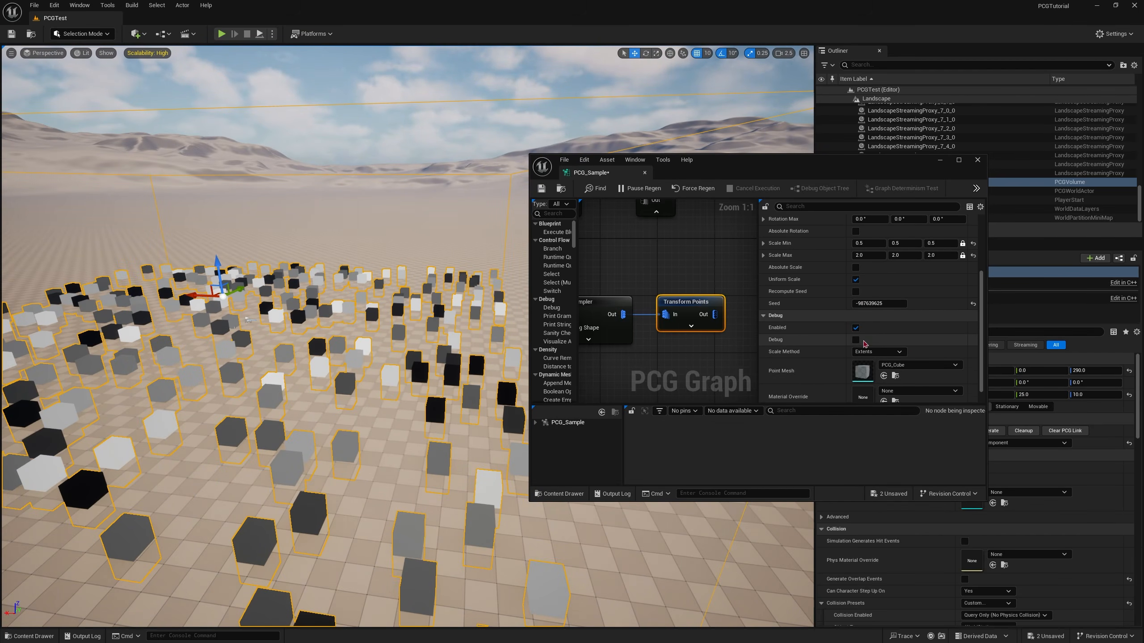
left_click(856, 340)
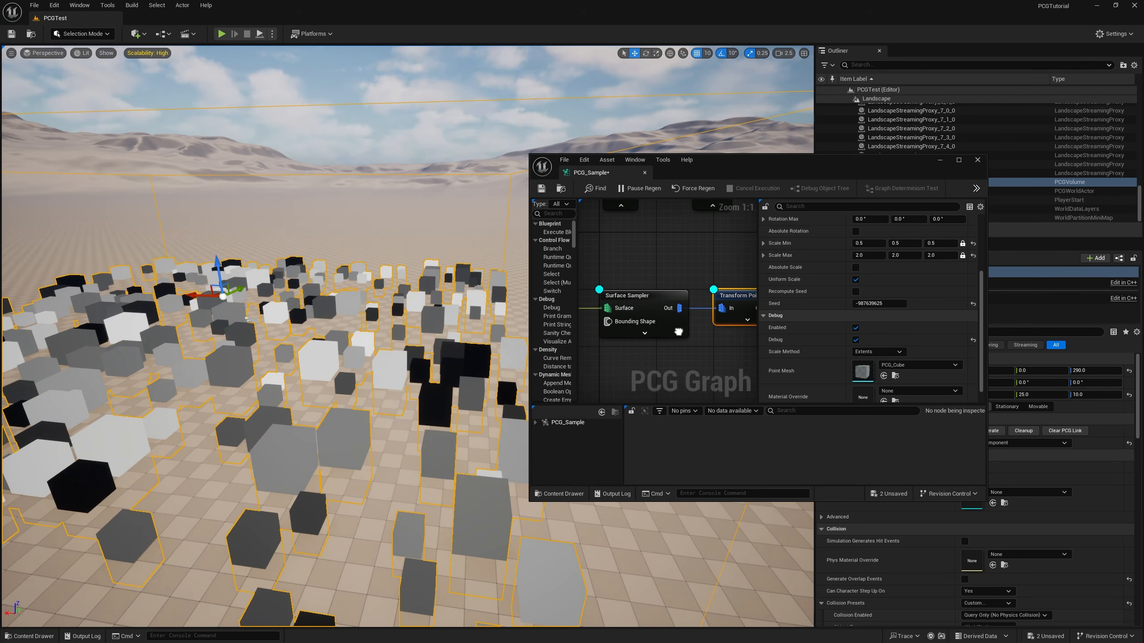
scroll(613, 303, "down", 1)
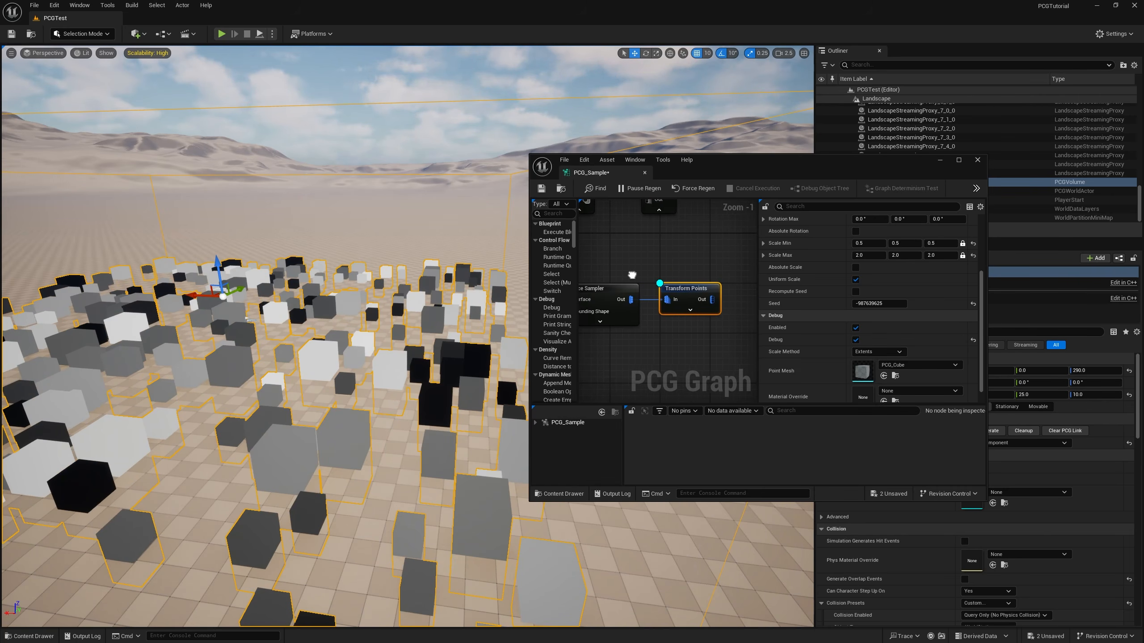
right_click_drag(643, 311, 632, 279)
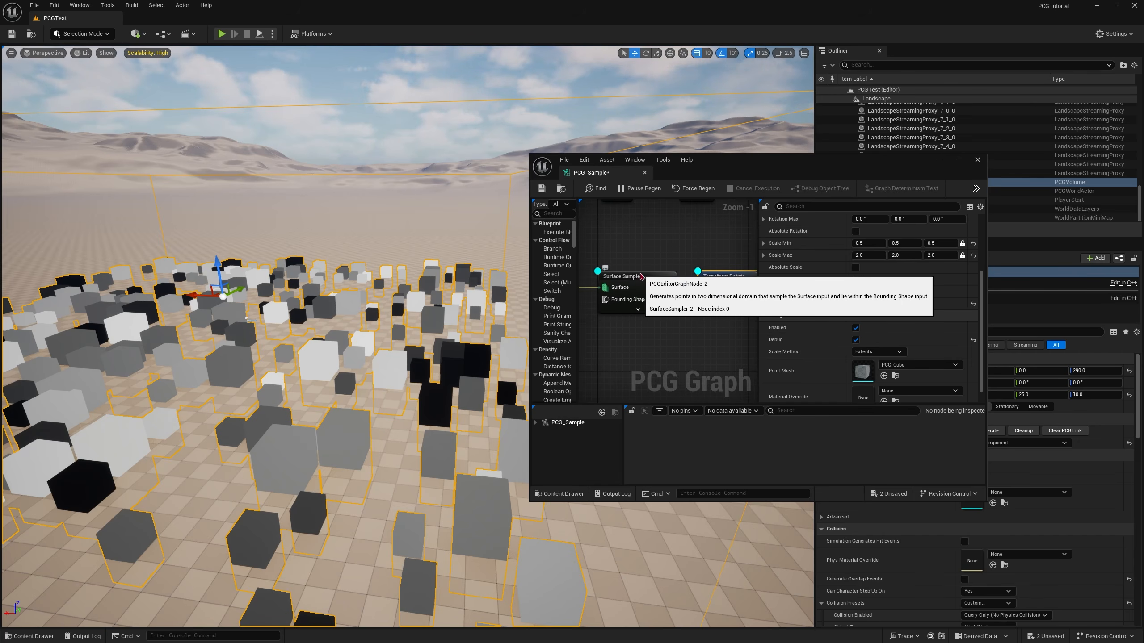
left_click(641, 277)
right_click(642, 279)
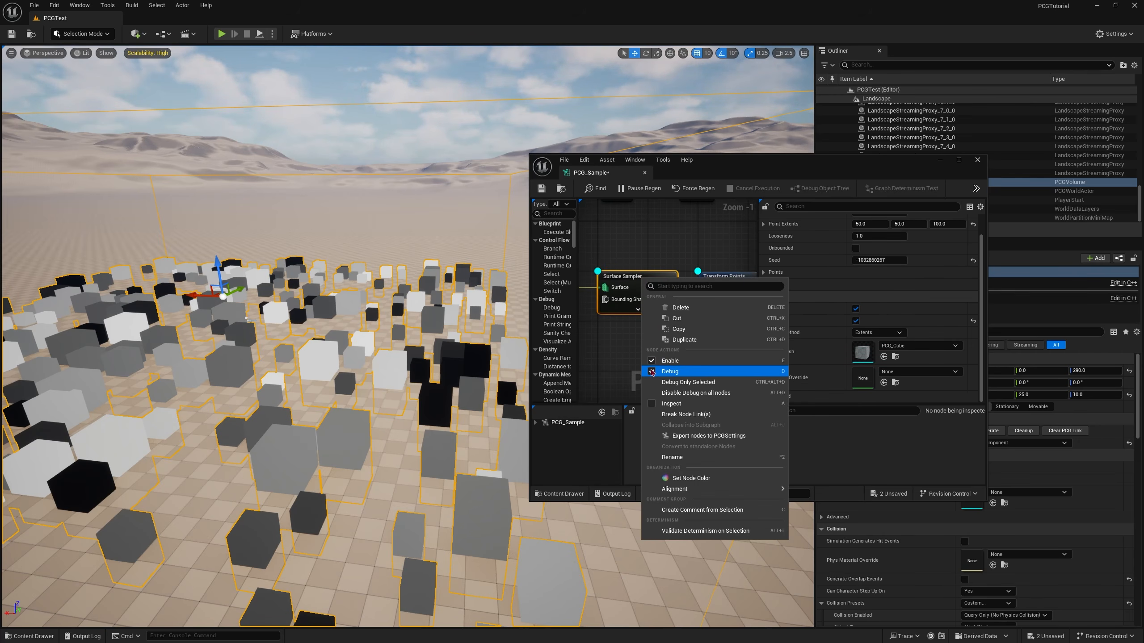
left_click(669, 371)
right_click_drag(612, 356, 560, 336)
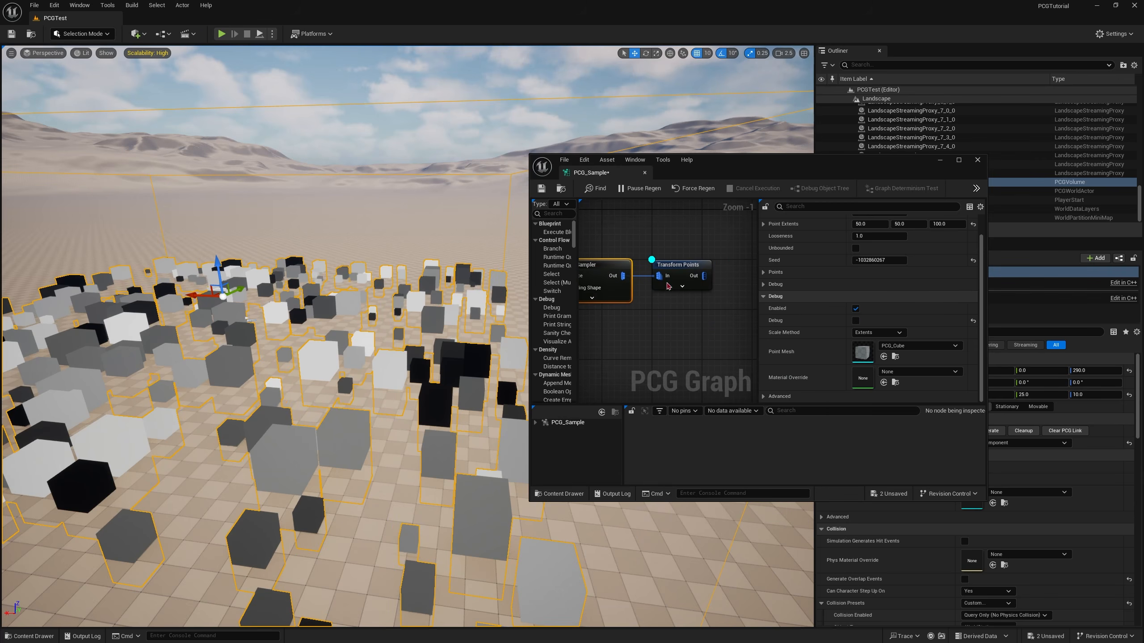
left_click(676, 271)
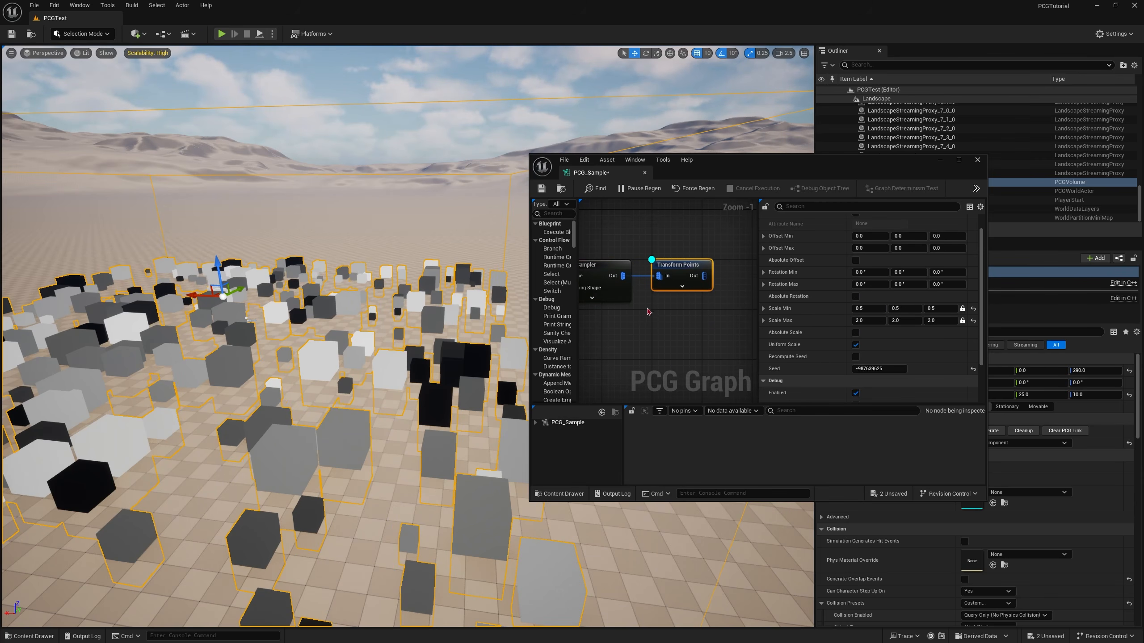
right_click_drag(650, 312, 731, 309)
left_click_drag(623, 233, 692, 320)
right_click_drag(711, 316, 659, 328)
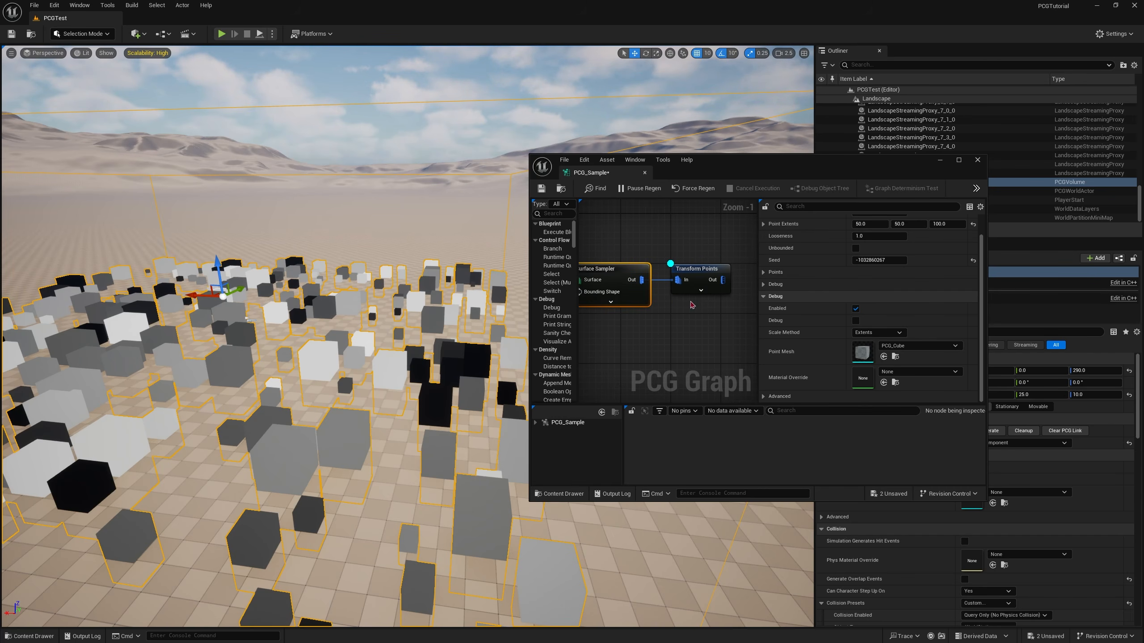
Step: Select the Transform Points node, try a Scale Max of 3 on its points and set it back to 2
left_click_drag(663, 244, 705, 267)
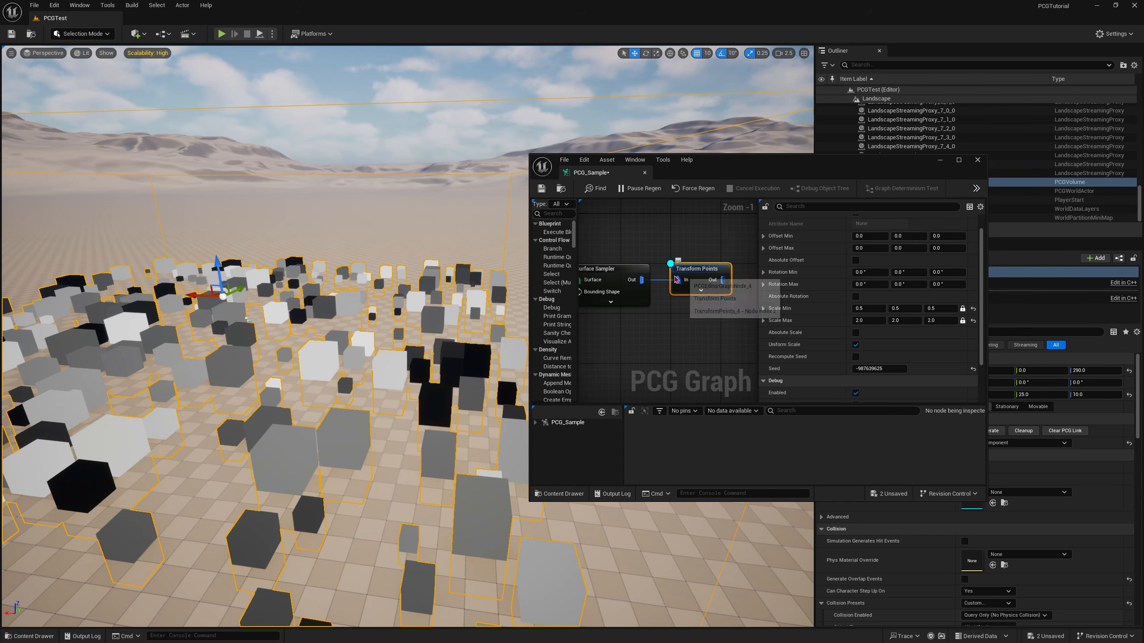
right_click_drag(387, 315, 351, 325)
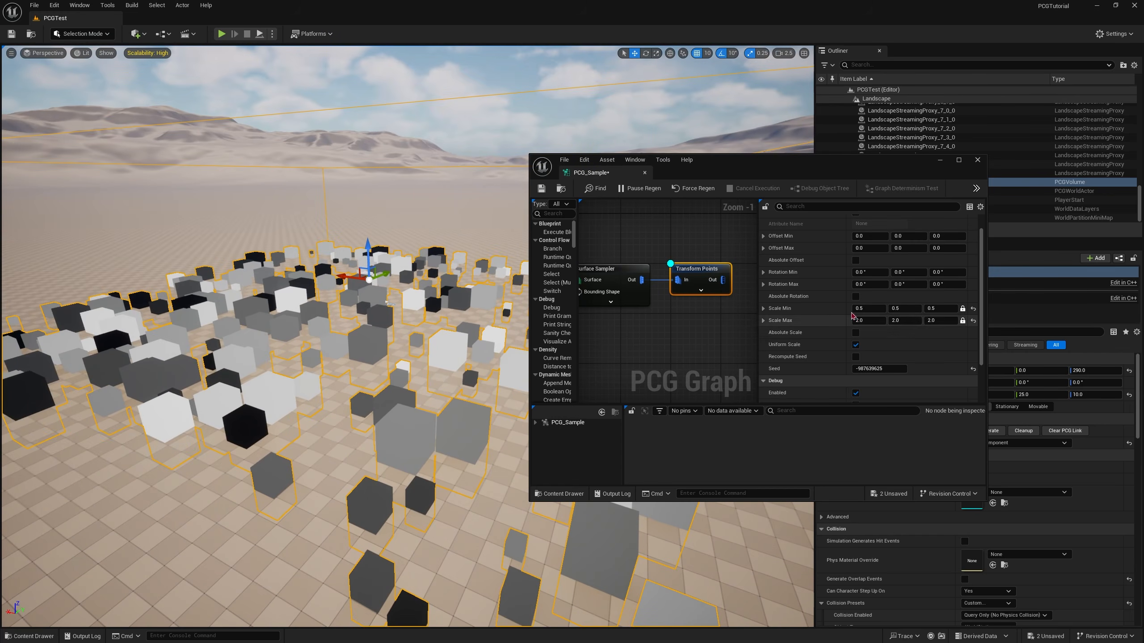
left_click(869, 321)
type("3")
key("Return")
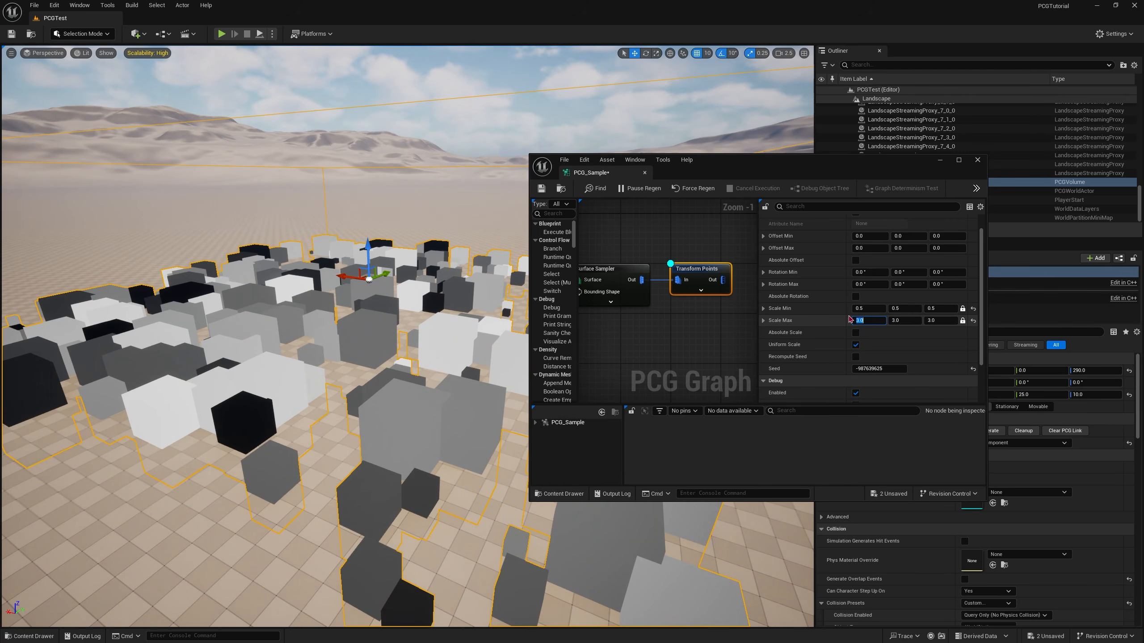
type("2")
key("Return")
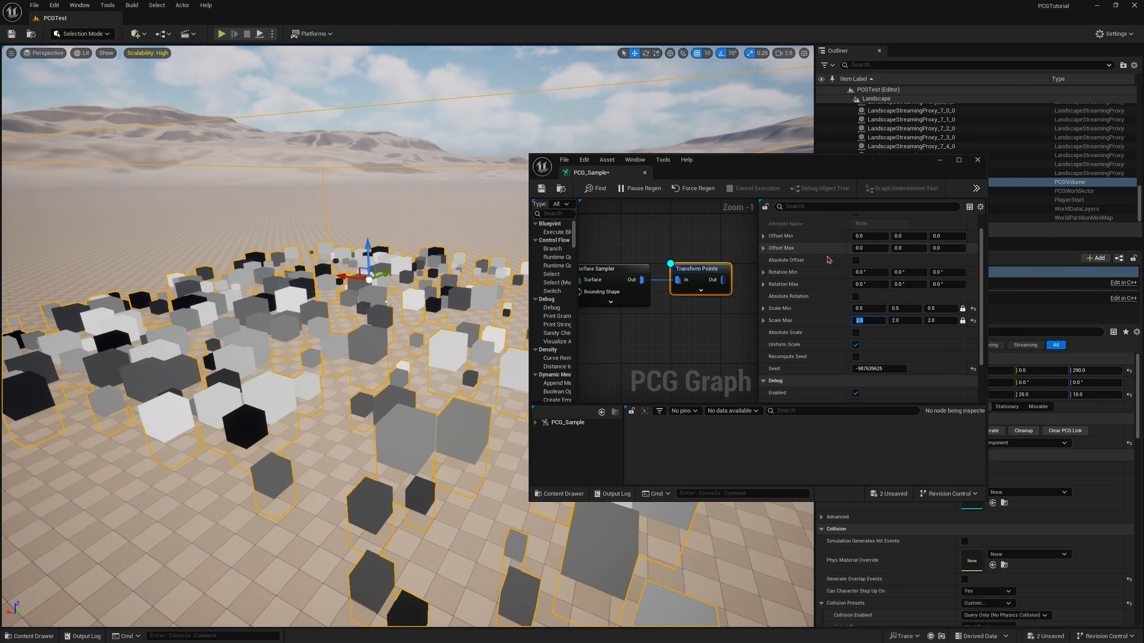
Step: Try different Offset Min and Offset Max values on the Transform Points node and reset both offsets to default
scroll(837, 253, "up", 1)
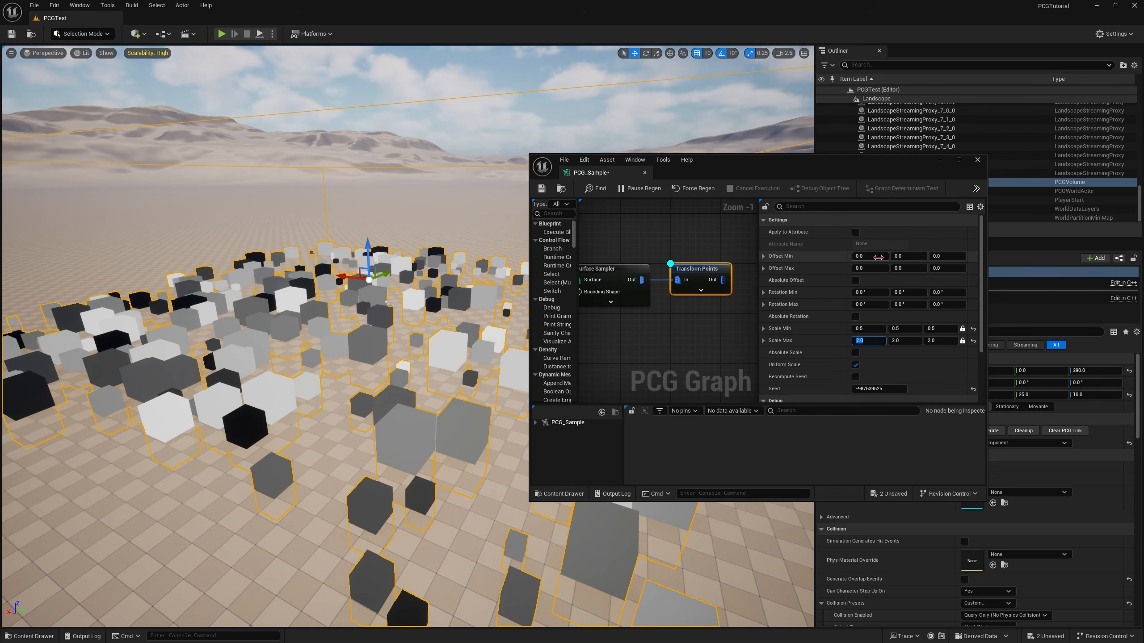
left_click_drag(866, 256, 869, 258)
left_click_drag(867, 269, 1058, 275)
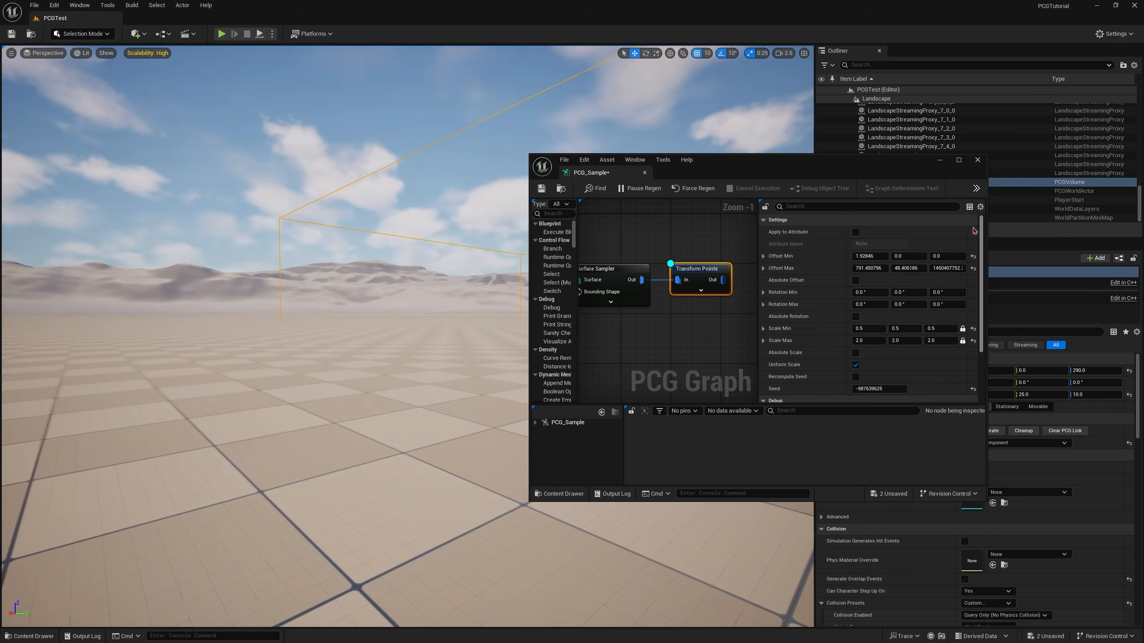
left_click_drag(946, 268, 946, 268)
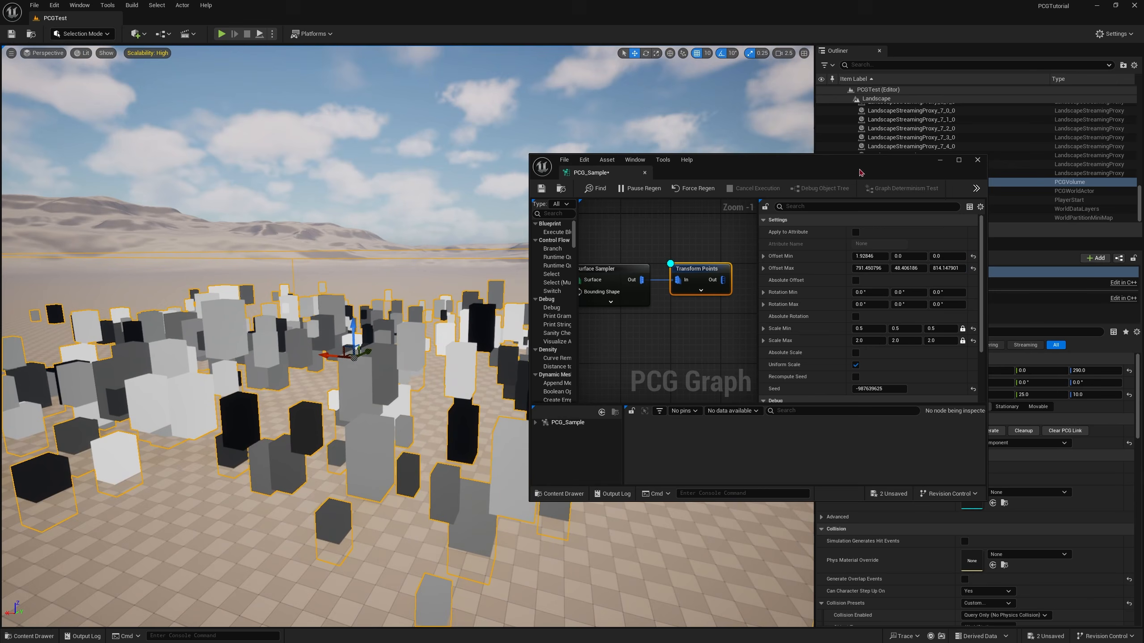
left_click(973, 256)
left_click(972, 268)
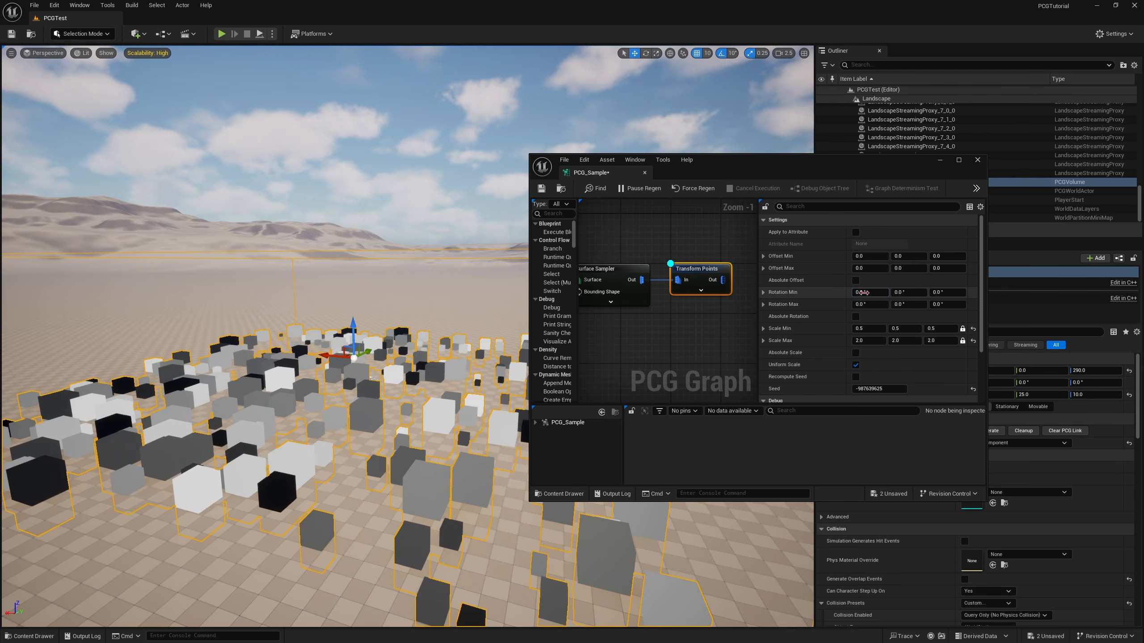
Step: Set Rotation Min to about 10.15, 1.92, 2.61 and Rotation Max to about 60.02, 9546.96, 360.47 degrees
left_click_drag(869, 292, 876, 292)
left_click_drag(869, 304, 900, 304)
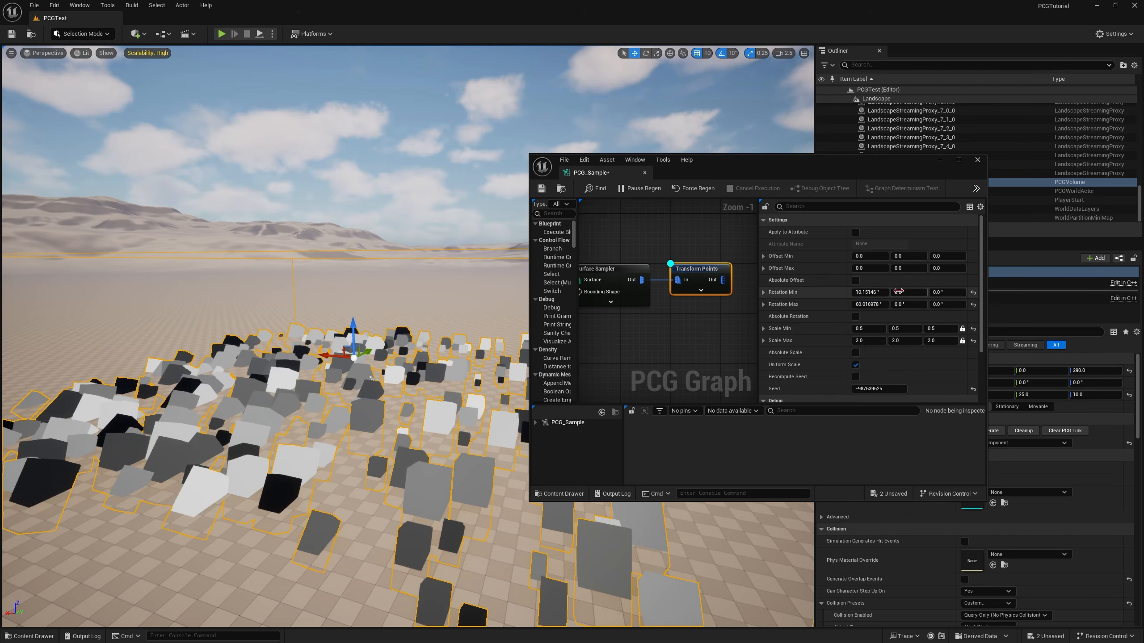
left_click_drag(907, 291, 943, 305)
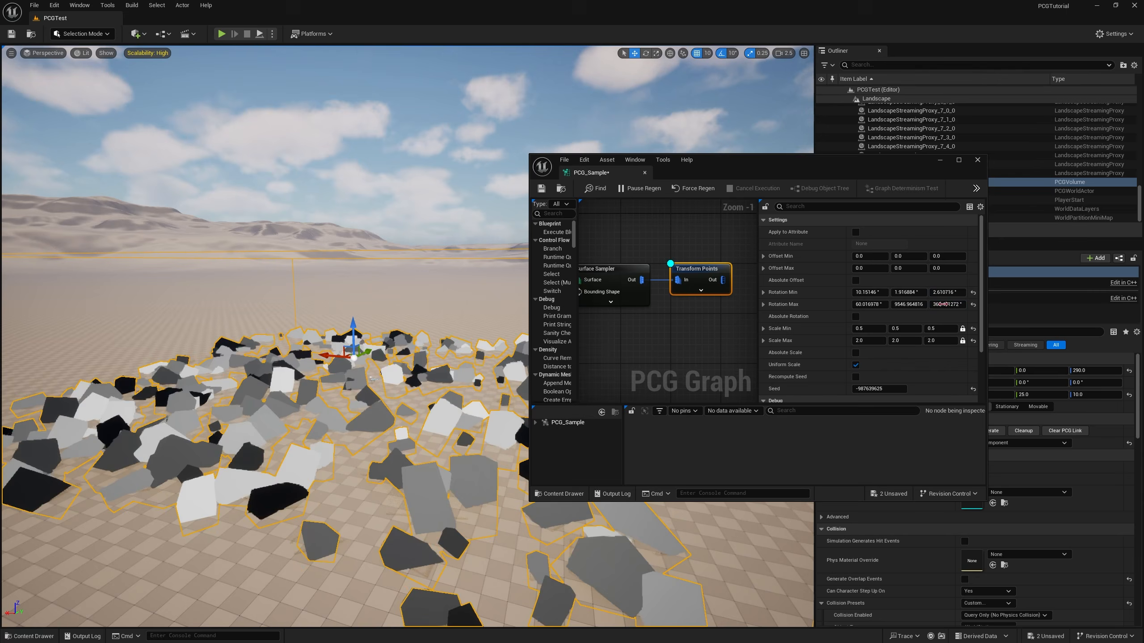
right_click_drag(325, 358, 326, 396)
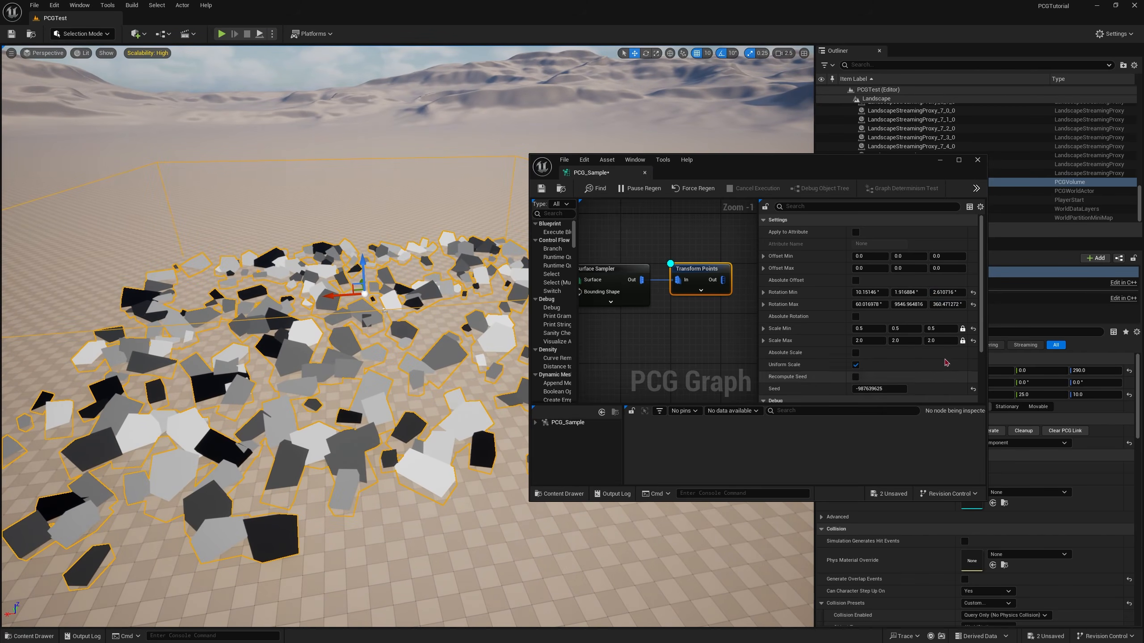
Step: Try Recompute Seed and Absolute Scale on the Transform Points node, and change its Seed to -559436309
scroll(893, 357, "down", 1)
left_click(855, 363)
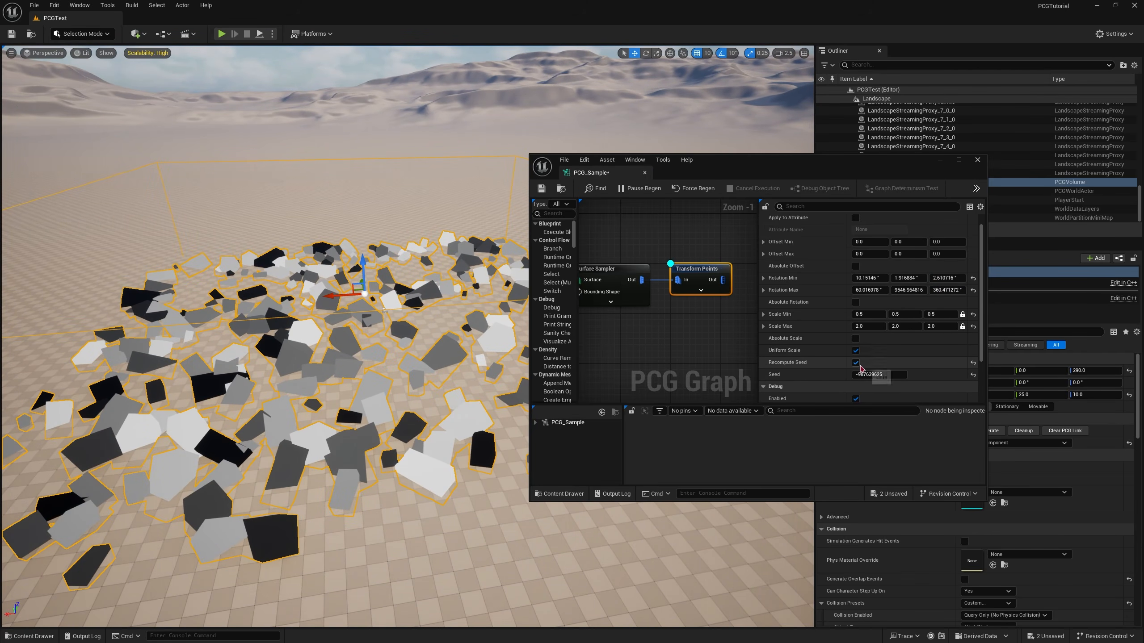
left_click_drag(868, 376, 896, 374)
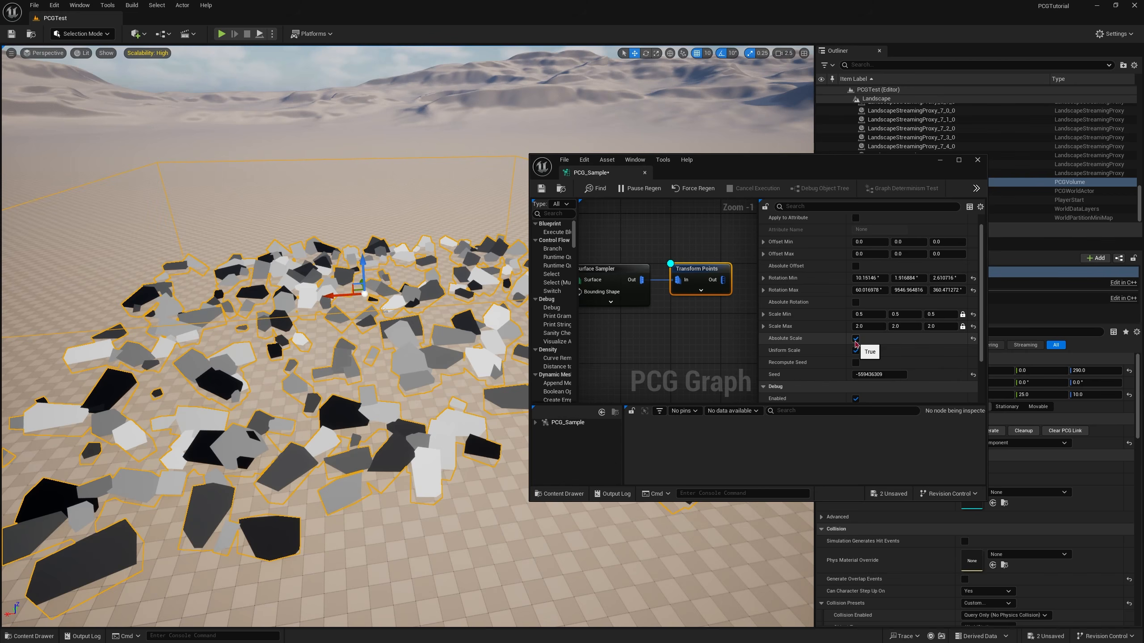
left_click(855, 341)
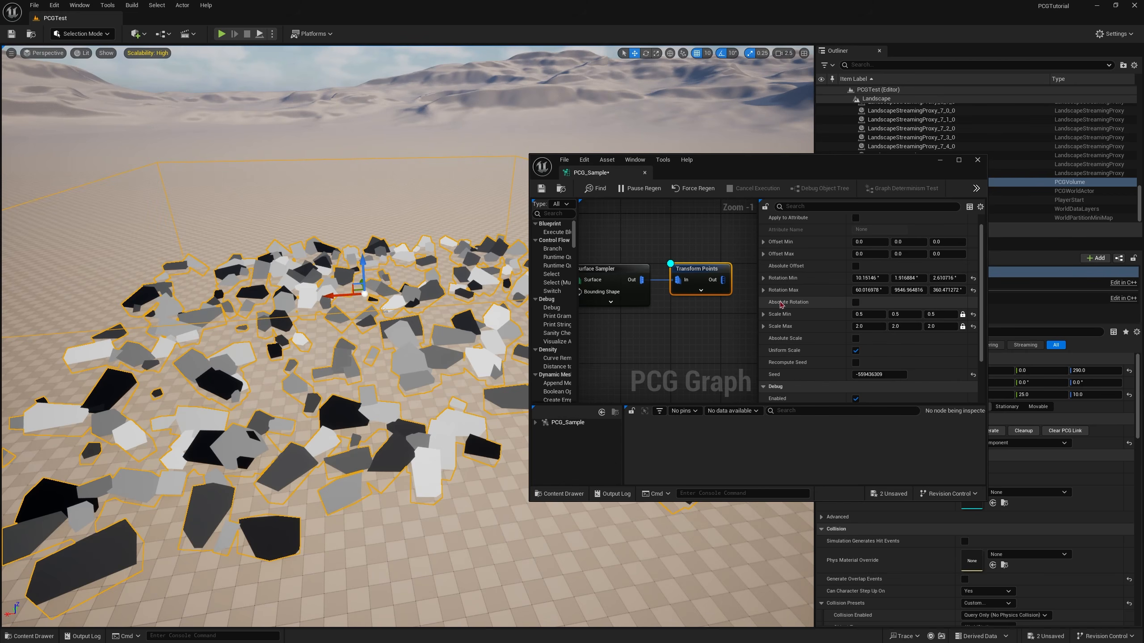
Step: Enable Absolute Rotation, raise Rotation Max X to about 282.46 degrees, change the Seed to -489418456 and view the points
left_click(855, 302)
left_click_drag(868, 290, 896, 290)
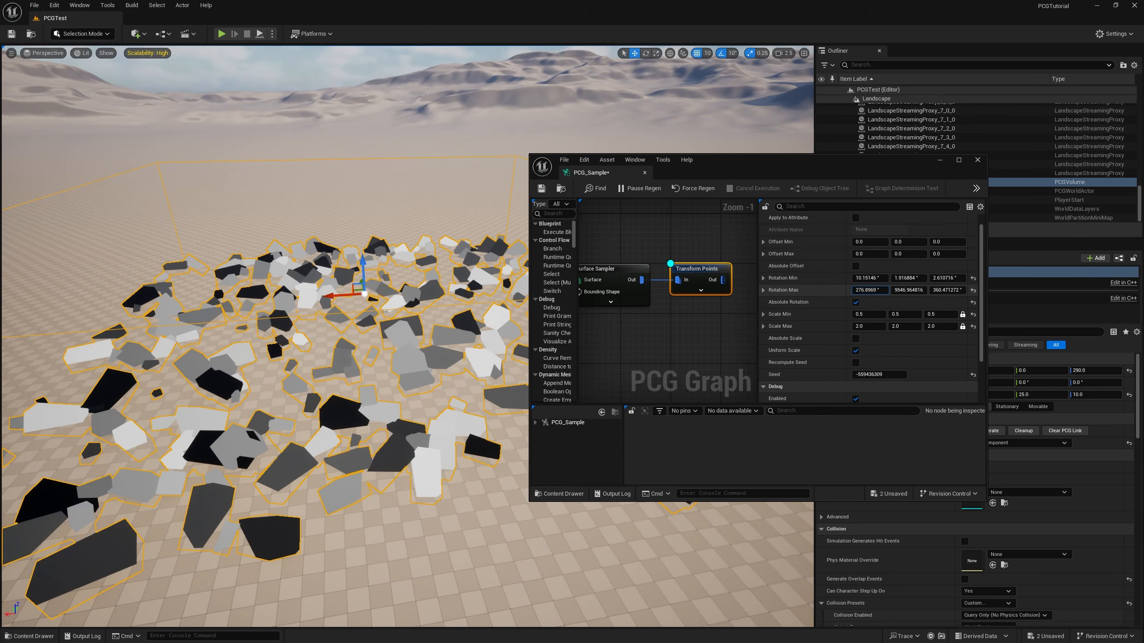
left_click_drag(868, 379, 880, 378)
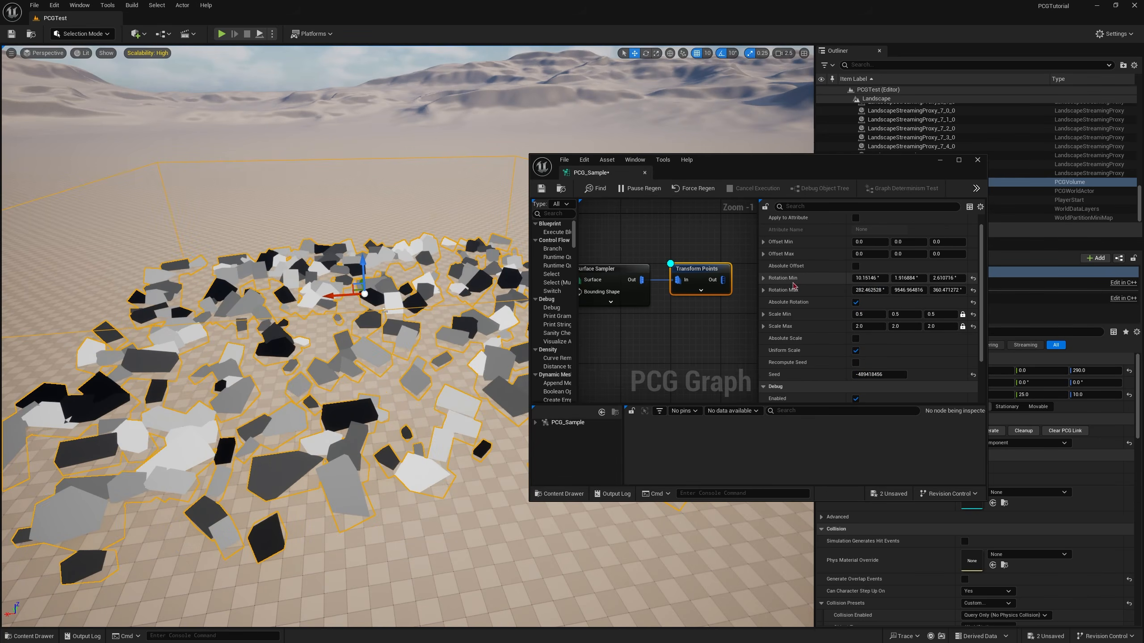
right_click_drag(383, 342, 337, 290)
right_click_drag(361, 379, 305, 341)
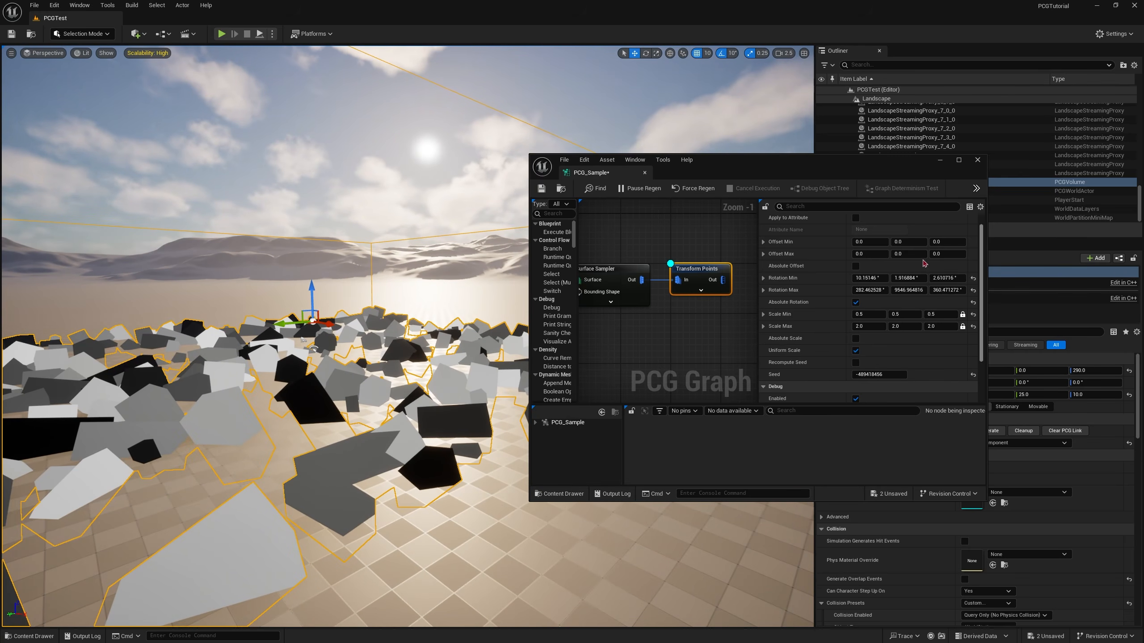
Step: Reset the Transform Points node's Absolute Offset, Rotation Min, Rotation Max, Absolute Rotation and Scale Min to default, and save the graph
left_click(855, 266)
scroll(856, 270, "up", 1)
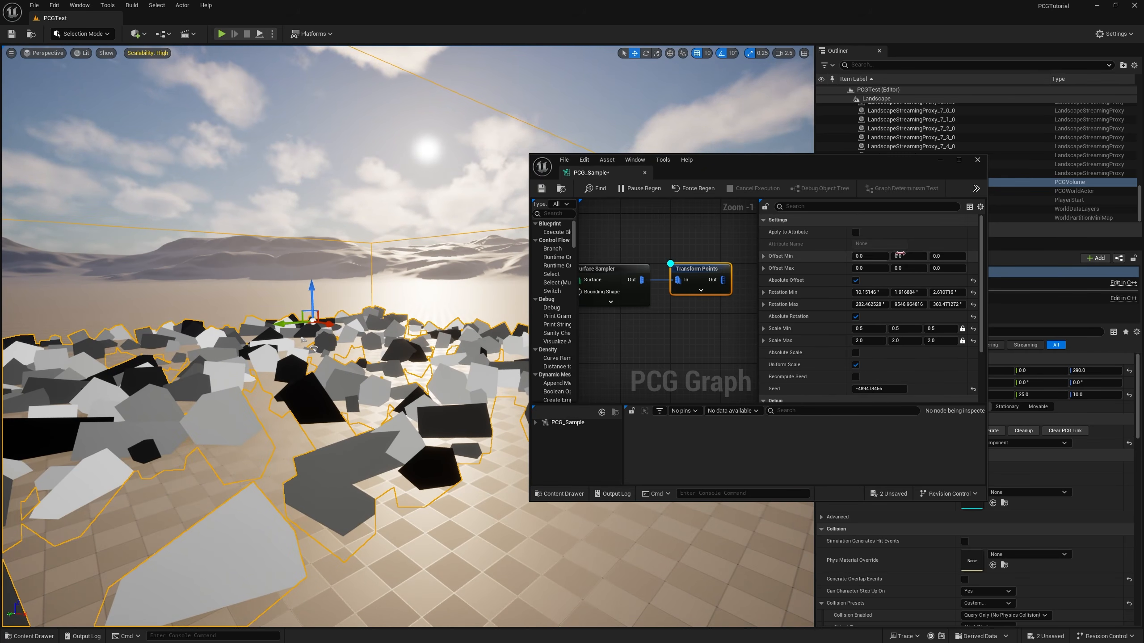
left_click(973, 280)
left_click(973, 292)
left_click(972, 305)
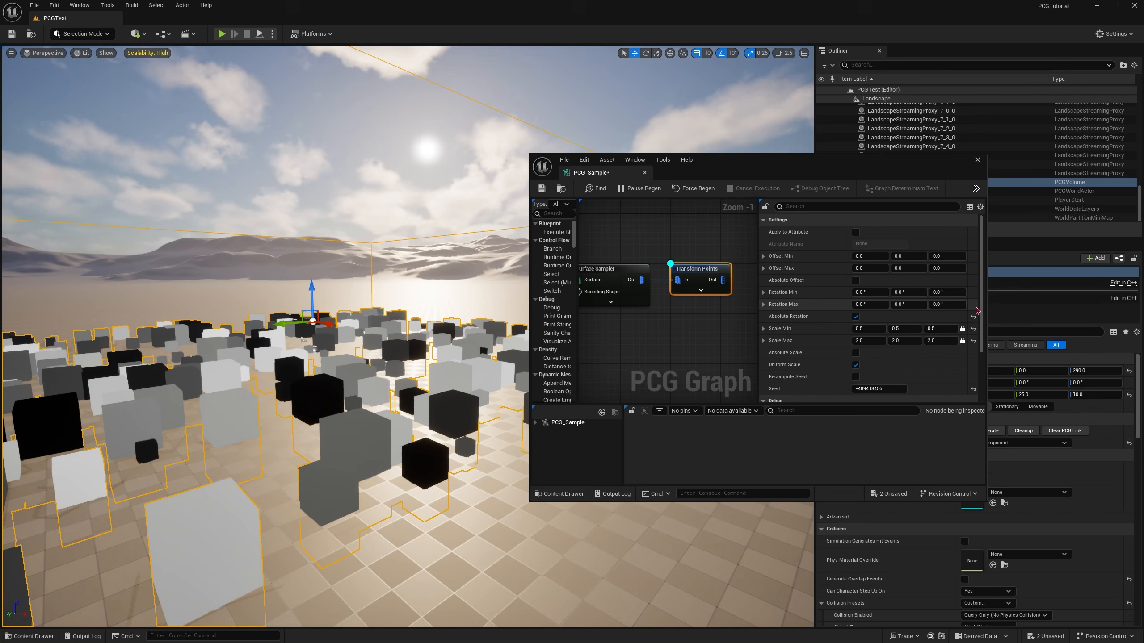
left_click(972, 317)
left_click(973, 329)
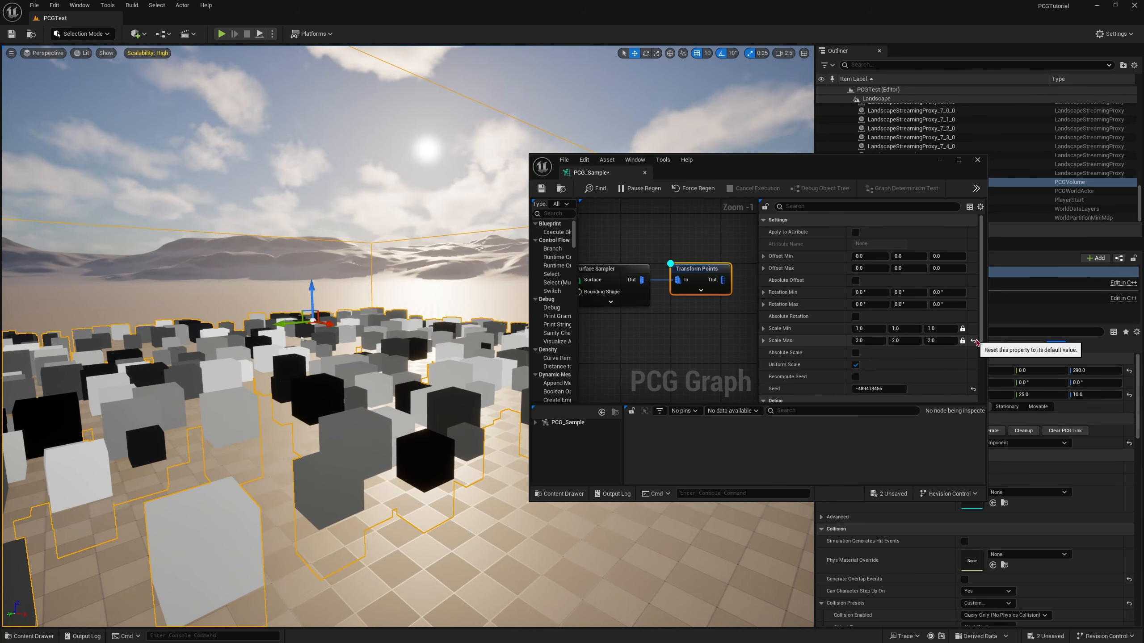
scroll(115, 244, "down", 6)
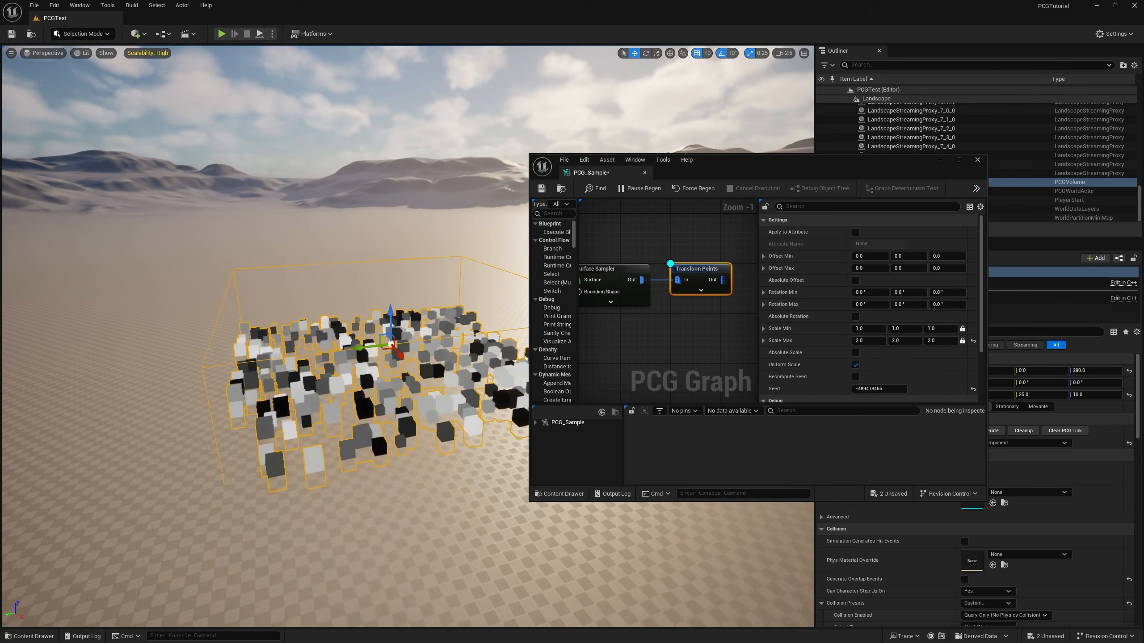
key("ctrl+s")
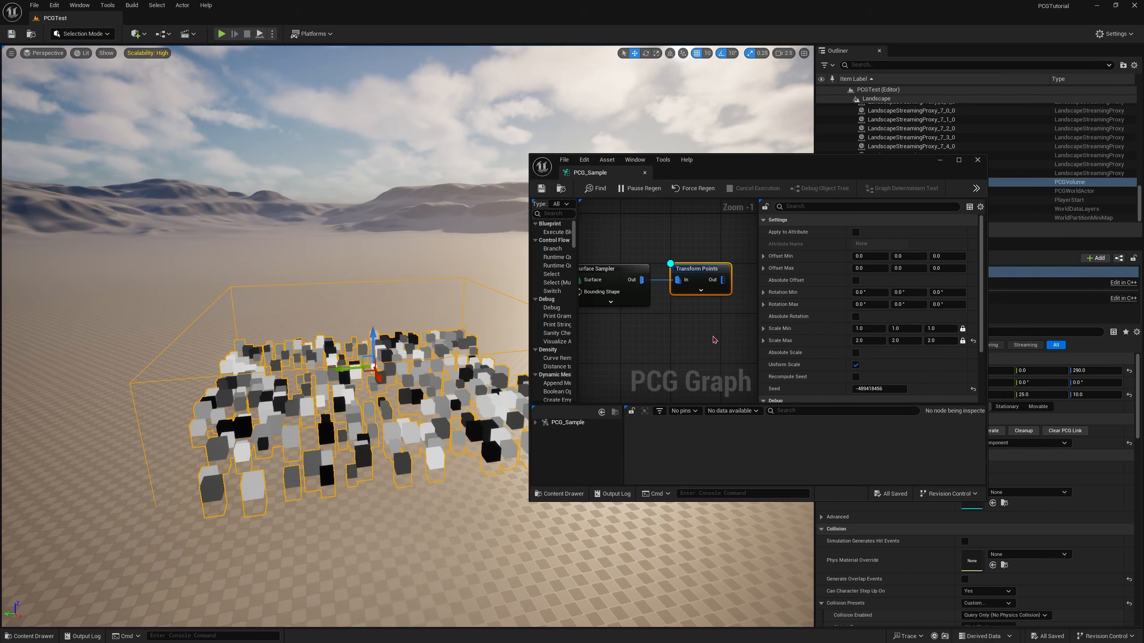
Step: Add a Density Filter node connected to the Transform Points output
right_click_drag(712, 340, 633, 326)
left_click_drag(658, 277, 692, 286)
type("filter")
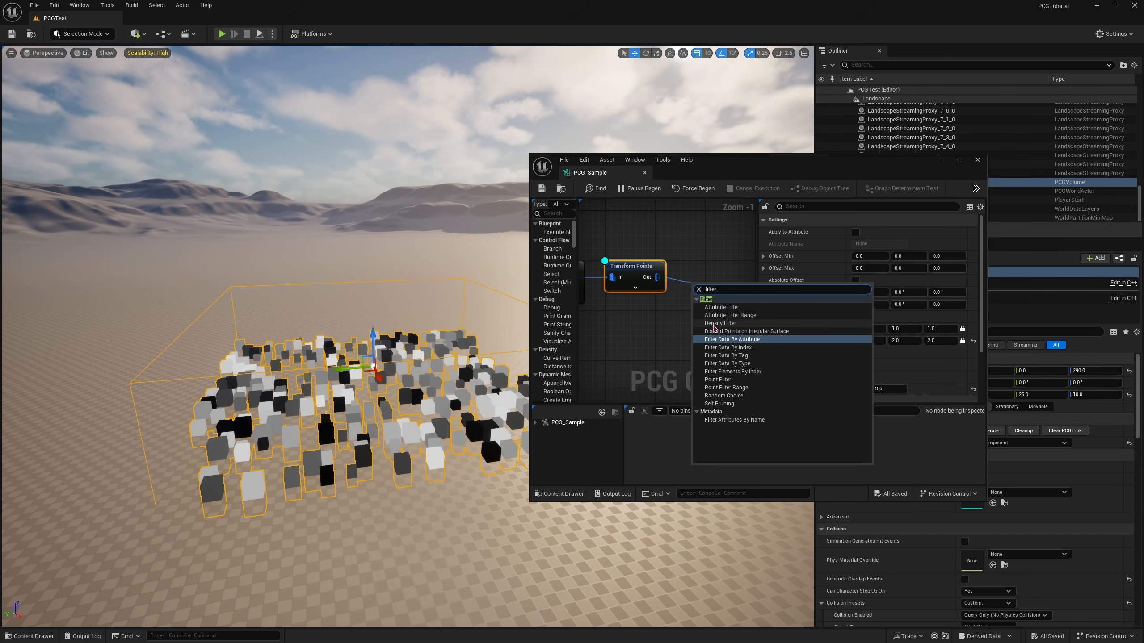
left_click(714, 323)
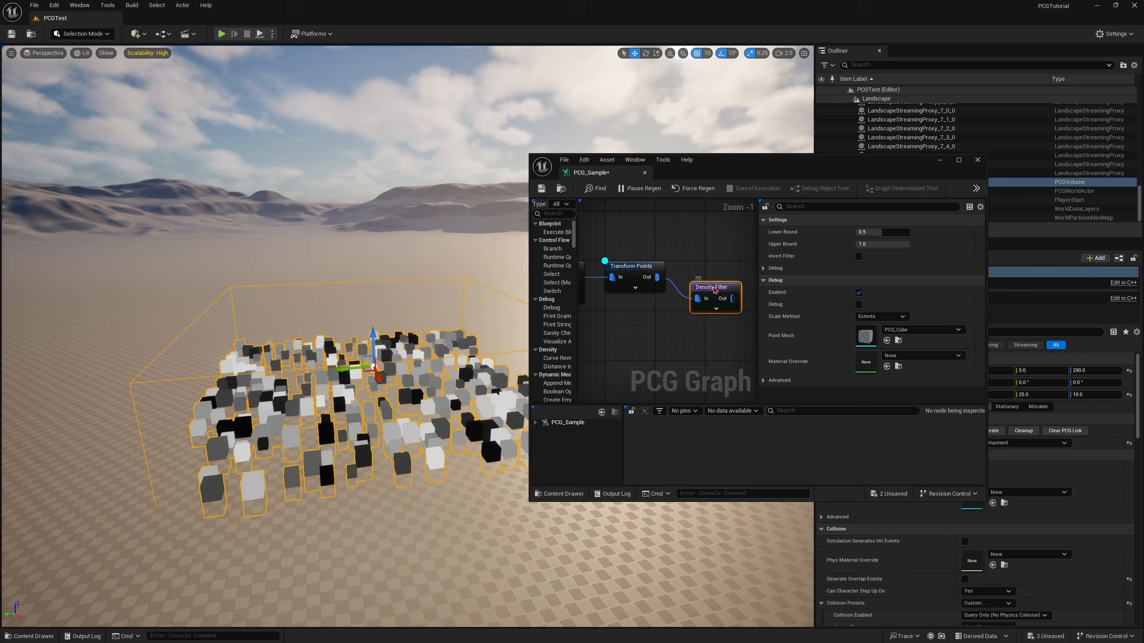
Step: Align the Density Filter node beside Transform Points, turn on its debug display and turn off the Transform Points debug display
left_click_drag(717, 275, 705, 274)
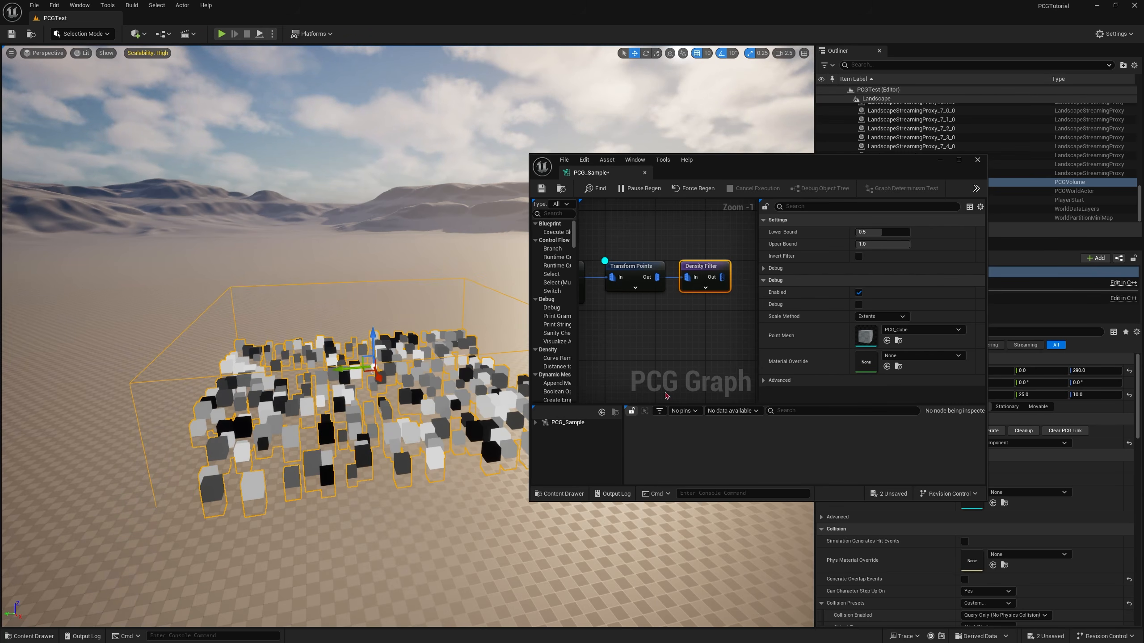
right_click(711, 271)
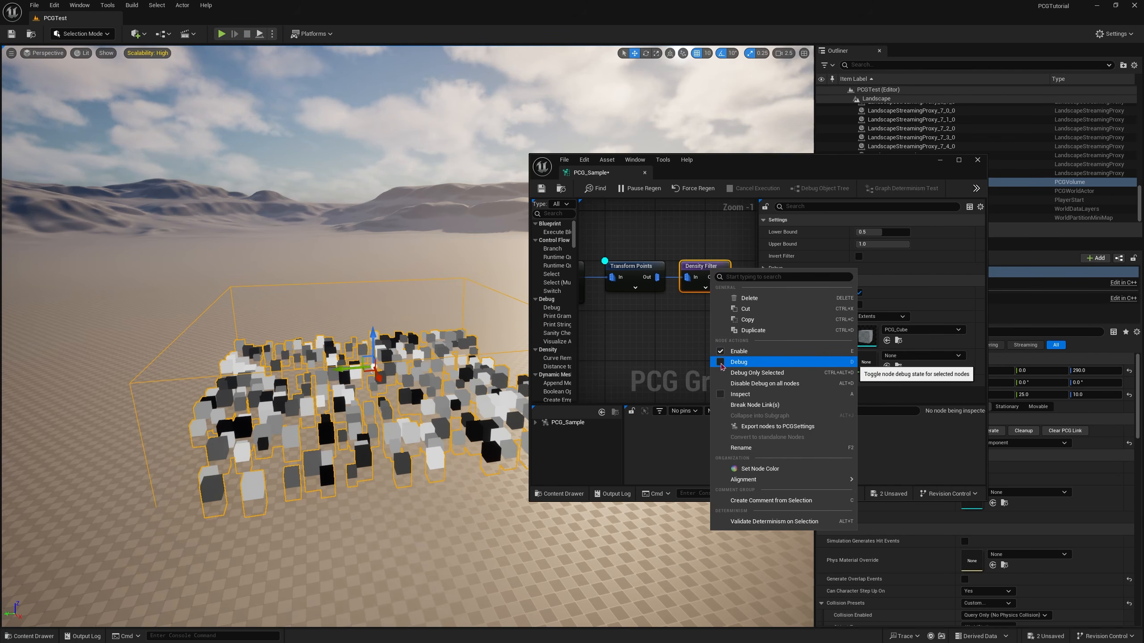
left_click(722, 363)
right_click(629, 268)
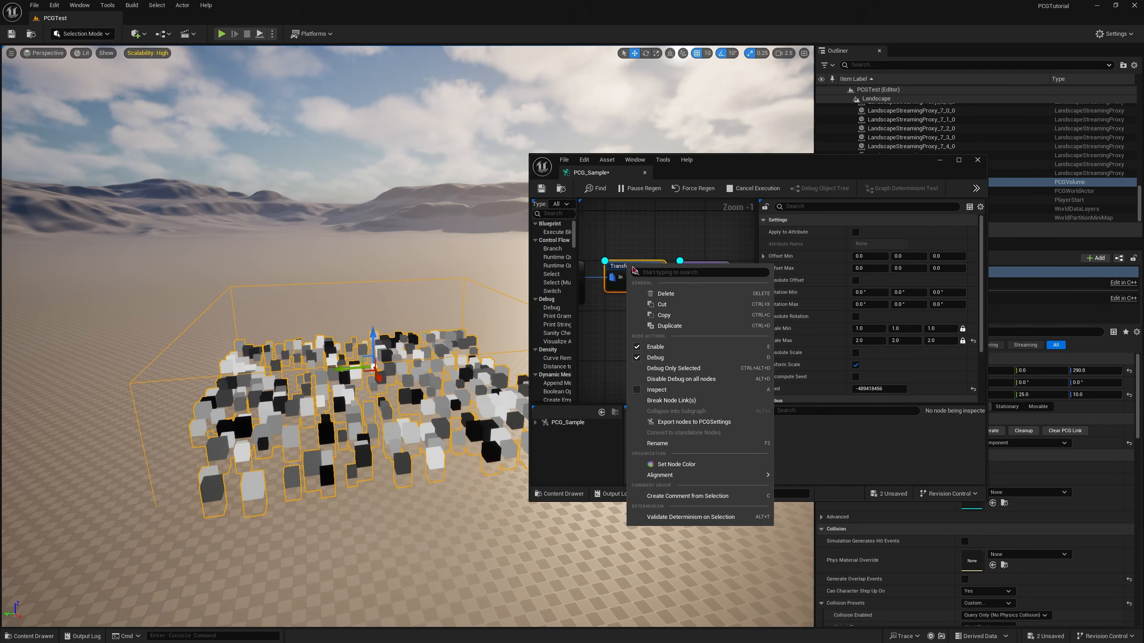
left_click(641, 357)
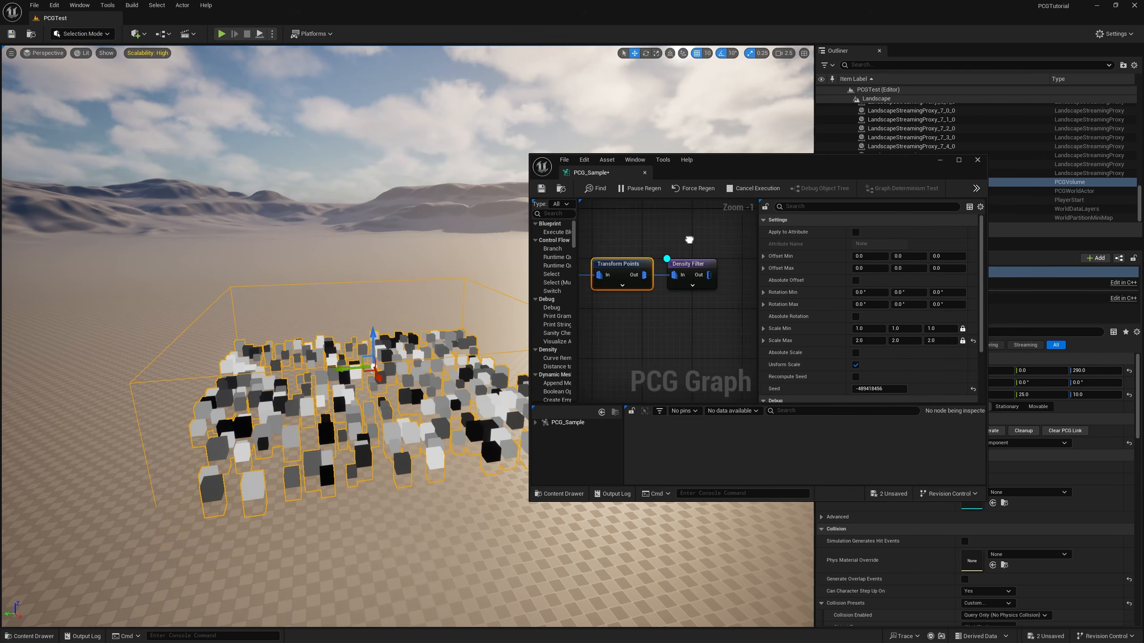
left_click(677, 262)
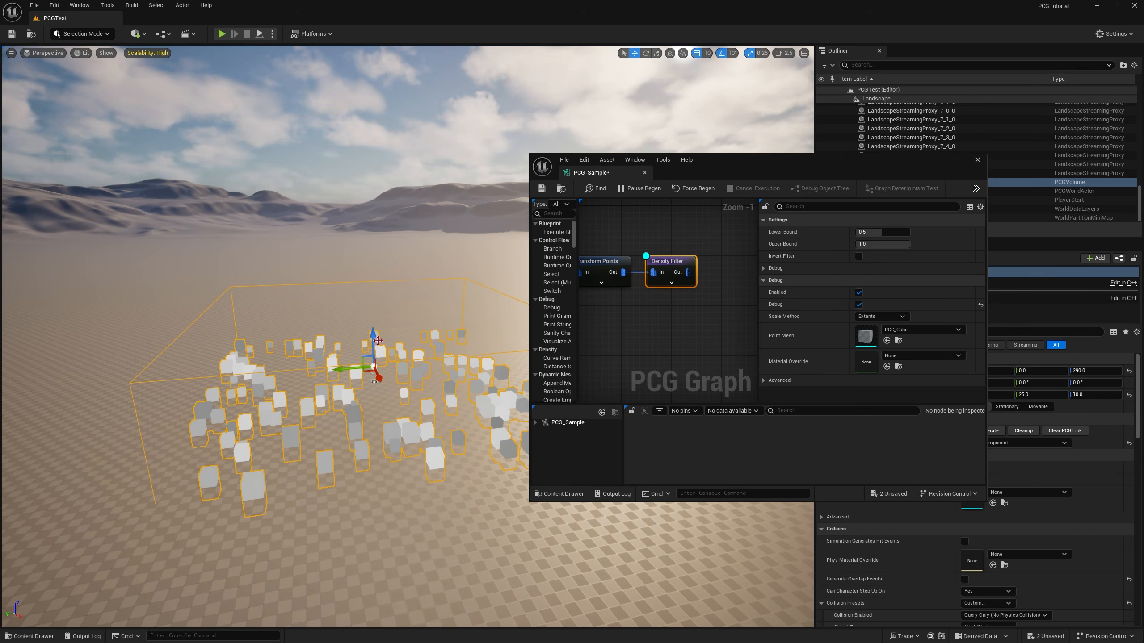
Step: Try the Density Filter's Invert Filter option on the points and switch it back off
scroll(377, 340, "up", 10)
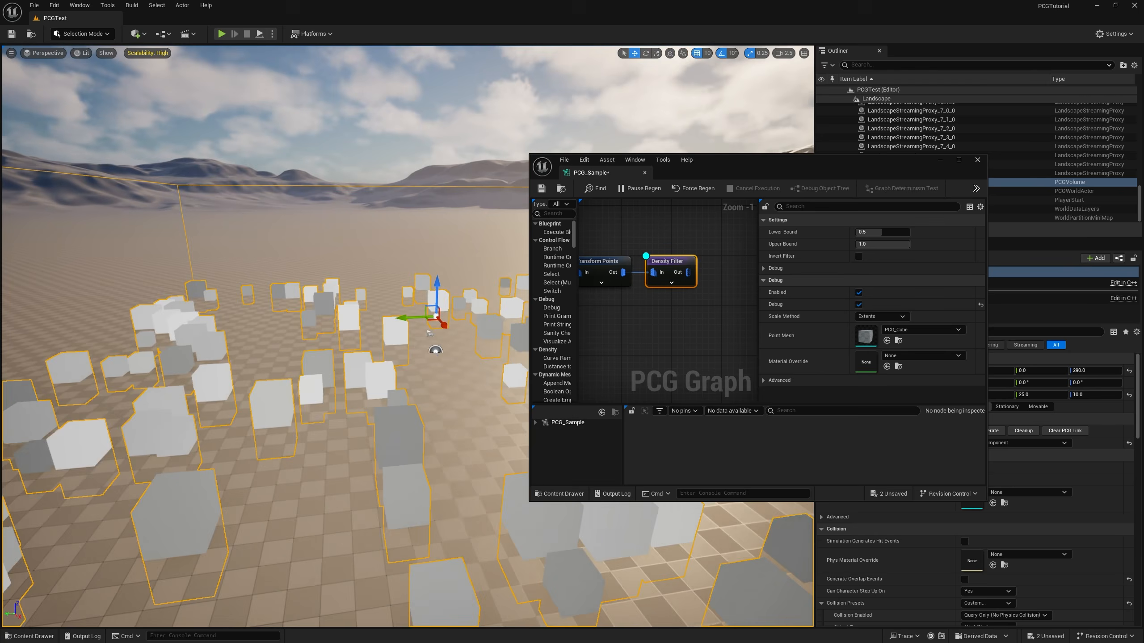
right_click_drag(377, 341, 545, 365)
left_click(858, 256)
left_click(859, 256)
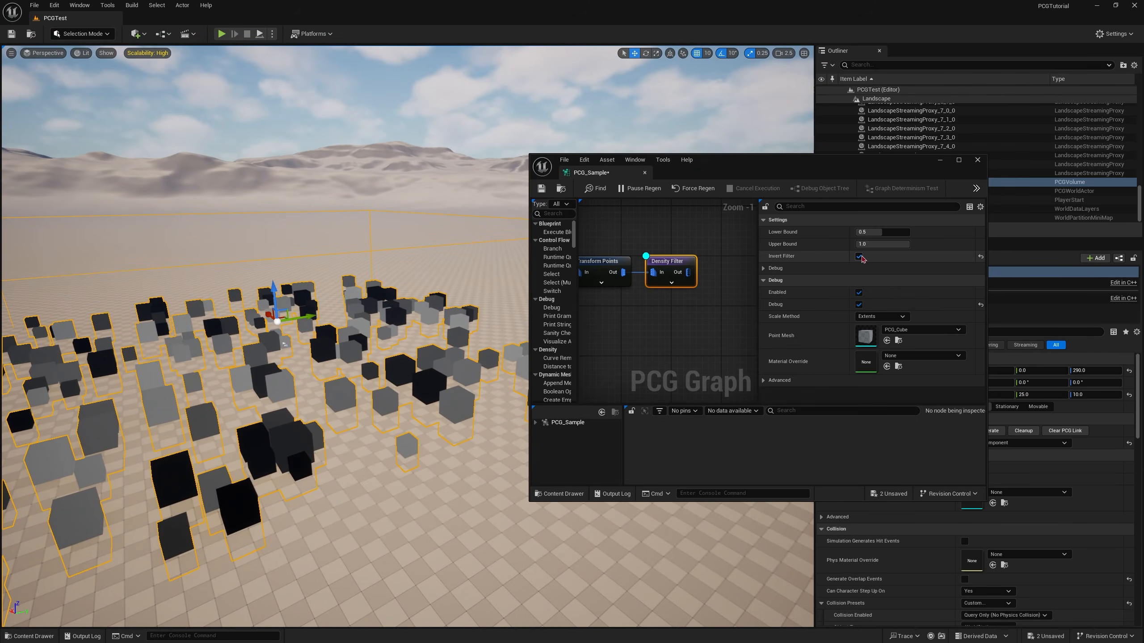
Step: Set the Density Filter's Lower Bound to 0.0 and Upper Bound to 0.5, and inspect the filtered points
left_click_drag(883, 231, 893, 231)
left_click(893, 232)
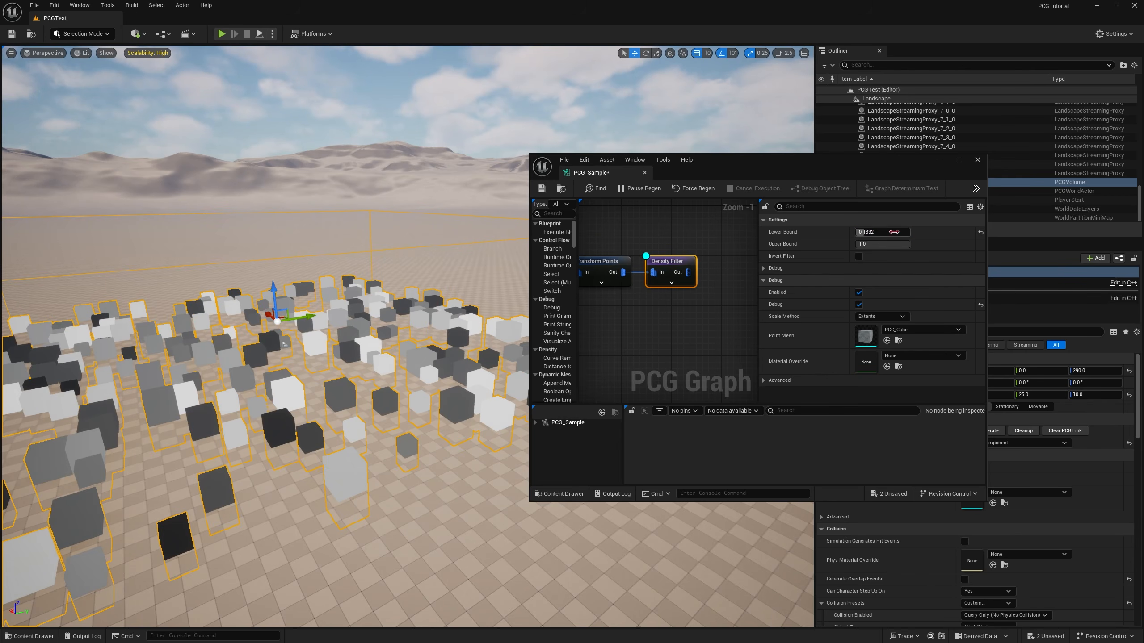
type("0")
key("Return")
left_click(896, 244)
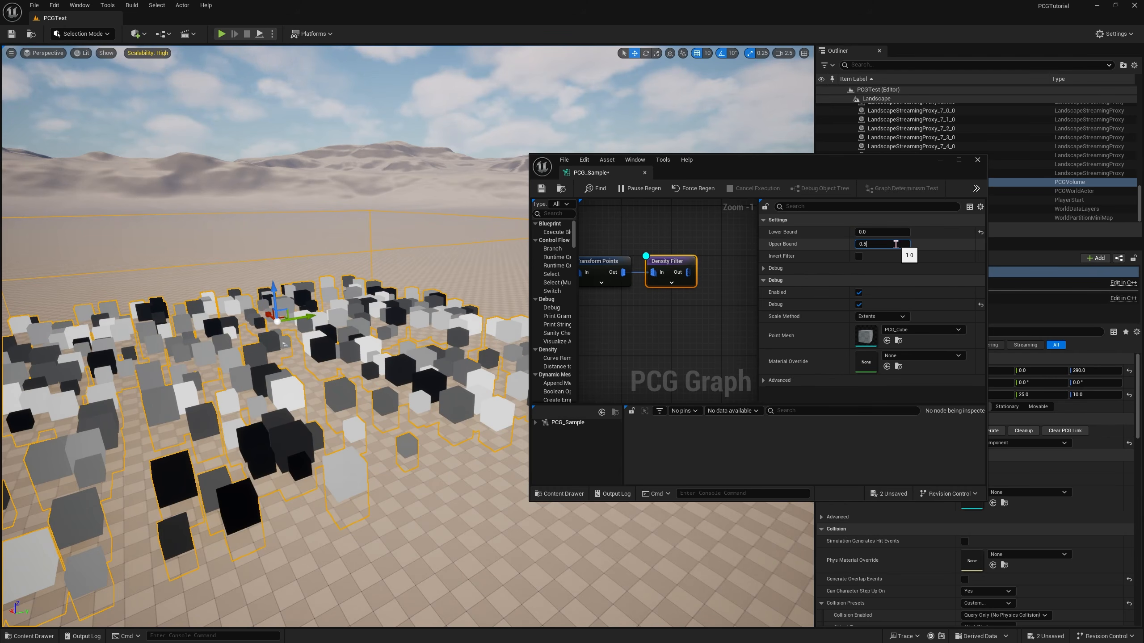
type("0.5")
key("Return")
right_click_drag(288, 298, 362, 354)
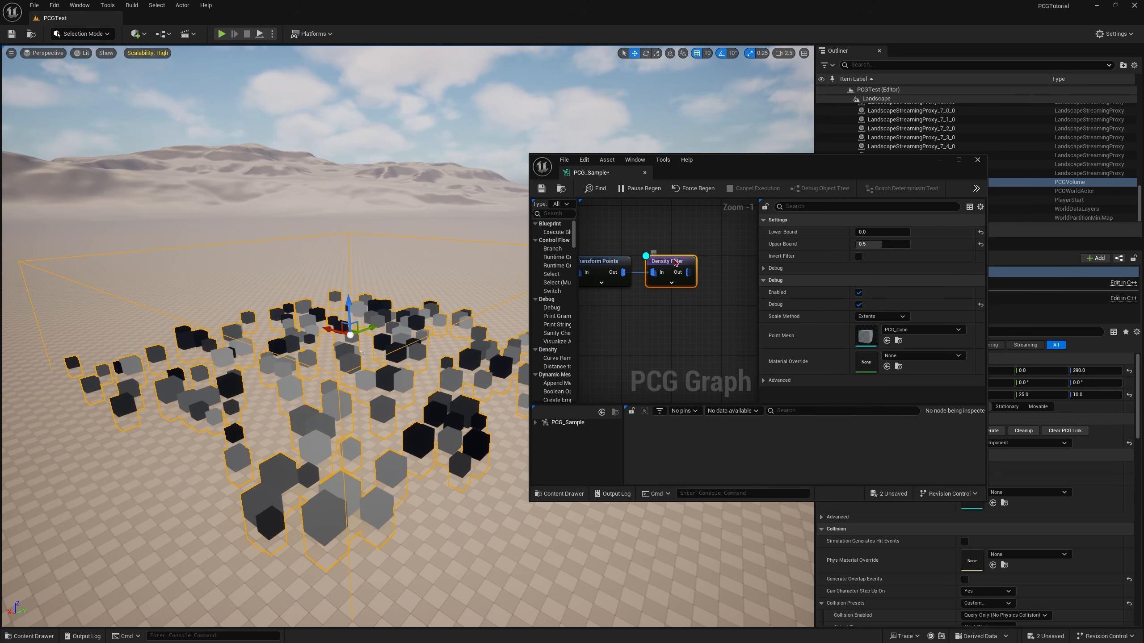
Step: Disable the Density Filter node to compare the points, and enable it again
left_click_drag(670, 267, 672, 264)
key("e")
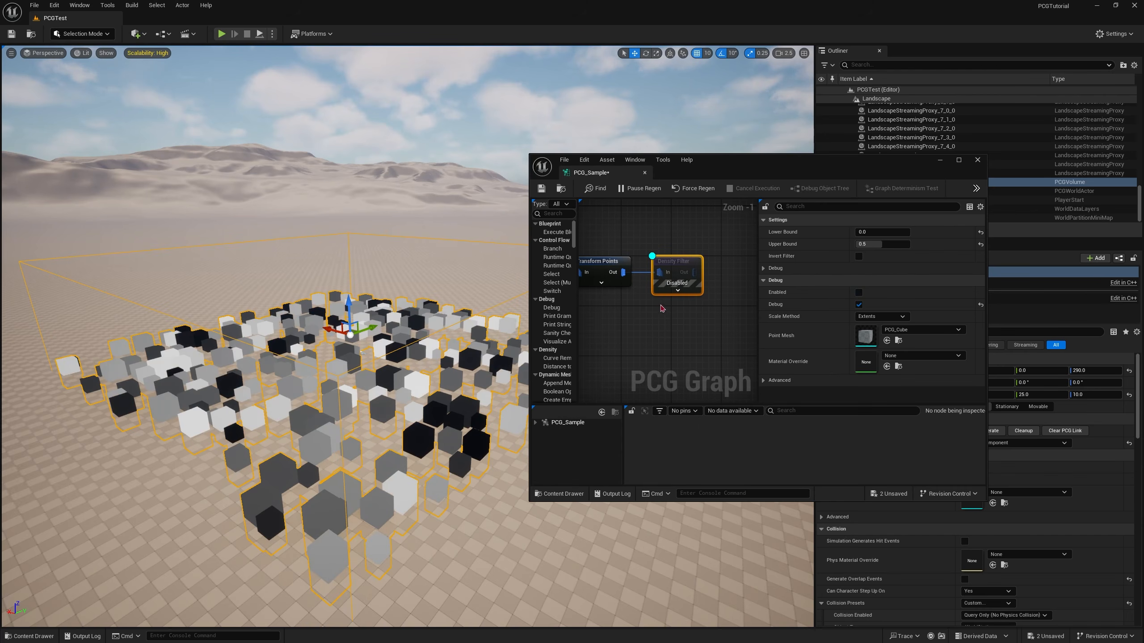
right_click_drag(662, 309, 668, 318)
key("e")
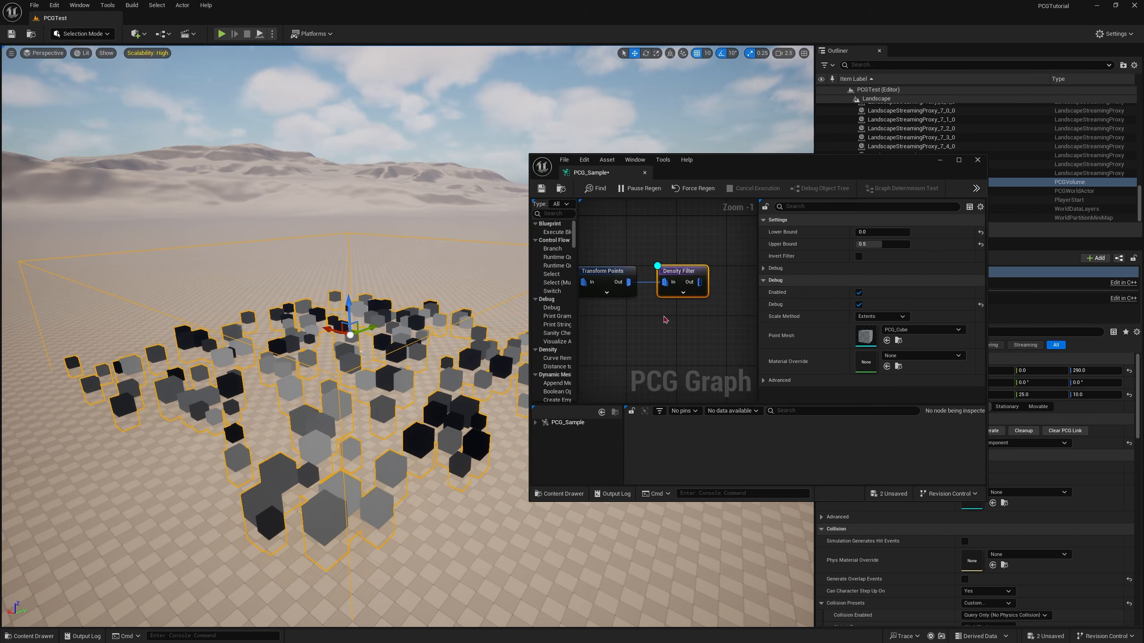
Step: Show the Transform Points debug display with the Density Filter disabled to compare the unfiltered points
left_click(616, 272)
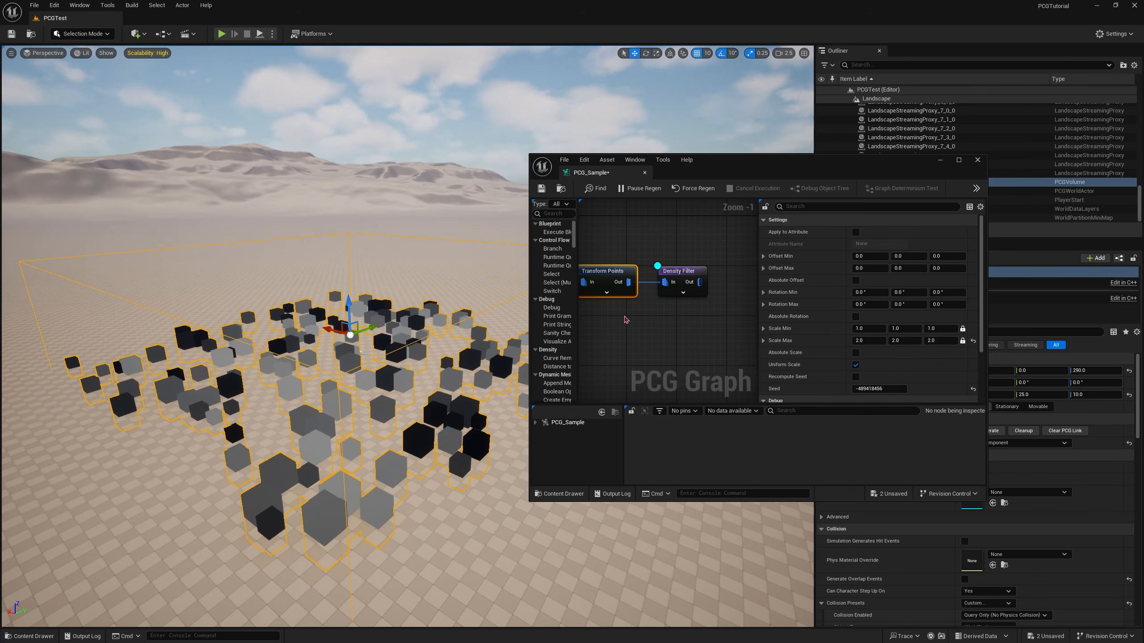
mouse_move(629, 320)
right_mouse_down()
mouse_move(689, 326)
mouse_move(647, 321)
right_mouse_up()
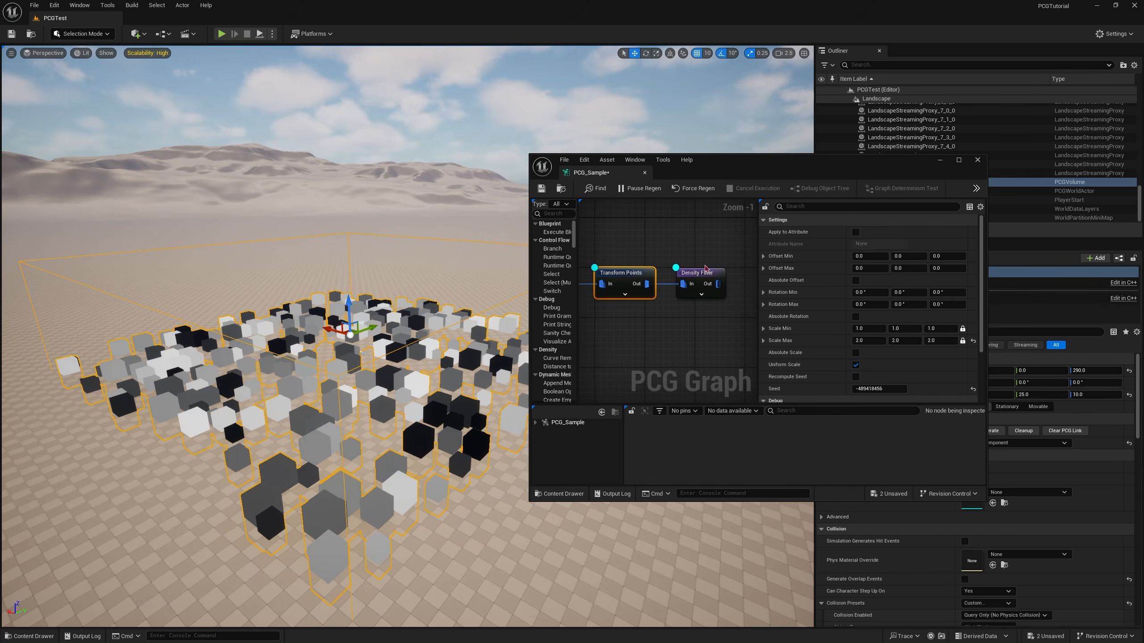
left_click(705, 270)
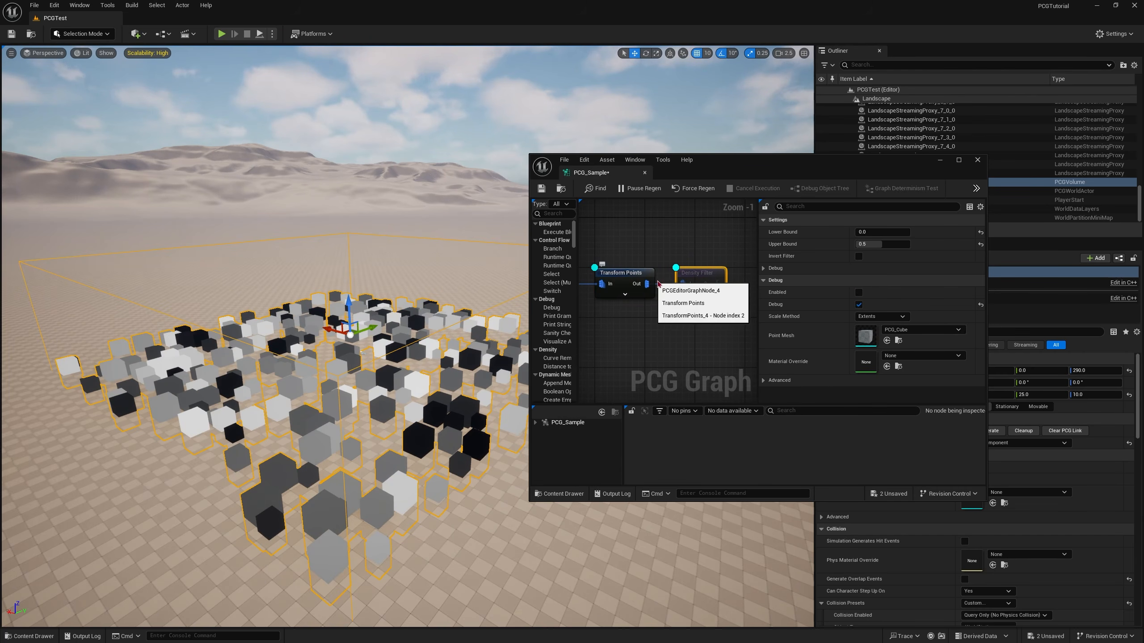
key("e")
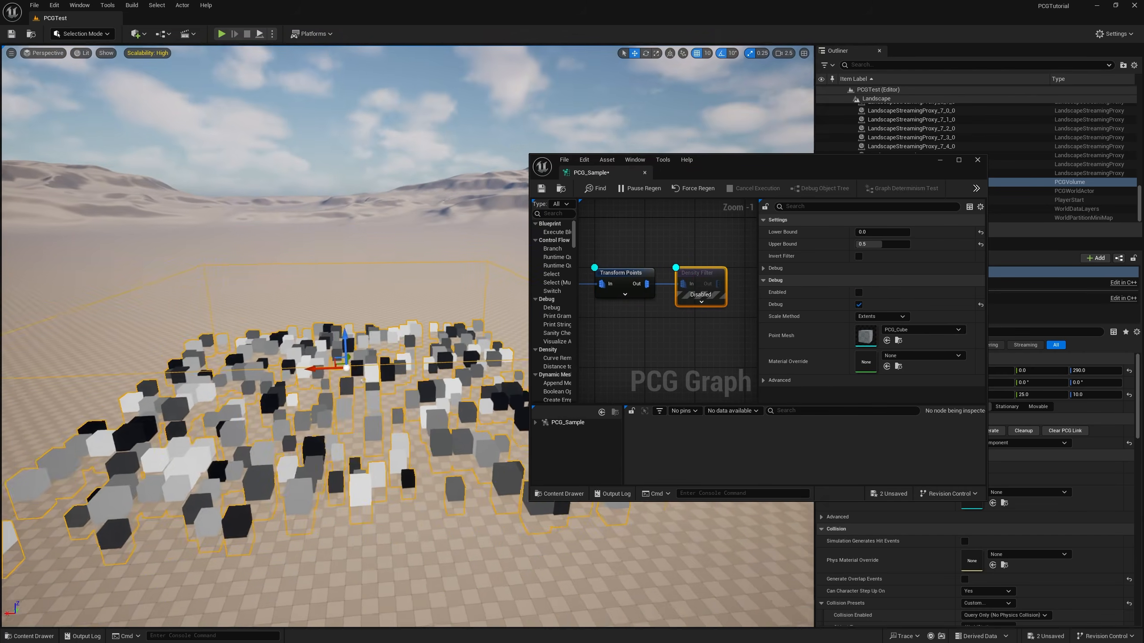
right_click_drag(345, 398, 441, 398)
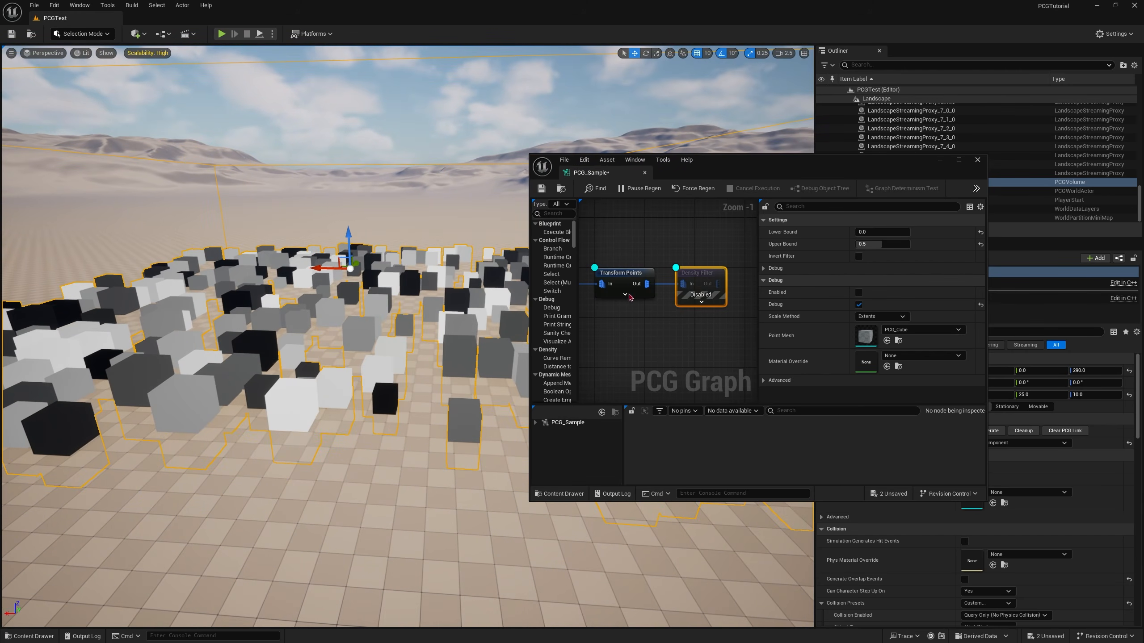
left_click(630, 279)
left_click(700, 279)
left_click(617, 282)
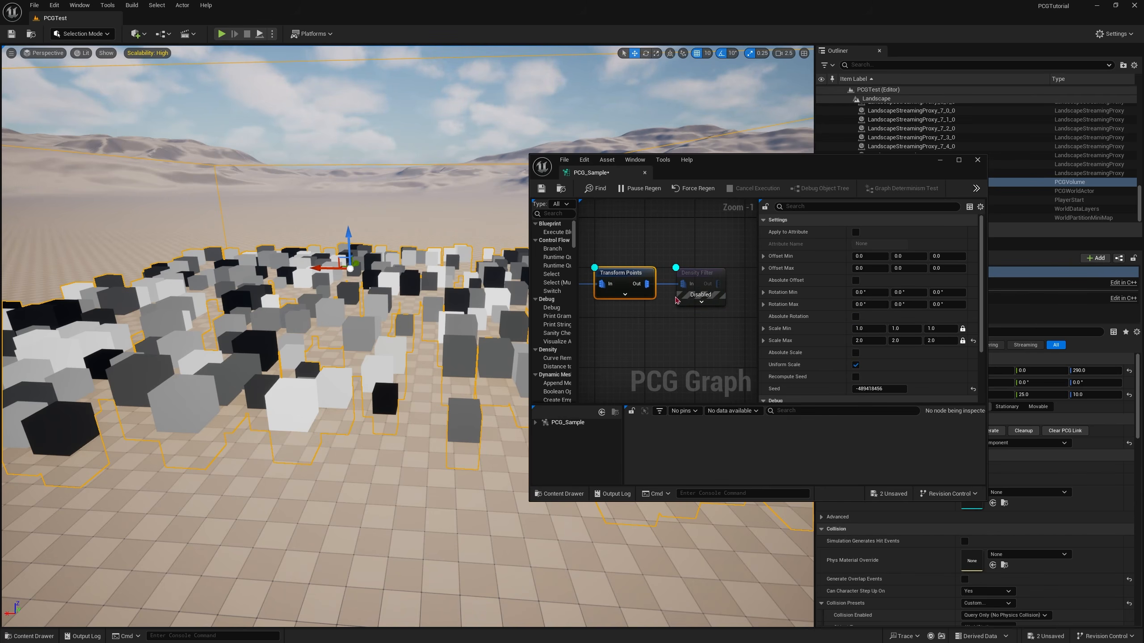
Step: Re-enable the Density Filter node and raise its Lower Bound to 0.1248
left_click(683, 293)
key("e")
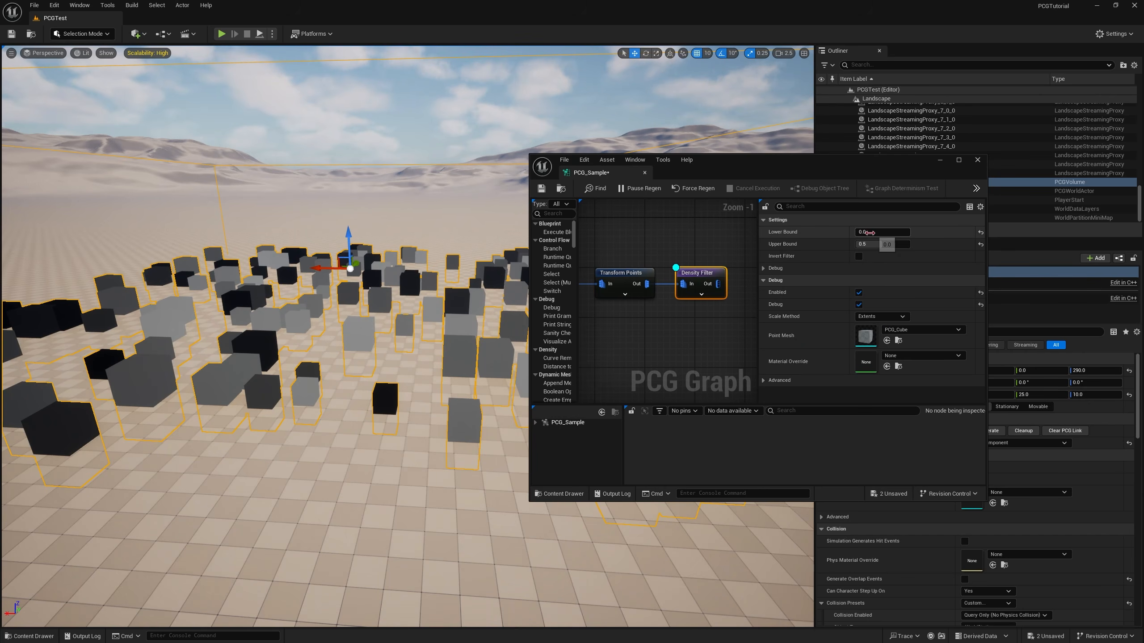
left_click_drag(869, 232, 889, 231)
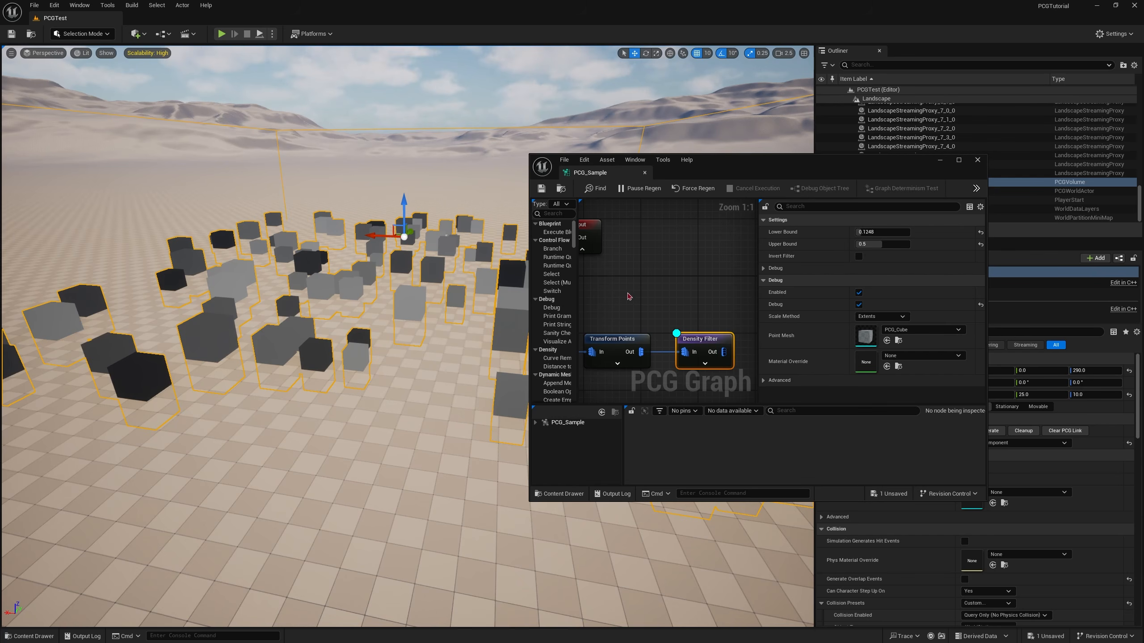
Step: Add a Static Mesh Spawner node after the Density Filter and connect it to the filter's output
right_click_drag(698, 321, 648, 269)
right_click(624, 341)
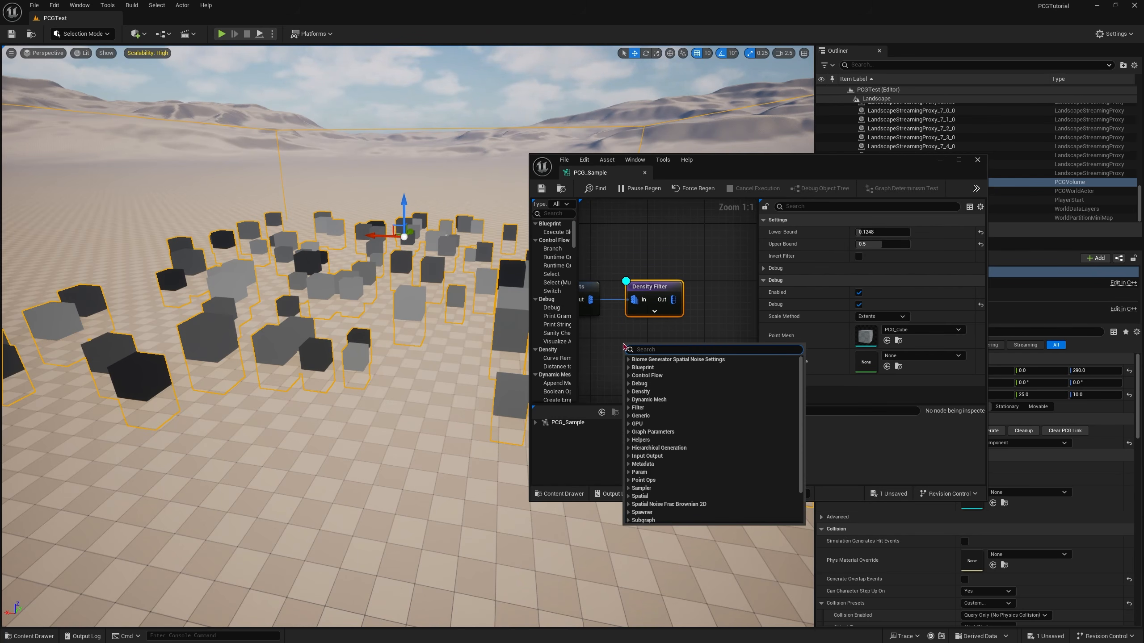
type("stati")
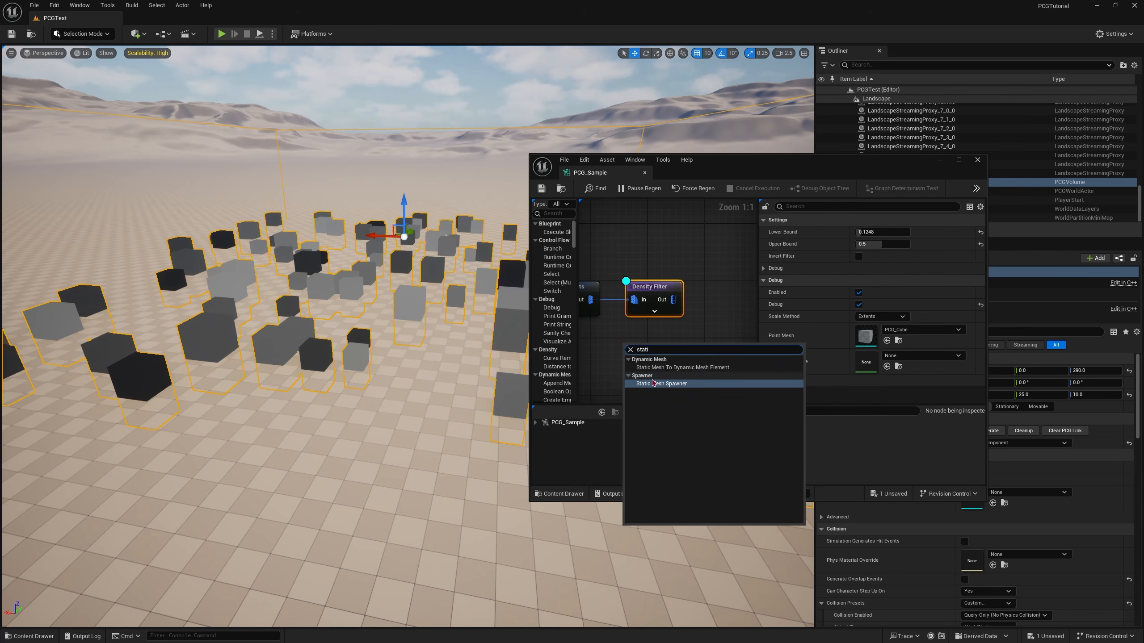
left_click(630, 350)
type("spawner")
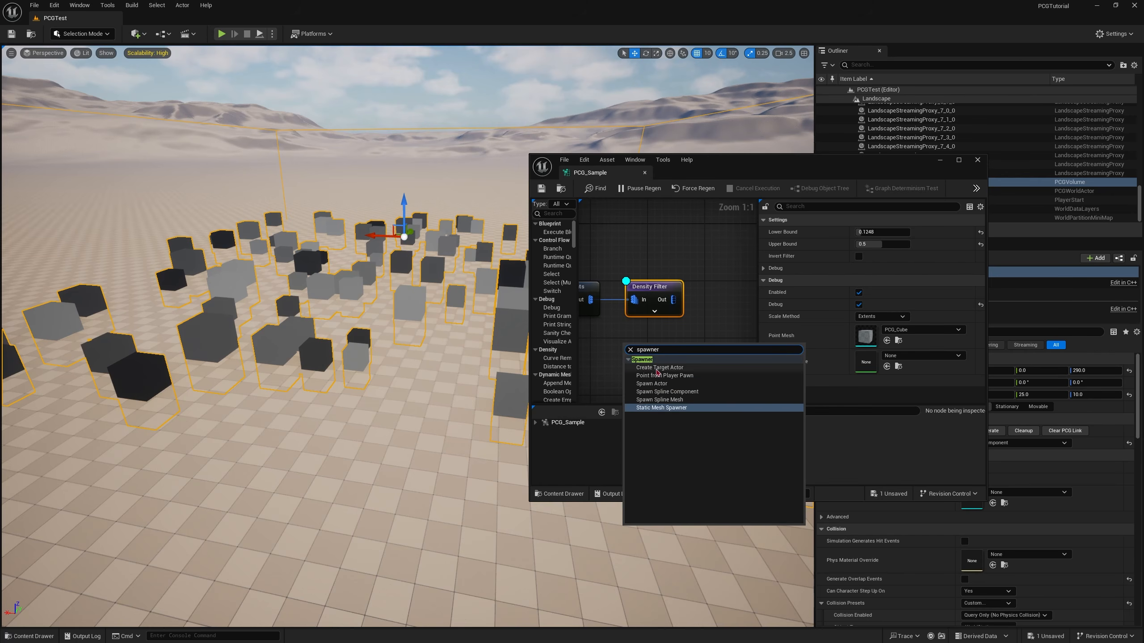
left_click(660, 408)
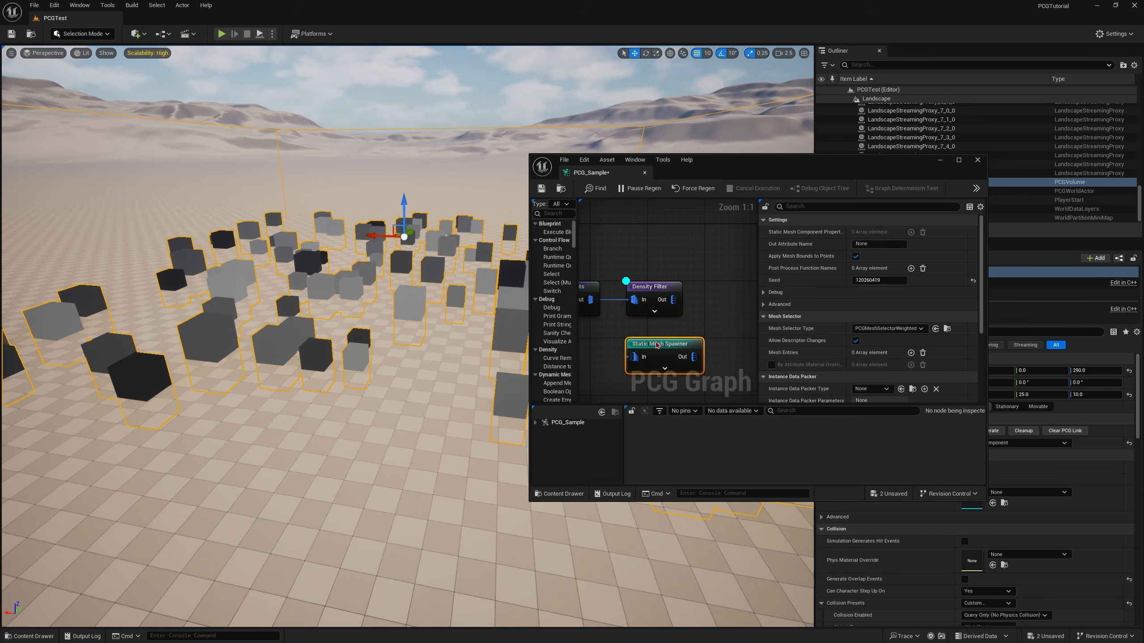
left_click_drag(656, 344, 730, 293)
Step: Disable the Density Filter node, select the Static Mesh Spawner and save the PCG_Sample graph
left_click(646, 292)
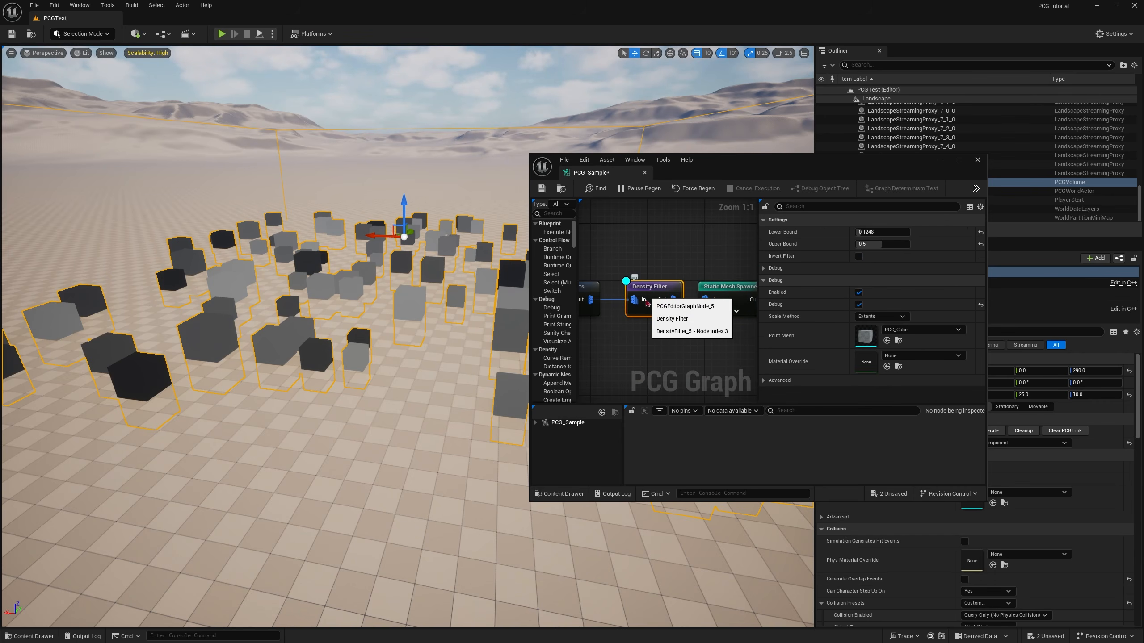
key("e")
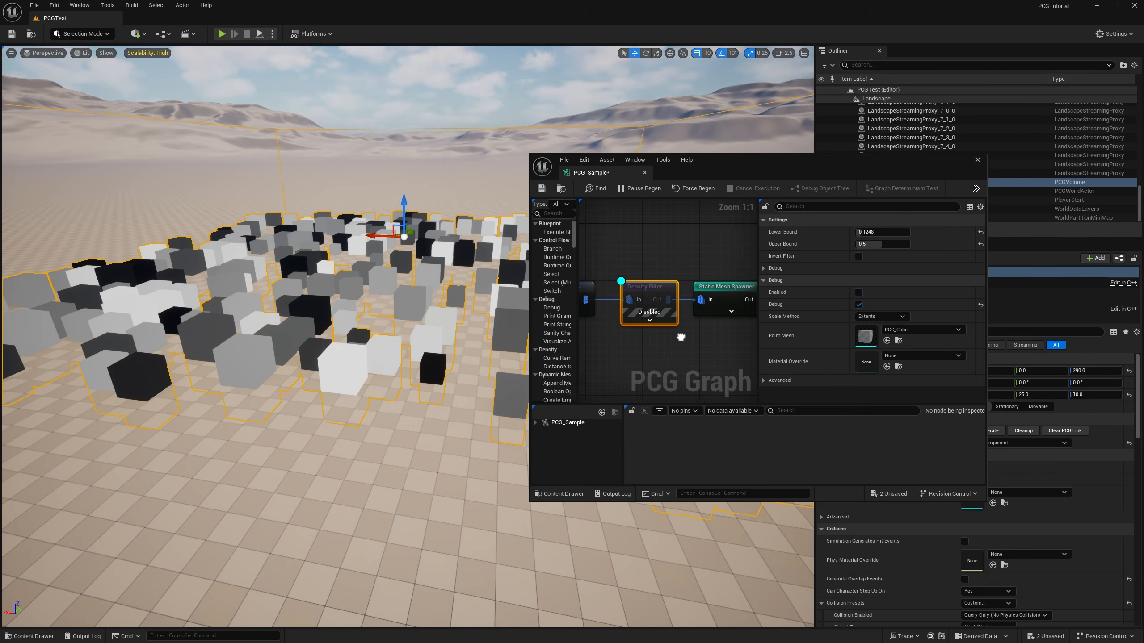
right_click_drag(675, 336, 620, 335)
left_click(679, 298)
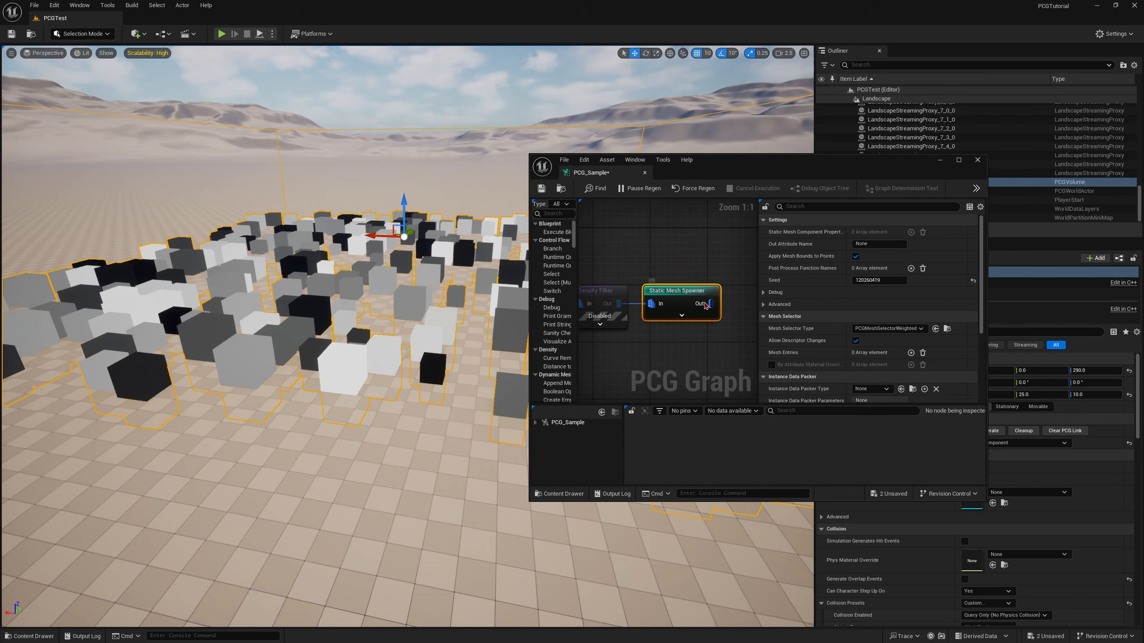
left_click(541, 188)
Step: Minimize the graph editor and open the Stylized_Forest folder in the project content
left_click(940, 160)
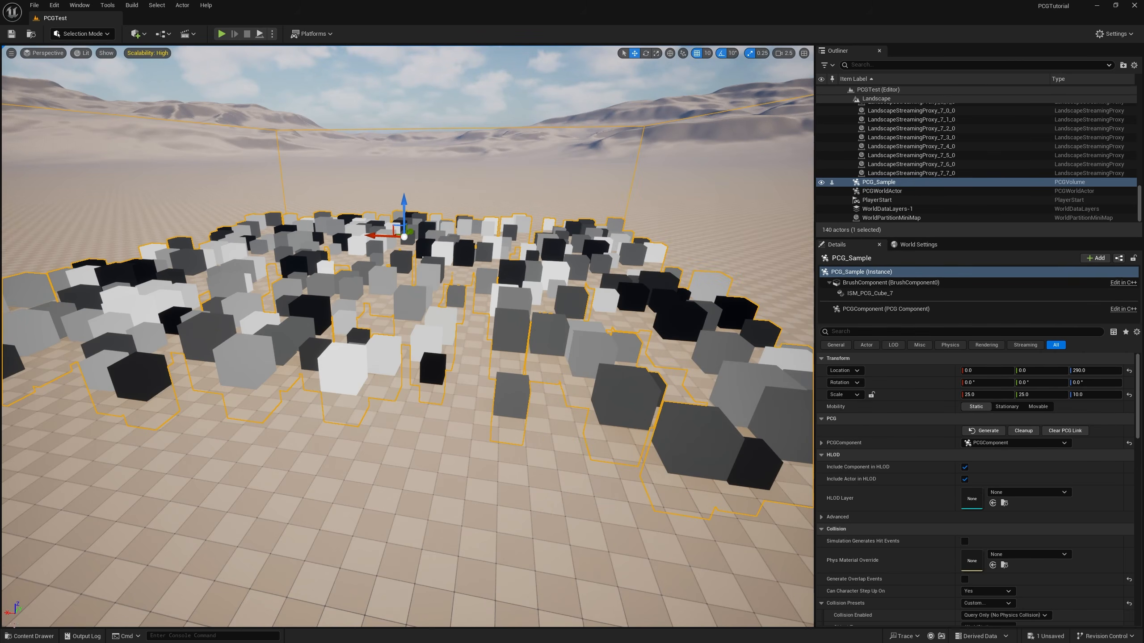
left_click(30, 636)
left_click(51, 462)
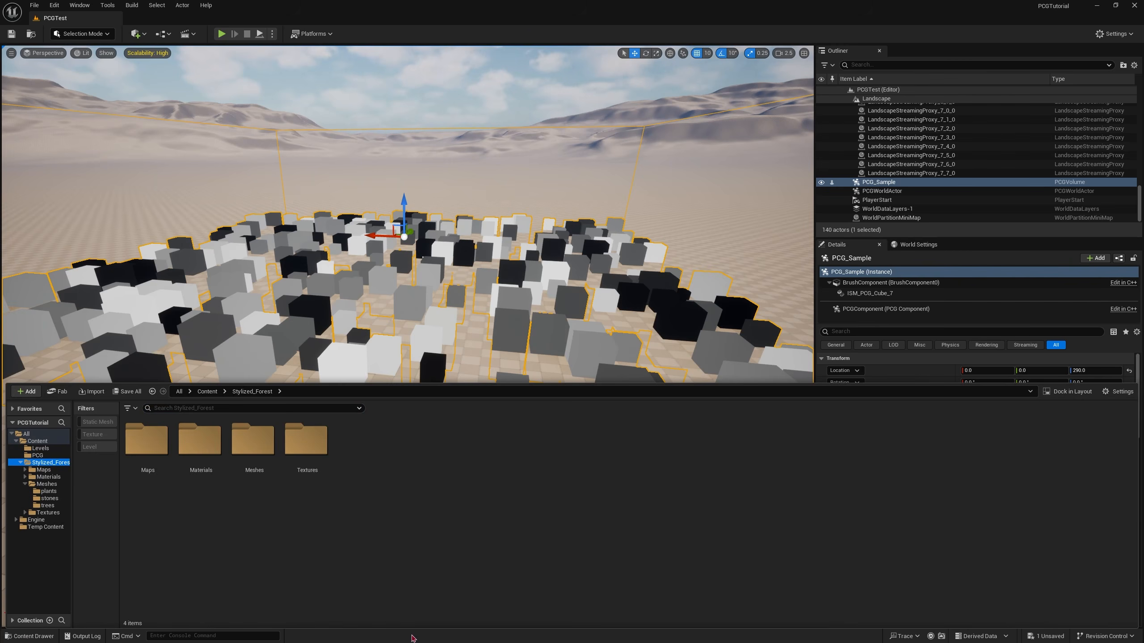
Step: Switch to the Epic Games Launcher to view the Stylized Forest asset in the Fab Library, and return to Unreal Editor
key("super")
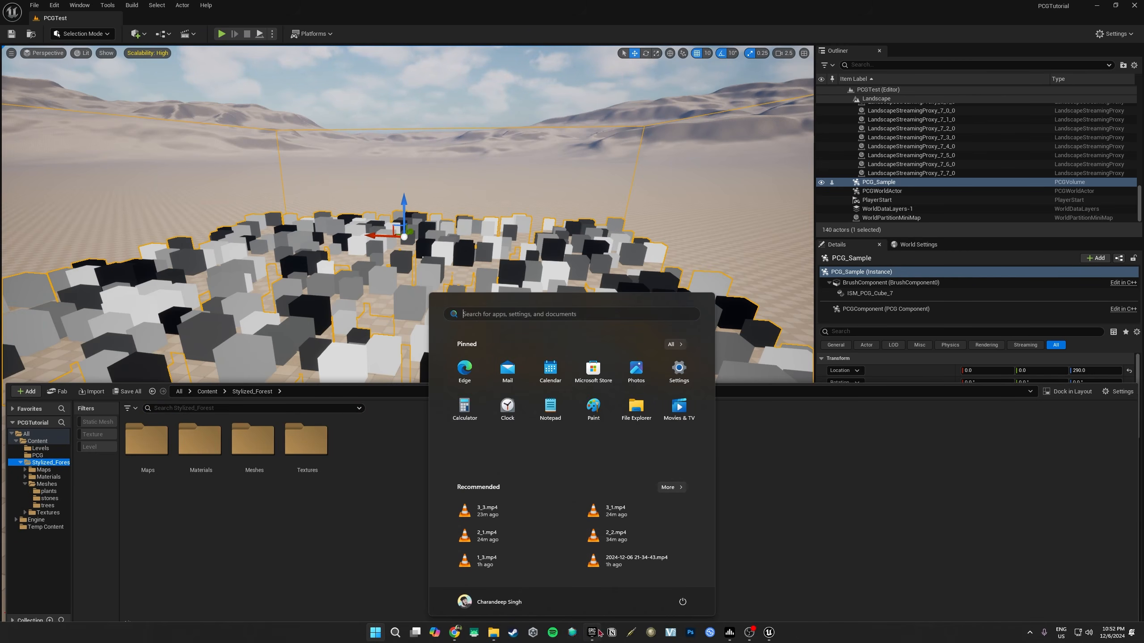
left_click(592, 632)
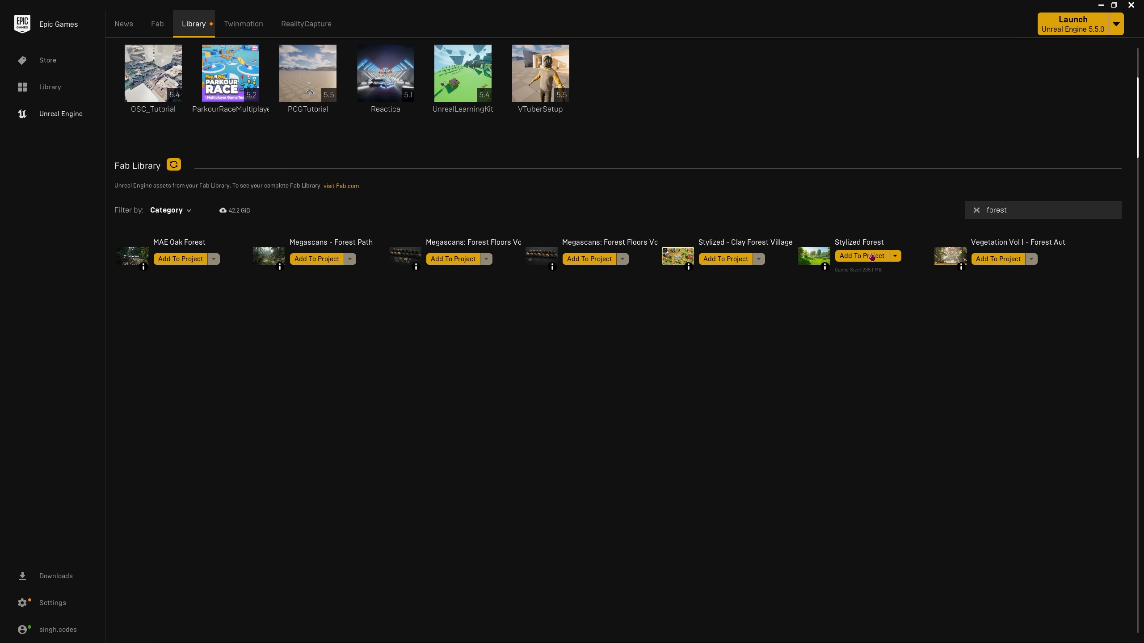
left_click(1099, 5)
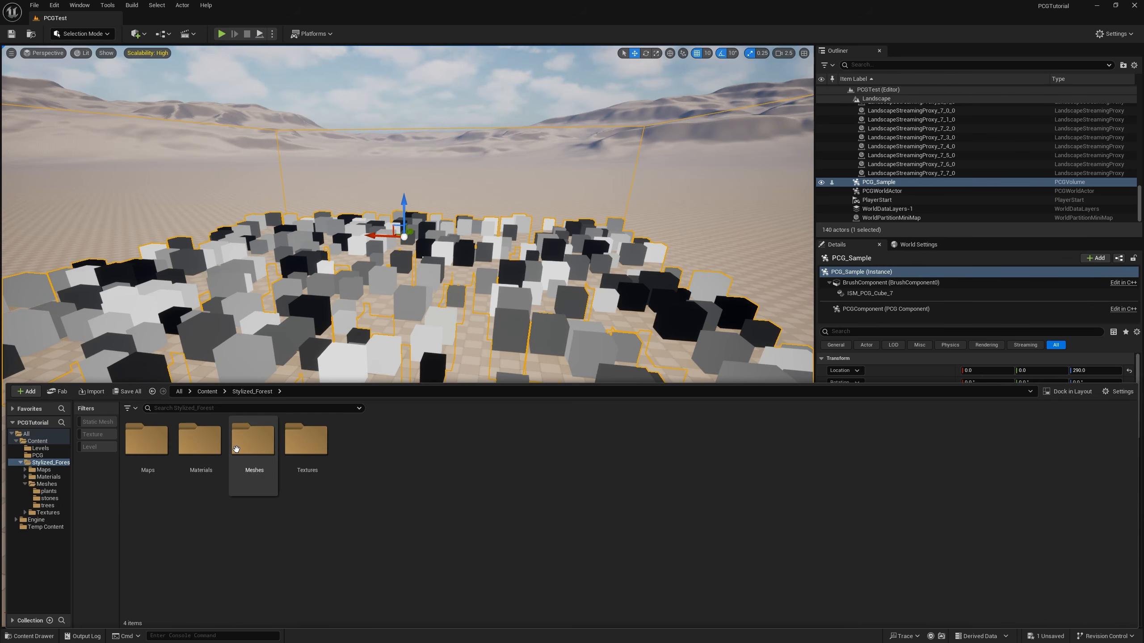
Step: Look through the trees, stones and plants mesh folders of the Stylized_Forest content to see which meshes are available
double_click(263, 439)
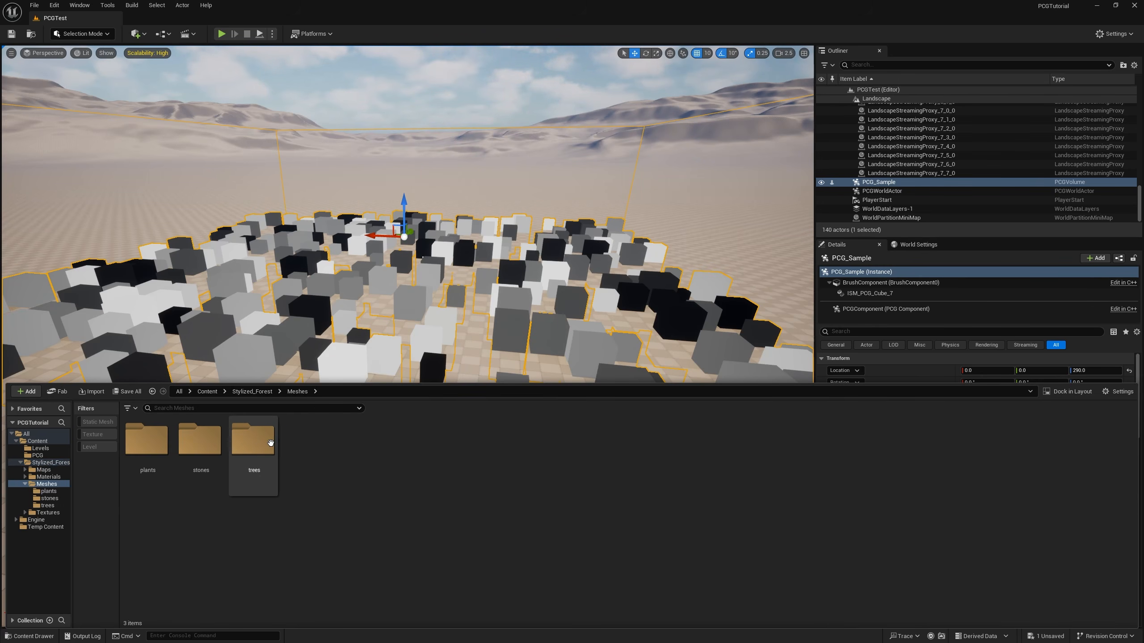
double_click(271, 443)
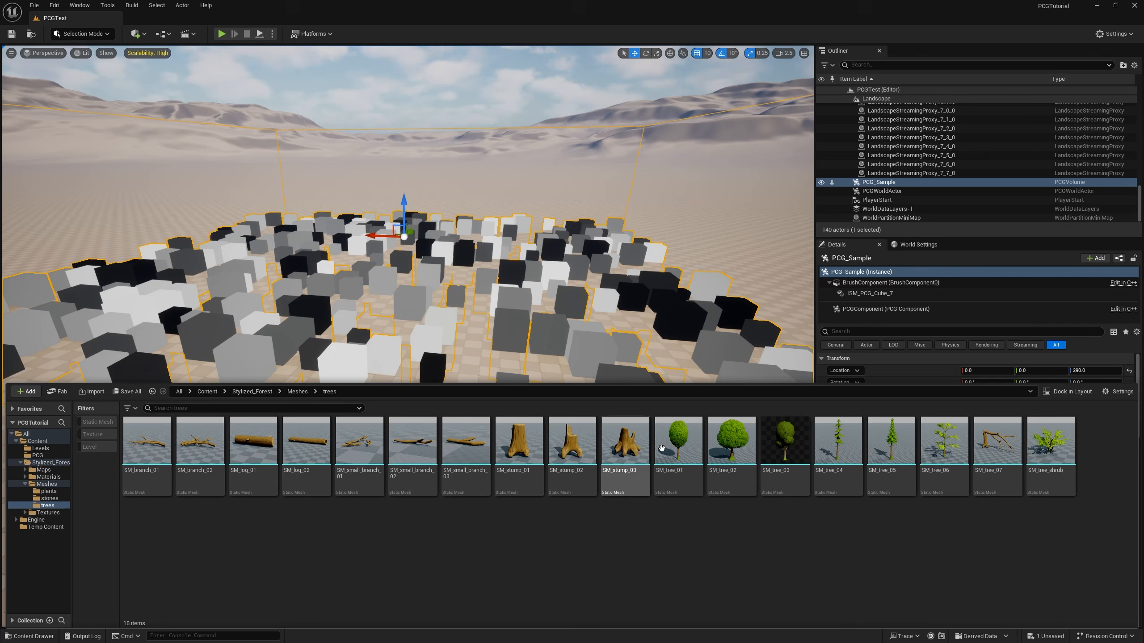
left_click(297, 391)
double_click(200, 440)
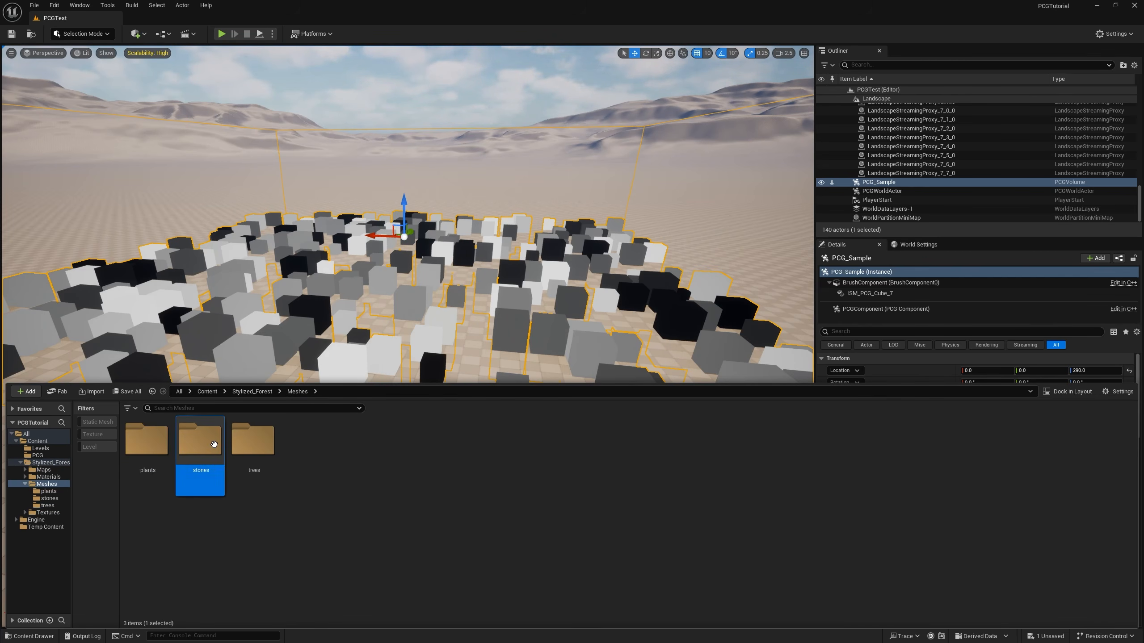
left_click(297, 391)
left_click(158, 438)
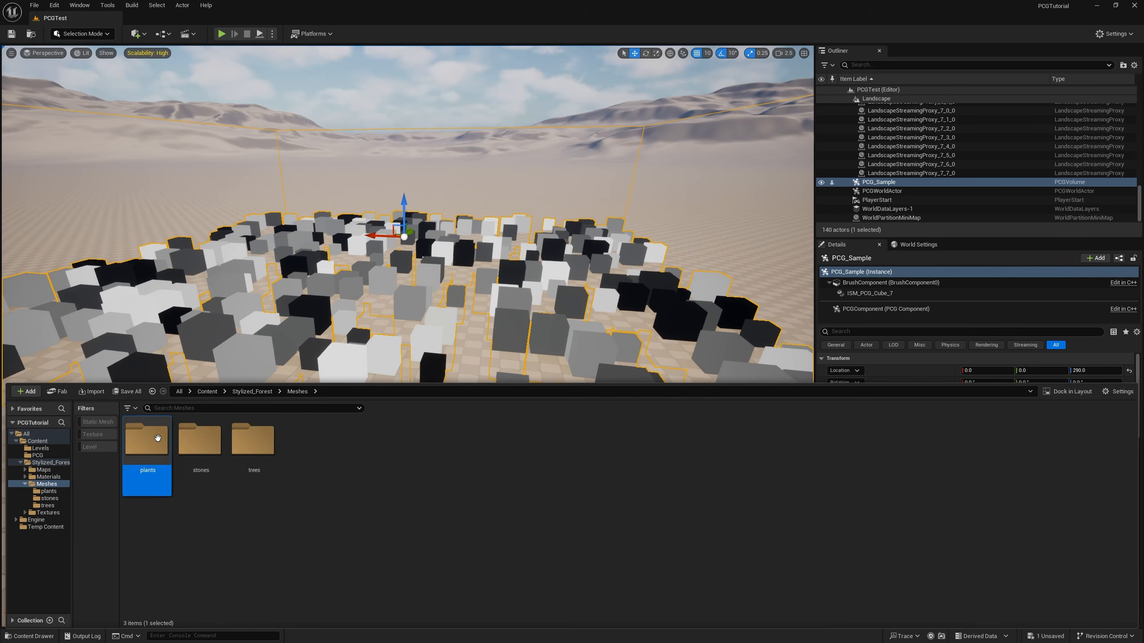
double_click(158, 437)
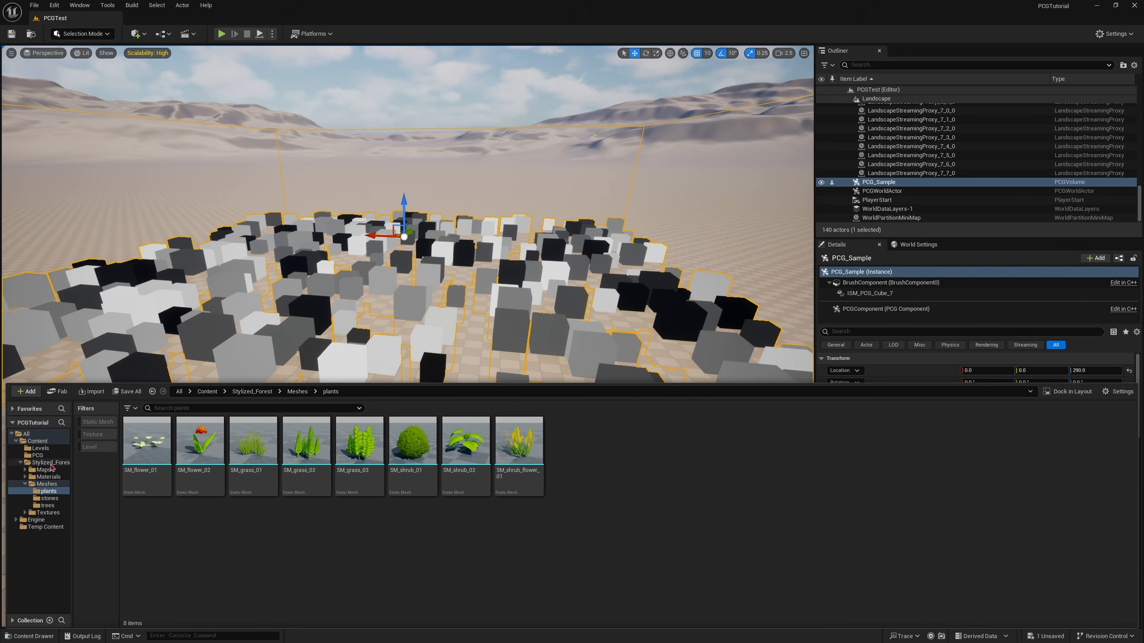
left_click(51, 463)
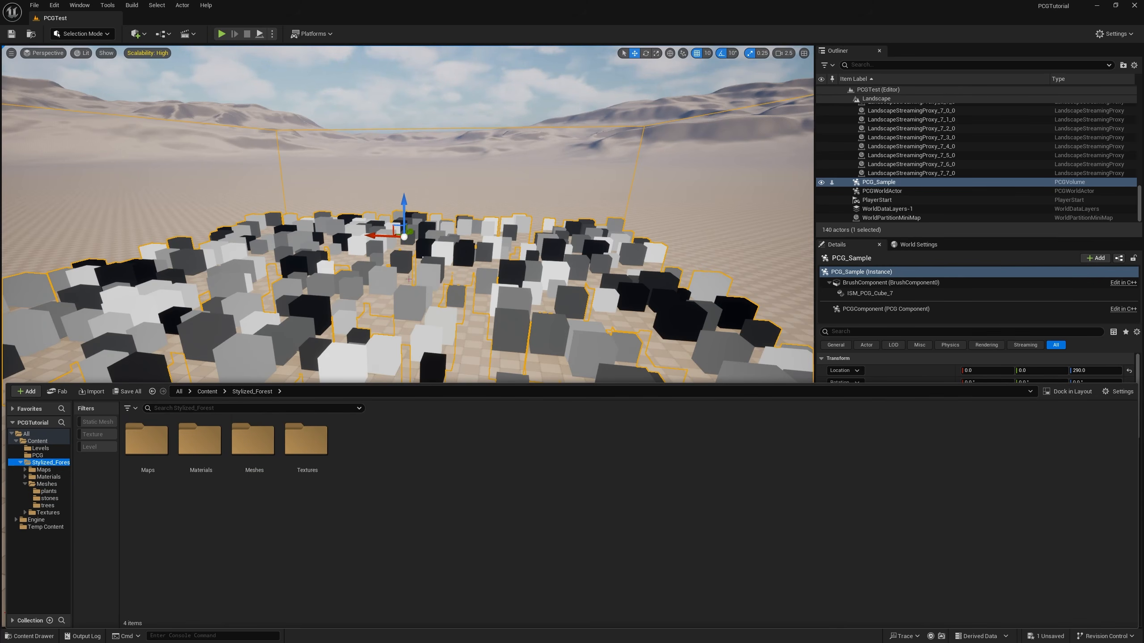
Step: Reopen the PCG_Sample graph from the PCG content folder and maximize its editor window
left_click(38, 455)
double_click(147, 443)
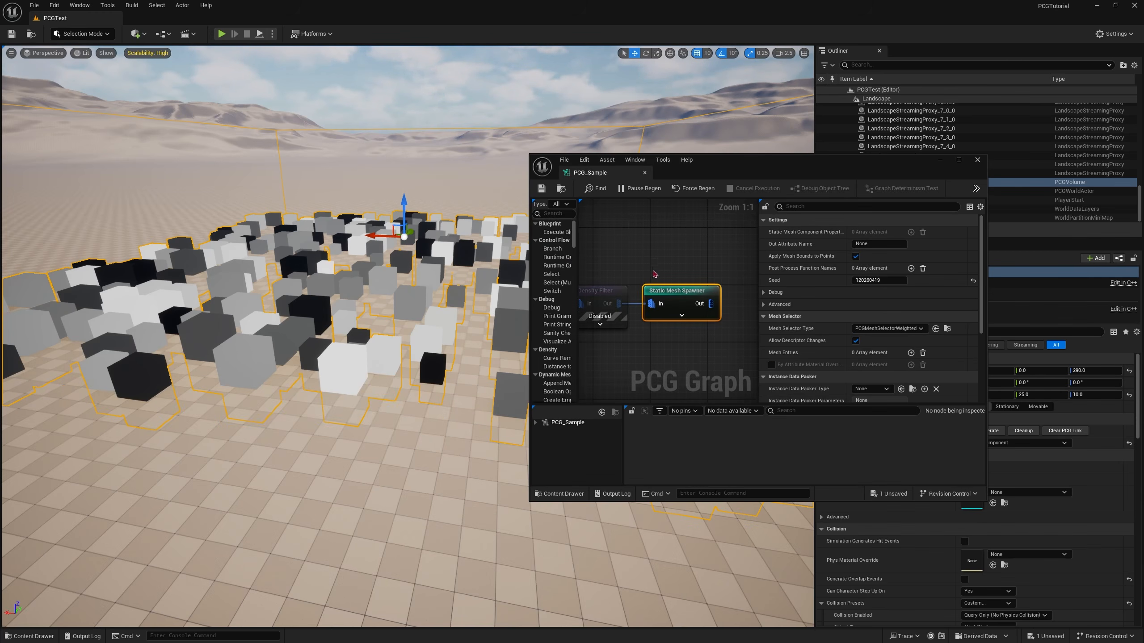
double_click(742, 169)
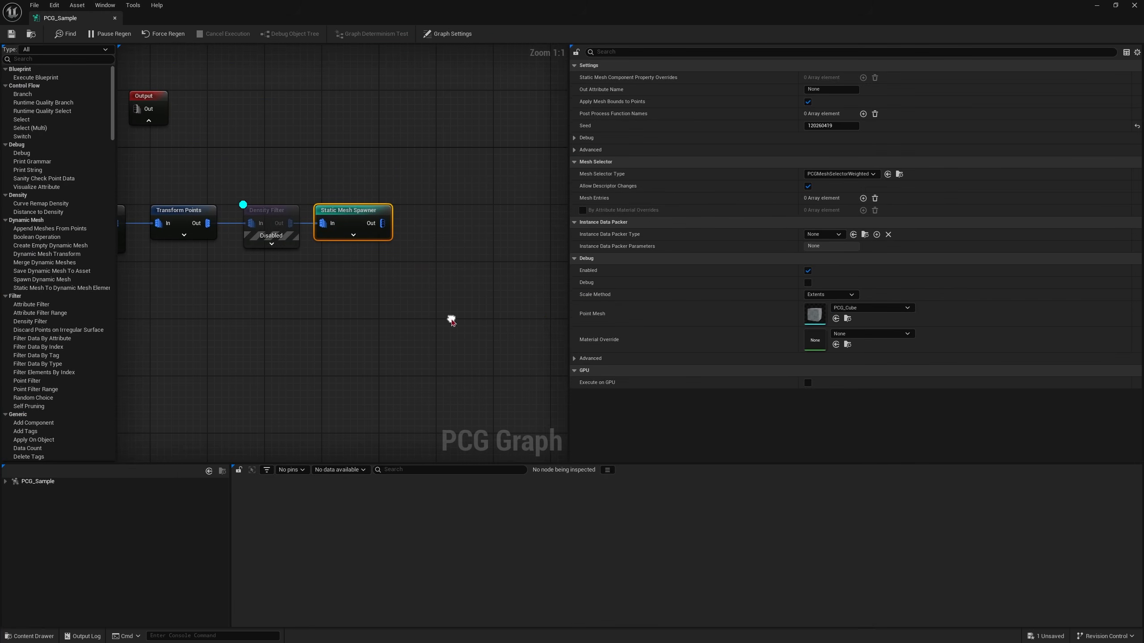
Step: Add one mesh entry to the Static Mesh Spawner and expand its descriptor settings
left_click_drag(361, 191, 454, 256)
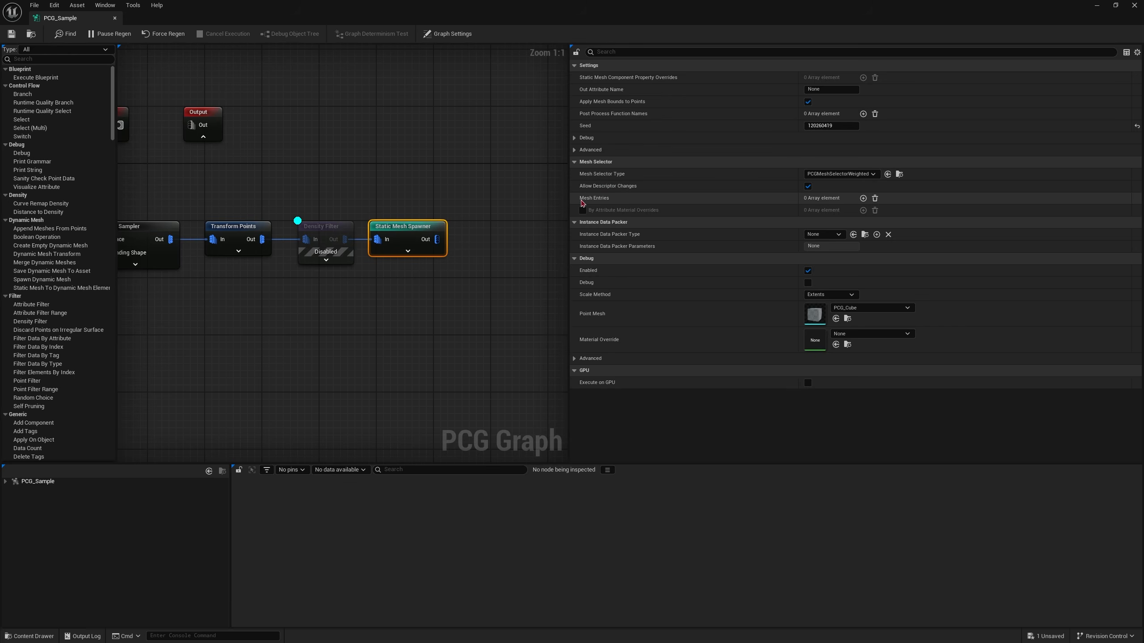
left_click(863, 198)
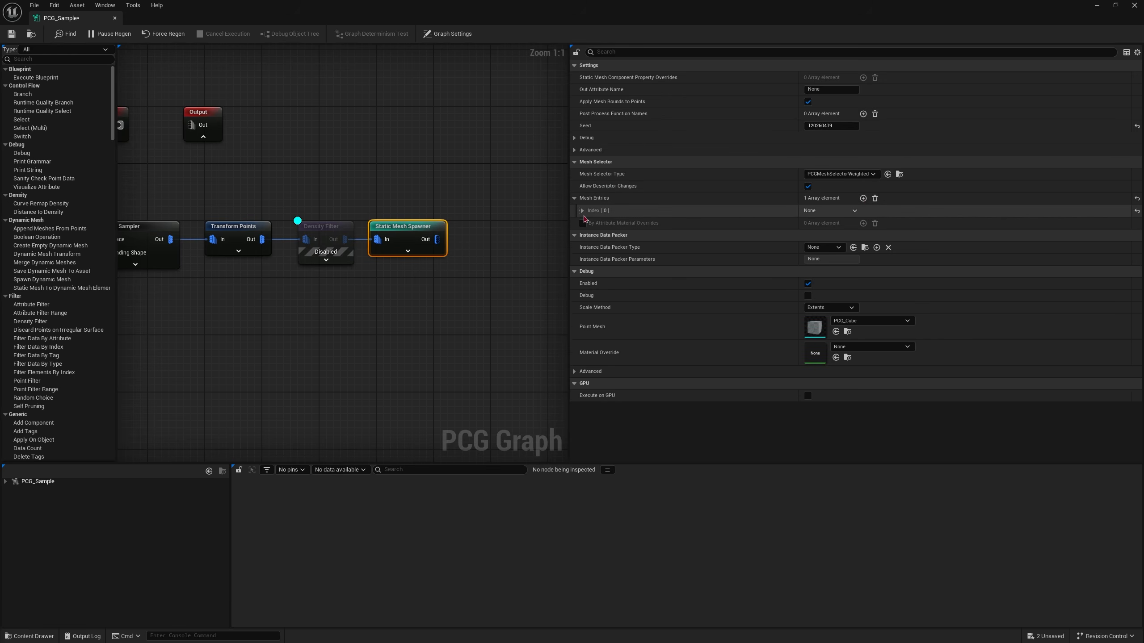
left_click(581, 210)
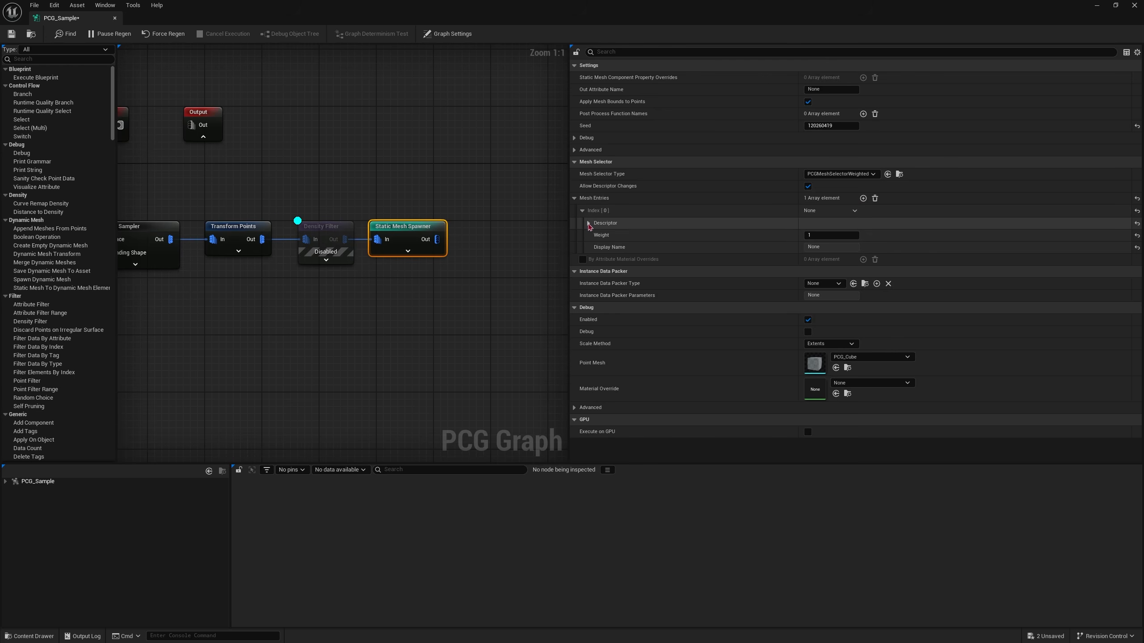
left_click(589, 224)
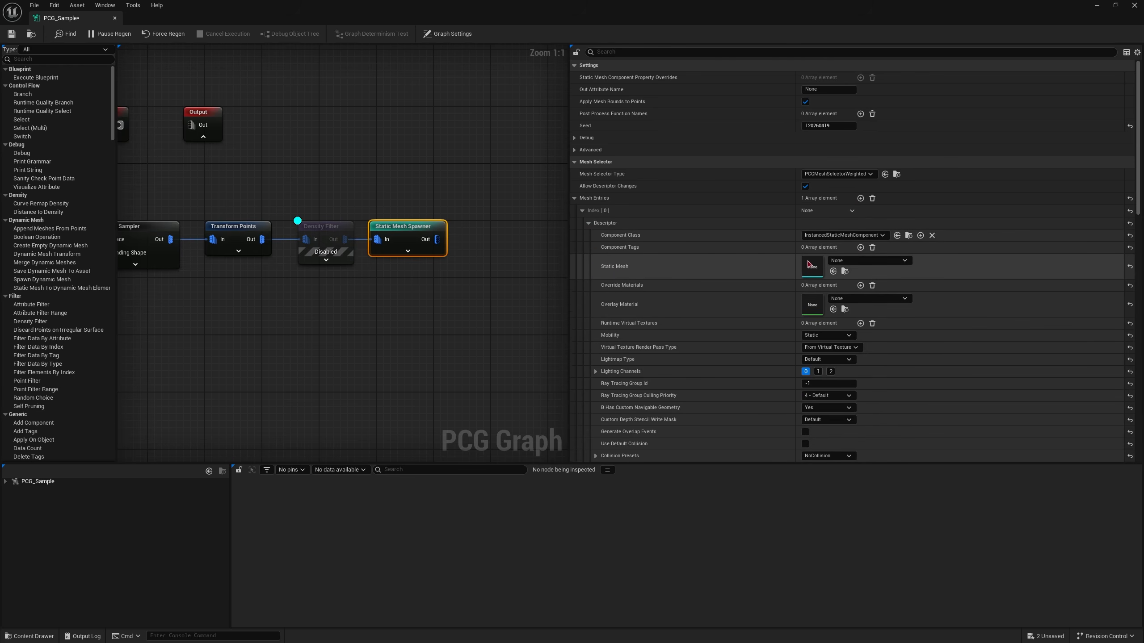
left_click(28, 636)
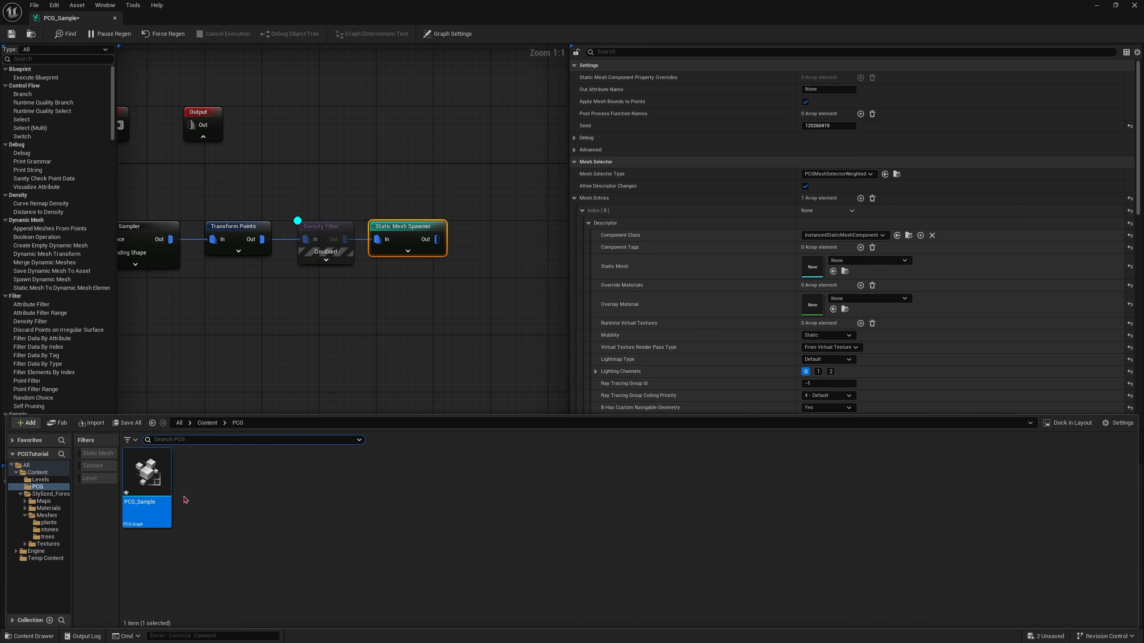
left_click(868, 261)
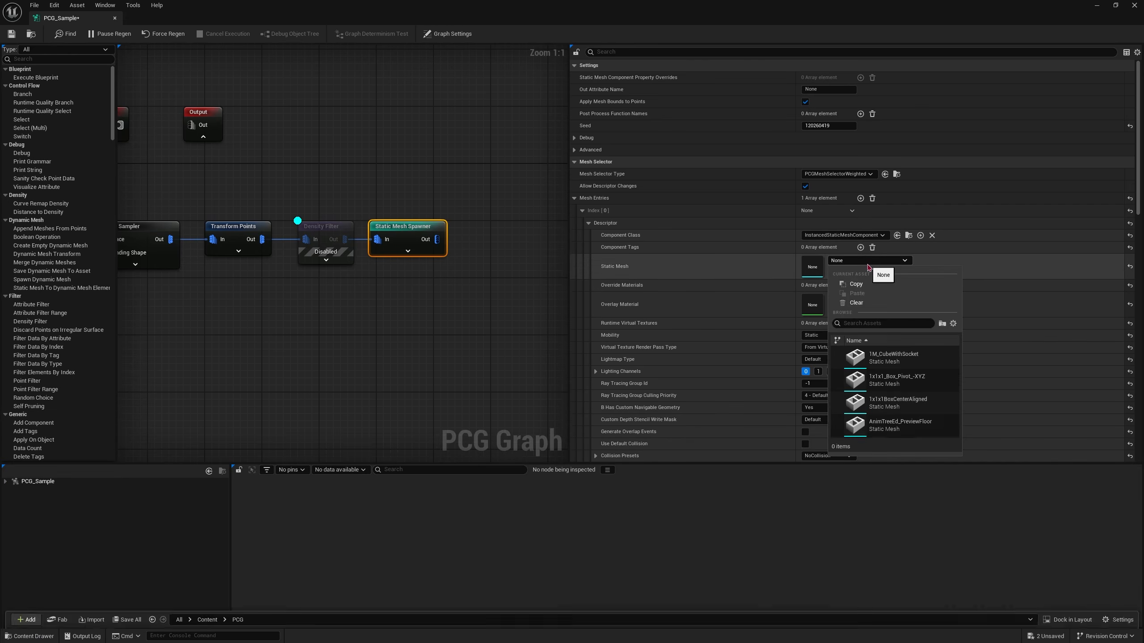
scroll(897, 383, "down", 8)
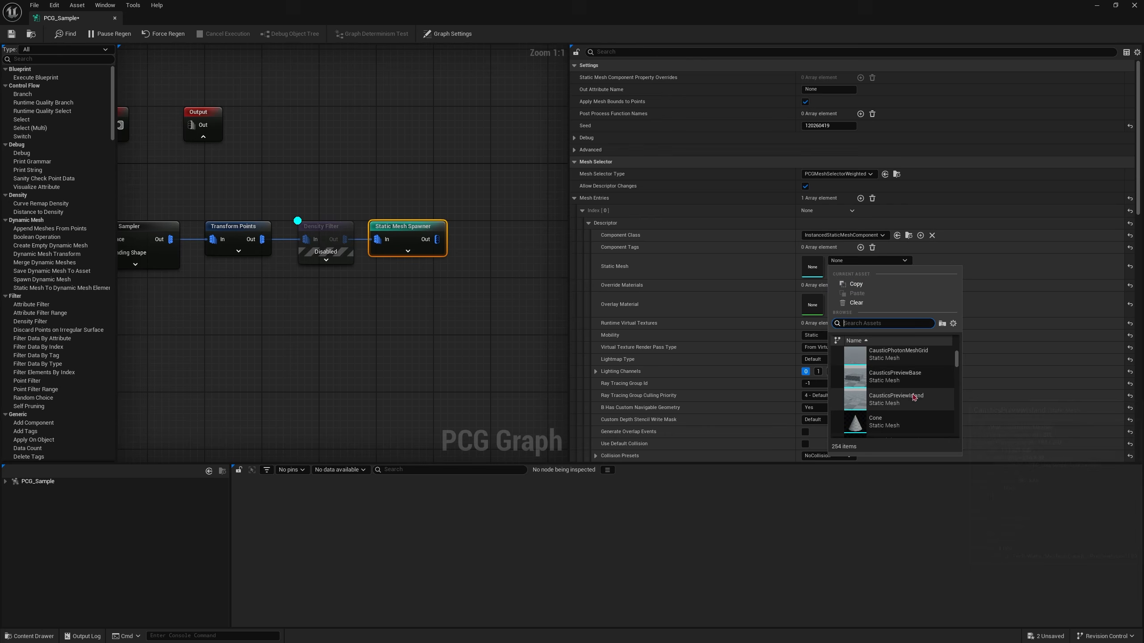
scroll(917, 396, "down", 6)
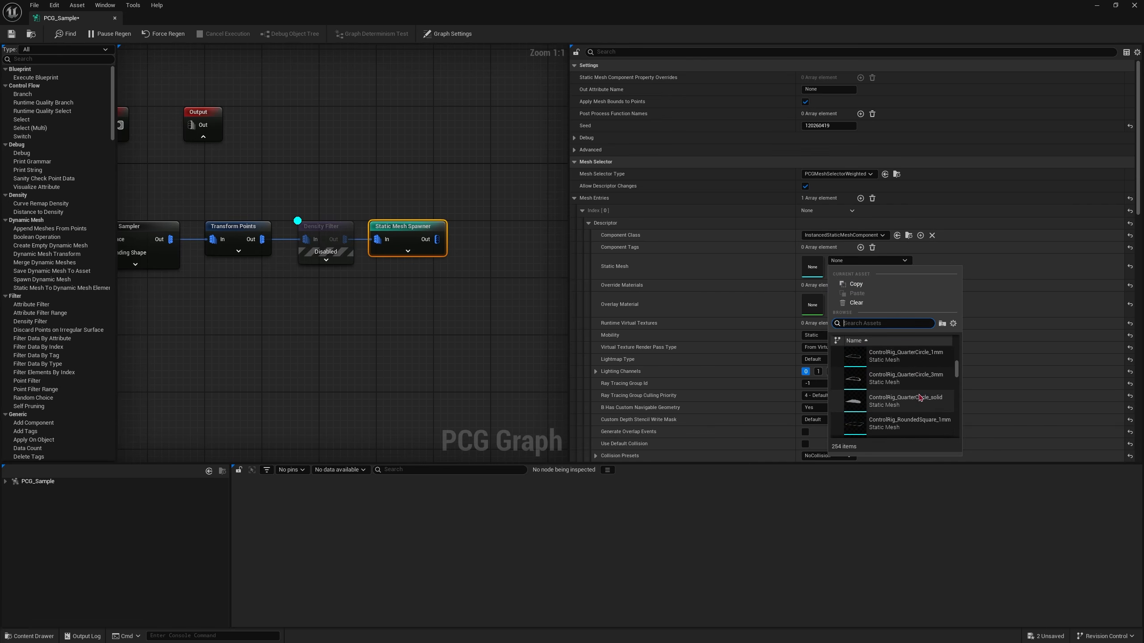
scroll(922, 396, "down", 3)
left_click(225, 378)
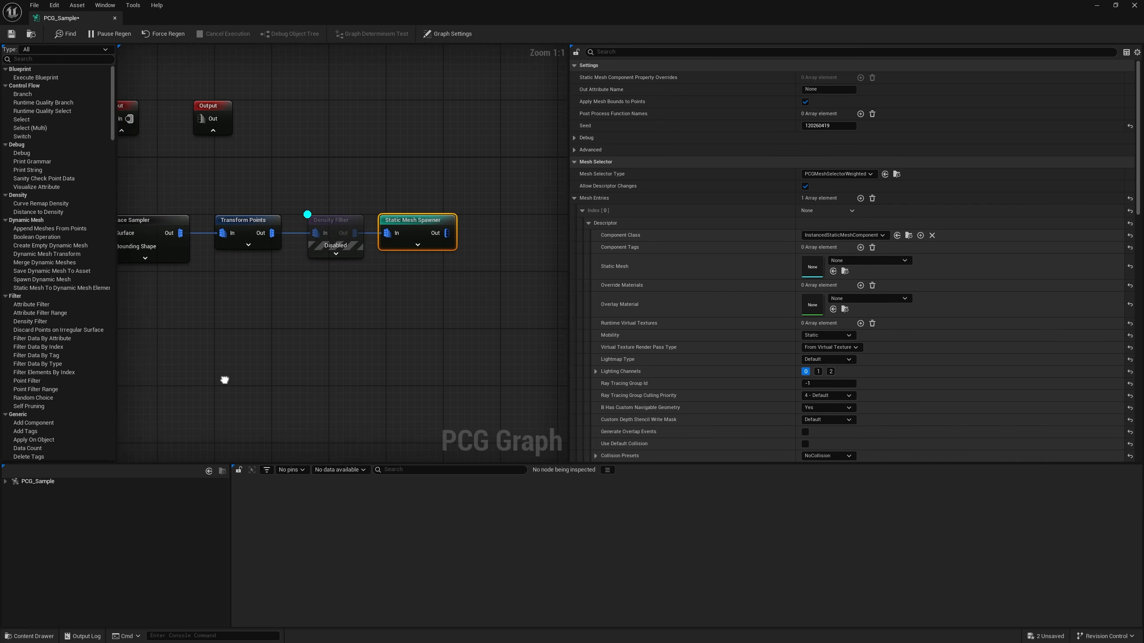
Step: Assign SM_tree_05 from the Stylized_Forest trees folder as the mesh entry's static mesh and save the graph
key("ctrl+space")
left_click(207, 422)
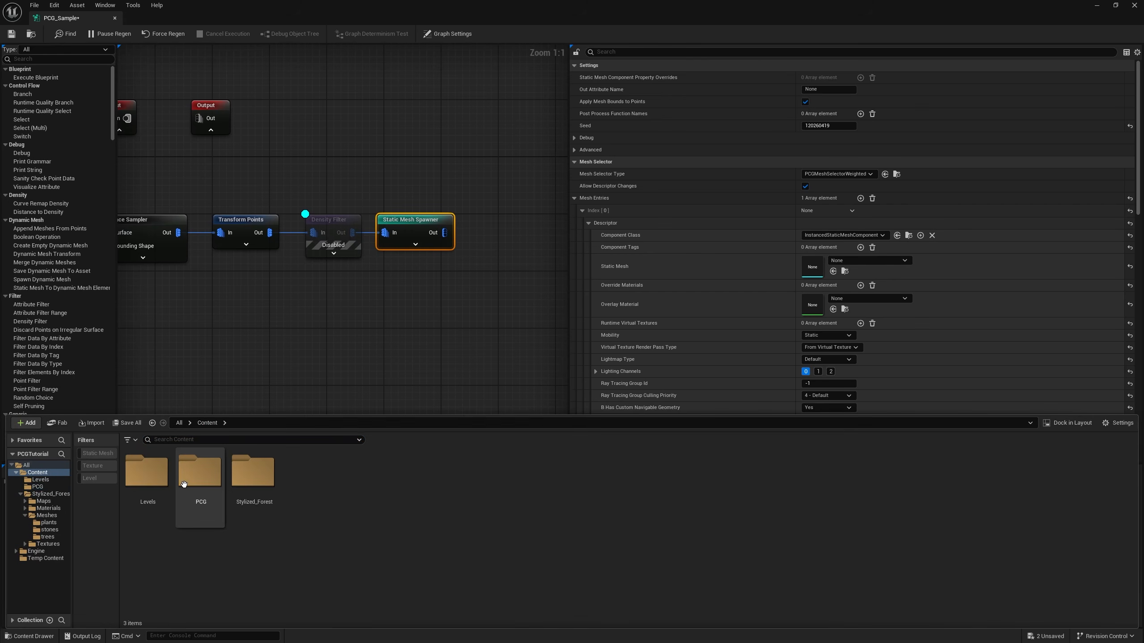
double_click(253, 471)
left_click(246, 475)
double_click(246, 474)
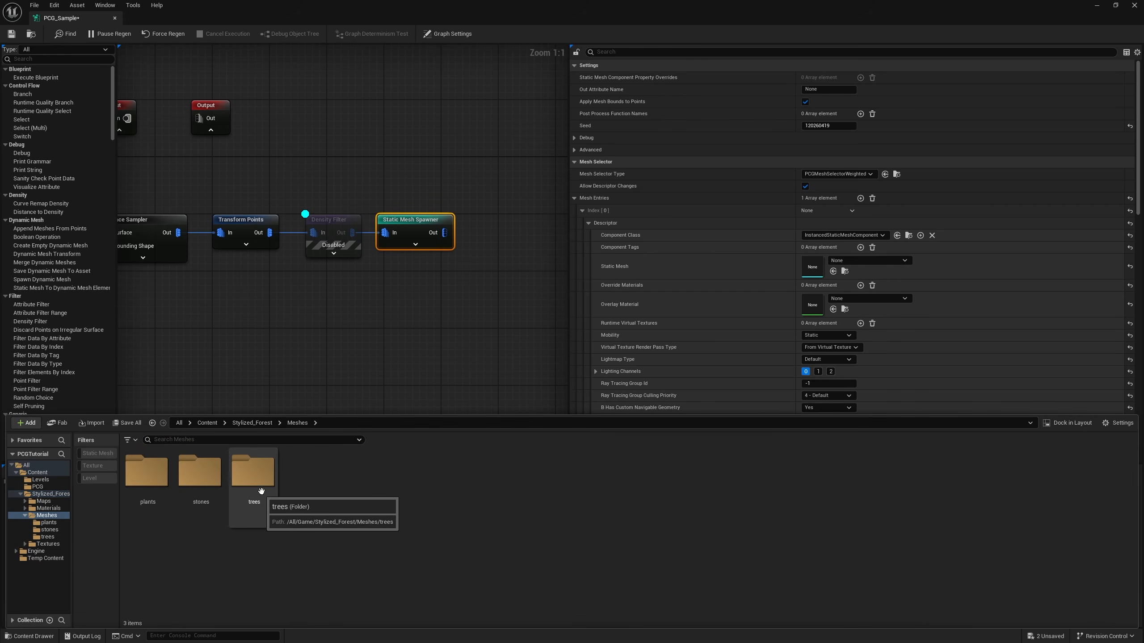
double_click(253, 477)
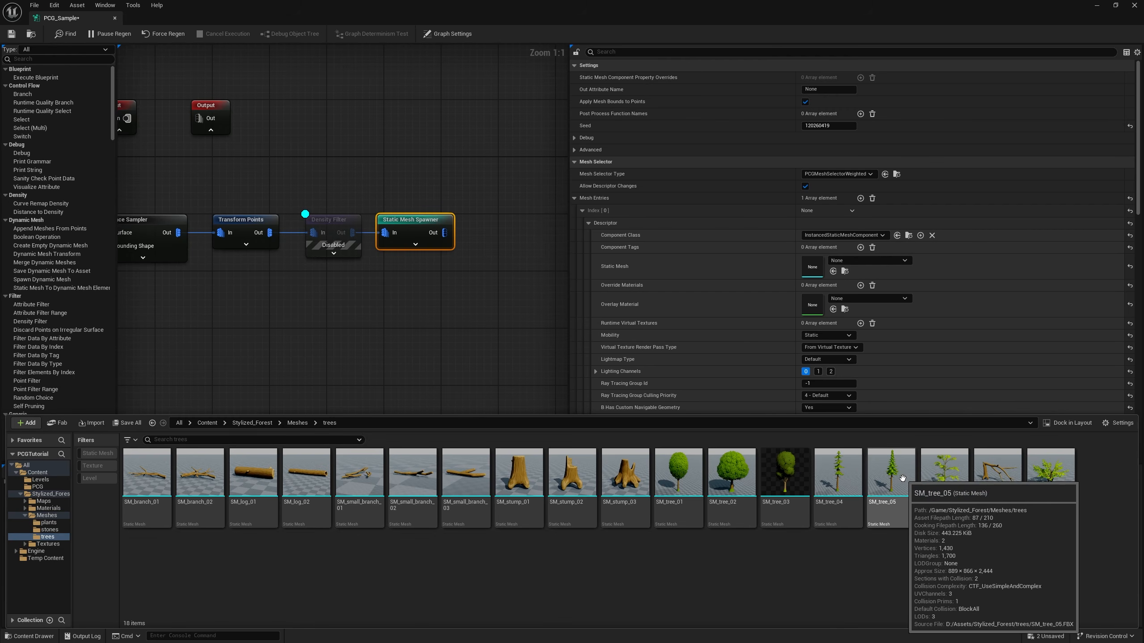
left_click_drag(905, 477, 816, 266)
left_click(11, 34)
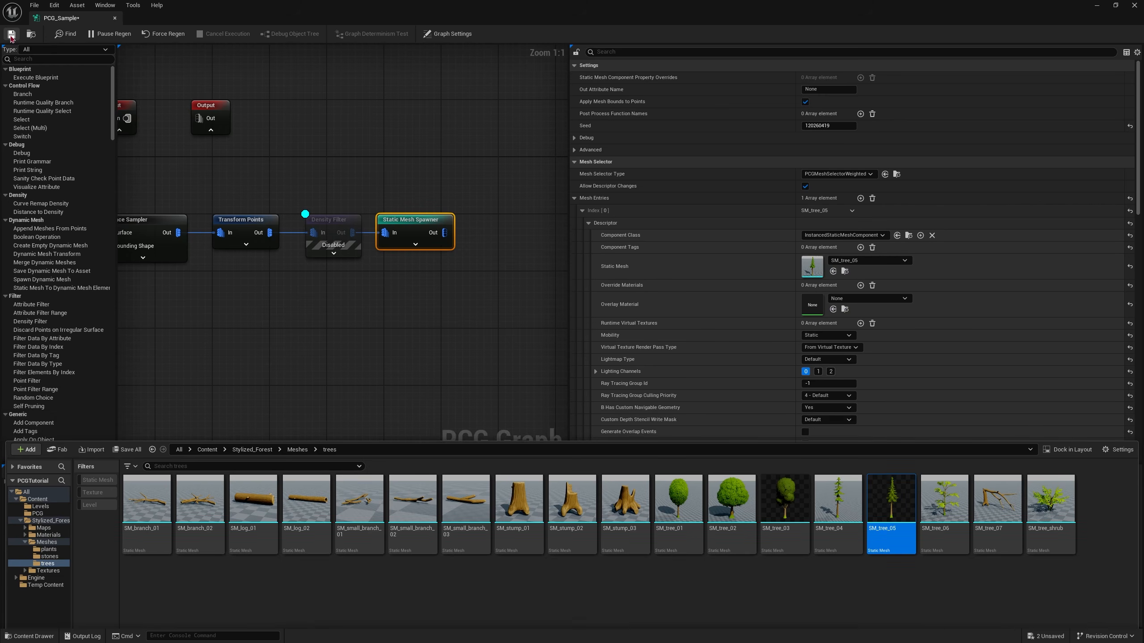
Step: Turn off debug display on the Density Filter, enable it on the Static Mesh Spawner, and restore the graph editor to a smaller window
right_click_drag(281, 126, 453, 143)
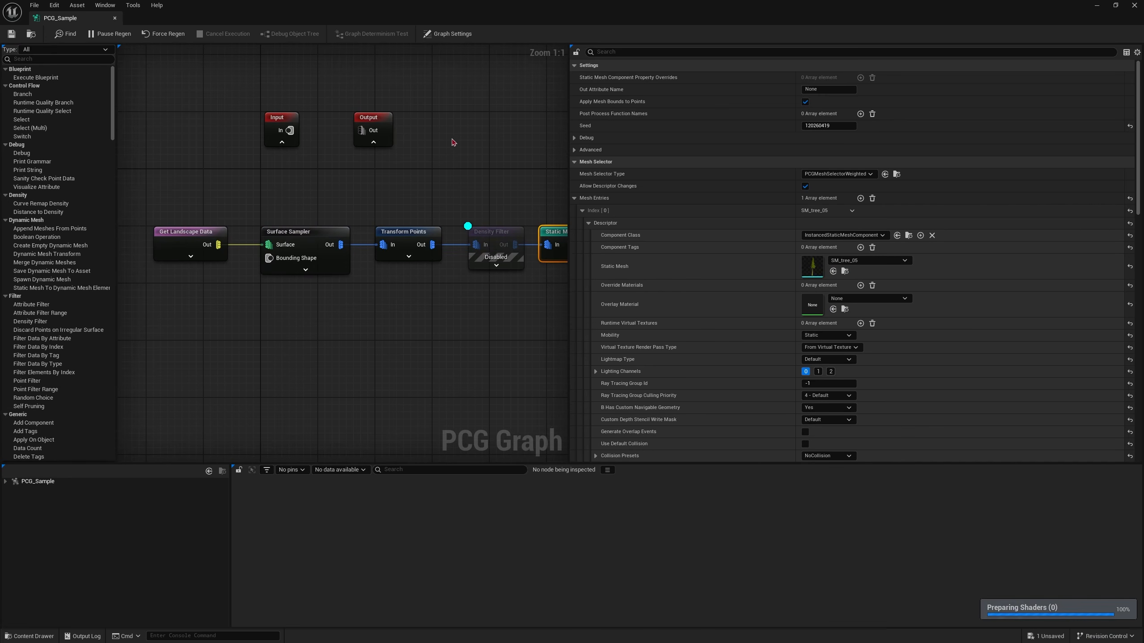
right_click_drag(480, 209, 403, 194)
left_click(416, 232)
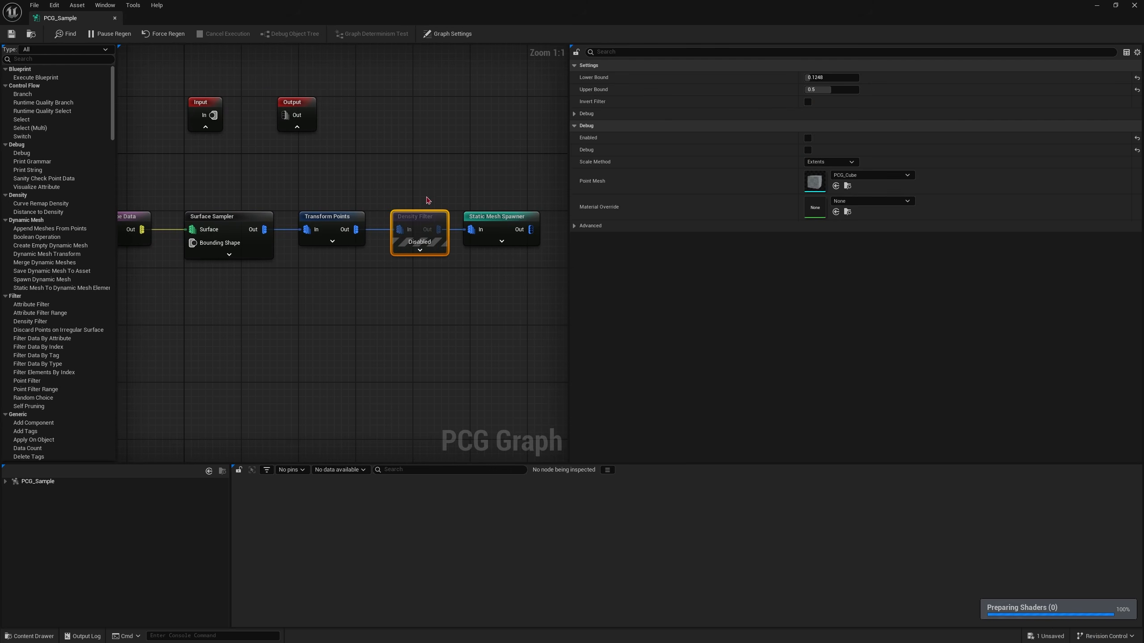
left_click(501, 225)
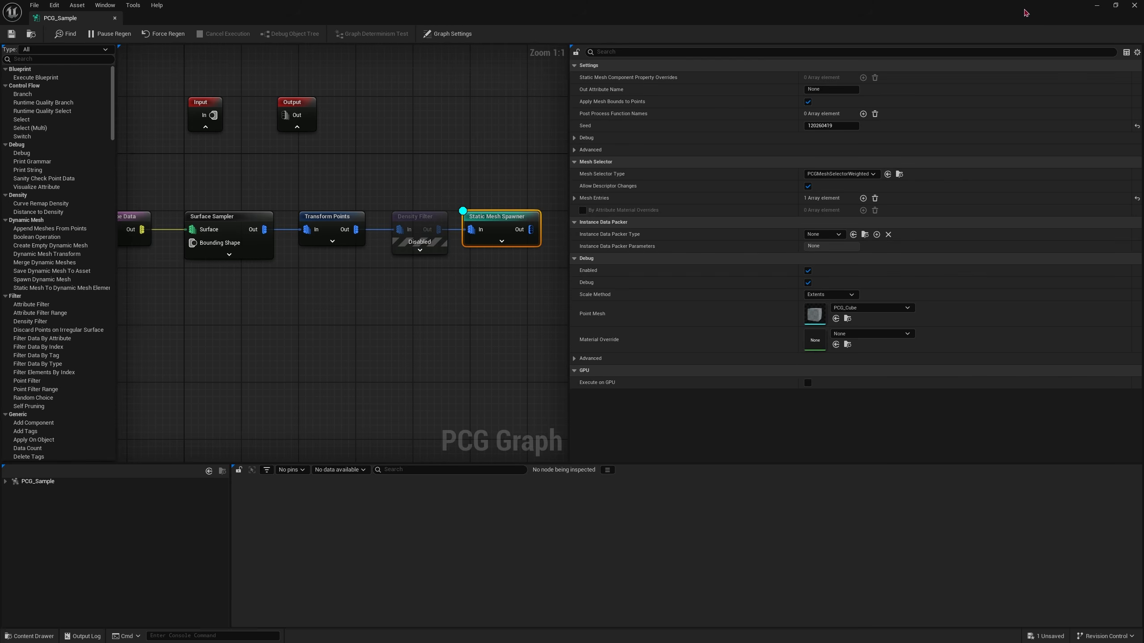
double_click(1012, 16)
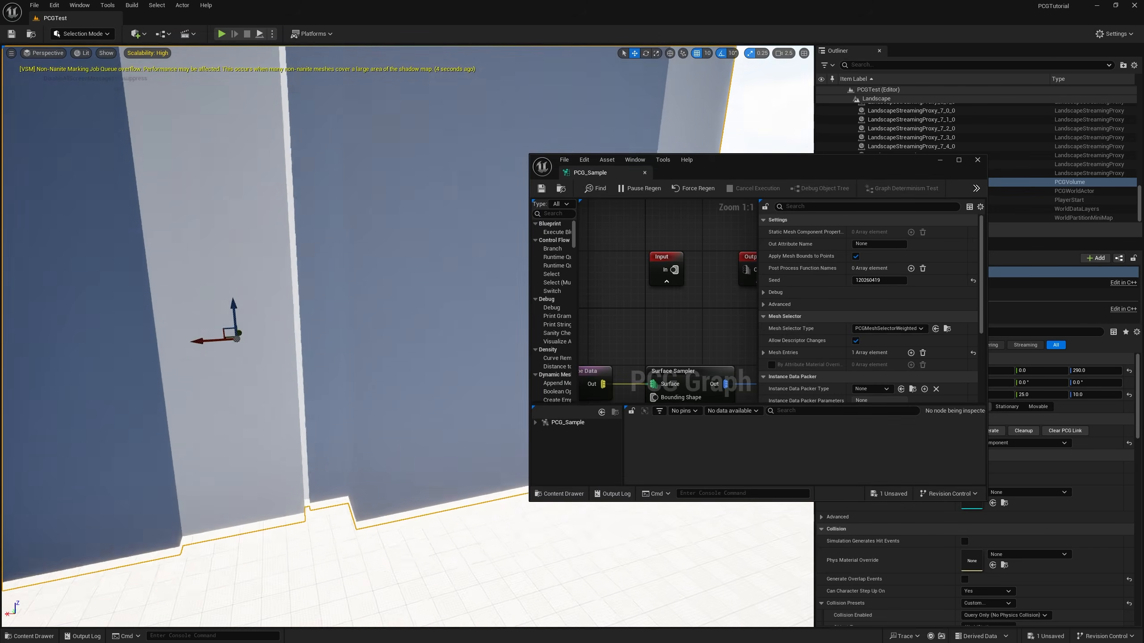
Step: Turn off debug display on the Static Mesh Spawner and view the spawned trees in the level
right_click_drag(270, 315, 126, 307)
right_click_drag(705, 324, 560, 274)
right_click_drag(739, 306, 617, 268)
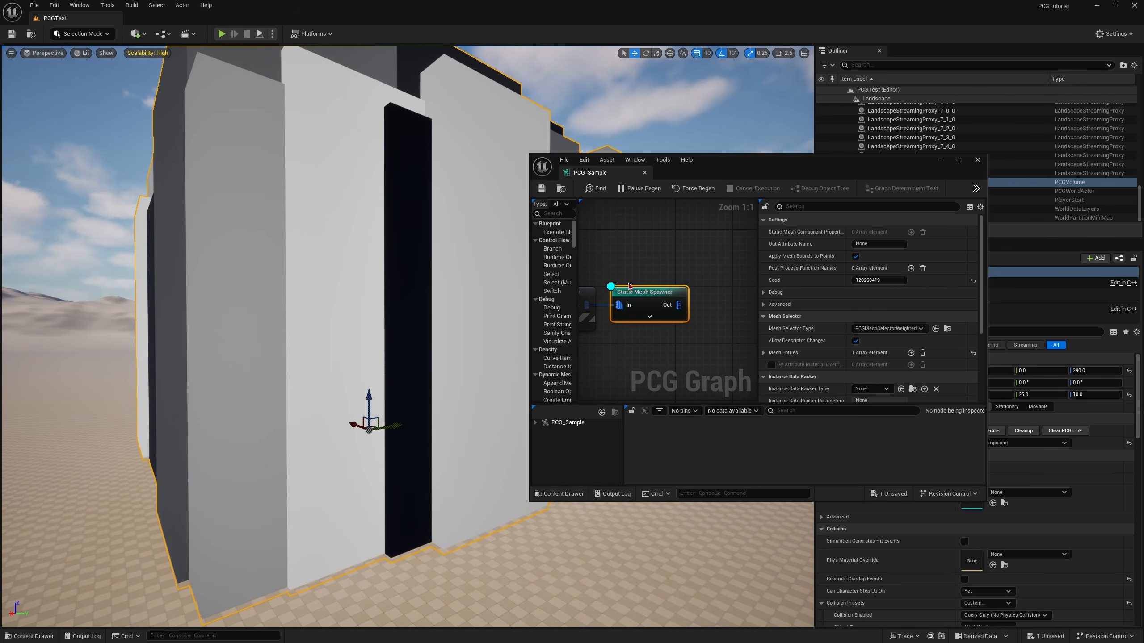
key("d")
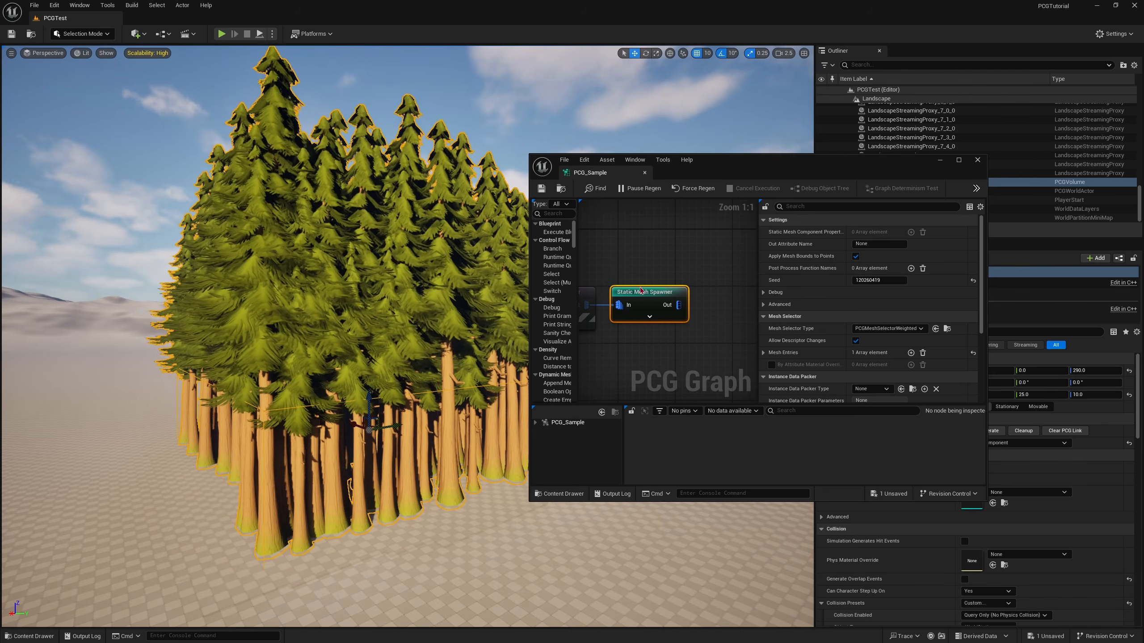
mouse_move(346, 361)
right_mouse_down()
mouse_move(333, 354)
mouse_move(360, 346)
right_mouse_up()
key("s")
key("w")
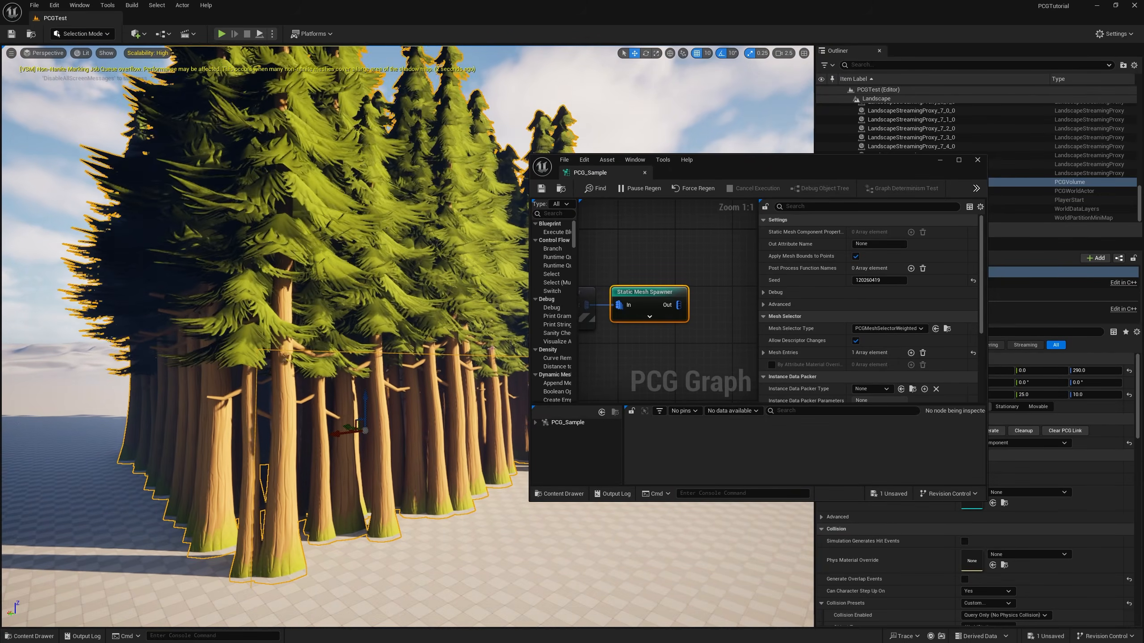
Step: Move the PCG graph window away from the trees in the viewport and widen it
right_click_drag(694, 337, 716, 341)
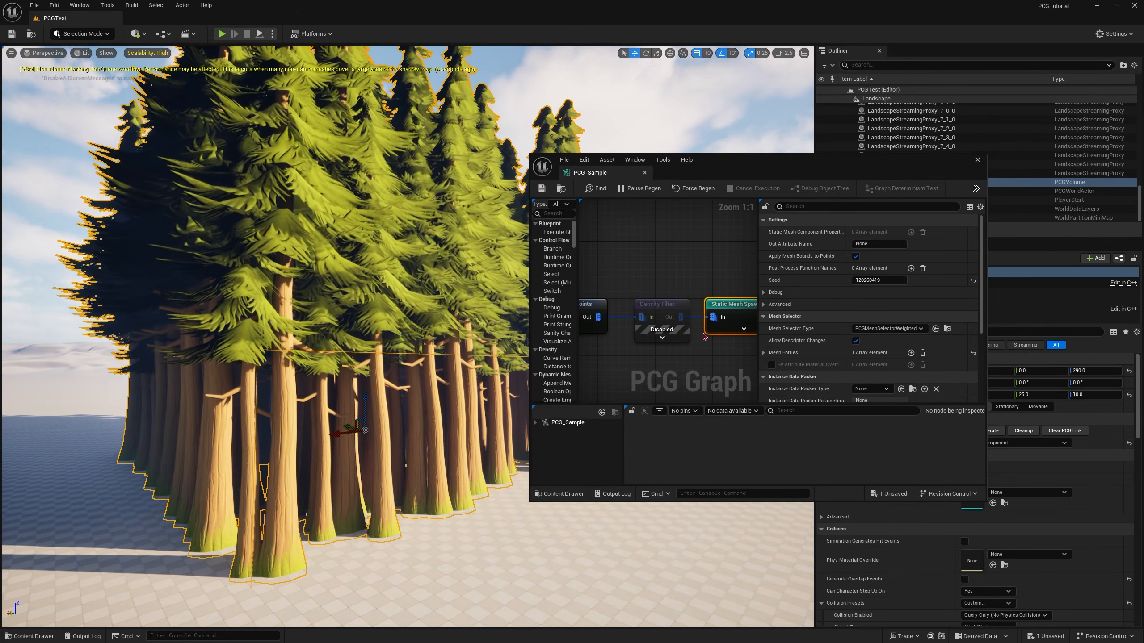
left_click_drag(710, 175, 851, 256)
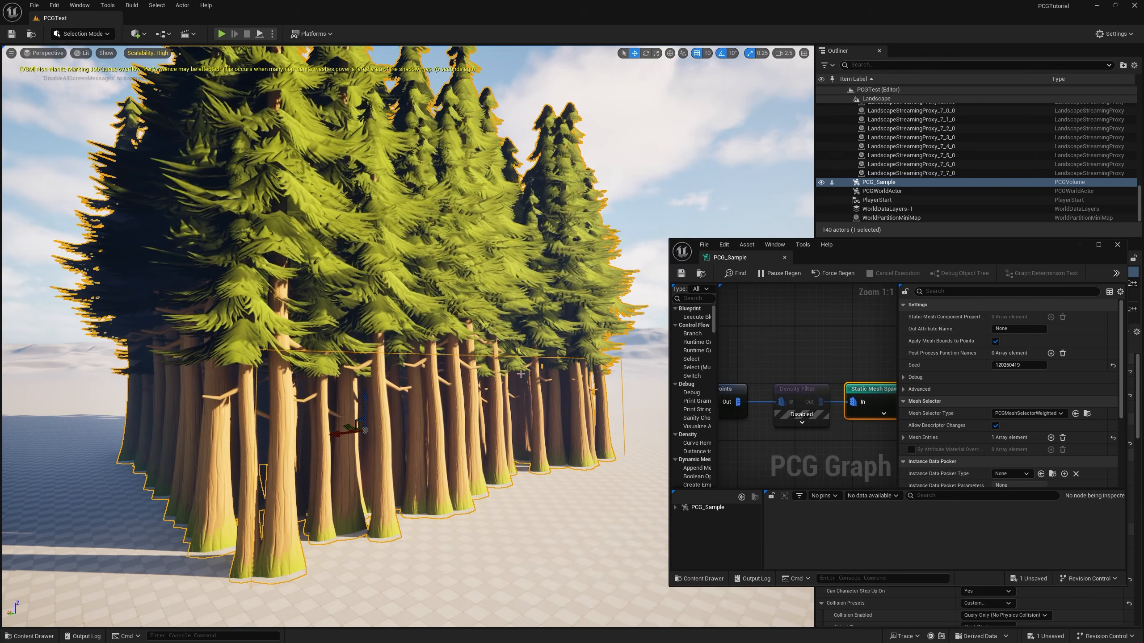
right_click_drag(751, 431, 886, 416)
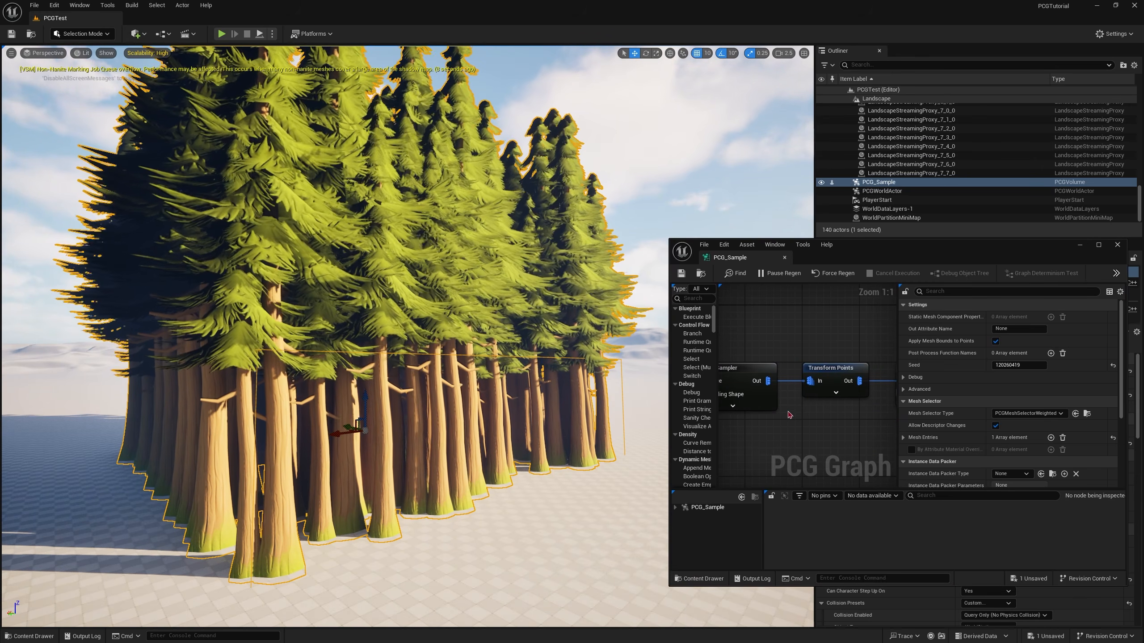
left_click_drag(670, 424, 617, 424)
Step: Set the Surface Sampler's Points Per Squared Meter to 0.01
left_click(698, 374)
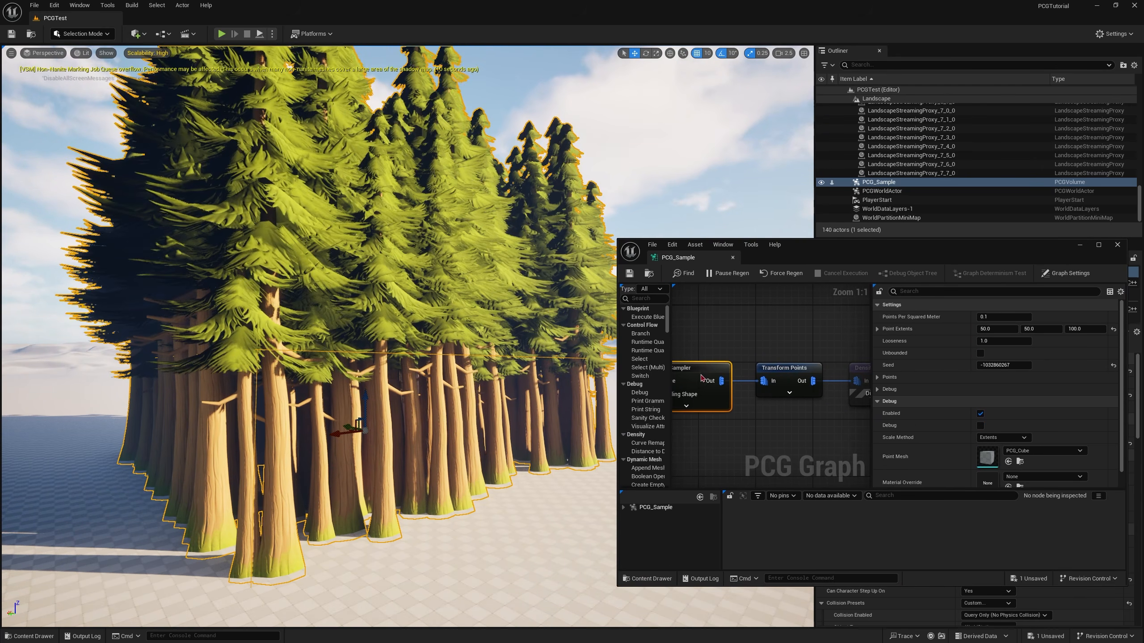
right_click_drag(718, 418, 807, 430)
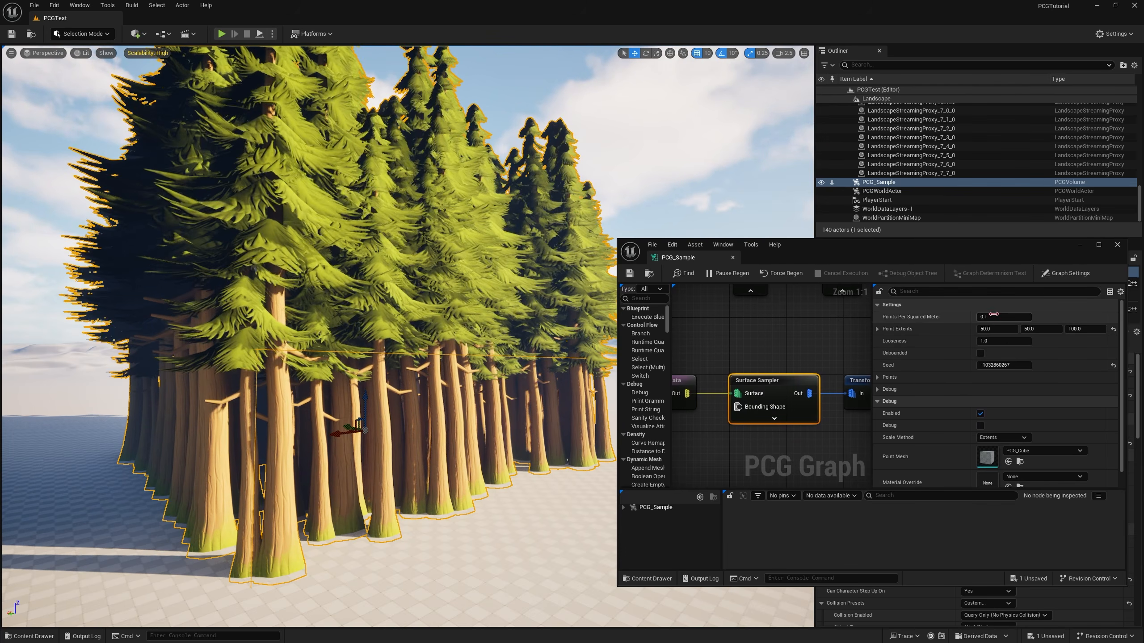
left_click(1002, 329)
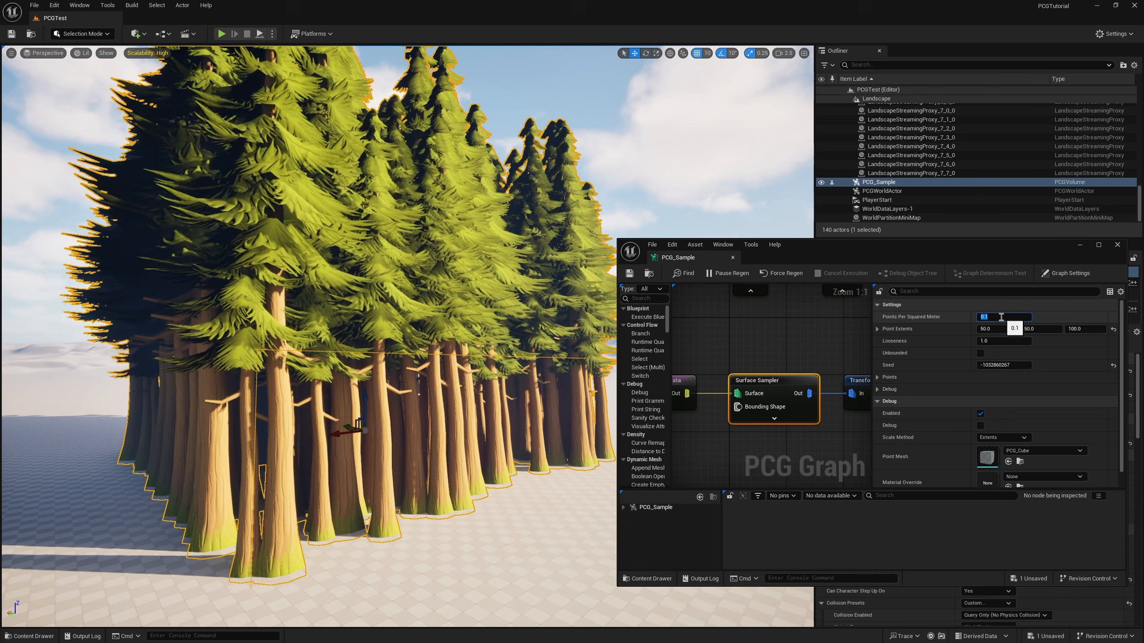
left_click(1000, 317)
type("0.01")
key("Return")
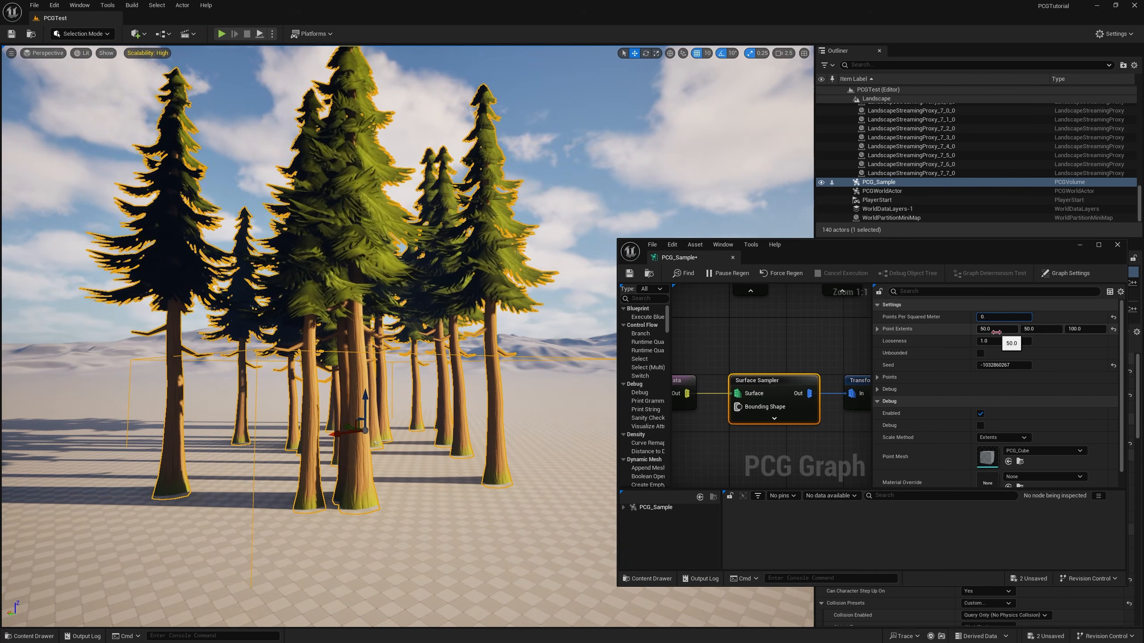
Step: Set the Surface Sampler's Points Per Squared Meter to 0.05
type("5")
key("Return")
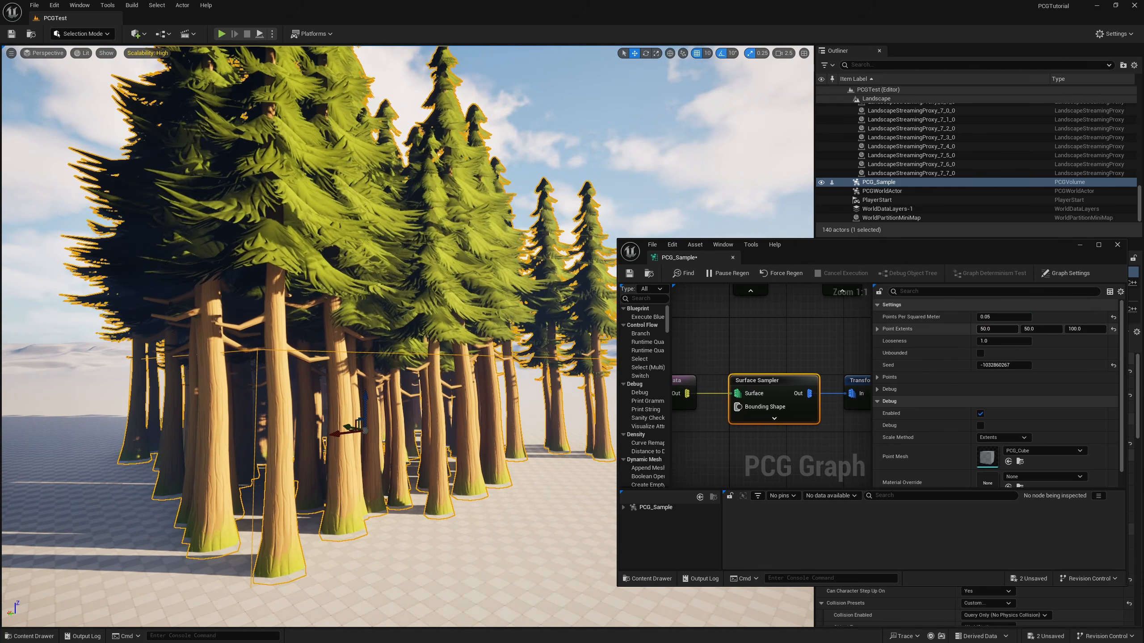
Step: Try Point Extents of about 68 and 54 for X and Y on the Surface Sampler, and undo the changes
left_click_drag(997, 329, 1064, 332)
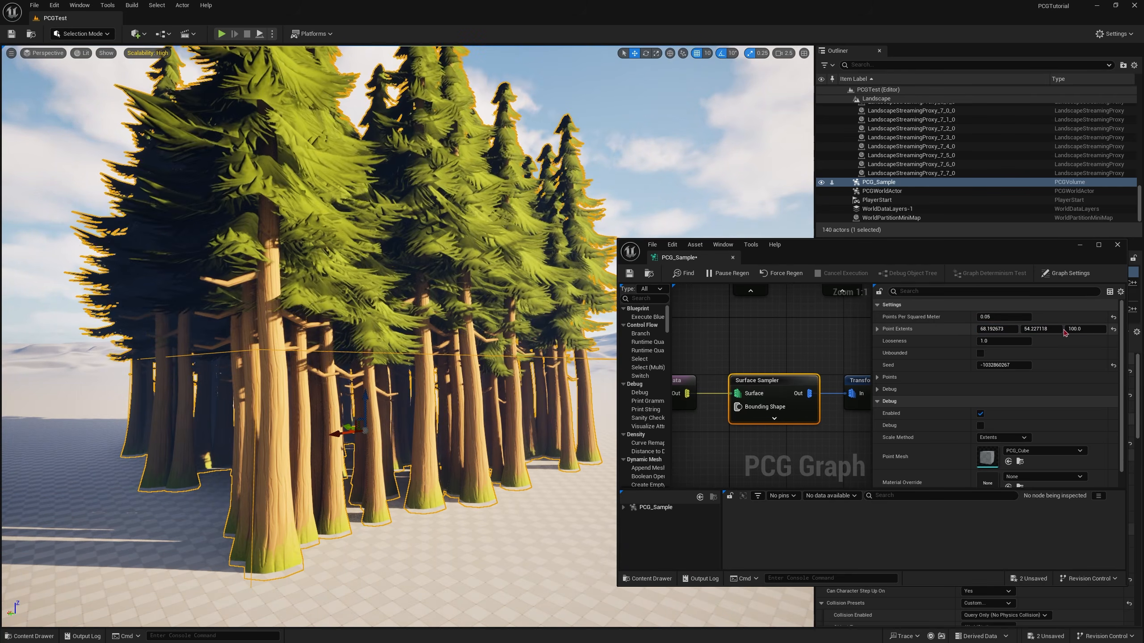
left_click(822, 365)
key("ctrl+z")
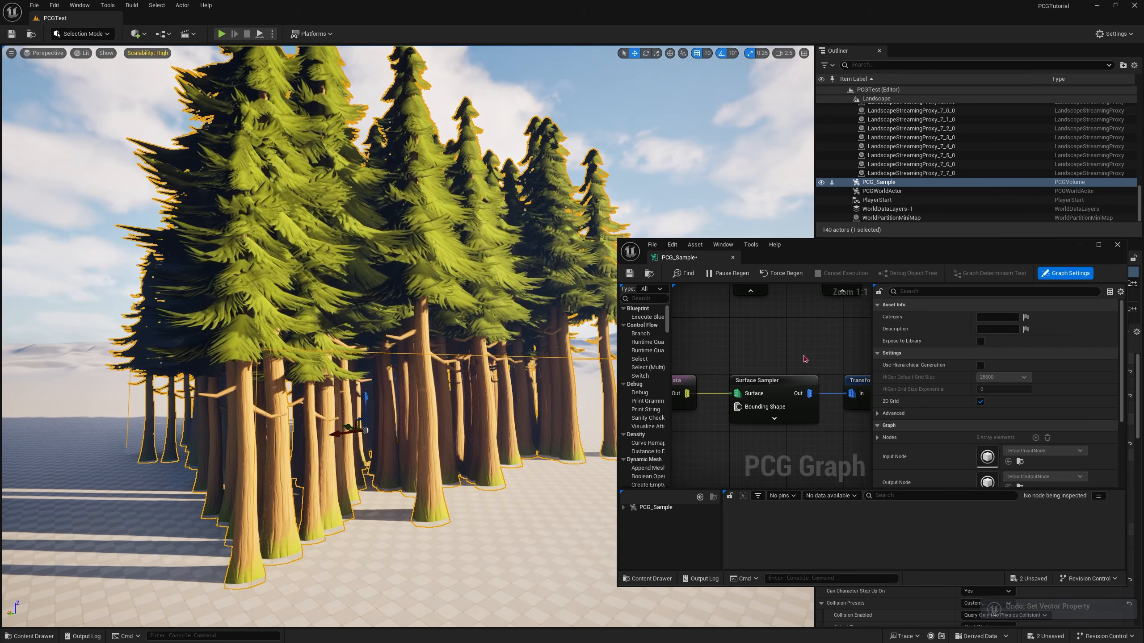
key("ctrl+z")
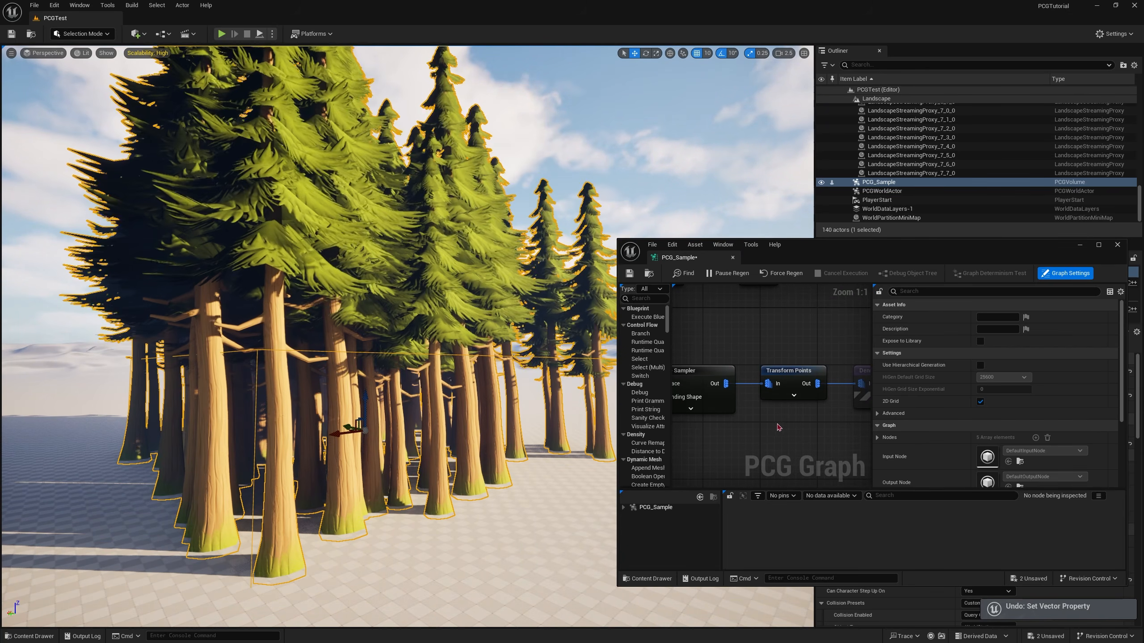
Step: Set the Transform Points node's Scale Min to 0.5 on all axes
right_click_drag(788, 414, 701, 412)
left_click(702, 374)
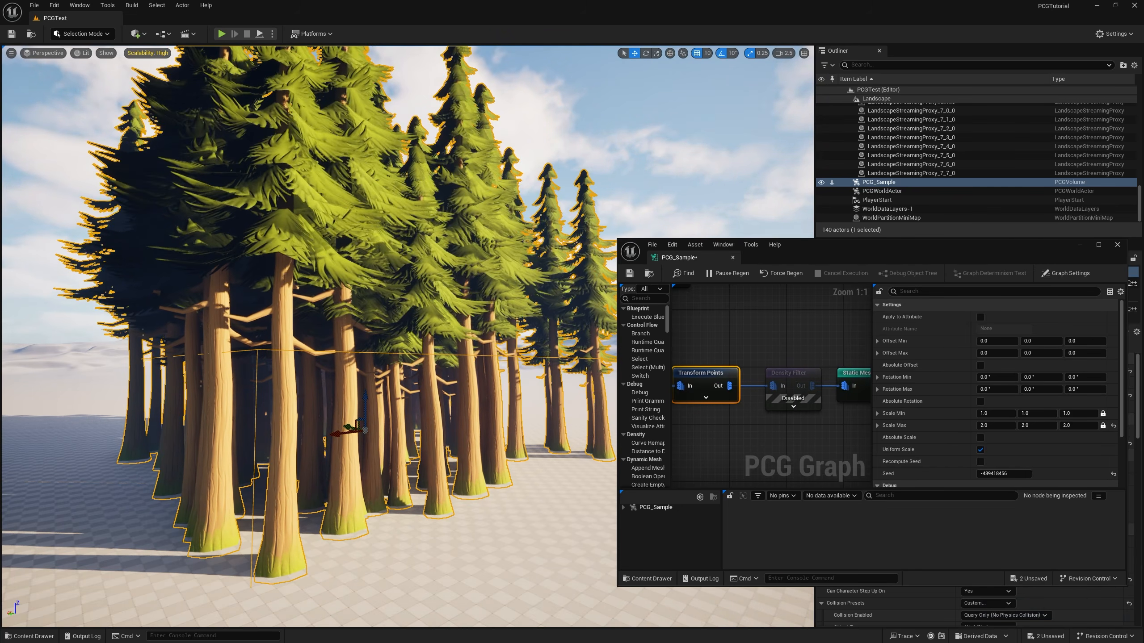
right_click_drag(509, 351, 439, 280)
key("s")
key("w")
key("s")
key("w")
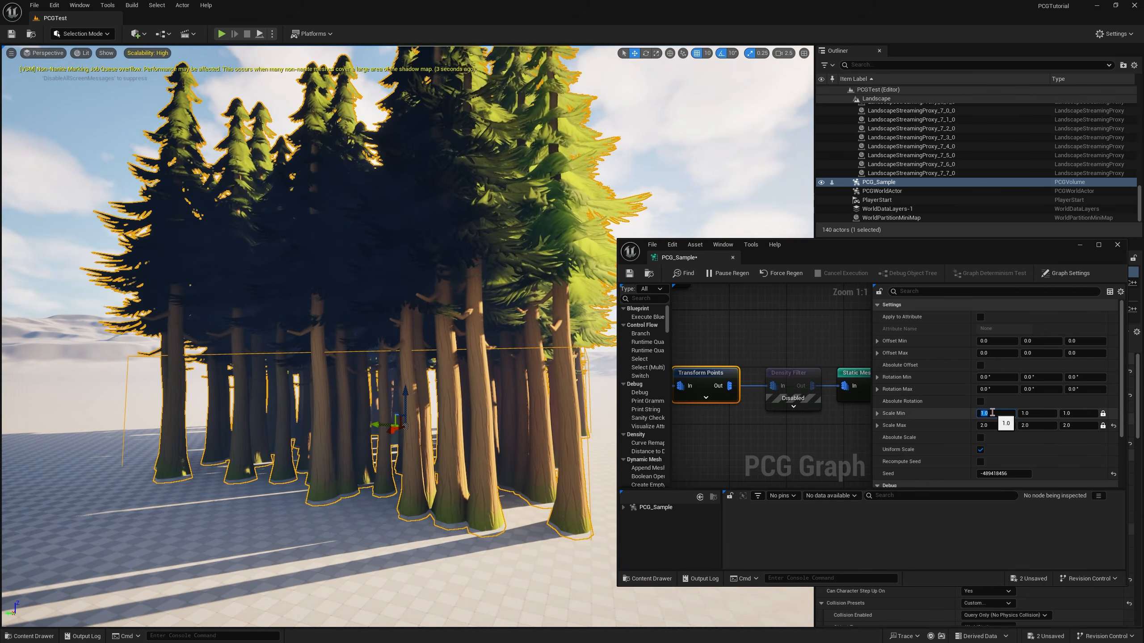
left_click(992, 413)
type("0.5")
key("Tab")
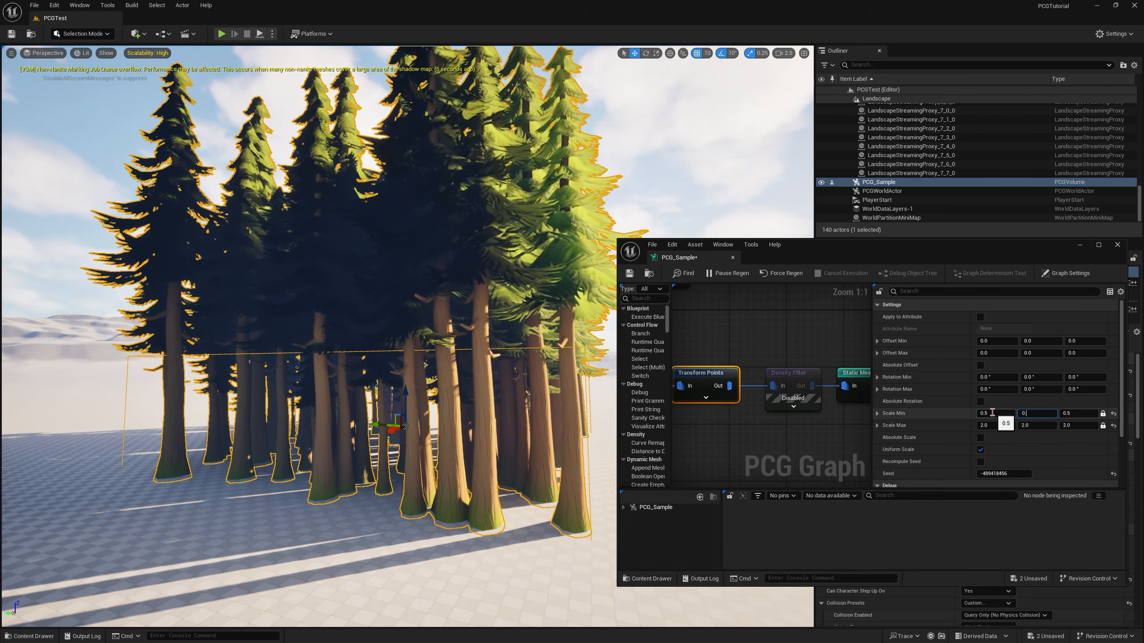
Step: Set the Transform Points node's Scale Max to 1.0 on all axes and view the resized trees
key("w")
right_click_drag(450, 288, 451, 289)
key("s")
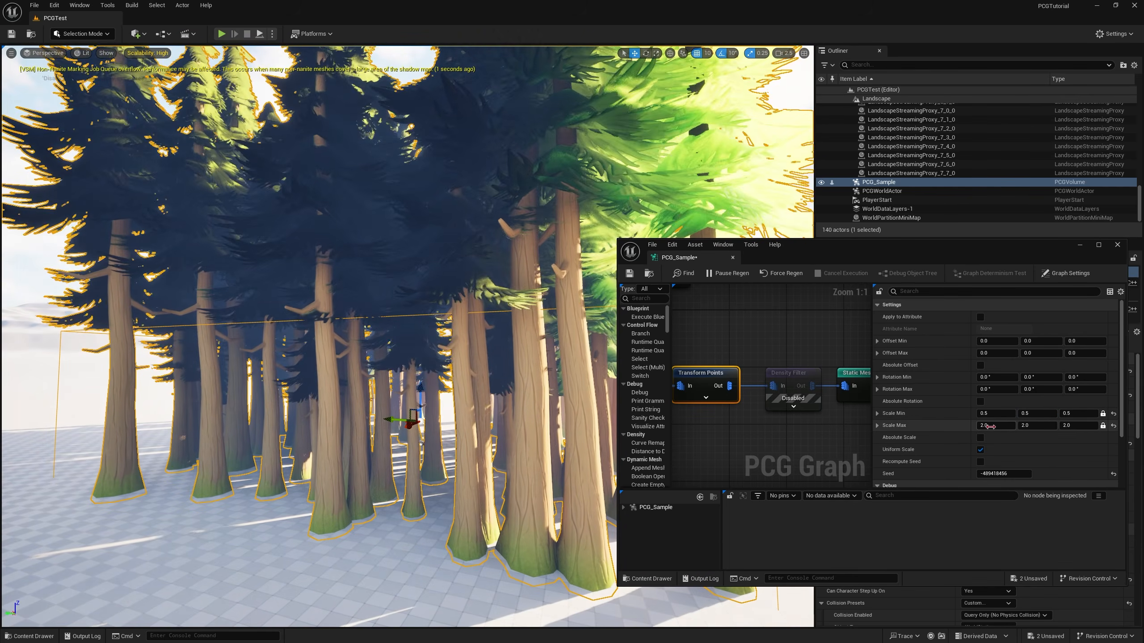
left_click(995, 425)
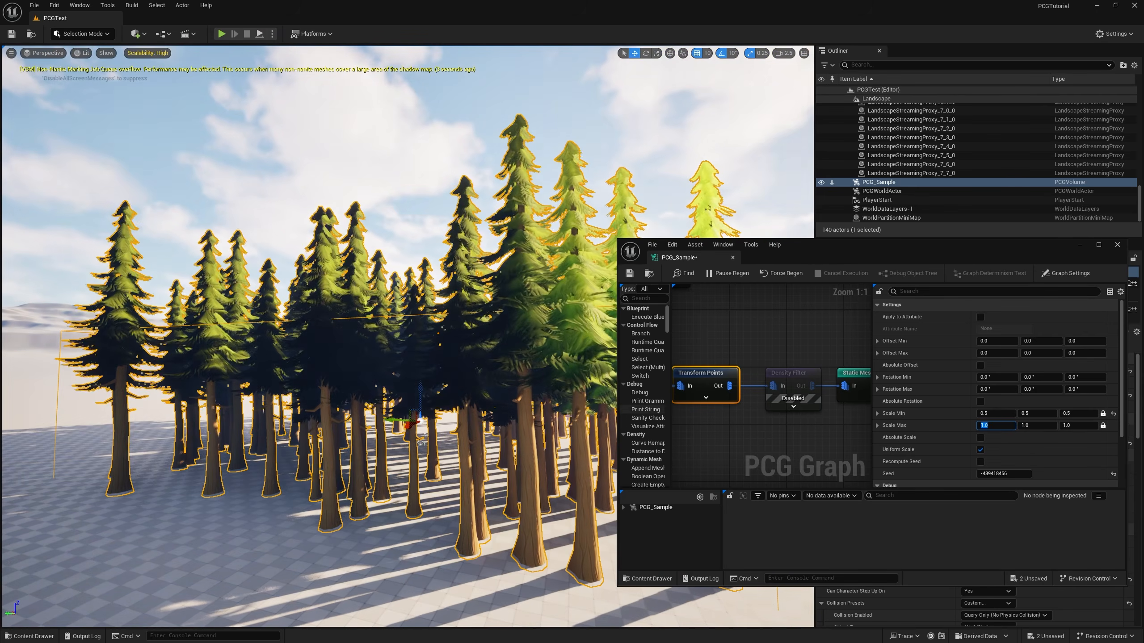
key("w")
right_click_drag(531, 361, 603, 346)
Step: Re-enable the disabled Density Filter node in the graph
right_click_drag(701, 397, 656, 390)
left_click(745, 371)
key("s")
right_click_drag(461, 404, 491, 396)
key("w")
key("d")
key("e")
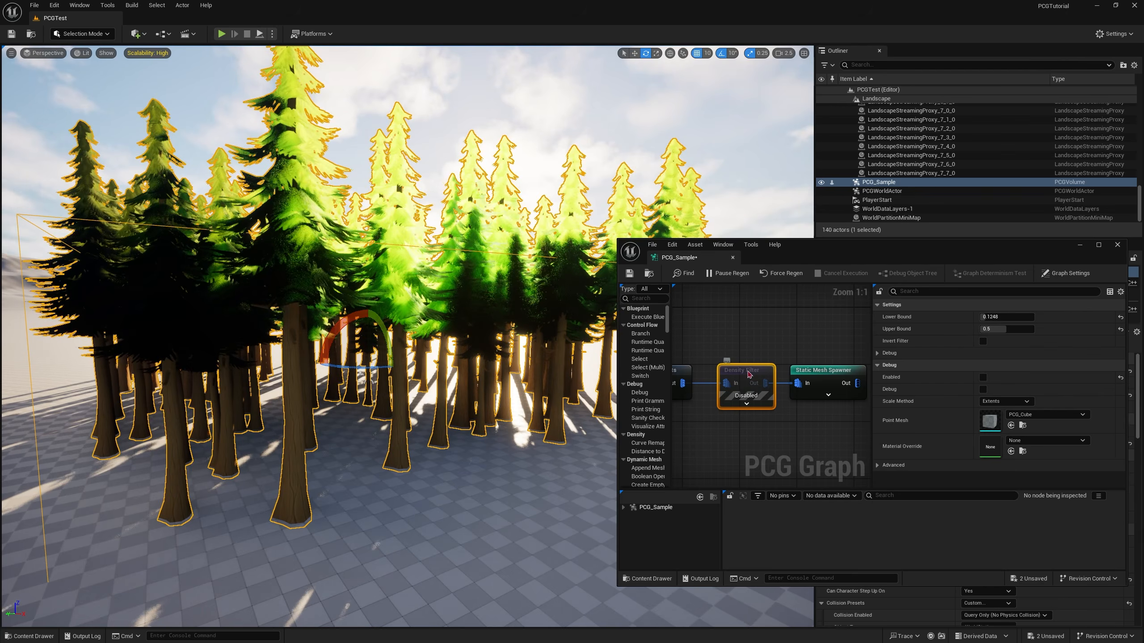
key("e")
right_click_drag(491, 396, 505, 392)
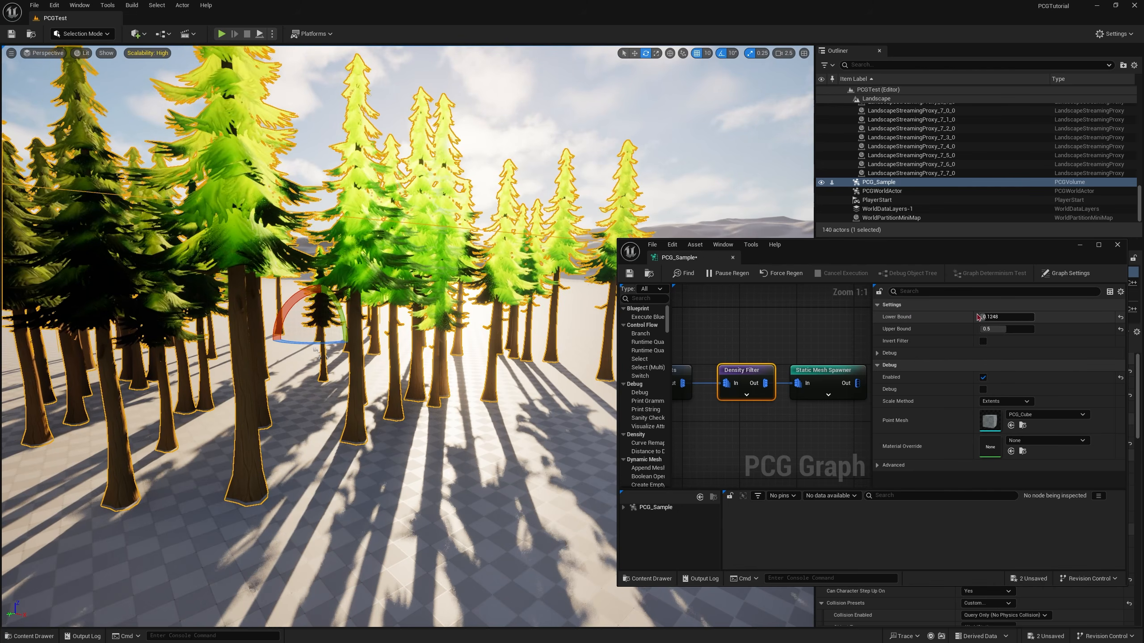
Step: Set the Density Filter's Lower Bound to 0.0, and try Invert Filter before turning it back off
left_click(1120, 317)
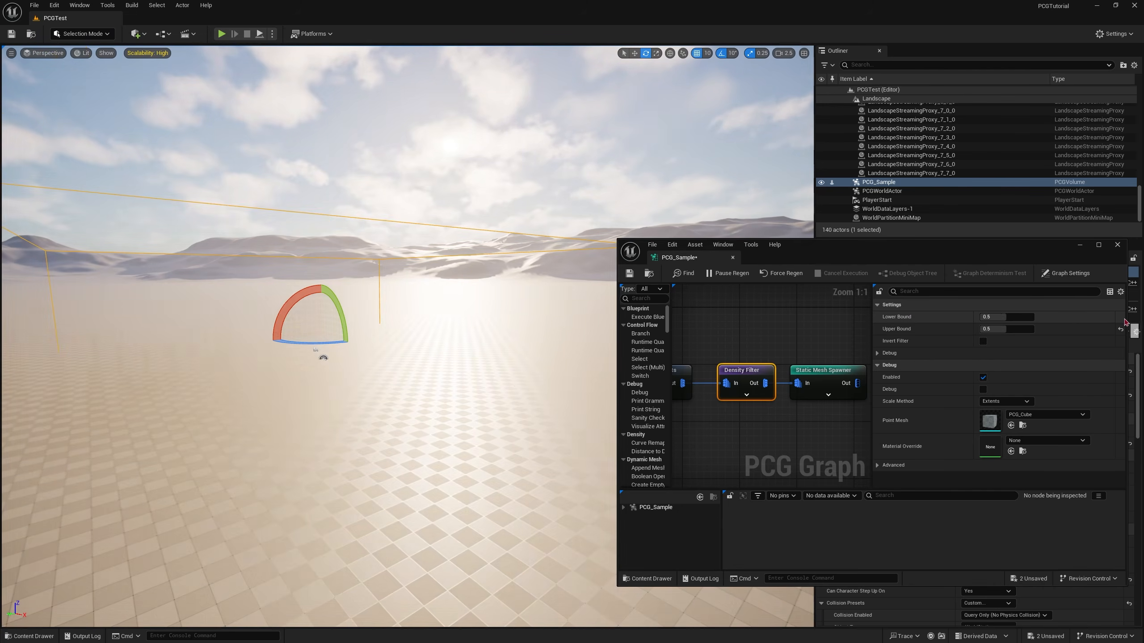
mouse_move(990, 316)
left_mouse_down()
mouse_move(1004, 329)
mouse_move(968, 317)
left_mouse_up()
key("Return")
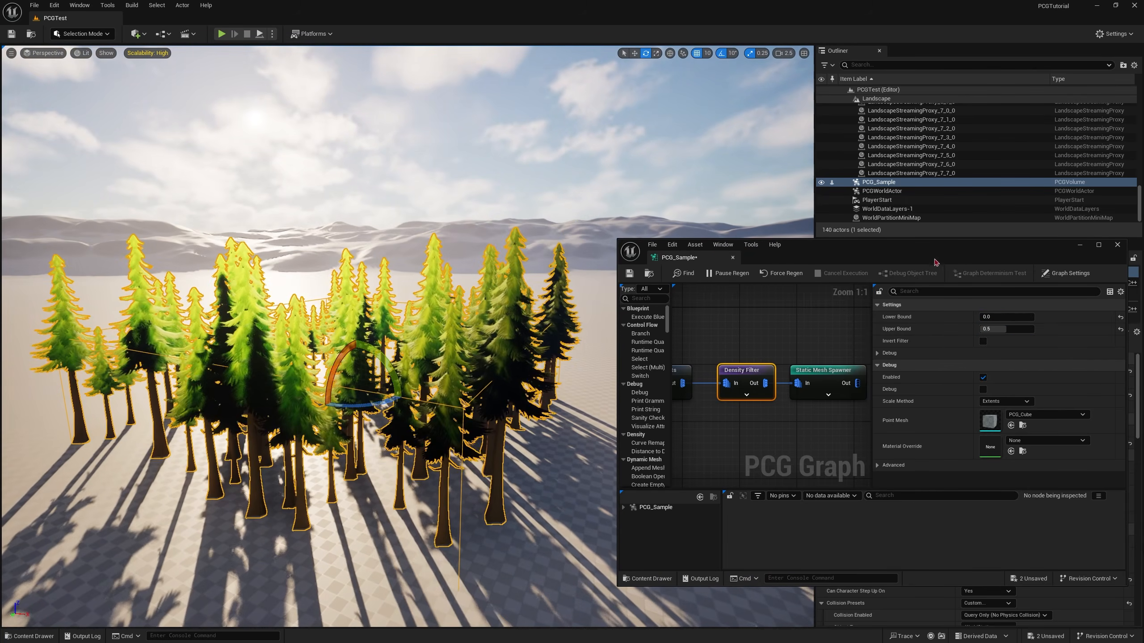
left_click(983, 341)
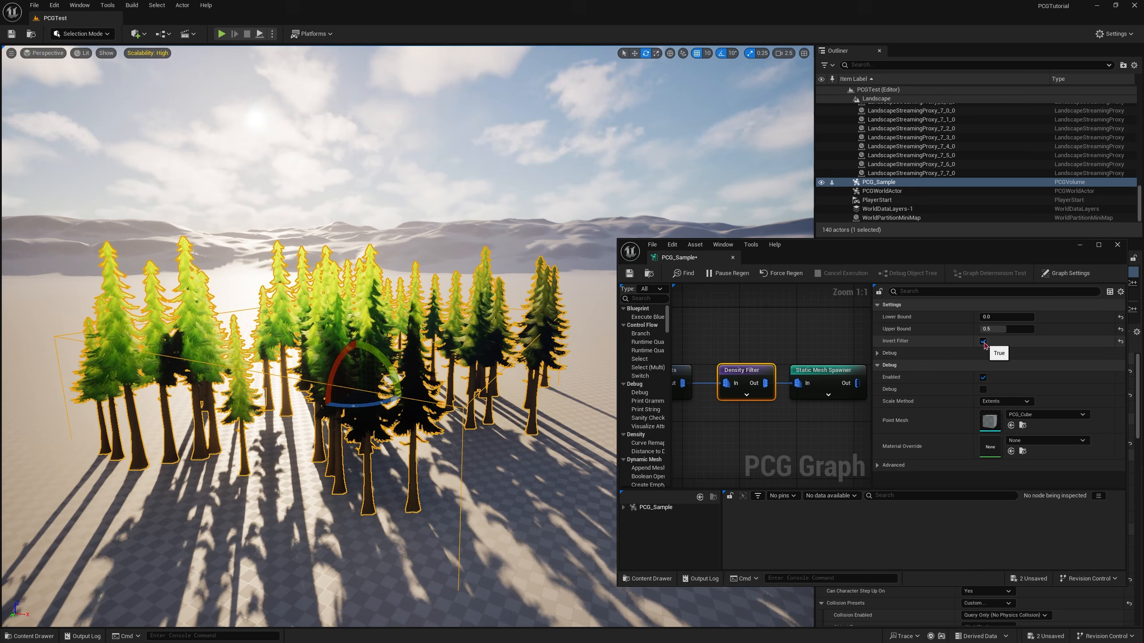
left_click(983, 342)
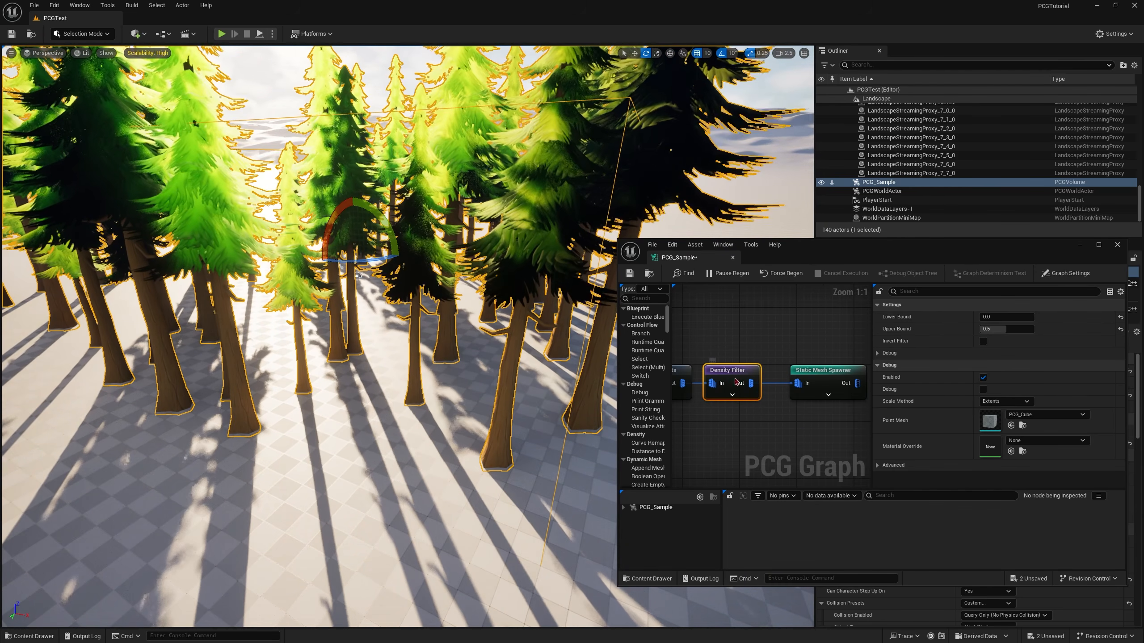
Step: Select the Static Mesh Spawner node, bring the whole group of trees into view, and save the PCG graph
right_click_drag(819, 378, 789, 357)
left_click(789, 357)
key("s")
right_click_drag(386, 329, 411, 314)
key("ctrl+s")
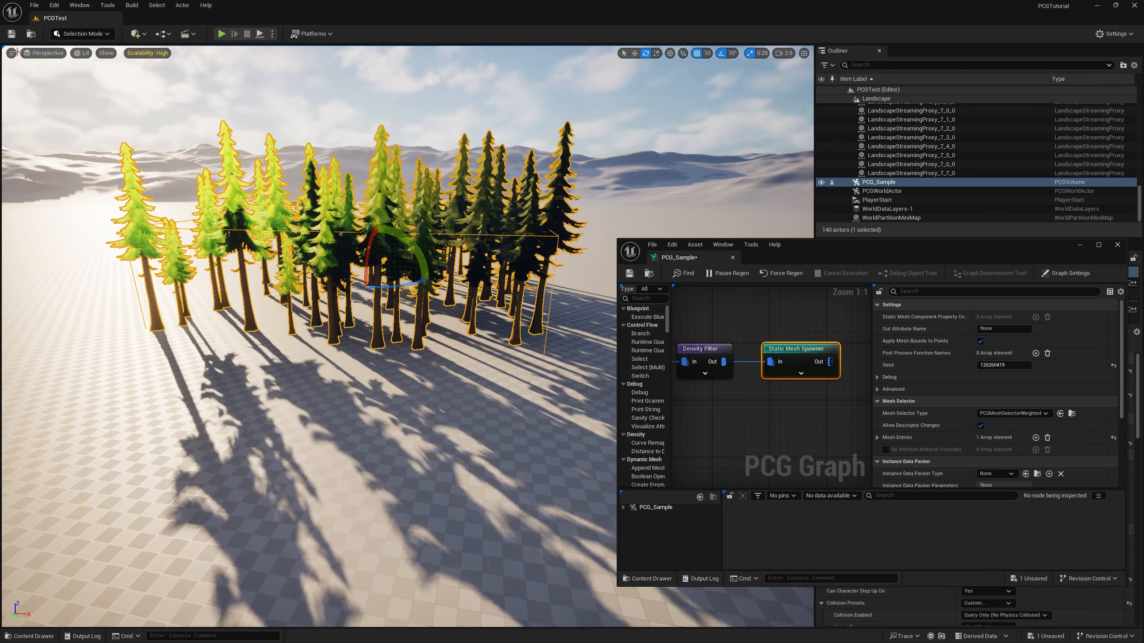
Step: Switch to Landscape mode and sculpt a raised mound in the ground beneath the spawned trees
left_click(83, 34)
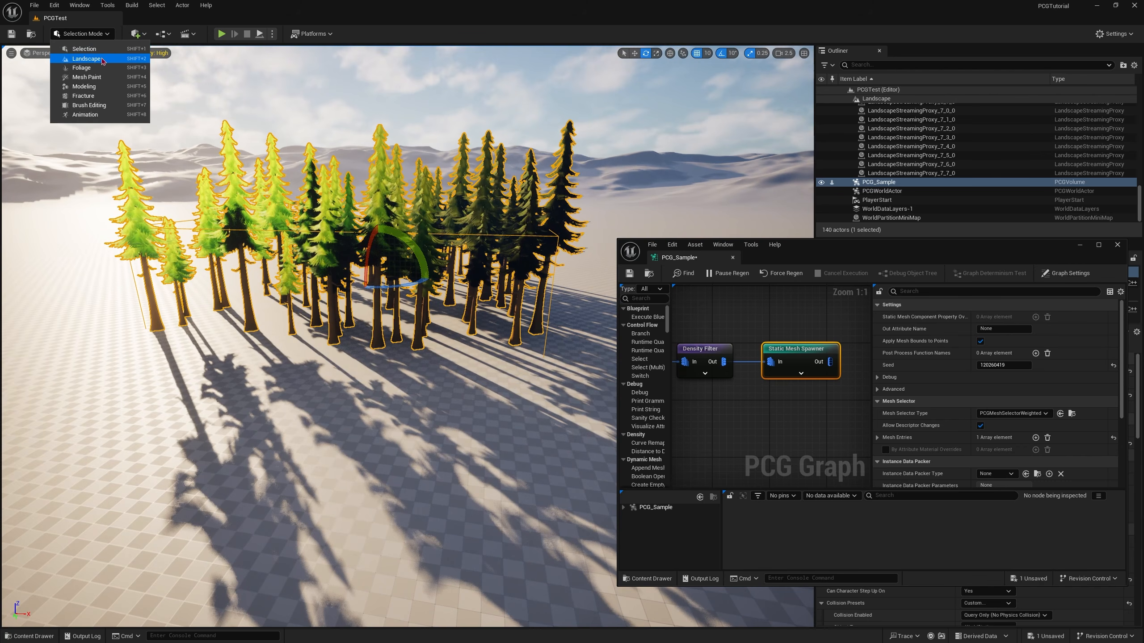
left_click(135, 92)
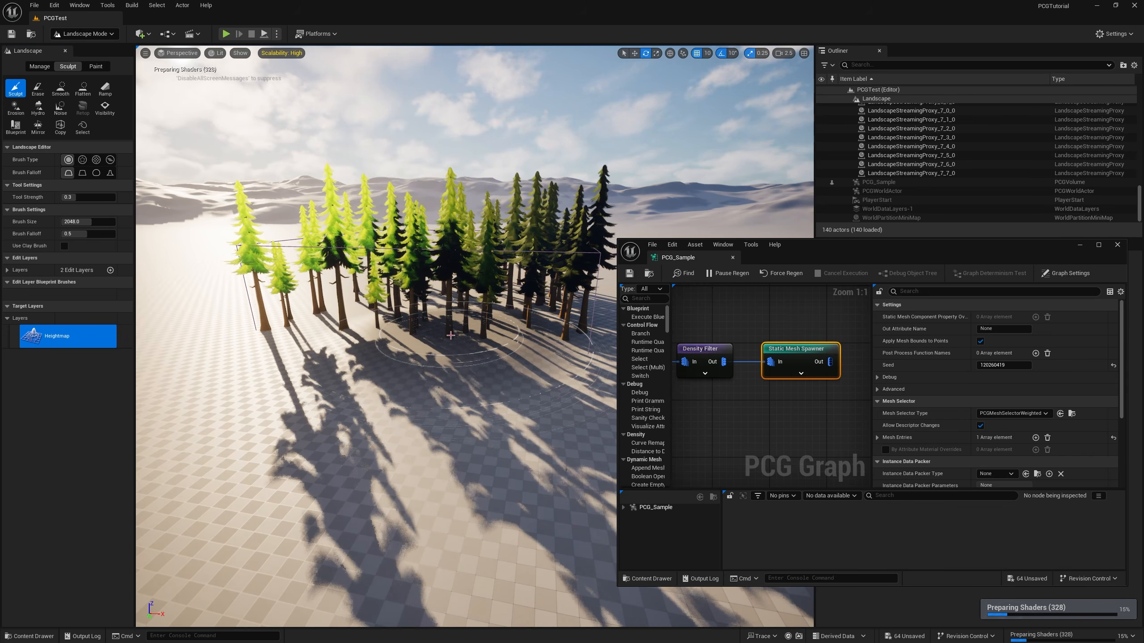
left_click_drag(457, 338, 447, 330)
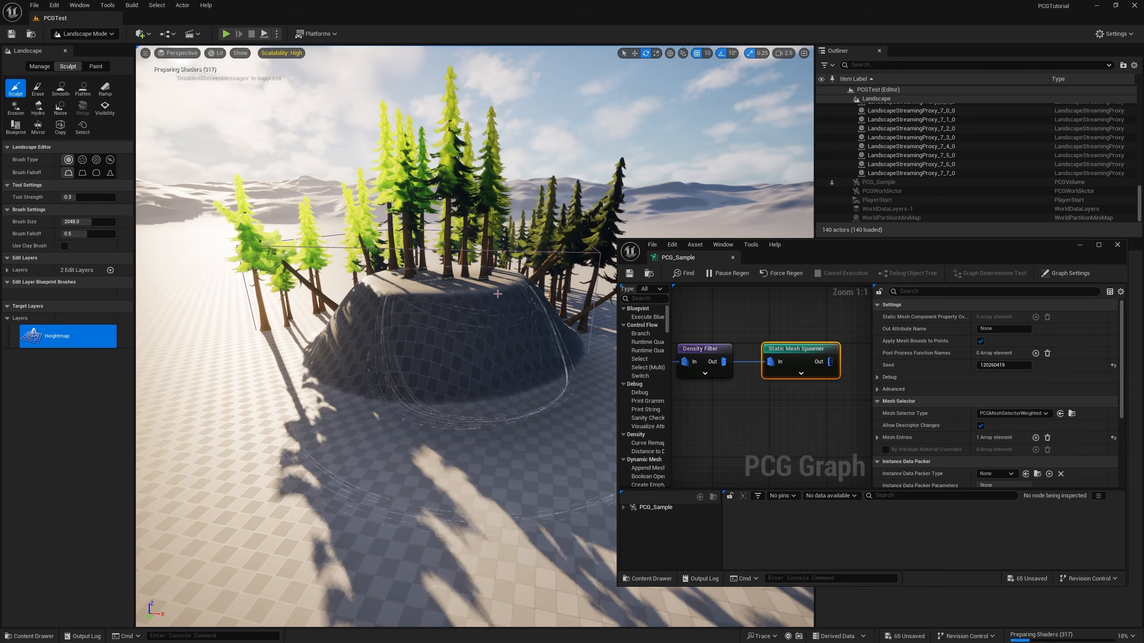
mouse_move(486, 361)
right_mouse_down()
mouse_move(463, 345)
mouse_move(355, 336)
mouse_move(378, 346)
right_mouse_up()
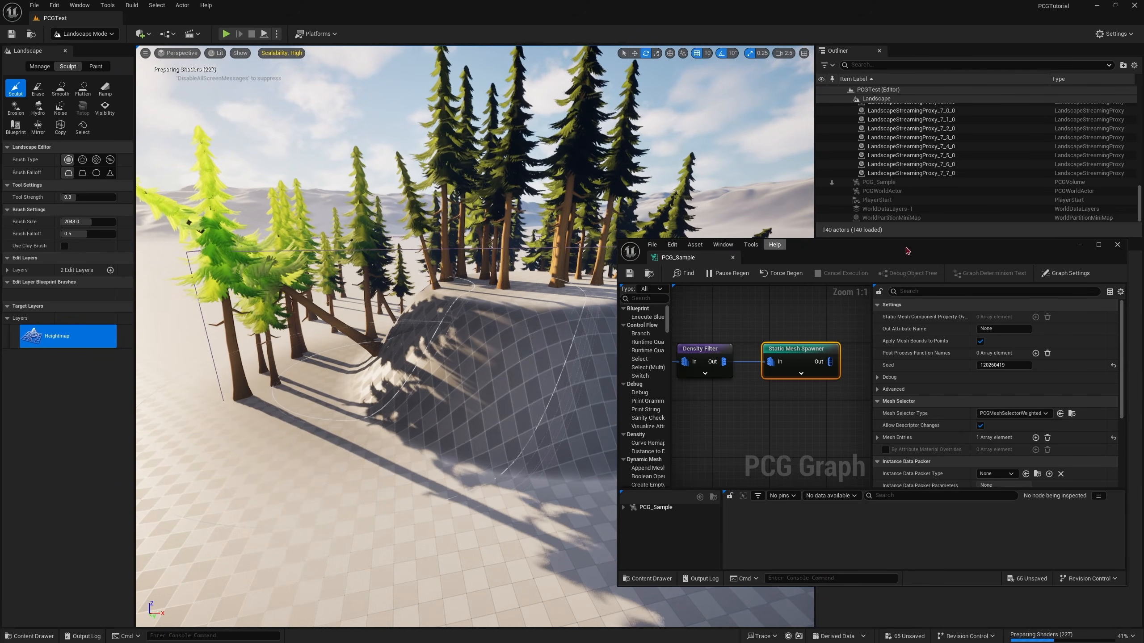
Step: Examine the Transform Points node's Absolute Rotation setting with the trees on the sculpted slope
right_click_drag(731, 384, 793, 366)
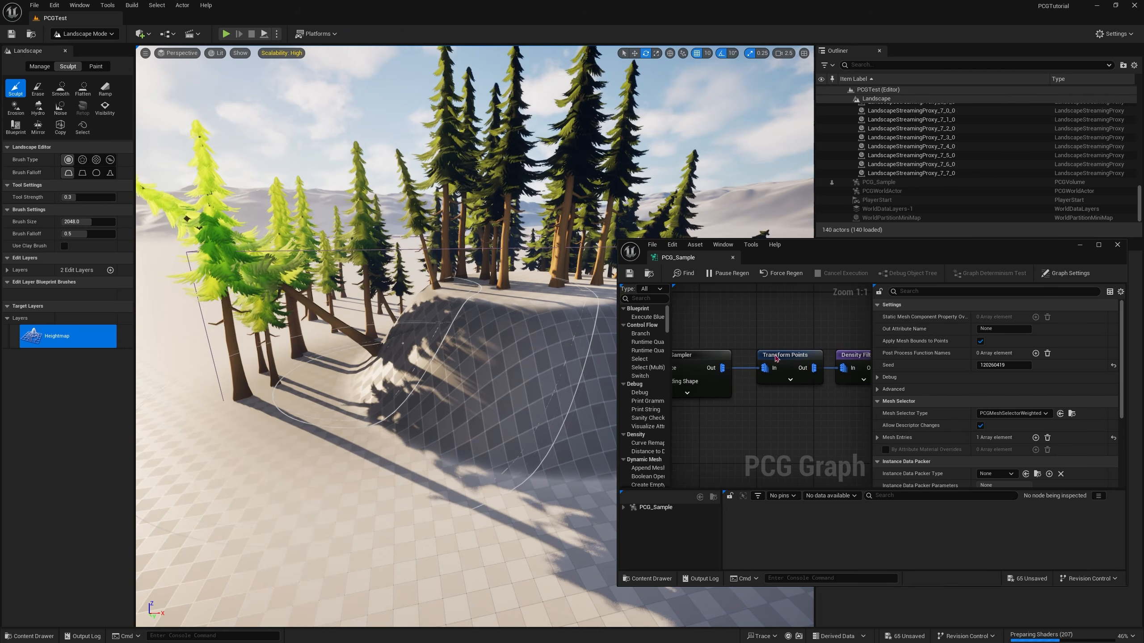
left_click(776, 359)
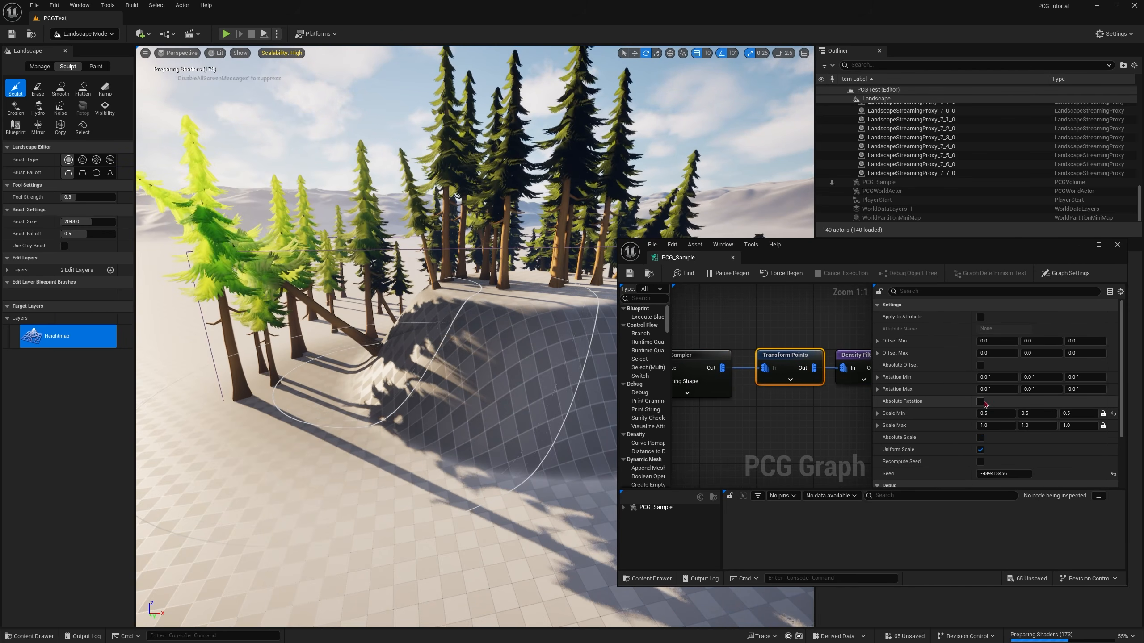
right_click_drag(788, 342, 681, 339)
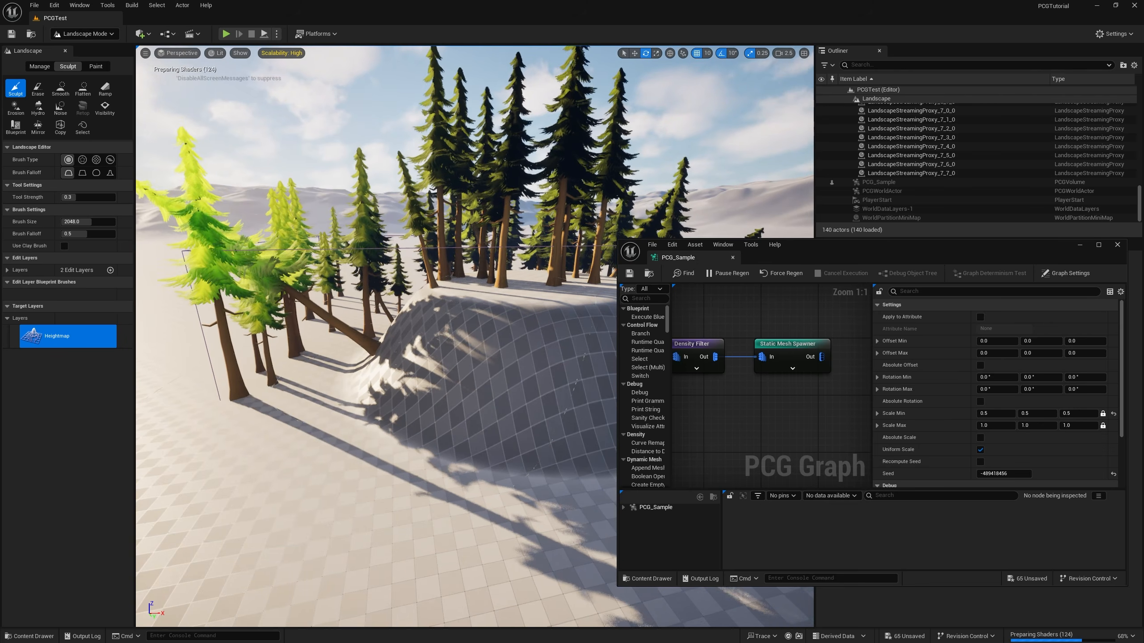
Step: Undo the sculpted mound and return the editor to Selection mode
mouse_move(325, 281)
right_mouse_down()
mouse_move(383, 332)
mouse_move(363, 299)
mouse_move(366, 330)
right_mouse_up()
key("ctrl+z")
key("s")
key("w")
left_click(99, 37)
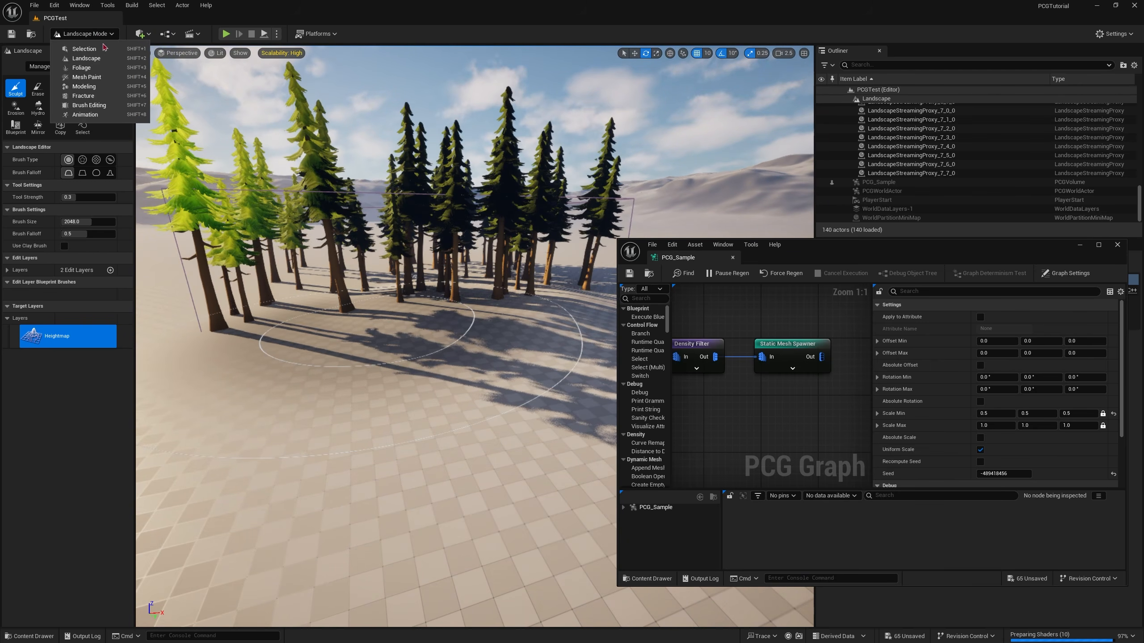
left_click(71, 50)
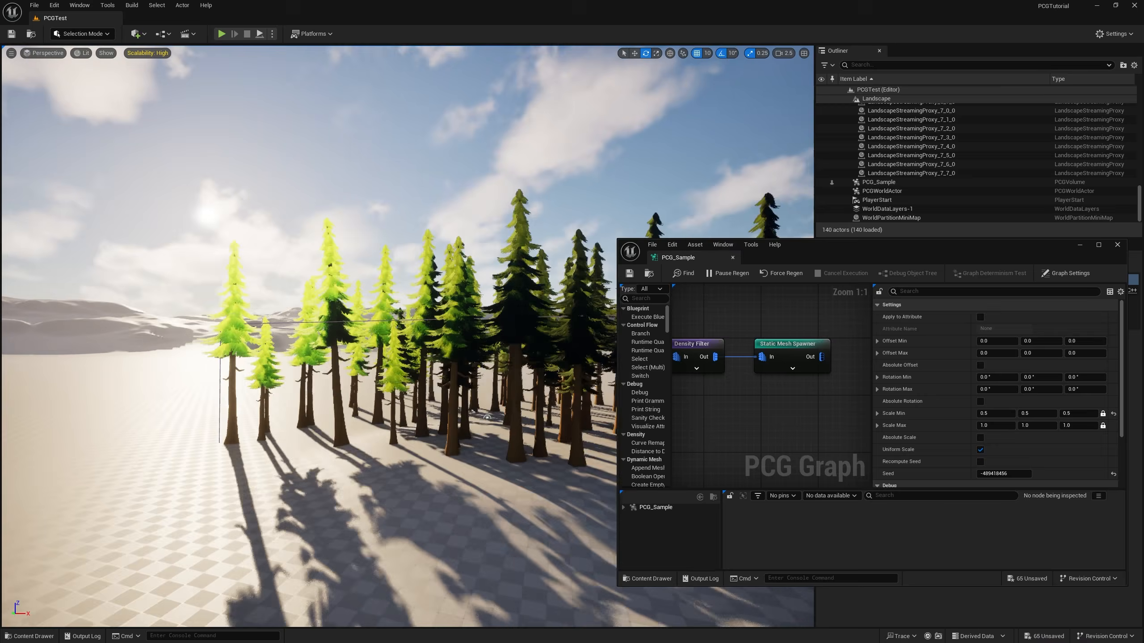
Step: Examine the Static Mesh Spawner's settings
right_click_drag(488, 418, 488, 417)
left_click(815, 359)
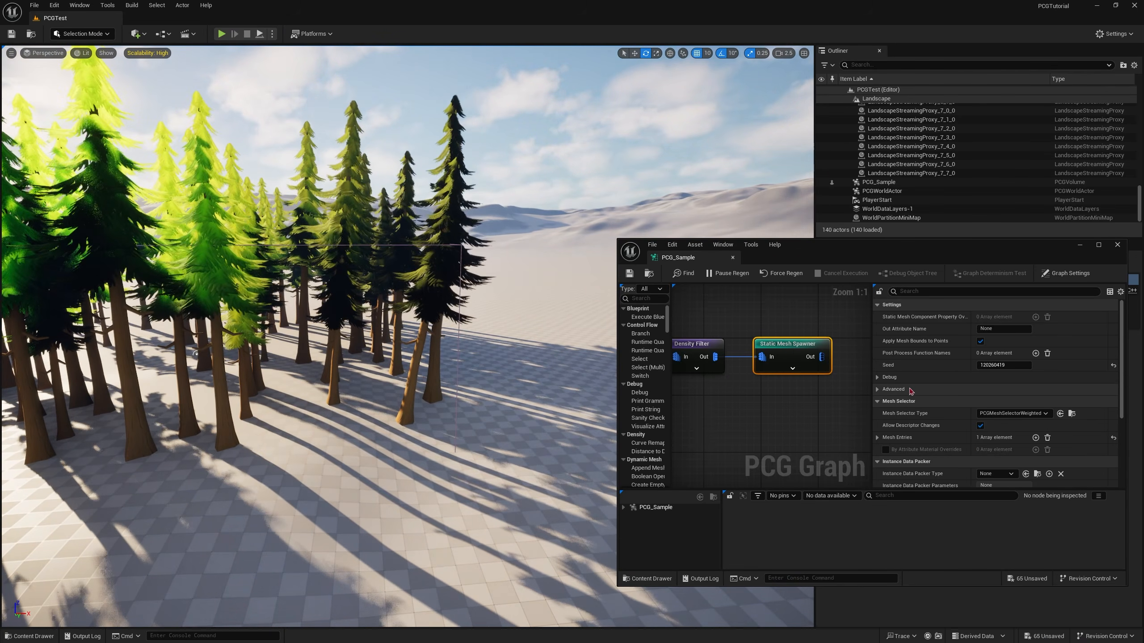
scroll(936, 395, "down", 3)
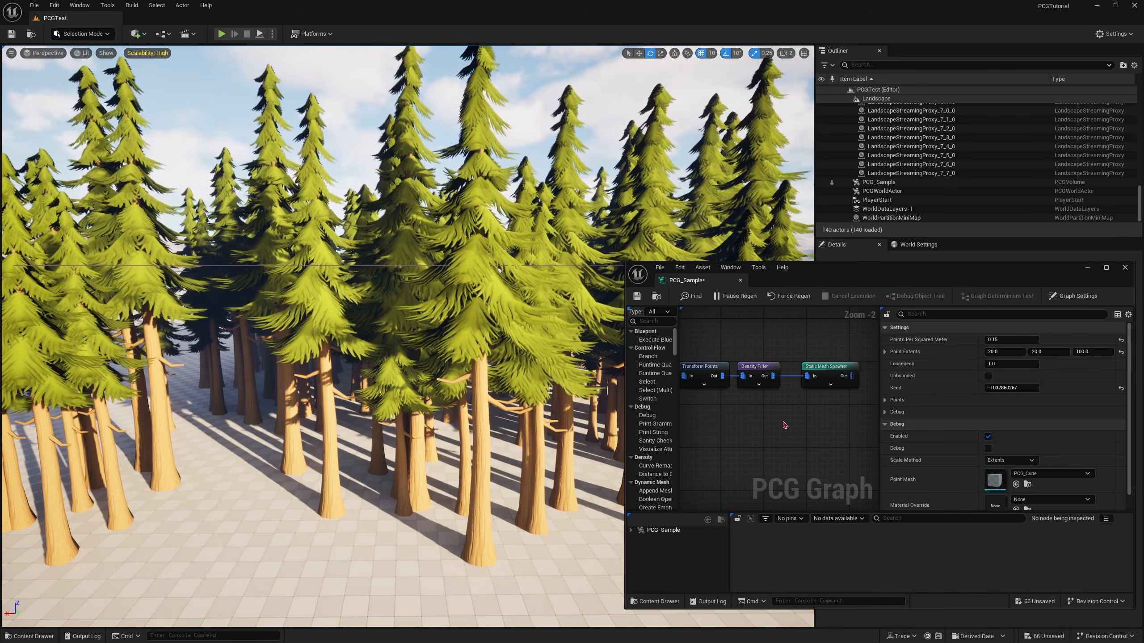
Step: Set the Surface Sampler's Points Per Squared Meter to 0.3 and fly in among the denser trees
right_click_drag(727, 421, 908, 425)
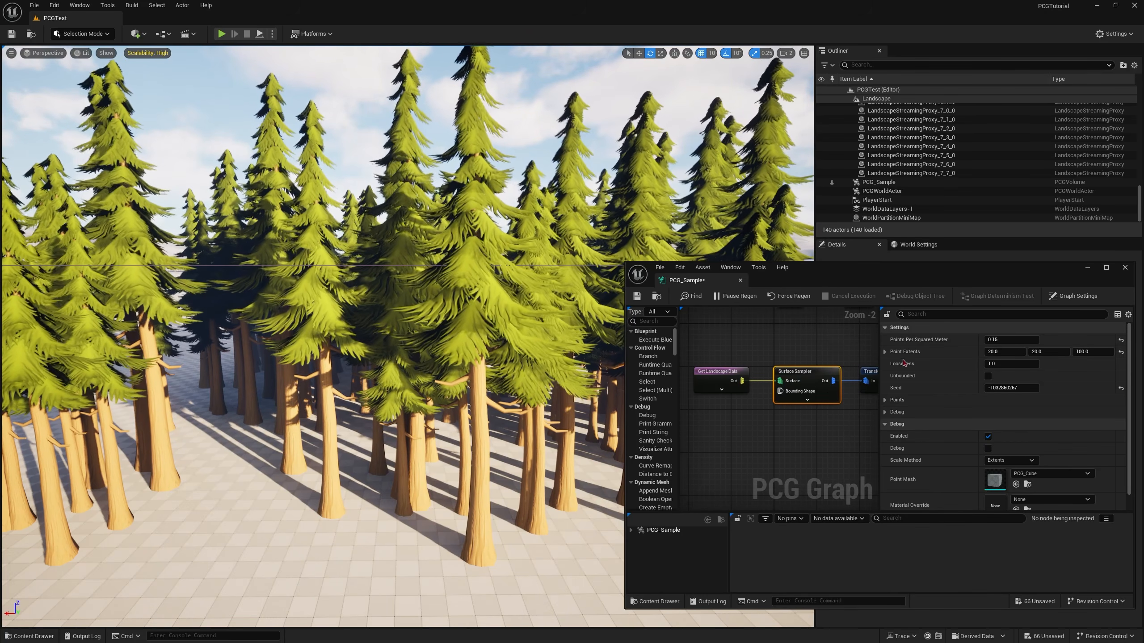
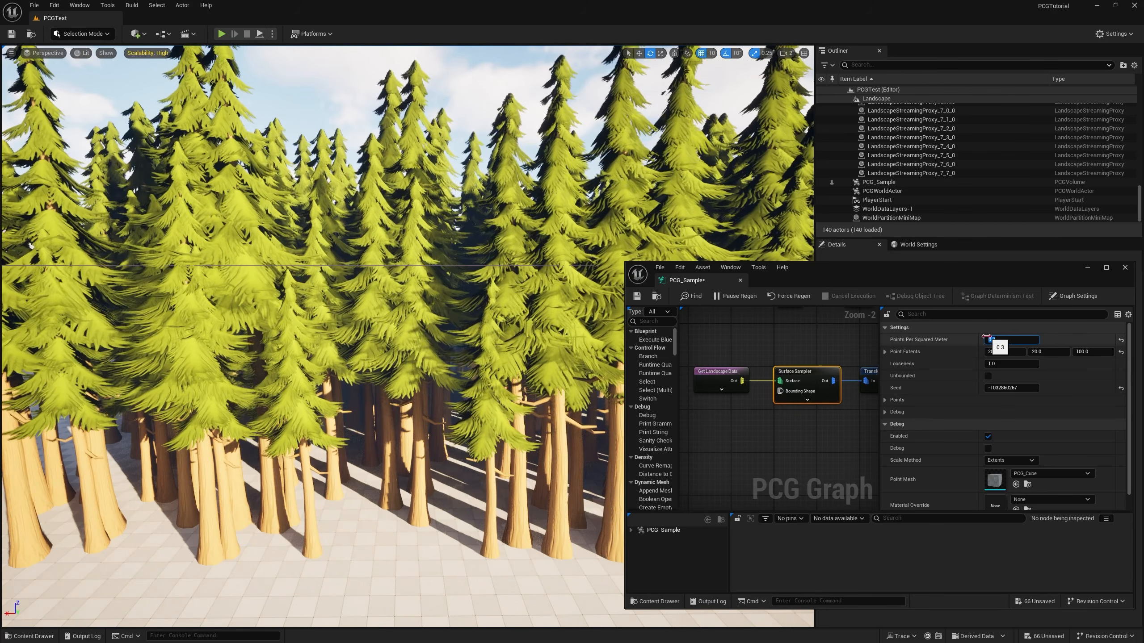
mouse_move(457, 462)
right_mouse_down()
mouse_move(509, 464)
mouse_move(567, 500)
mouse_move(529, 489)
mouse_move(515, 386)
mouse_move(468, 402)
mouse_move(459, 461)
right_mouse_up()
key("w")
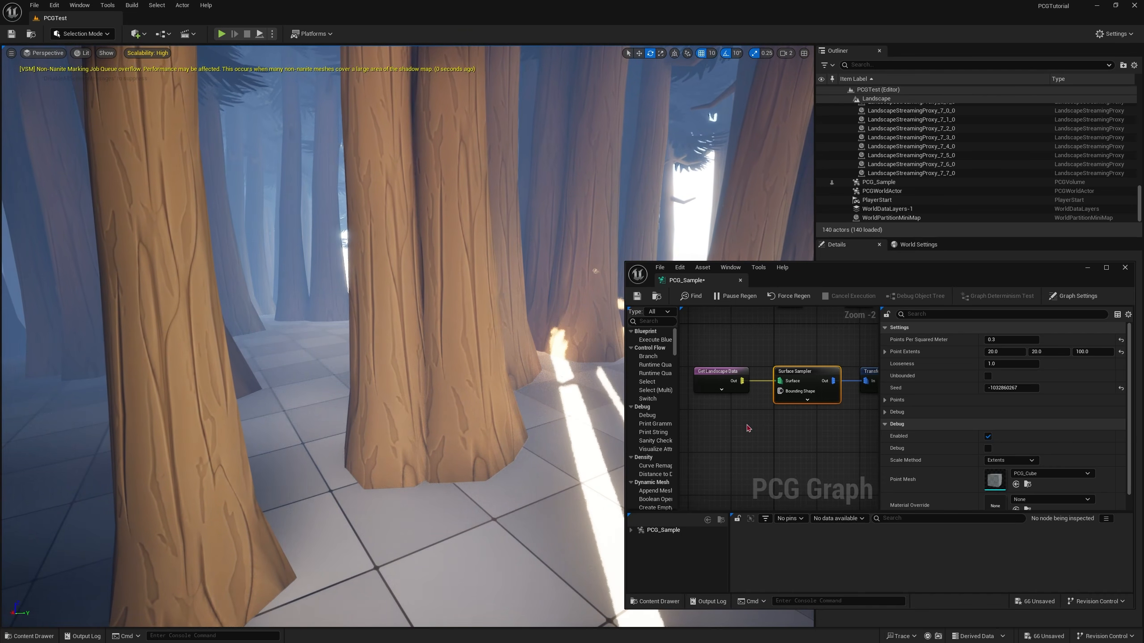
Step: Add a Bounds Modifier node and wire it in between the Density Filter and the Static Mesh Spawner
right_click_drag(775, 438, 635, 426)
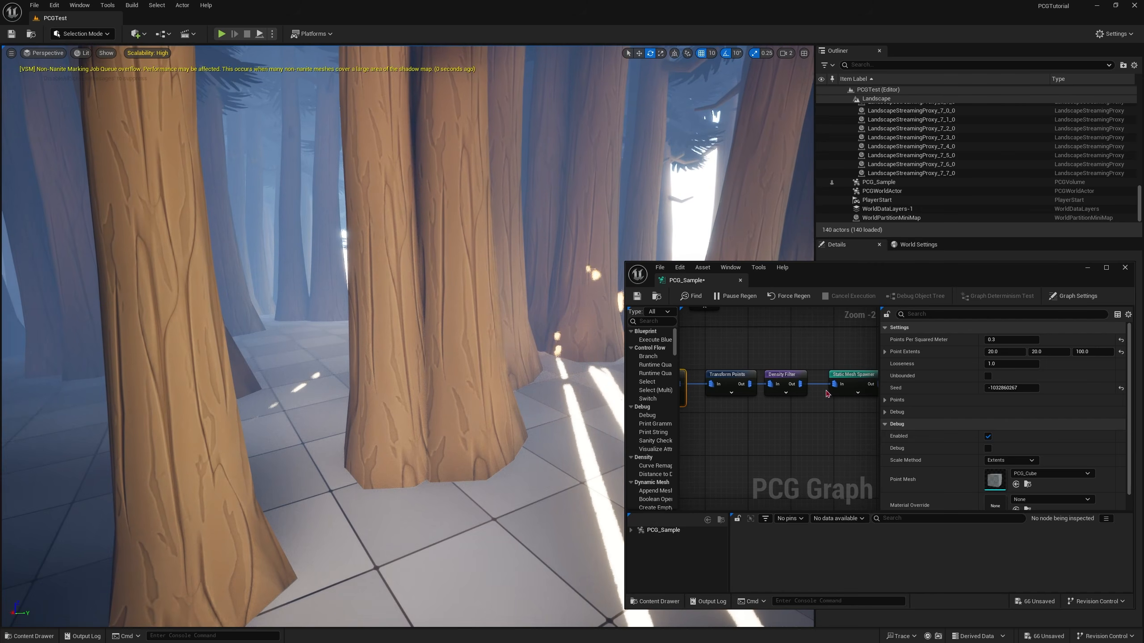
left_click_drag(839, 382, 858, 379)
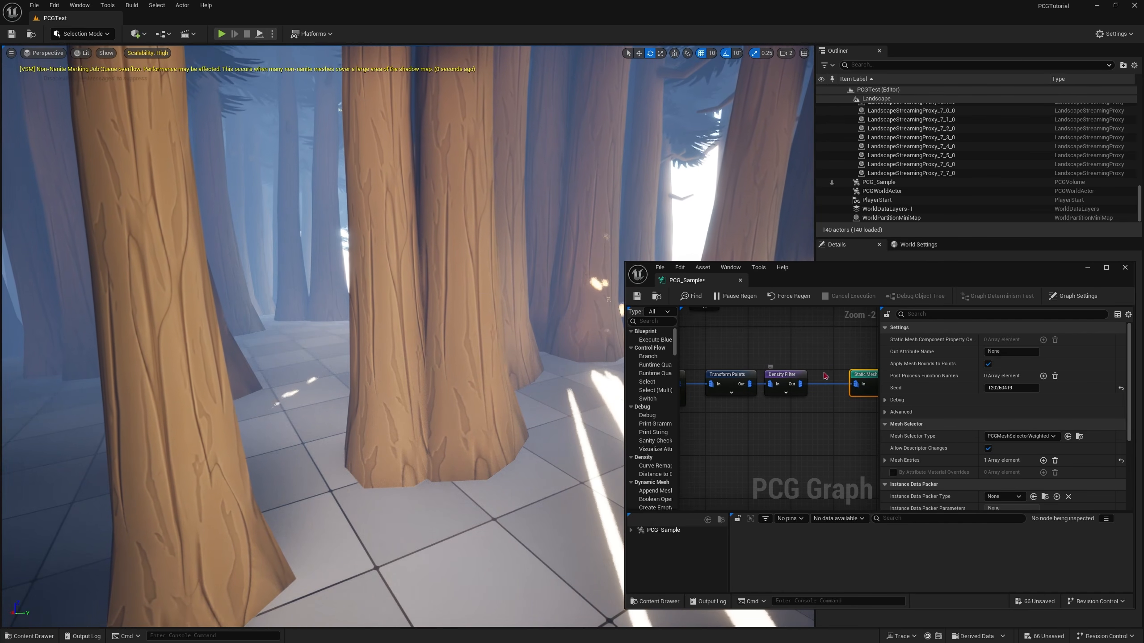
right_click_drag(809, 407, 753, 416)
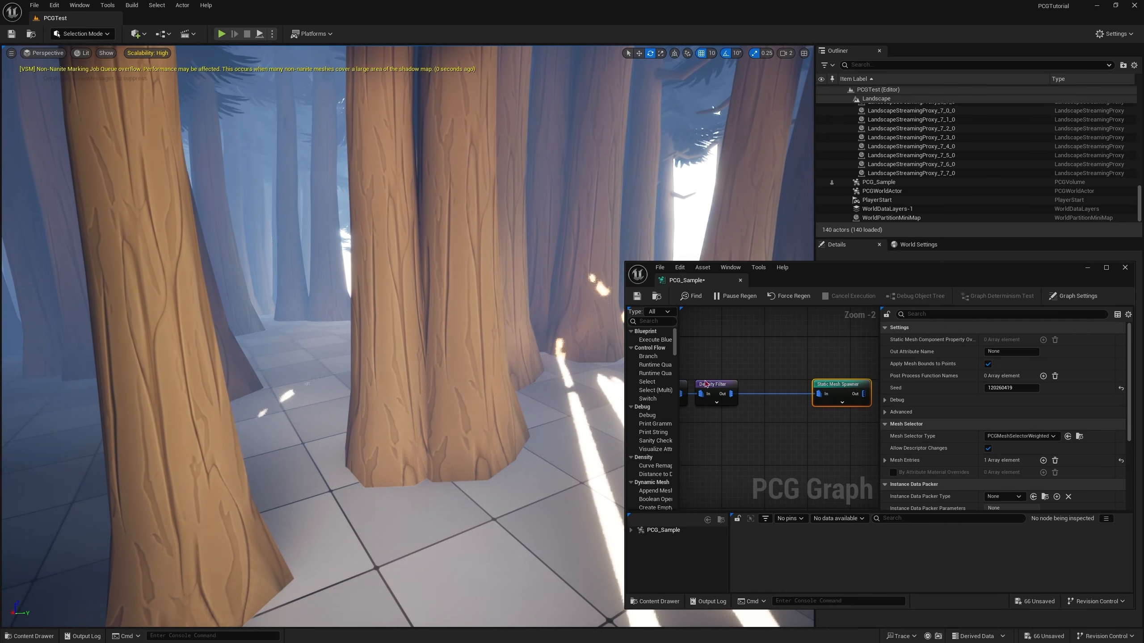
left_click_drag(755, 423, 760, 428)
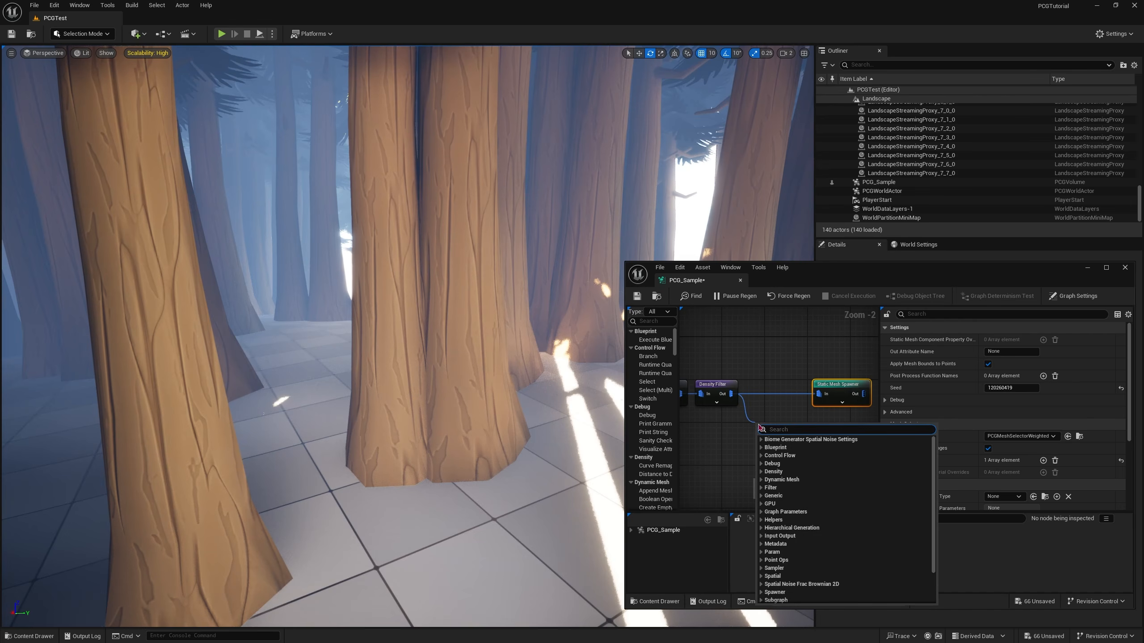
type("bounds")
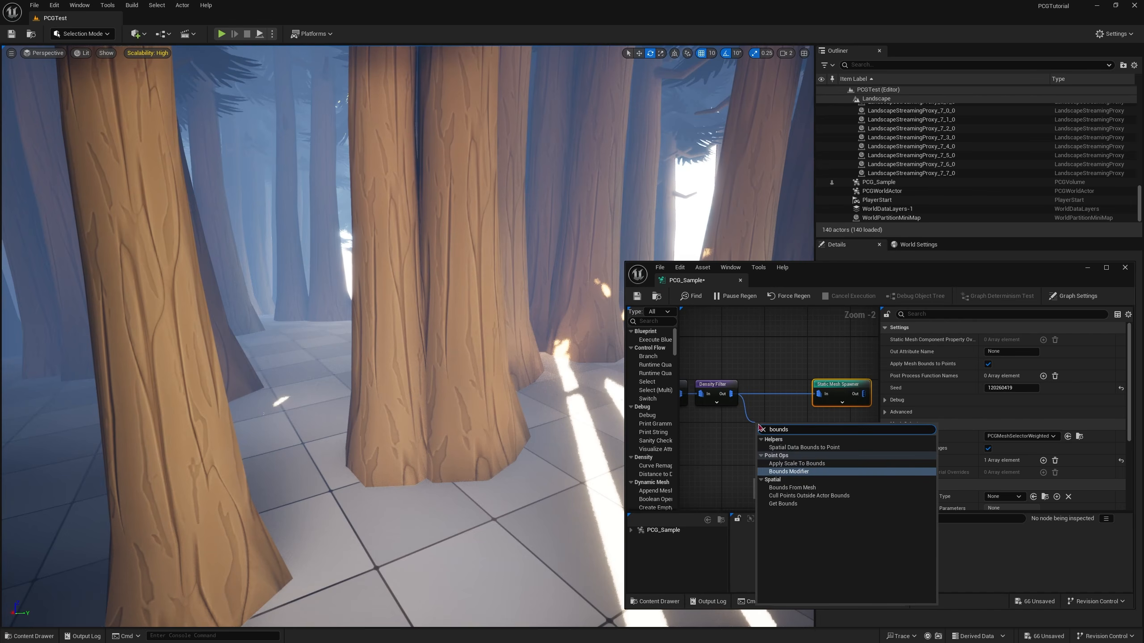
left_click(819, 472)
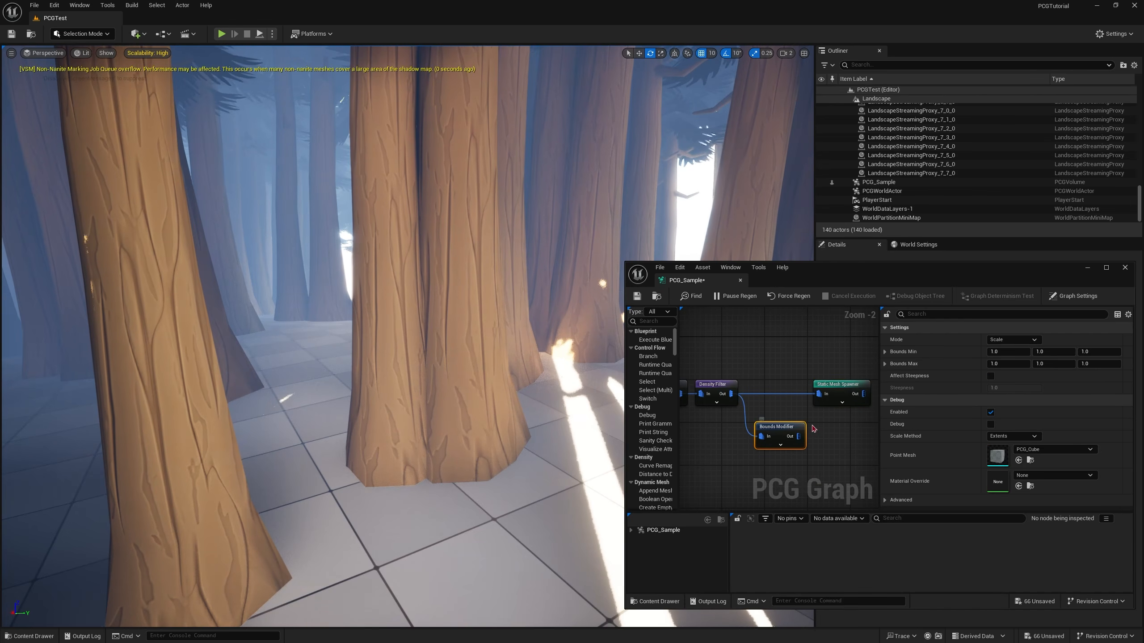
left_click(818, 394, "alt")
left_click_drag(798, 436, 859, 389)
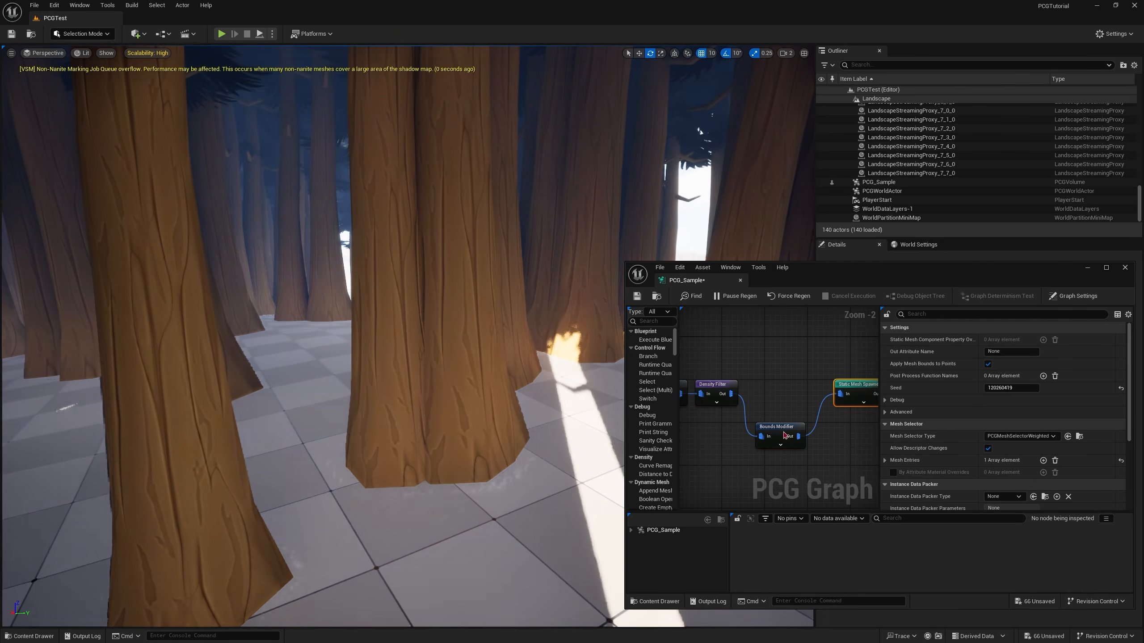
mouse_move(779, 433)
left_mouse_down()
mouse_move(794, 392)
mouse_move(790, 401)
mouse_move(785, 390)
left_mouse_up()
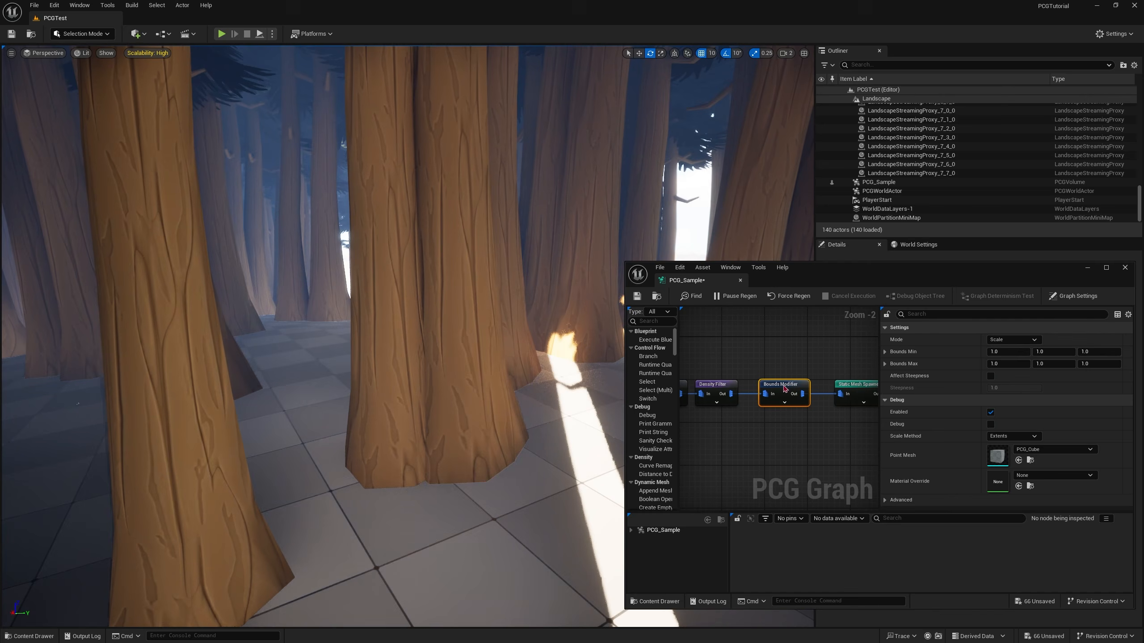
Step: Turn on debug display for the Bounds Modifier and disable the Static Mesh Spawner to view the point boxes up close
key("d")
key("s")
mouse_move(458, 386)
right_mouse_down()
mouse_move(405, 381)
mouse_move(464, 385)
right_mouse_up()
key("w")
right_click_drag(834, 402, 785, 402)
left_click(749, 394)
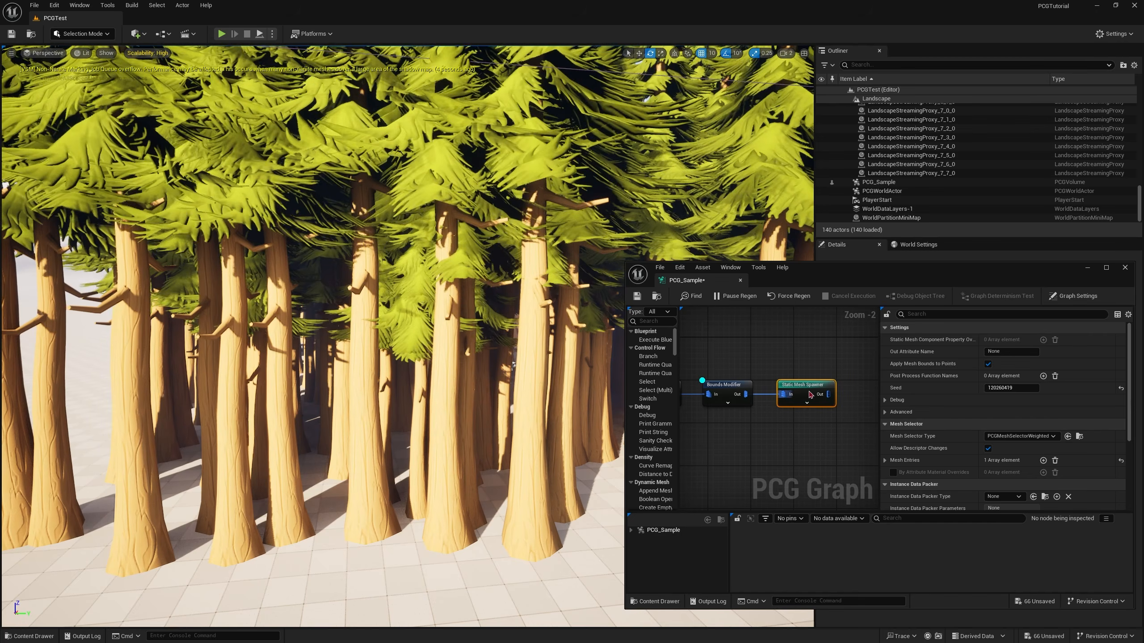
key("e")
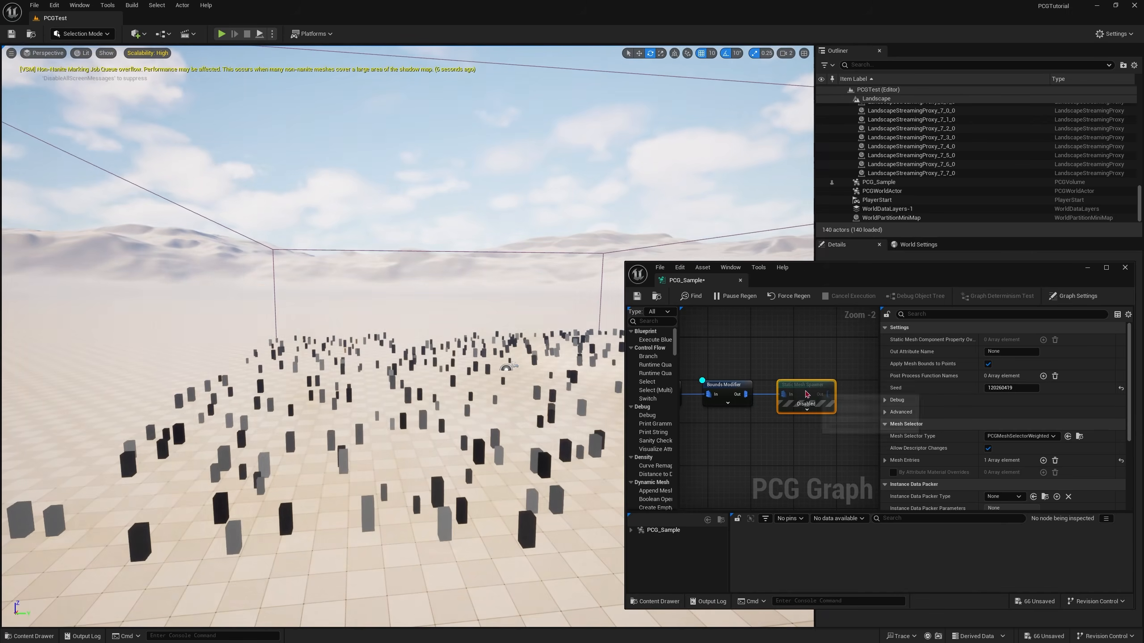
key("w")
mouse_move(597, 430)
right_mouse_down()
mouse_move(597, 468)
mouse_move(604, 433)
right_mouse_up()
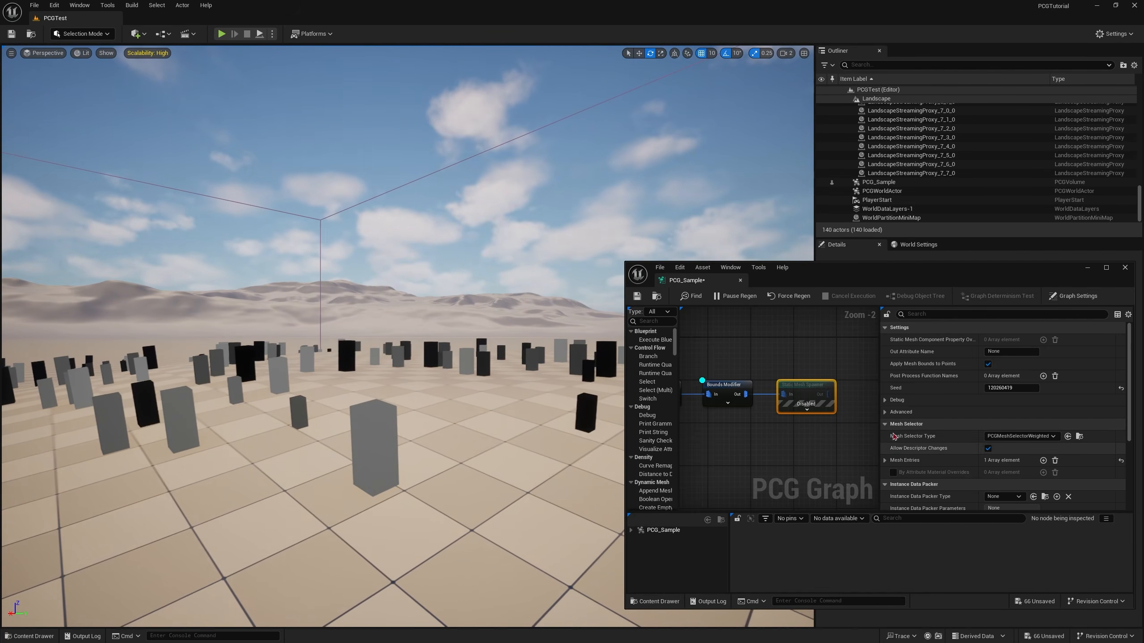
Step: Re-enable the Static Mesh Spawner and fly in close to a tree trunk at a slower camera speed
left_click(723, 393)
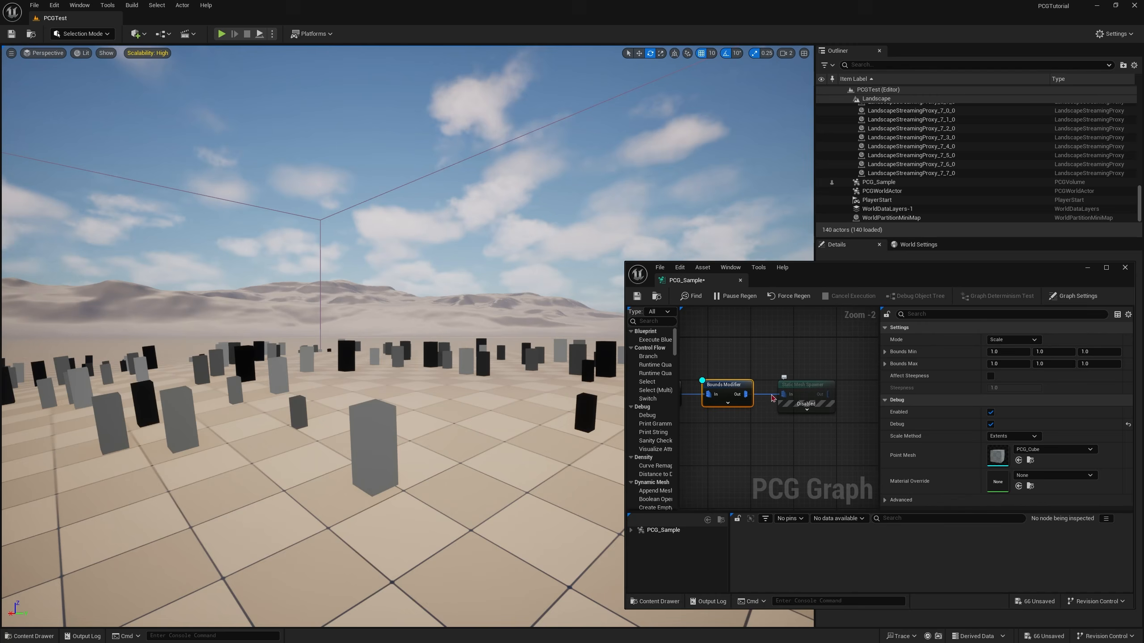
left_click(805, 391)
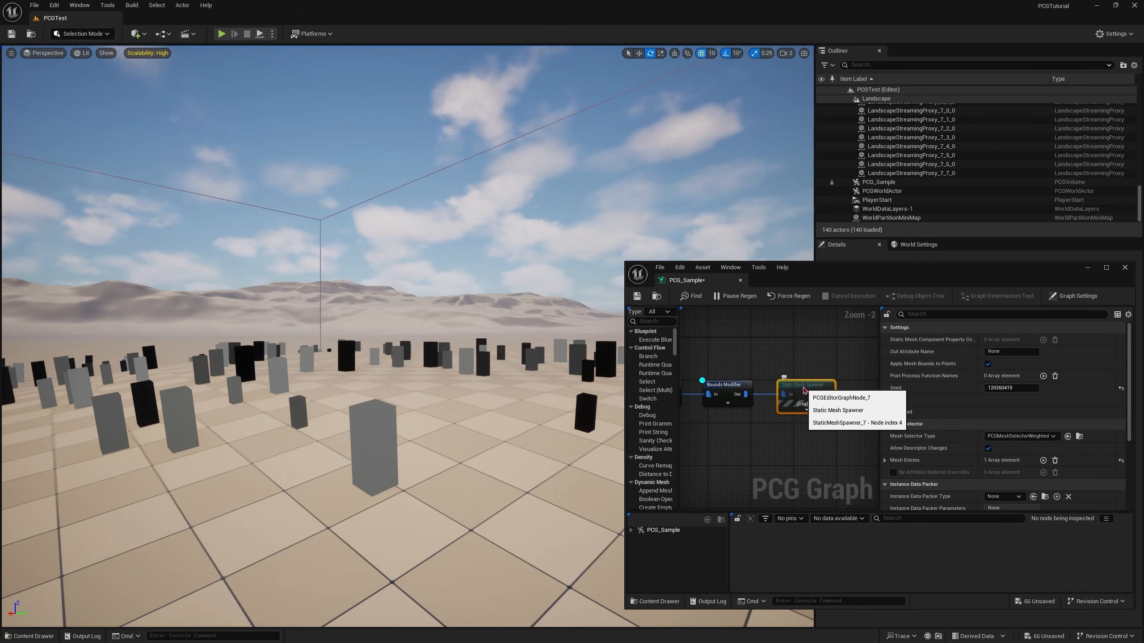
key("e")
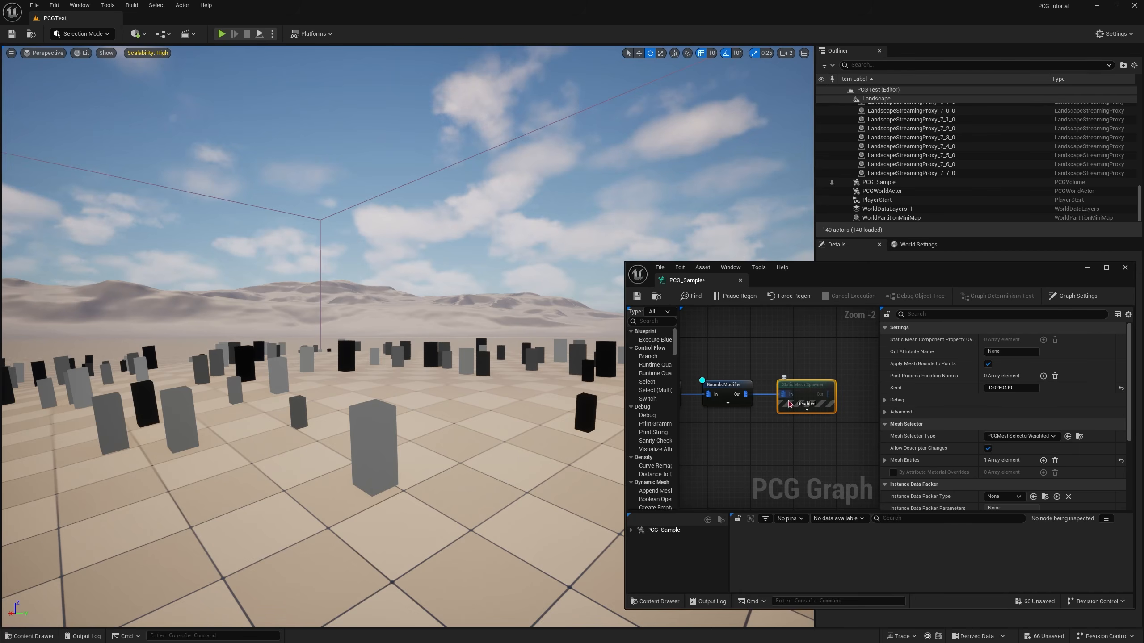
key("w")
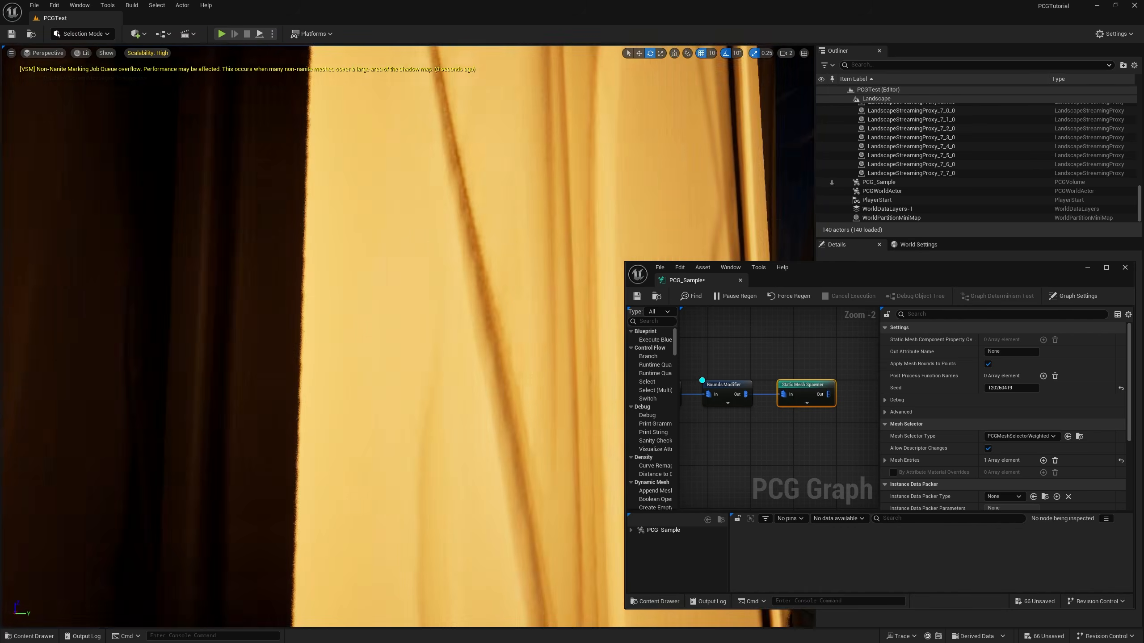
key("w")
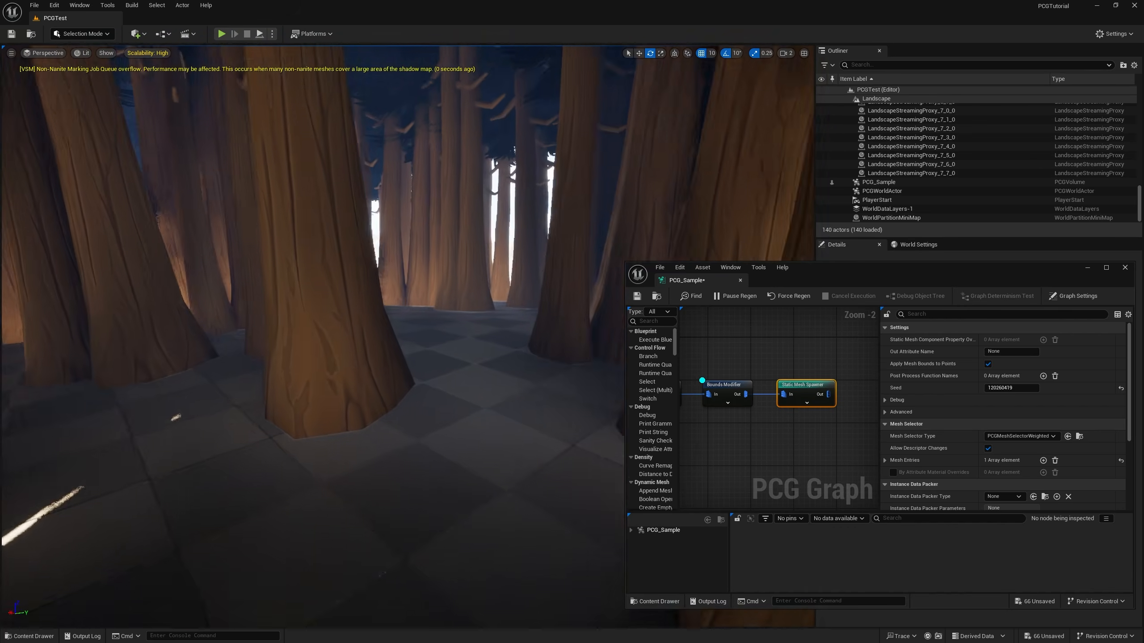
key("w")
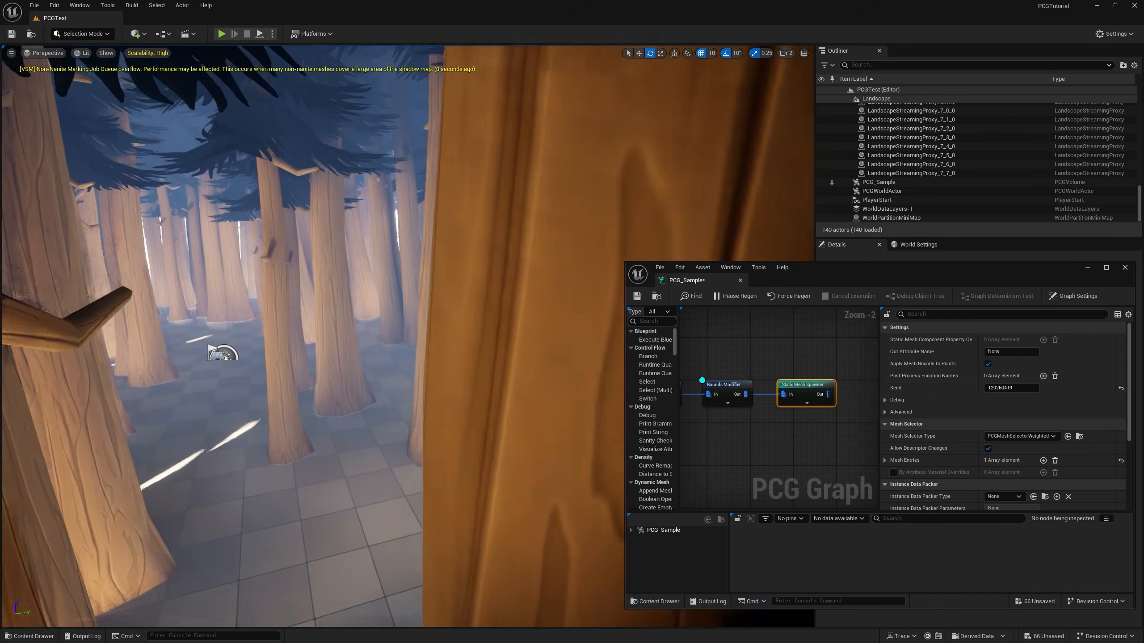
scroll(408, 335, "down", 4)
key("s")
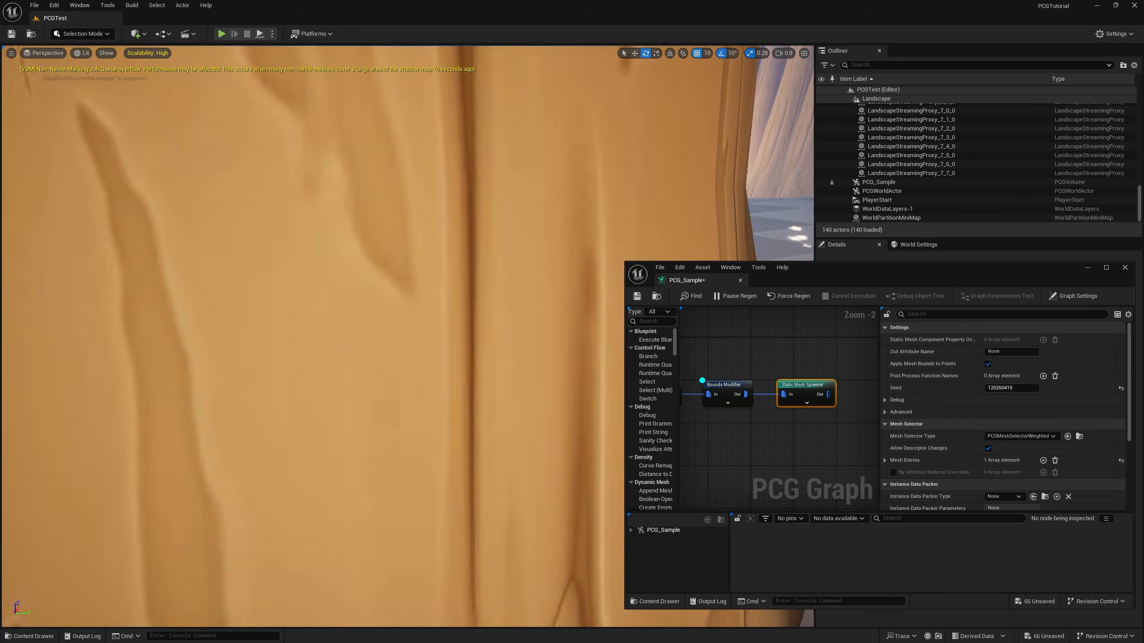
Step: Set the Bounds Modifier's Bounds Min to 2.0 and Bounds Max to 3.0 on all three axes
left_click(723, 384)
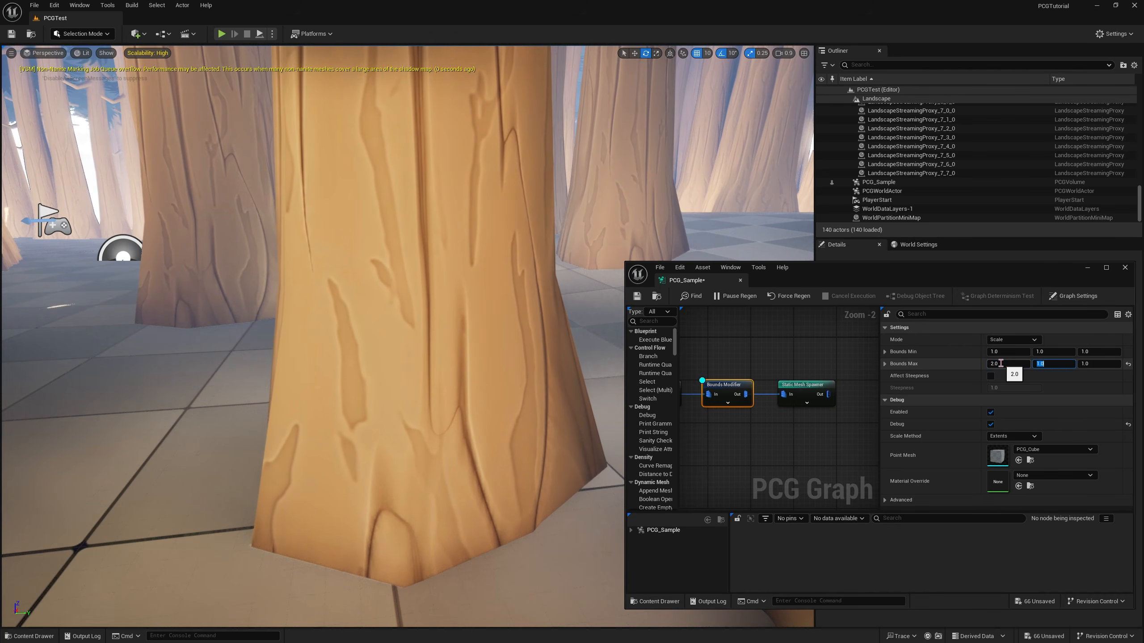
type("2")
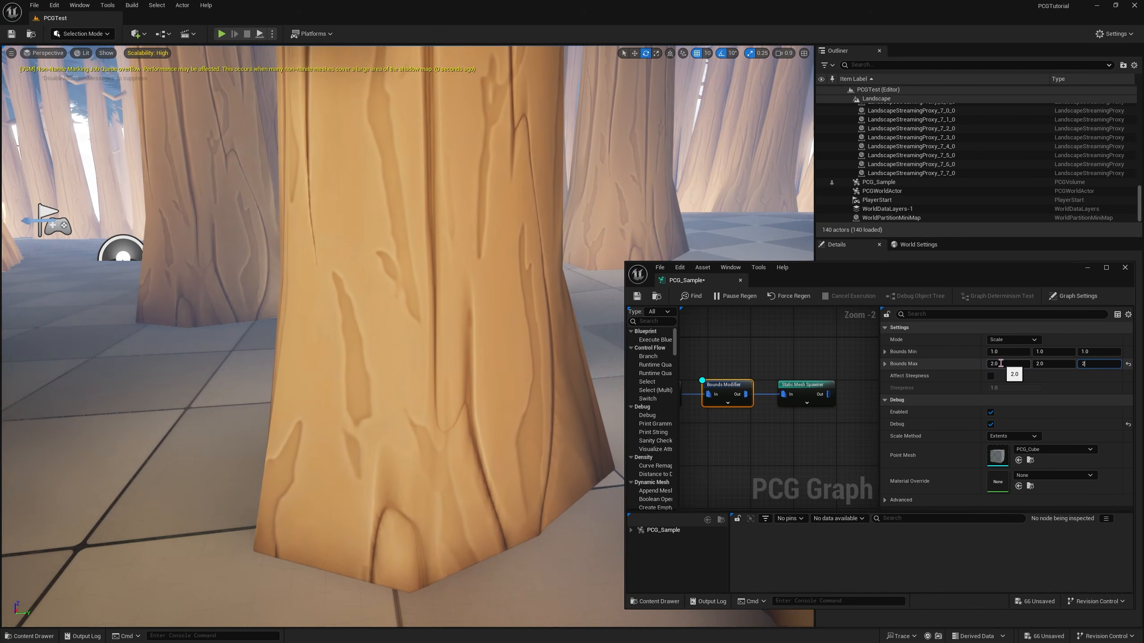
right_click_drag(432, 315, 532, 333)
key("w")
scroll(486, 311, "down", 1)
scroll(532, 333, "down", 1)
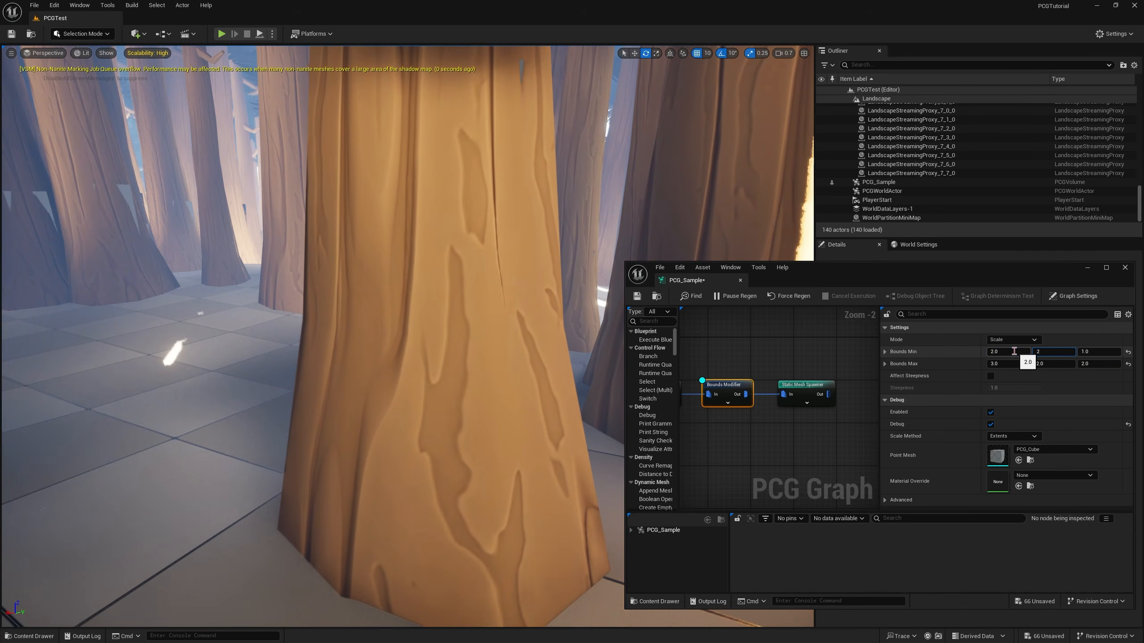
key("Tab")
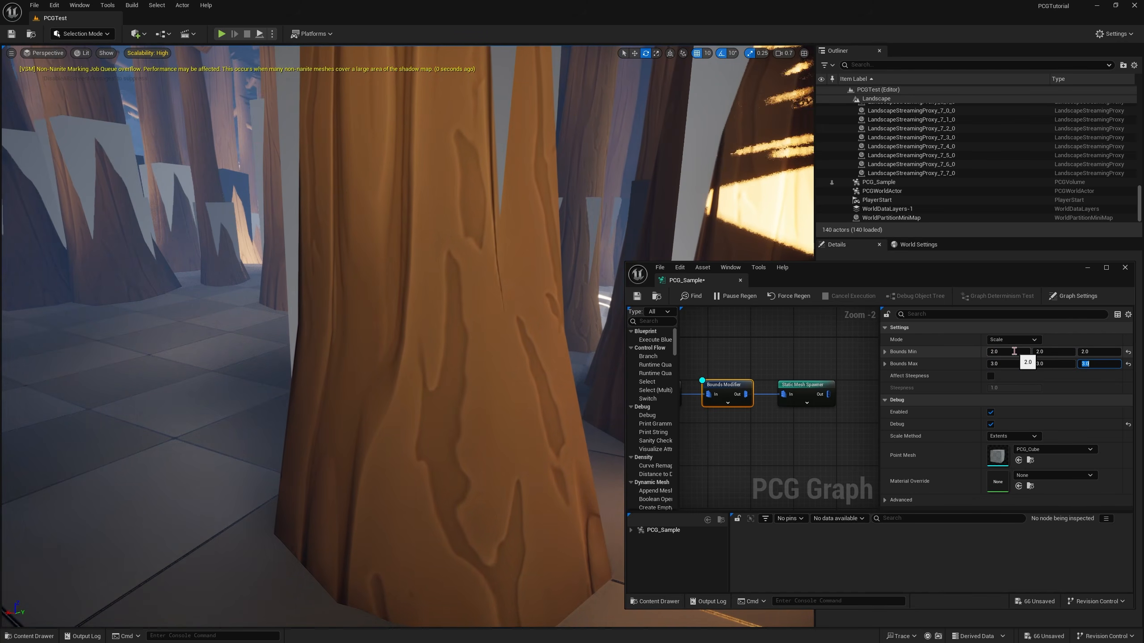
Step: Examine how the debug boxes of neighbouring tree trunks overlap across the forest floor
right_click_drag(467, 351, 9, 337)
key("w")
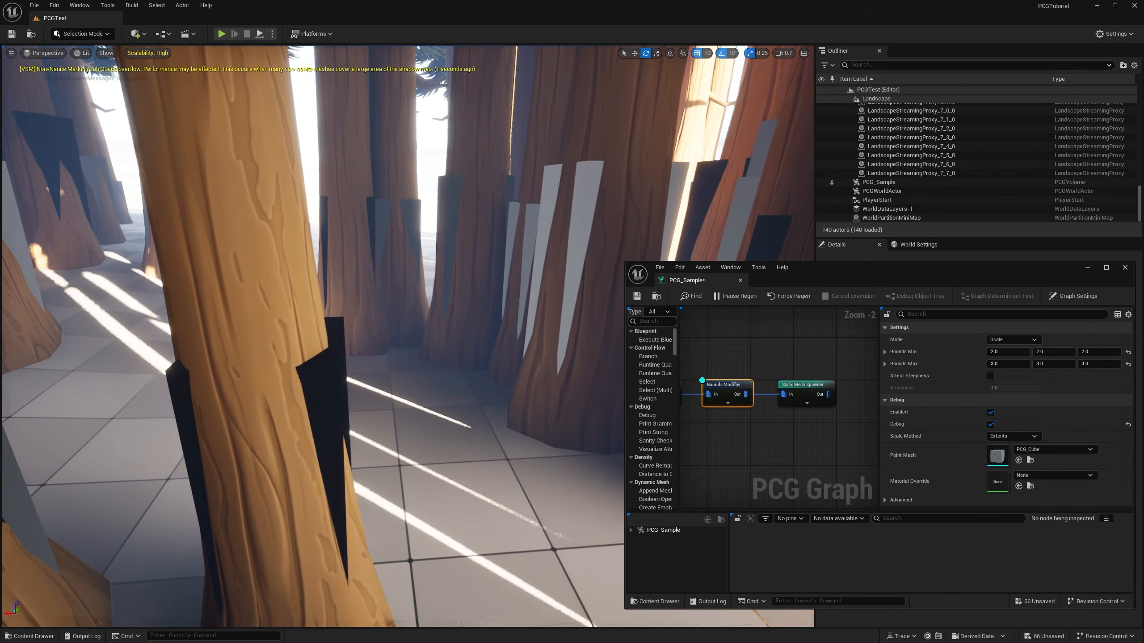
key("w")
right_click_drag(518, 342, 570, 343)
key("s")
key("w")
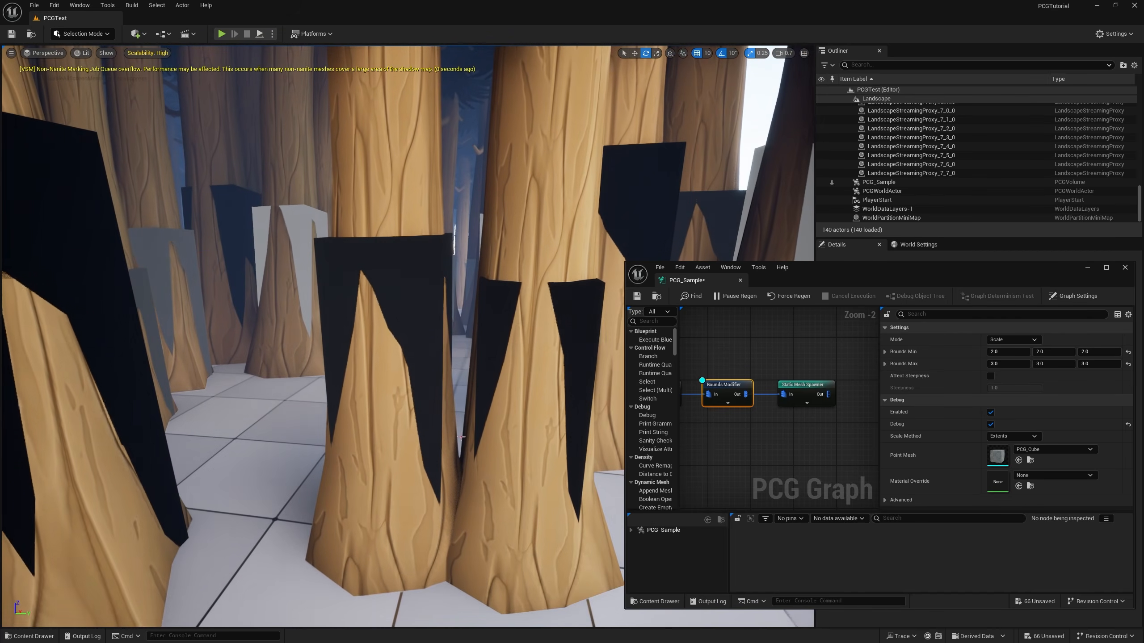
right_click_drag(461, 436, 458, 437)
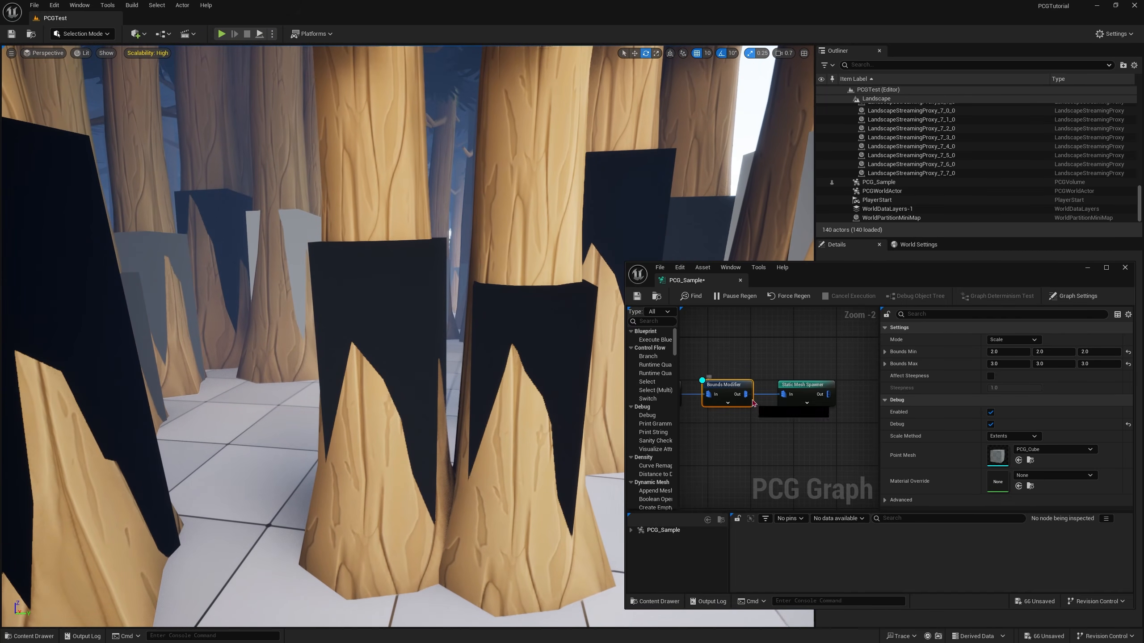
Step: Add a Self Pruning node between the Bounds Modifier and the Static Mesh Spawner and look over the trees' spacing
left_click_drag(767, 429, 774, 431)
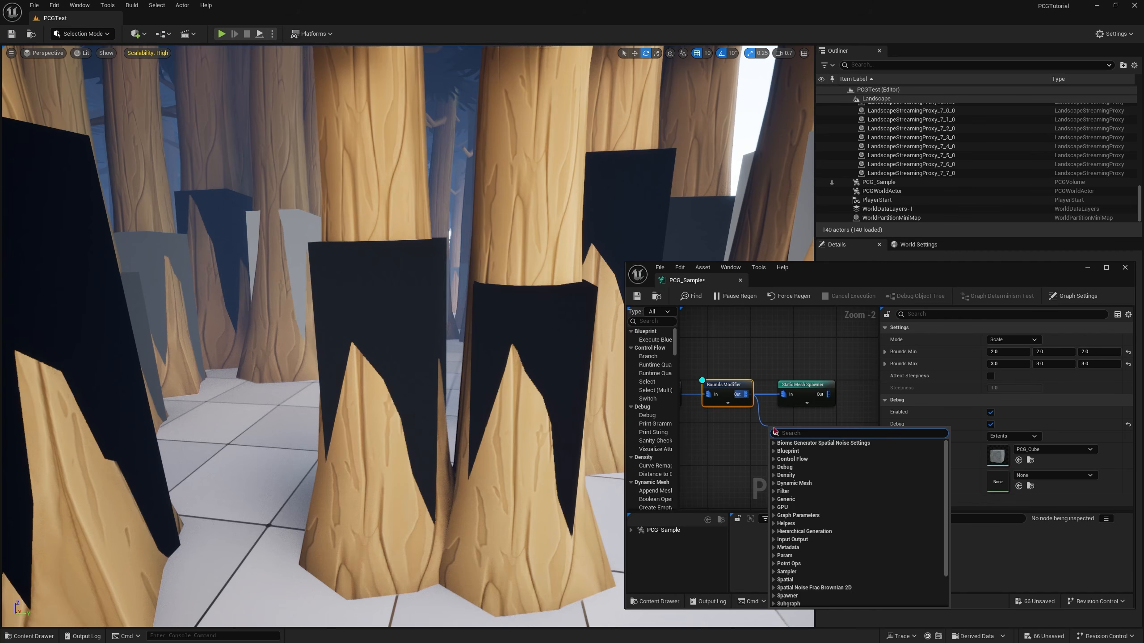
type("prun")
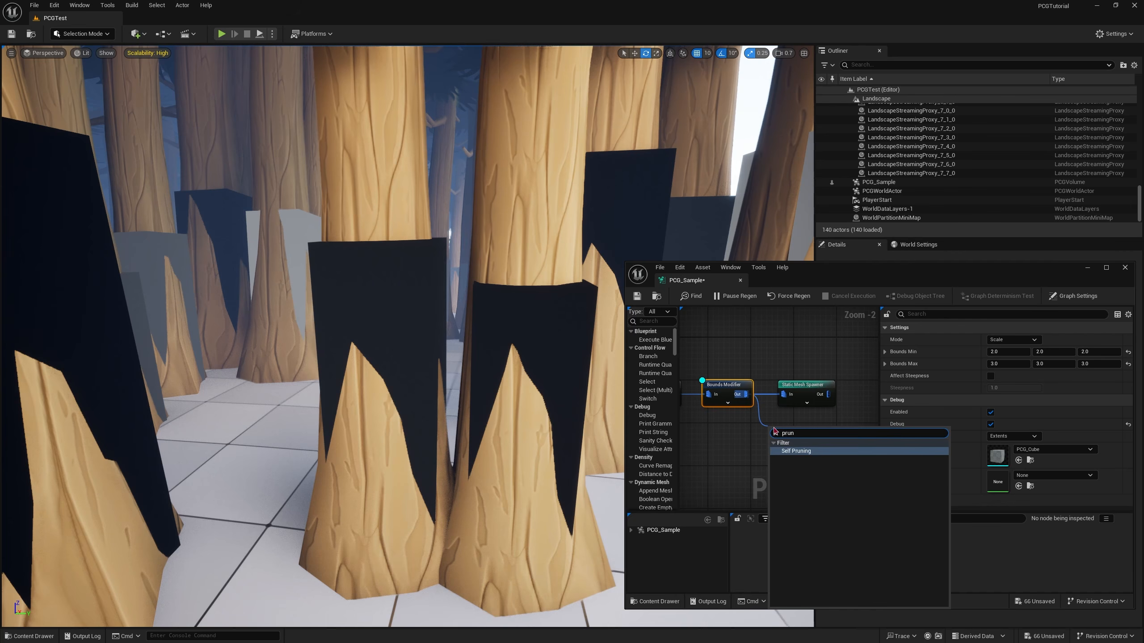
key("Return")
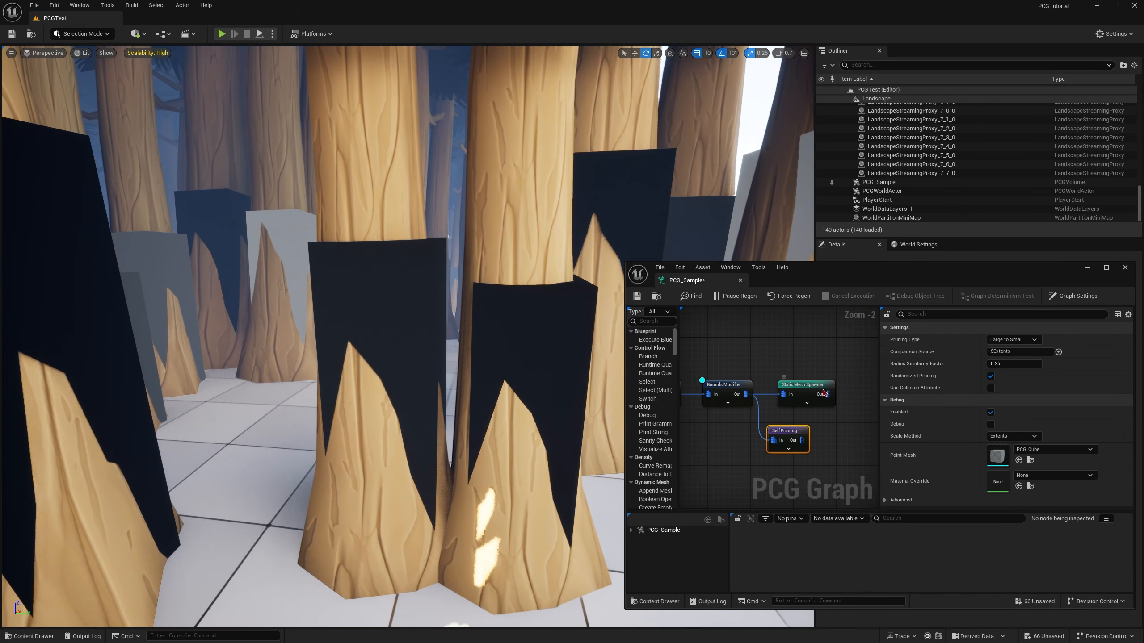
left_click_drag(823, 393, 840, 397)
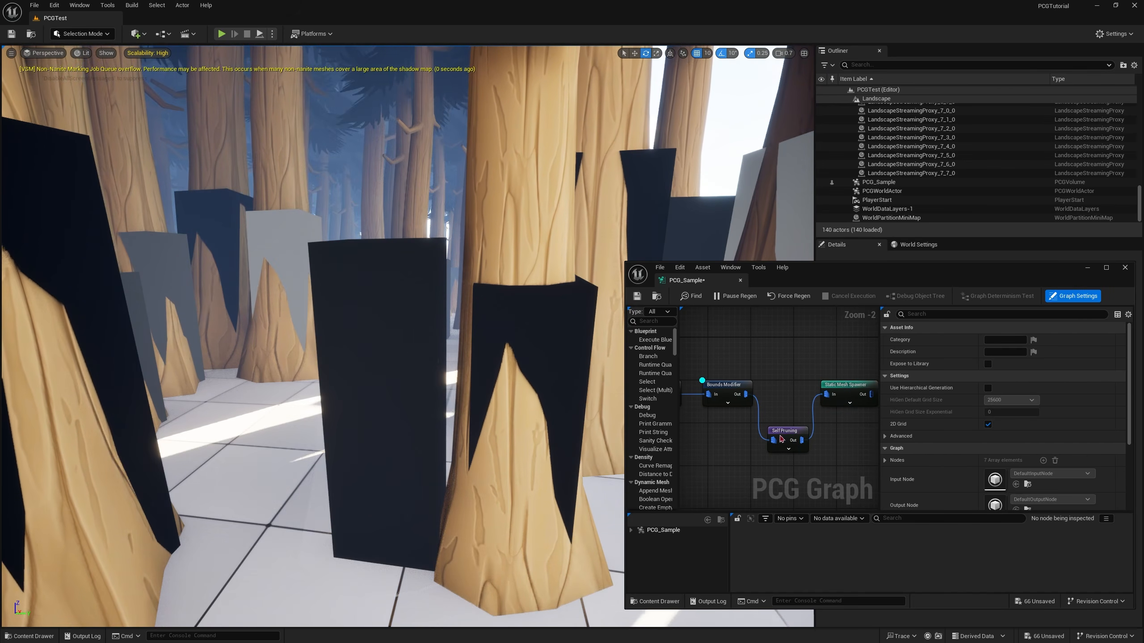
left_click_drag(786, 437, 794, 402)
right_click_drag(517, 338, 481, 349)
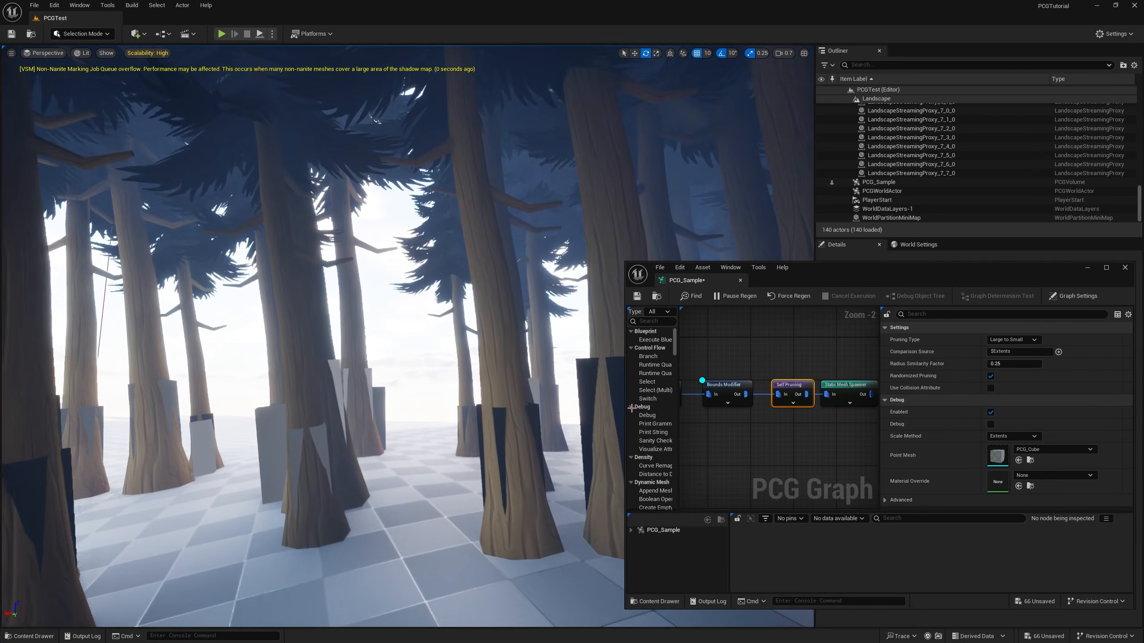
right_click_drag(781, 419, 773, 422)
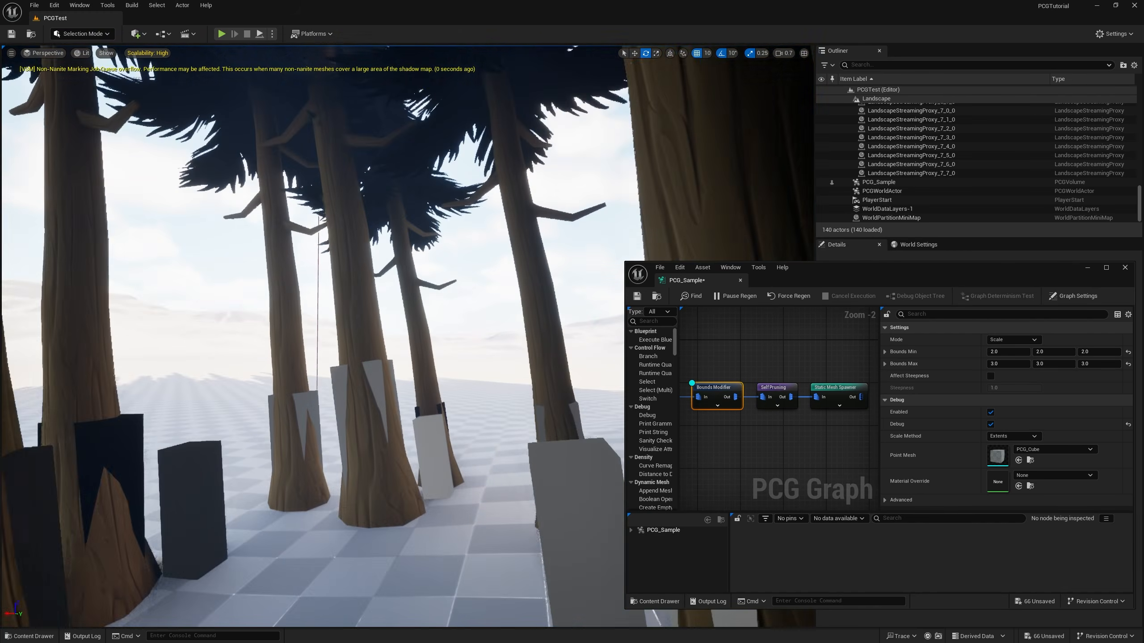
Step: Switch the debug display from the Bounds Modifier node to the Self Pruning node, and disable Self Pruning to compare the trees
right_click_drag(391, 363, 477, 60)
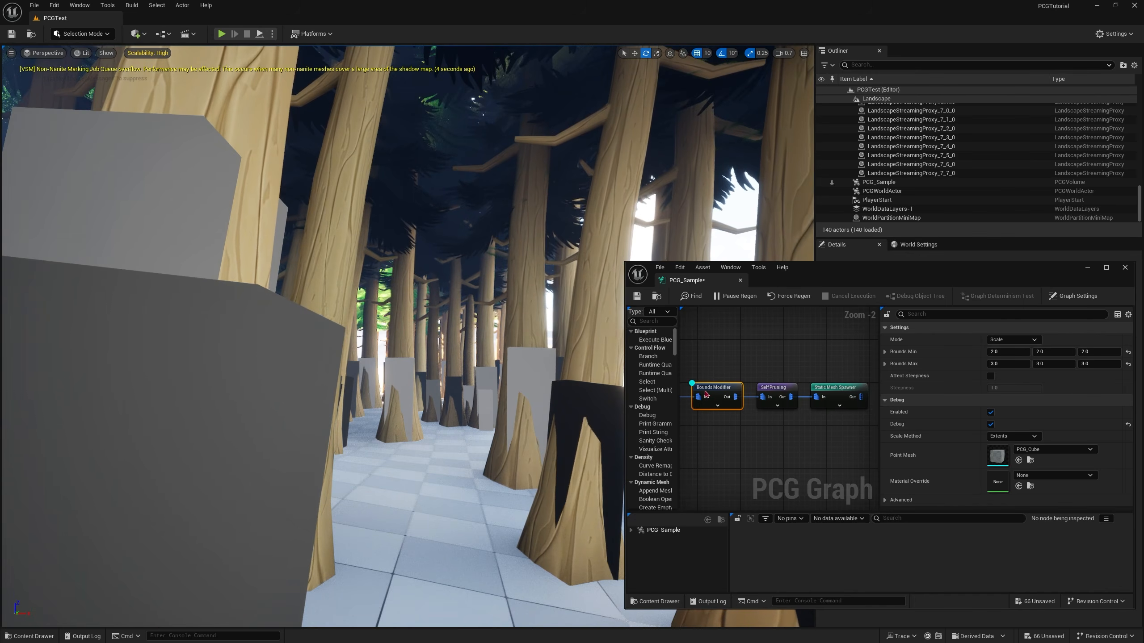
left_click(782, 395)
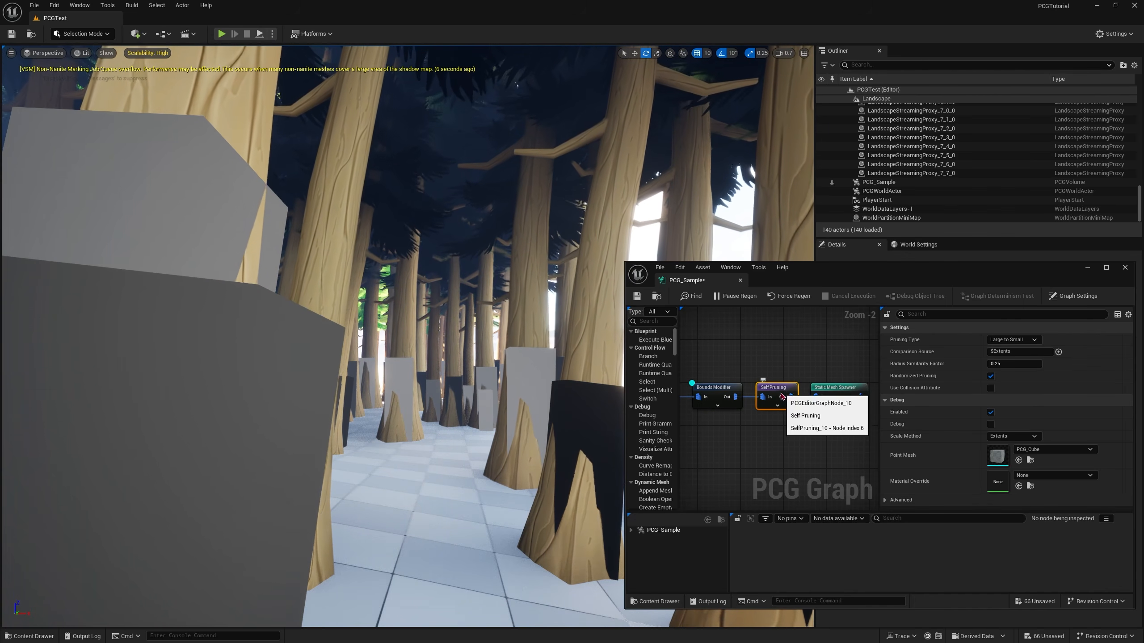
left_click(721, 391)
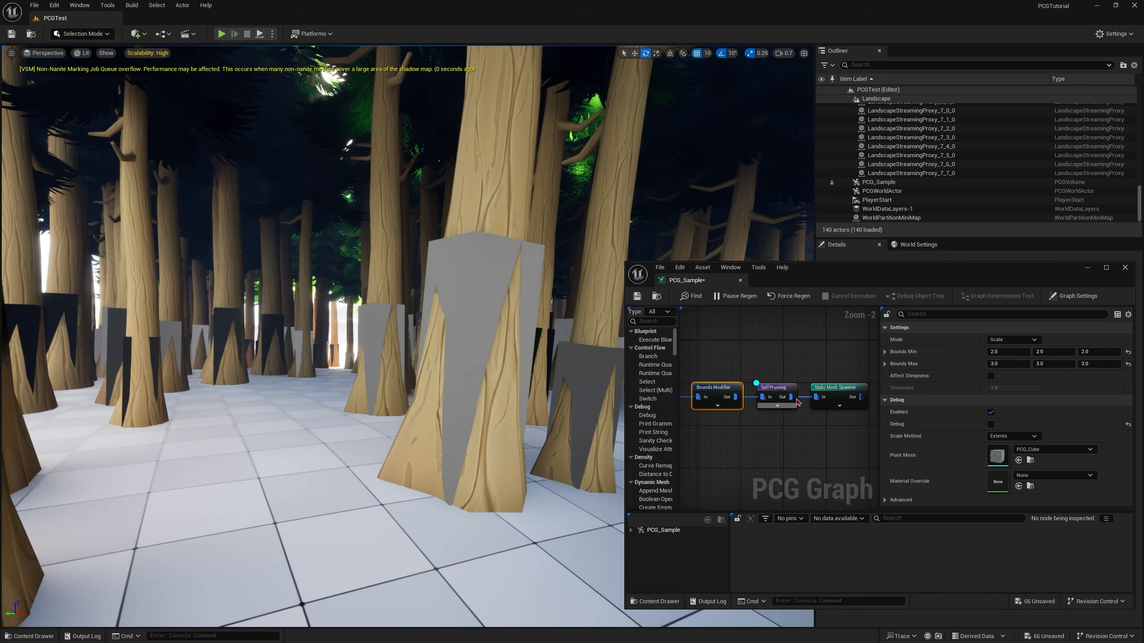
left_click(769, 391)
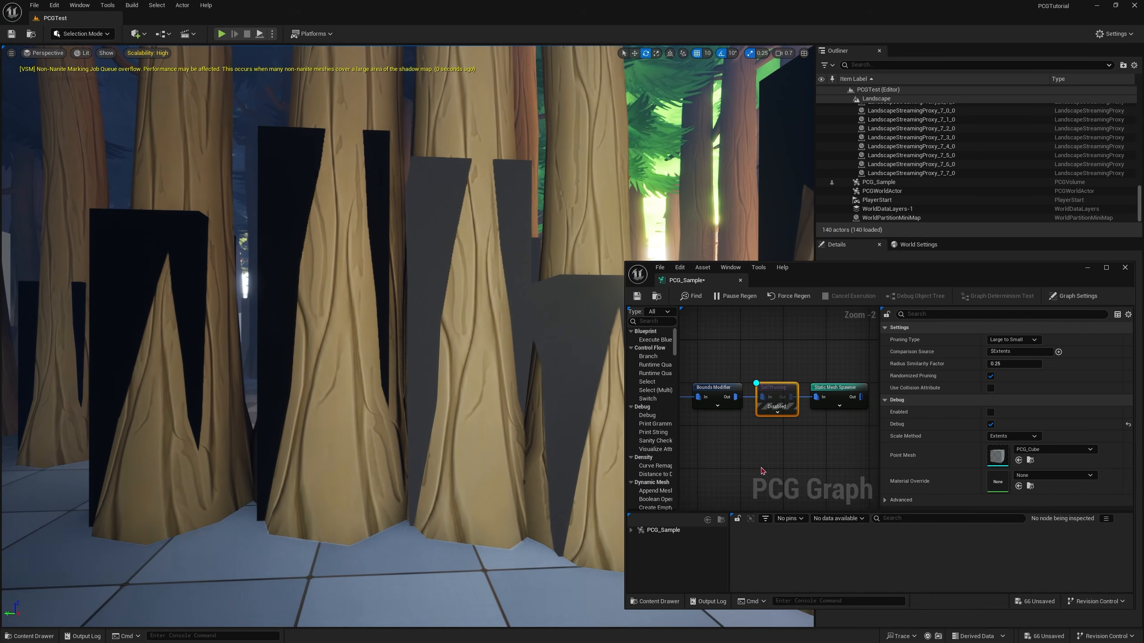
Step: Enable the Self Pruning node again and turn off its debug display
right_click_drag(775, 457, 773, 461)
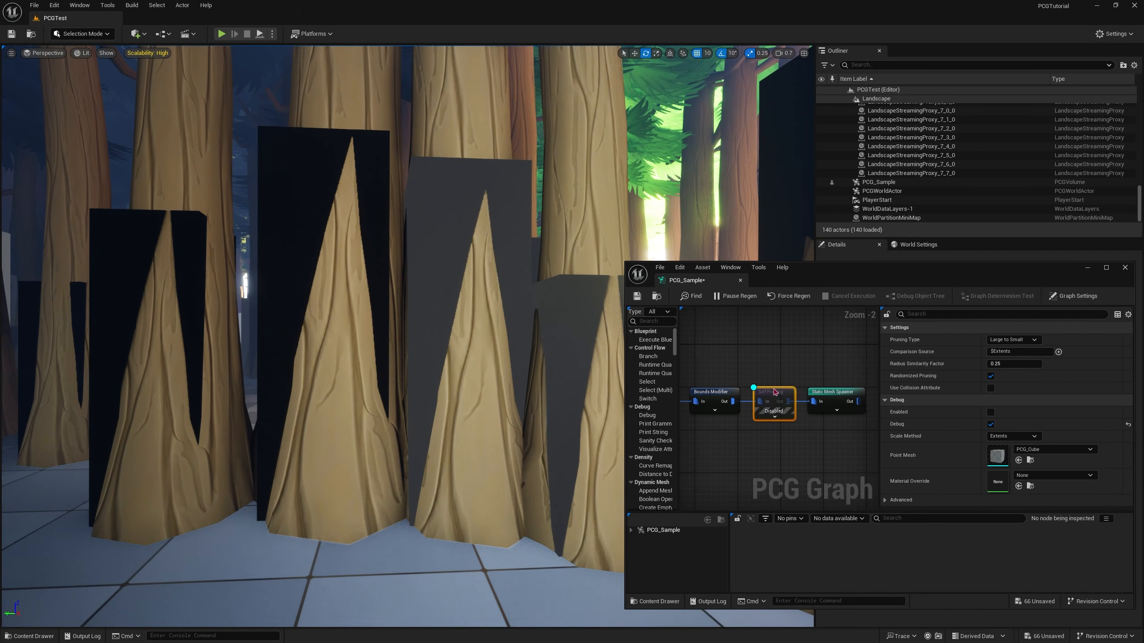
key("e")
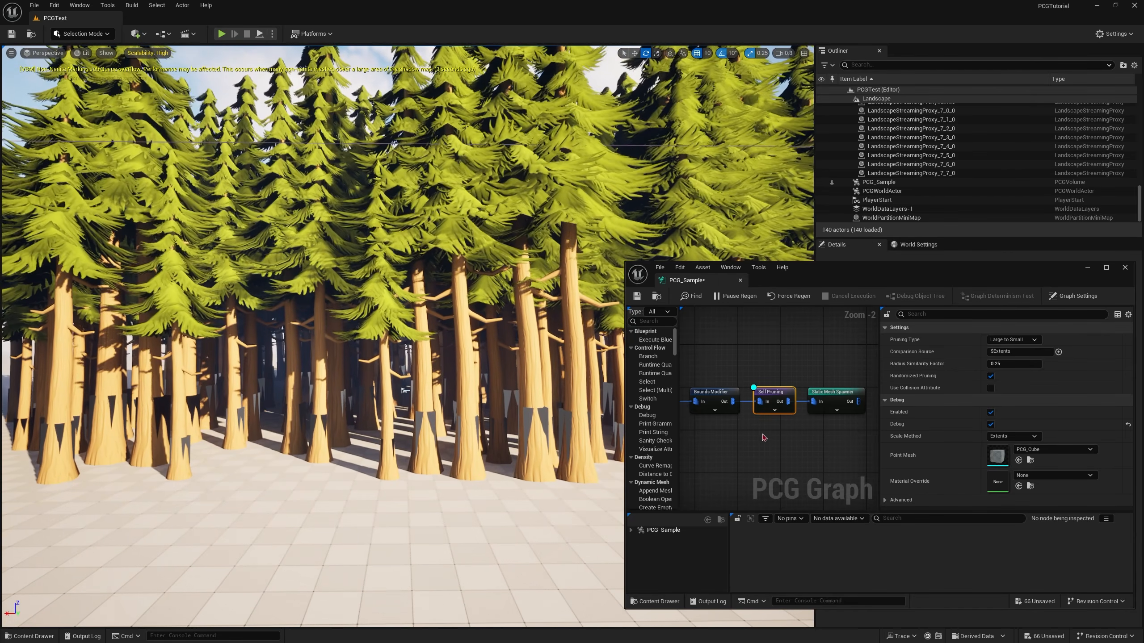
key("d")
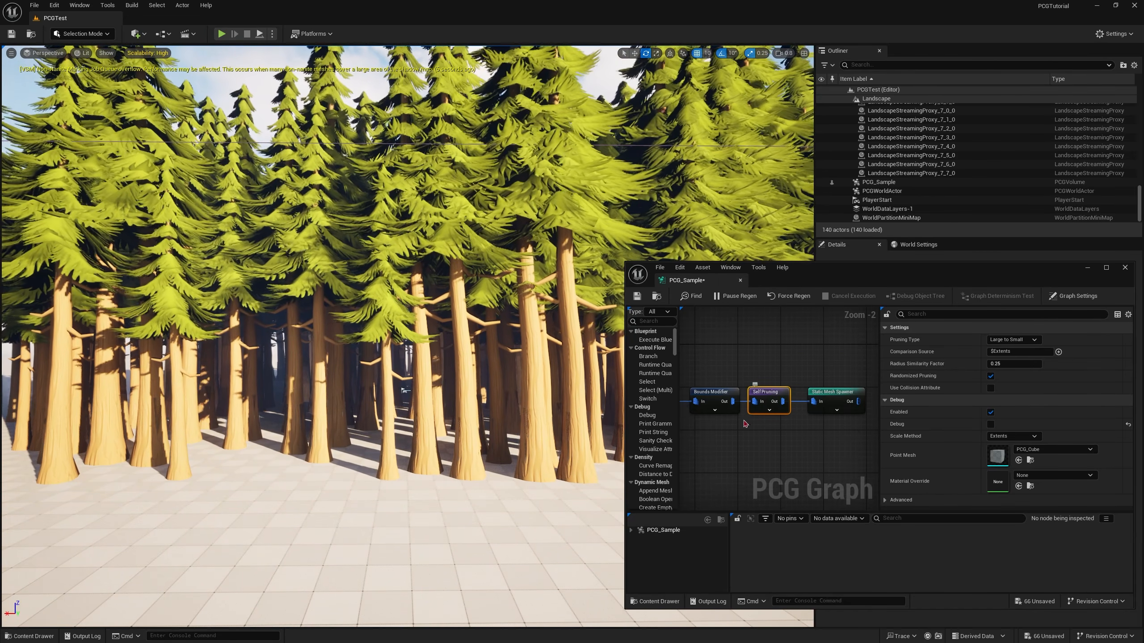
Step: Reduce the Surface Sampler's Points Per Squared Meter, trying 0.2 first and settling on 0.15
scroll(744, 424, "down", 4)
scroll(744, 419, "up", 7)
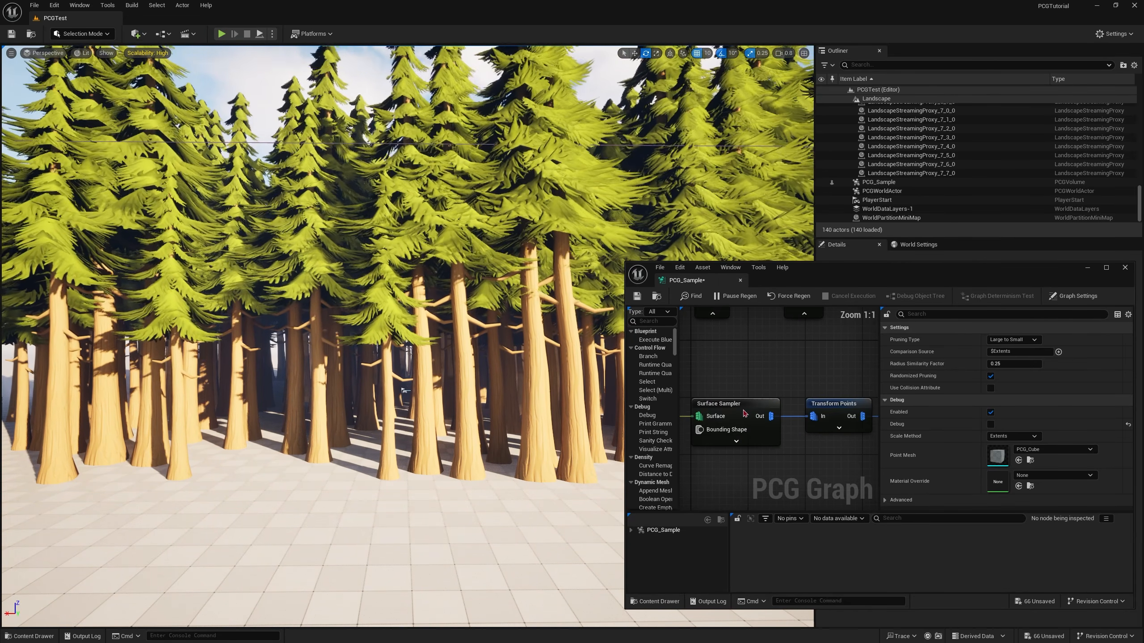
left_click(744, 413)
left_click(1009, 339)
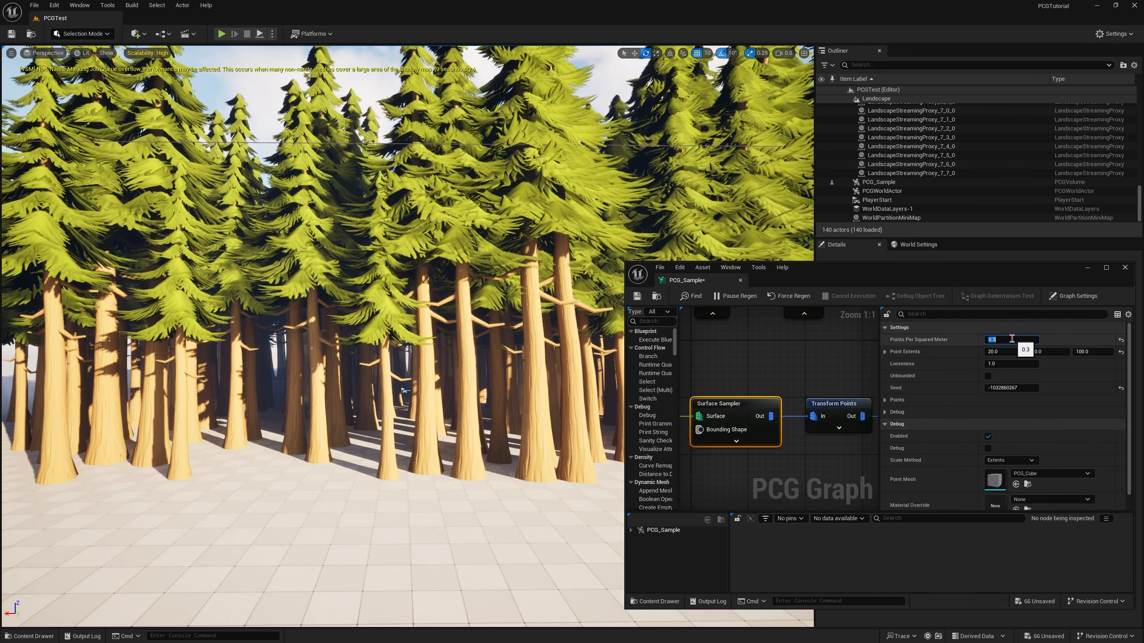
type("0.2")
key("Return")
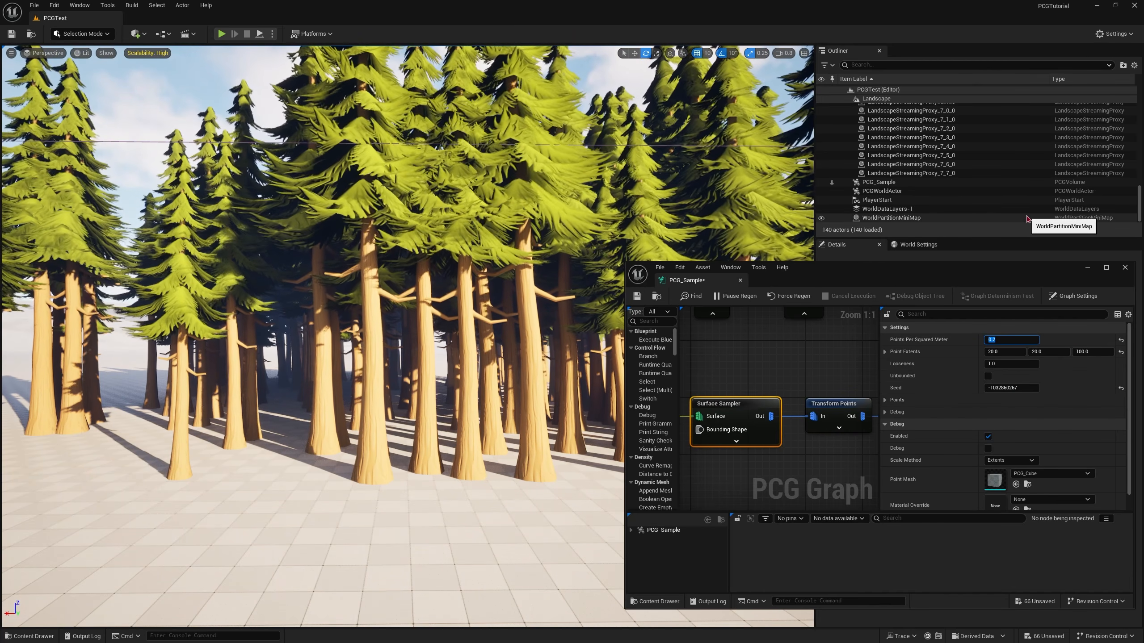
type("0.15")
key("Return")
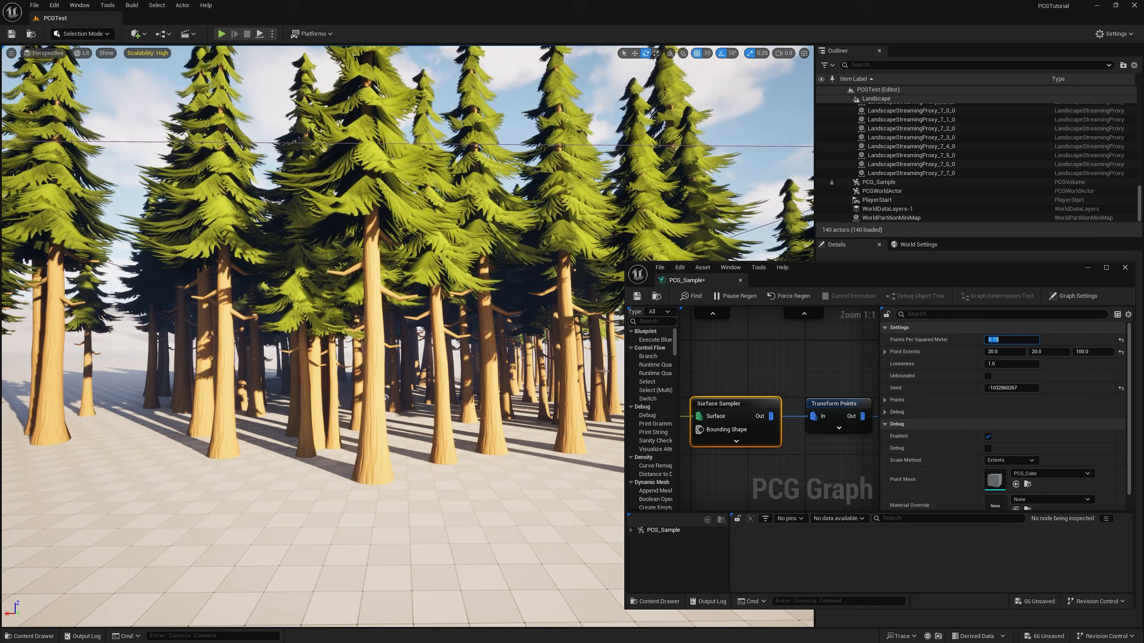
Step: Inspect the thinned forest from among the trees and view the settings of the Static Mesh Spawner ending the node chain
right_click_drag(604, 371, 539, 339)
key("w")
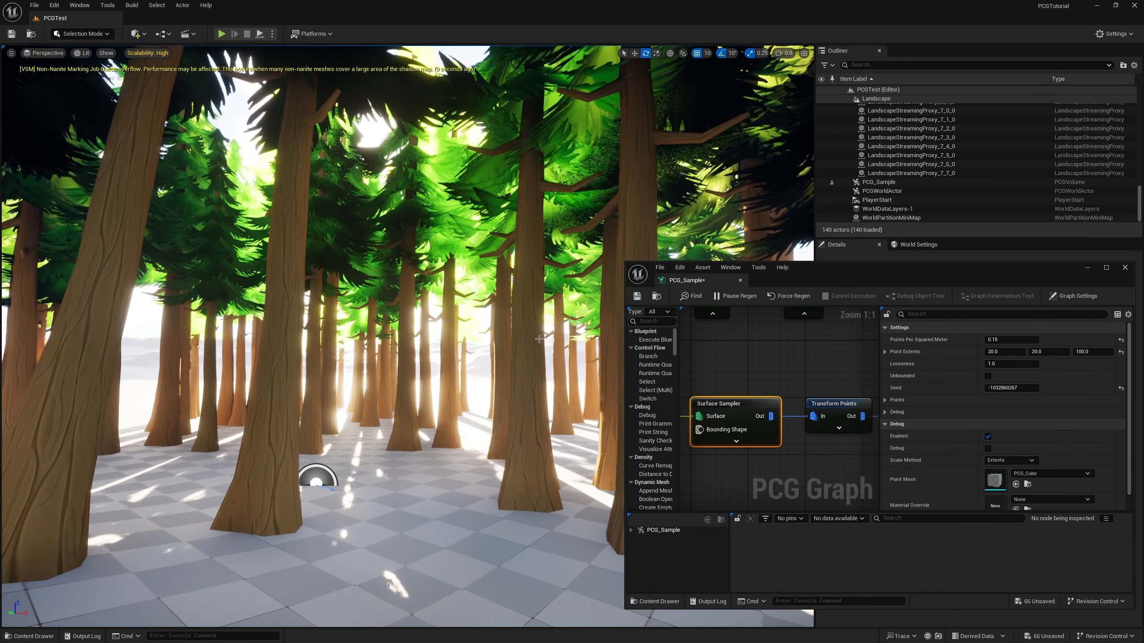
right_click_drag(848, 427, 755, 455)
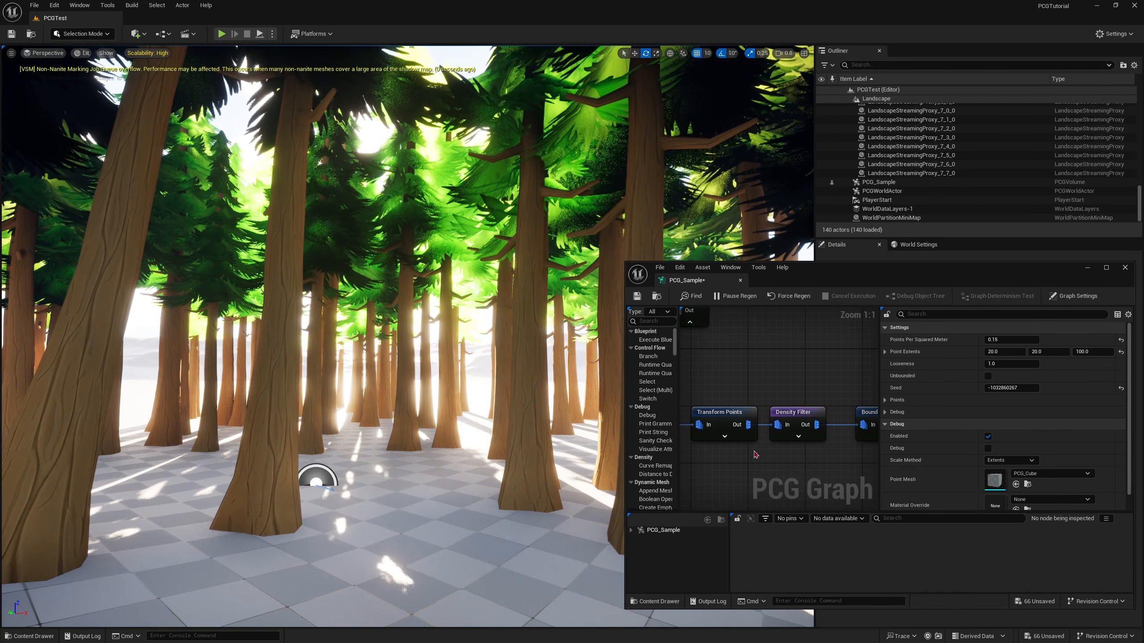
scroll(795, 396, "down", 3)
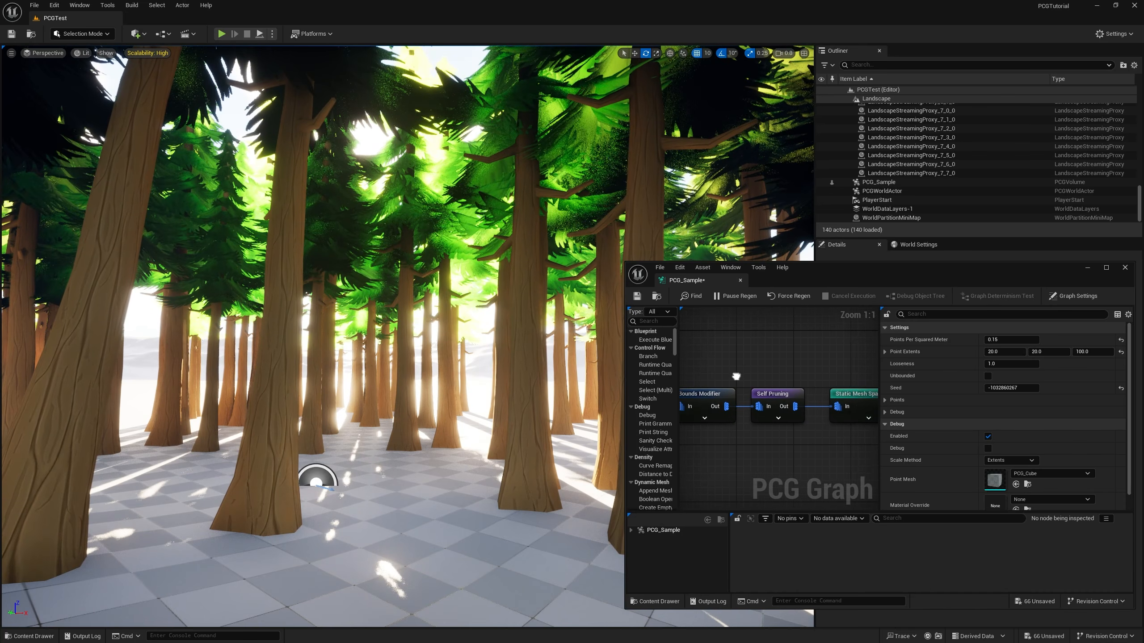
right_click_drag(874, 356, 766, 374)
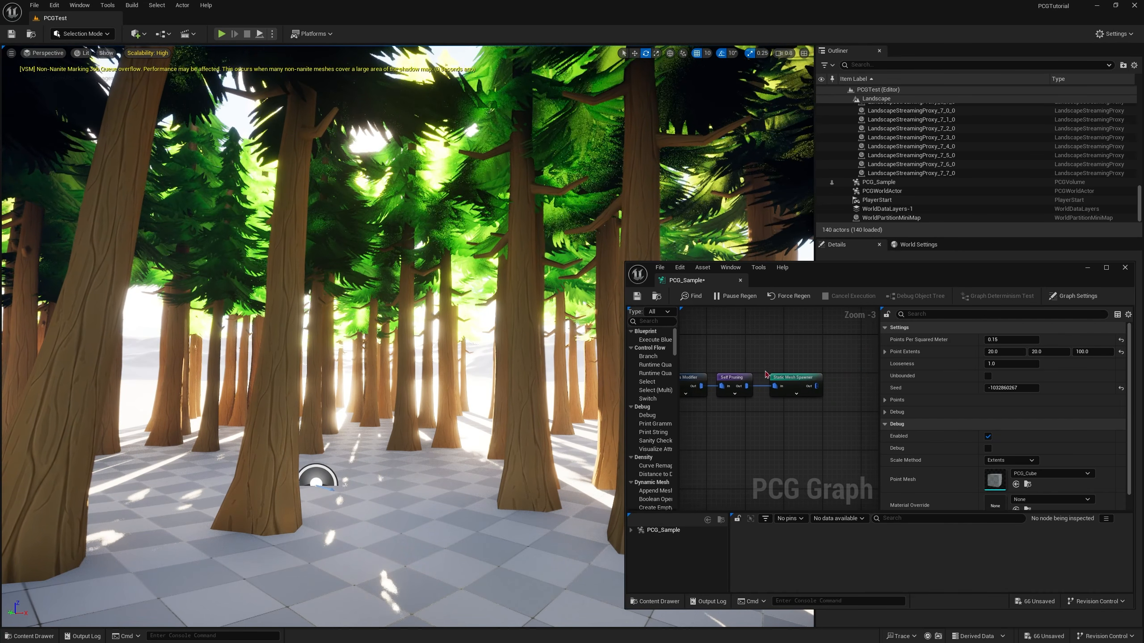
left_click(788, 383)
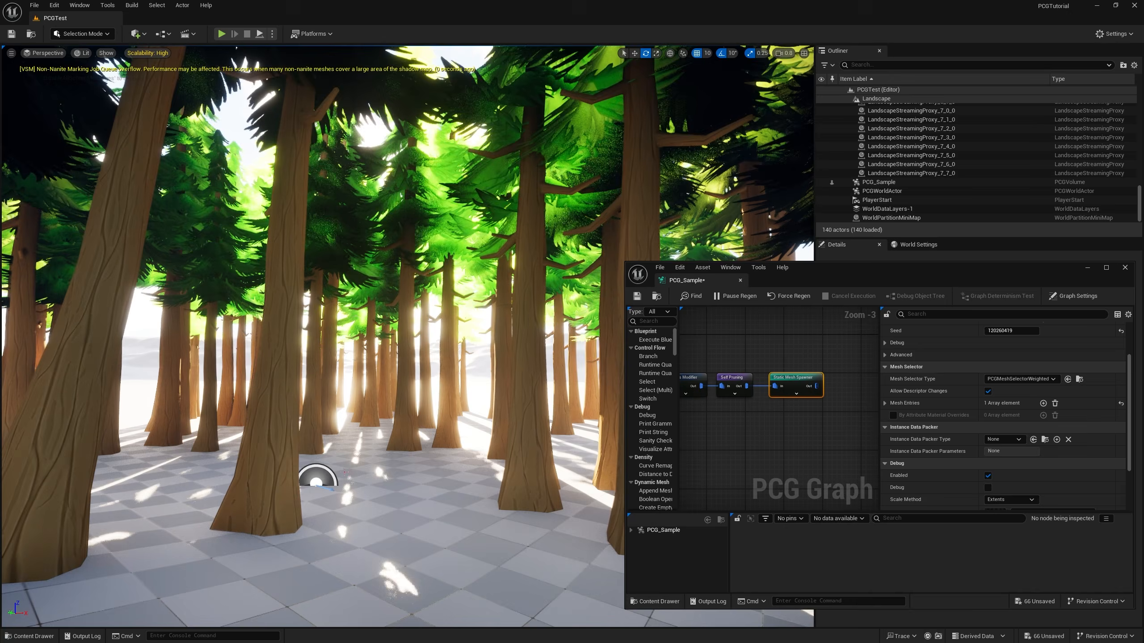
right_click_drag(345, 472, 313, 436)
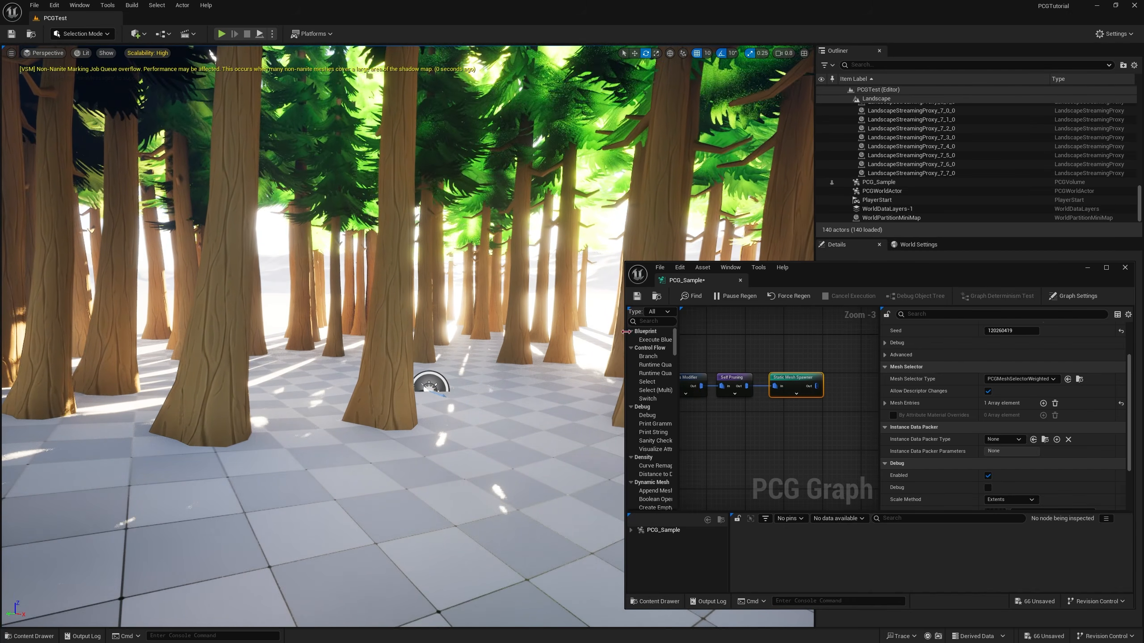
Step: Maximize the PCG_Sample graph editor and widen its graph area so the whole node chain fits
left_click_drag(625, 331, 392, 328)
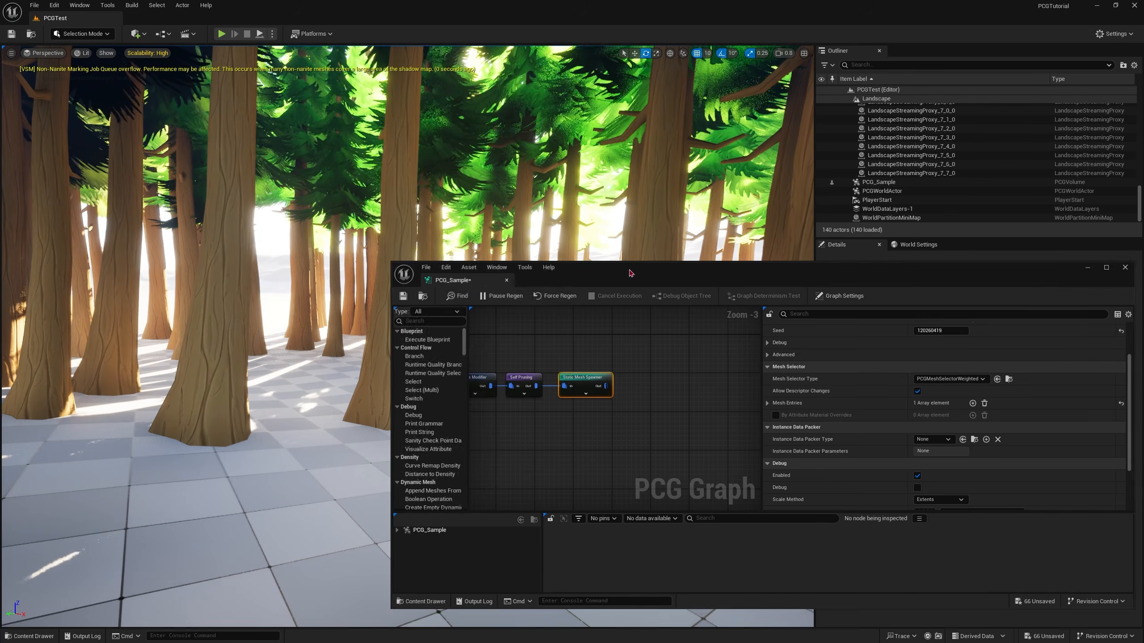
left_click(1106, 268)
scroll(315, 284, "up", 4)
right_click_drag(295, 275, 363, 293)
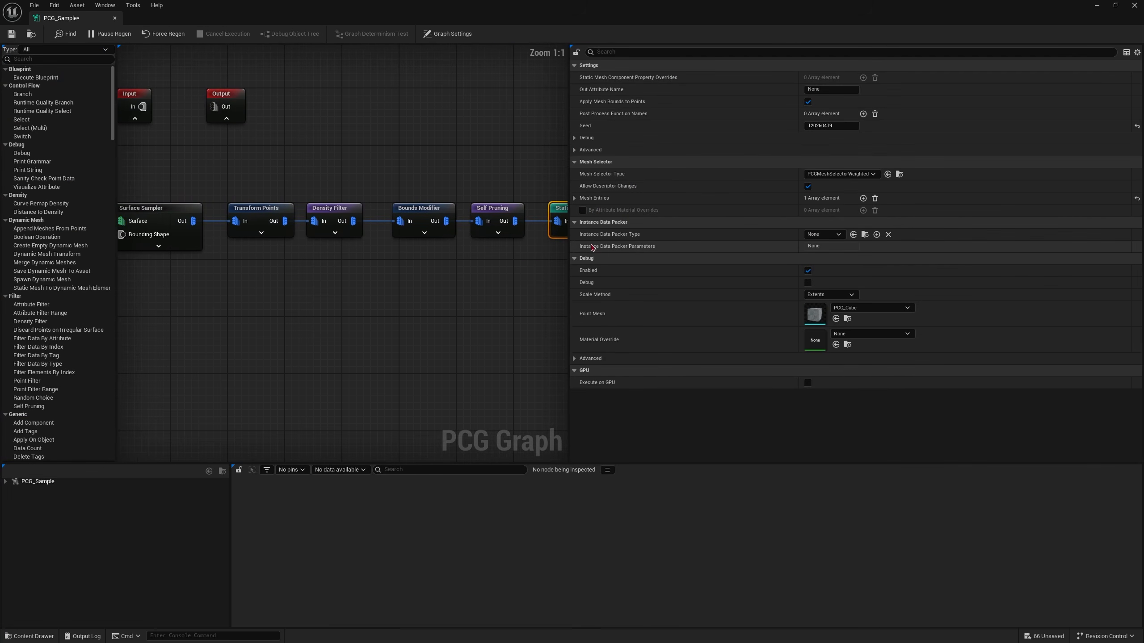
left_click_drag(570, 259, 690, 259)
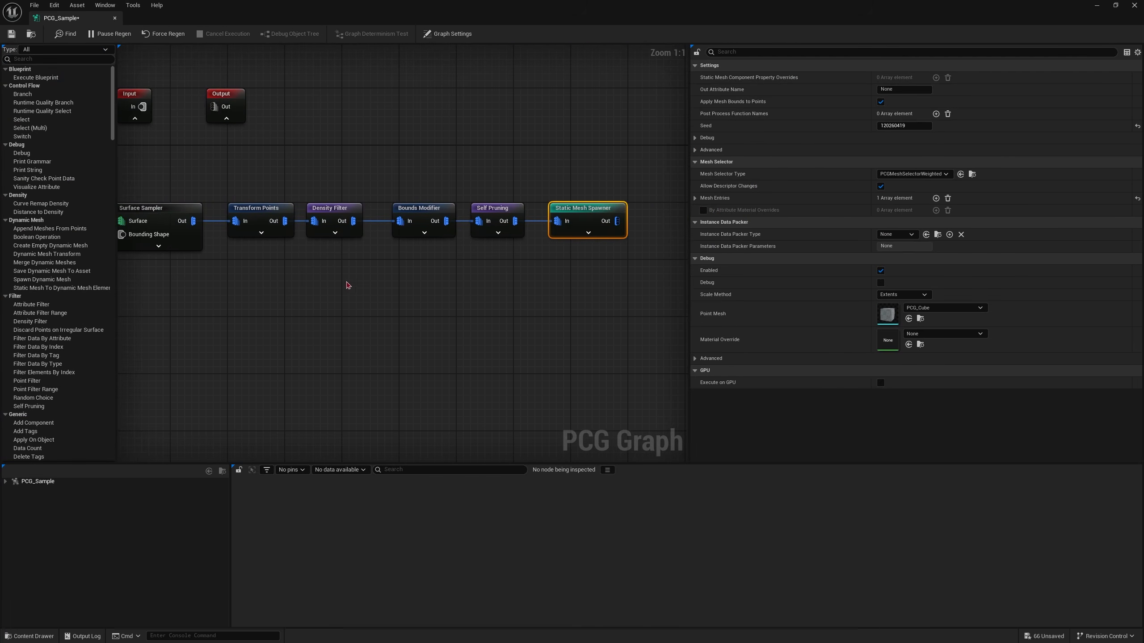
Step: Add a second Surface Sampler node below the first, fed by the Get Landscape Data output
right_click_drag(216, 274, 470, 325)
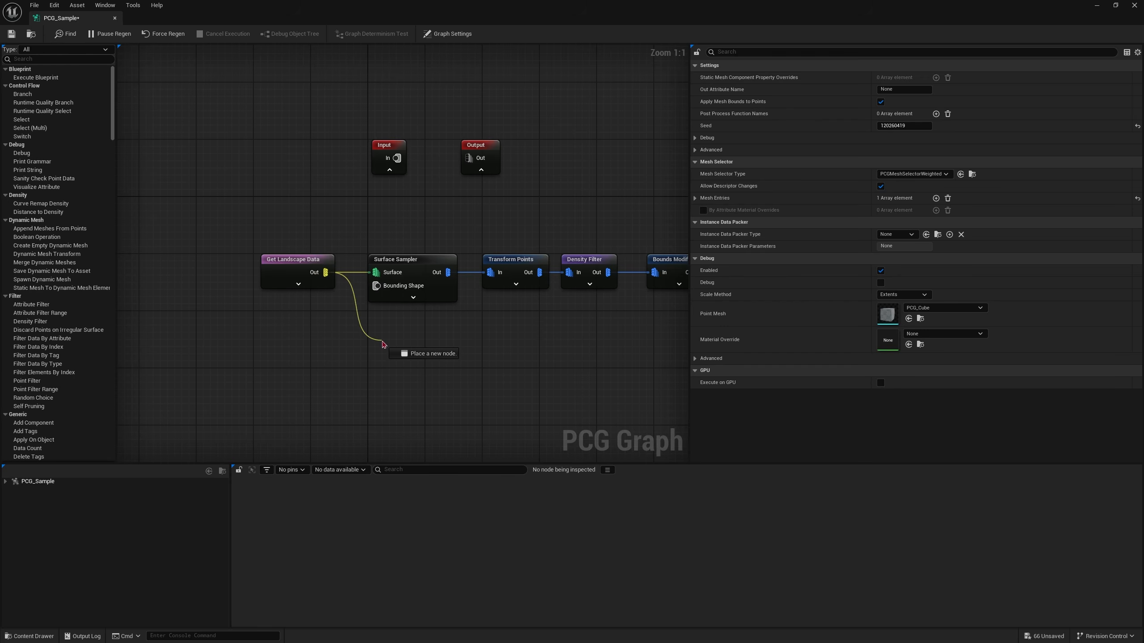
left_click_drag(383, 344, 385, 342)
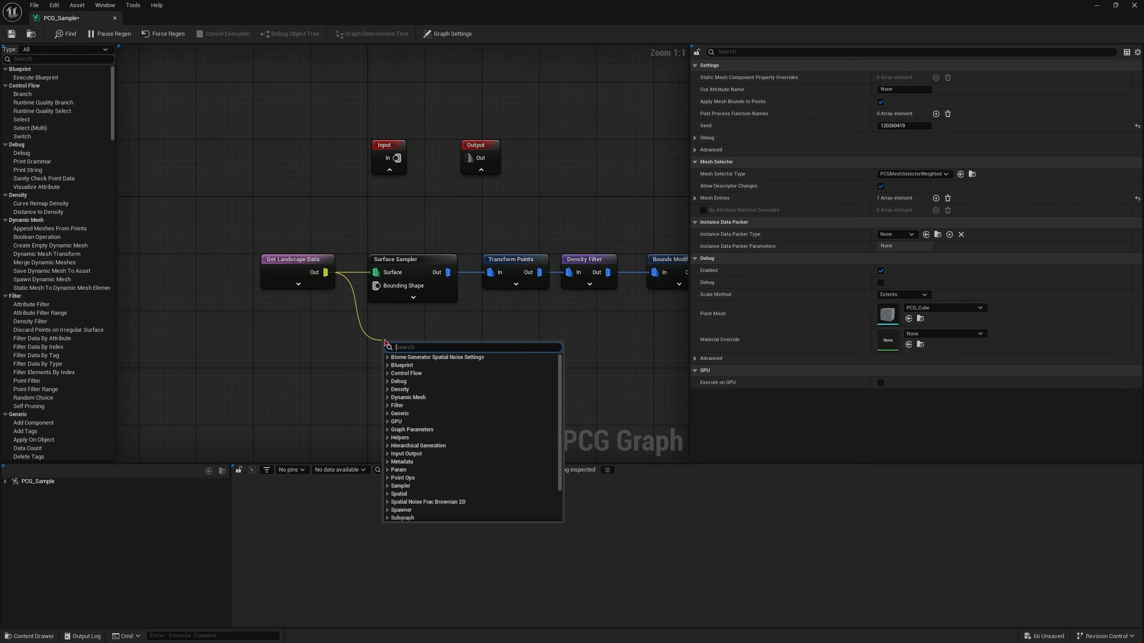
type("surfa")
key("Return")
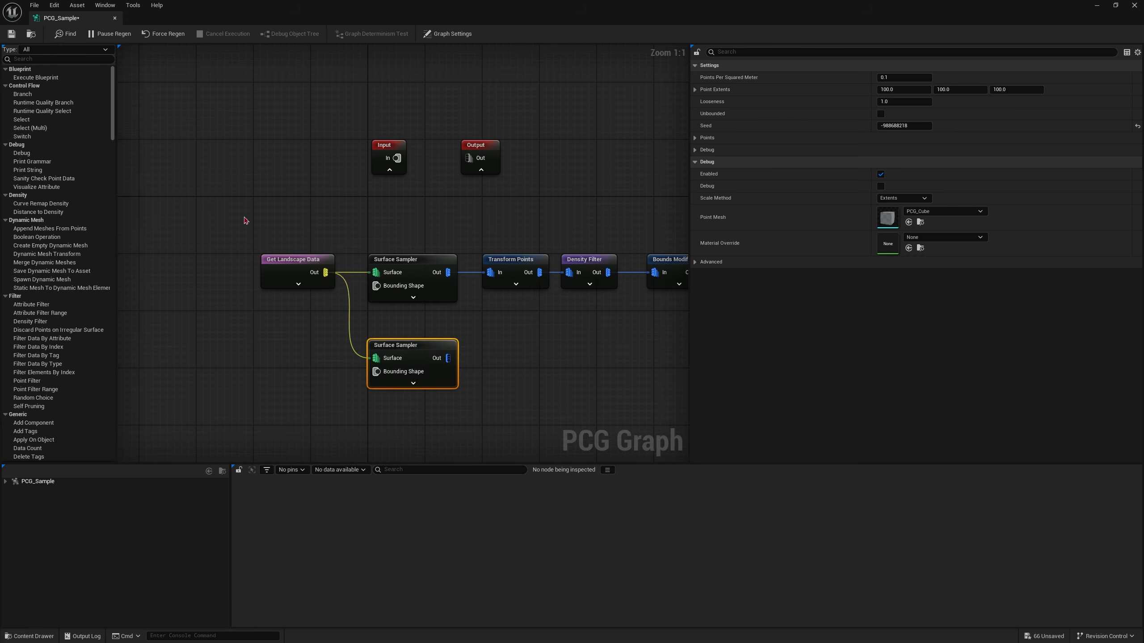
left_click_drag(303, 318, 304, 315)
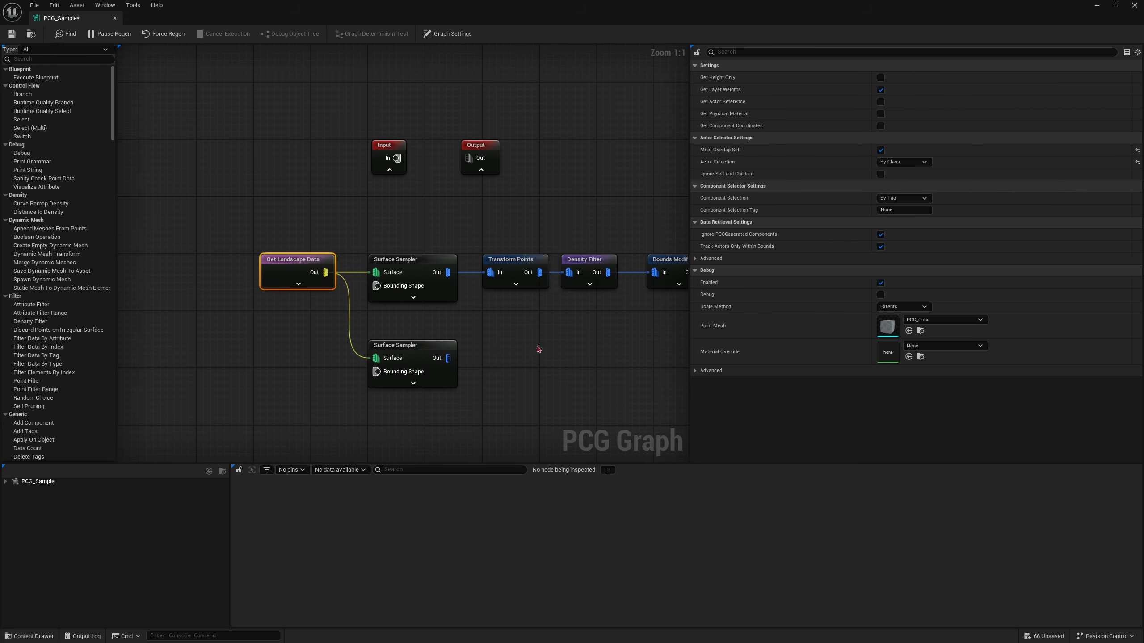
Step: Add a Transform Points node connected to the output of the second Surface Sampler
right_click_drag(537, 349, 393, 339)
left_click_drag(302, 353, 345, 360)
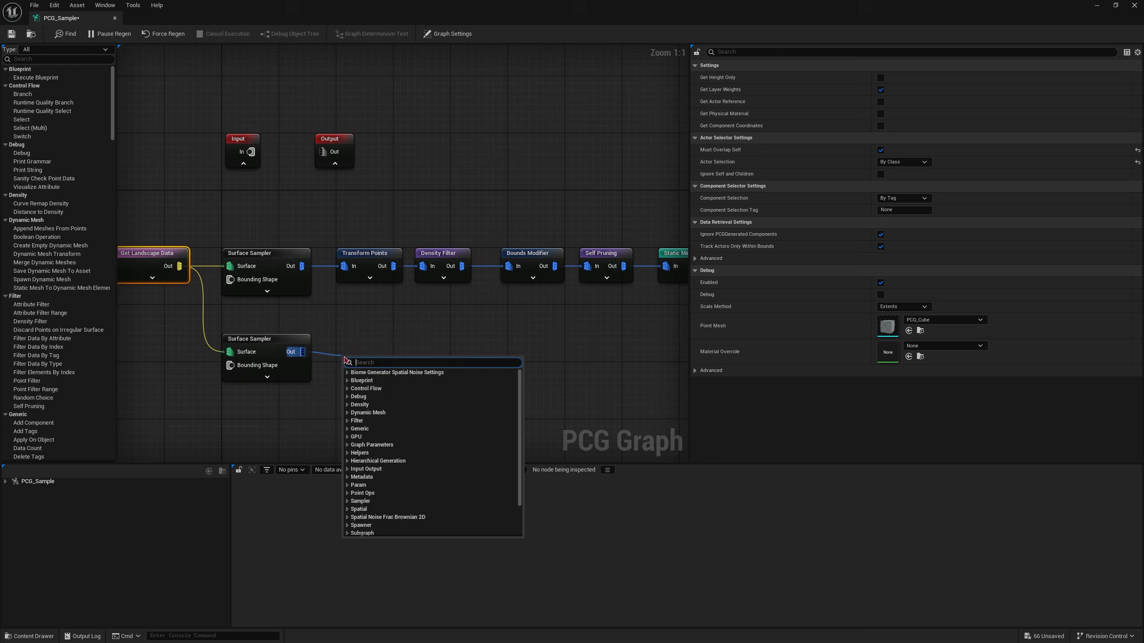
type("tra")
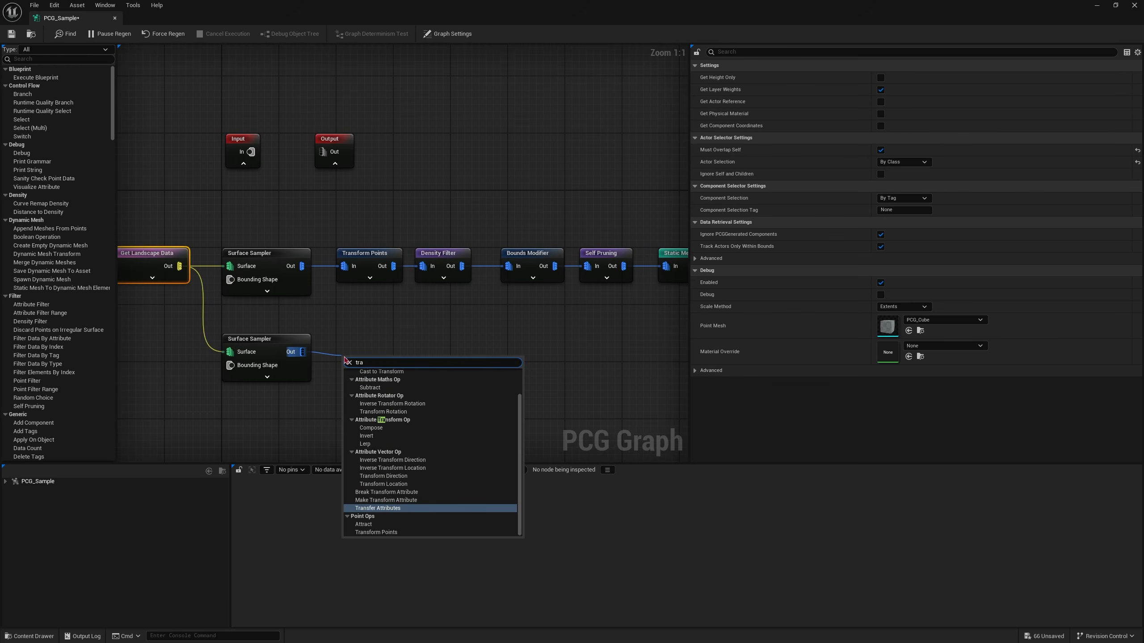
type("nsform po")
key("Return")
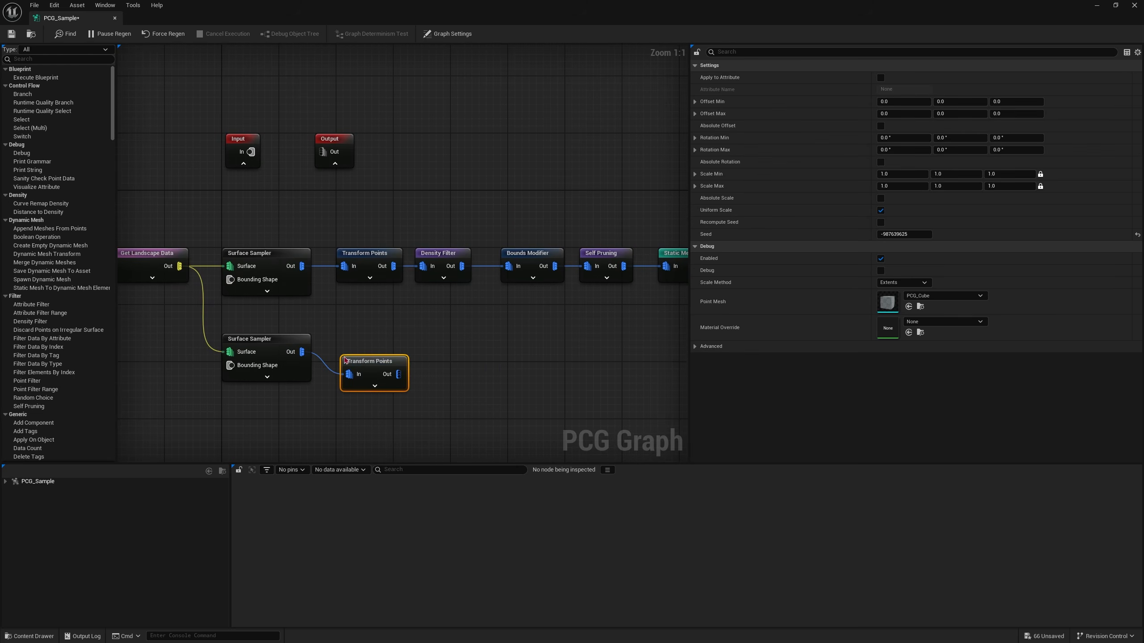
right_click_drag(530, 415, 493, 375)
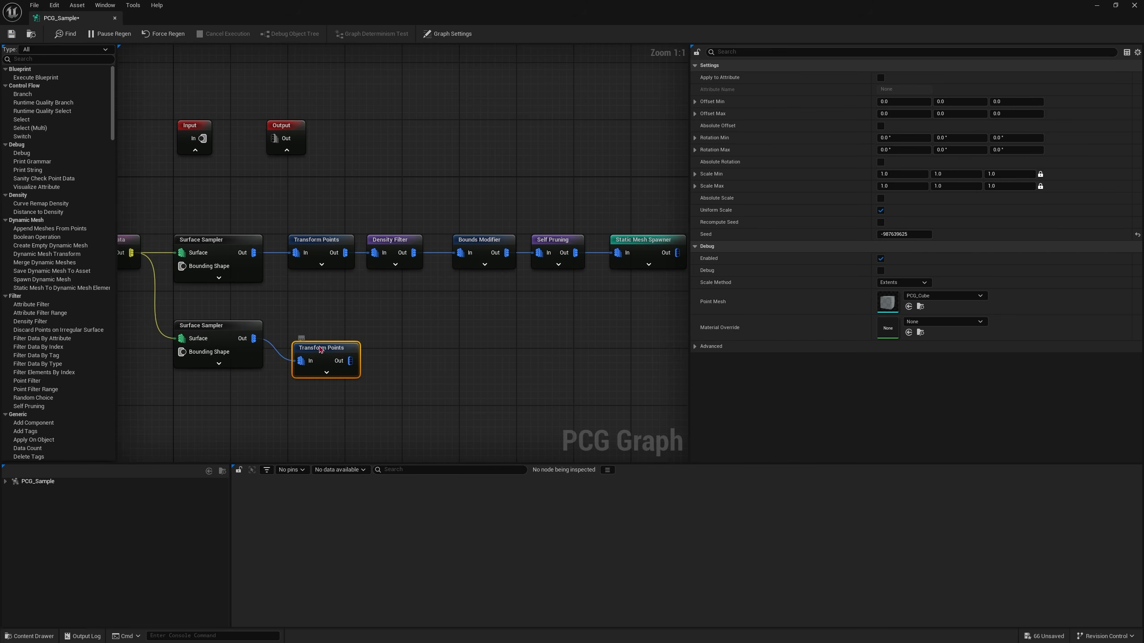
Step: Add a Static Mesh Spawner node connected to the output of the new Transform Points node
right_click_drag(534, 332, 408, 322)
left_click_drag(338, 341, 356, 339)
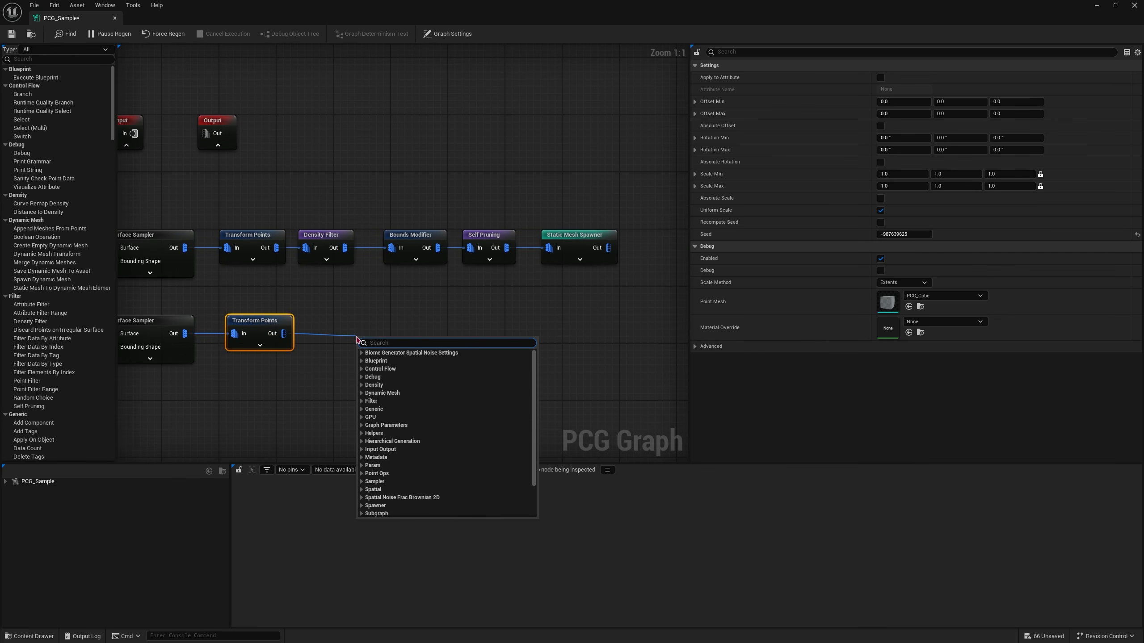
type("static")
key("Return")
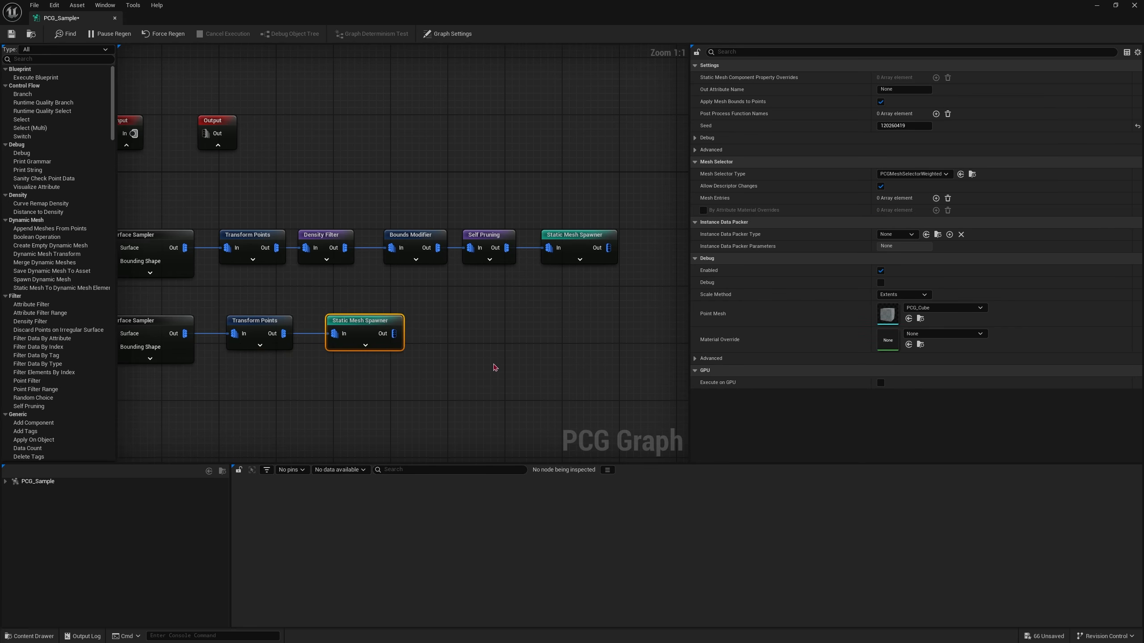
right_click(394, 325)
key("Escape")
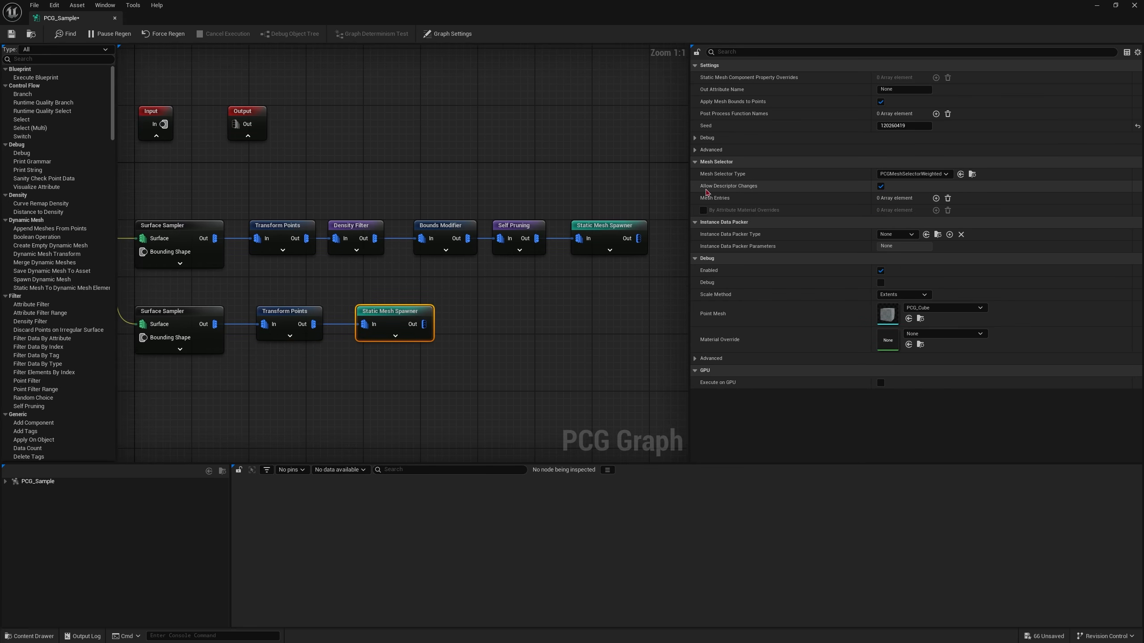
Step: Add one mesh entry to the new Static Mesh Spawner and expand the entry's Descriptor settings
left_click(937, 199)
left_click(703, 211)
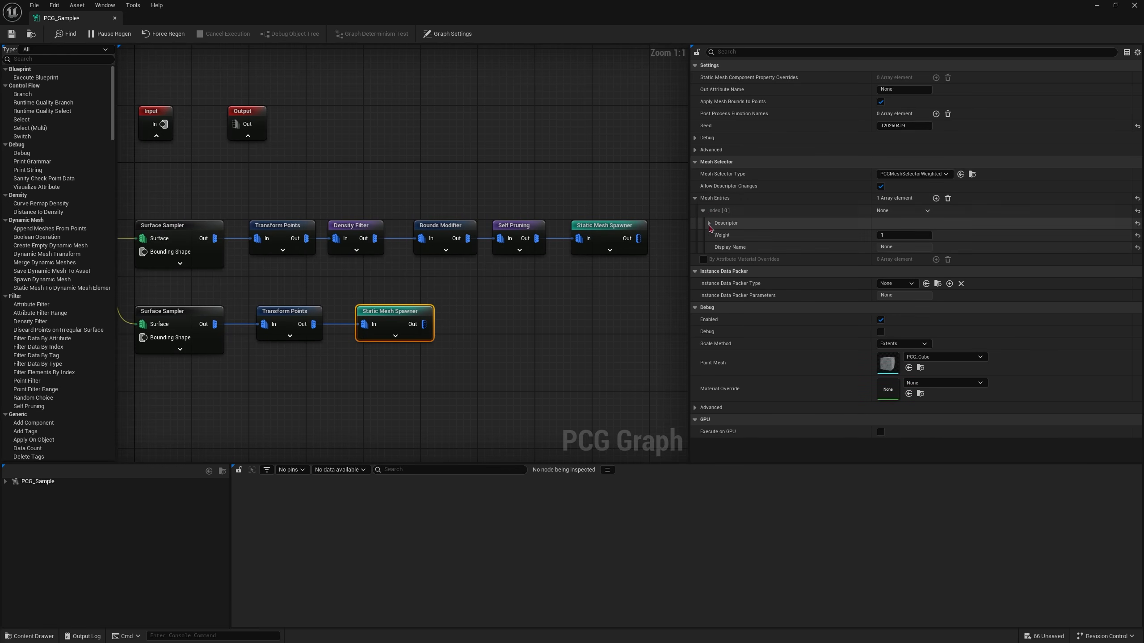
left_click(709, 223)
Step: Browse the project content to the stones folder under Stylized_Forest Meshes
key("ctrl+space")
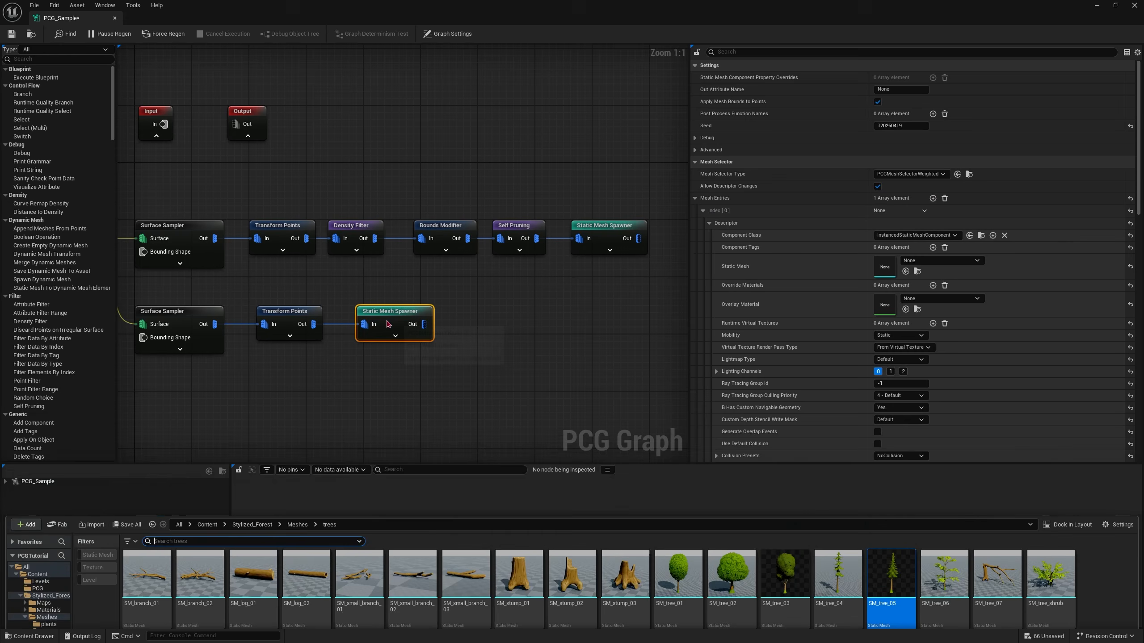
left_click(297, 423)
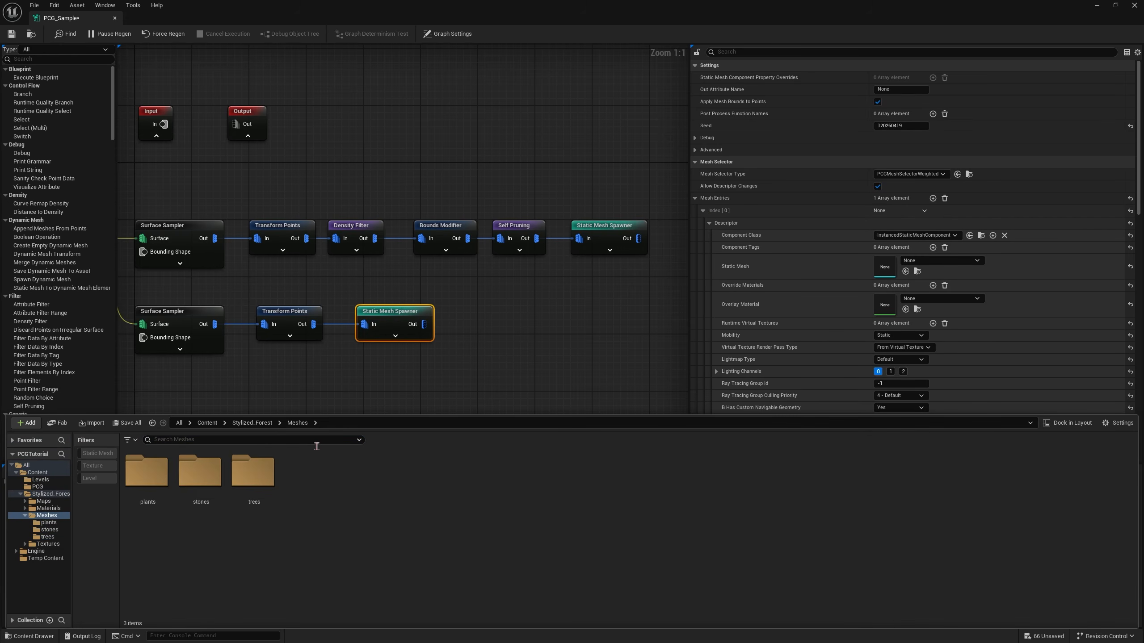
double_click(200, 472)
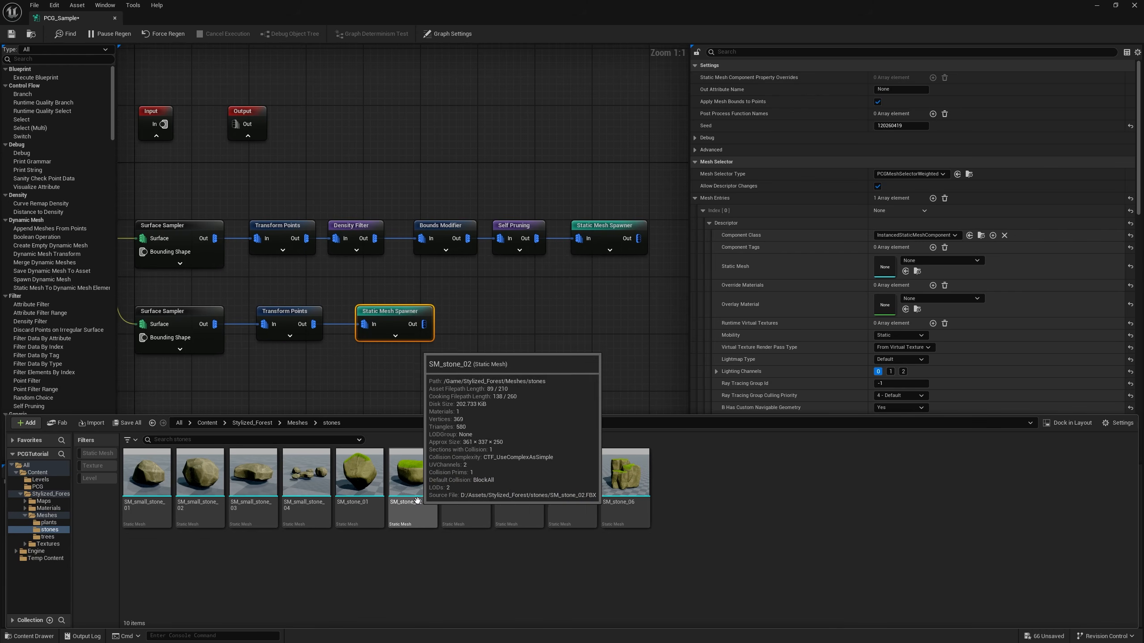
Step: Assign SM_stone_02 as the static mesh of the stone spawner's mesh entry and save the graph
left_click_drag(413, 490, 888, 273)
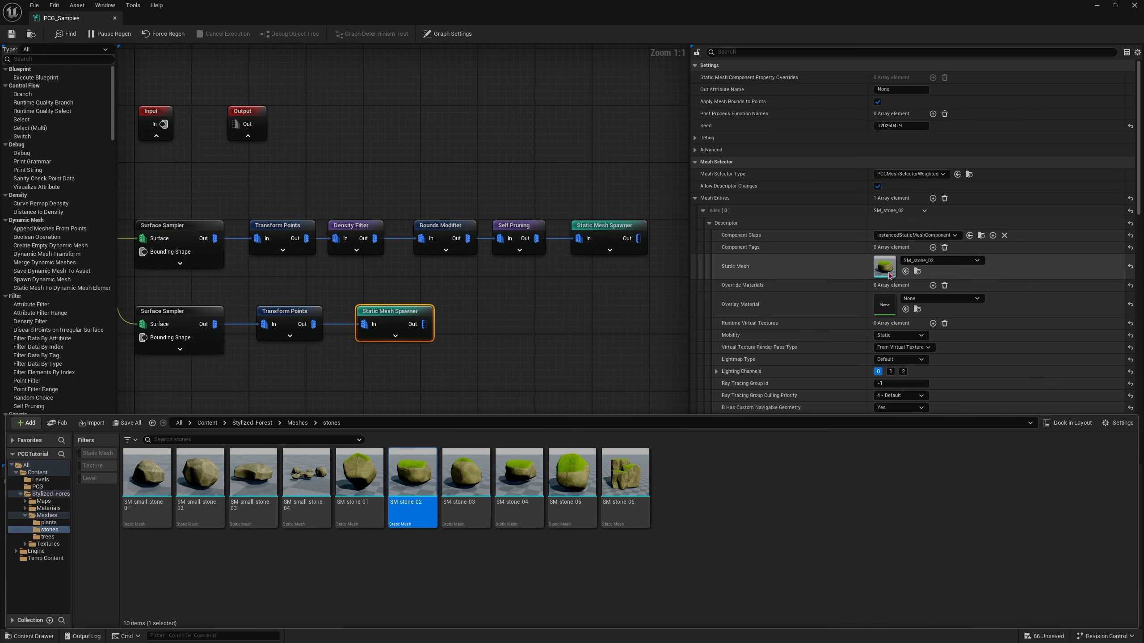
key("ctrl+s")
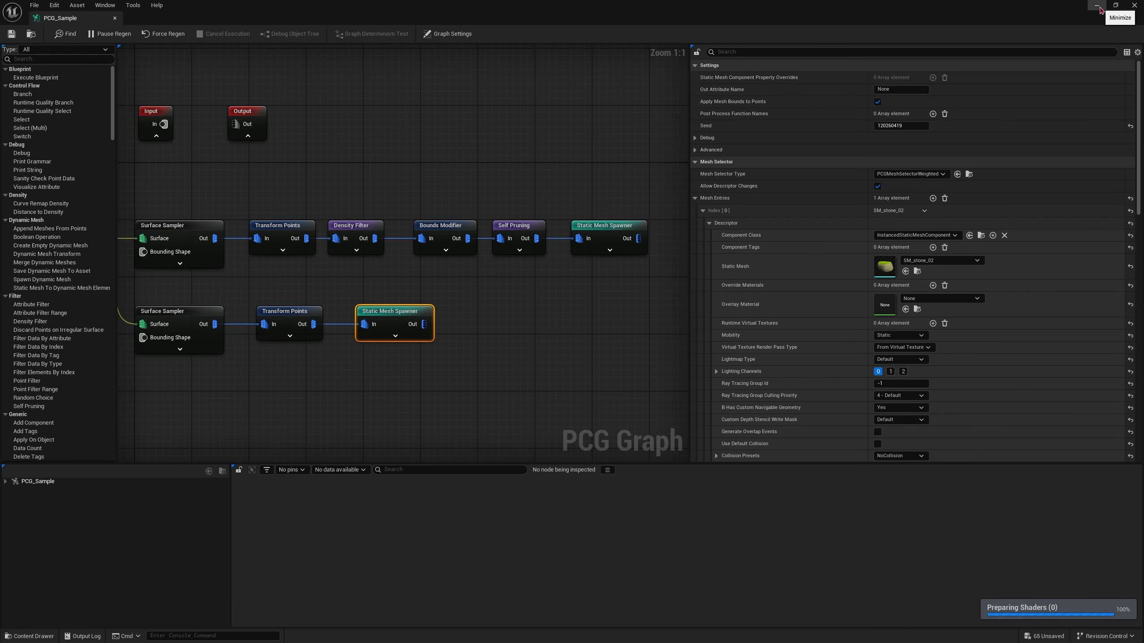
Step: Enable debug display on the stone branch's Transform Points node and on the tree branch's Self Pruning node
mouse_move(548, 303)
right_mouse_down()
mouse_move(531, 301)
mouse_move(551, 303)
right_mouse_up()
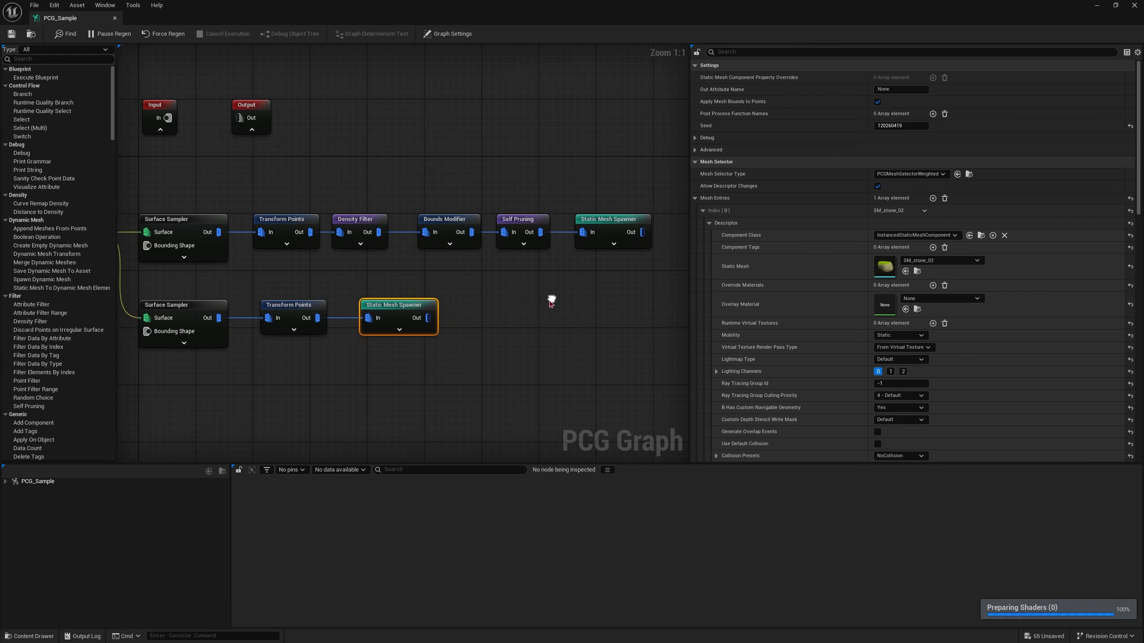
left_click(280, 314)
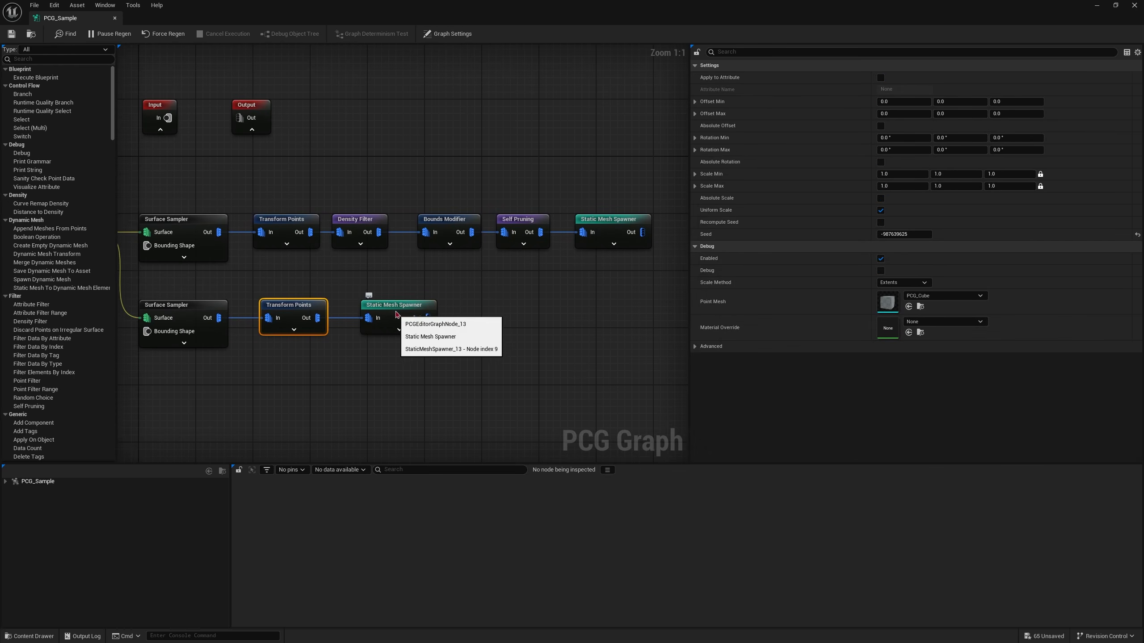
key("d")
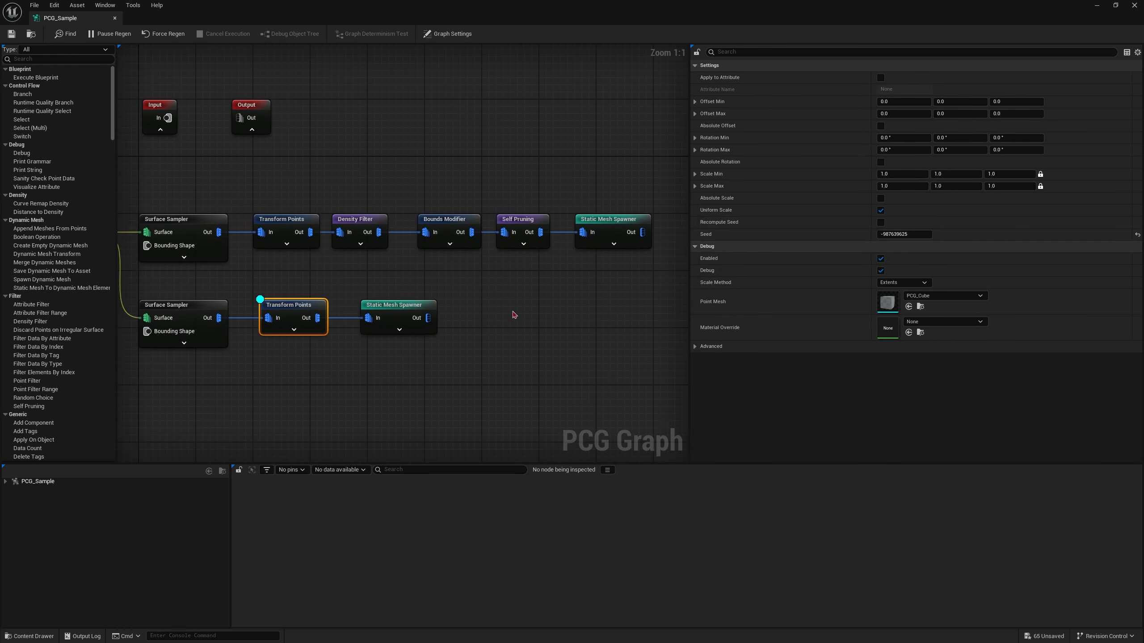
left_click(528, 221)
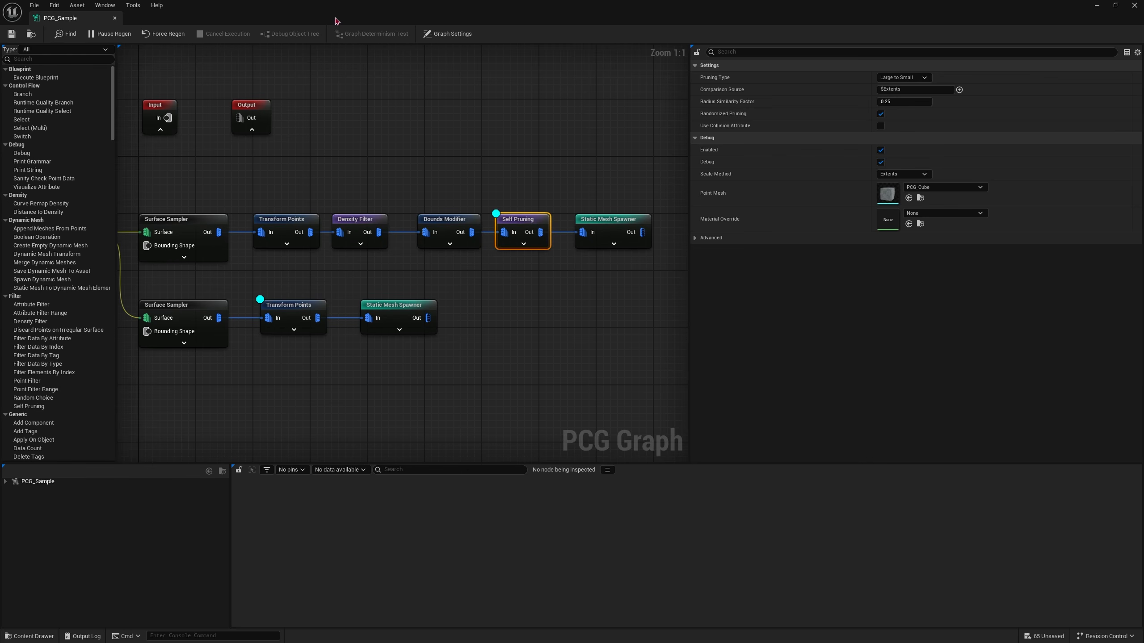
Step: Shrink the graph editor to a floating window over the level editor and inspect the spawned stones among the trees
left_click_drag(338, 16, 735, 276)
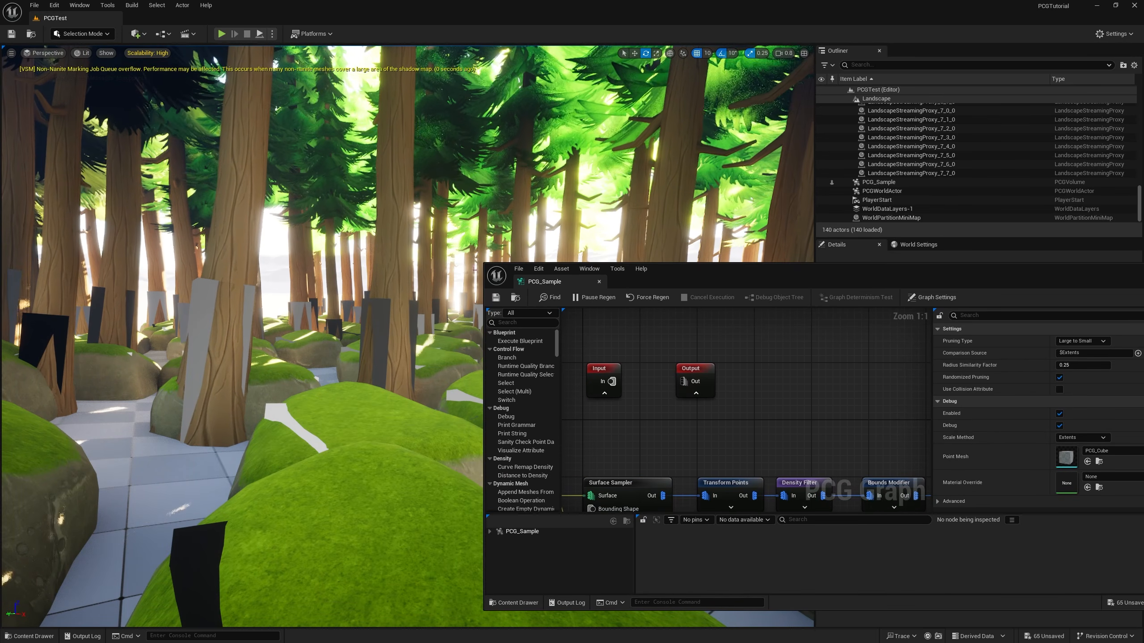
left_click_drag(484, 264, 653, 233)
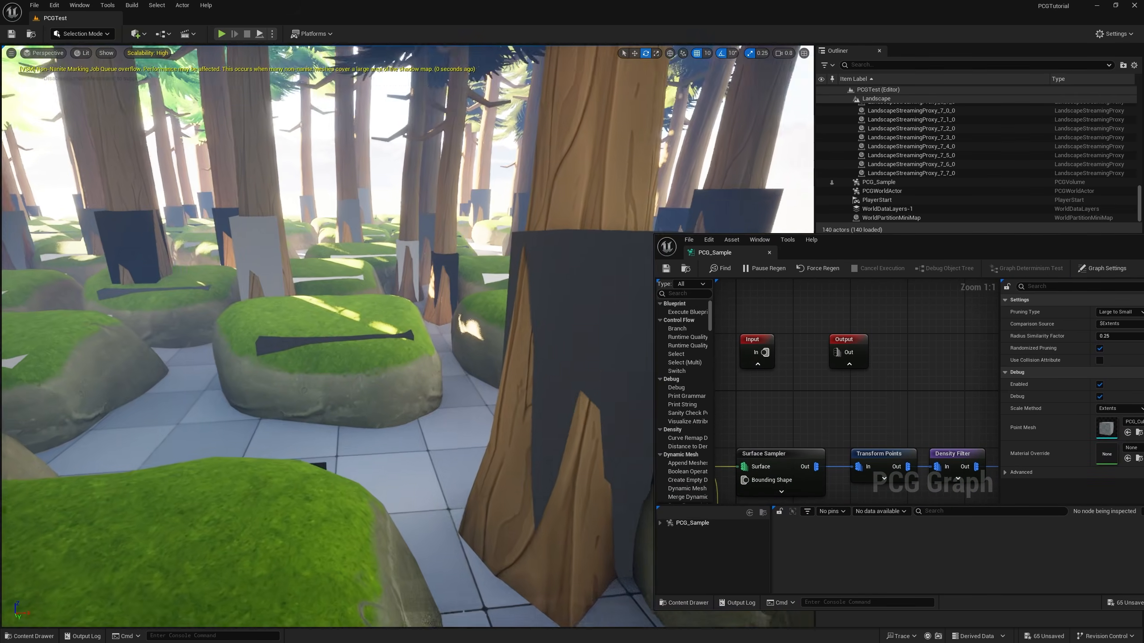
key("w")
right_click_drag(360, 334, 312, 290)
scroll(316, 318, "up", 1)
key("w")
key("s")
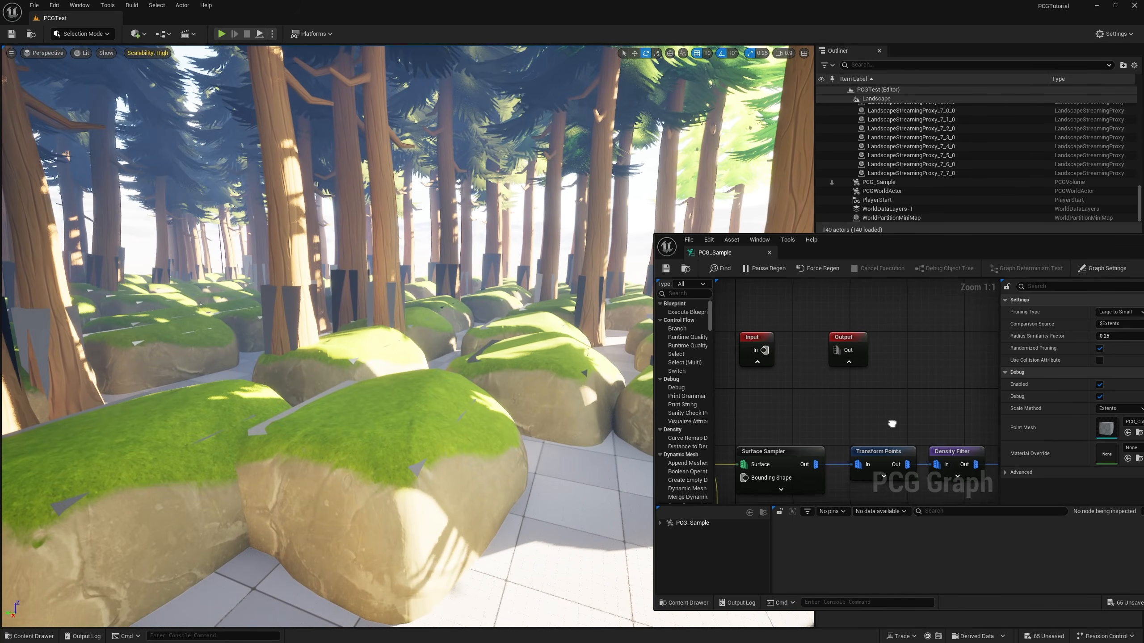
Step: Move the stone branch's Static Mesh Spawner farther from its Transform Points node to make room for more nodes
right_click_drag(892, 424, 812, 308)
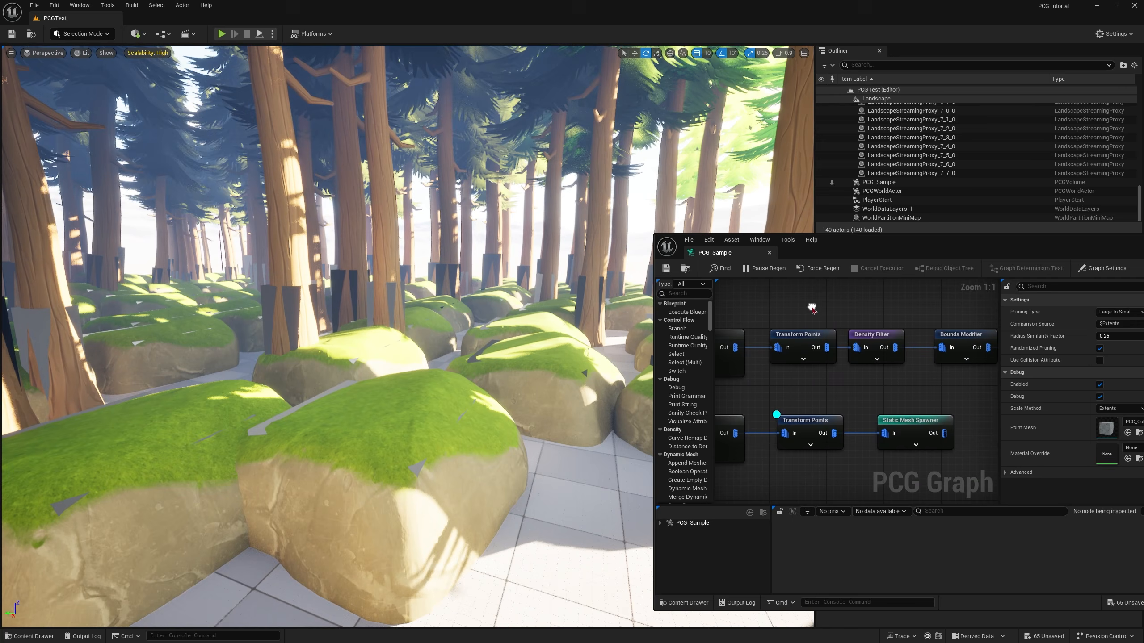
right_click_drag(885, 386, 834, 388)
left_click_drag(861, 430, 917, 433)
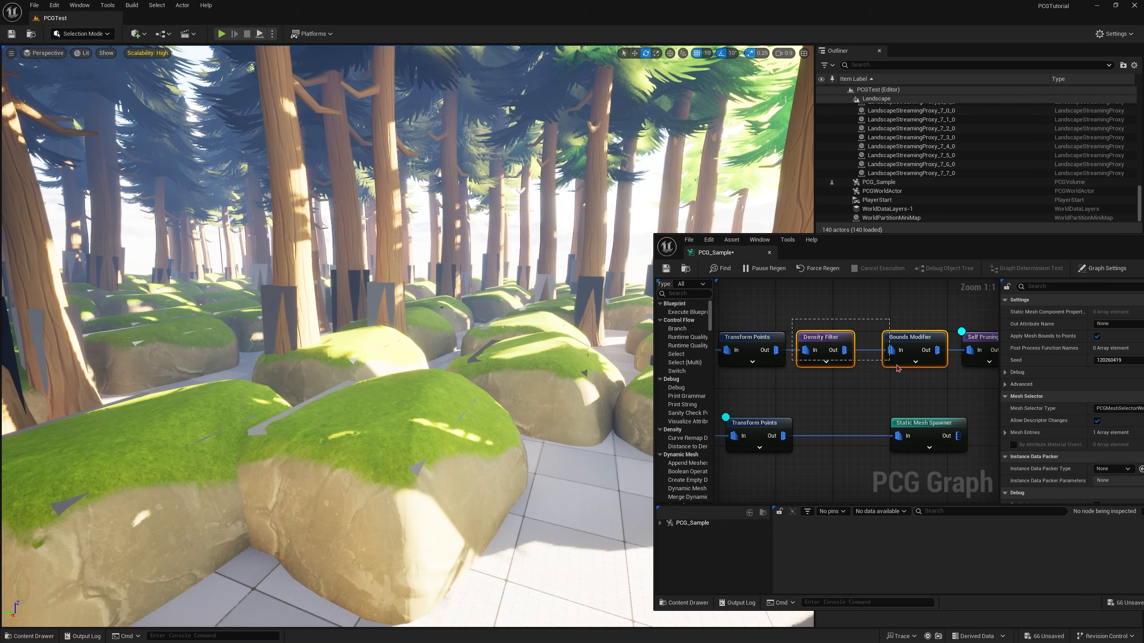
left_click_drag(897, 368, 913, 383)
left_click_drag(928, 427, 962, 429)
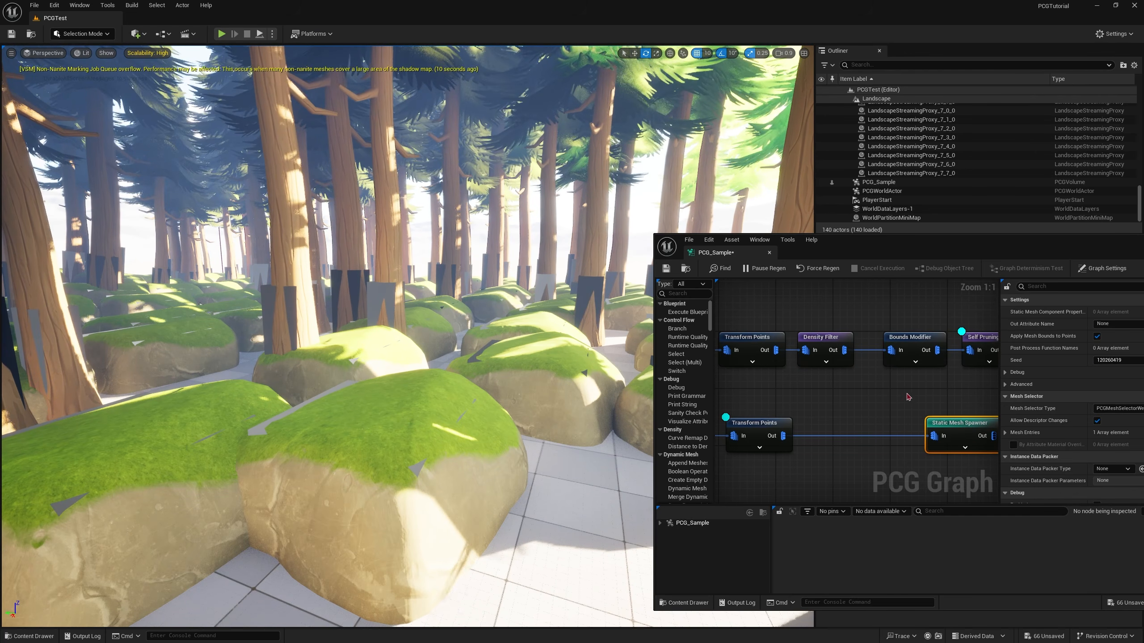
Step: Copy the tree branch's Density Filter into the stone branch, fed by the output of its Transform Points node
left_click_drag(908, 397, 808, 320)
right_click_drag(857, 384, 845, 347)
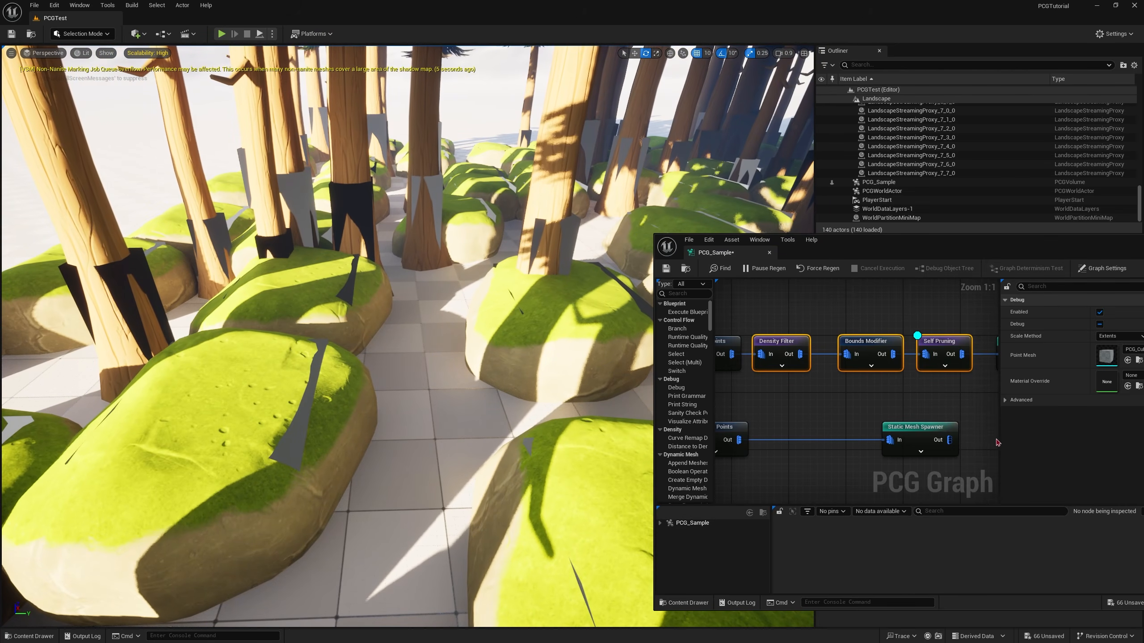
left_click(873, 388)
left_click_drag(792, 390, 769, 454)
key("ctrl+c")
key("ctrl+v")
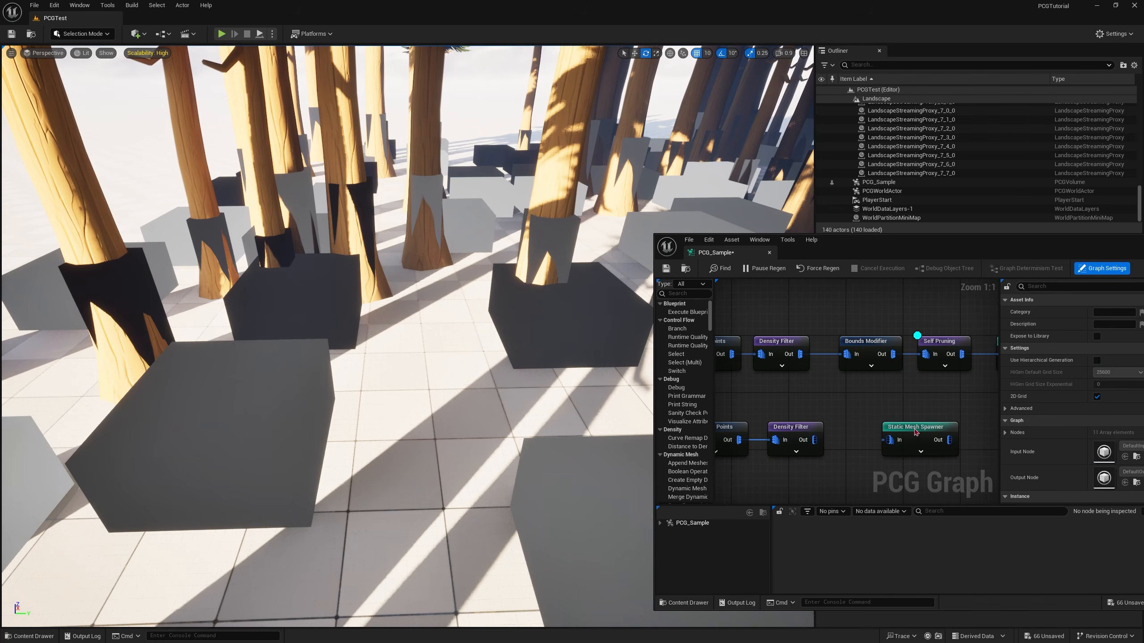
Step: Copy the Self Pruning node into the stone branch and connect it between the Density Filter and the Static Mesh Spawner
left_click_drag(922, 424, 965, 418)
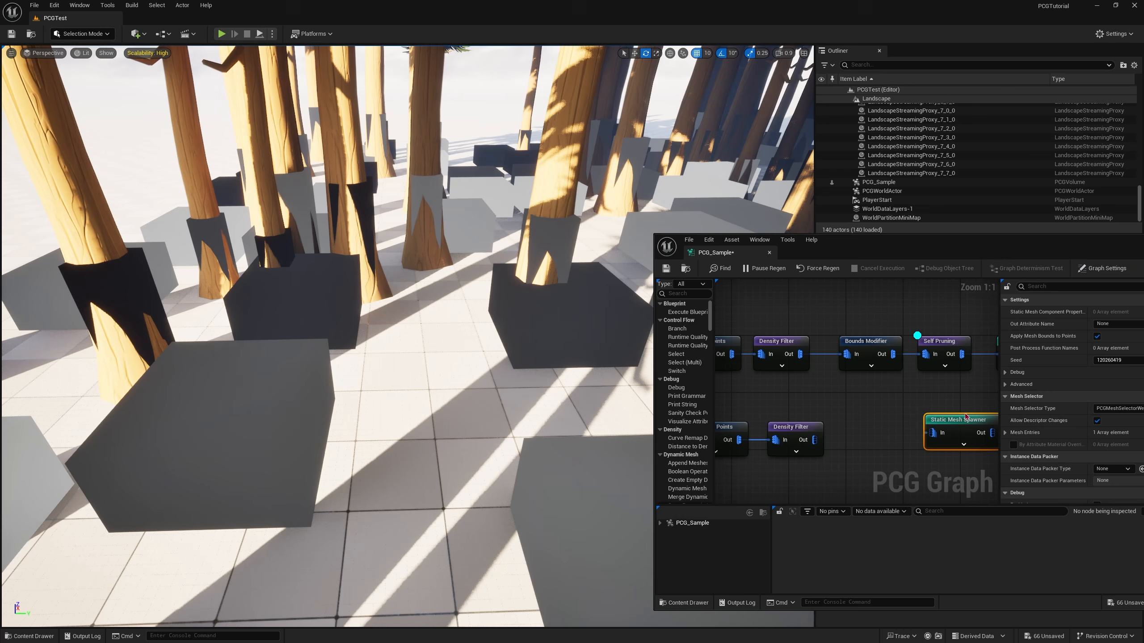
left_click(942, 341)
key("ctrl+c")
key("ctrl+v")
left_click_drag(816, 440, 854, 440)
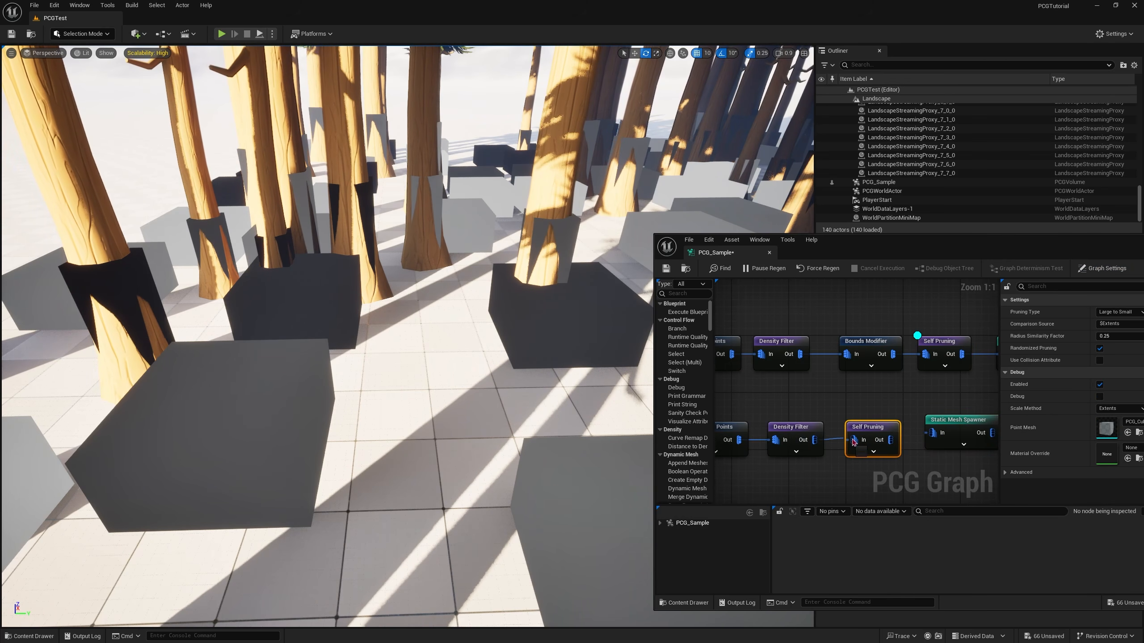
left_click_drag(952, 418, 890, 439)
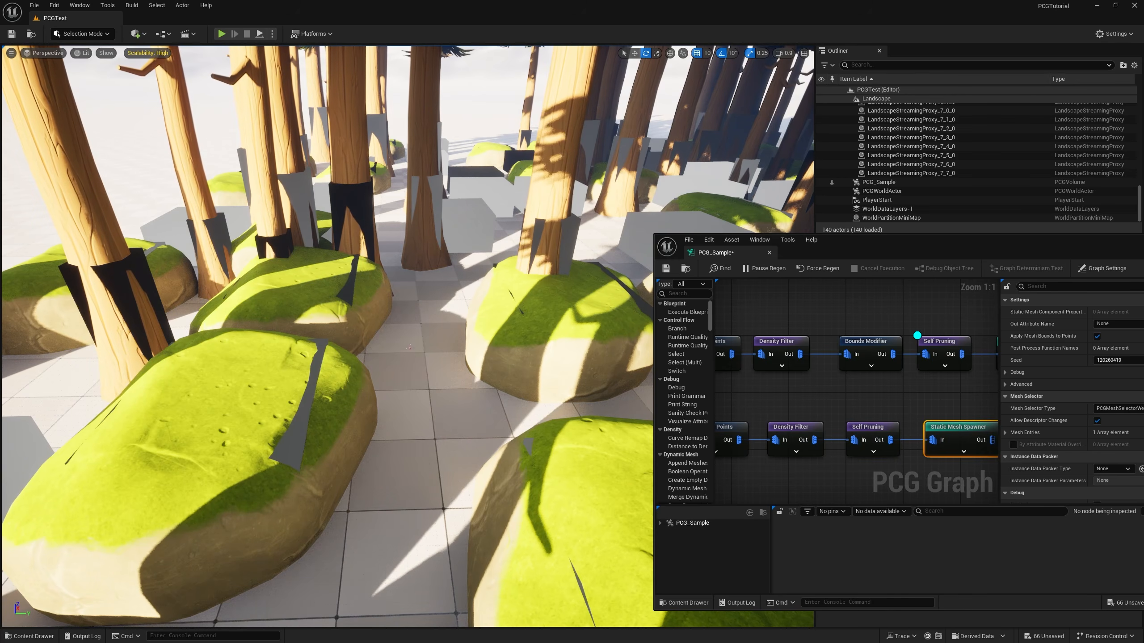
Step: Set Points Per Squared Meter of the stone branch's Surface Sampler to 0.05
key("w")
mouse_move(410, 348)
right_mouse_down()
mouse_move(428, 316)
mouse_move(423, 401)
mouse_move(414, 369)
mouse_move(427, 306)
mouse_move(491, 320)
mouse_move(522, 311)
mouse_move(455, 365)
mouse_move(396, 347)
mouse_move(405, 342)
mouse_move(414, 370)
mouse_move(401, 329)
mouse_move(391, 343)
right_mouse_up()
key("w")
key("w")
key("w")
key("s")
right_click_drag(746, 386, 896, 364)
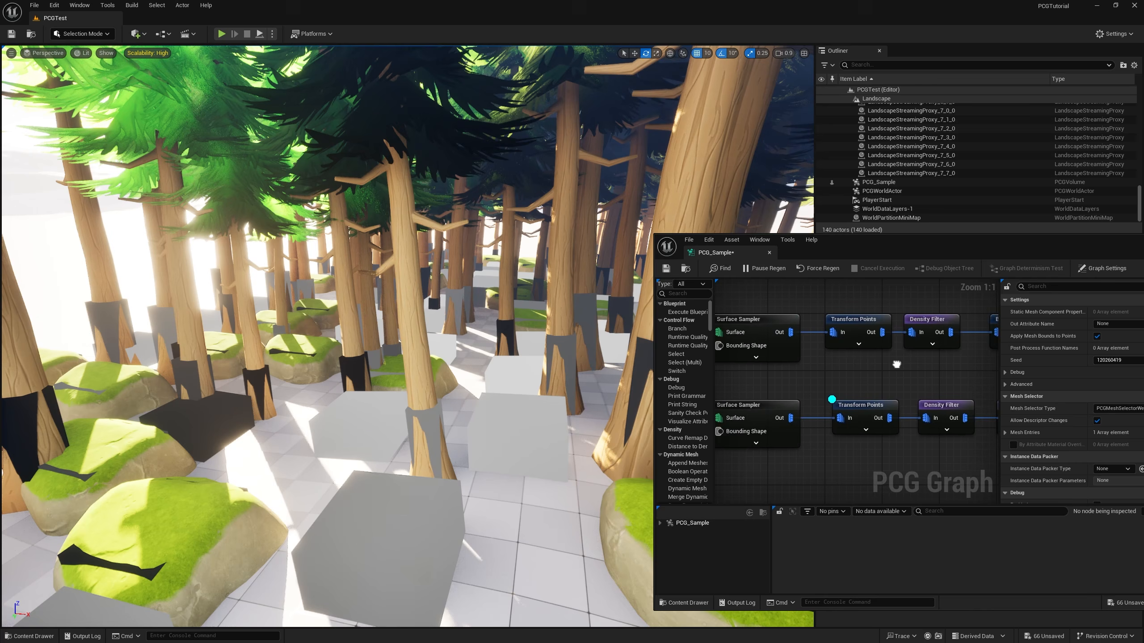
right_click_drag(788, 378, 886, 362)
left_click(894, 384)
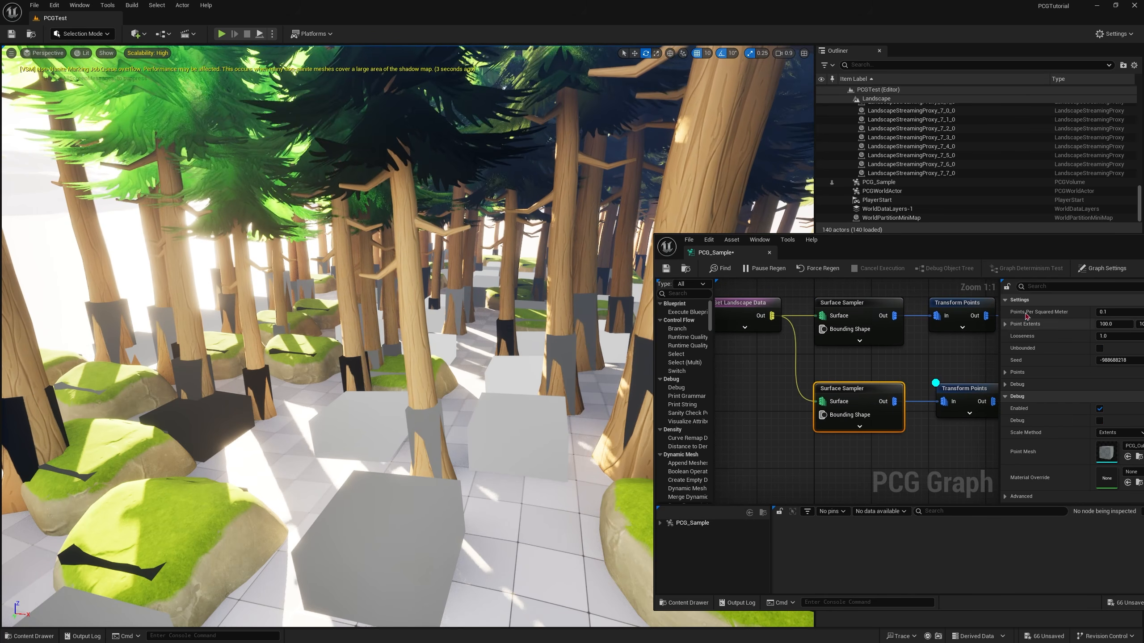
left_click_drag(992, 252, 883, 248)
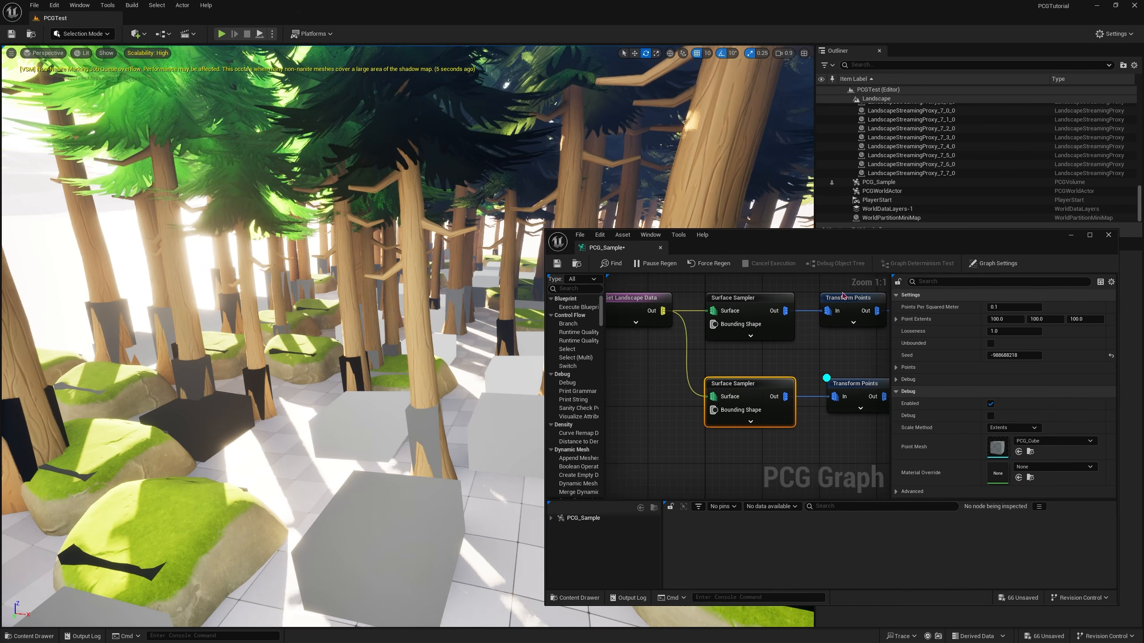
right_click_drag(843, 331, 763, 321)
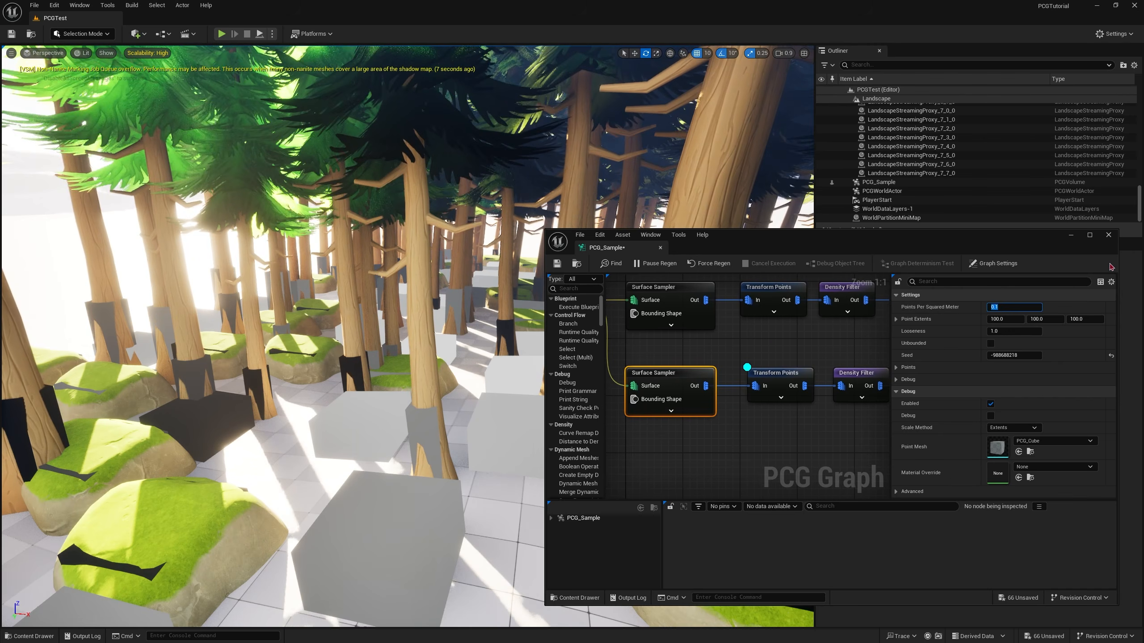
type("5")
key("Return")
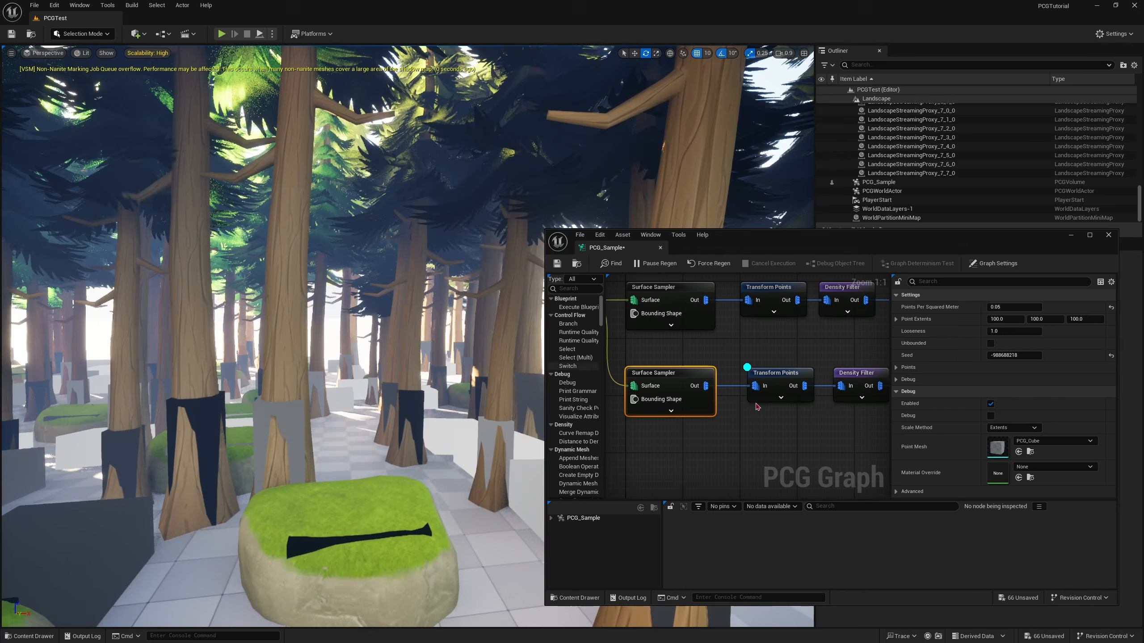
Step: Try a Scale Min of 0.5 on the stone branch's Transform Points node and settle on 0.3 for all axes
left_click(765, 397)
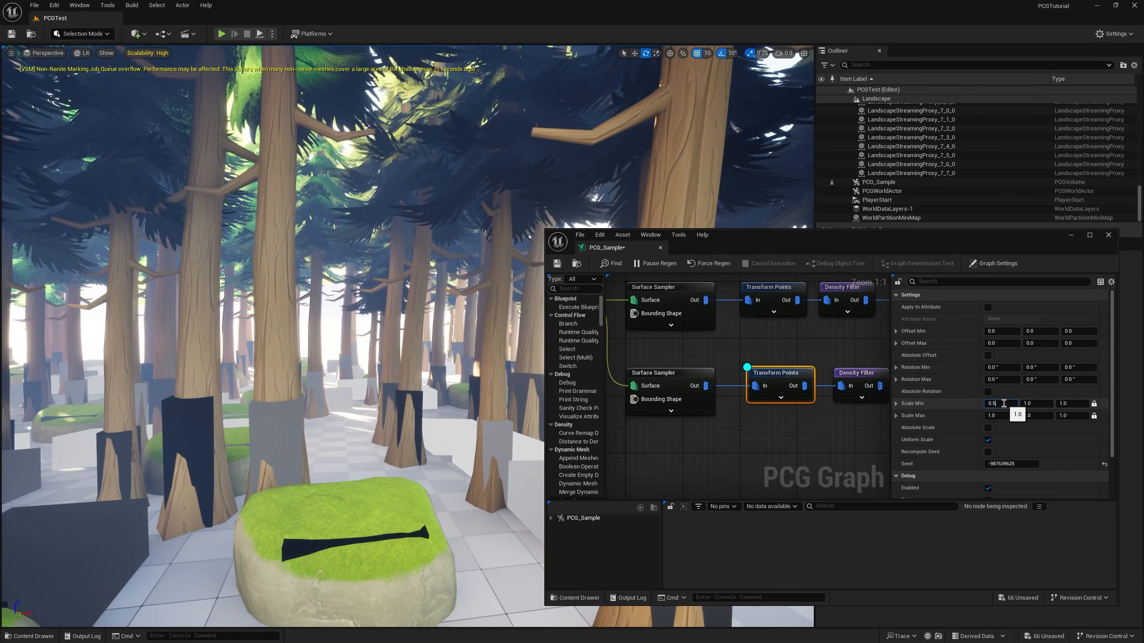
key("Tab")
type("0")
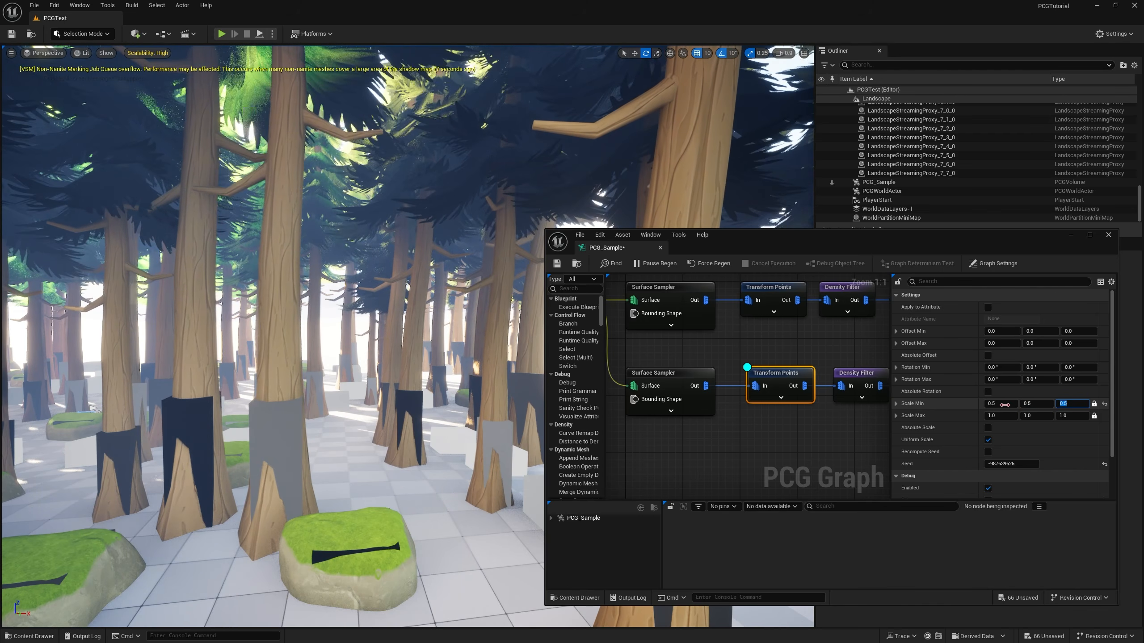
key("Return")
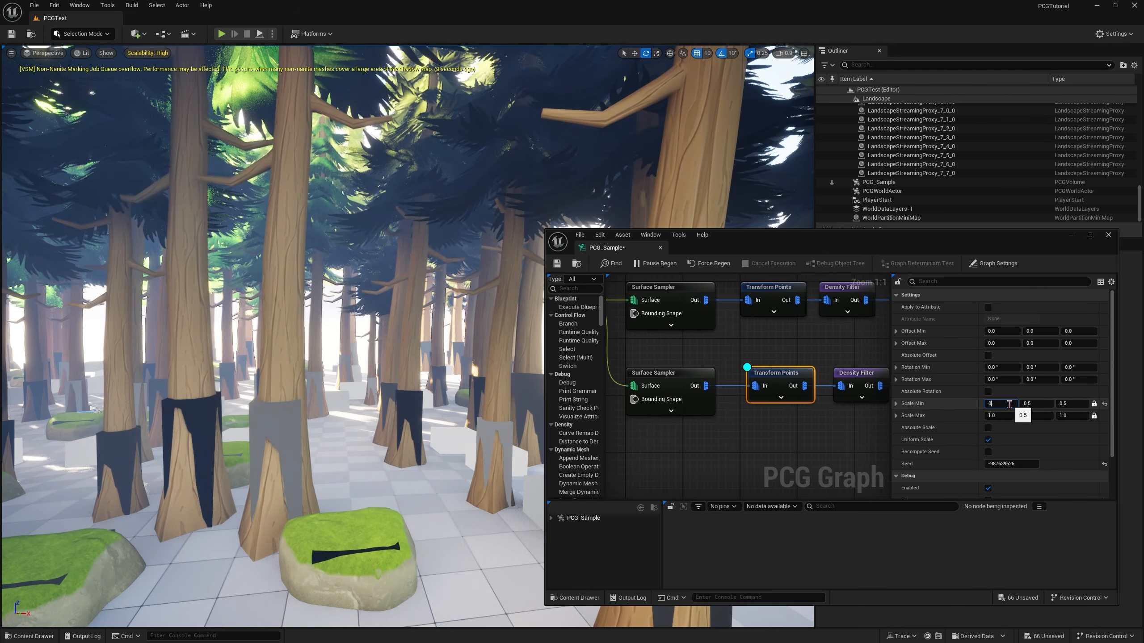
left_click(1010, 404)
type("0.3")
key("Tab")
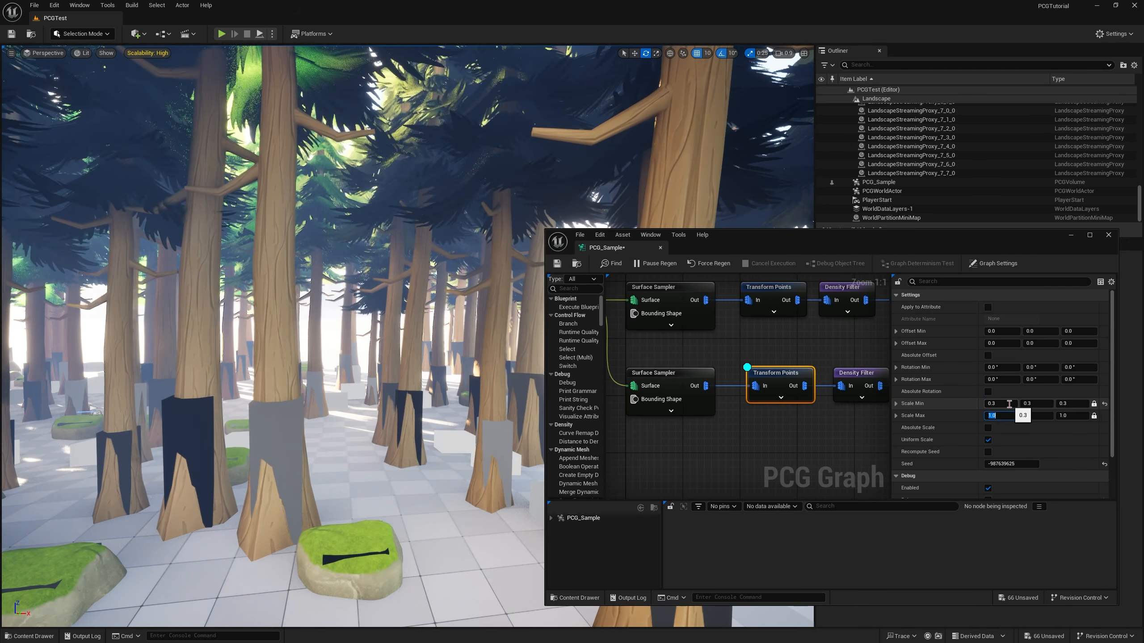
Step: Try a Scale Max of 0.5 on the same Transform Points node and return it to 1.0 on all axes
type("5")
key("Return")
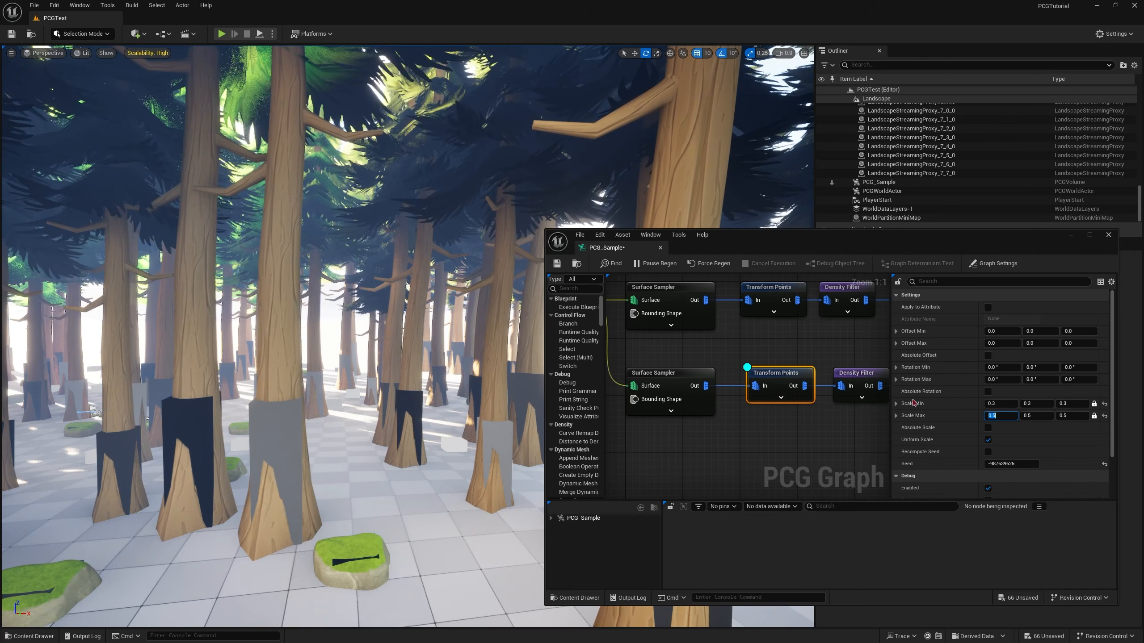
type("1")
key("Return")
Step: Enable debug display on the stone branch's Self Pruning node and disable it on that branch's Transform Points node
right_click_drag(379, 489, 315, 502)
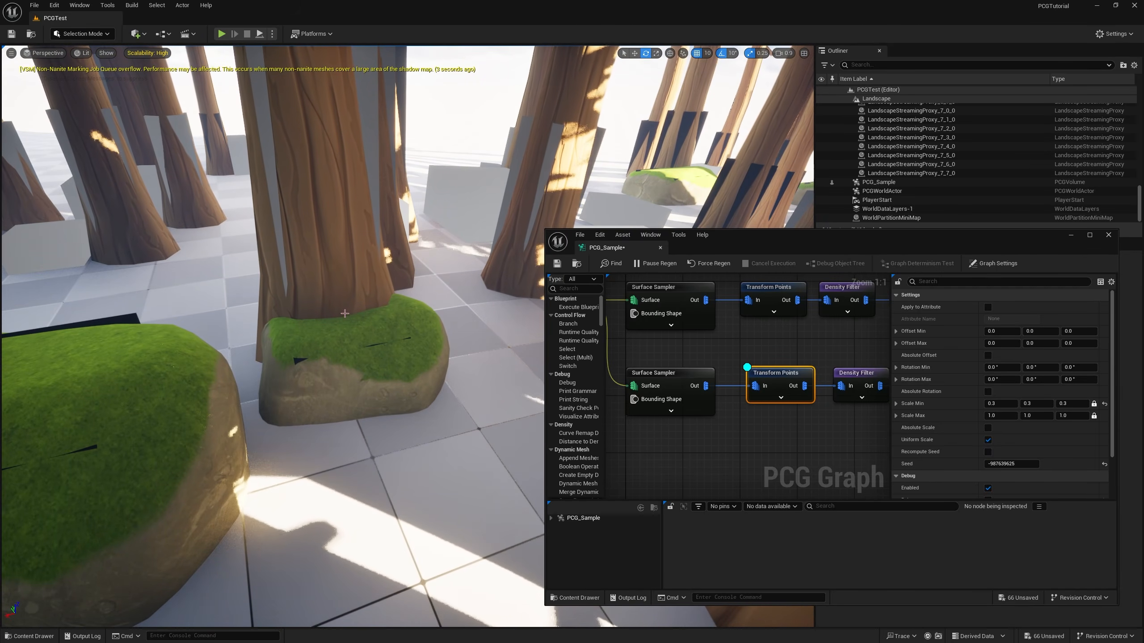
scroll(702, 453, "down", 4)
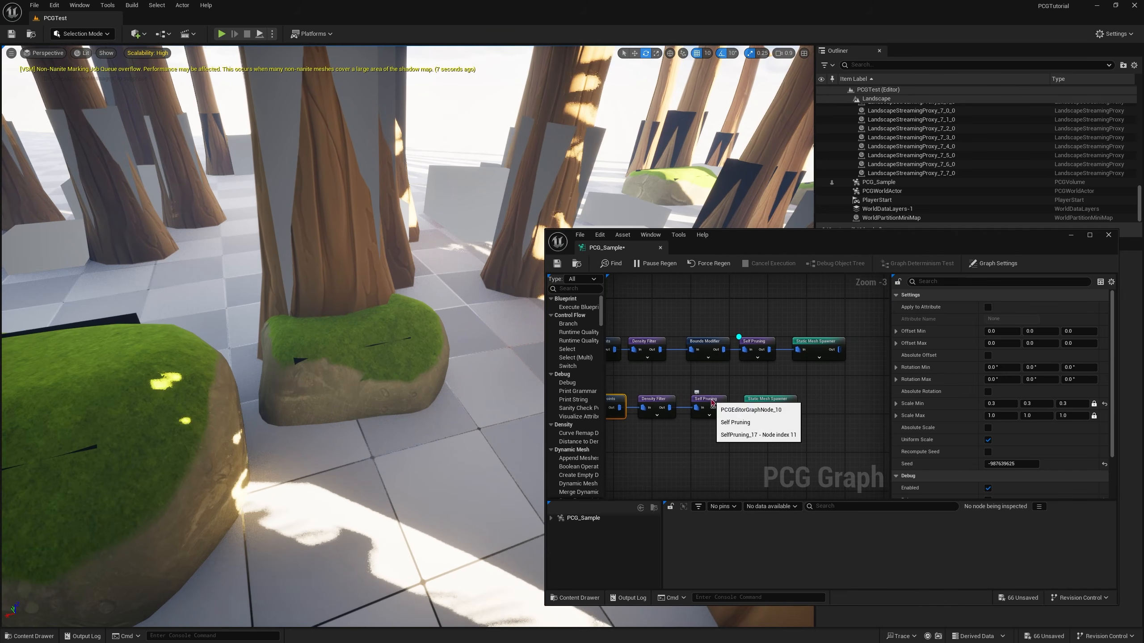
right_click_drag(718, 393, 751, 397)
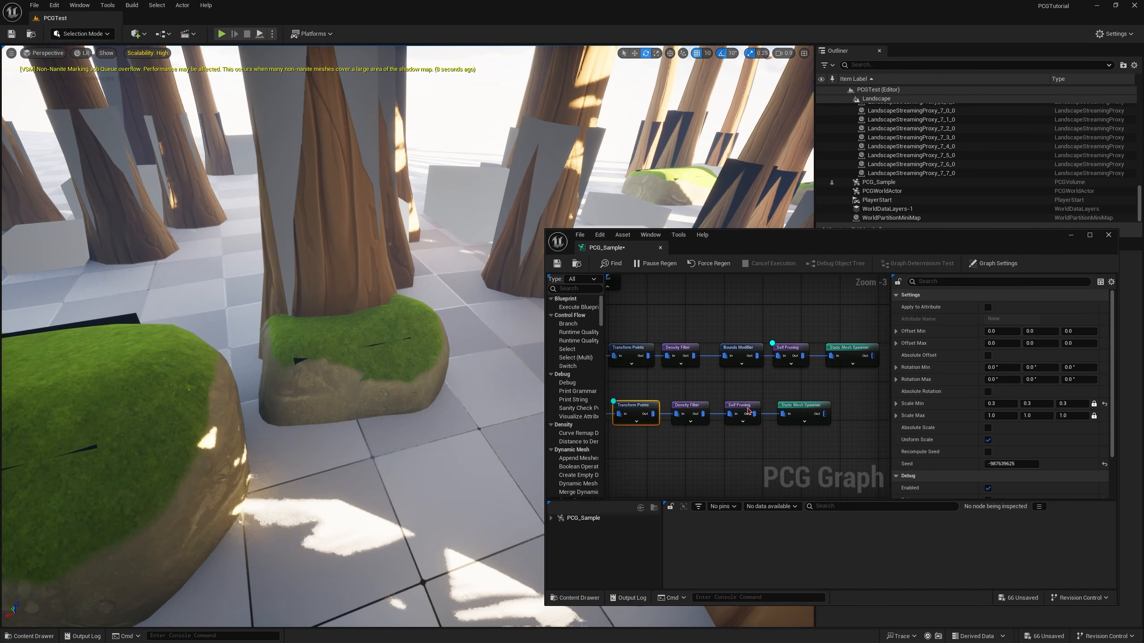
left_click(741, 412)
left_click(634, 407)
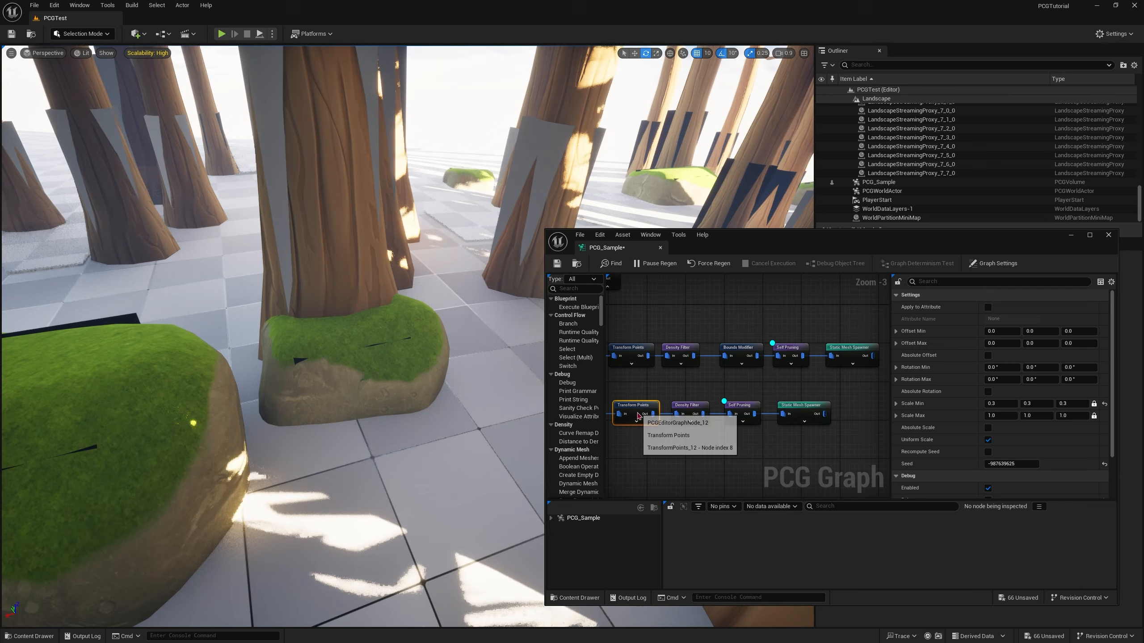
right_click_drag(704, 439, 735, 441)
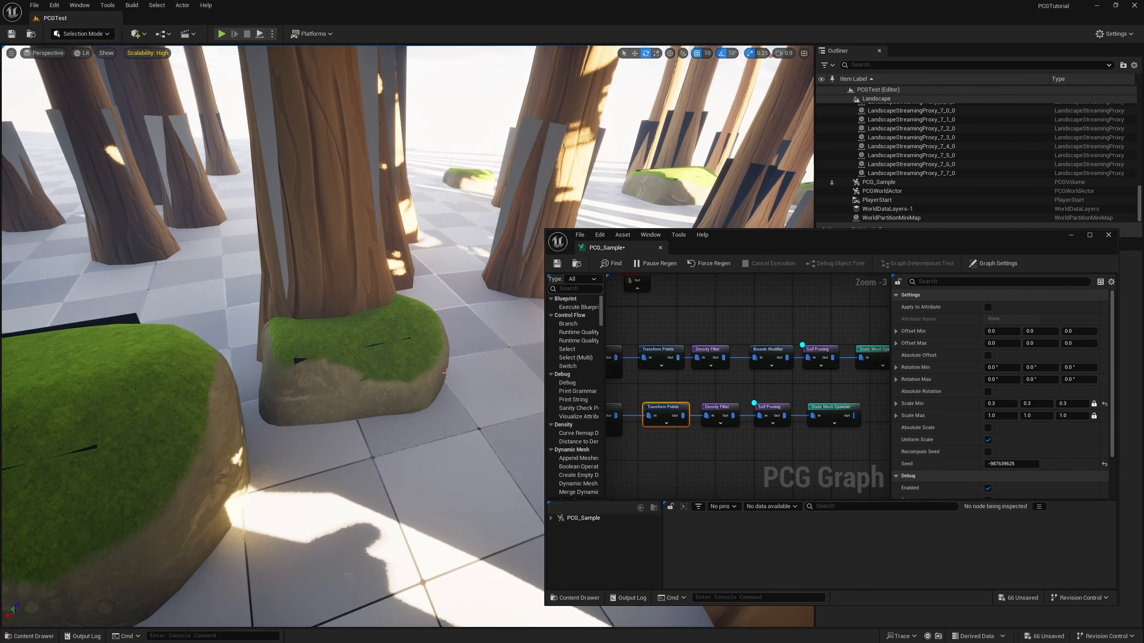
Step: Examine the stones around the tree trunks and the end nodes of both graph branches
right_click_drag(447, 373, 301, 367)
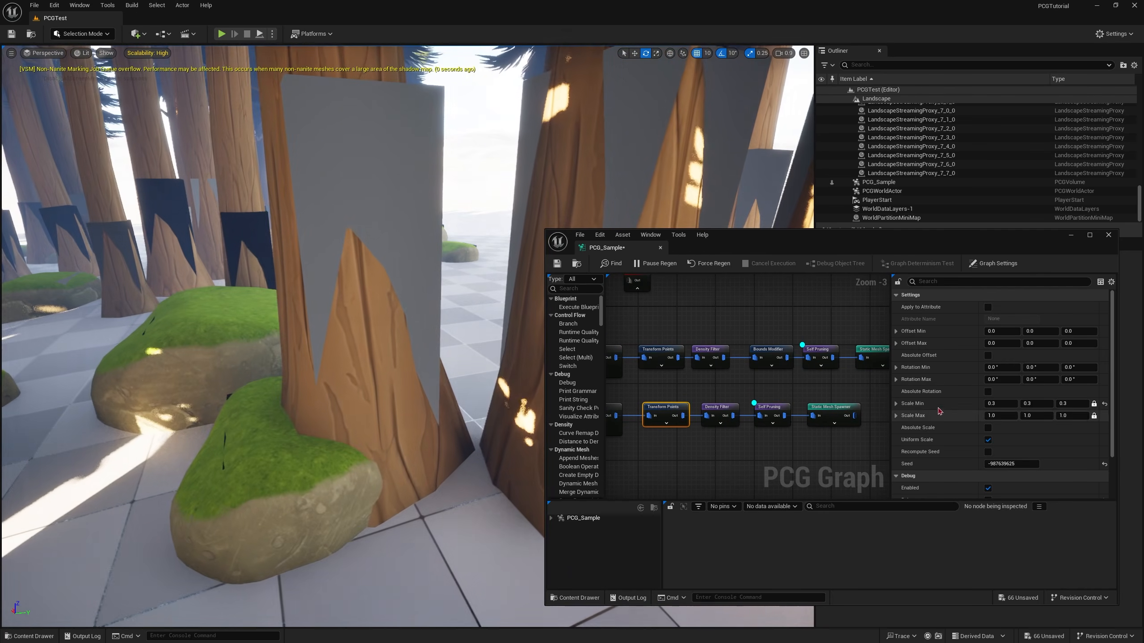
left_click_drag(841, 434, 776, 408)
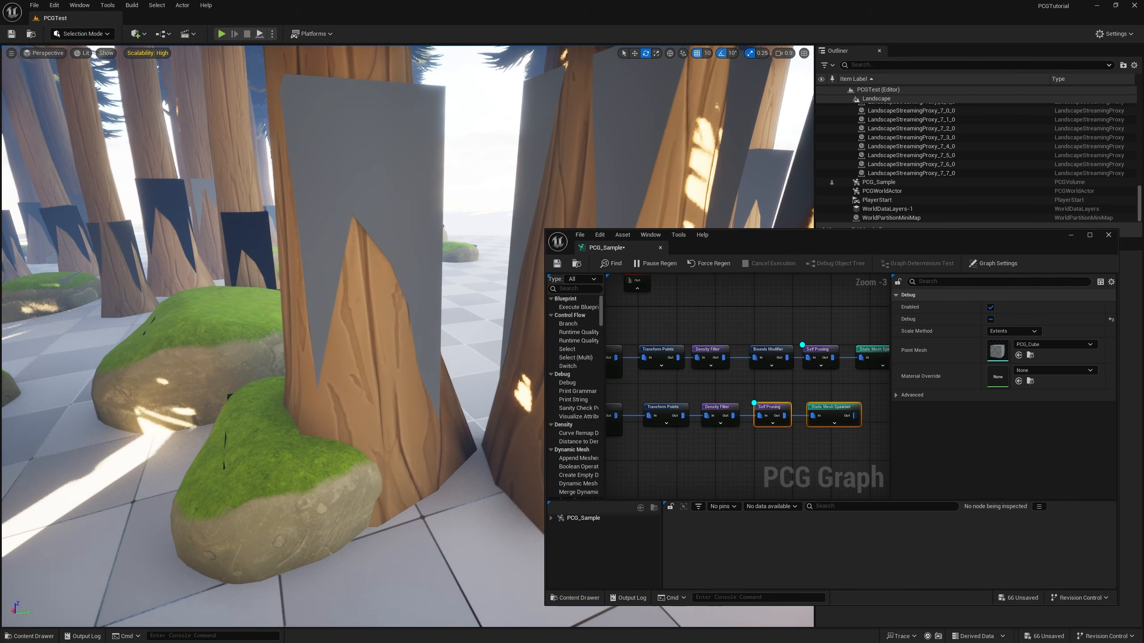
right_click_drag(776, 408, 677, 407)
right_click_drag(450, 374, 410, 378)
scroll(410, 375, "down", 5)
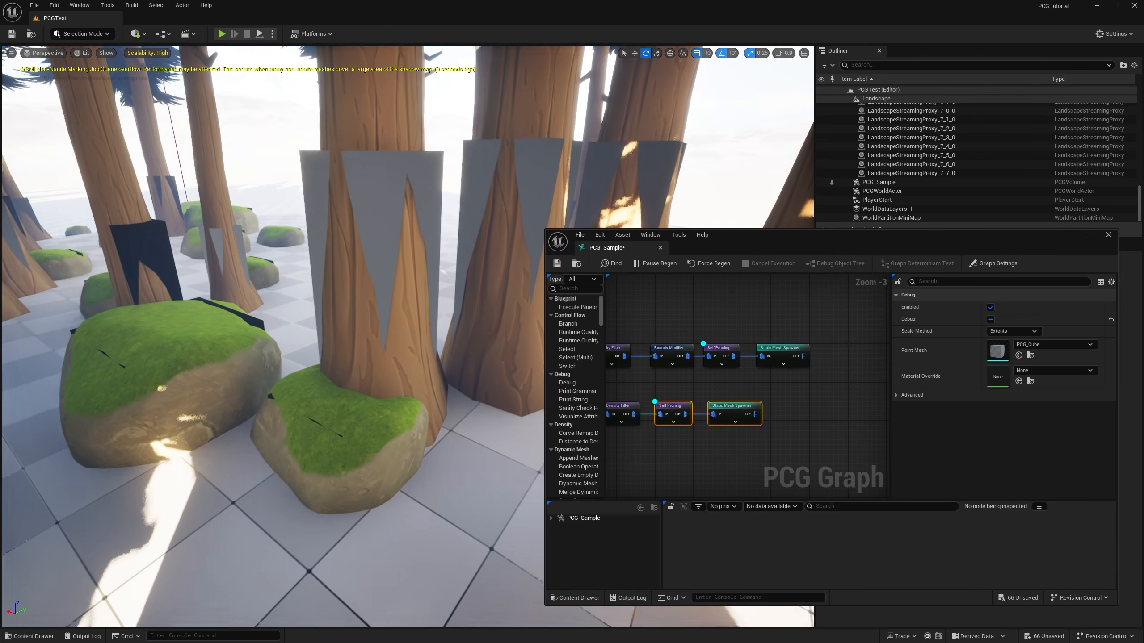
left_click(806, 393)
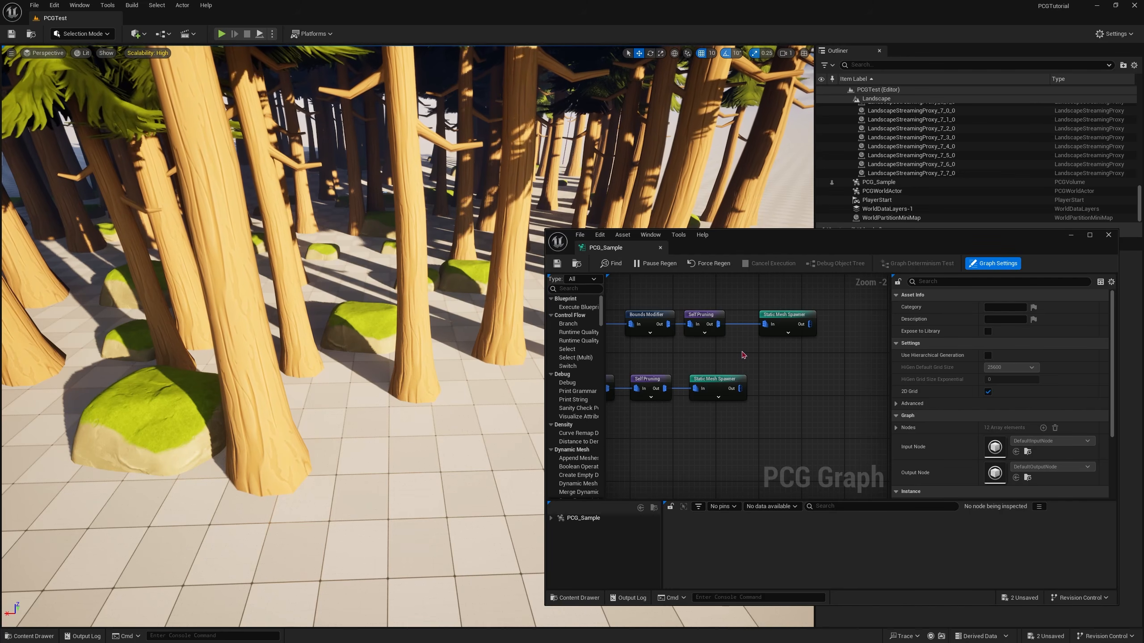
Step: Add a Difference node to the graph between the tree and stone branches
right_click(743, 355)
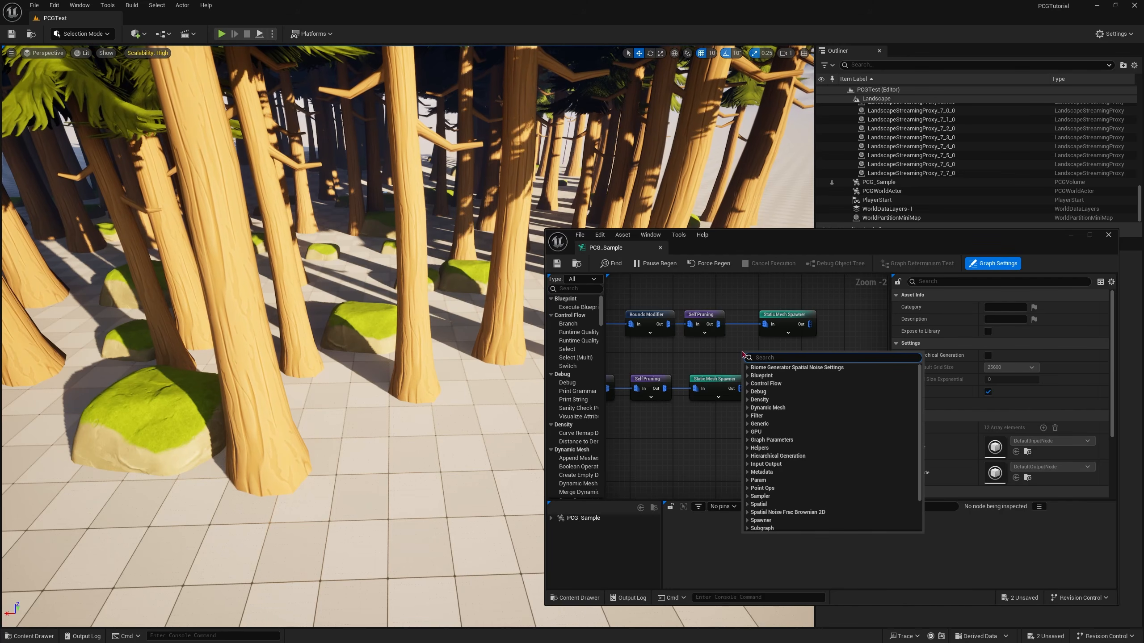
type("difference")
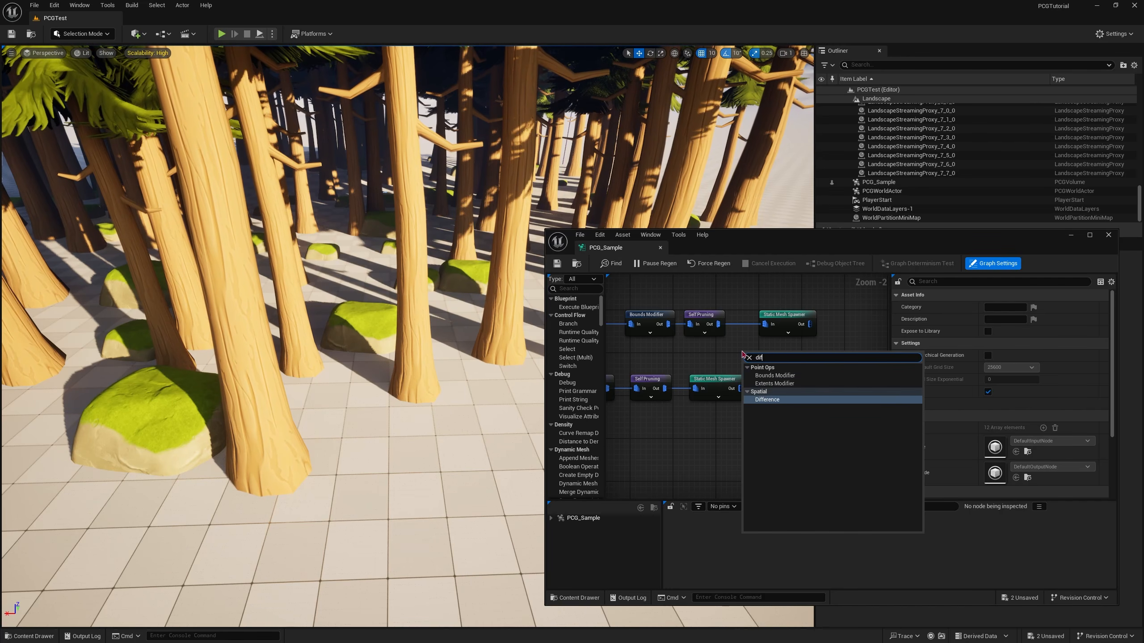
key("Return")
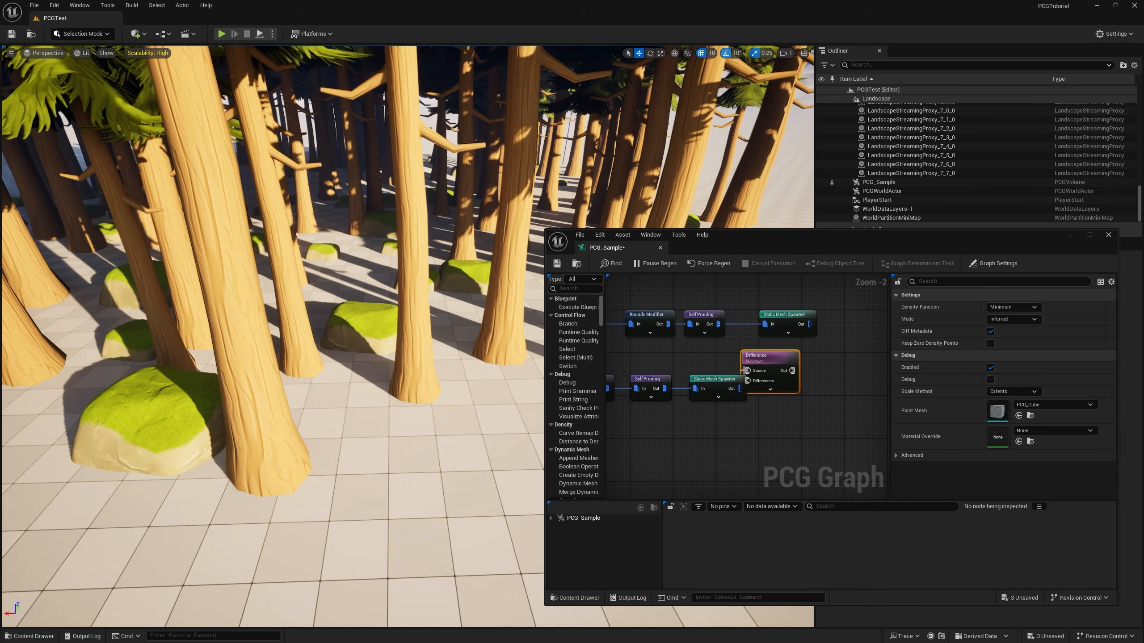
Step: Move the whole stone branch, from Surface Sampler to Static Mesh Spawner, lower to make room for the Difference node
scroll(742, 371, "down", 2)
left_click_drag(805, 427, 760, 403)
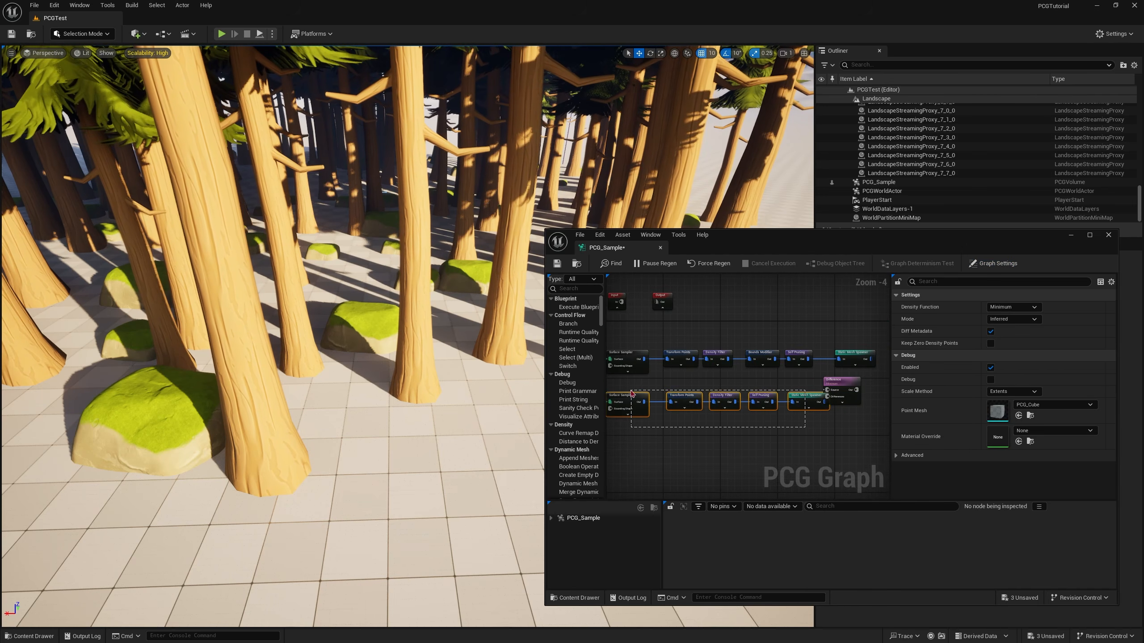
left_click_drag(632, 394, 637, 418)
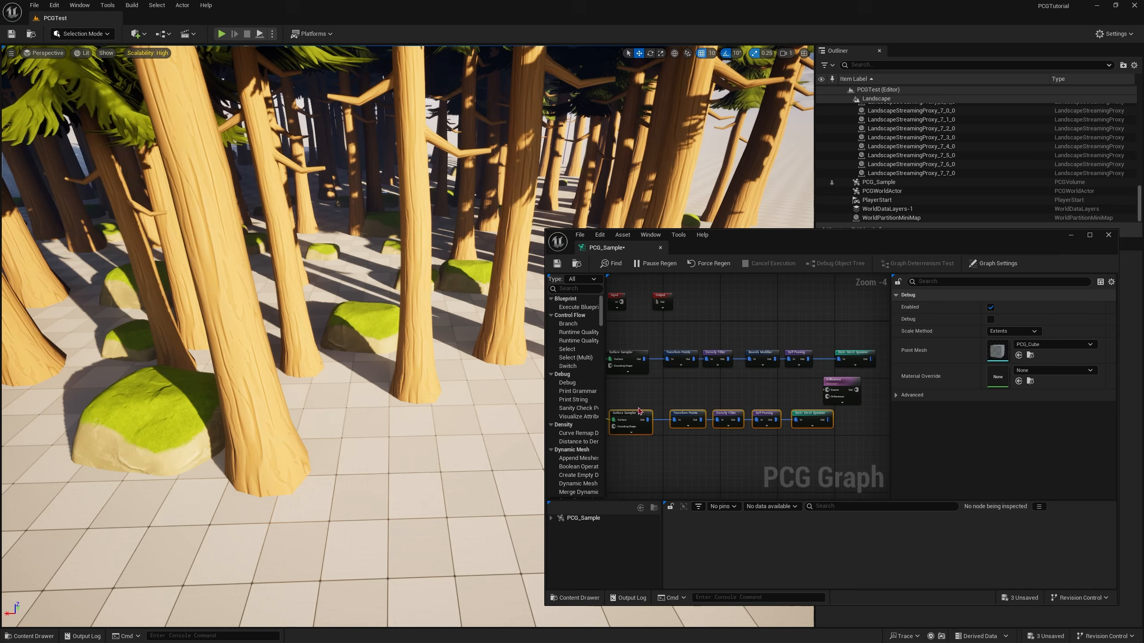
right_click_drag(653, 372, 573, 413)
scroll(703, 418, "up", 4)
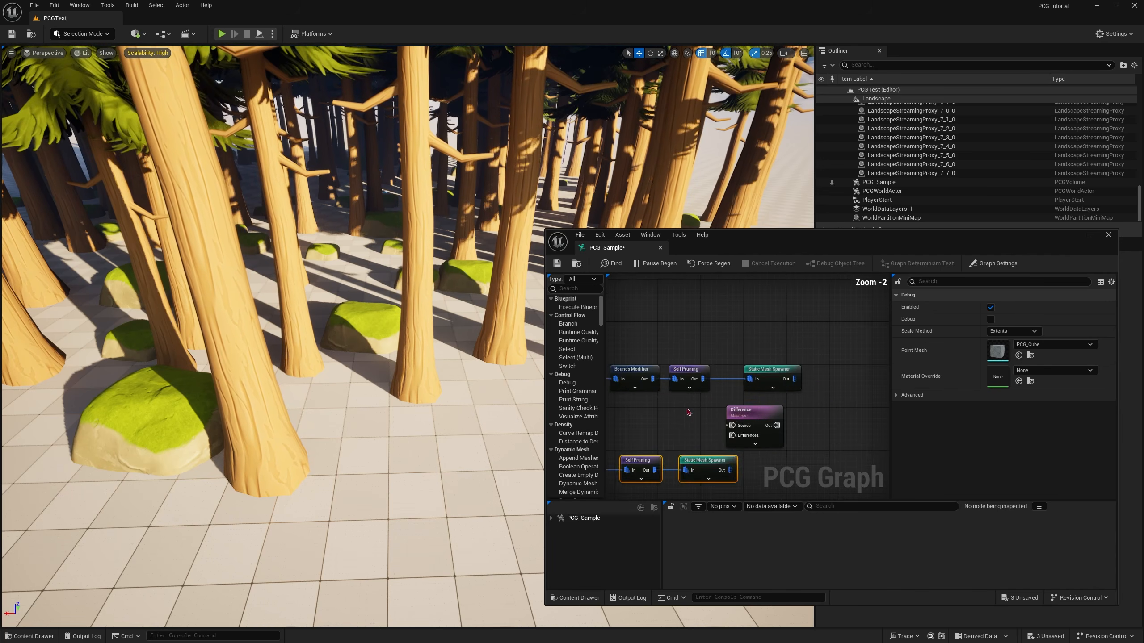
right_click_drag(703, 419, 654, 378)
Step: Set the Difference node's Density Function to Binary and shift the tree branch's Static Mesh Spawner away from Self Pruning
left_click_drag(737, 390, 707, 383)
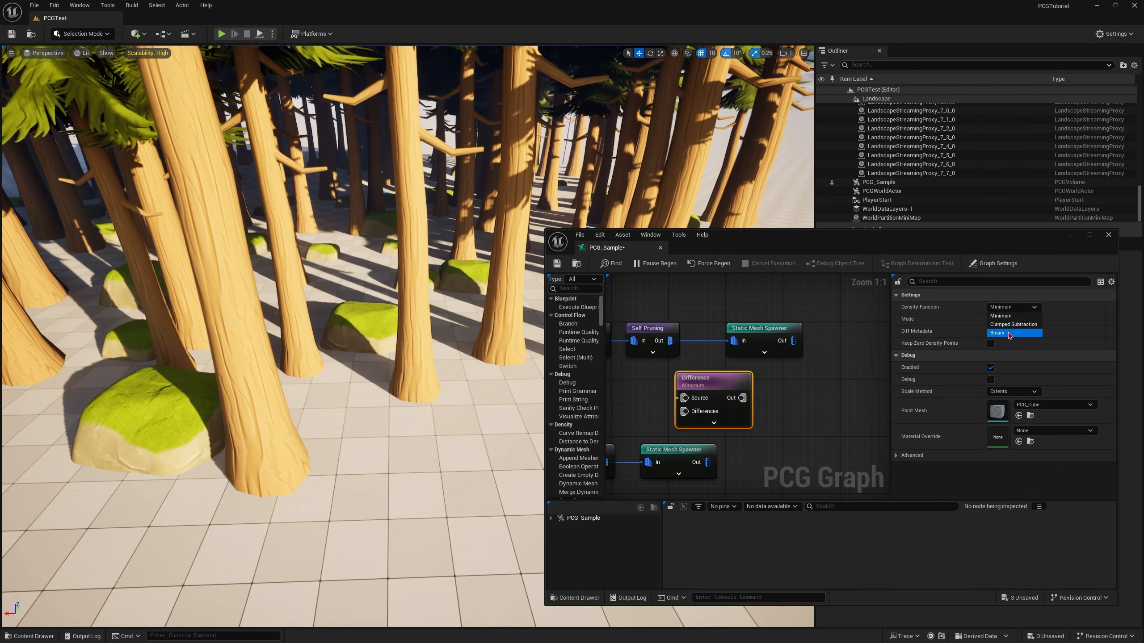
left_click(997, 333)
left_click_drag(768, 329, 823, 330)
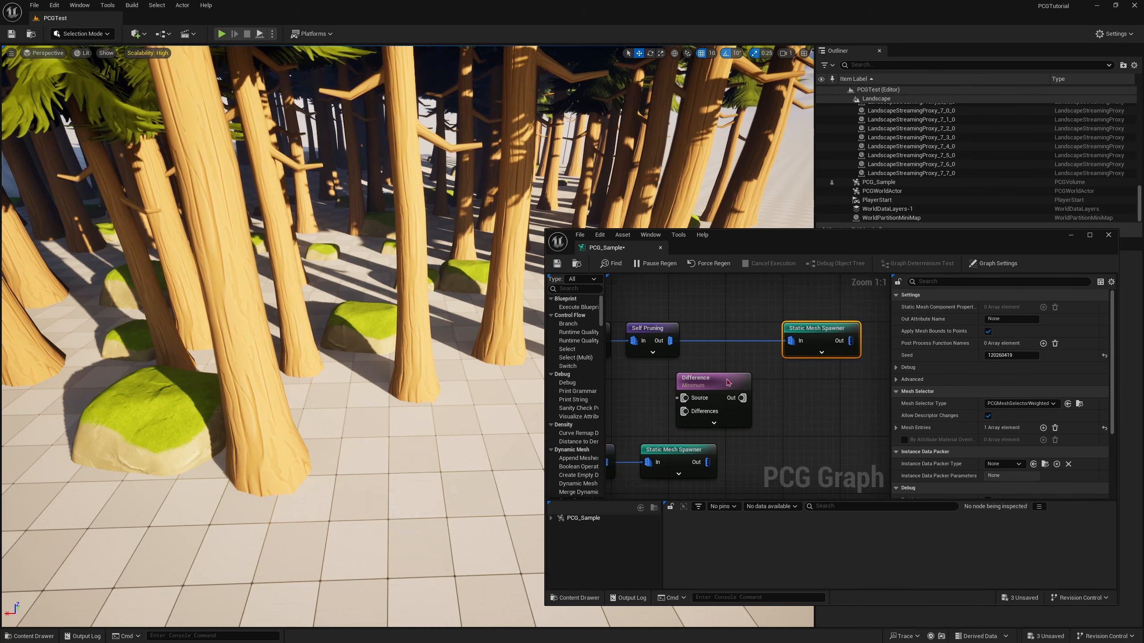
left_click_drag(727, 383, 740, 383)
right_click_drag(666, 332, 761, 325)
Step: Wire the tree branch's Self Pruning to the Difference node's Source and the stone branch's to Differences, breaking their direct links to the Static Mesh Spawners
left_click(707, 315)
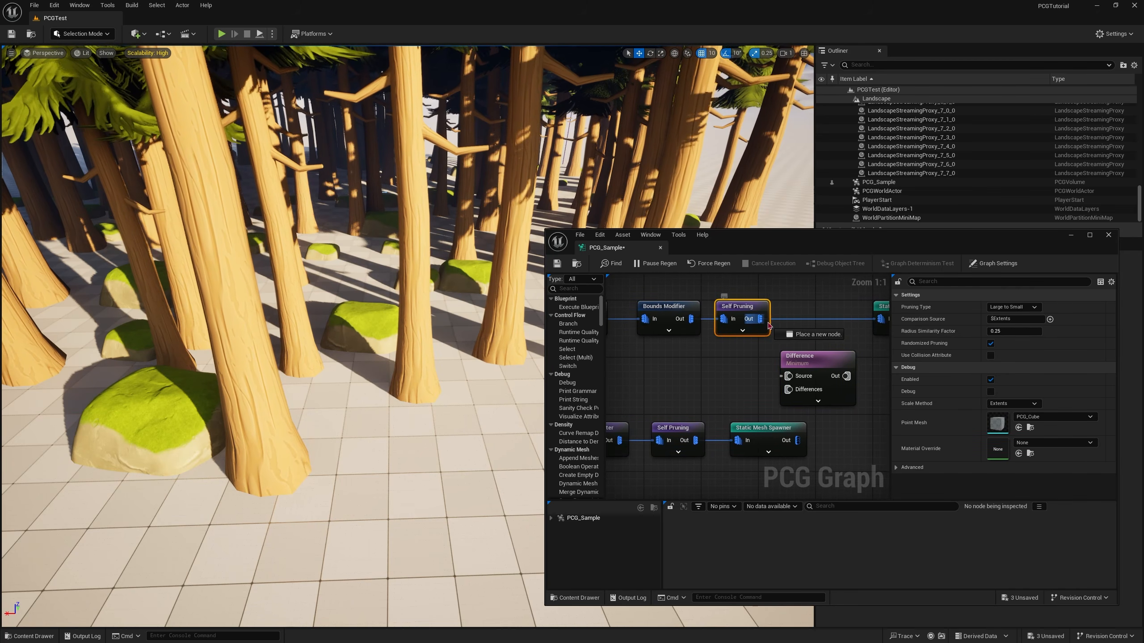
left_click_drag(812, 358, 819, 343)
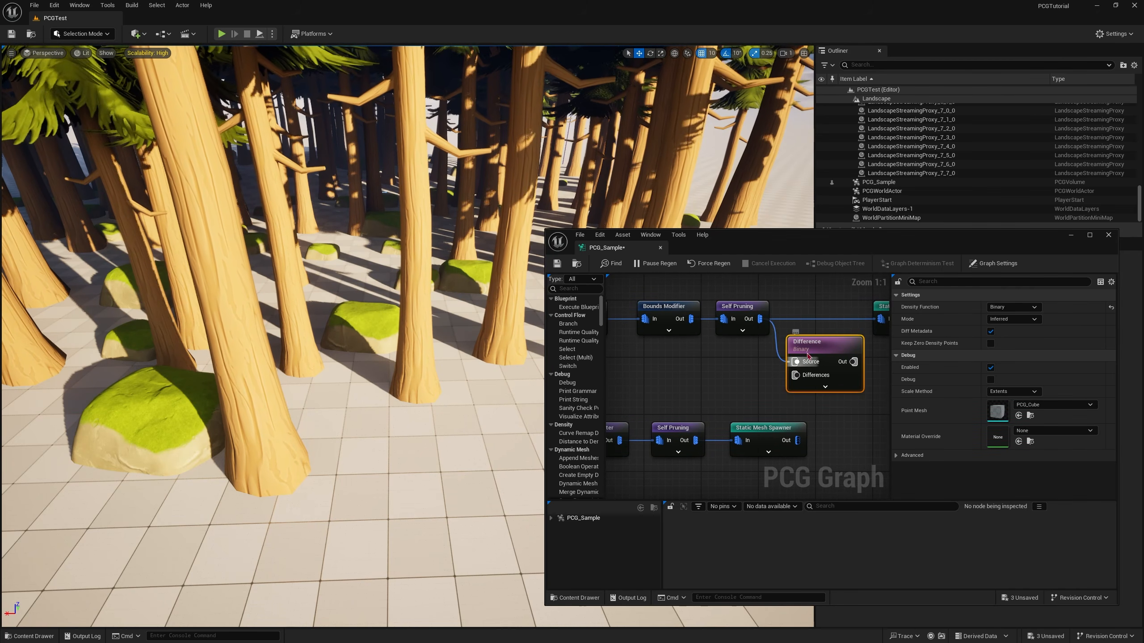
right_click_drag(798, 397, 736, 349)
left_click_drag(684, 384, 788, 384)
right_click_drag(670, 374, 708, 412)
left_click(708, 391, "alt")
left_click(770, 336, "alt")
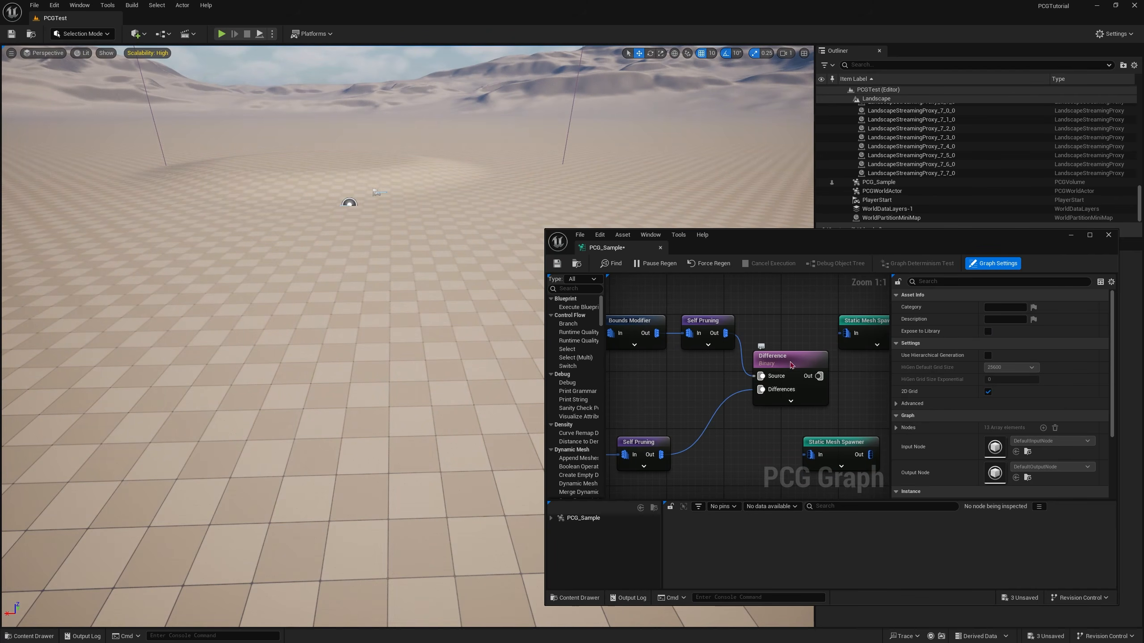
Step: Connect the Difference output to the tree branch's Static Mesh Spawner and place the conversion node between them
left_click_drag(795, 369, 786, 324)
right_click_drag(803, 354, 706, 386)
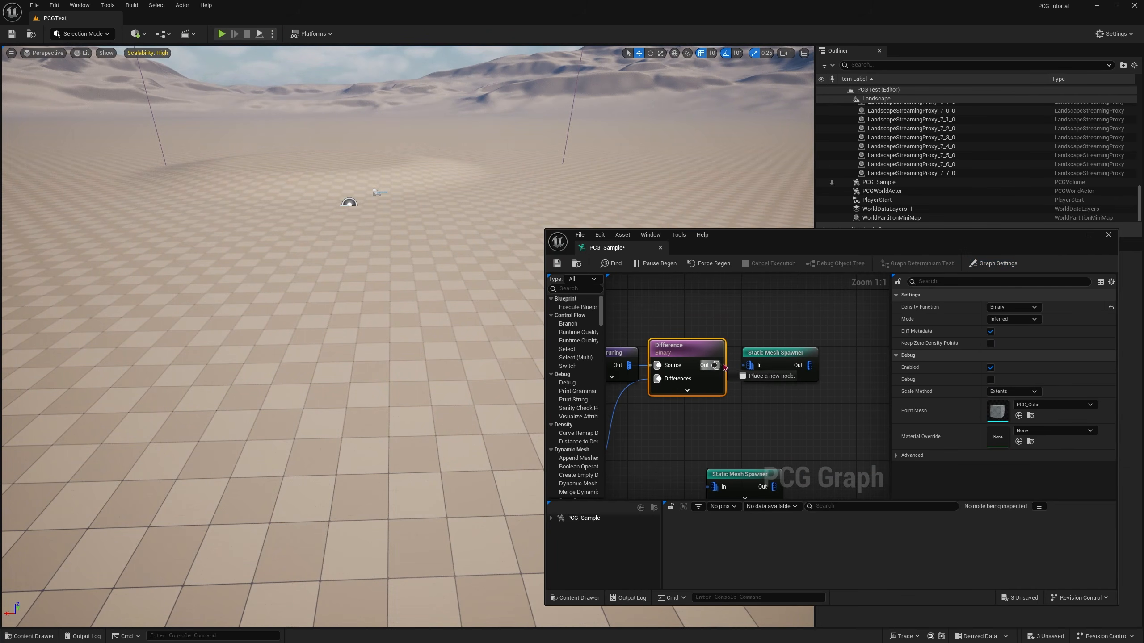
left_click_drag(758, 369, 834, 353)
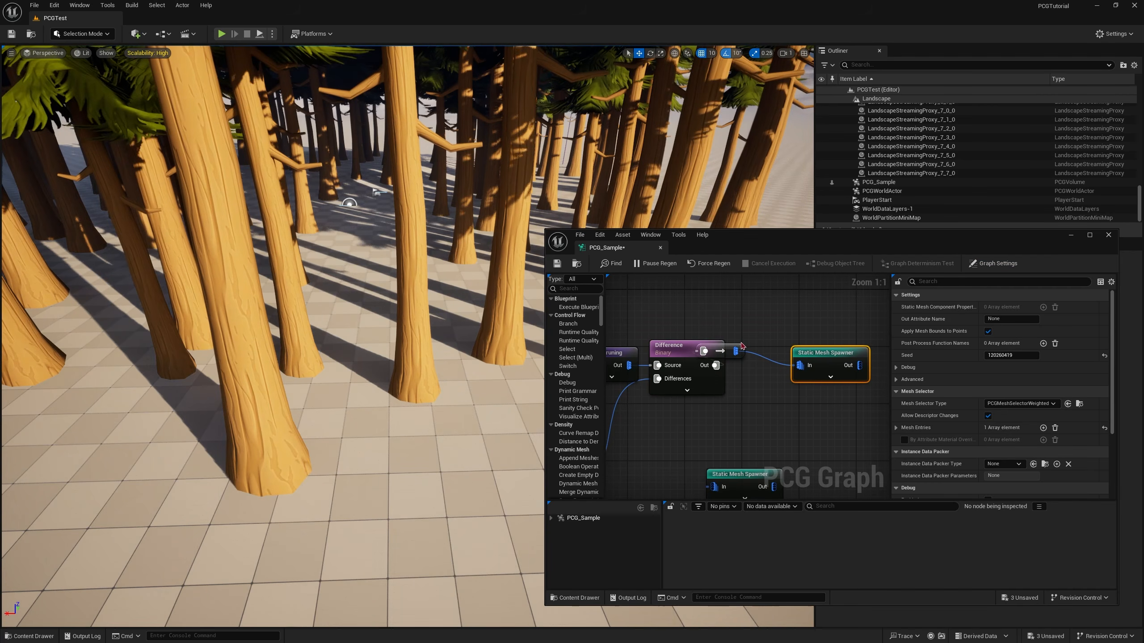
left_click_drag(734, 350, 758, 367)
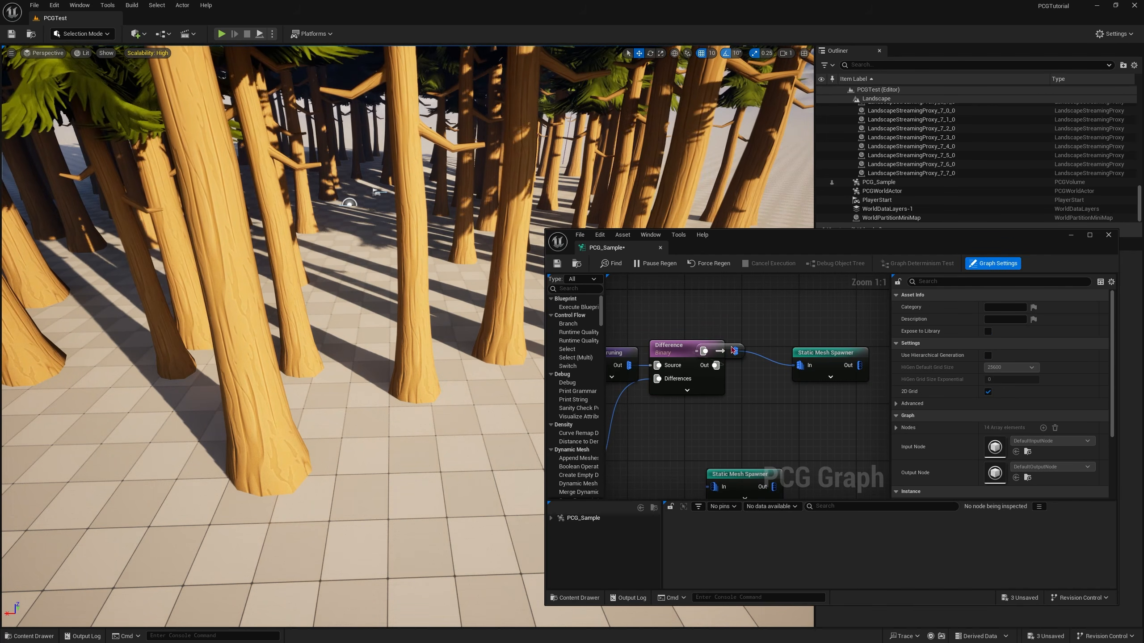
left_click(745, 362)
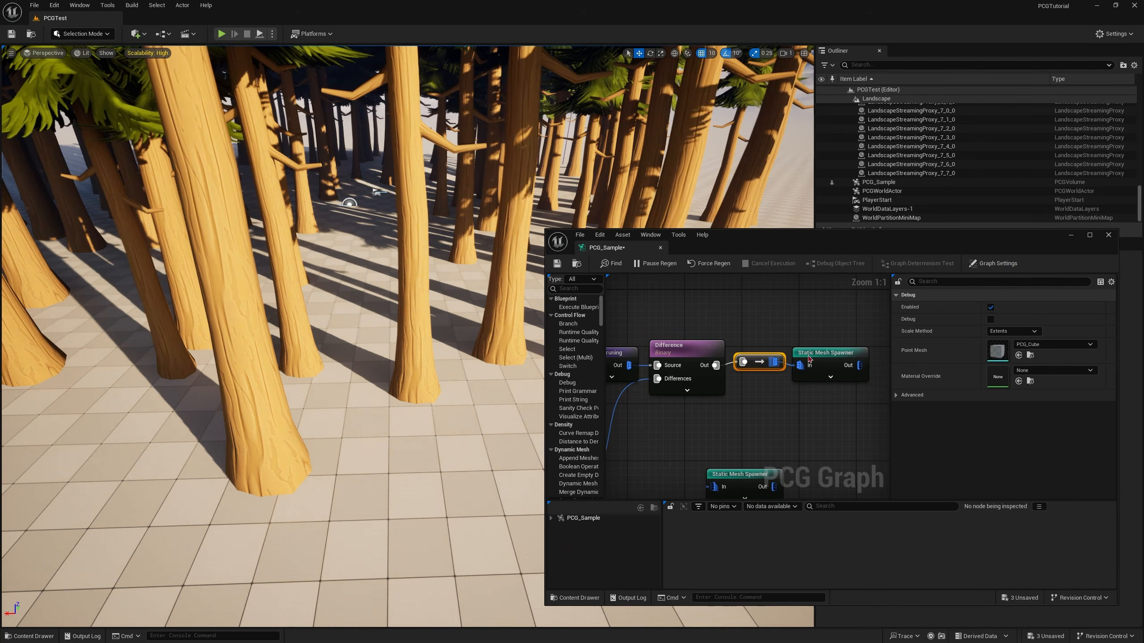
left_click(809, 359)
Step: Reconnect the stone branch's Self Pruning output to its Static Mesh Spawner and bring the spawner closer
right_click_drag(725, 404, 839, 361)
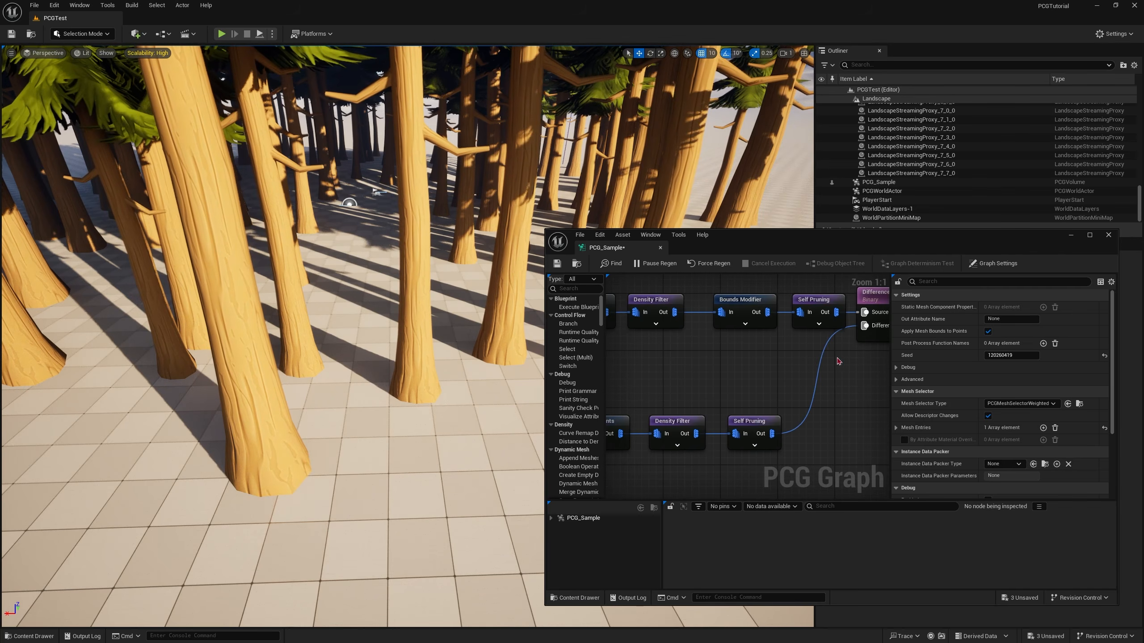
left_click(742, 425)
right_click_drag(770, 426, 669, 385)
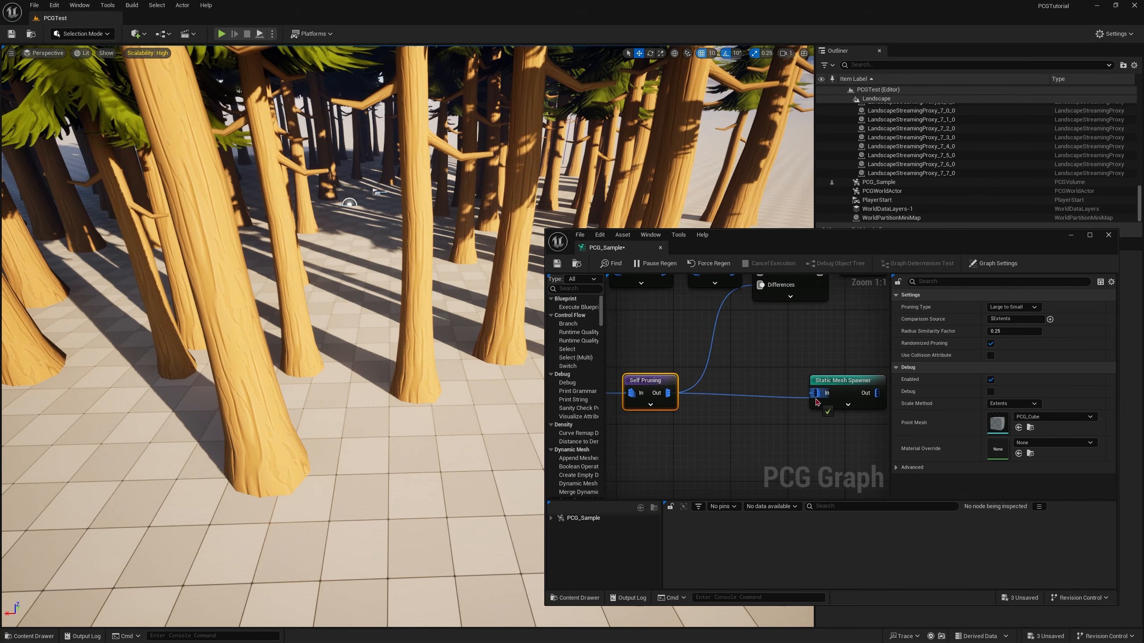
left_click_drag(818, 400, 817, 397)
left_click(866, 391)
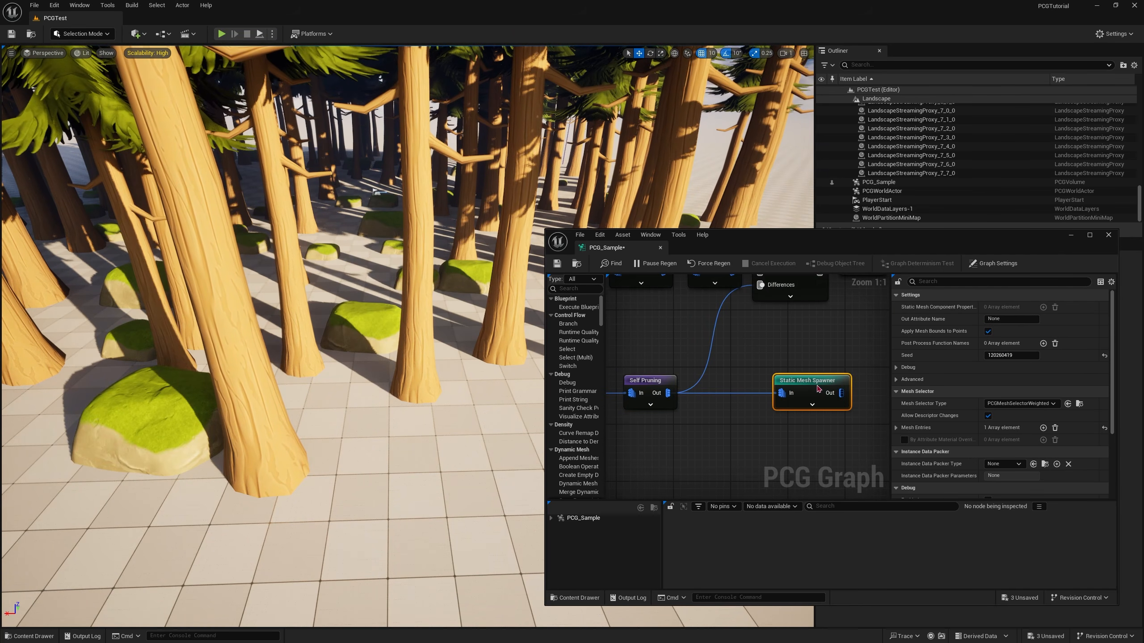
Step: Save the PCG graph and minimize its editor to inspect the trees and stones in the level
scroll(792, 353, "down", 2)
right_click_drag(792, 353, 751, 391)
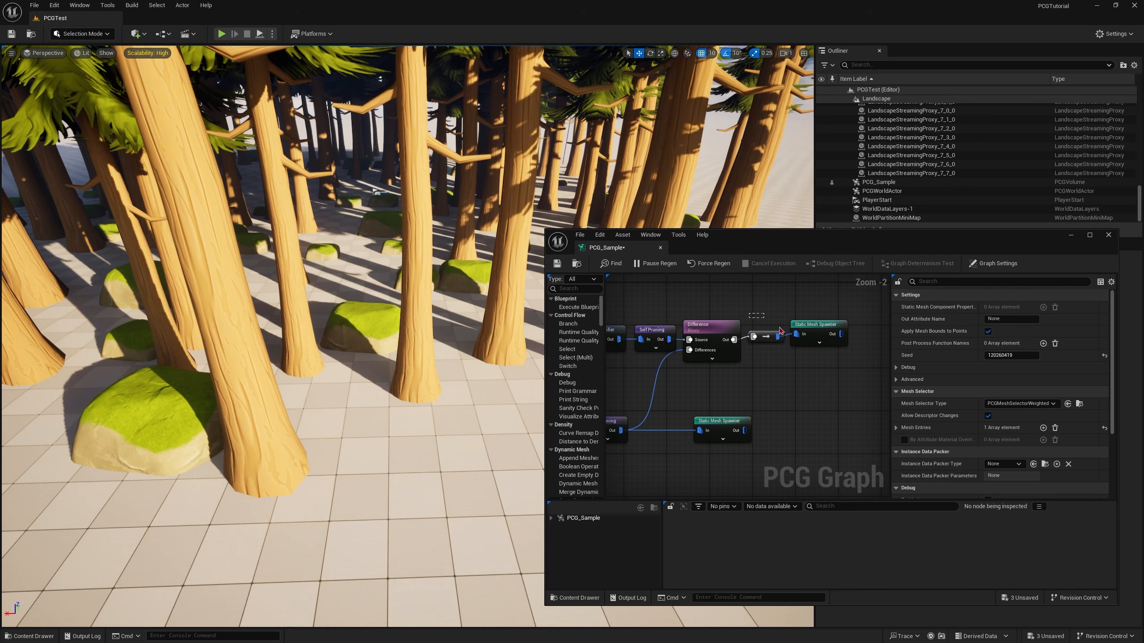
left_click_drag(781, 331, 782, 336)
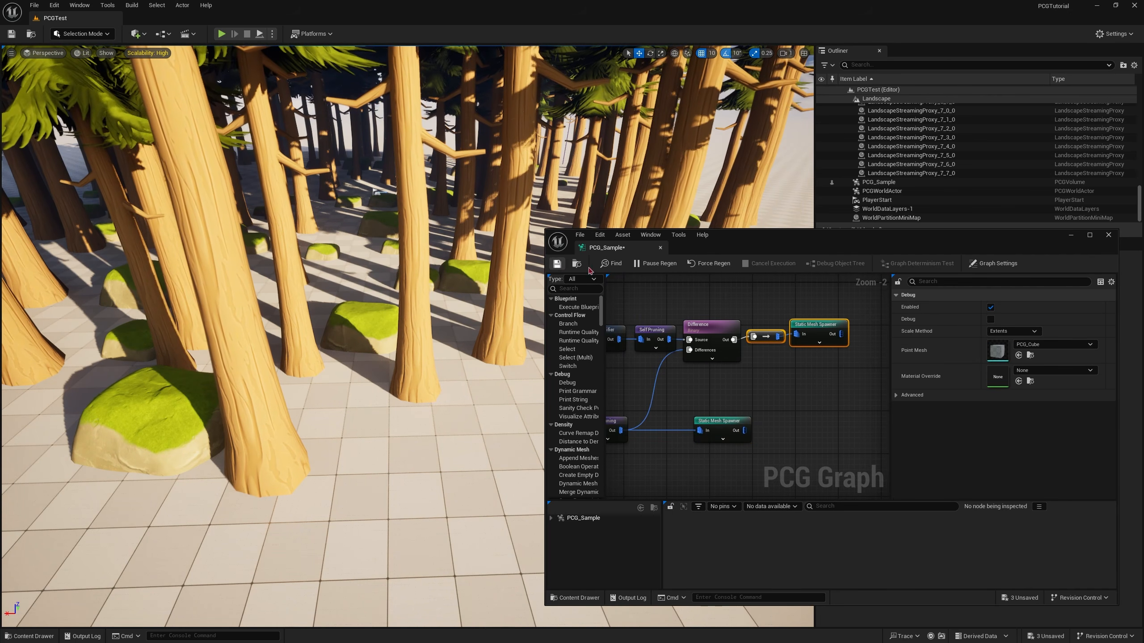
left_click(1070, 235)
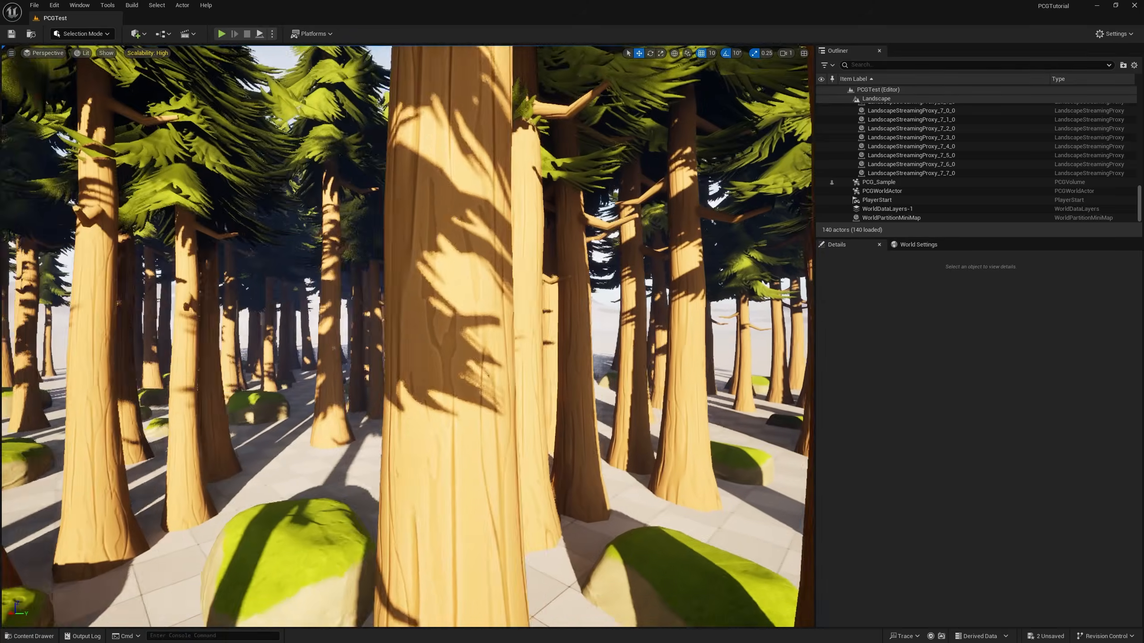
right_click_drag(408, 336, 374, 340)
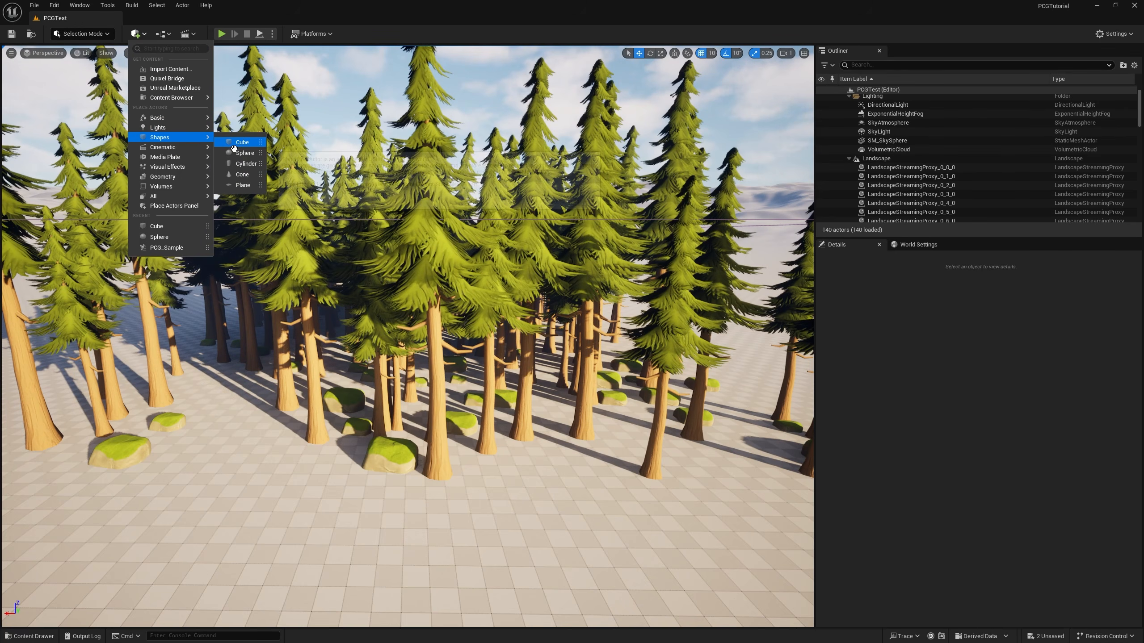
Step: Place a cube on the ground at the forest's front edge and scale it to 5.0 on all axes
left_click_drag(246, 144, 404, 181)
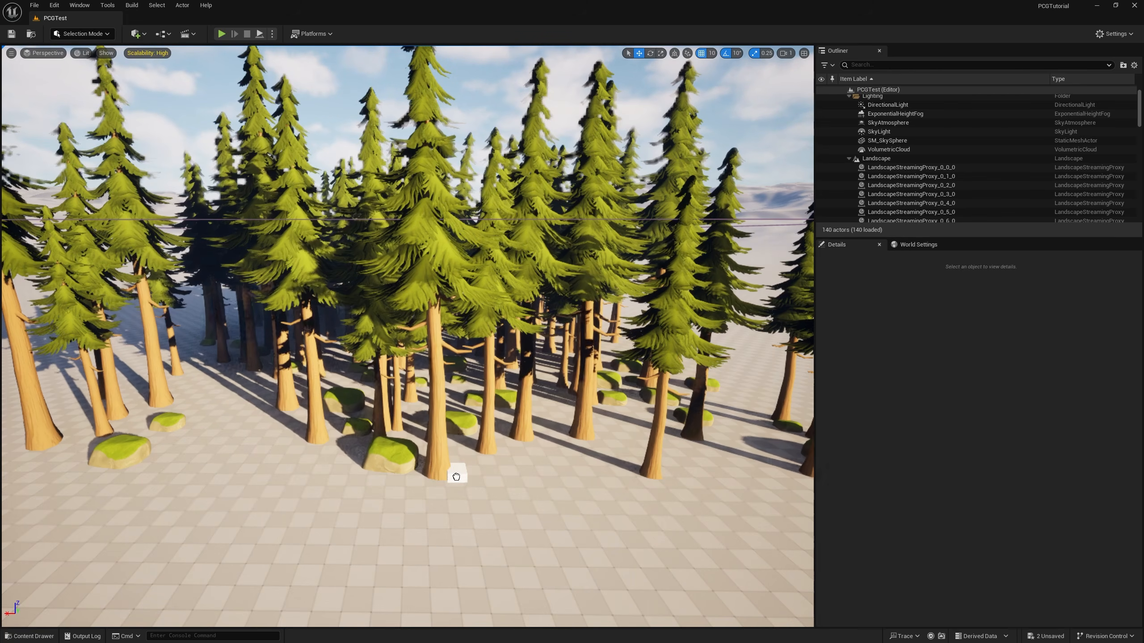
left_click_drag(456, 476, 455, 475)
left_click(984, 394)
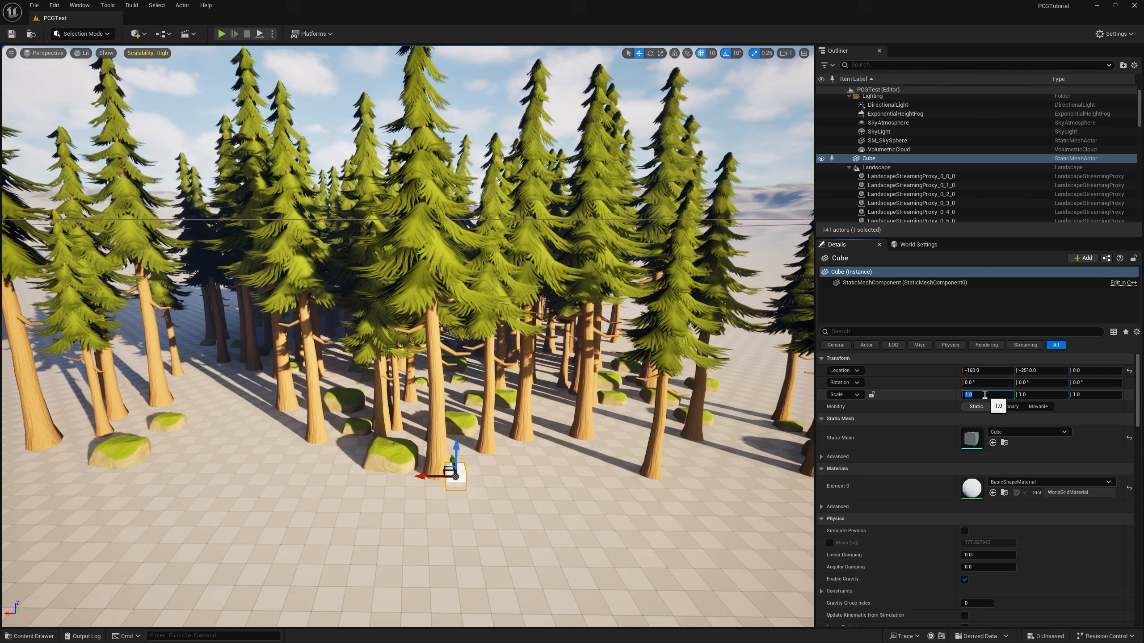
type("5")
key("Tab")
type("5")
key("Tab")
type("5")
key("Return")
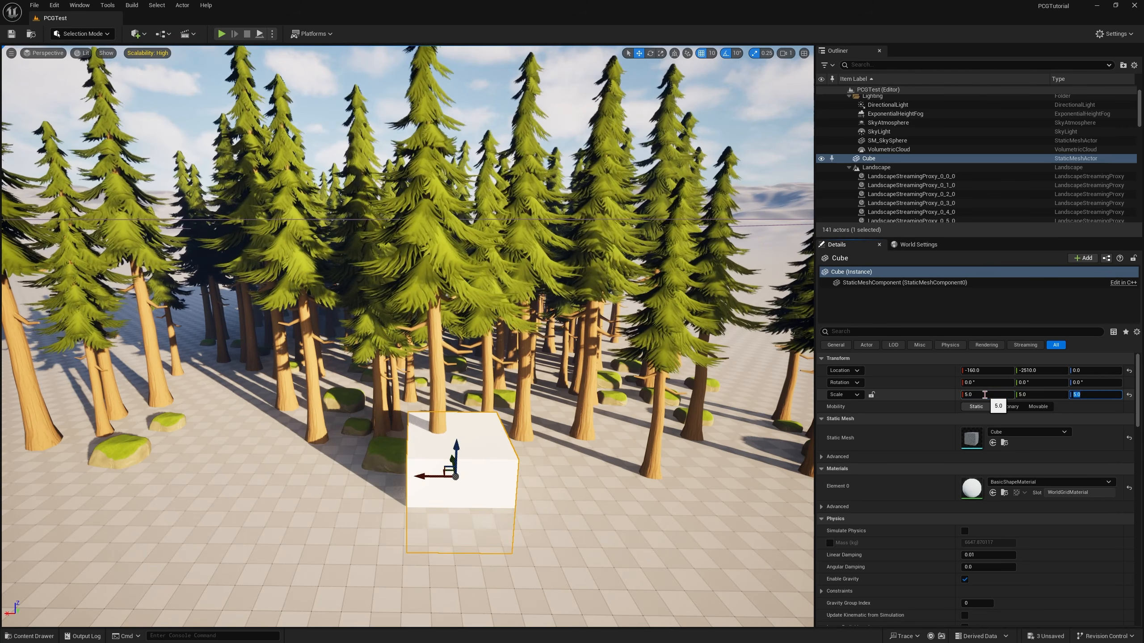
Step: Move the cube along Y to about -2280 so that it overlaps the tree trunks
key("f")
mouse_move(513, 434)
right_mouse_down()
mouse_move(513, 469)
mouse_move(554, 468)
mouse_move(514, 435)
right_mouse_up()
left_click_drag(465, 450, 515, 396)
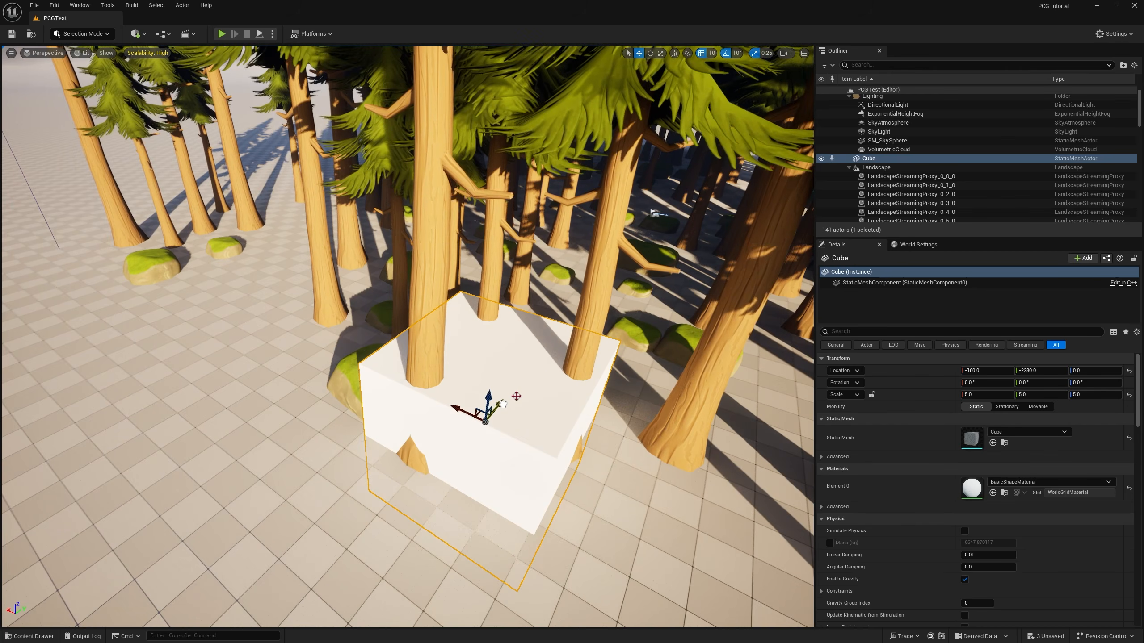
mouse_move(515, 396)
right_mouse_down()
mouse_move(585, 390)
mouse_move(536, 392)
right_mouse_up()
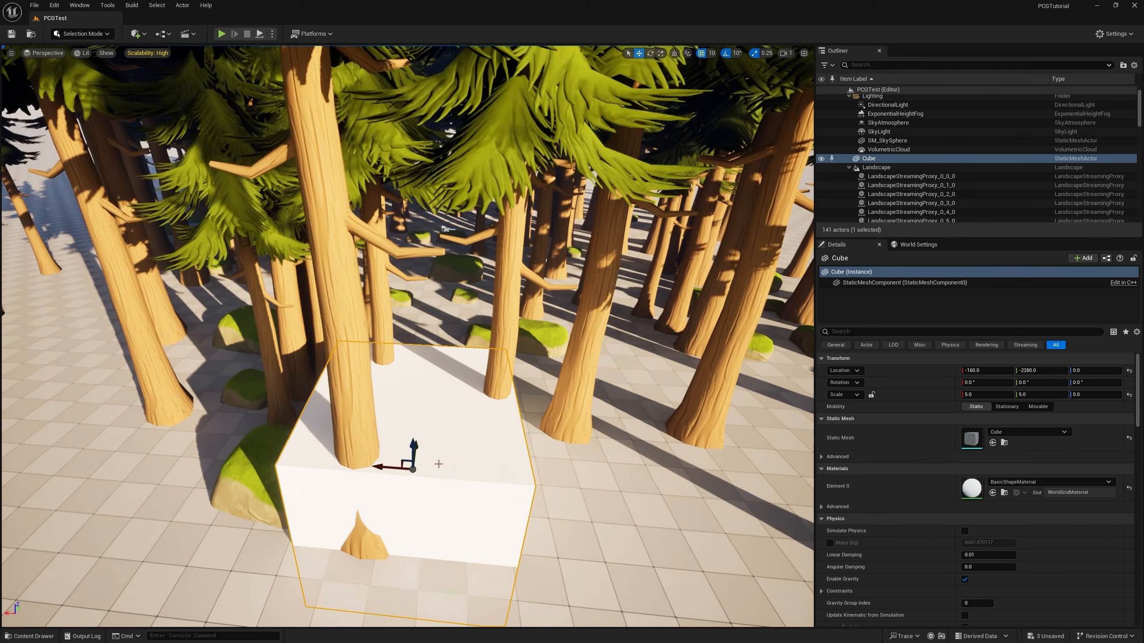
right_click_drag(439, 463, 397, 446)
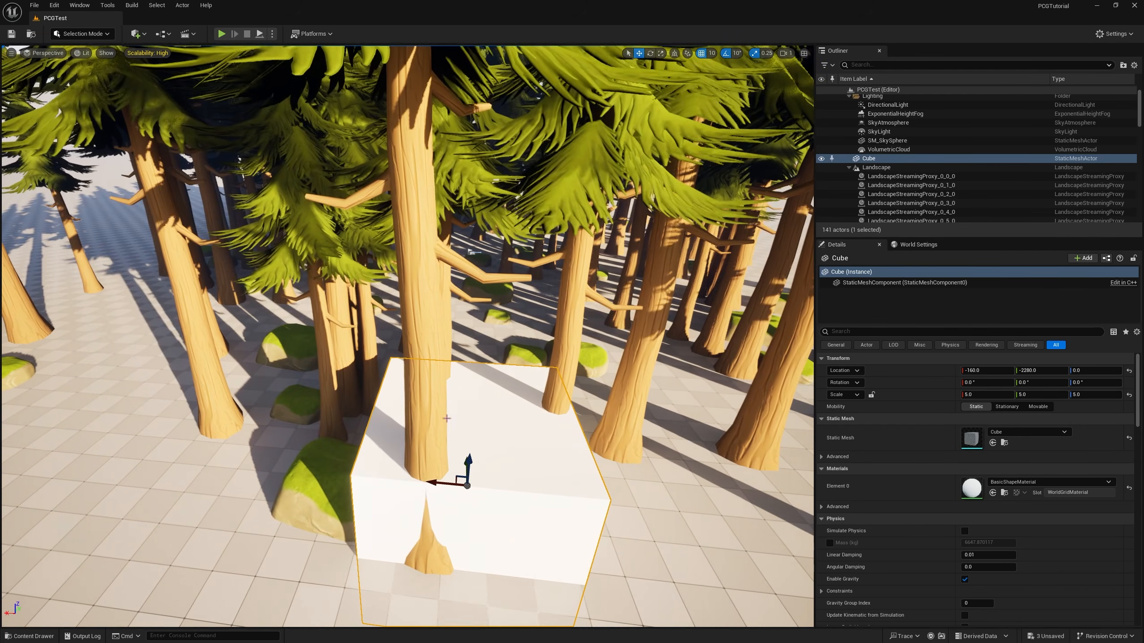
Step: Reopen the PCG_Sample graph, add a Get Actor Data node below the stone branch, and set its Actor Filter to All World Actors
key("ctrl+space")
double_click(147, 446)
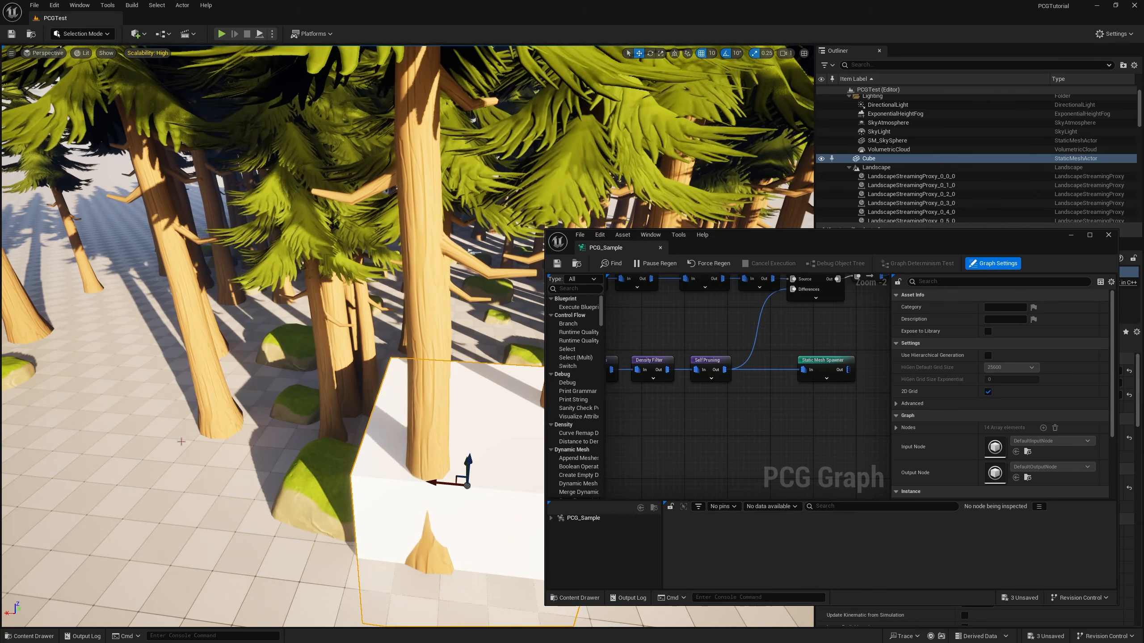
right_click(662, 429)
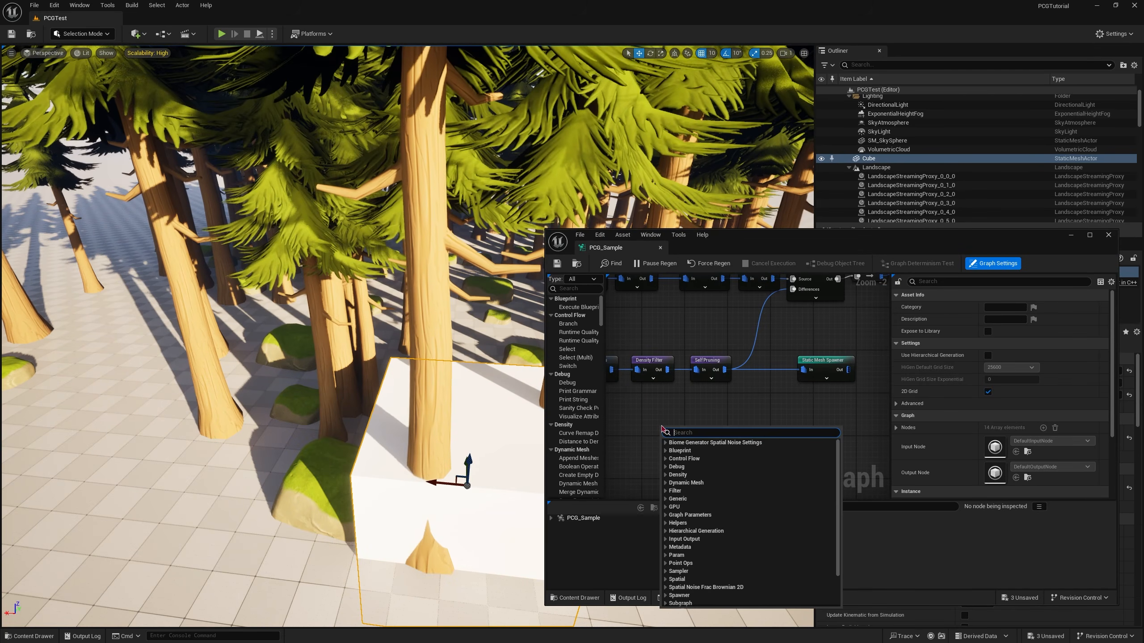
type("get act")
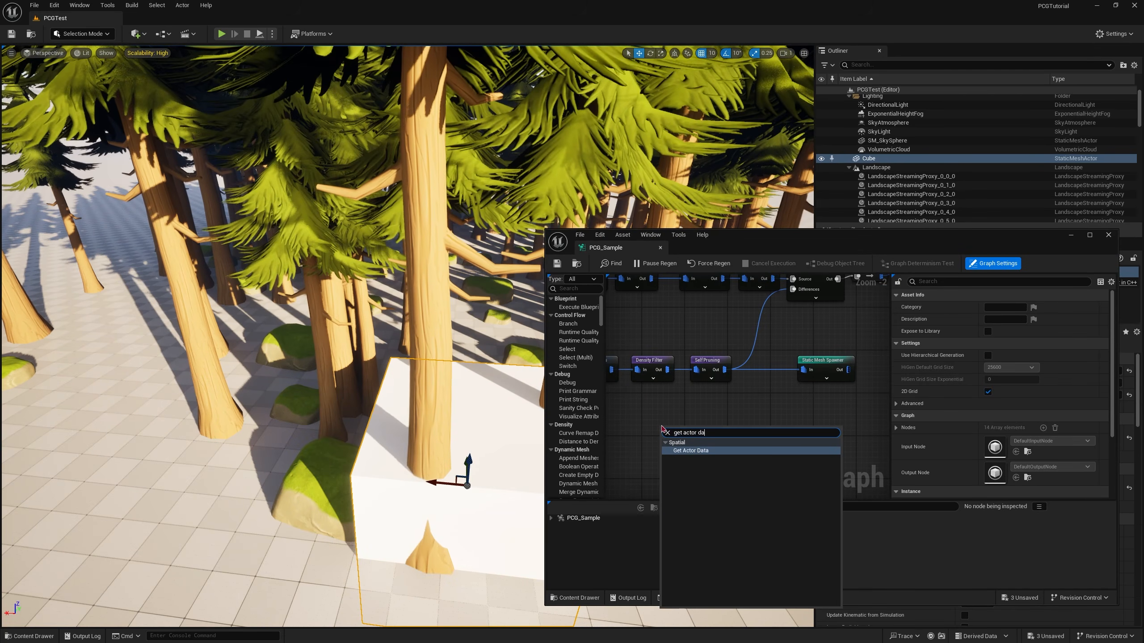
type("or da")
key("Return")
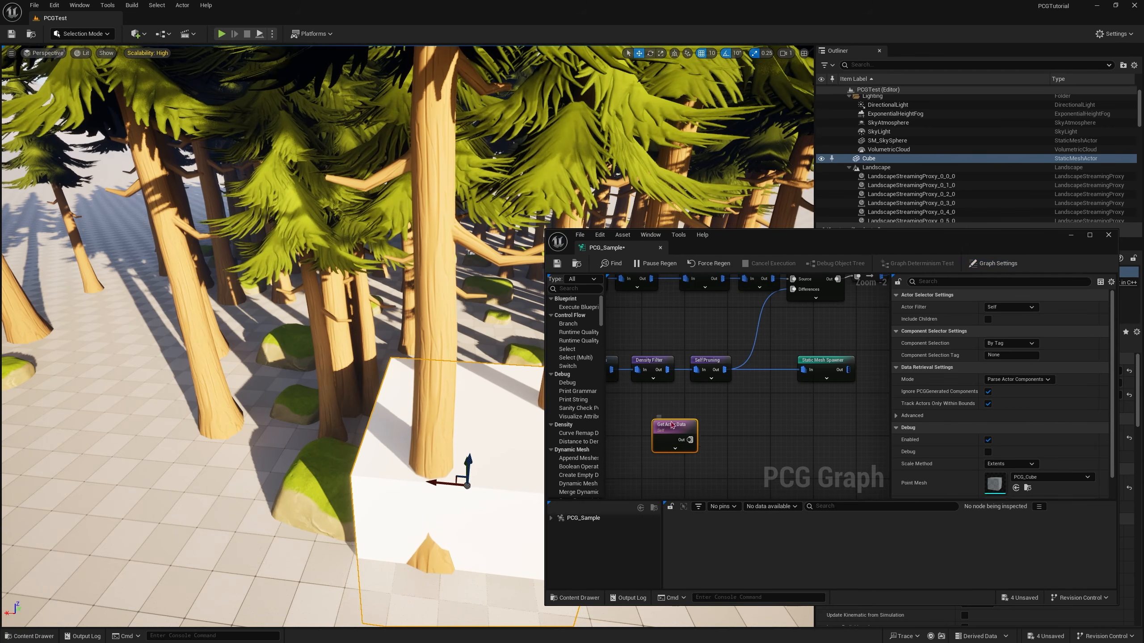
left_click_drag(671, 426, 655, 415)
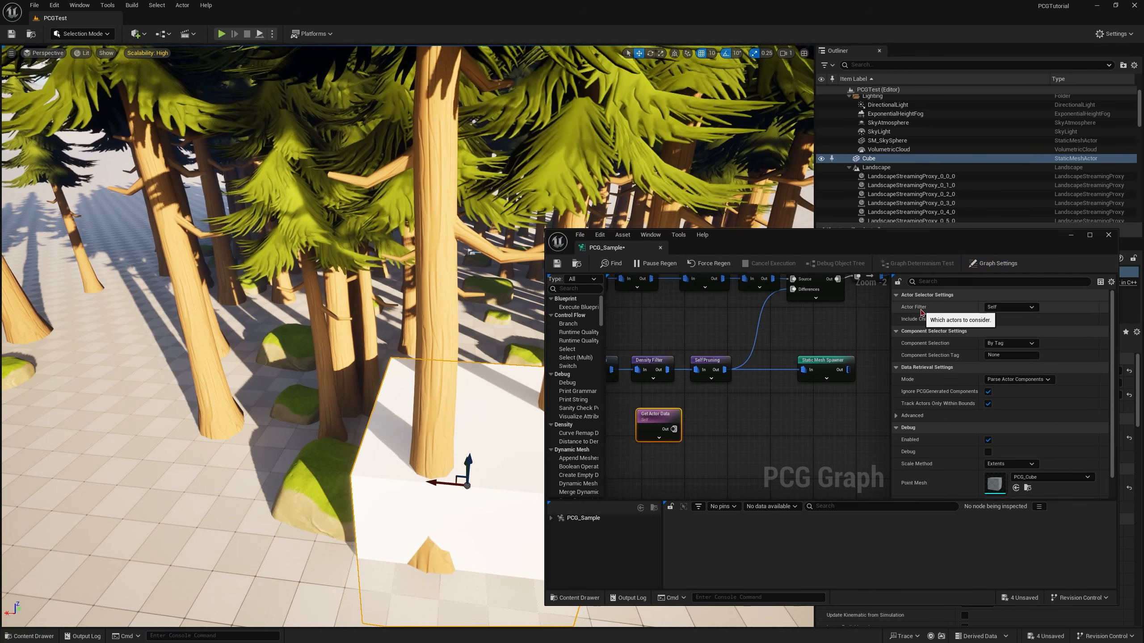
left_click(1009, 307)
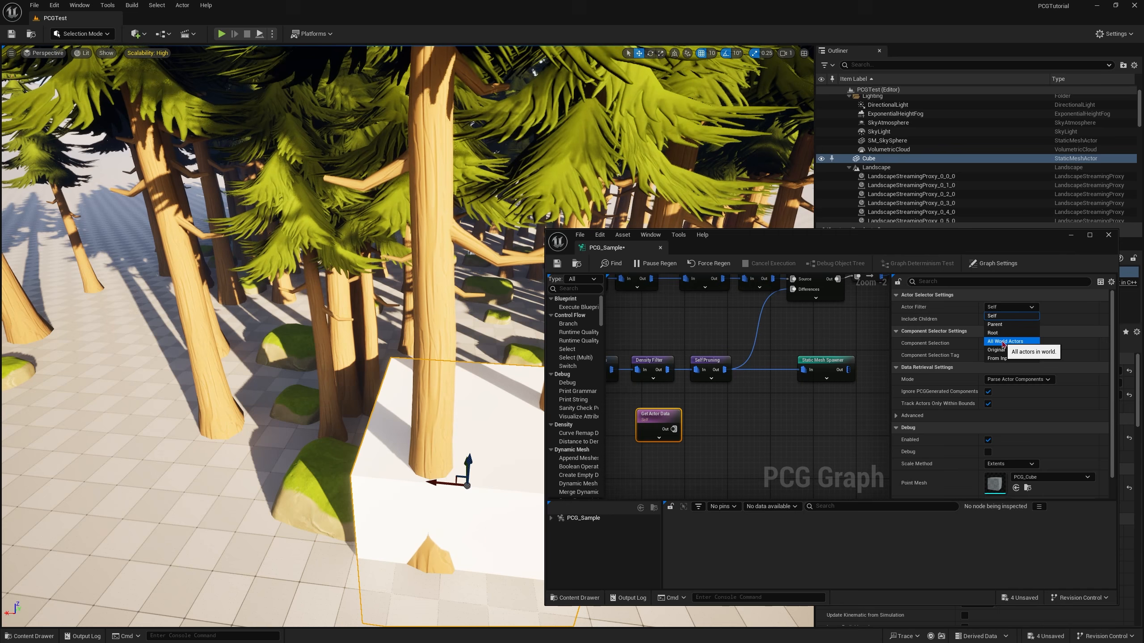
left_click(1003, 342)
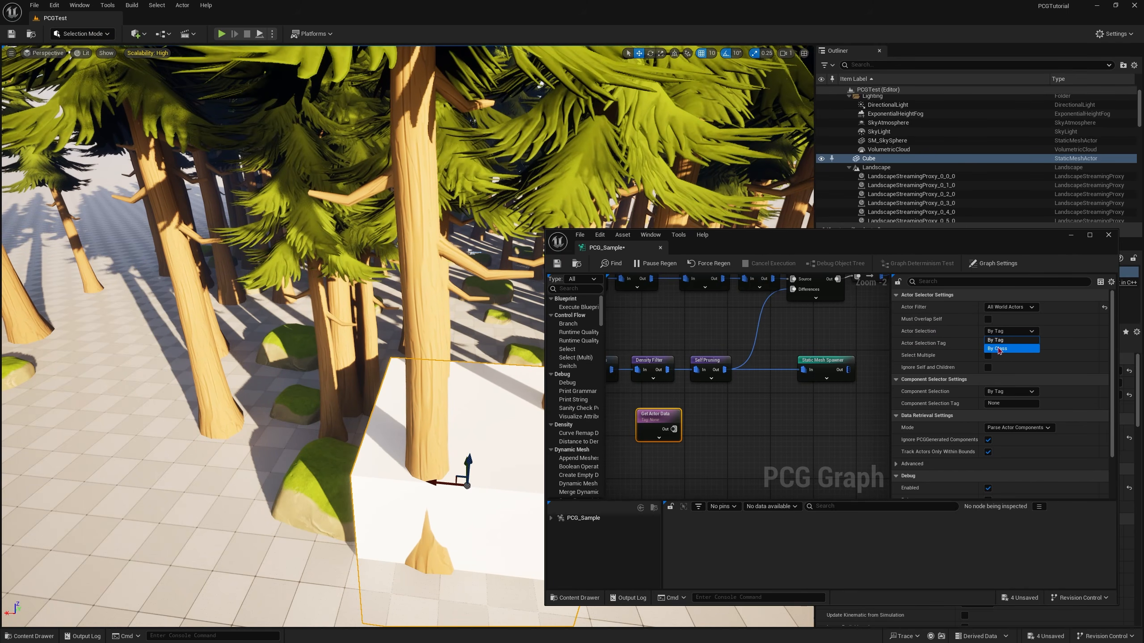
left_click(1004, 343)
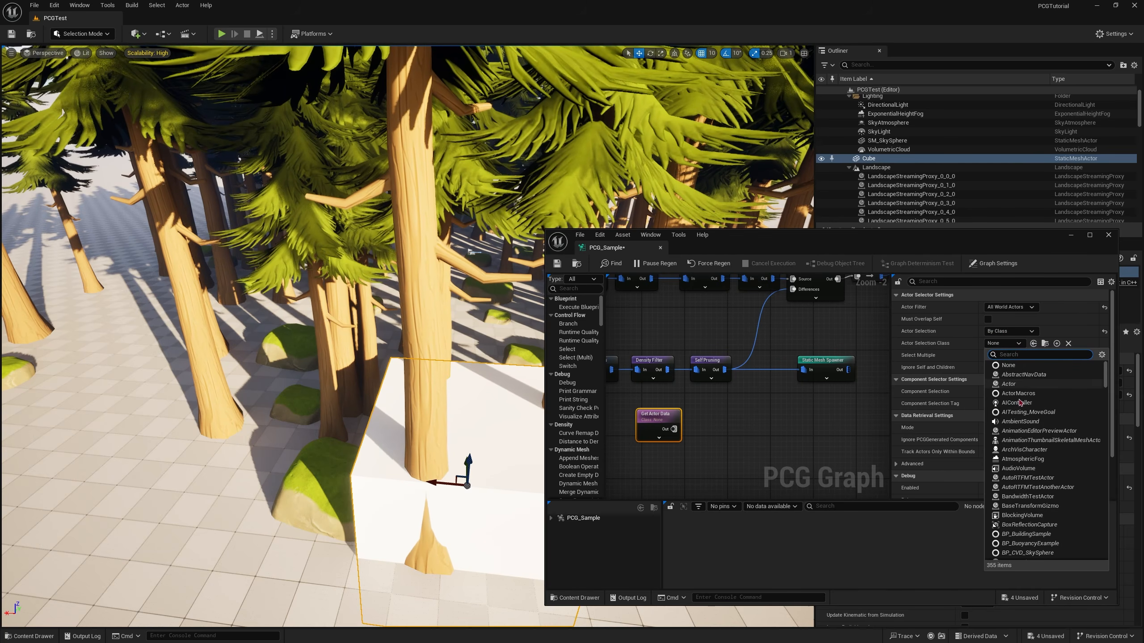
left_click(1012, 333)
left_click(1012, 333)
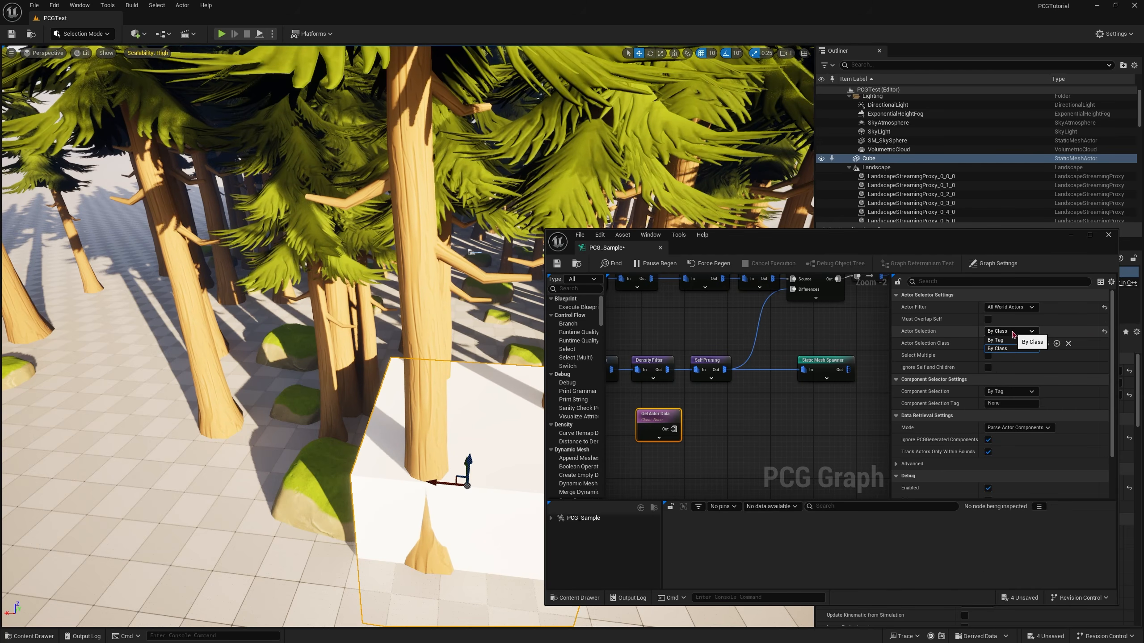
left_click(1004, 340)
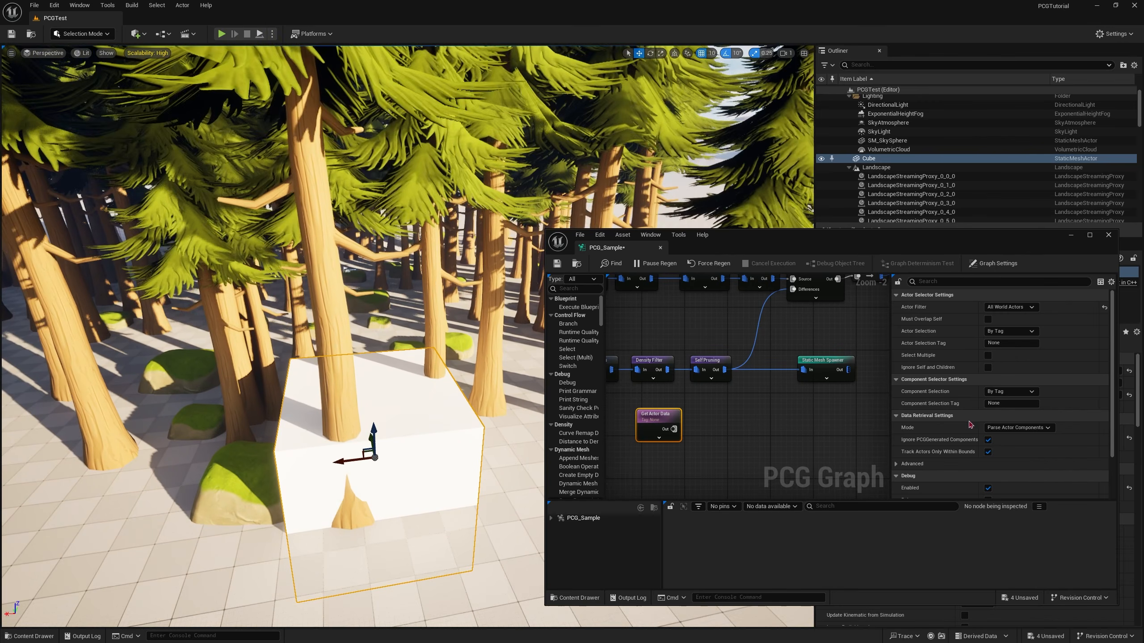
Step: Set the Get Actor Data node's Actor Selection Tag to PCG_Actor and move the node beneath the stone branch's Self Pruning node
left_click(1012, 344)
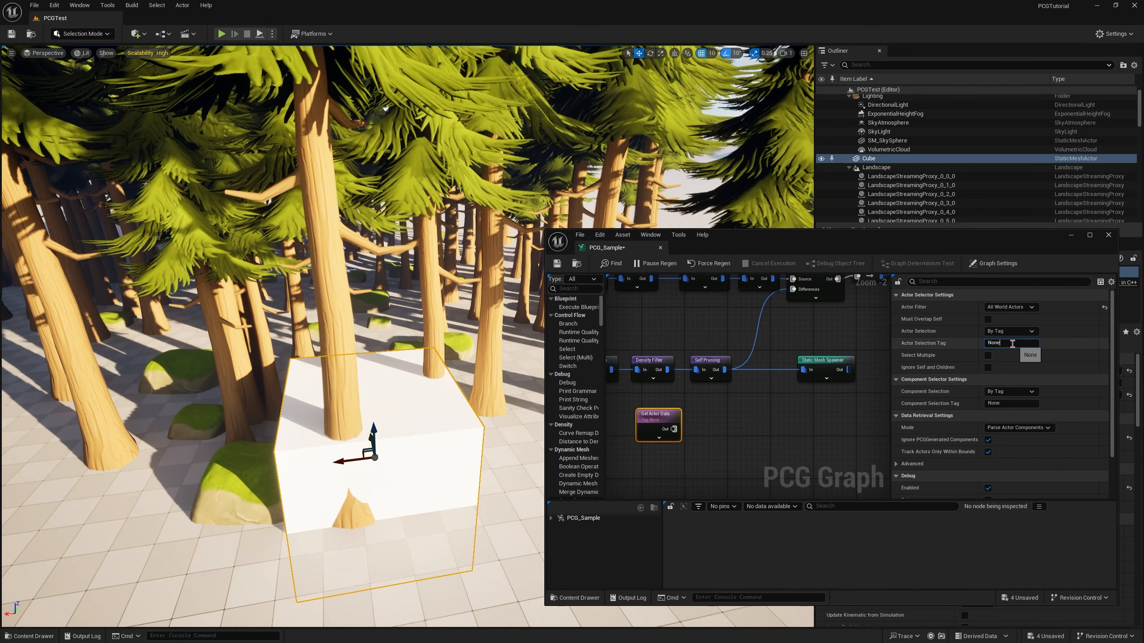
type("PCG_")
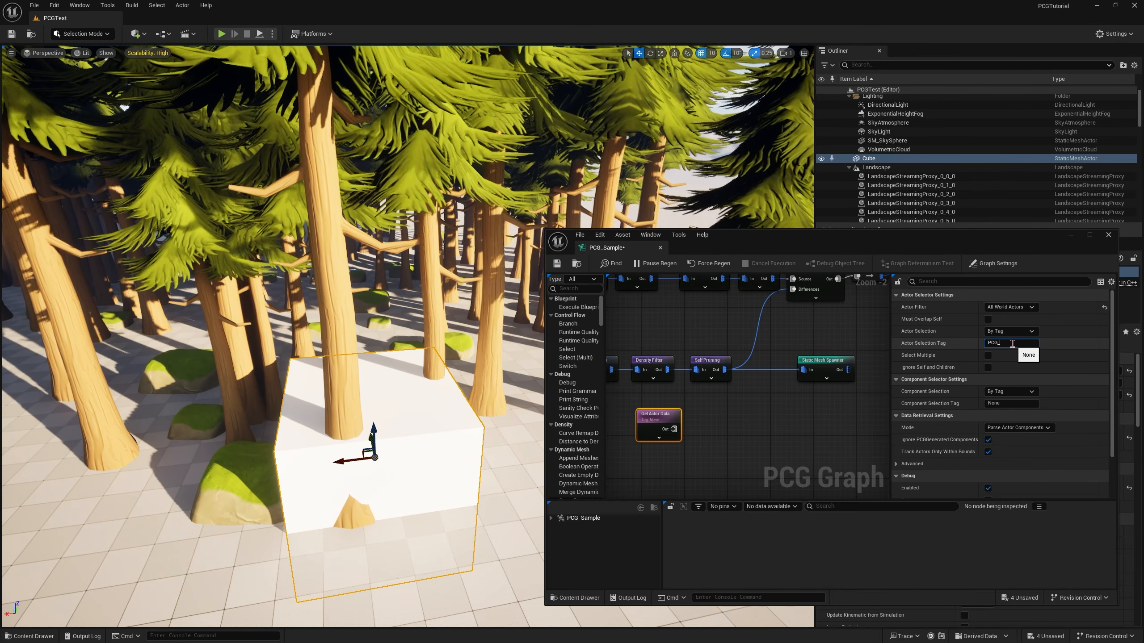
type("Actor")
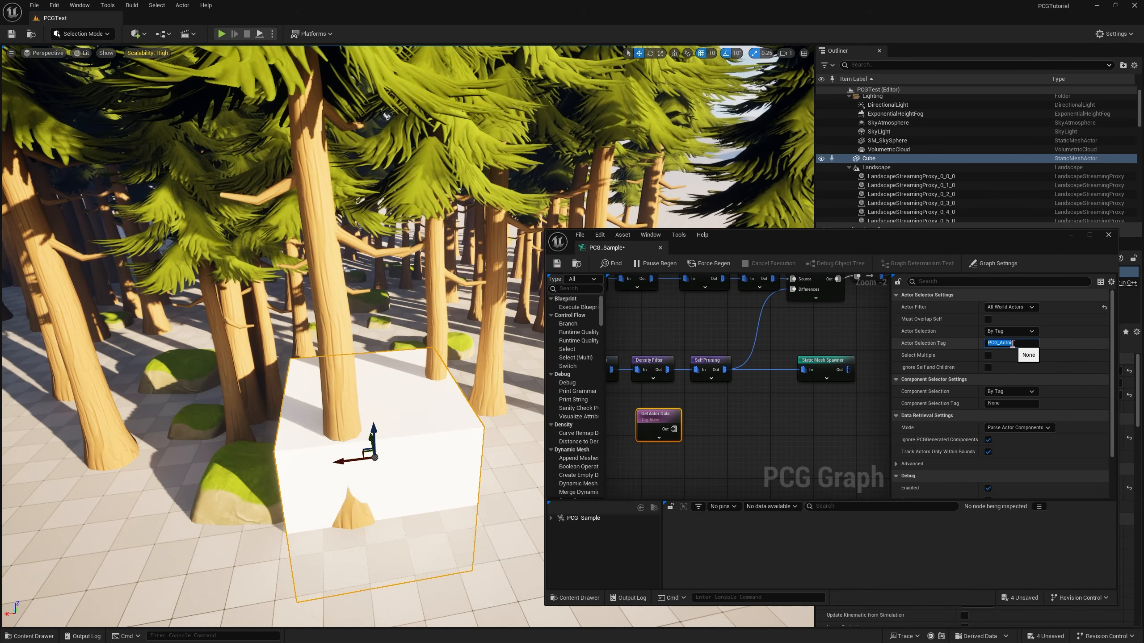
key("Return")
right_click_drag(812, 388, 824, 417)
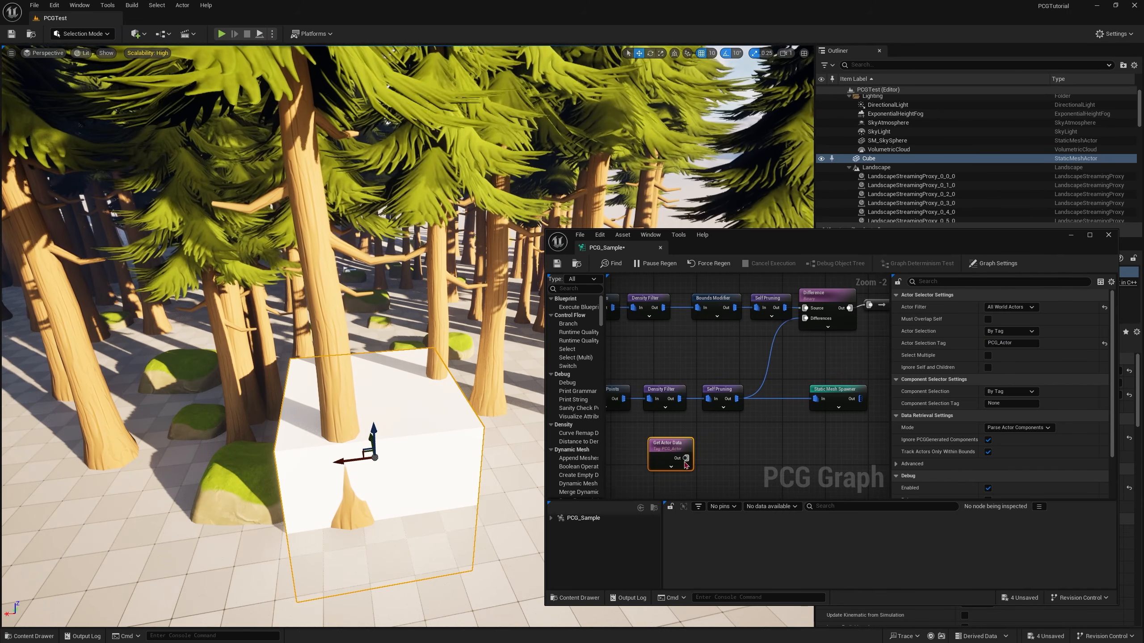
left_click_drag(683, 449, 742, 449)
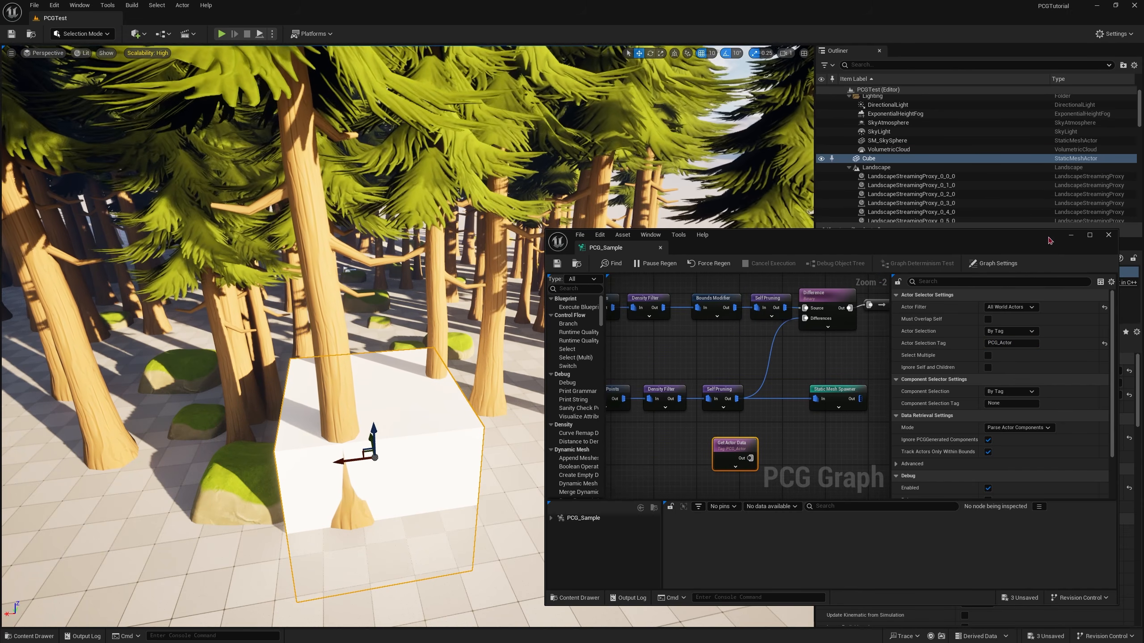
Step: Add an actor tag named PCG_Actor to the cube in the level
left_click(873, 156)
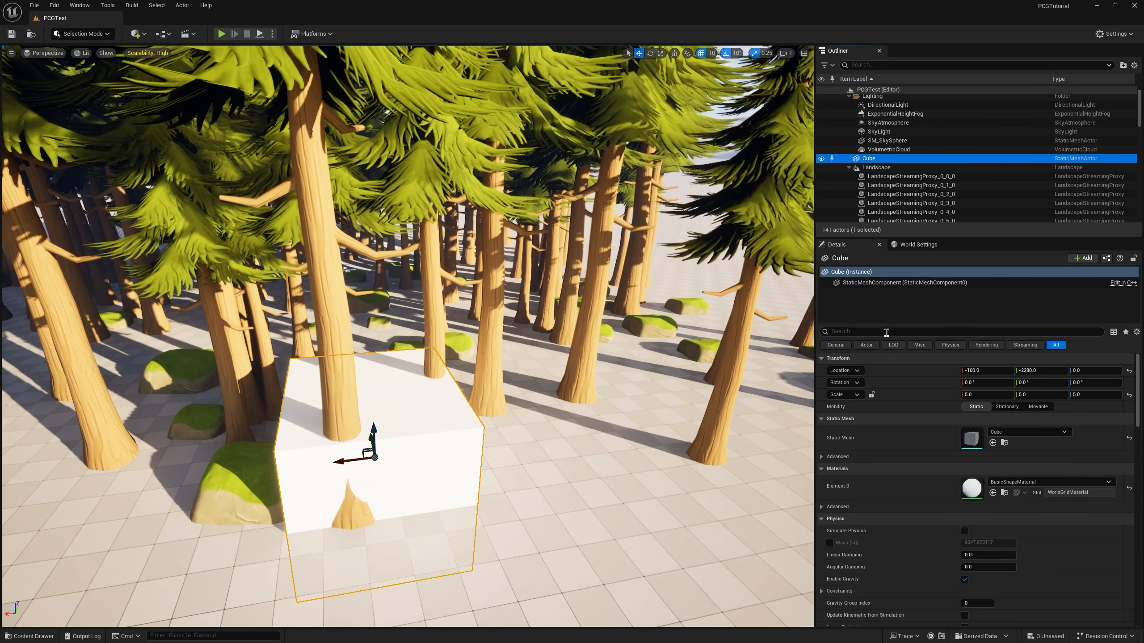
left_click(885, 334)
type("tag")
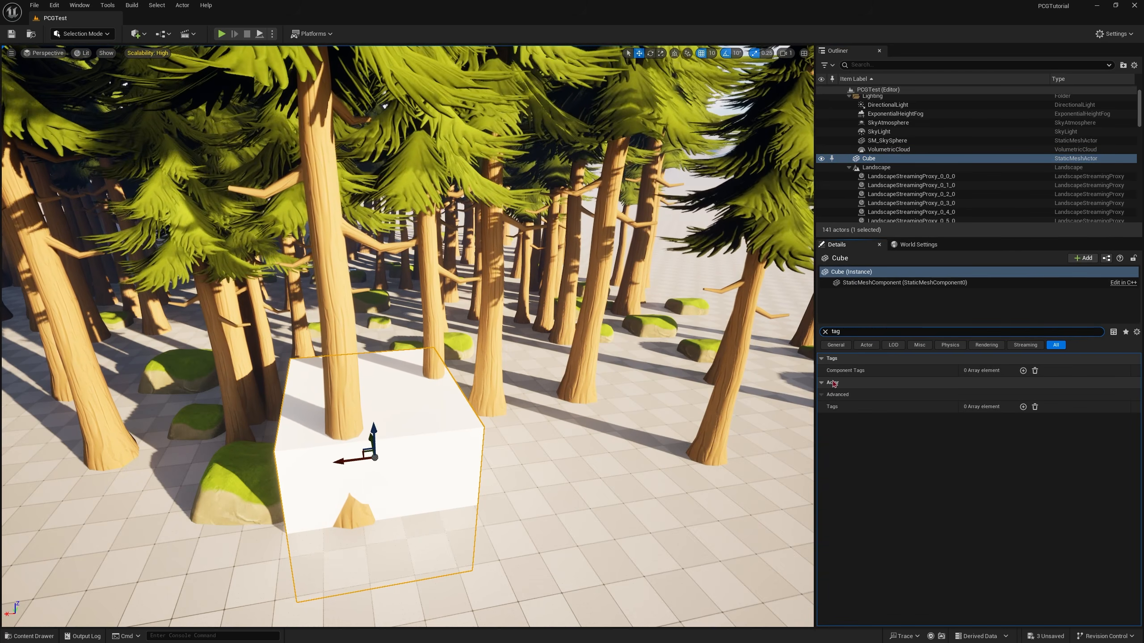
left_click(1023, 407)
left_click(980, 419)
type("PCG_Actor")
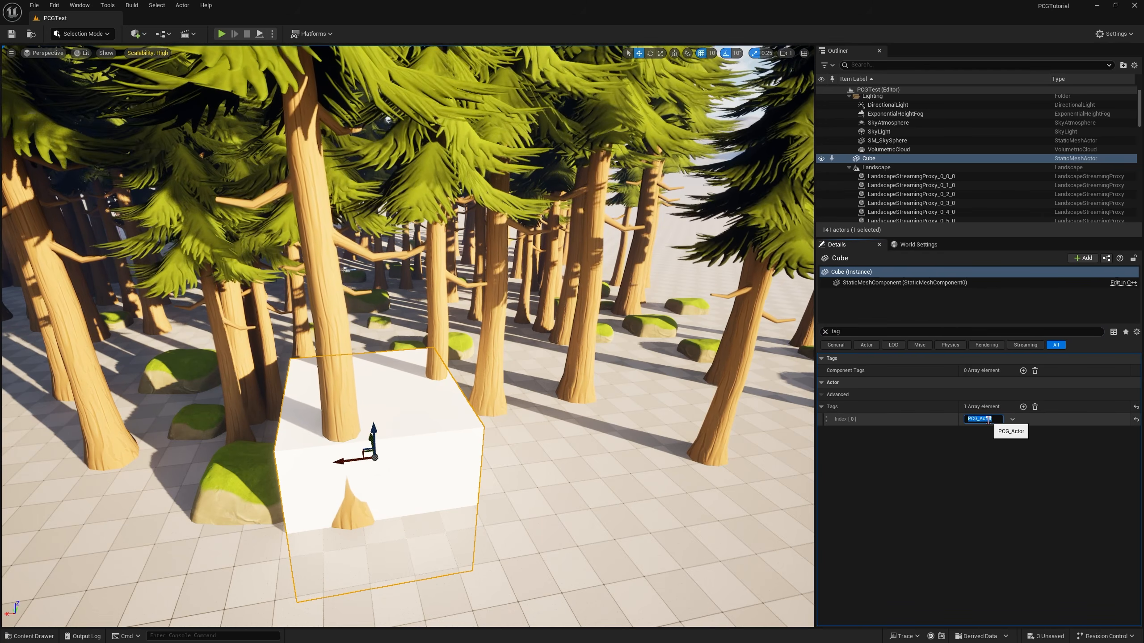
key("Return")
Step: Connect Get Actor Data's output to the Differences input of the tree branch's Difference node in PCG_Sample, and shift the cube slightly to test it
key("ctrl+space")
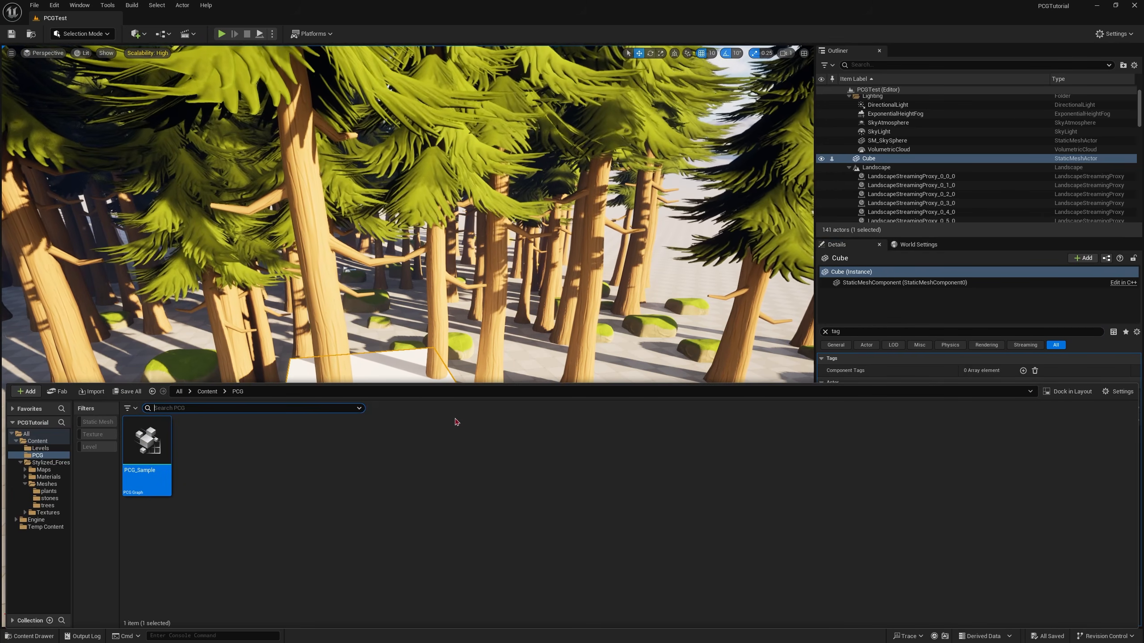
double_click(147, 478)
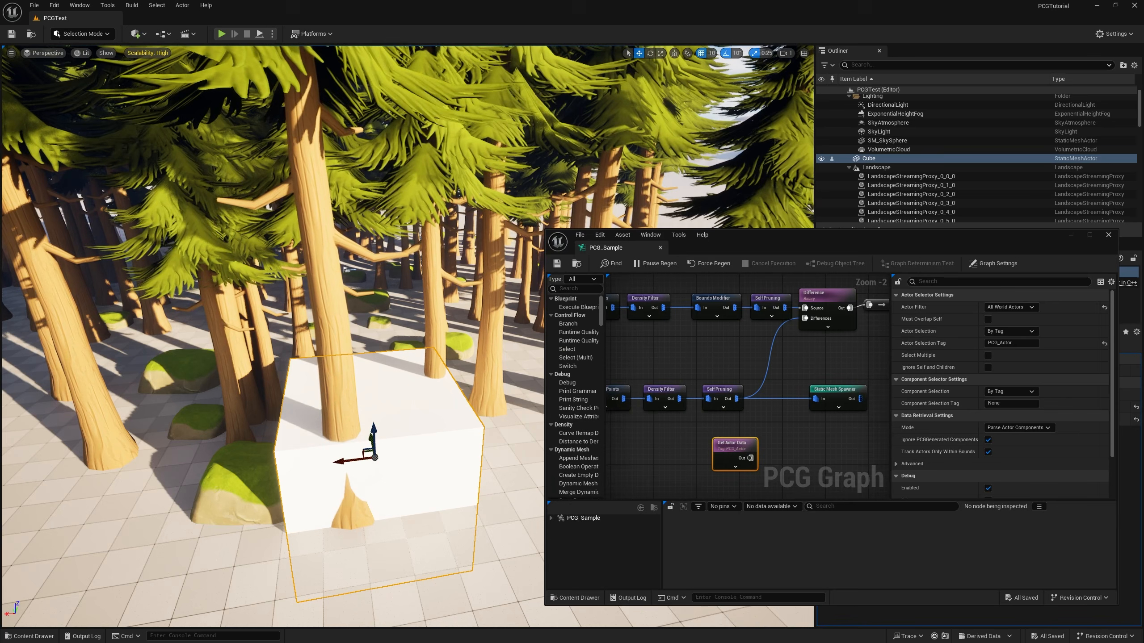
right_click_drag(736, 449, 700, 437)
left_click_drag(701, 437, 710, 433)
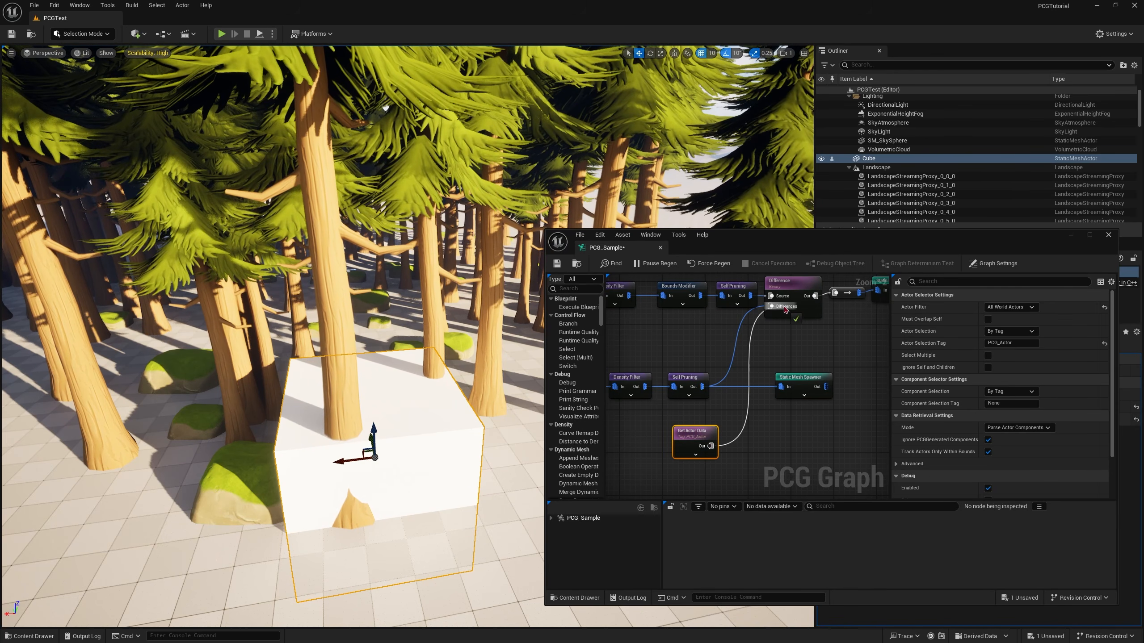
left_click_drag(784, 309, 787, 311)
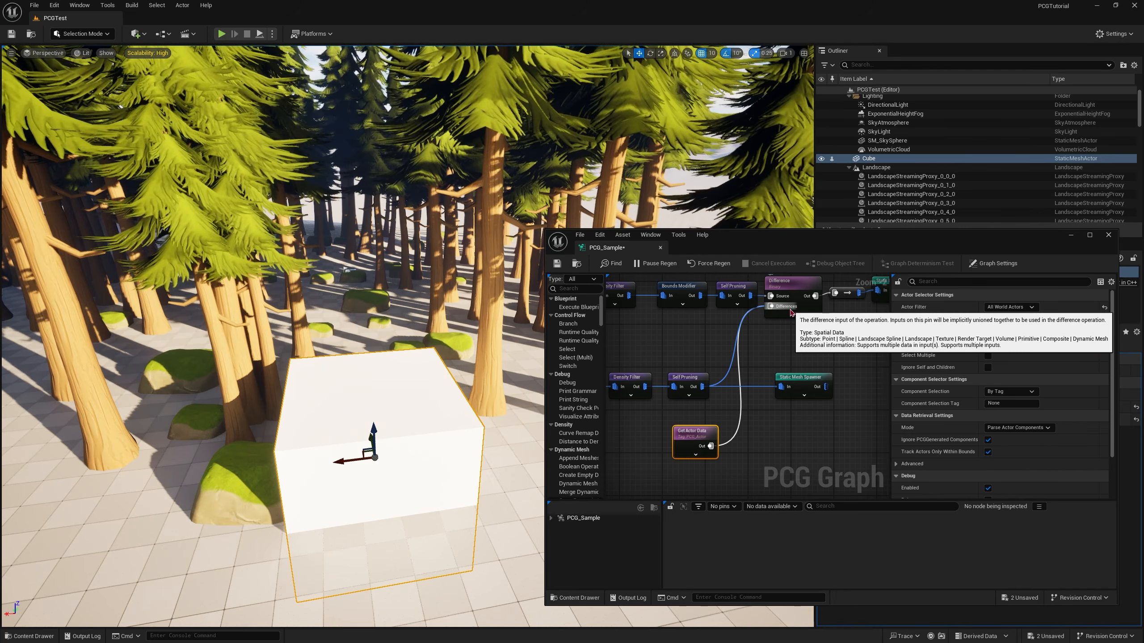
right_click_drag(776, 326, 782, 337)
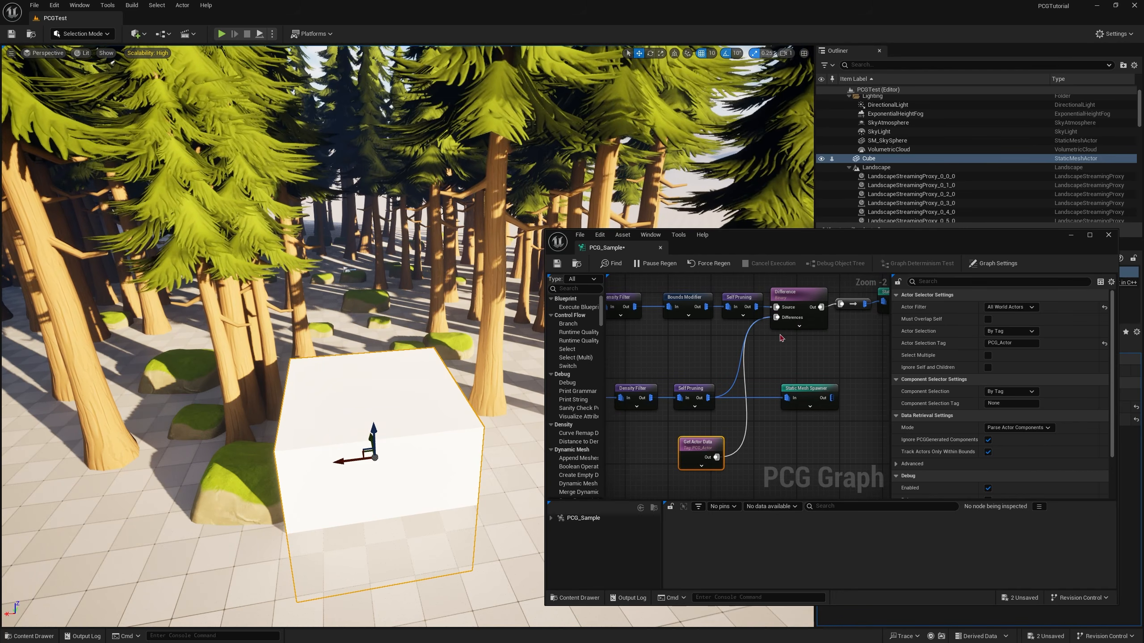
left_click_drag(340, 463, 365, 459)
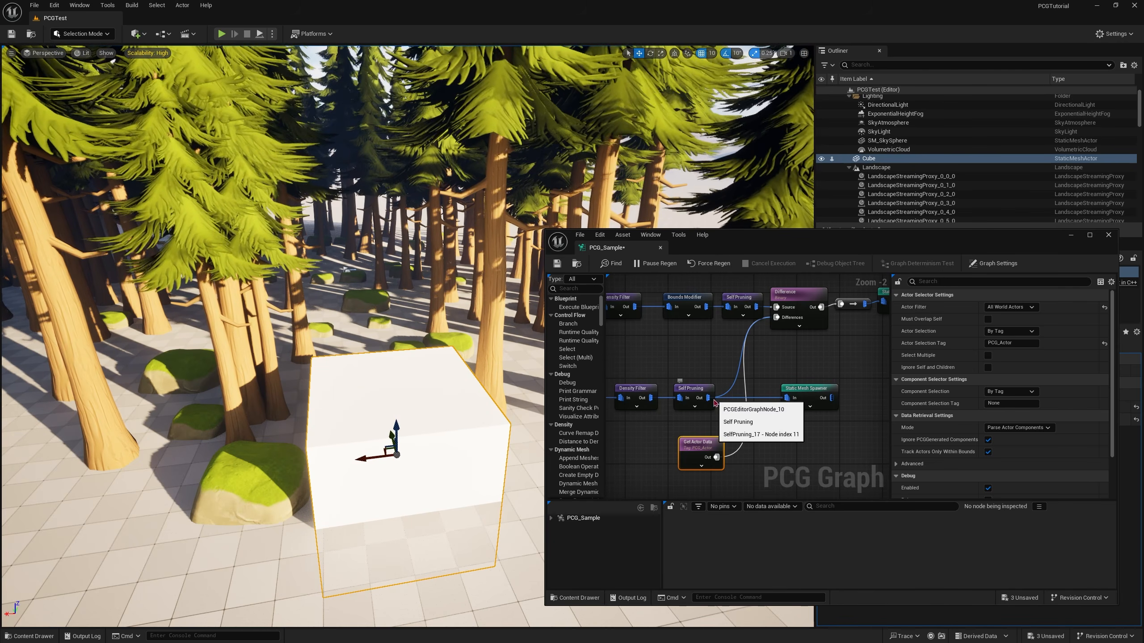
Step: Duplicate the tree branch's Difference node and place the copy between the stone branch's Self Pruning and Static Mesh Spawner nodes
left_click_drag(806, 396, 846, 392)
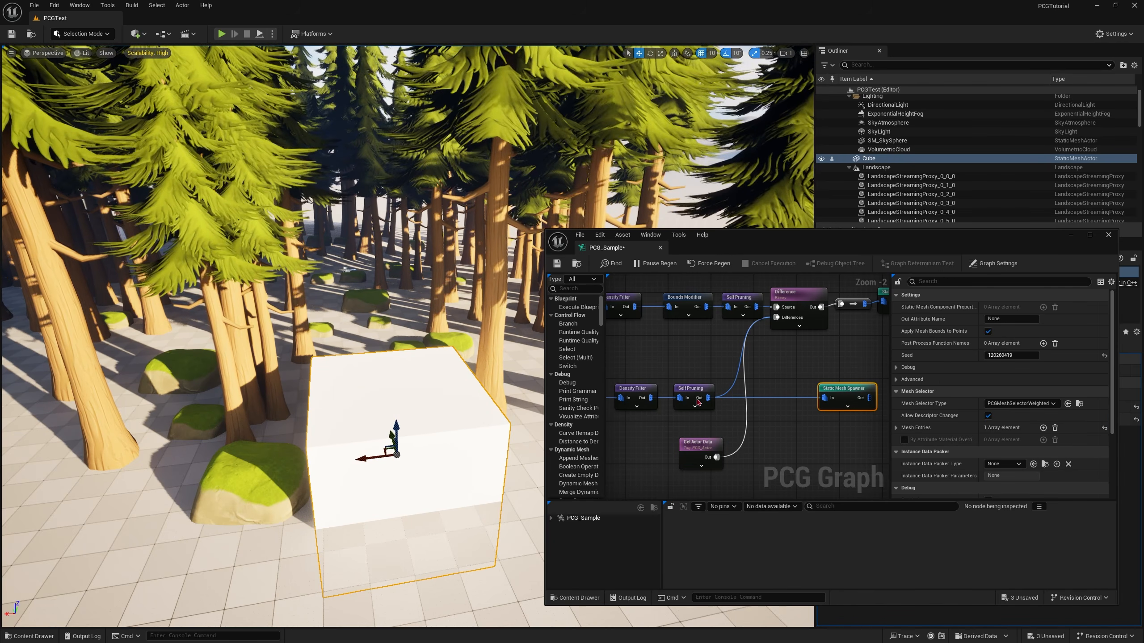
right_click(763, 403)
left_click(808, 301)
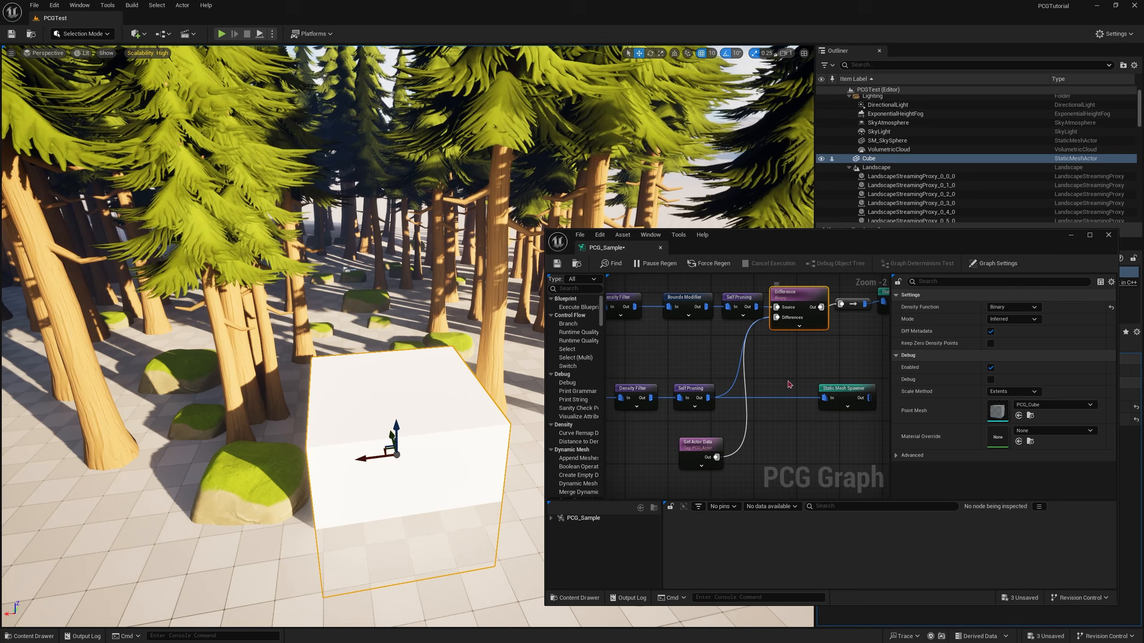
key("ctrl+d")
left_click_drag(804, 388, 781, 388)
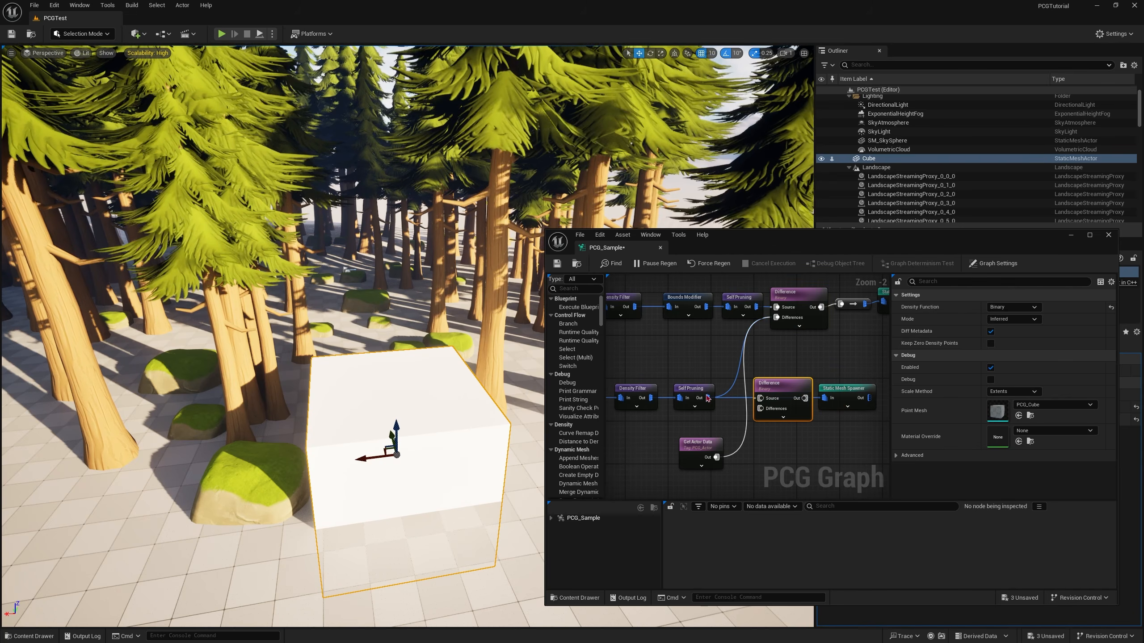
Step: Wire the new Difference node between Self Pruning and the stone spawner, feed Get Actor Data into its Differences input, and save the graph
left_click(817, 400)
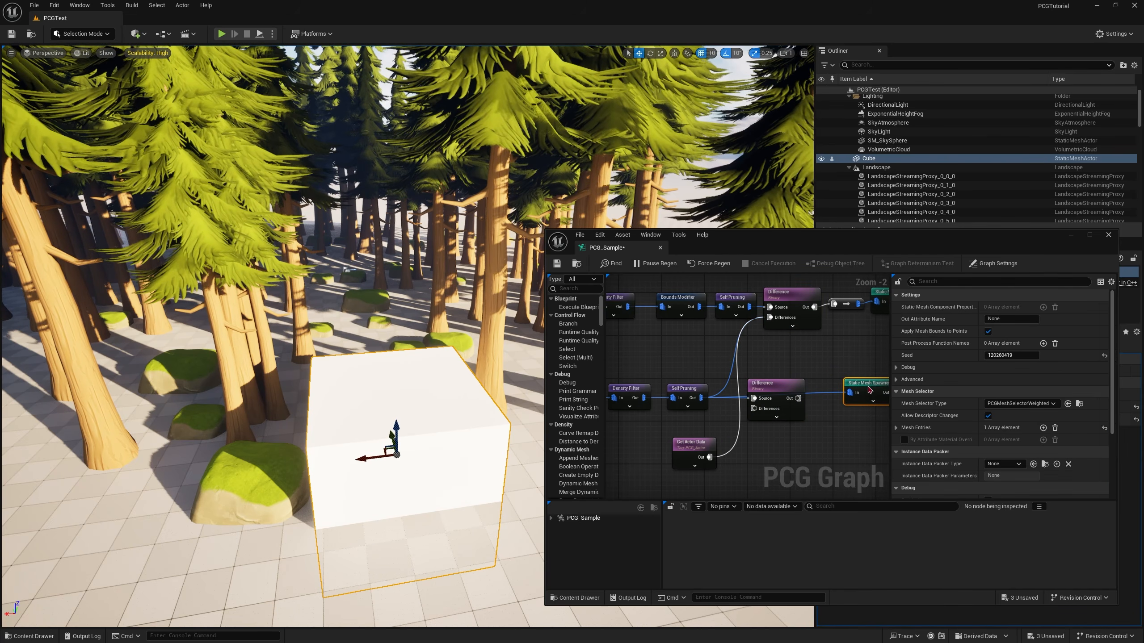
mouse_move(798, 398)
left_mouse_down()
mouse_move(862, 390)
mouse_move(783, 385)
left_mouse_up()
left_click(709, 391)
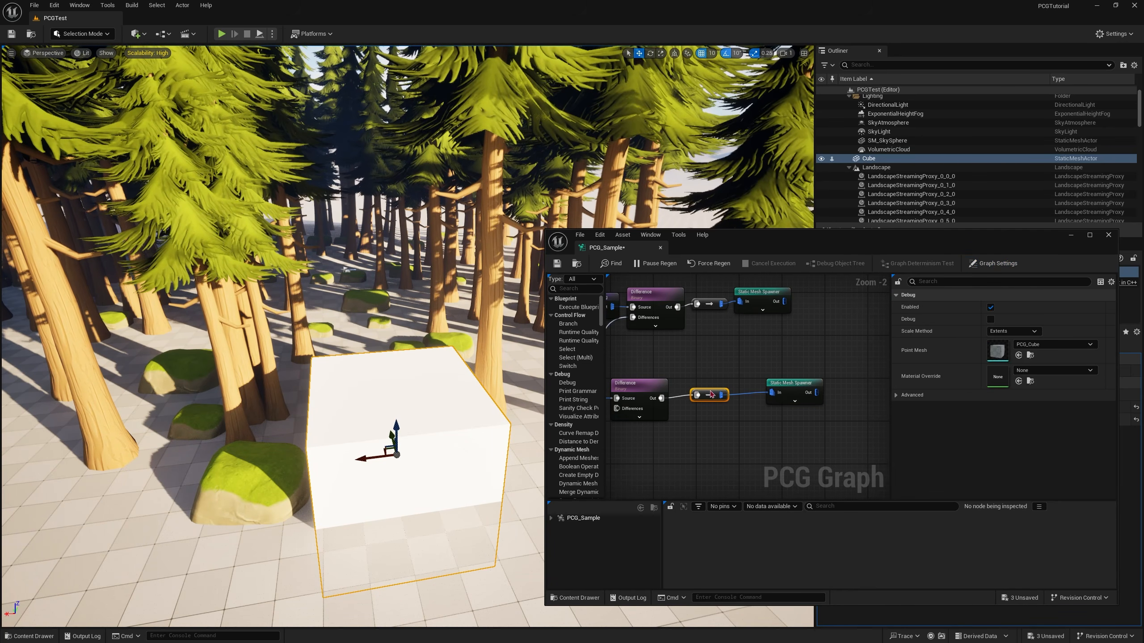
right_click_drag(710, 394, 860, 366)
left_click_drag(722, 429, 786, 384)
left_click_drag(705, 415, 683, 404)
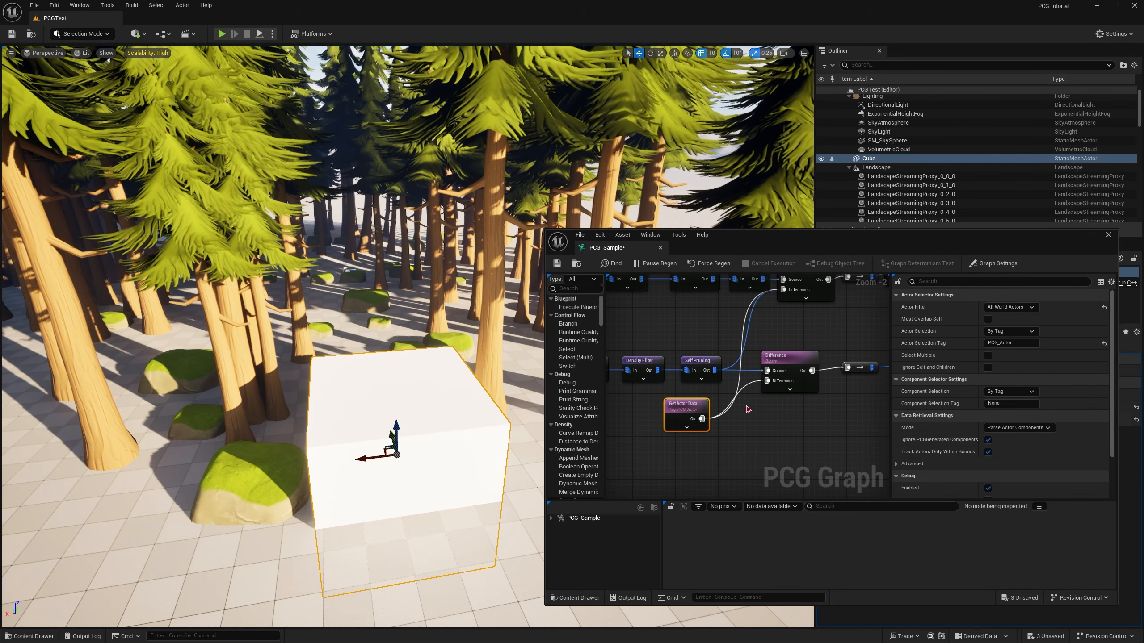
scroll(747, 409, "down", 1)
key("ctrl+s")
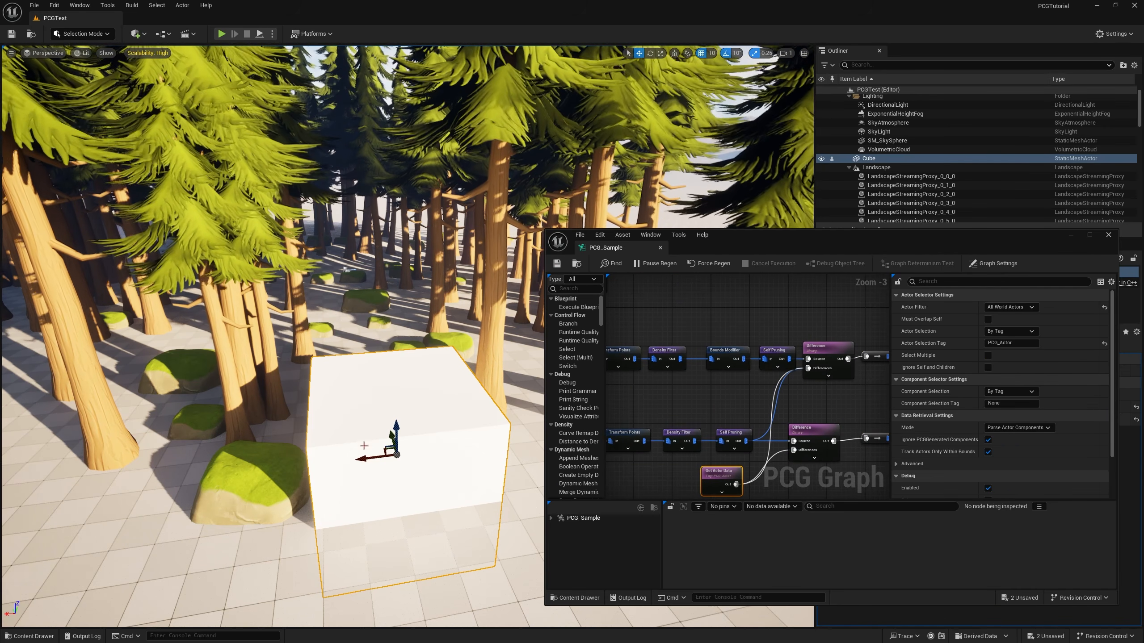
Step: Move the cube to several places among the trees and stones to test that both are cleared around it
left_click_drag(369, 458, 158, 408)
right_click_drag(158, 409, 81, 378)
key("w")
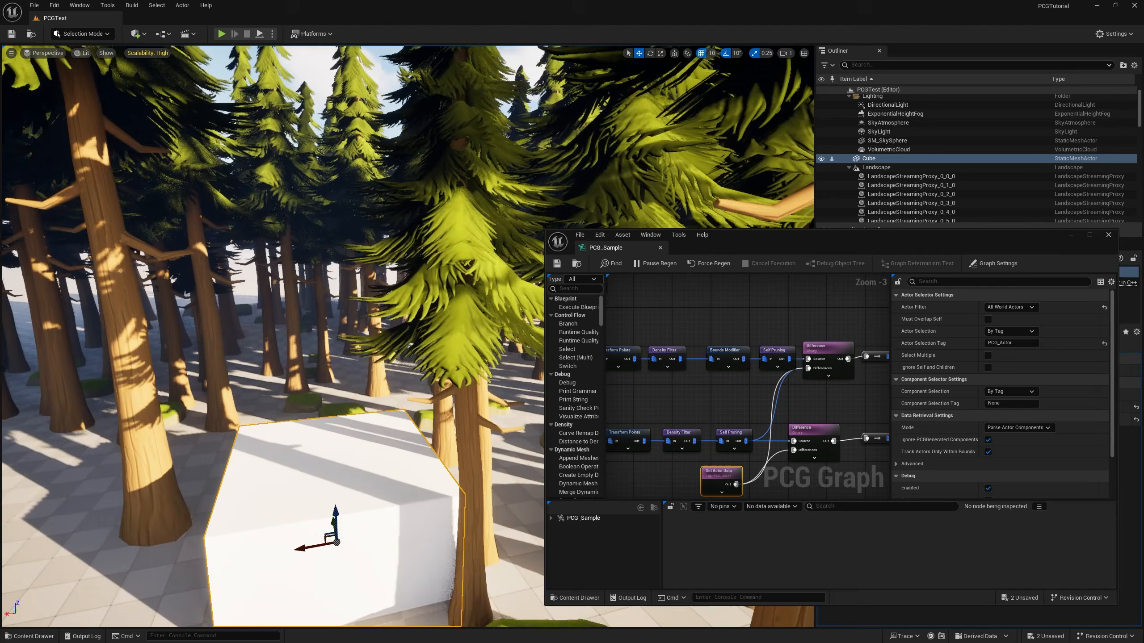
key("a")
right_click_drag(270, 333, 297, 387)
key("d")
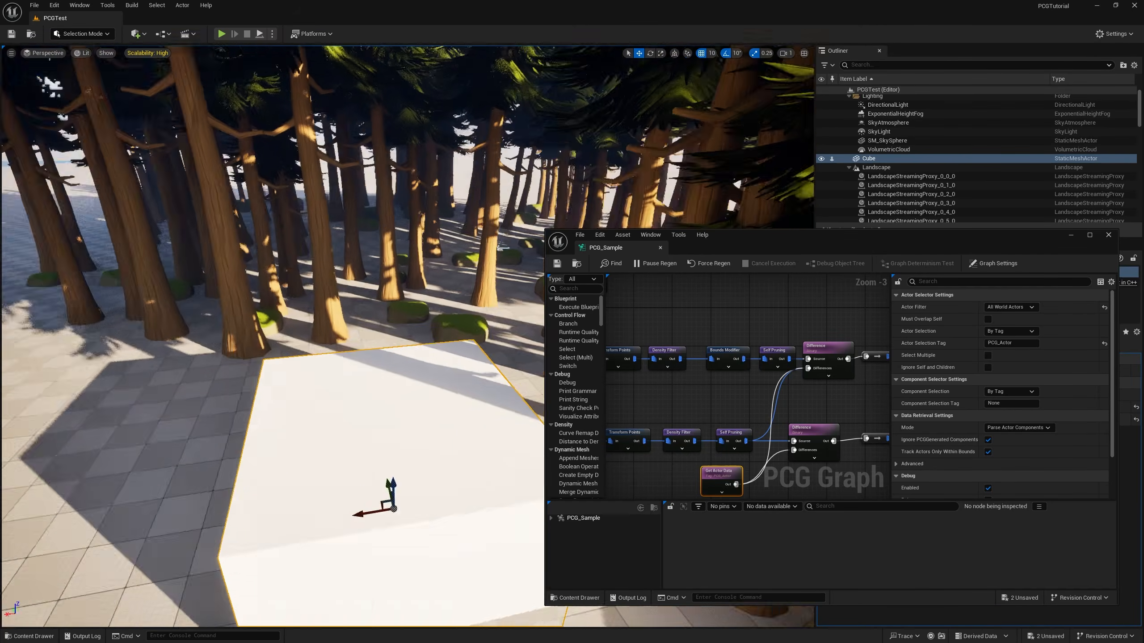
key("w")
right_click_drag(390, 445, 394, 270)
key("s")
key("a")
key("s")
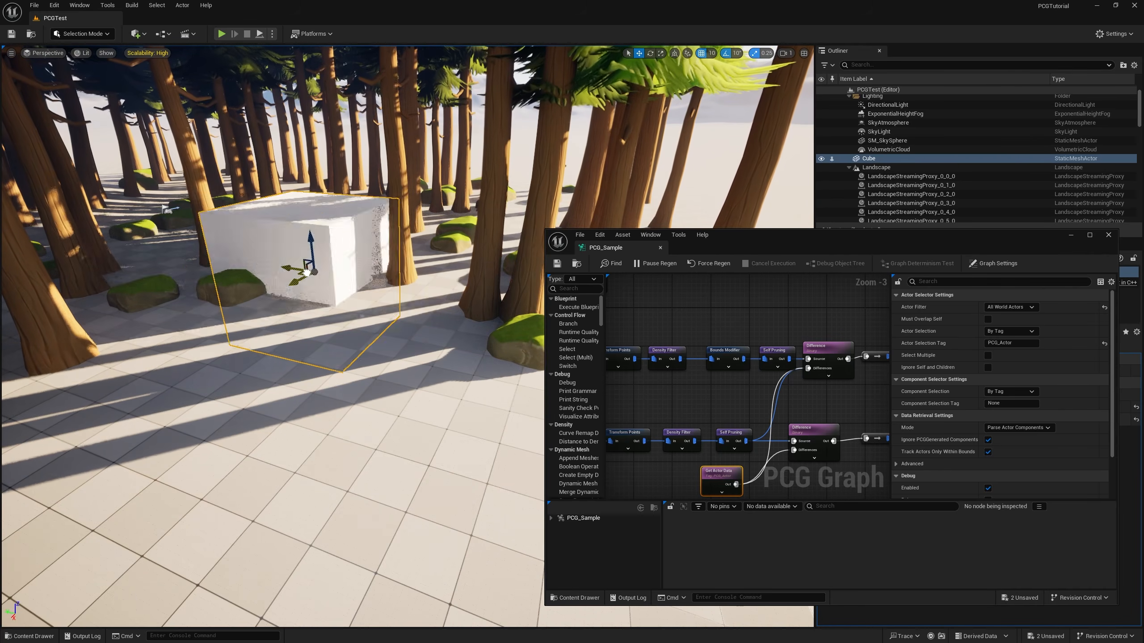
left_click_drag(306, 273, 464, 294)
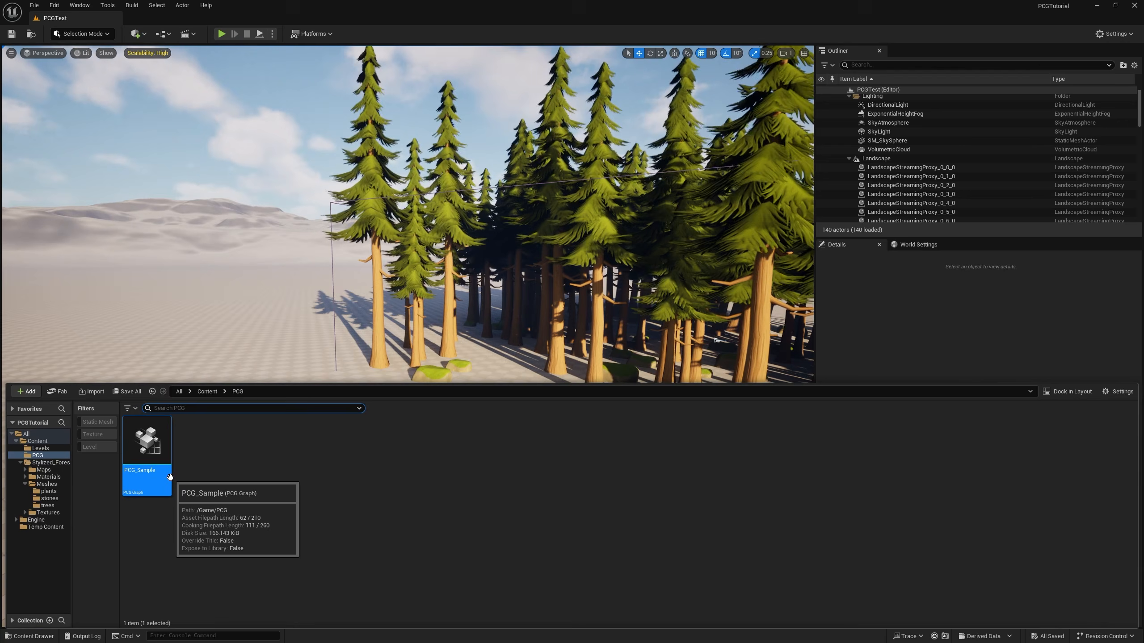
Step: Create a PCG graph named PCG_Splines in the PCG folder and open it
right_click(275, 484)
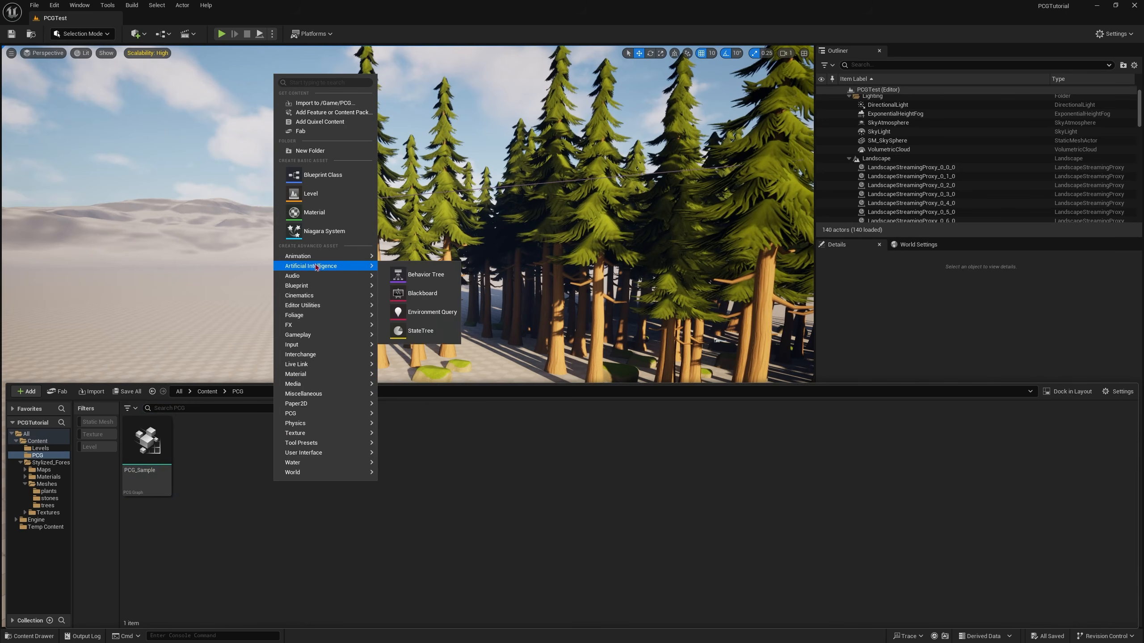
mouse_move(304, 413)
left_click(423, 422)
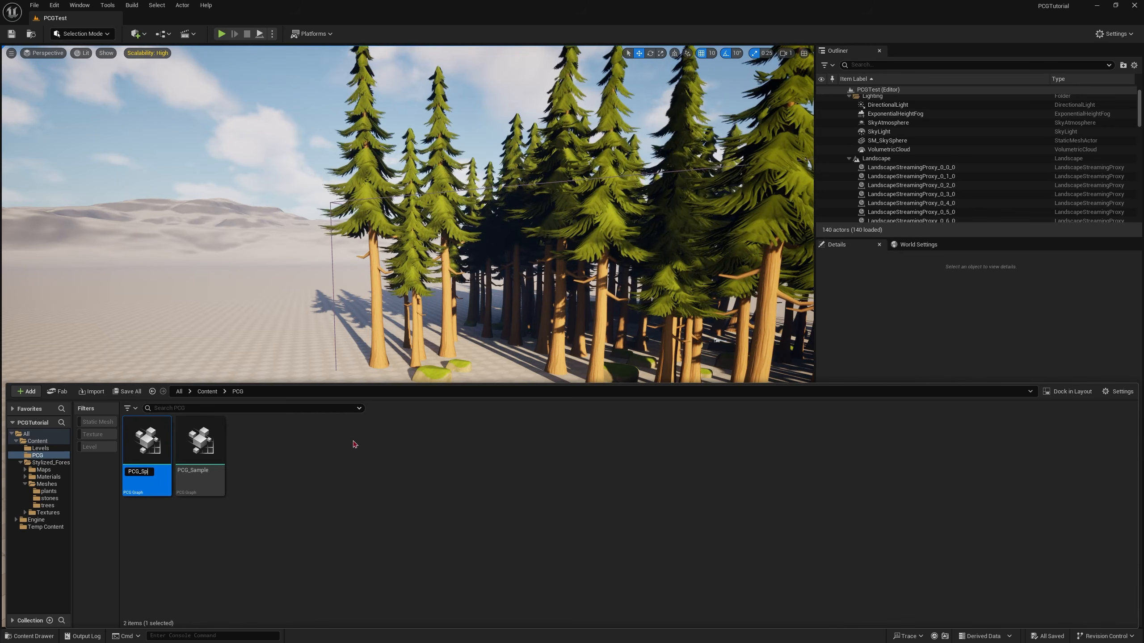
type("PCG_Splines")
key("Return")
key("Return")
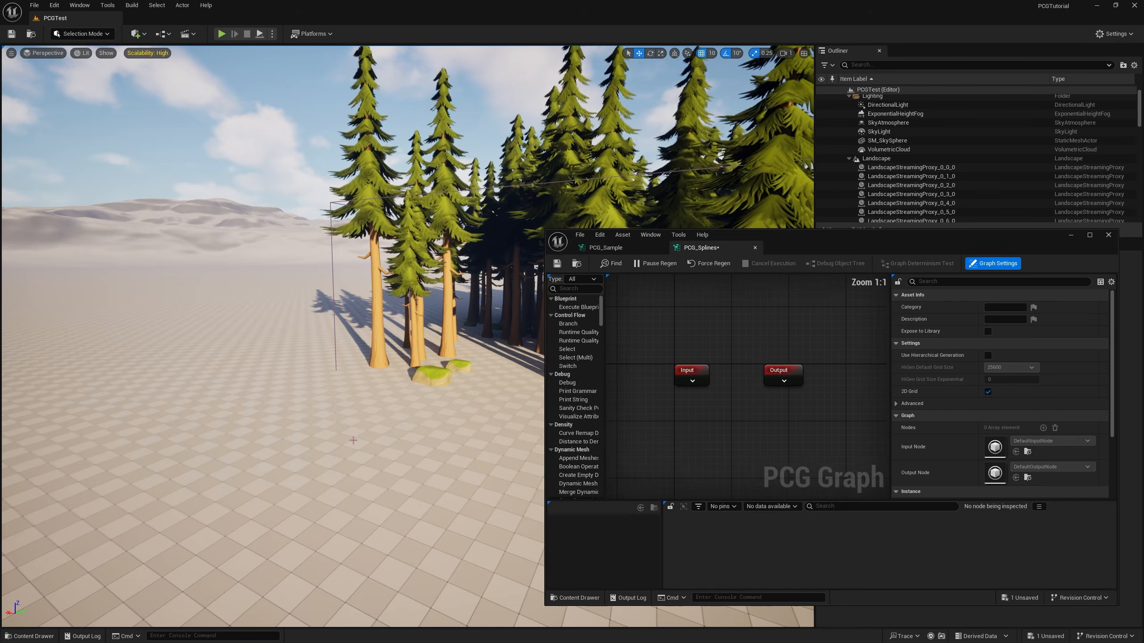
Step: Save the PCG_Splines graph and place it in the level as a volume on empty ground away from the forest
right_click_drag(360, 406, 531, 383)
key("ctrl+space")
left_click_drag(196, 440, 230, 479)
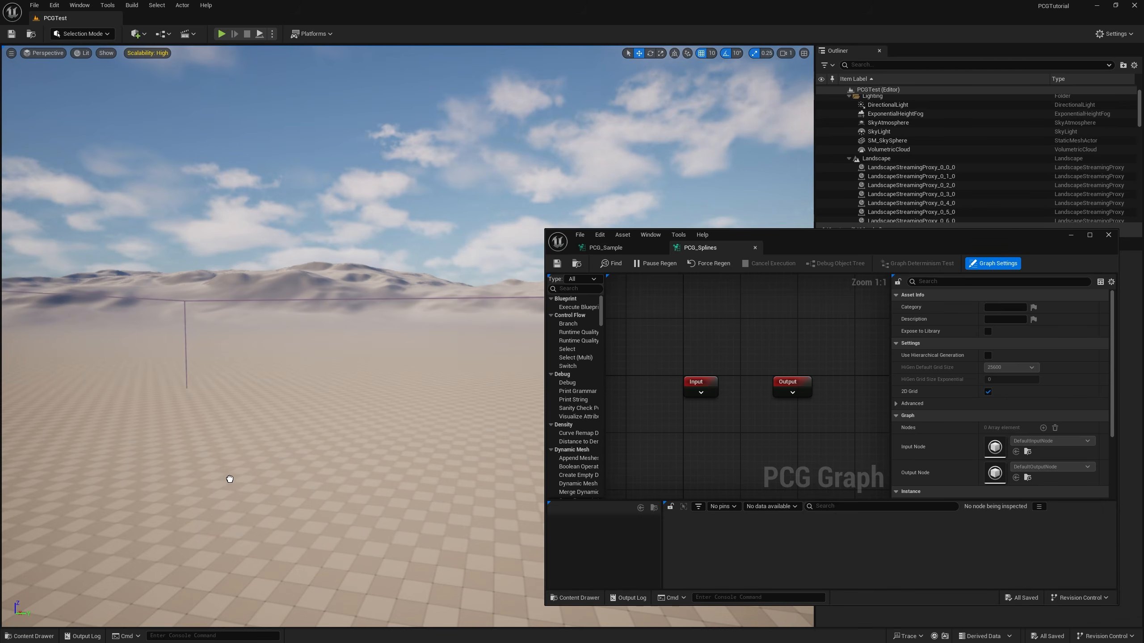
left_click_drag(106, 447, 104, 445)
right_click_drag(104, 445, 185, 439)
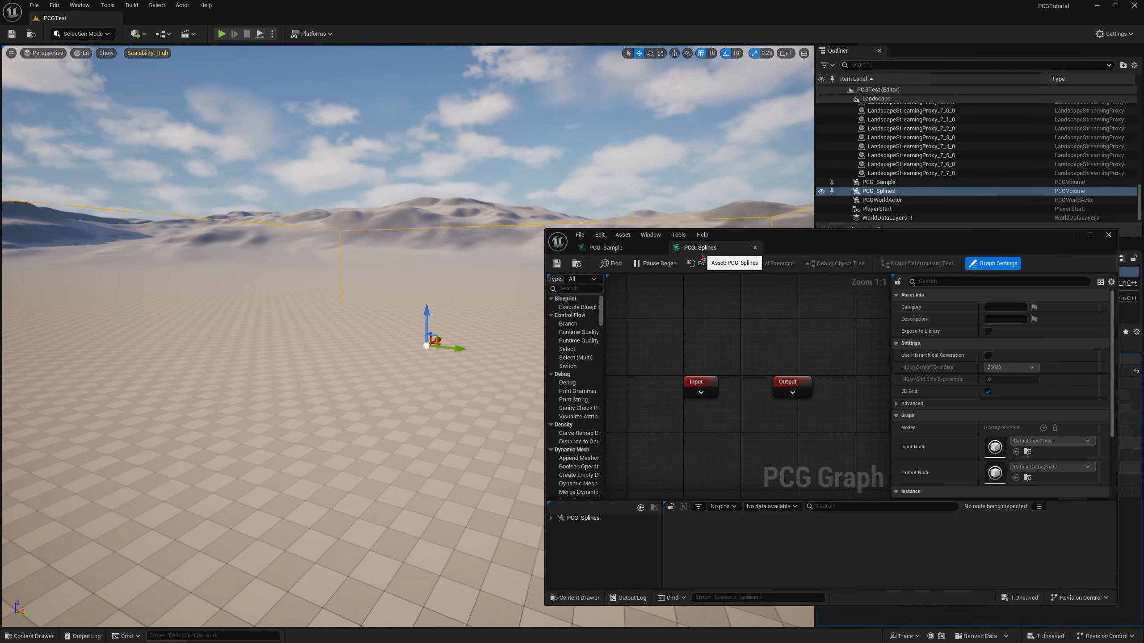
Step: Close the graph editor, add a Spline component to the PCG_Splines volume with its default name, and save the level
left_click(1108, 235)
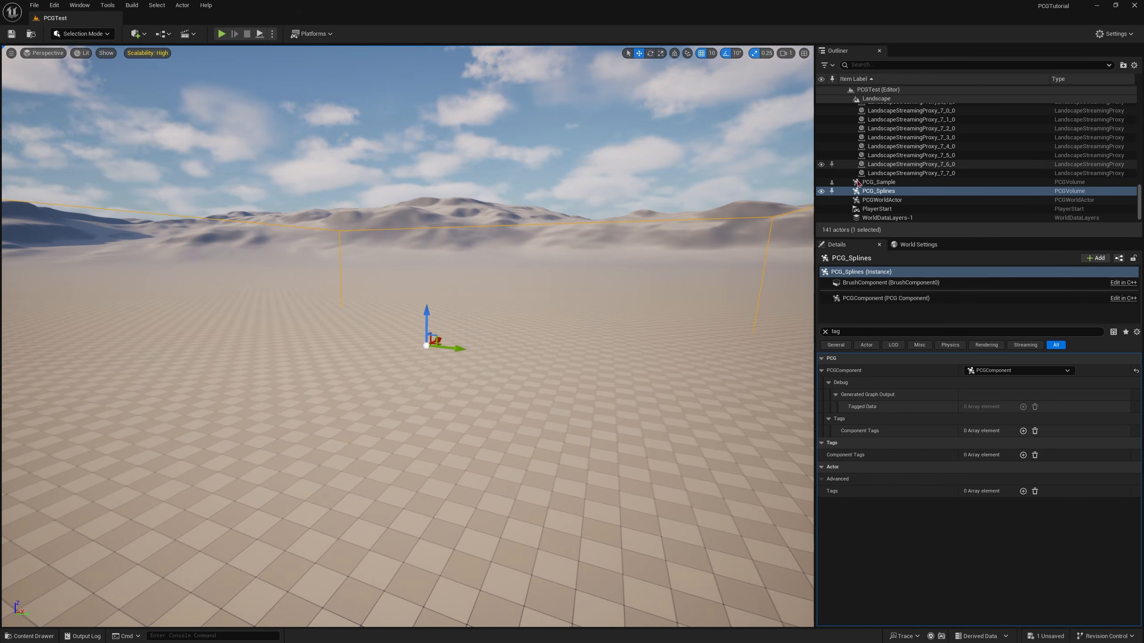
left_click(822, 332)
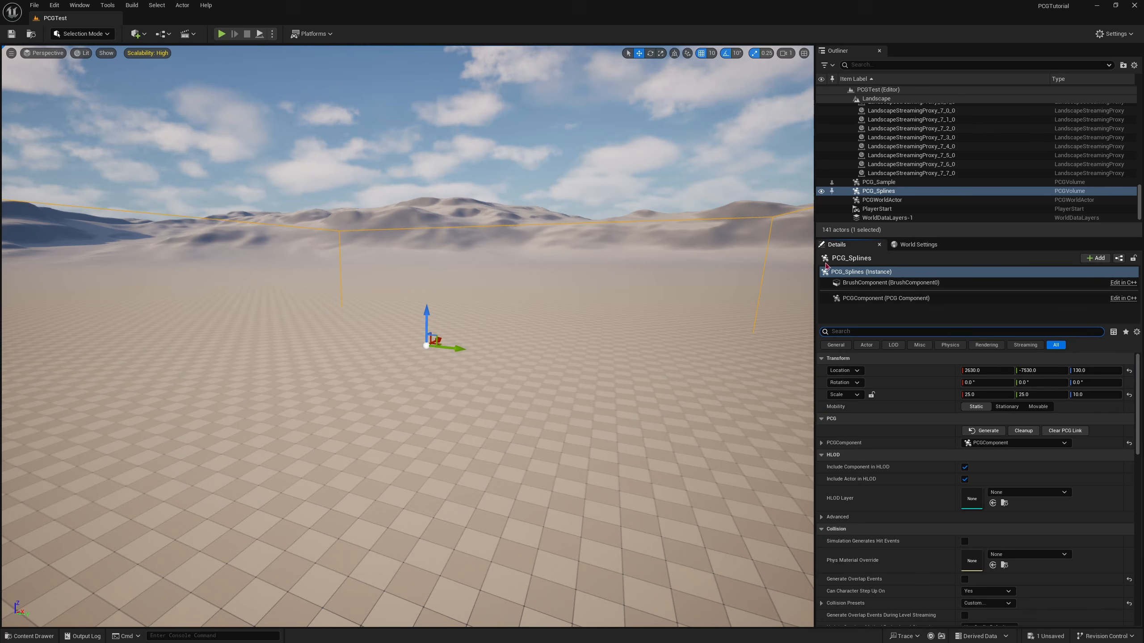
left_click(1098, 259)
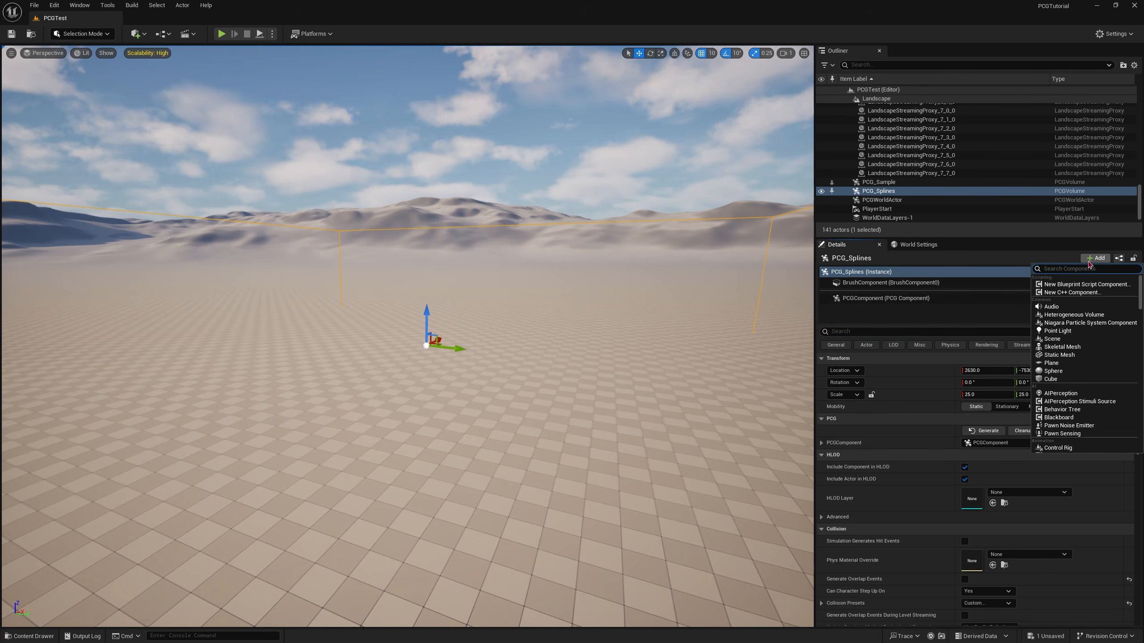
type("s")
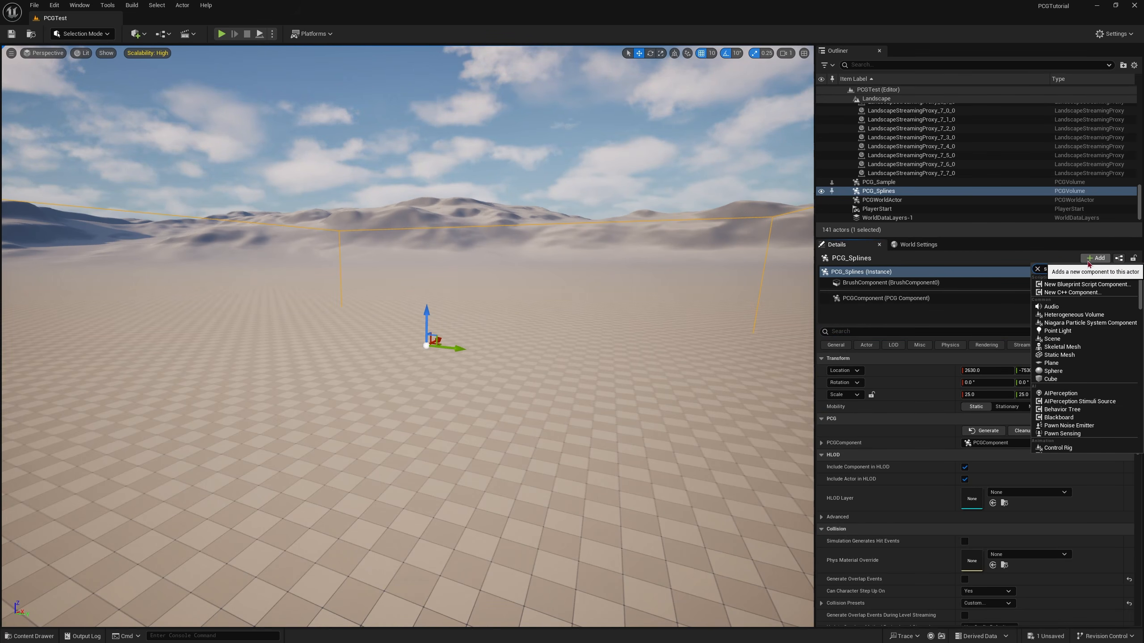
type("pline")
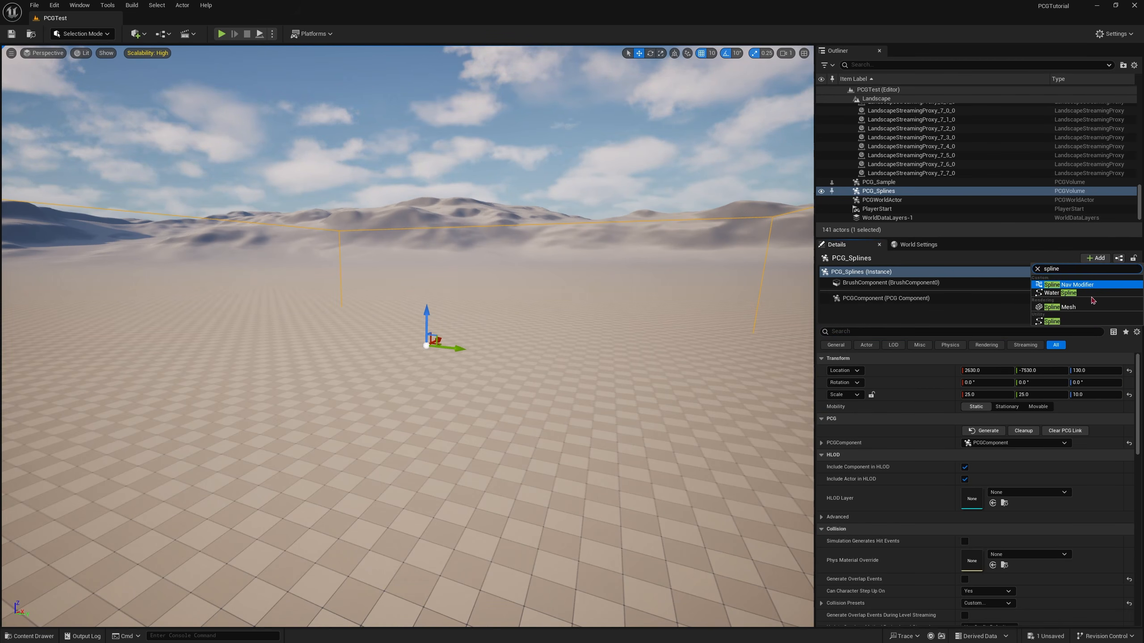
left_click(1064, 323)
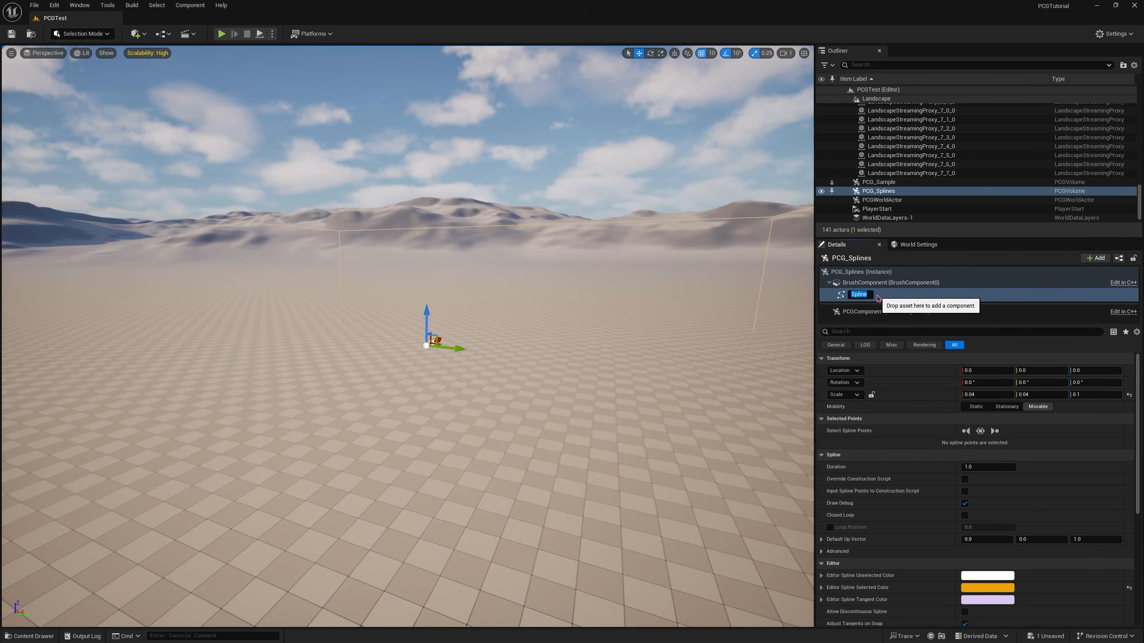
key("Return")
left_click(12, 34)
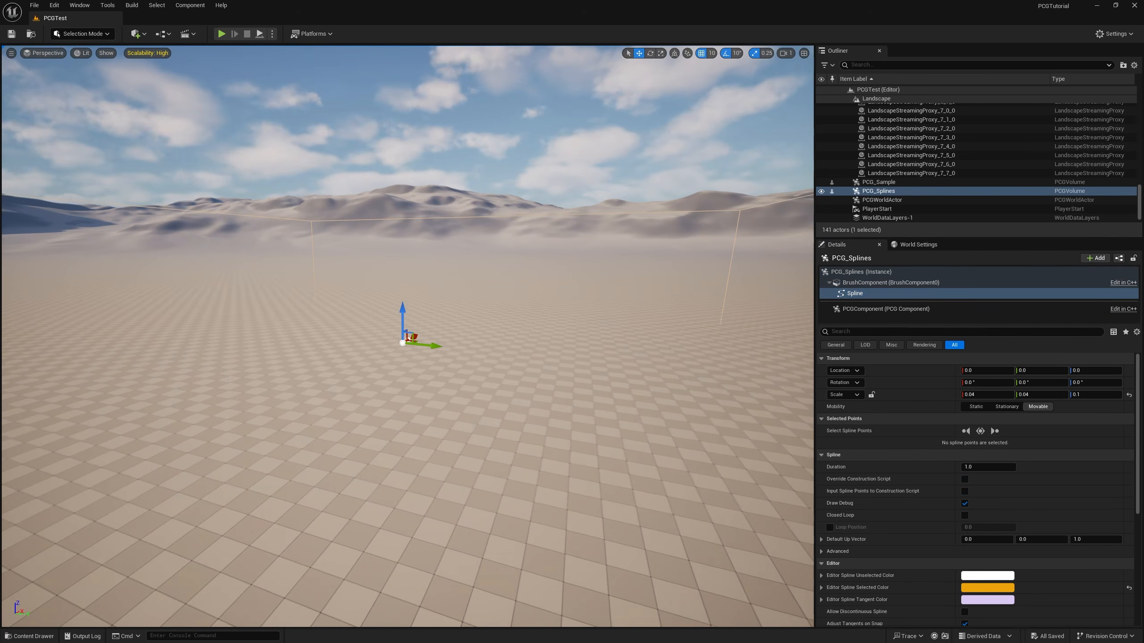
Step: Reopen the PCG_Splines graph and add a Get Spline Data node below the Input node
key("w")
right_click_drag(594, 265, 534, 315)
key("ctrl+space")
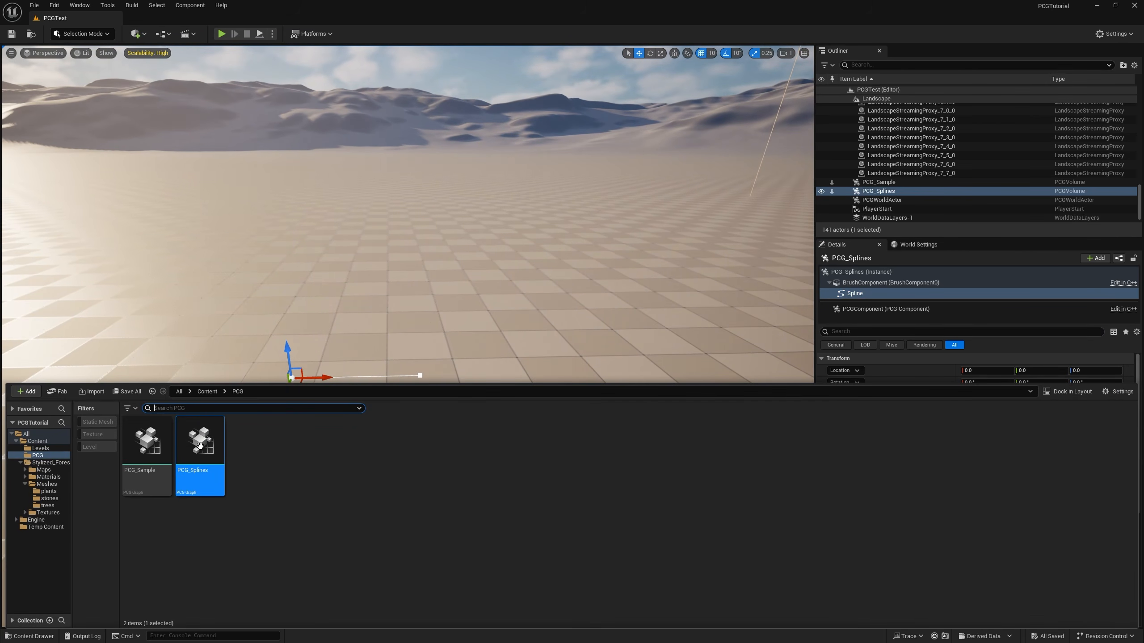
double_click(200, 445)
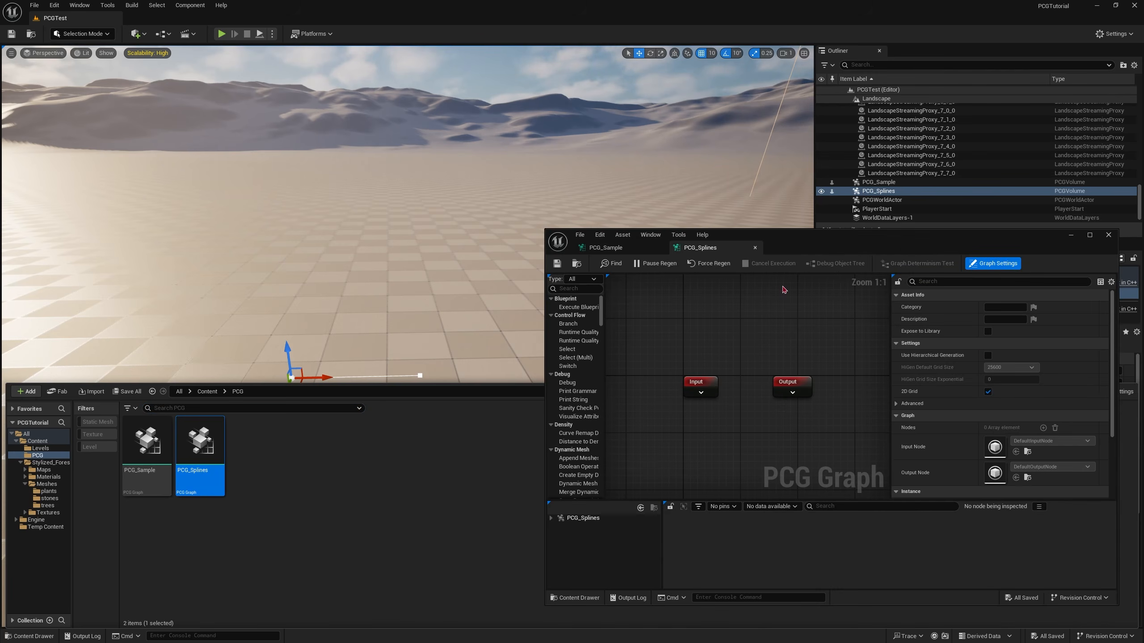
right_click_drag(766, 328, 719, 289)
right_click_drag(681, 390, 698, 361)
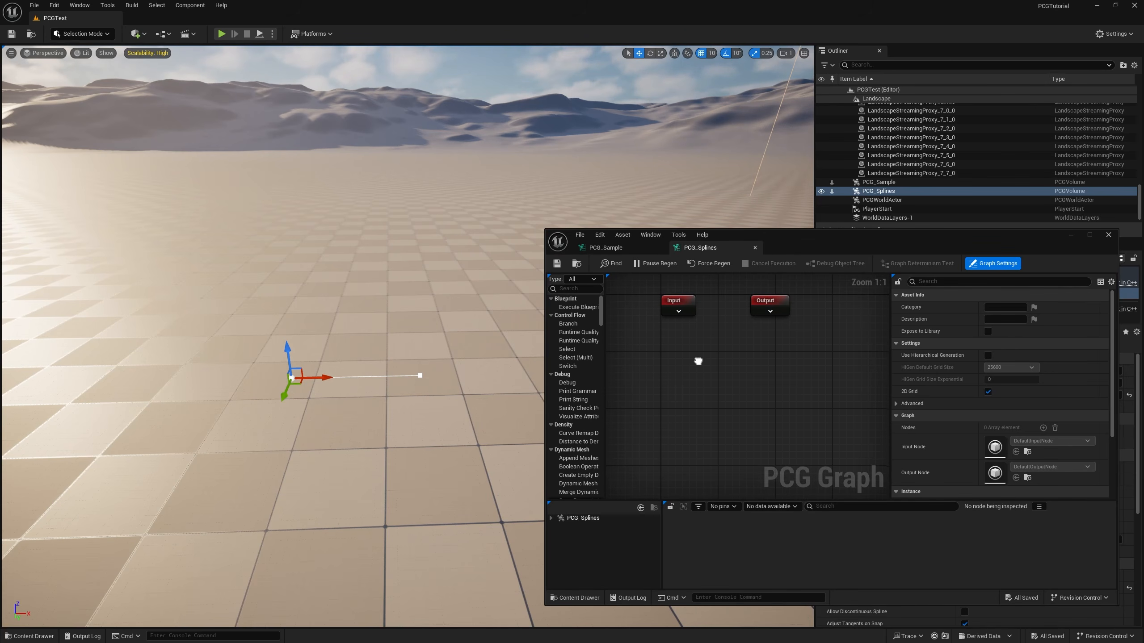
right_click(670, 386)
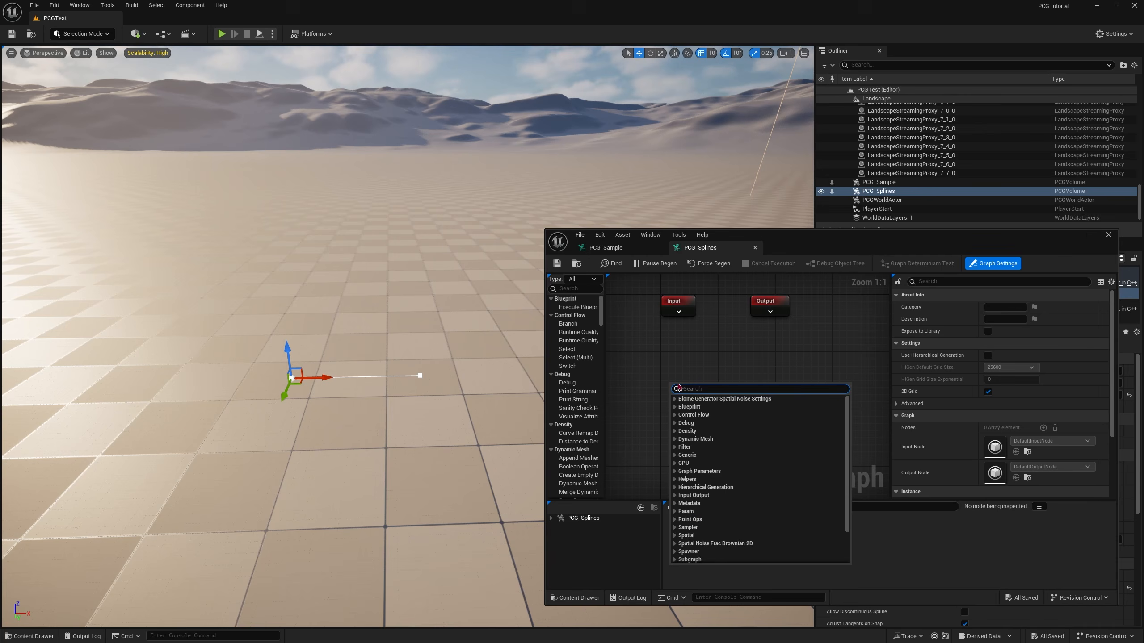
type("get s")
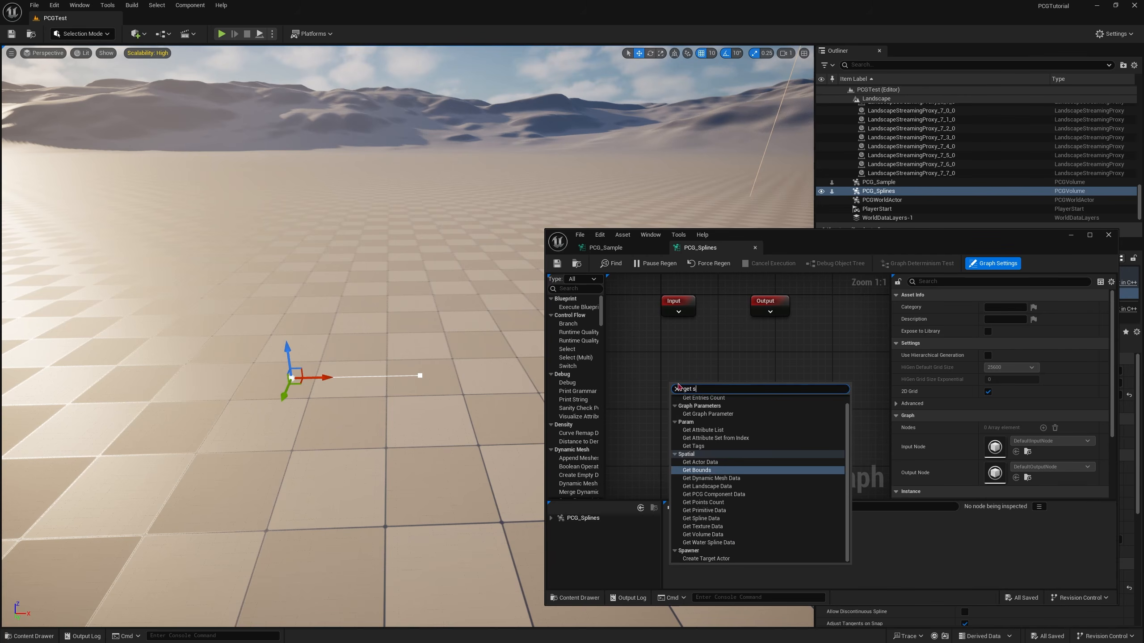
type("plin")
key("Return")
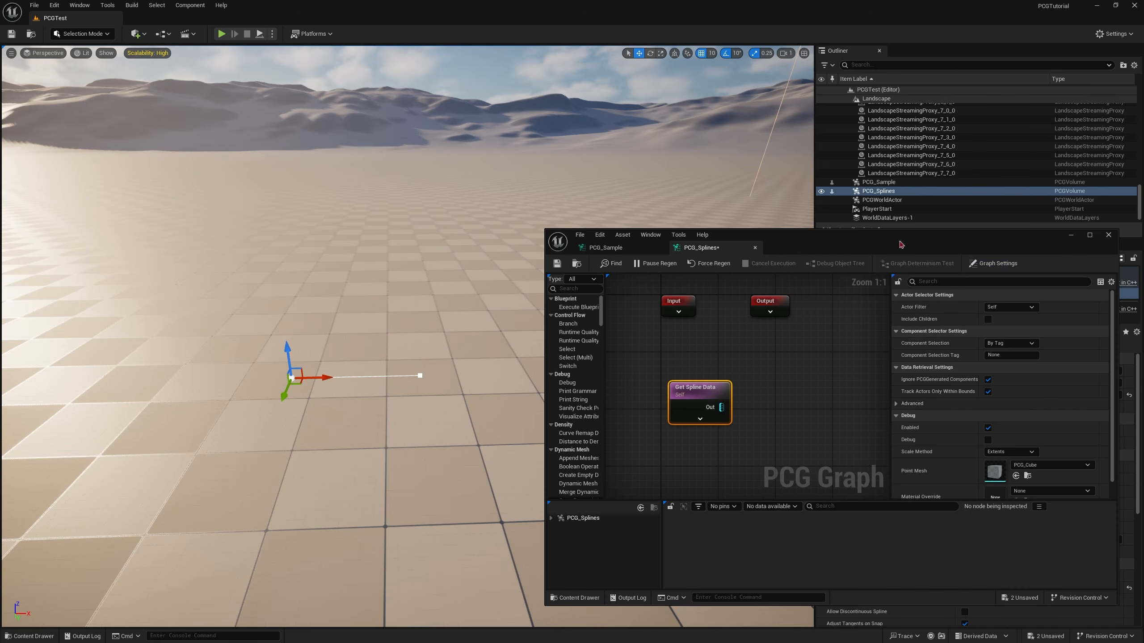
Step: Try All World Actors as the Actor Filter of Get Spline Data and return the filter to Self
left_click_drag(899, 245, 517, 188)
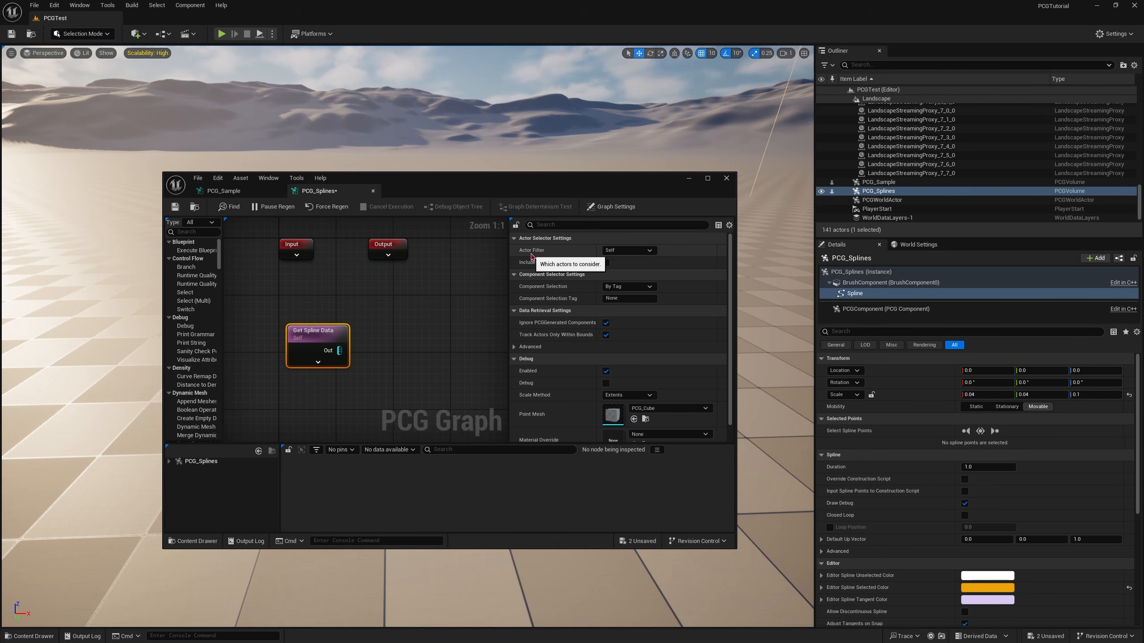
left_click(623, 250)
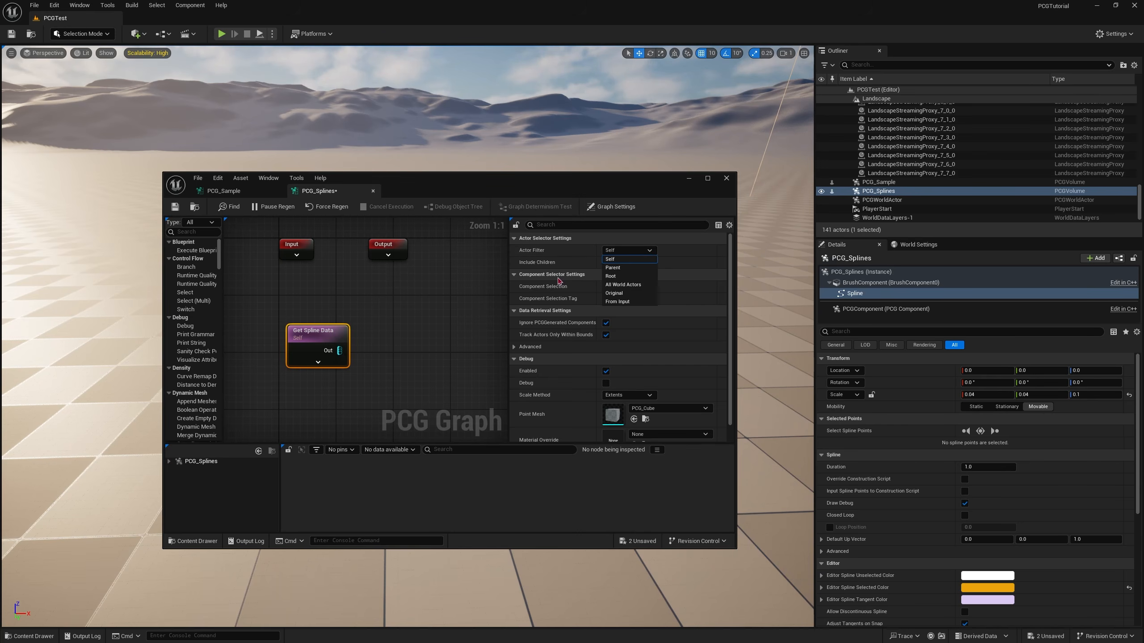
left_click(618, 288)
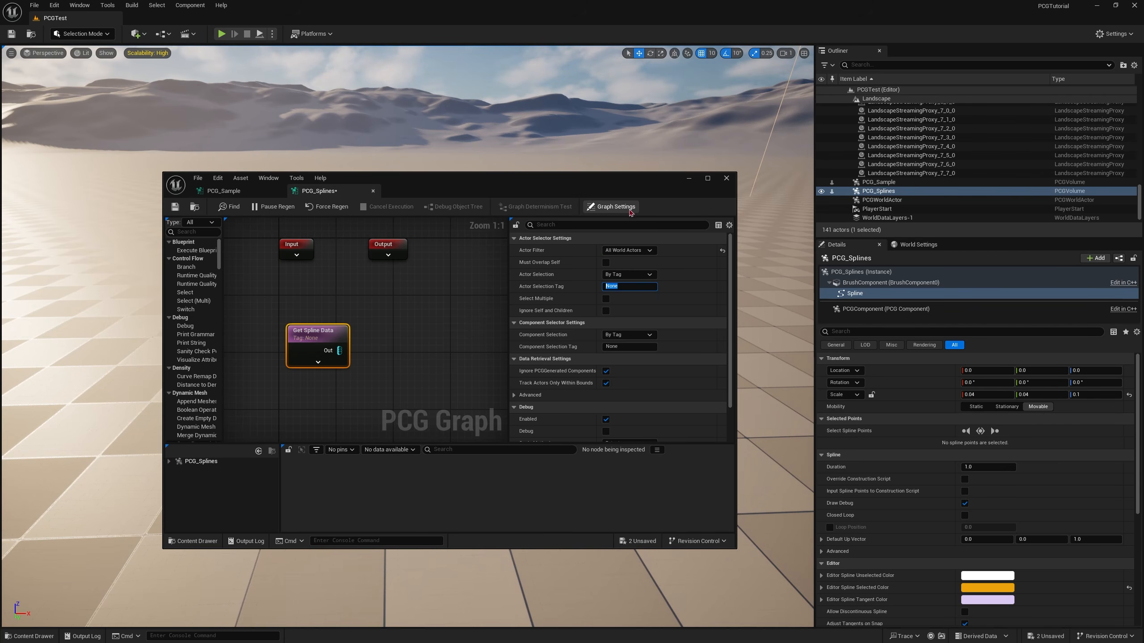
left_click(626, 260)
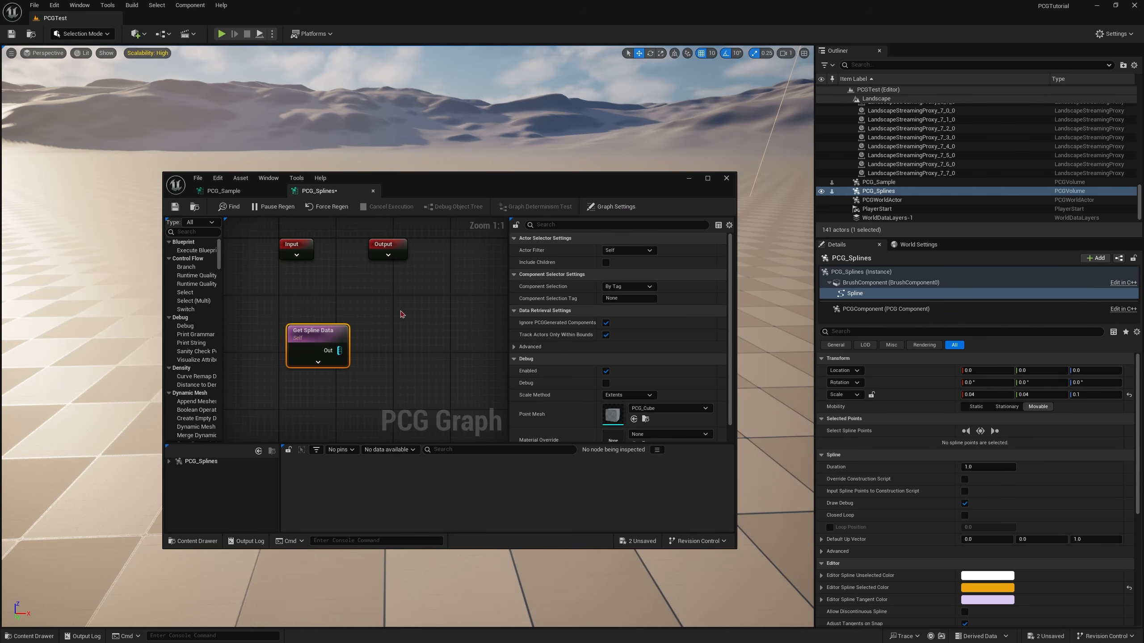
Step: Add a Spline Sampler node fed by Get Spline Data's output, align the two nodes, and save the graph
right_click_drag(403, 315, 395, 305)
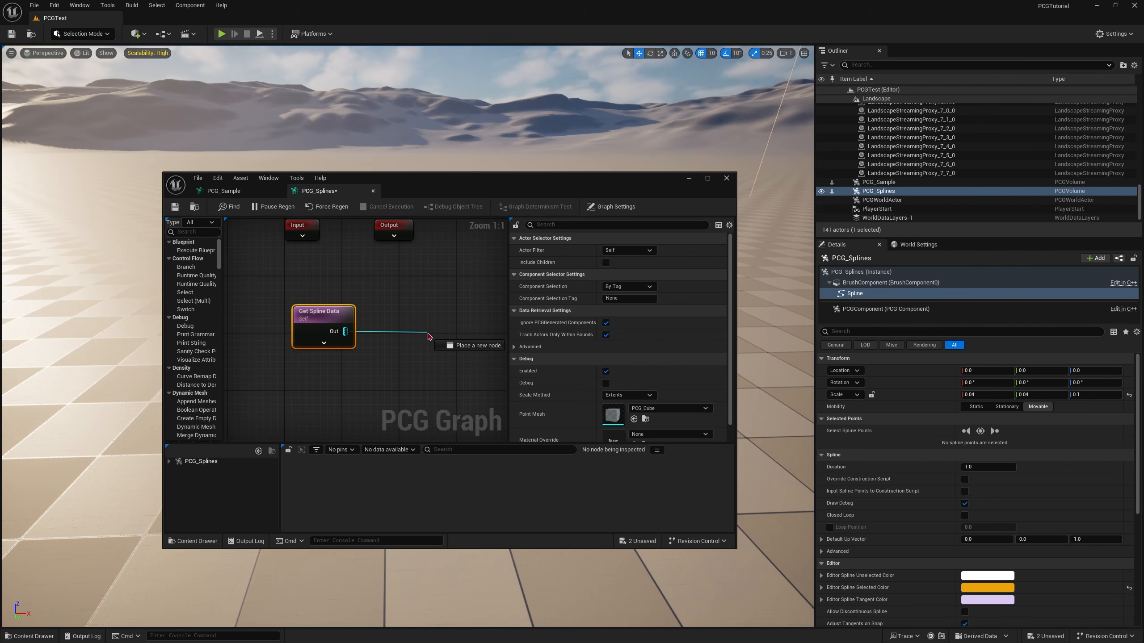
left_click_drag(430, 335, 428, 334)
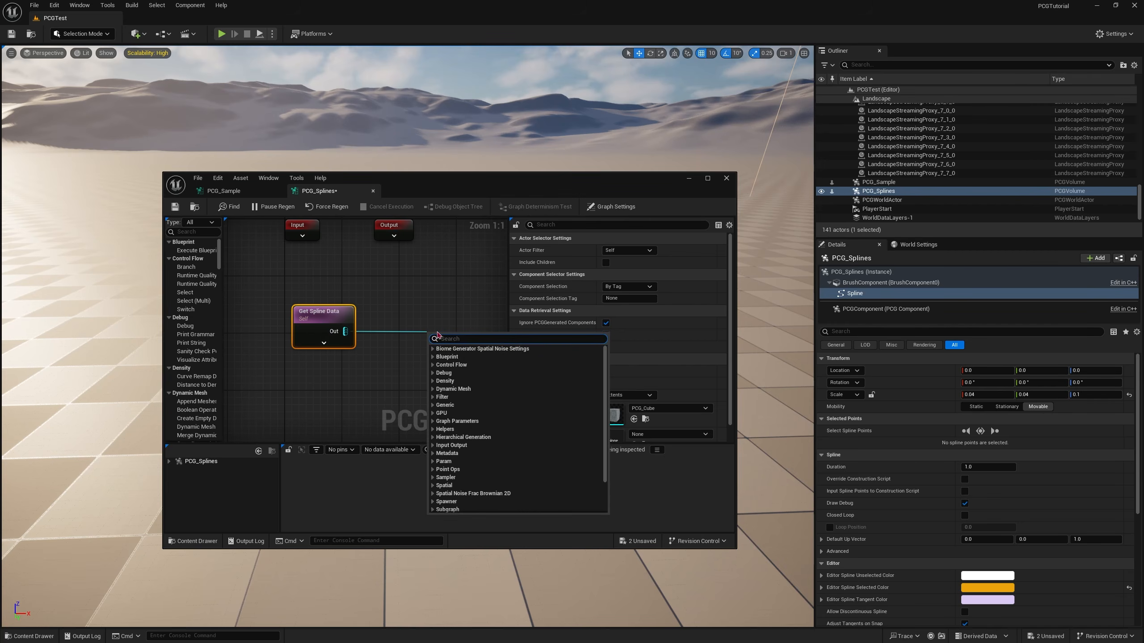
type("sampler")
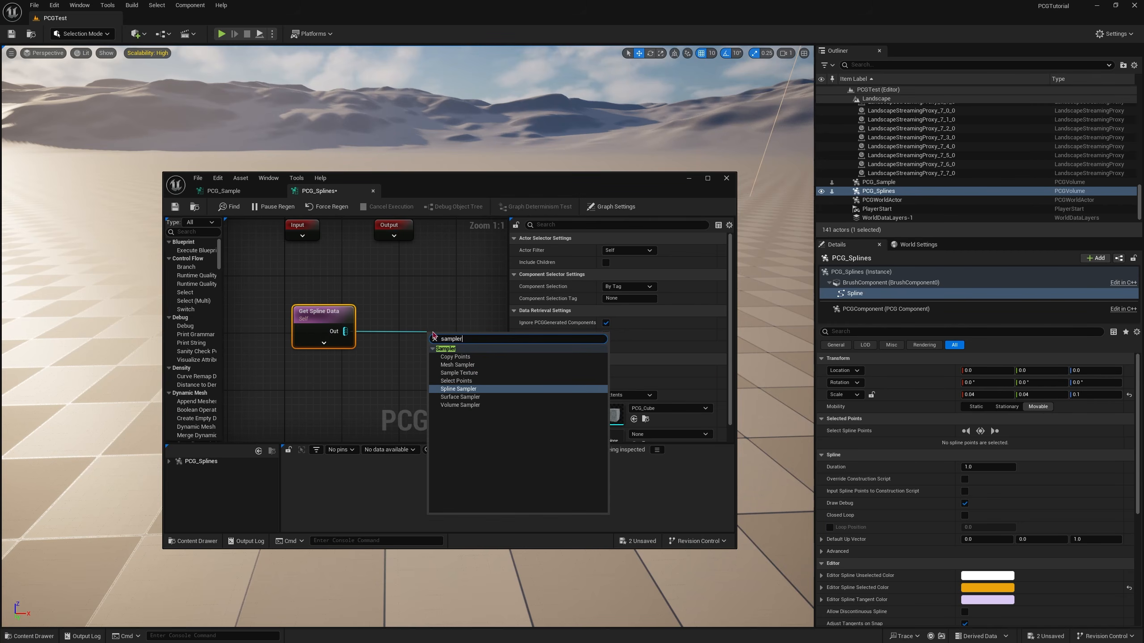
left_click(462, 389)
right_click_drag(458, 321, 386, 308)
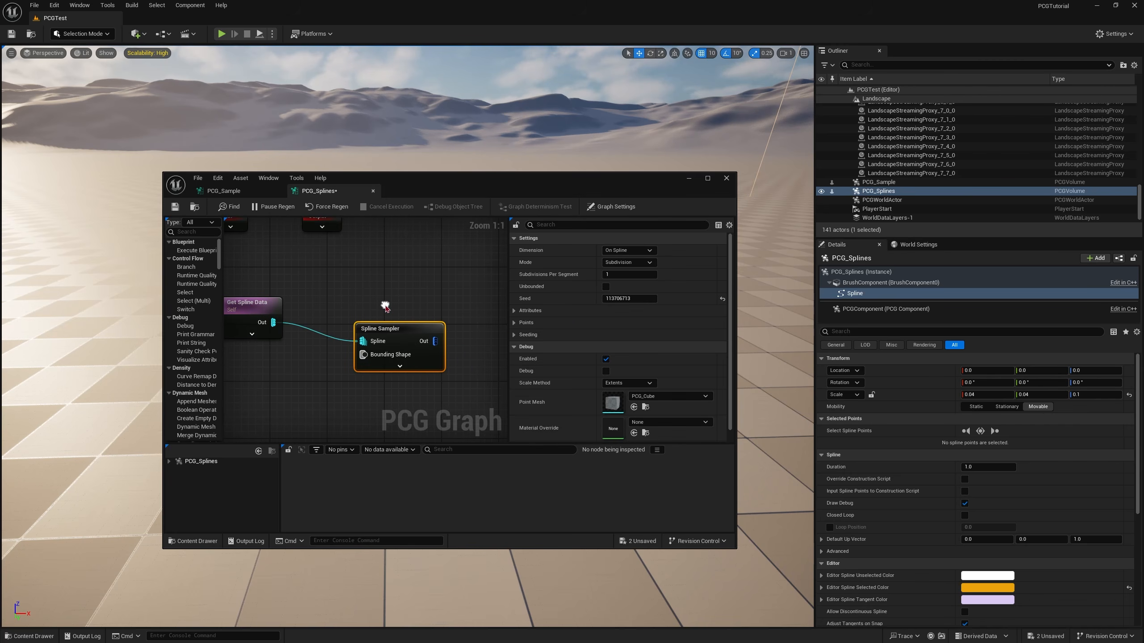
left_click_drag(387, 338, 374, 317)
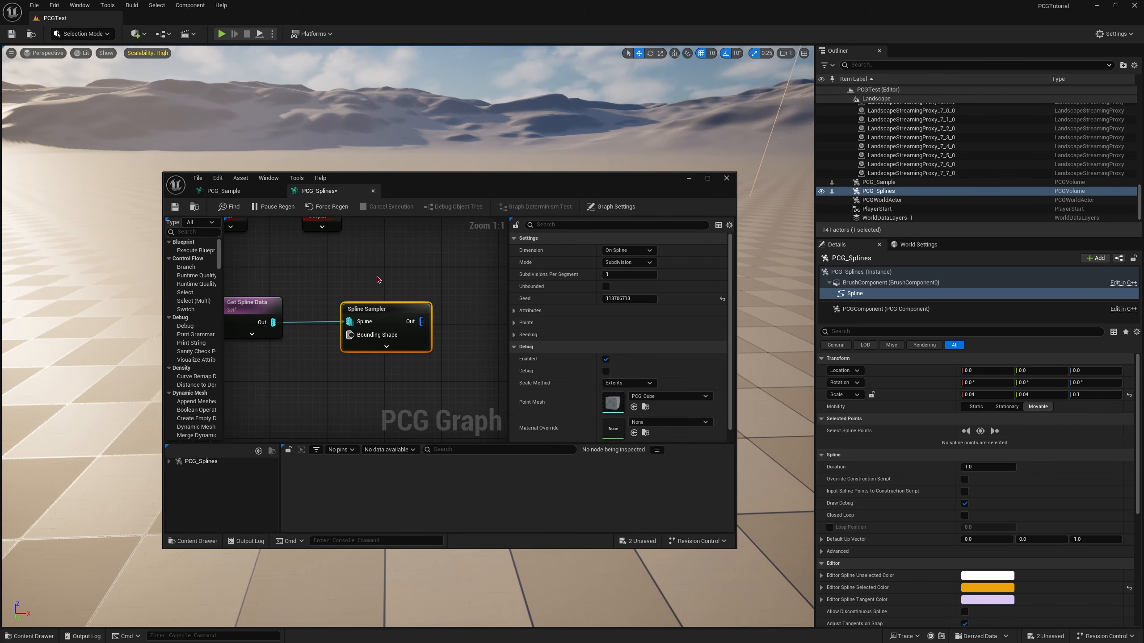
right_click_drag(391, 290, 419, 287)
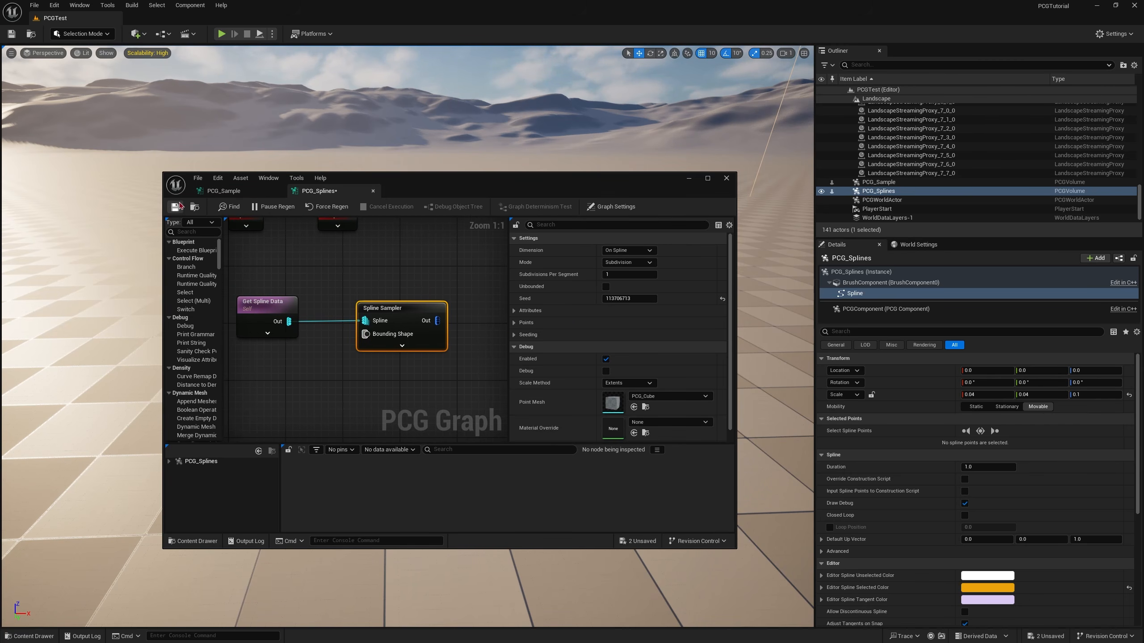
left_click_drag(445, 186, 790, 173)
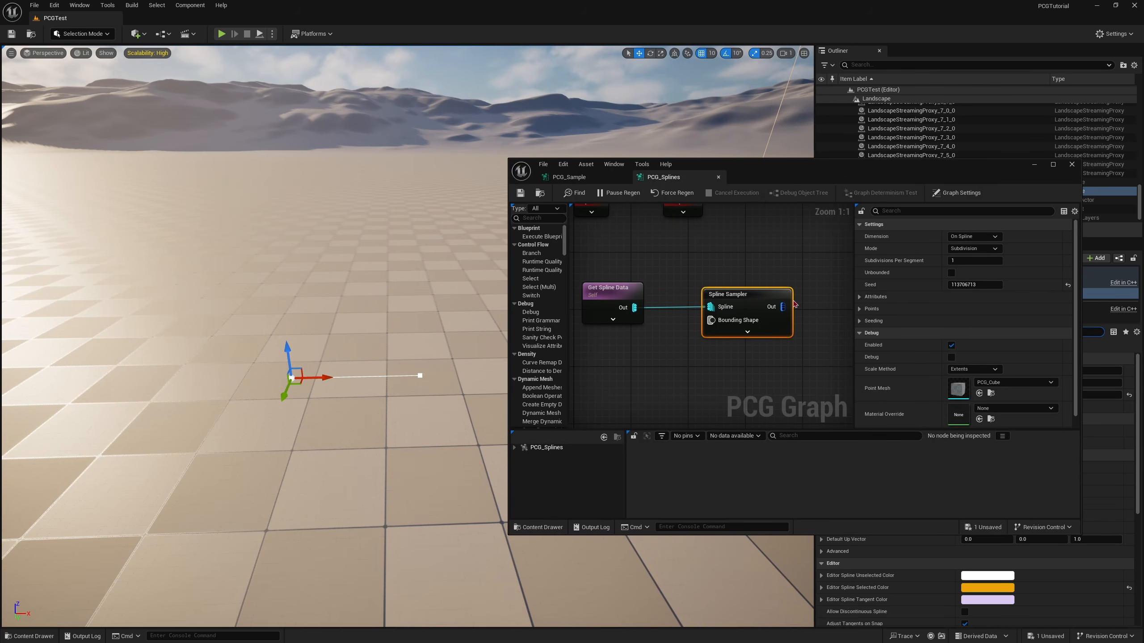
right_click_drag(770, 270, 726, 277)
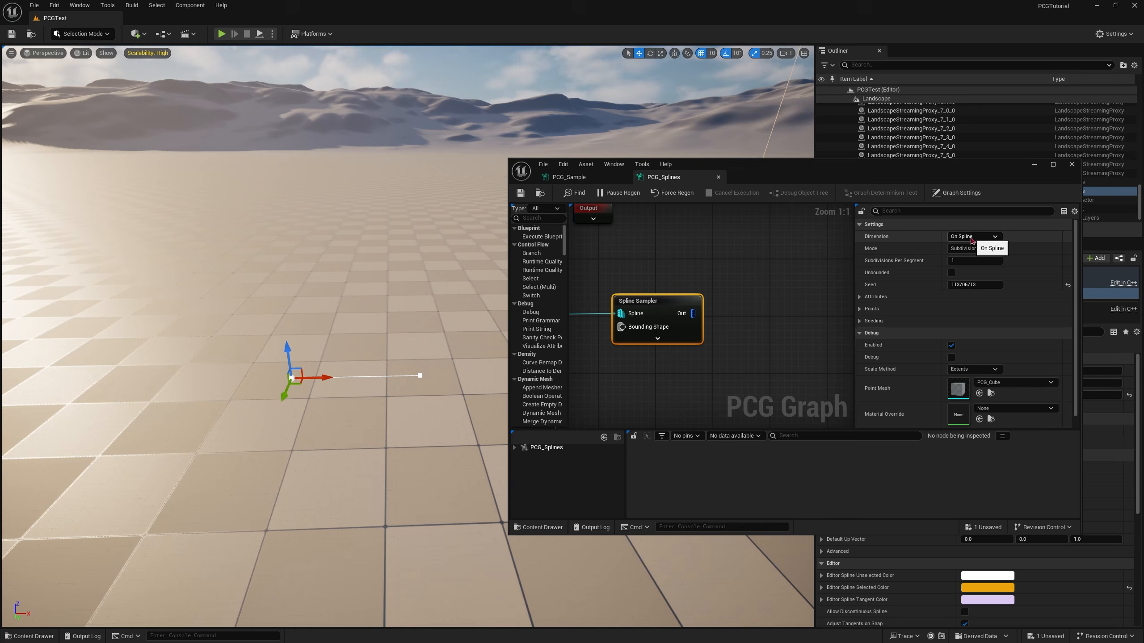
Step: Minimize the graph editor and extend the spline from its end point with a third point at X 500
left_click(421, 374)
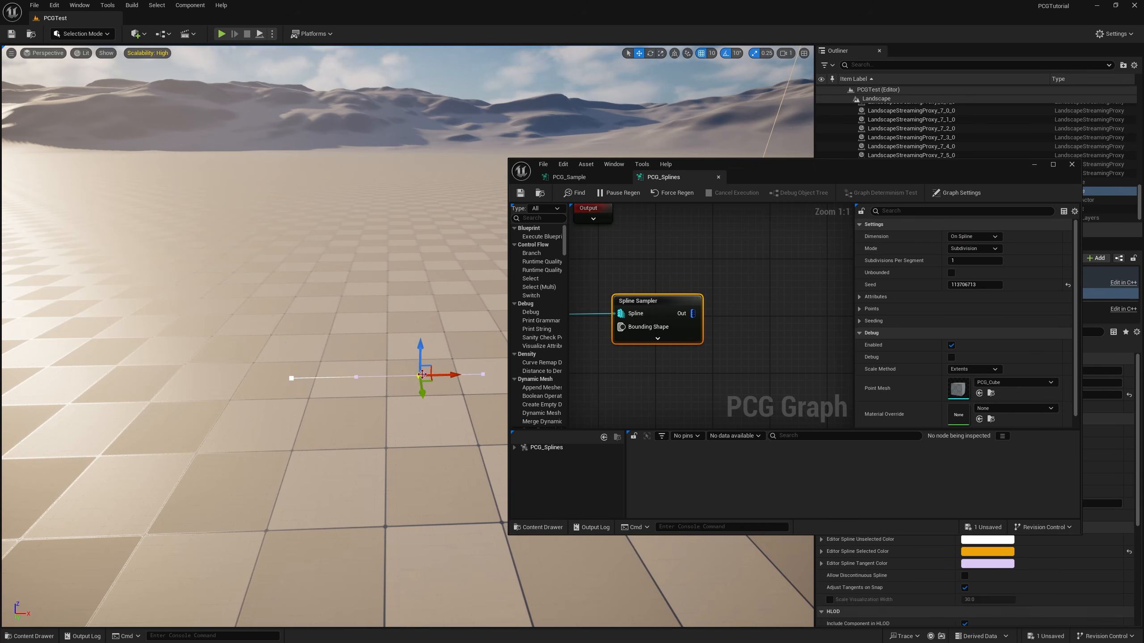
left_click(1034, 164)
right_click_drag(581, 261, 582, 307)
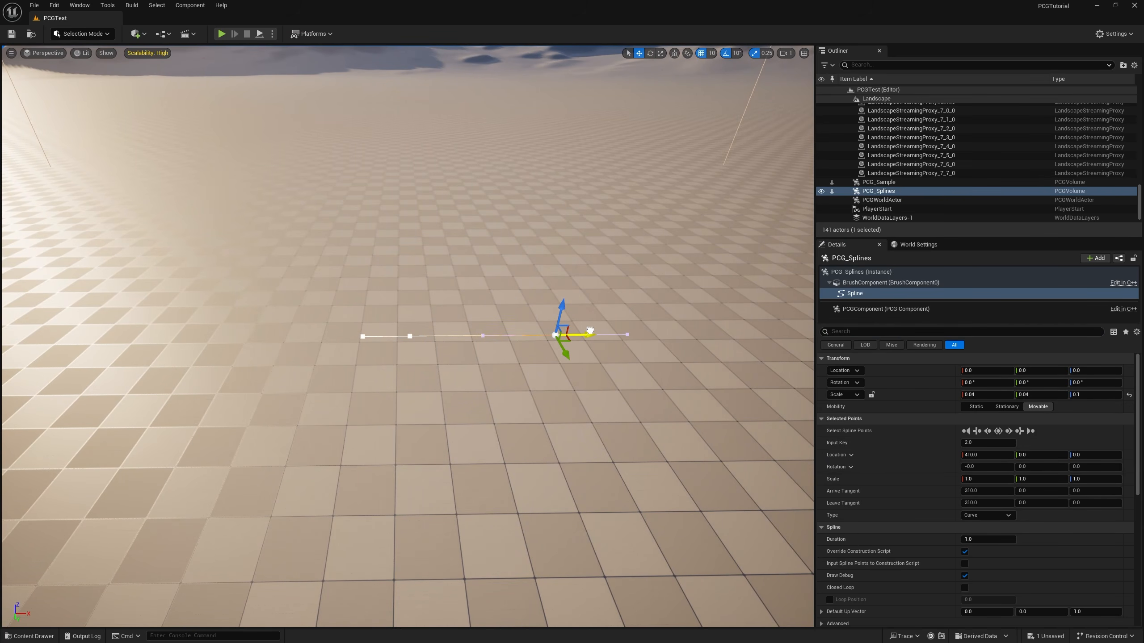
right_click_drag(592, 343, 539, 369)
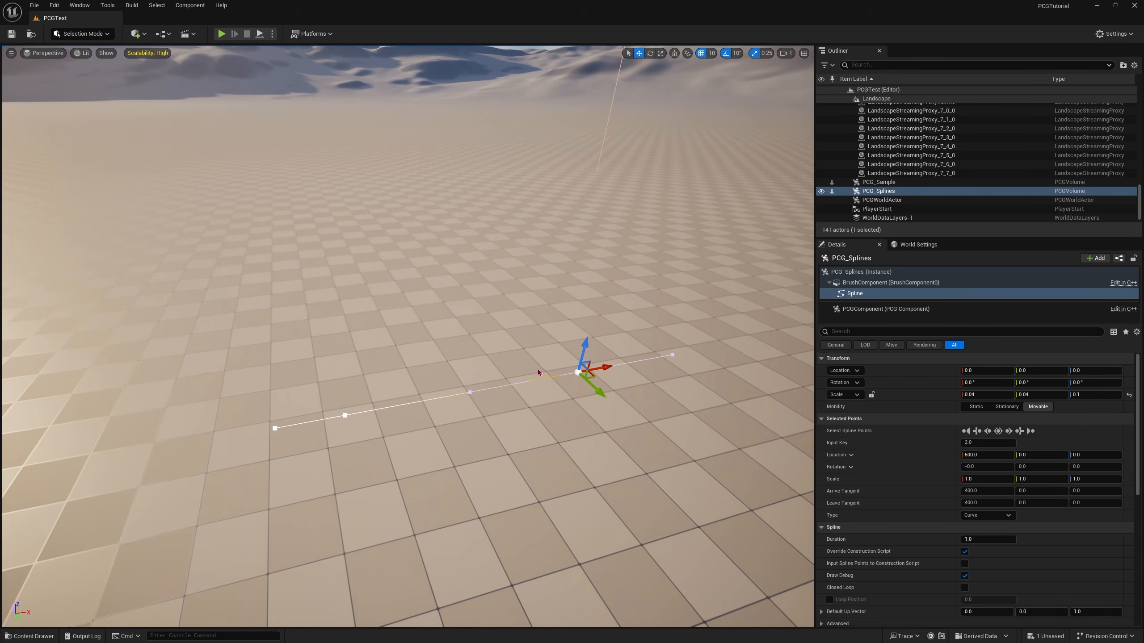
Step: Save the level, bring the PCG_Splines graph back up, and deselect the Spline Sampler node
key("ctrl+space")
double_click(210, 448)
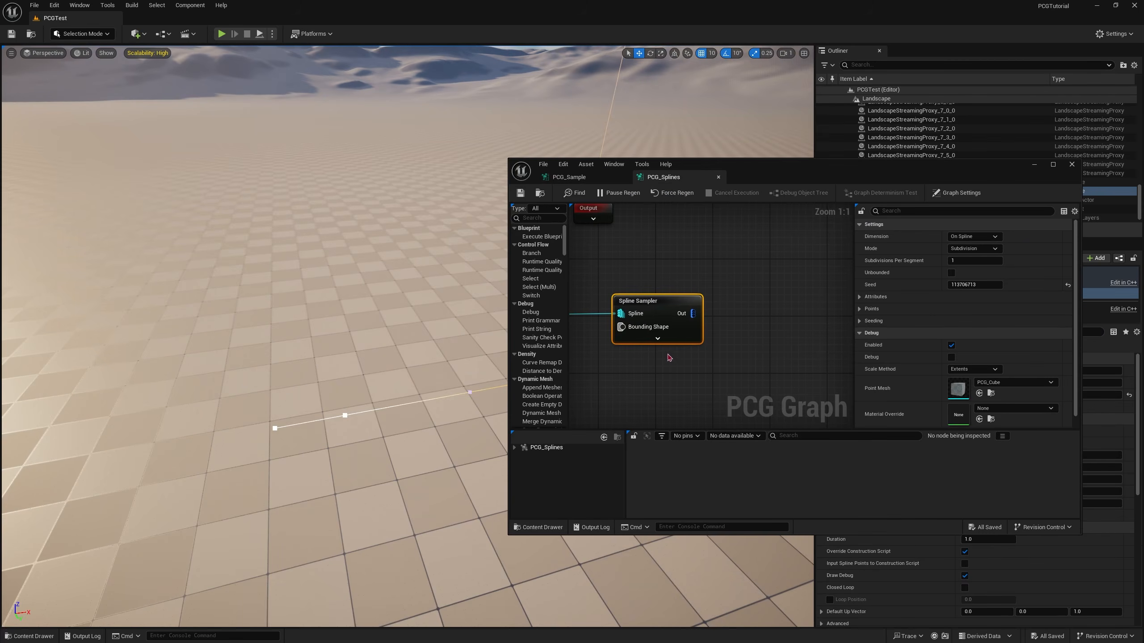
left_click(701, 294)
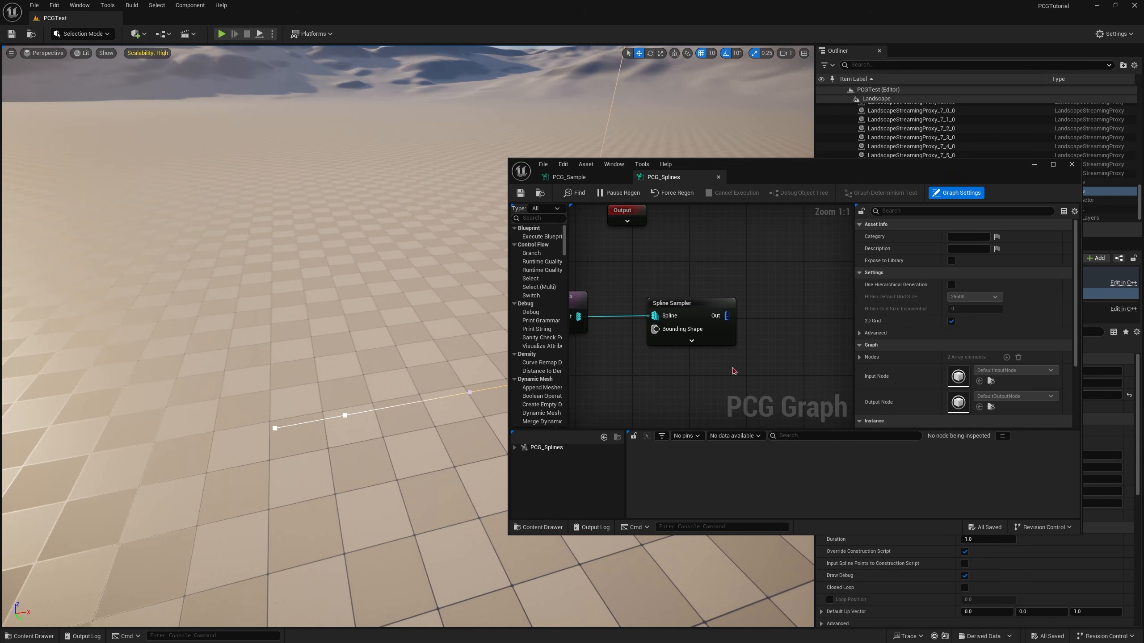
Step: Add a Static Mesh Spawner node fed by the Spline Sampler's Out pin and align it with the sampler
left_click_drag(655, 295, 640, 296)
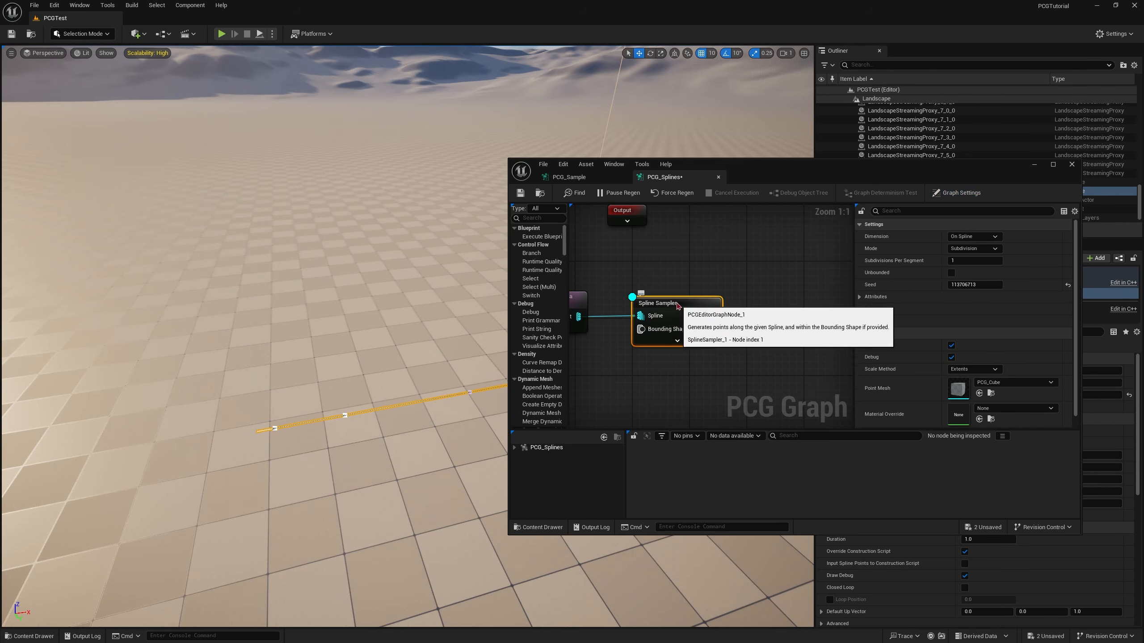
key("w")
right_click_drag(315, 333, 288, 306)
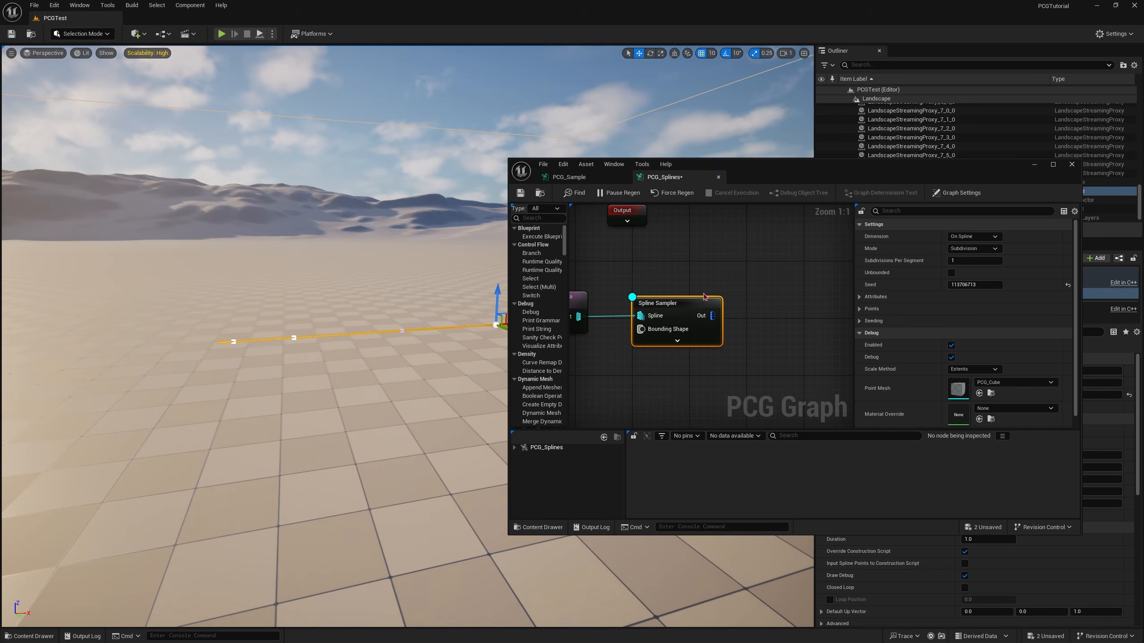
left_click_drag(708, 317, 755, 295)
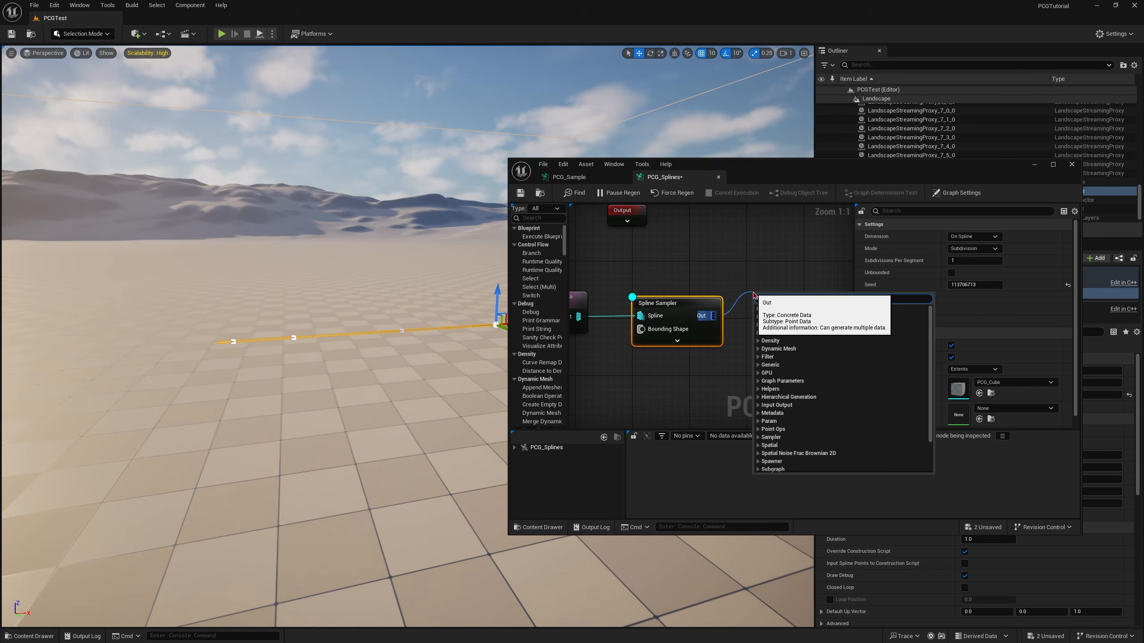
type("stat")
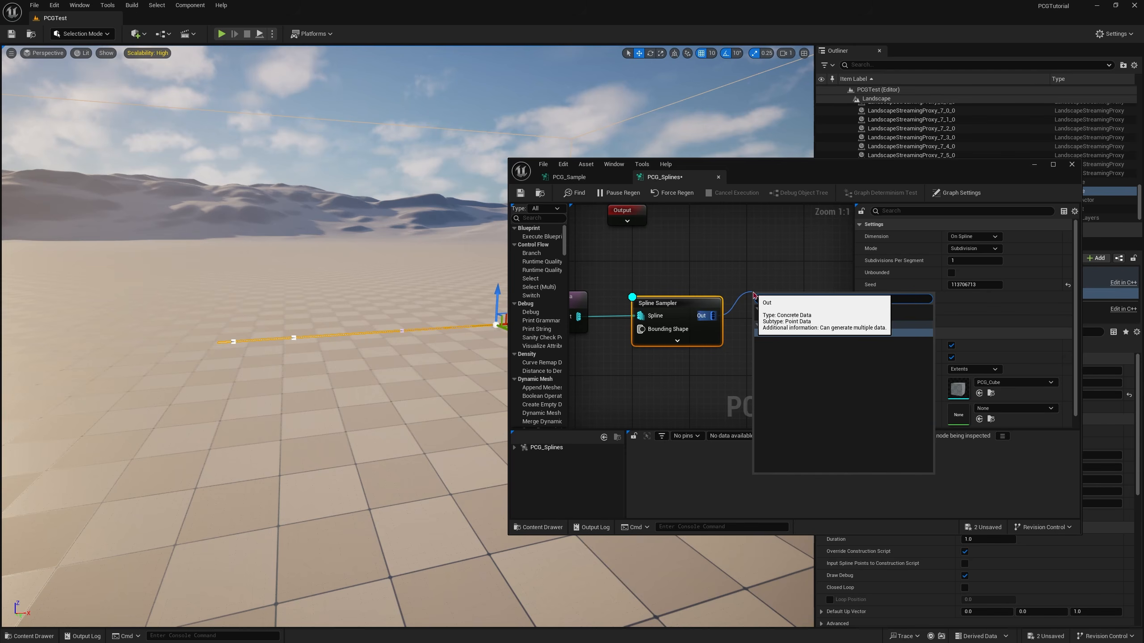
type("ic")
left_click(796, 333)
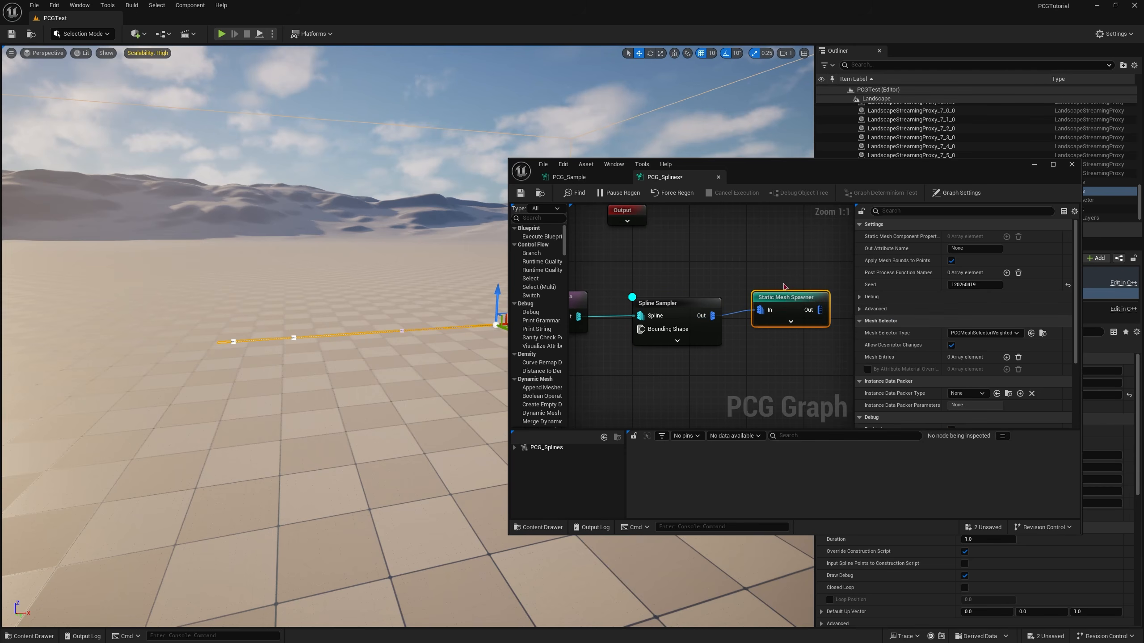
left_click_drag(789, 307, 791, 313)
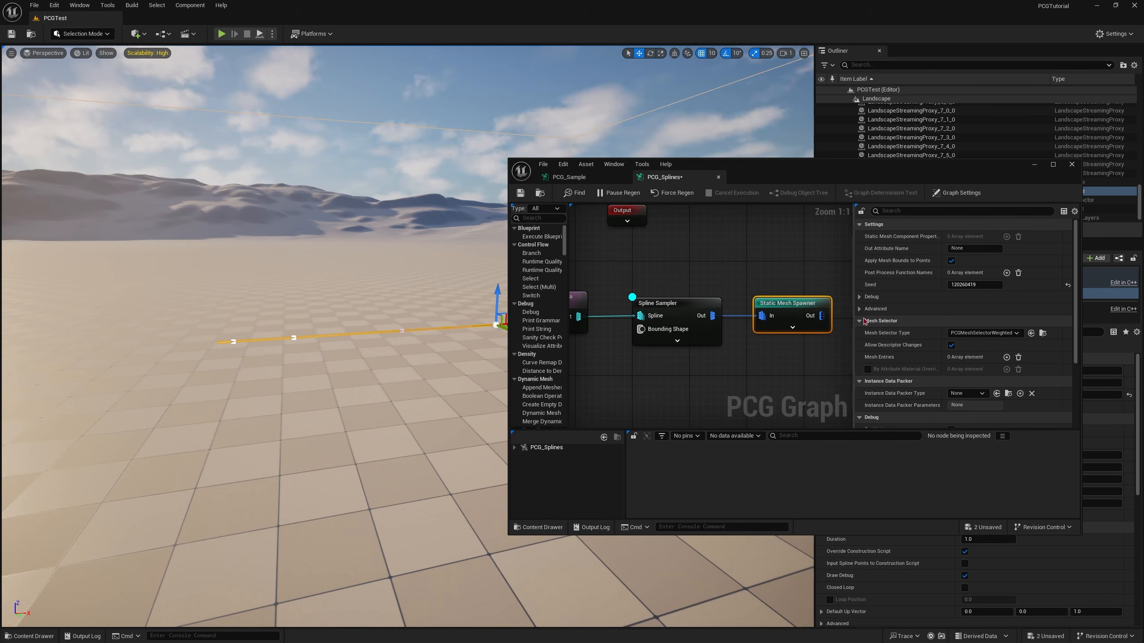
Step: Save the graph and give the Static Mesh Spawner a mesh entry using SM_flower_02 from the plants folder
scroll(903, 331, "down", 2)
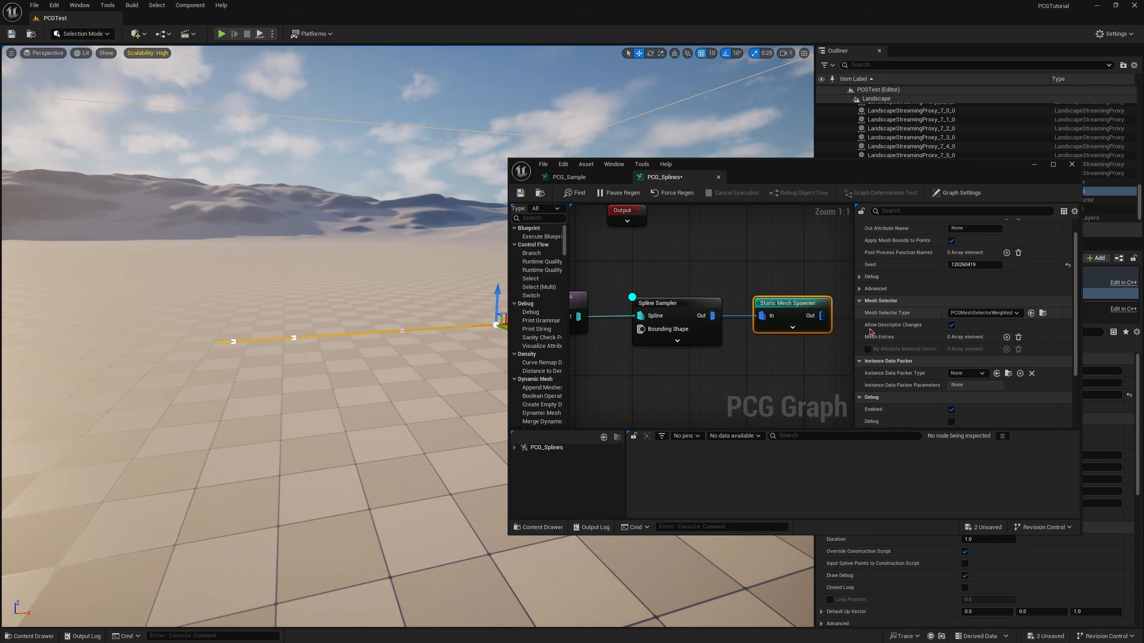
left_click(1006, 337)
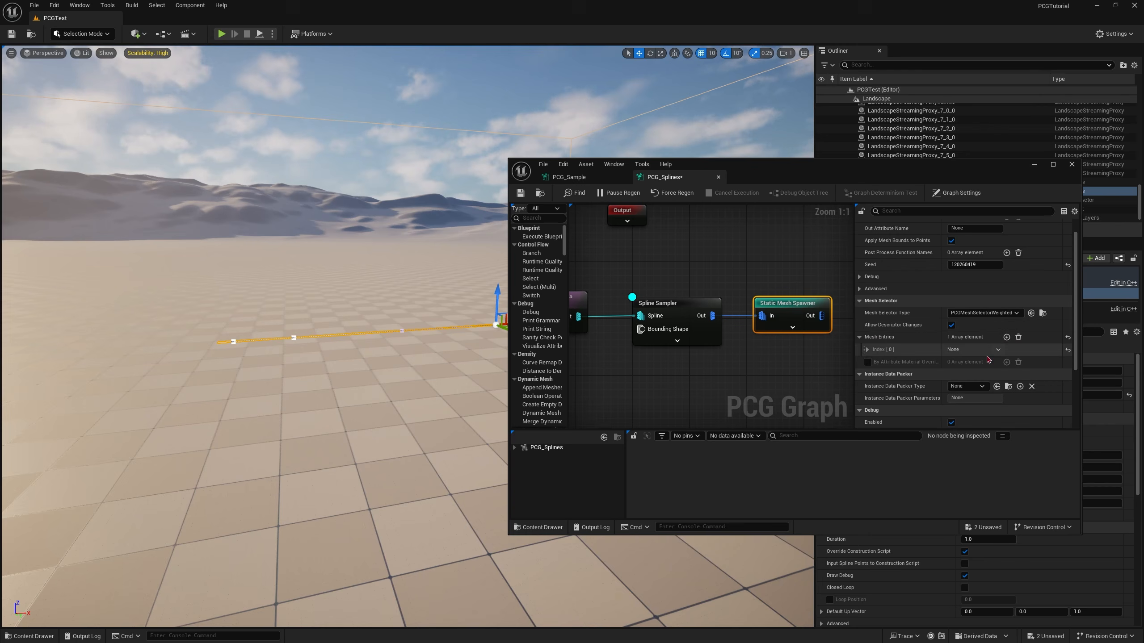
left_click(867, 349)
left_click(873, 362)
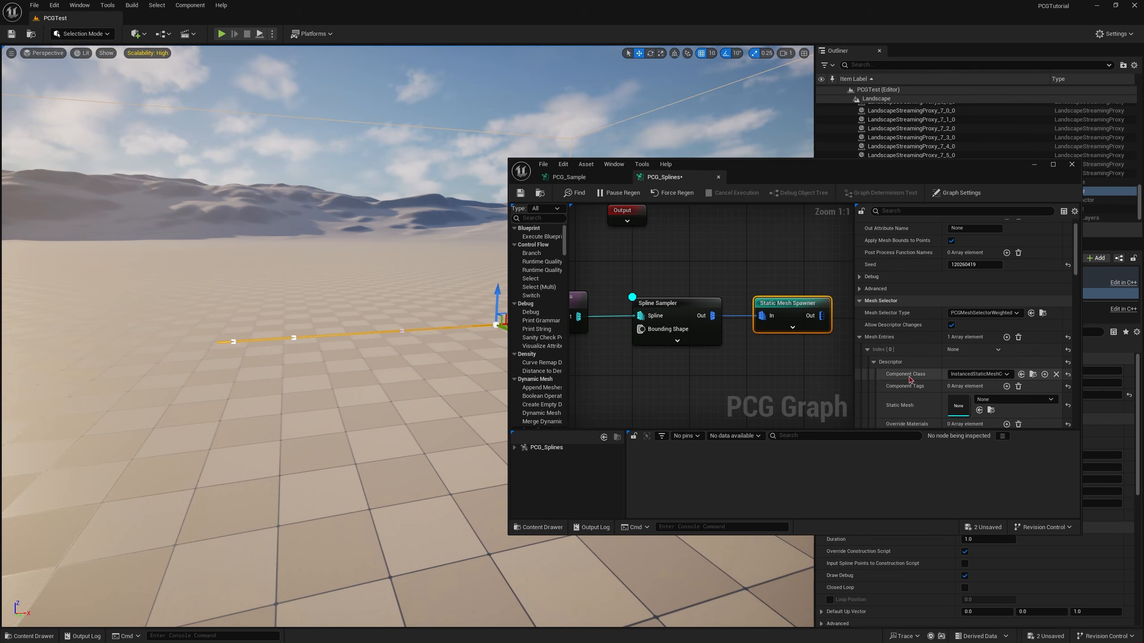
scroll(874, 368, "down", 2)
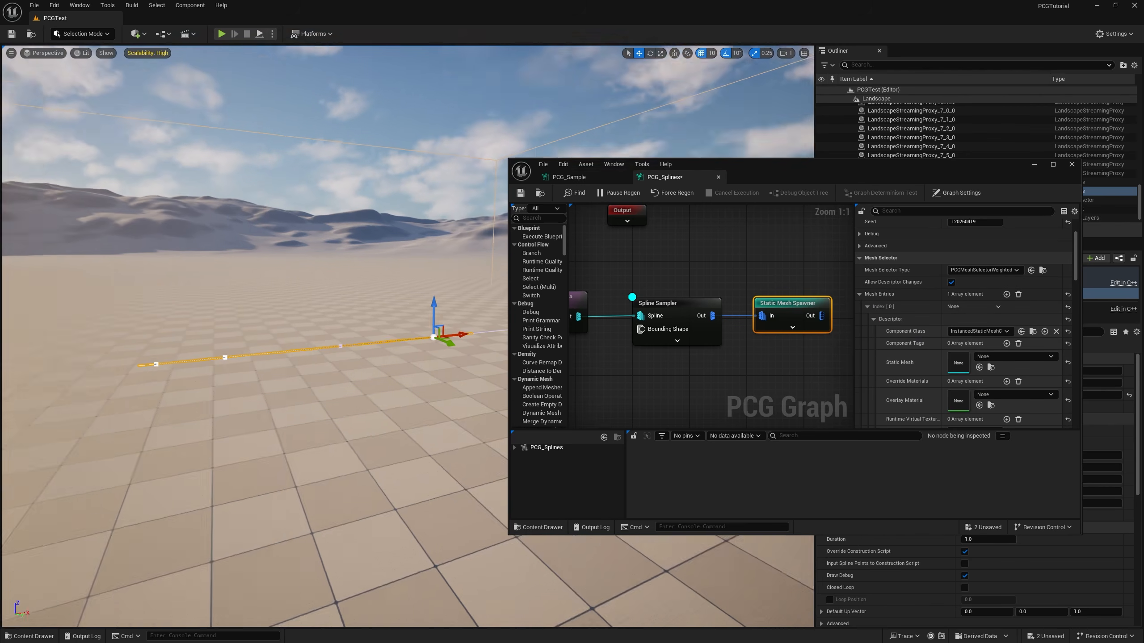
key("ctrl+space")
key("ctrl+s")
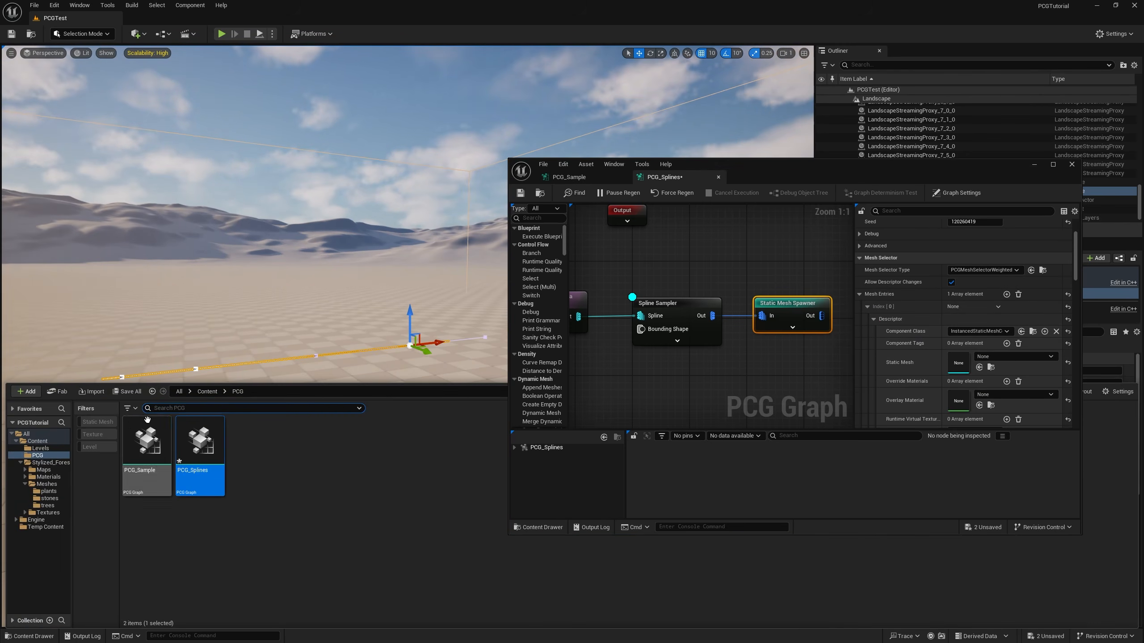
left_click(47, 491)
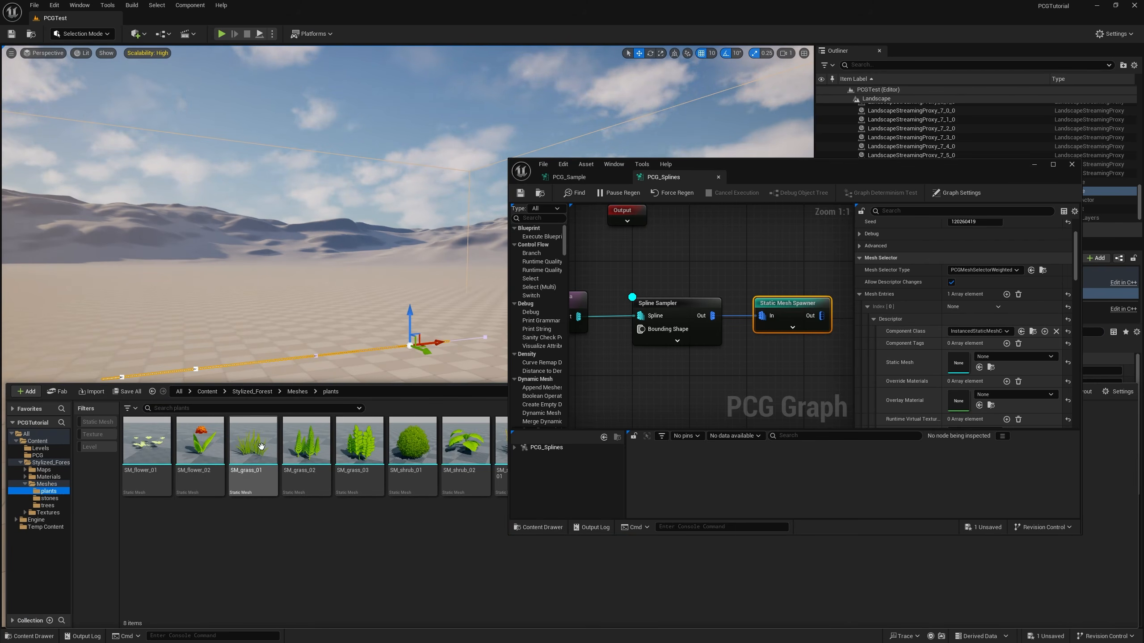
left_click_drag(200, 443, 961, 367)
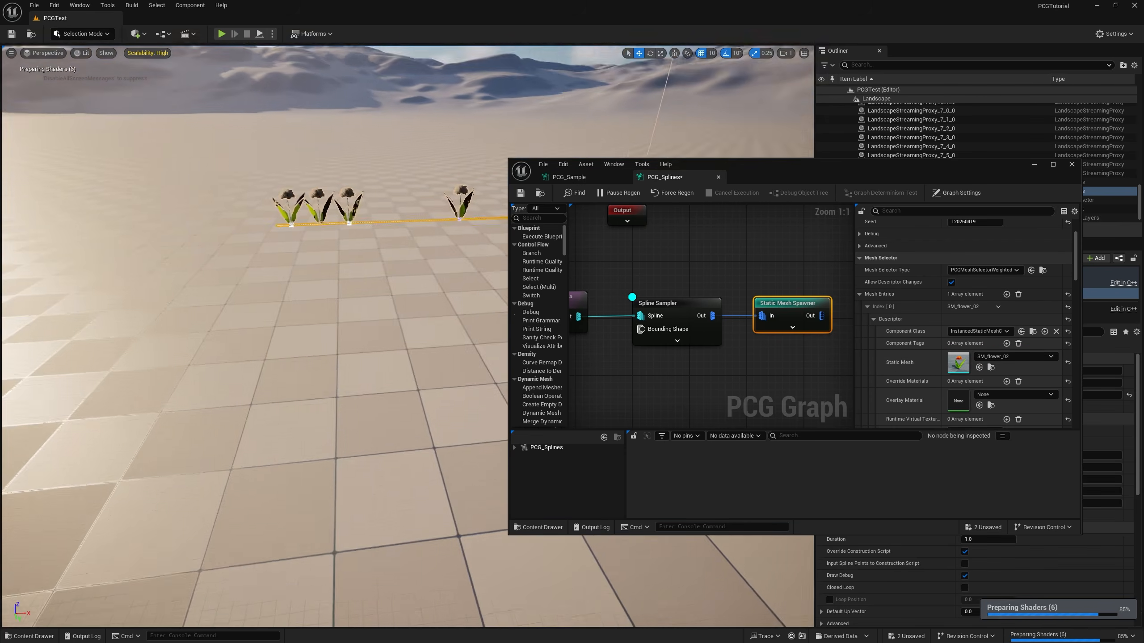
Step: Set the Spline Sampler's Subdivisions Per Segment to 2 after trying 5, narrowing the graph window to reveal the flowers
left_click(453, 268)
key("f")
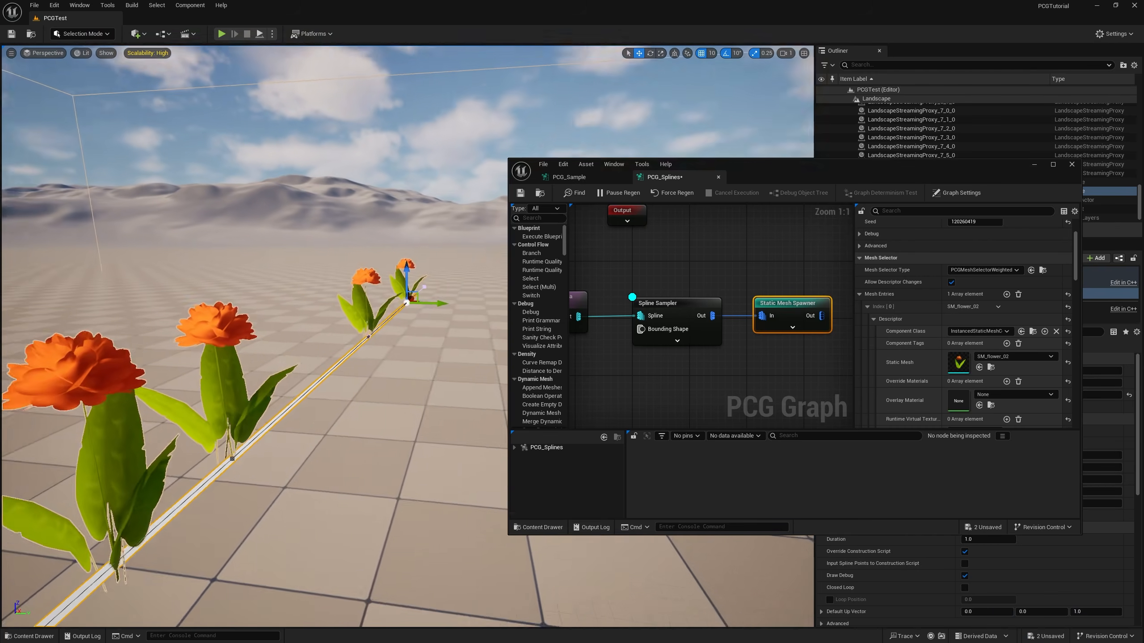
right_click_drag(407, 336, 270, 365)
right_click_drag(452, 238, 452, 236)
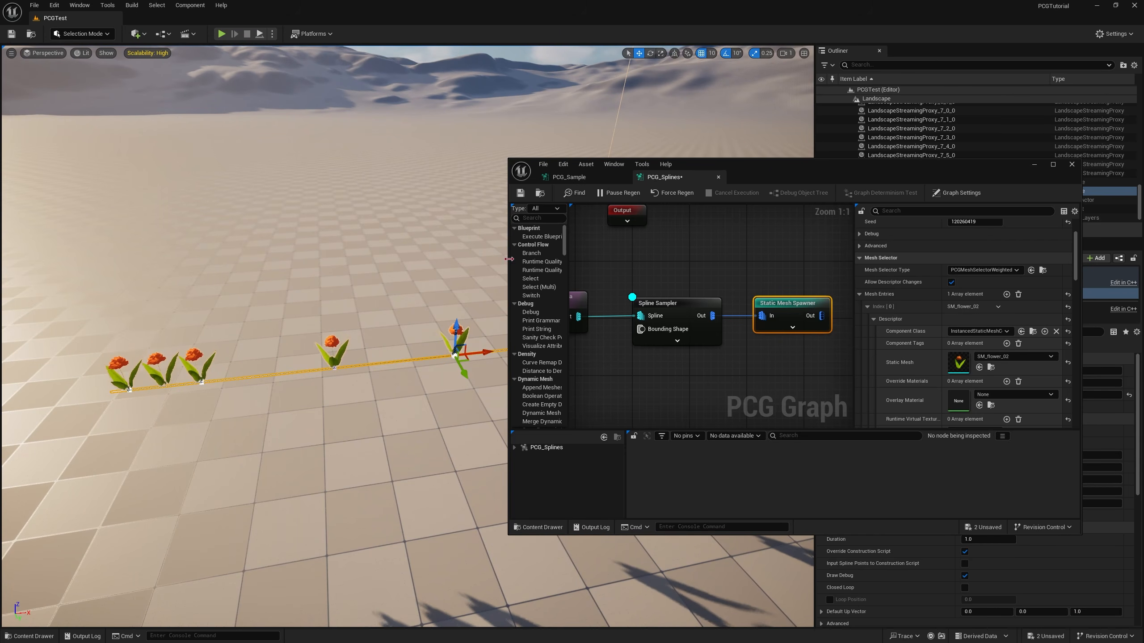
left_click_drag(509, 258, 537, 258)
left_click(706, 302)
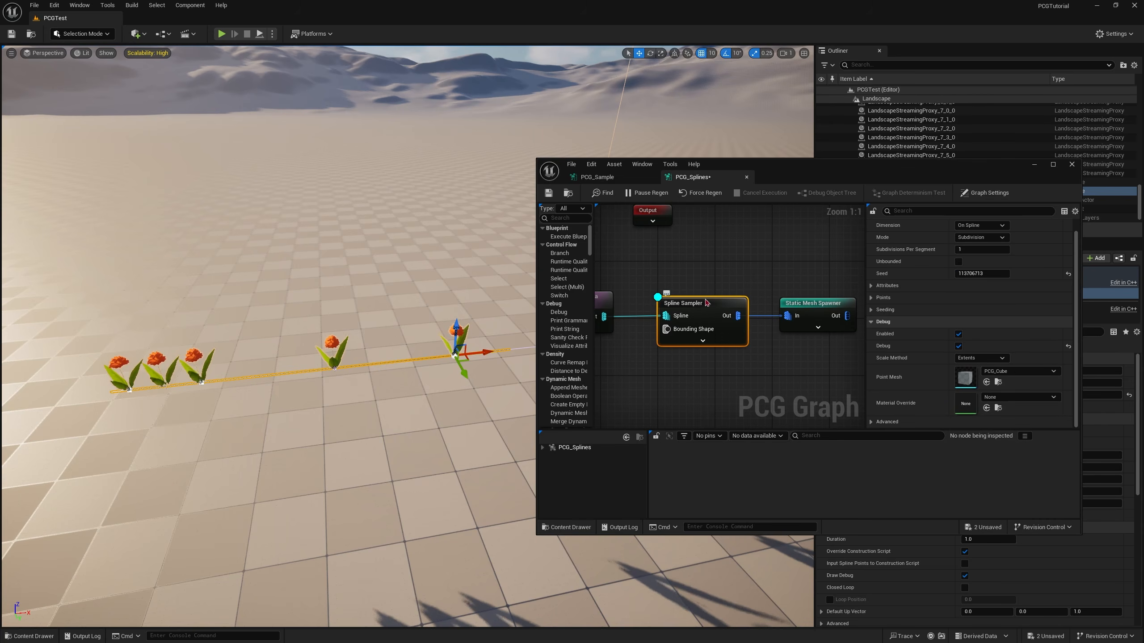
scroll(975, 340, "up", 1)
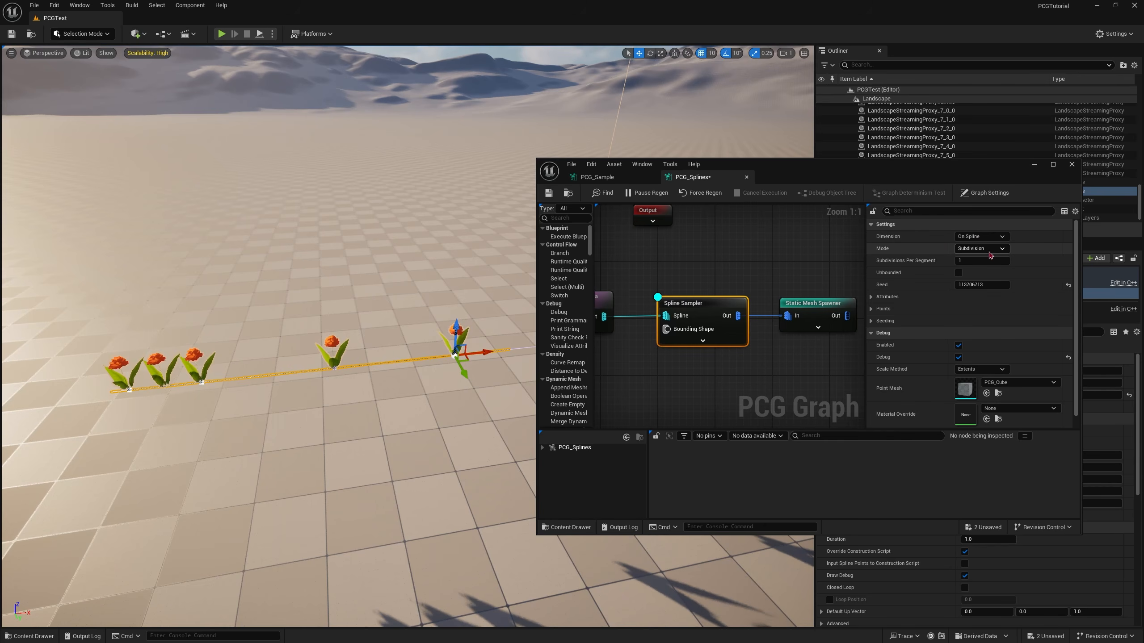
mouse_move(486, 303)
right_mouse_down()
mouse_move(439, 324)
mouse_move(455, 309)
mouse_move(489, 307)
right_mouse_up()
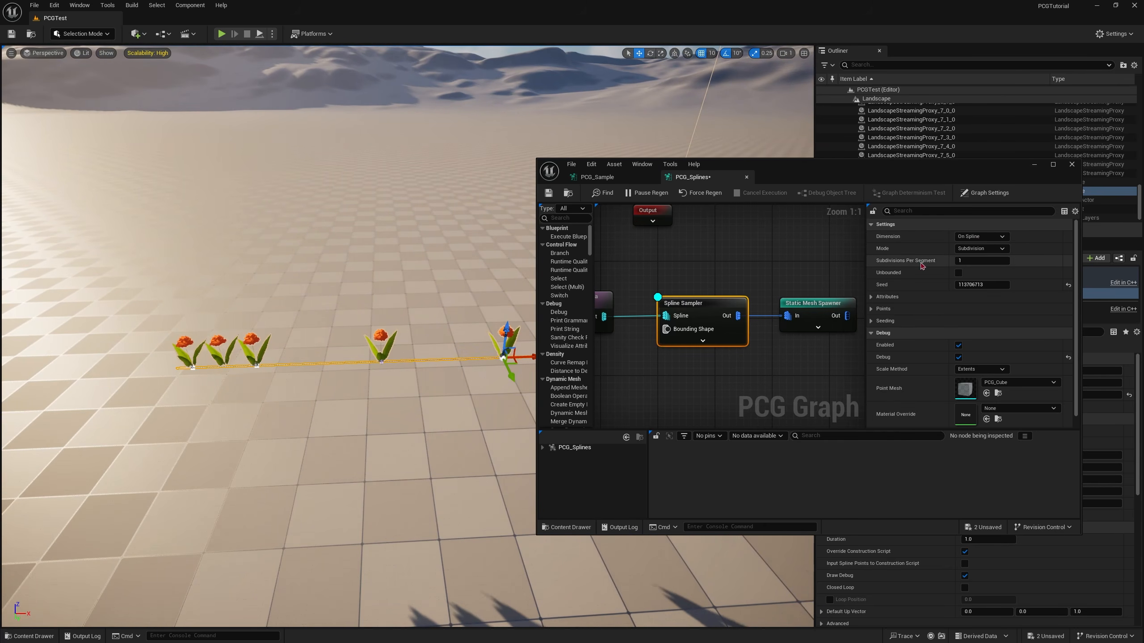
type("5")
key("Return")
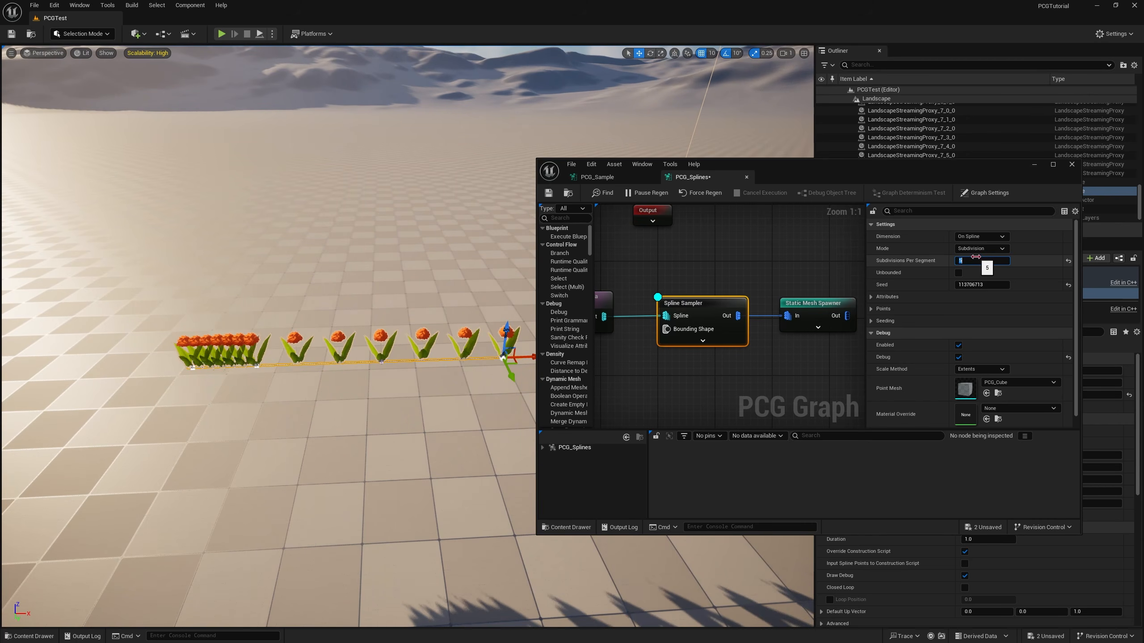
type("2")
key("Return")
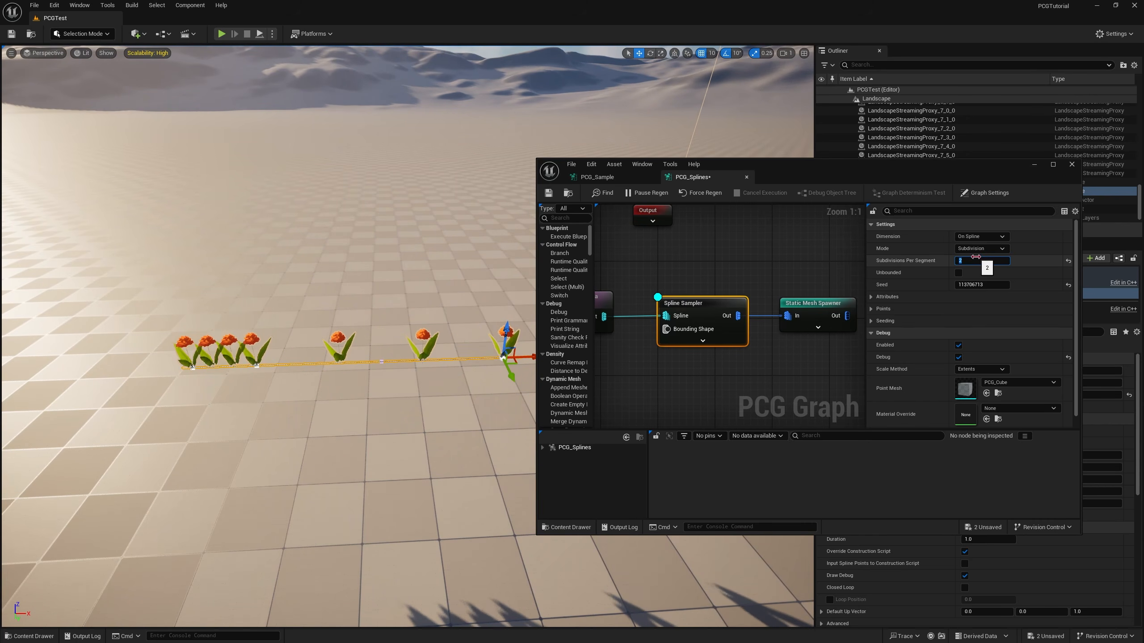
Step: Keep the Spline Sampler's Dimension at On Spline and set its Mode to Distance
mouse_move(455, 310)
right_mouse_down()
mouse_move(419, 316)
mouse_move(453, 291)
right_mouse_up()
key("w")
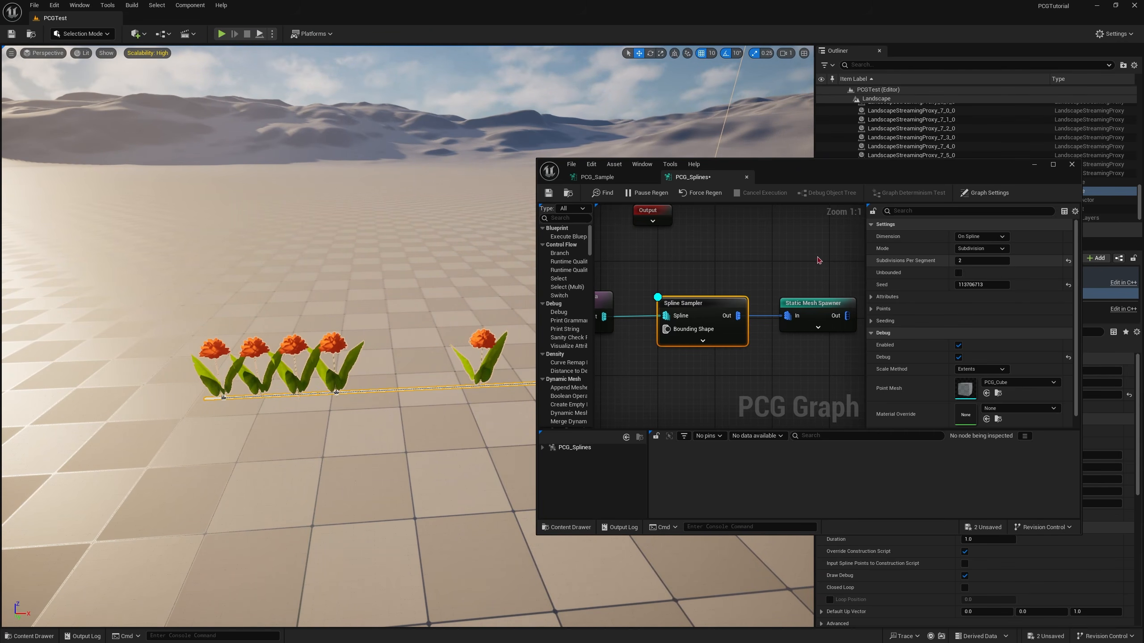
right_click_drag(455, 288, 460, 247)
key("s")
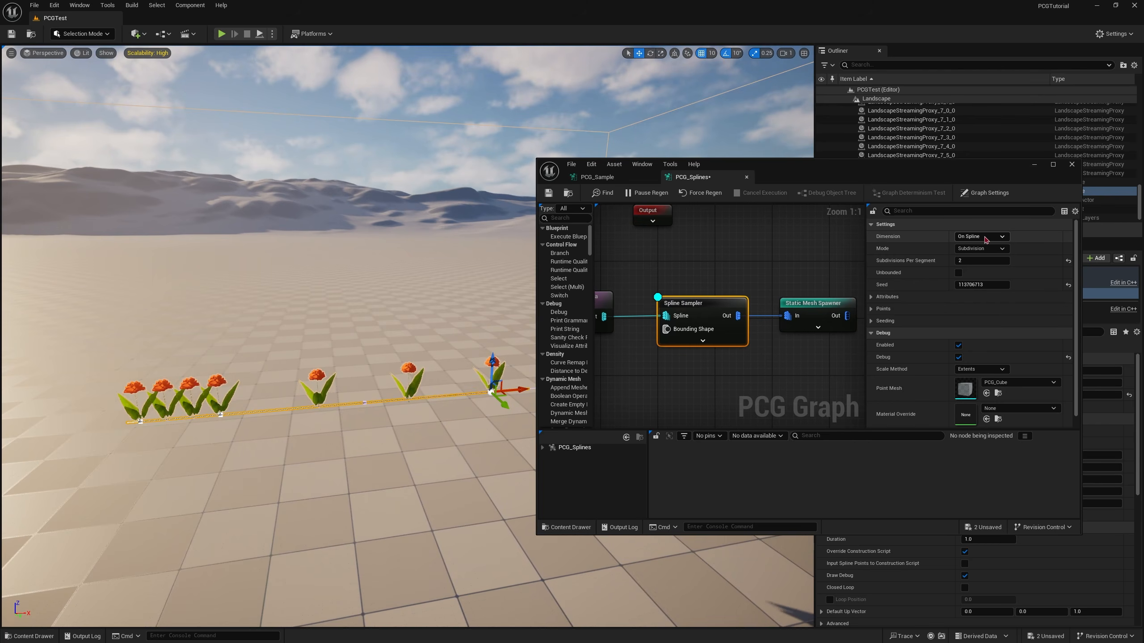
left_click(985, 239)
left_click(972, 245)
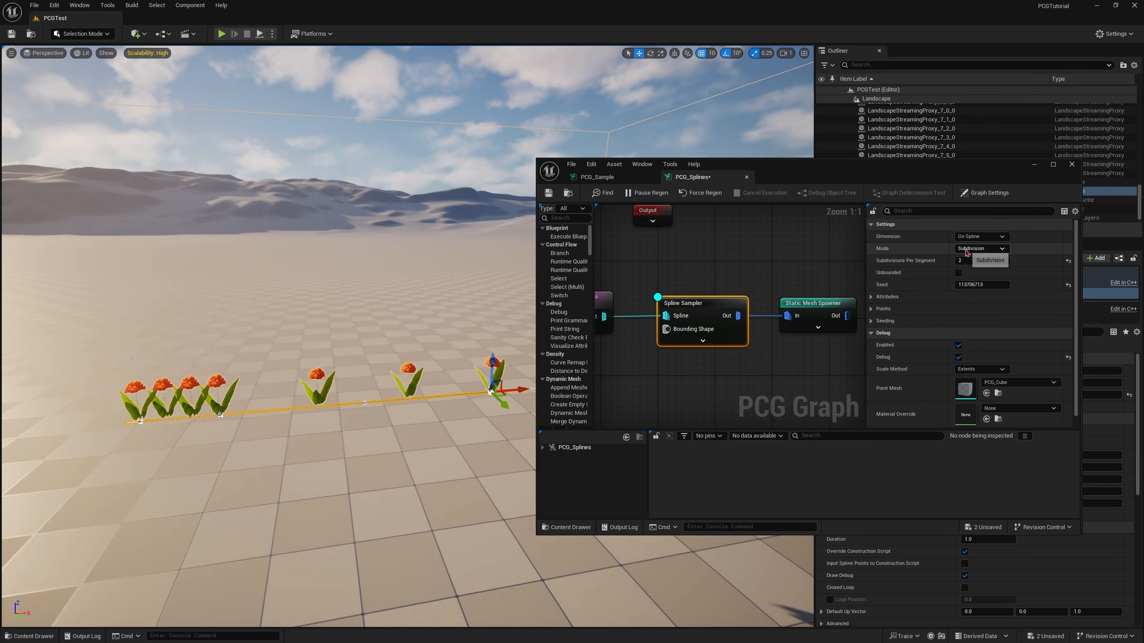
left_click(981, 248)
left_click(969, 267)
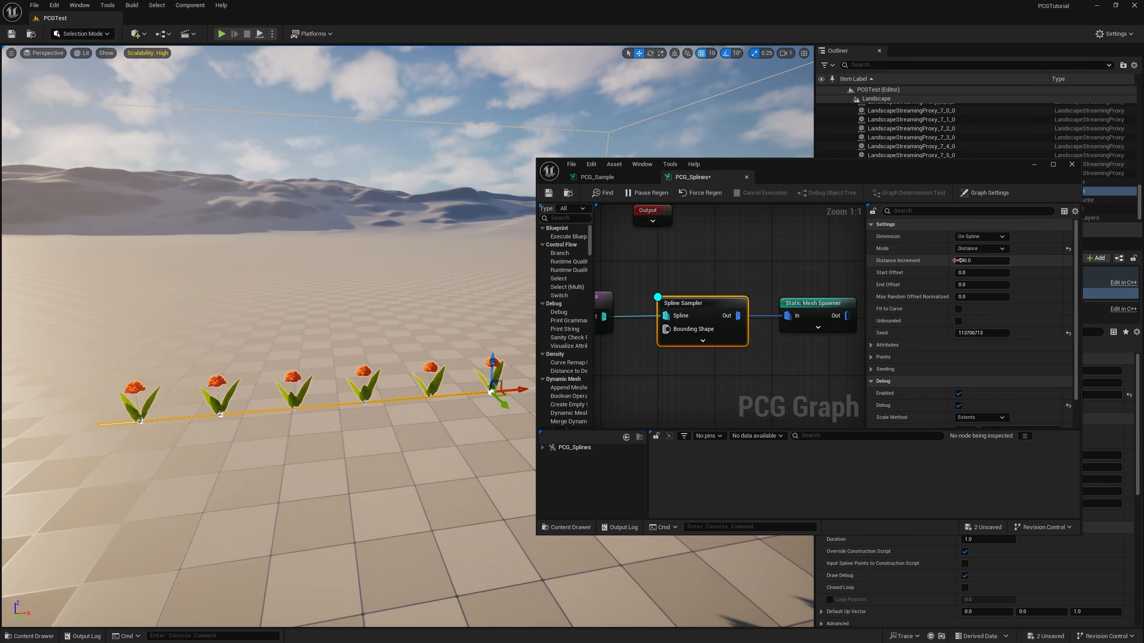
right_click_drag(472, 341, 477, 352)
key("s")
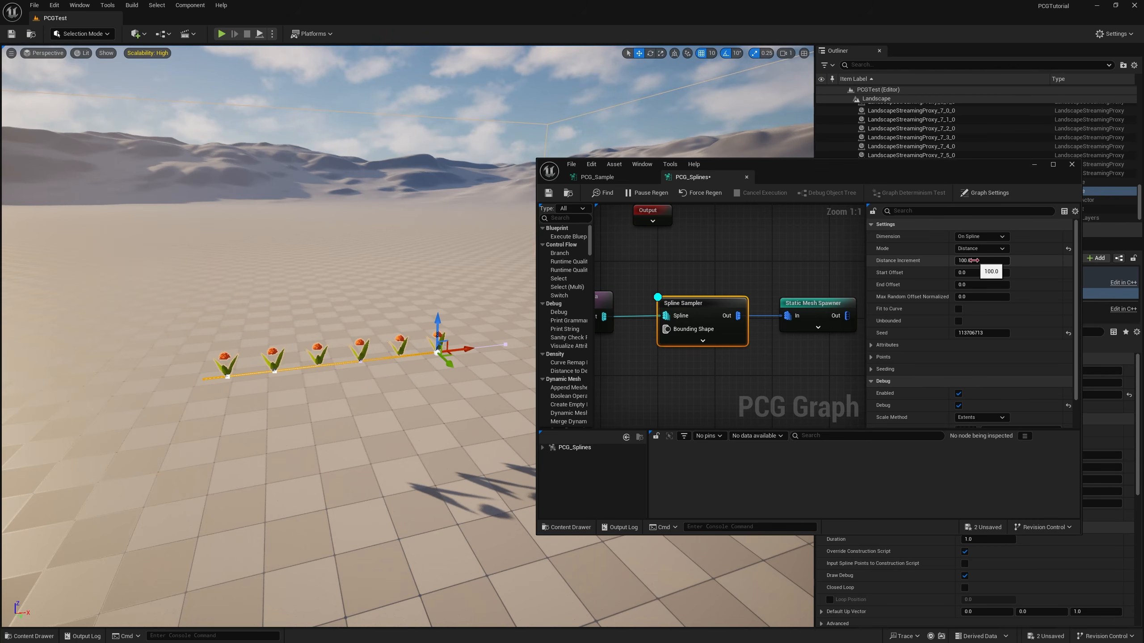
Step: Try a Distance Increment of 50 on the Spline Sampler and return it to 100
left_click_drag(973, 260, 973, 260)
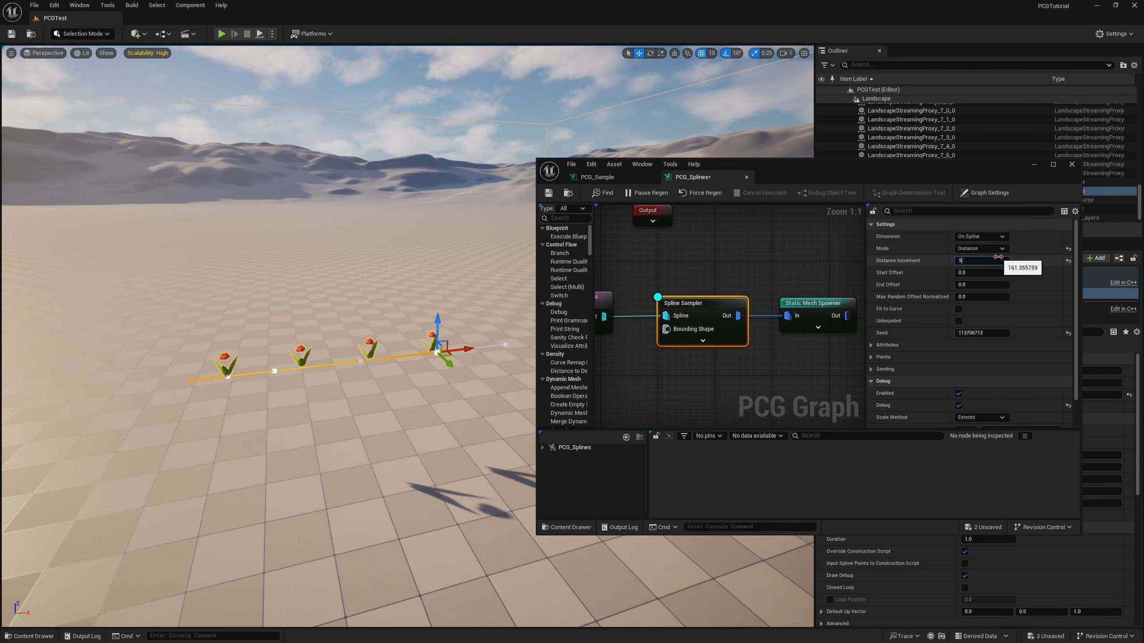
mouse_move(468, 288)
right_mouse_down()
mouse_move(406, 311)
mouse_move(455, 275)
mouse_move(540, 266)
mouse_move(466, 278)
right_mouse_up()
left_click_drag(537, 316, 633, 316)
right_click_drag(451, 293, 405, 279)
key("f")
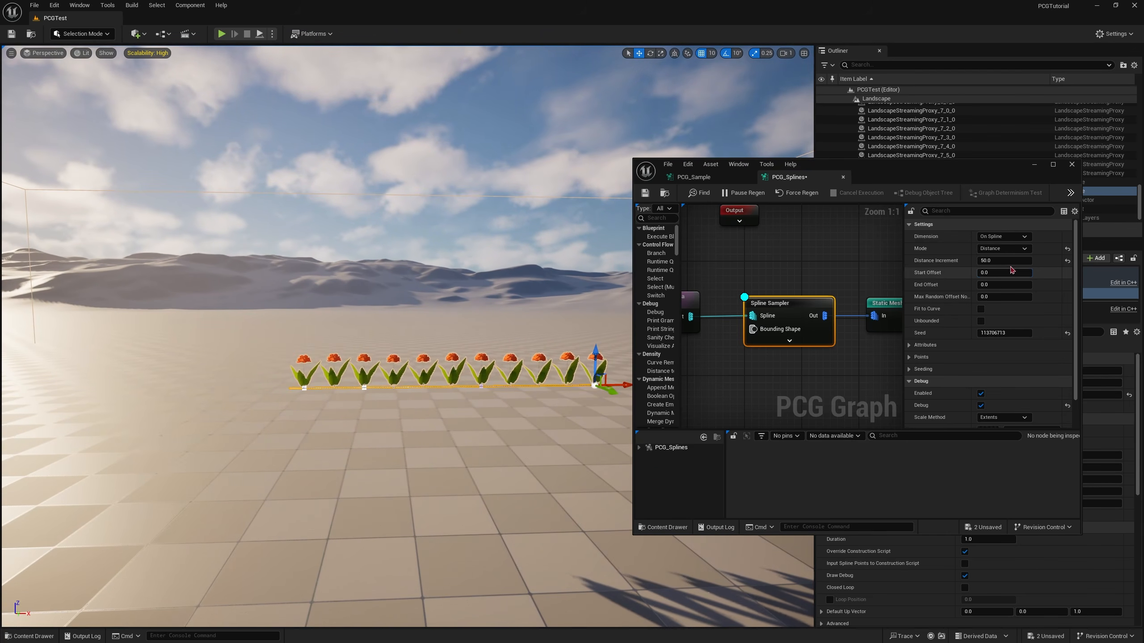
left_click(1008, 261)
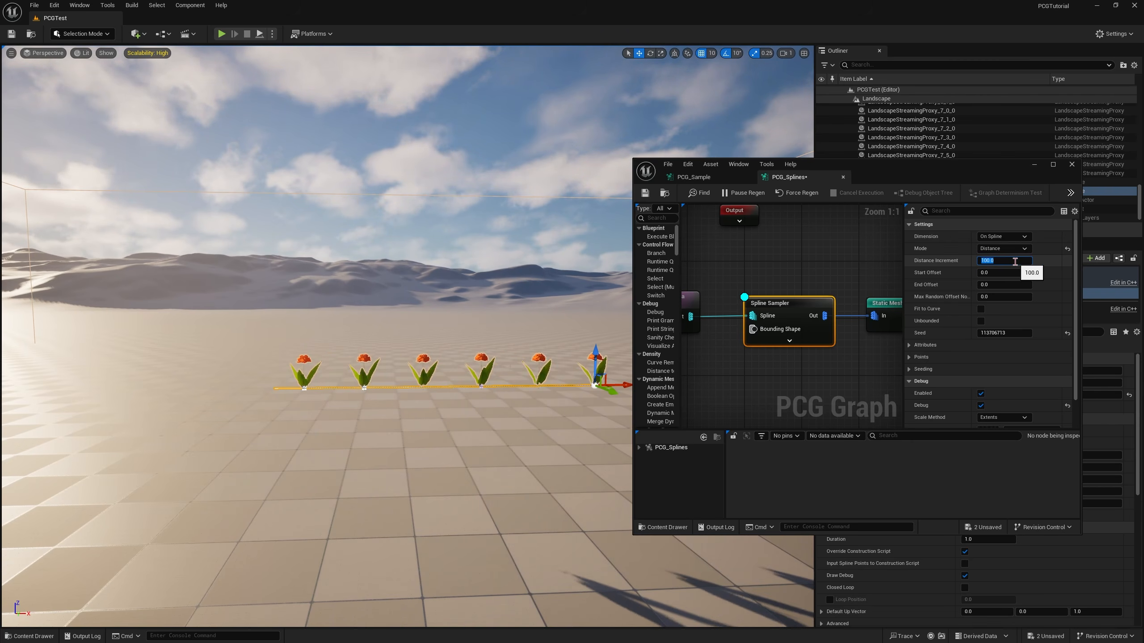
Step: Extend the spline from its end with several more points, forming a winding curve that doubles back across the ground
right_click_drag(450, 315, 521, 411)
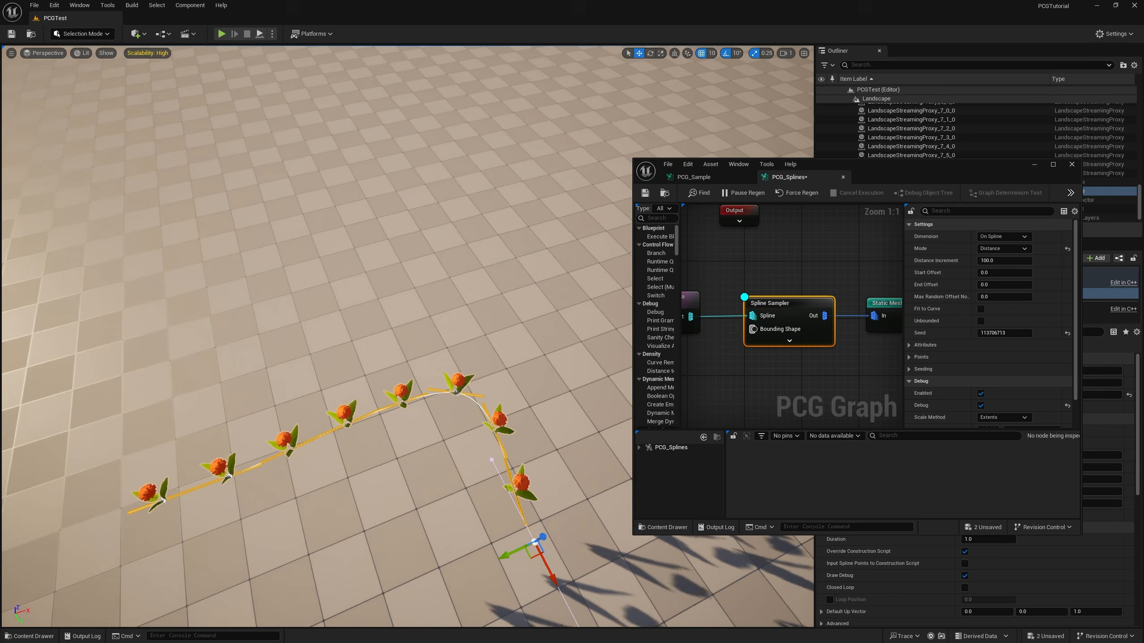
right_click_drag(378, 360, 379, 375)
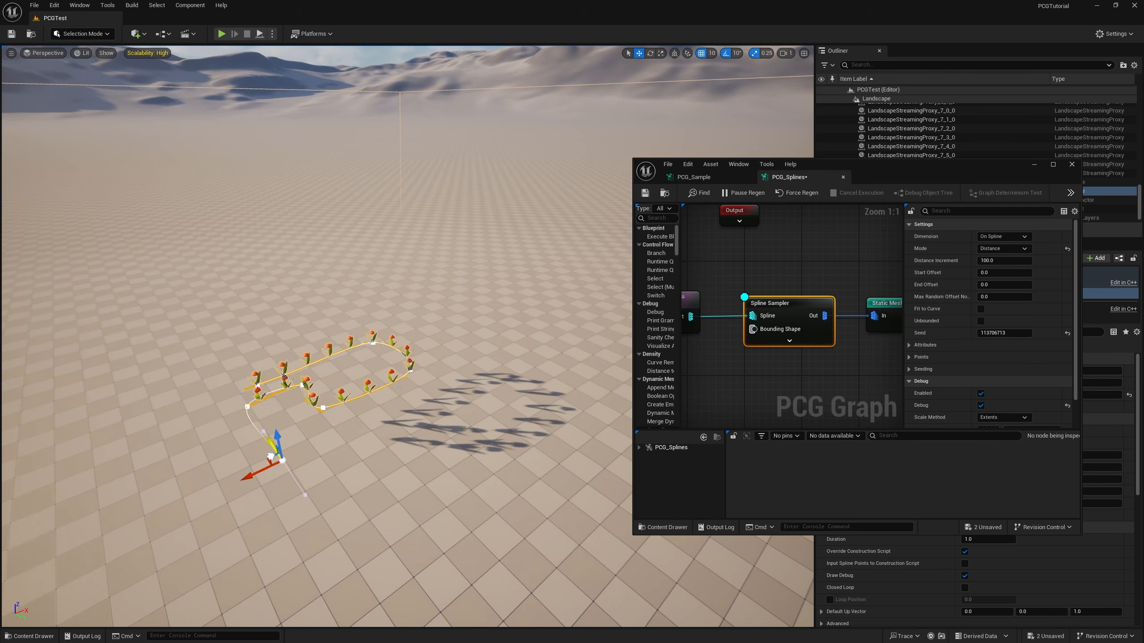
right_click_drag(277, 445, 279, 477)
right_click_drag(279, 478, 277, 482)
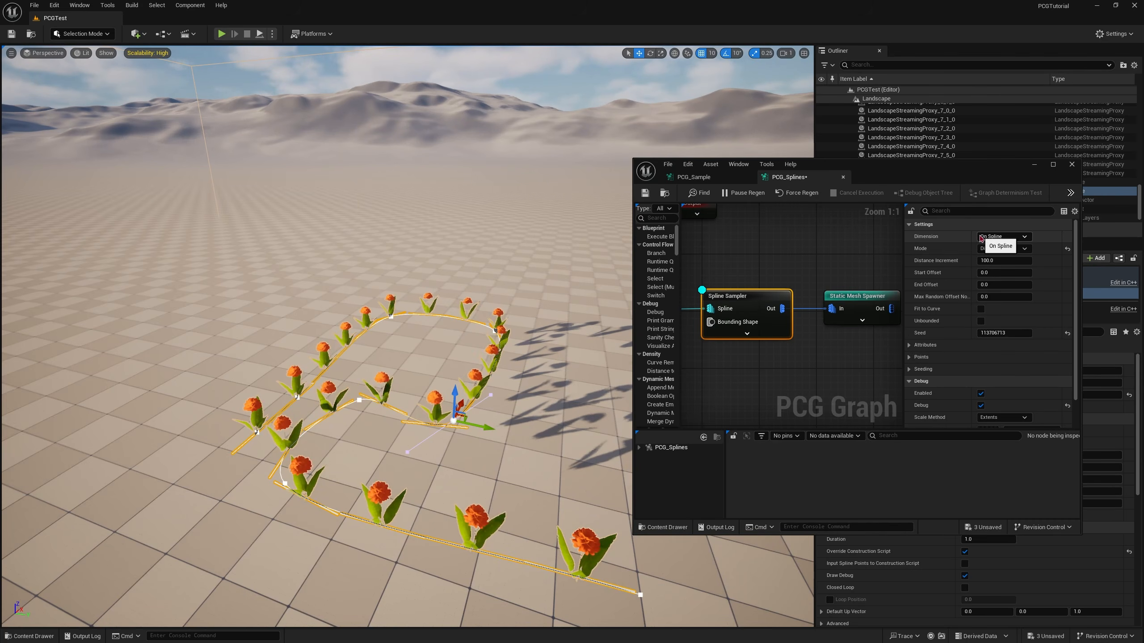
Step: Set the Spline Sampler's Dimension to On Interior
left_click(1010, 238)
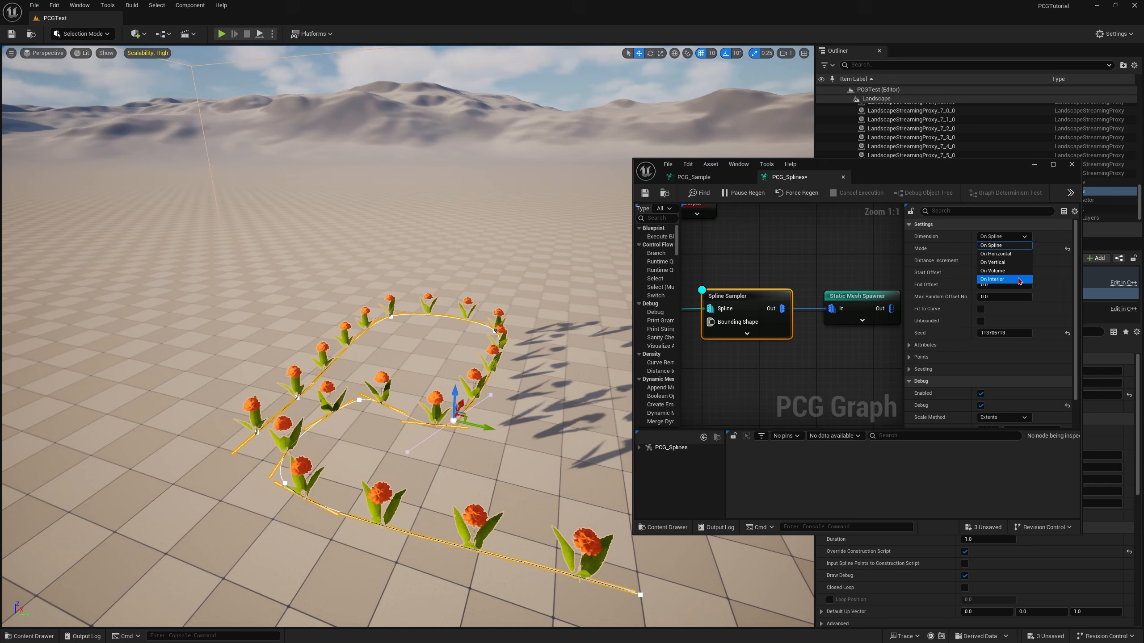
left_click(1020, 280)
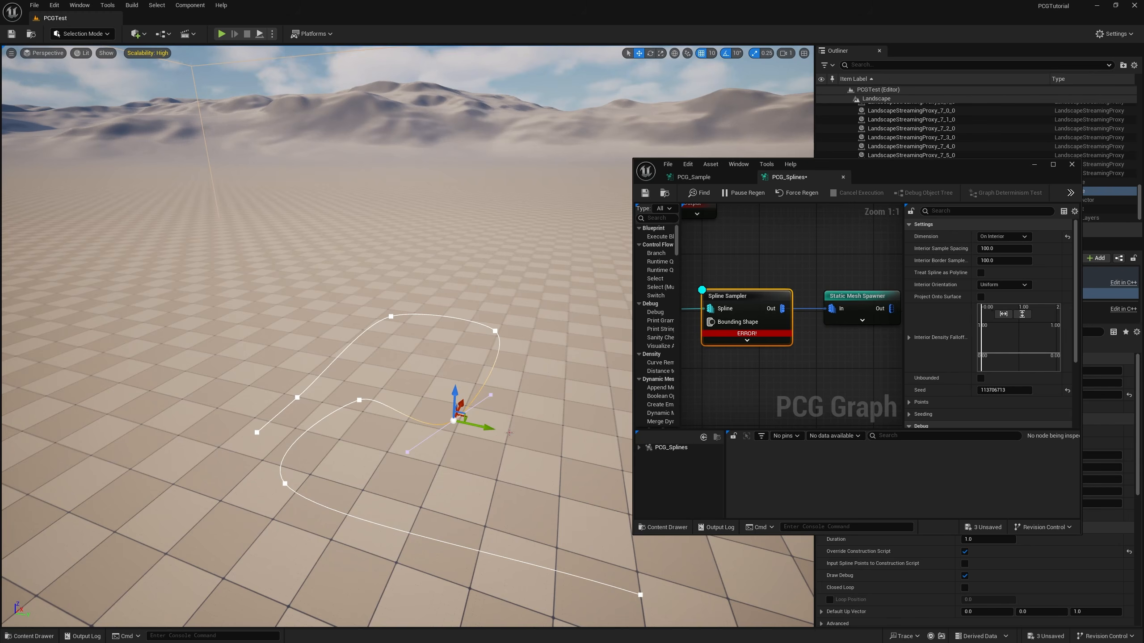
Step: Delete the surplus points at the end of the spline and turn the remaining curve into a closed loop
right_click_drag(500, 450, 521, 472)
left_click(539, 428)
key("Delete")
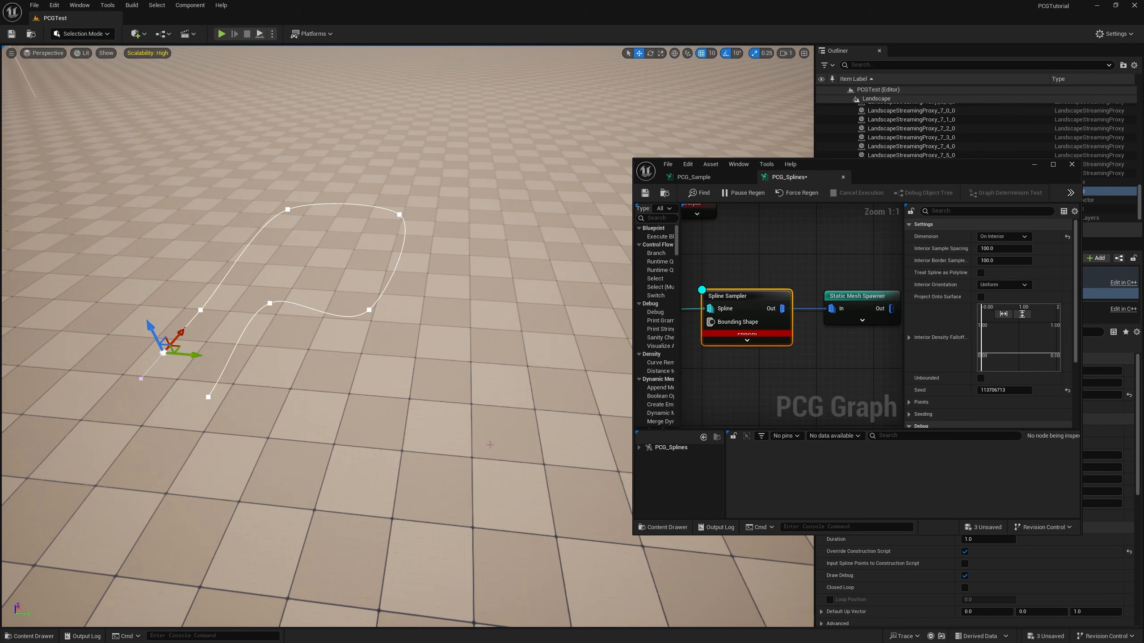
left_click(208, 397)
key("Delete")
left_click(273, 304)
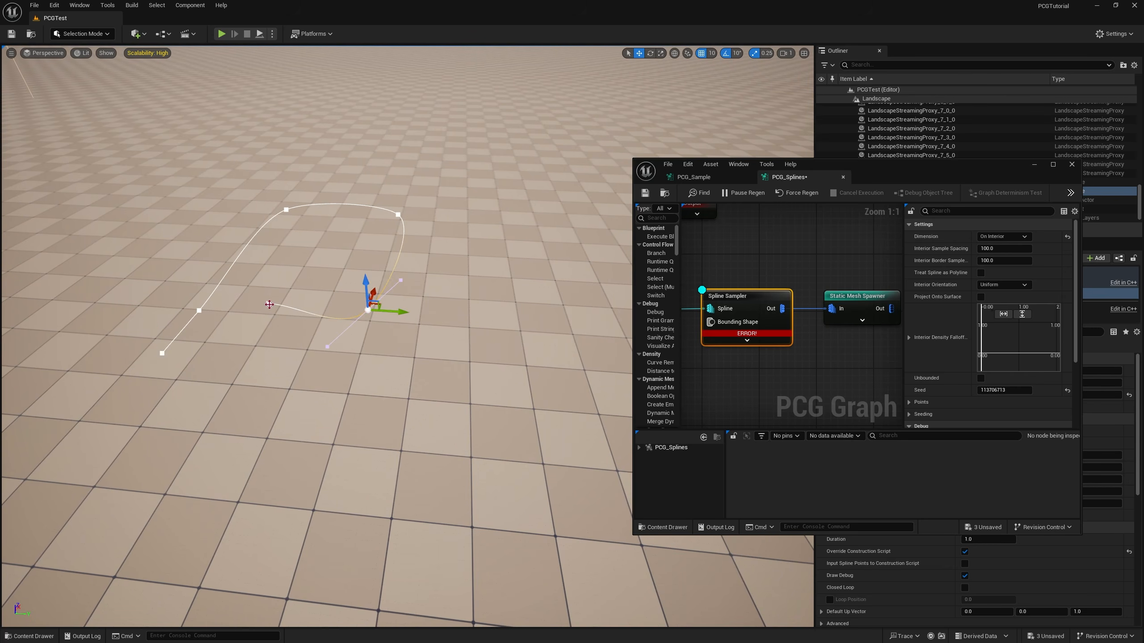
right_click(269, 305)
left_click(305, 430)
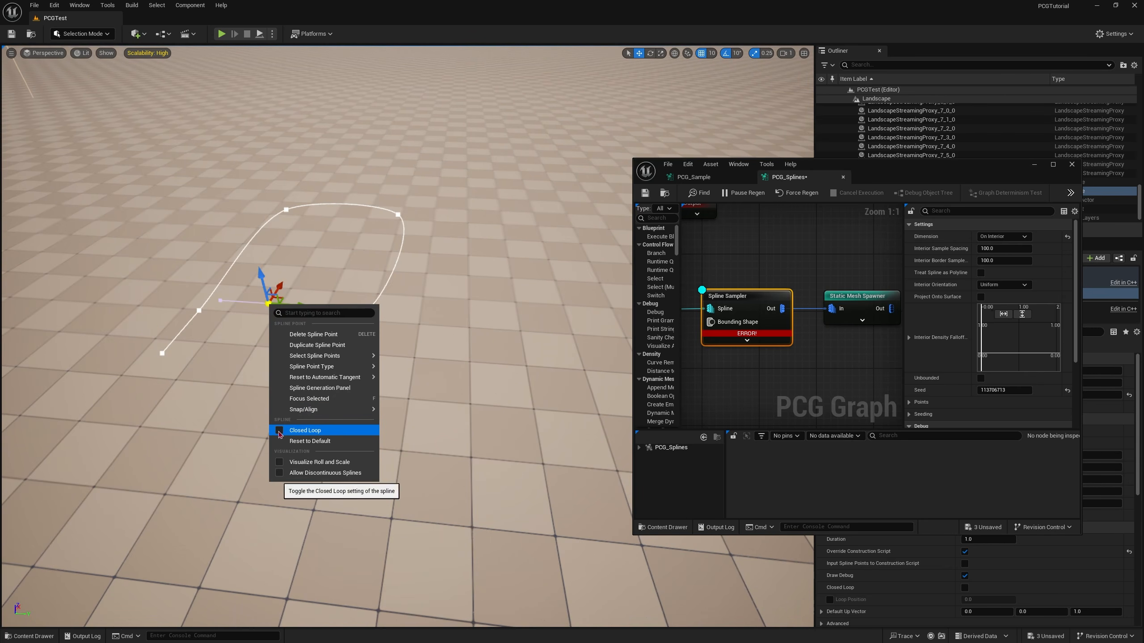
Step: Pull the spline's last point outward to widen the loop and turn off the Spline Sampler's debug display
right_click_drag(349, 268, 270, 288)
left_click_drag(279, 319, 232, 473)
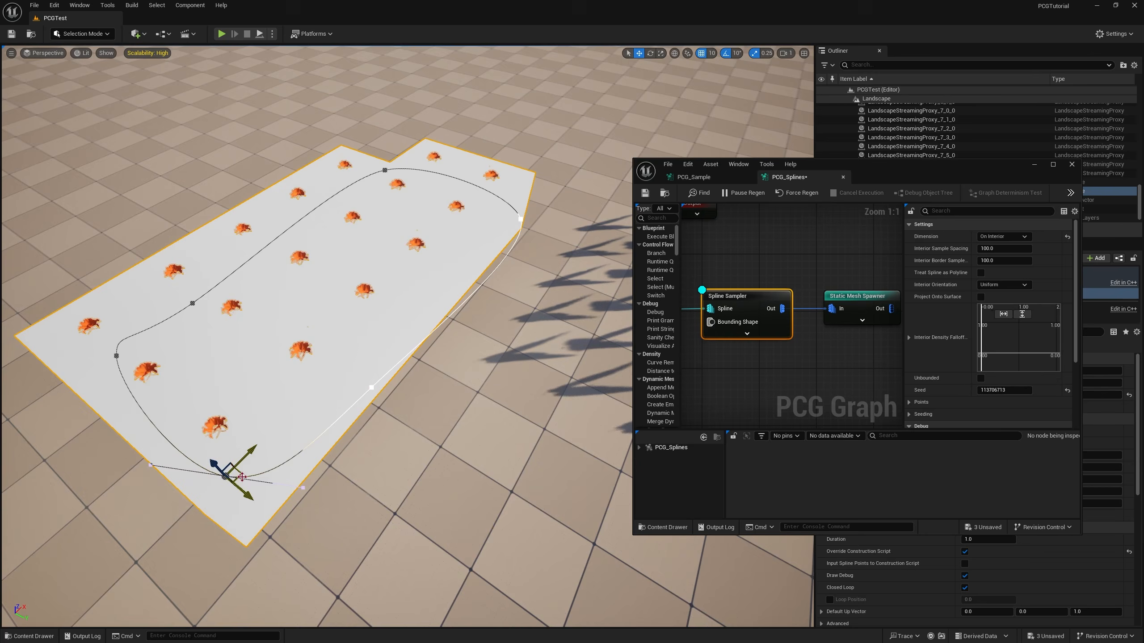
right_click_drag(270, 406, 347, 345)
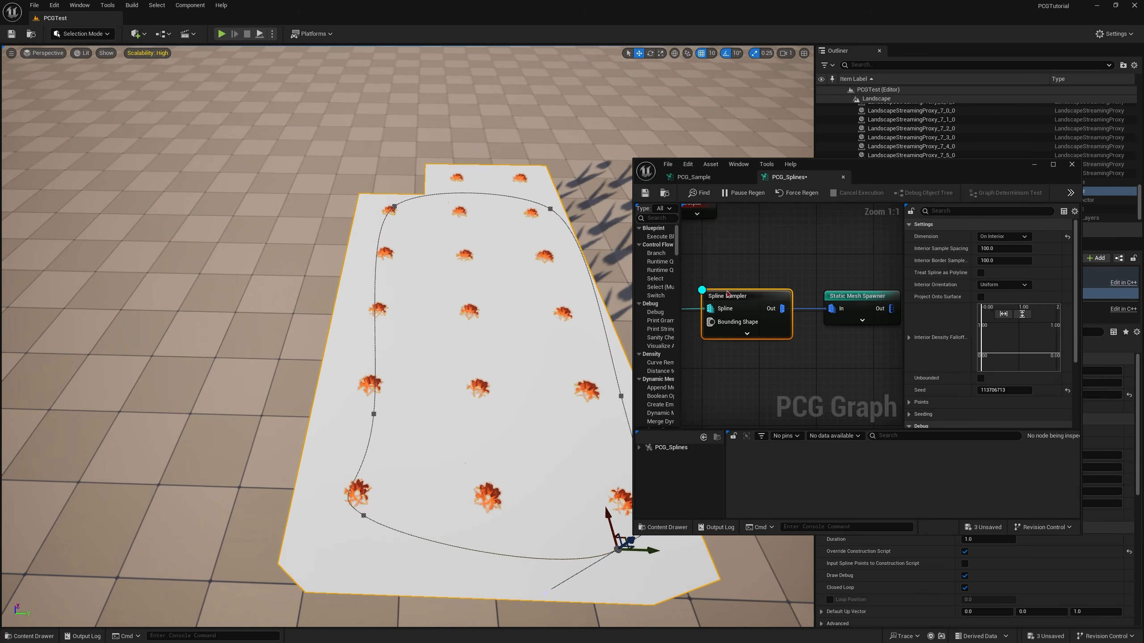
right_click_drag(725, 298, 739, 297)
key("d")
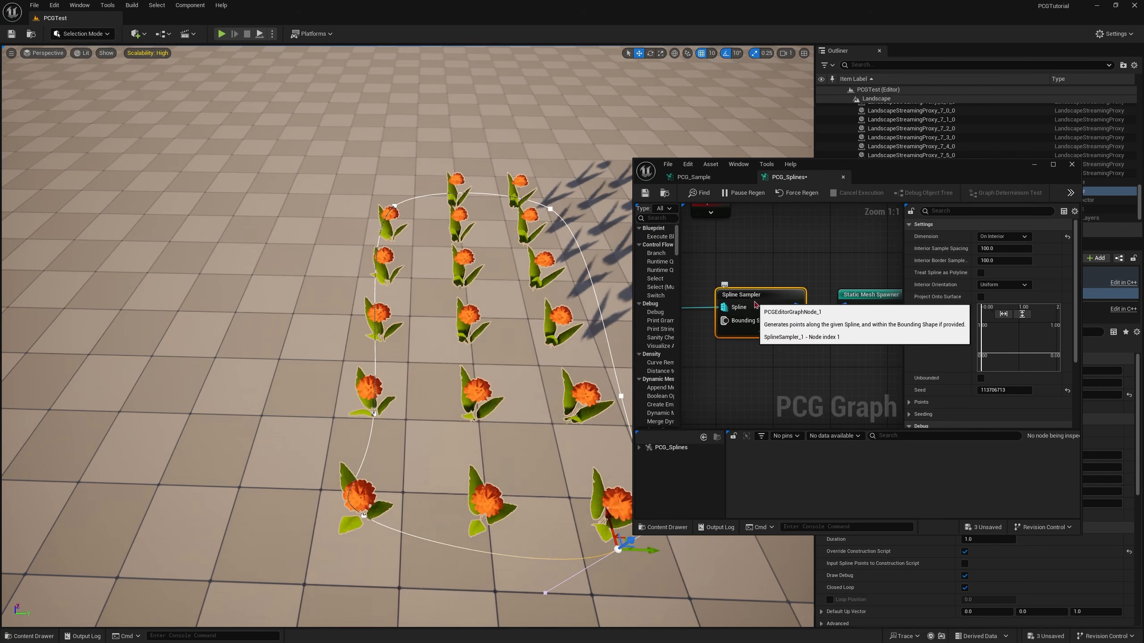
Step: Move a corner point of the closed spline outward to enlarge the area filled with flowers
mouse_move(540, 342)
right_mouse_down()
mouse_move(464, 322)
mouse_move(509, 323)
mouse_move(496, 316)
mouse_move(509, 320)
mouse_move(536, 297)
mouse_move(518, 293)
mouse_move(518, 253)
mouse_move(518, 356)
right_mouse_up()
right_click_drag(450, 311, 449, 323)
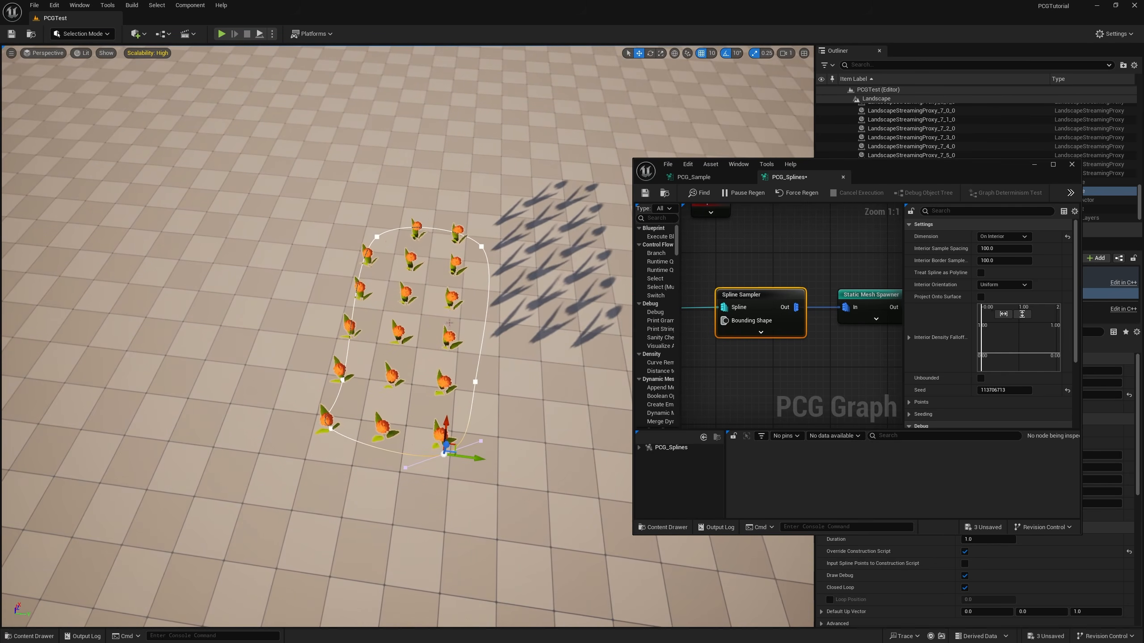
left_click(377, 236)
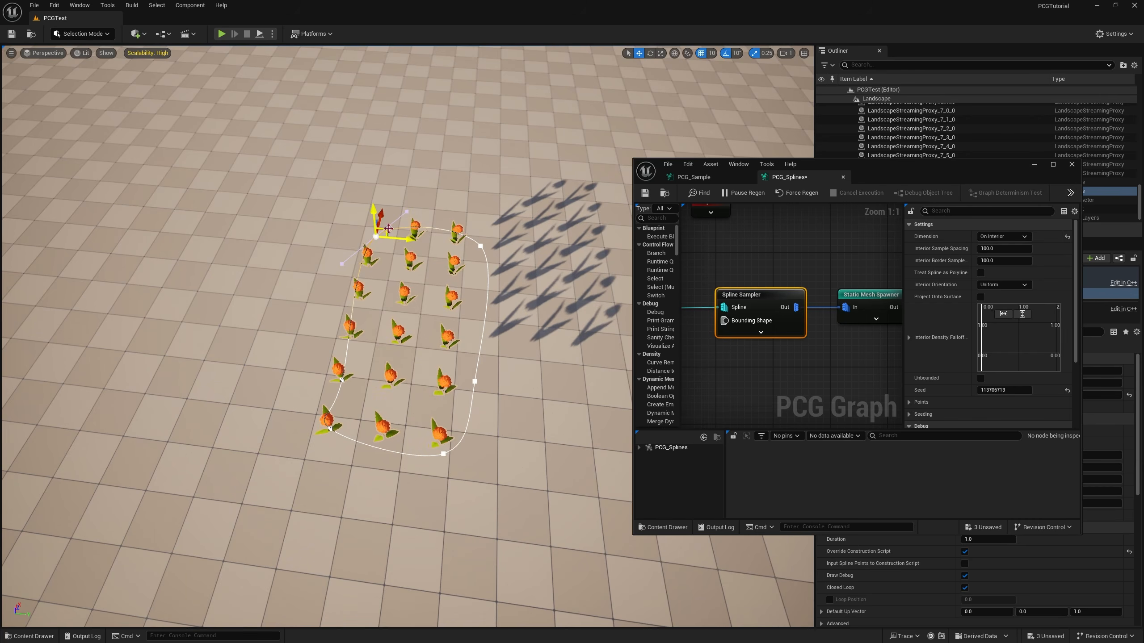
right_click_drag(389, 228, 355, 206)
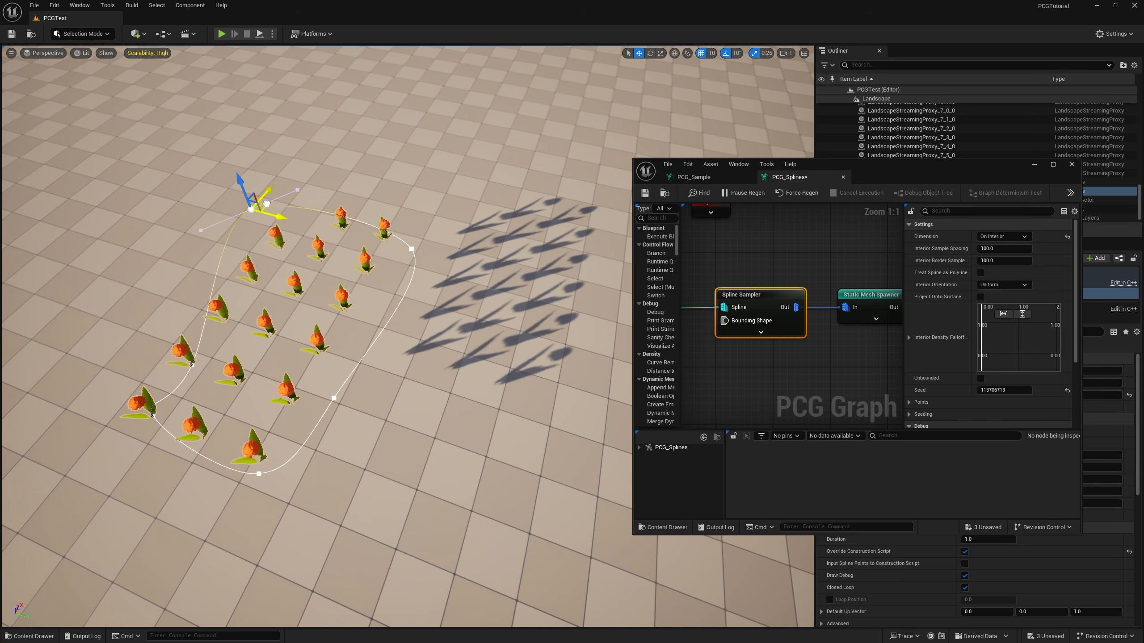
right_click_drag(263, 206, 273, 207)
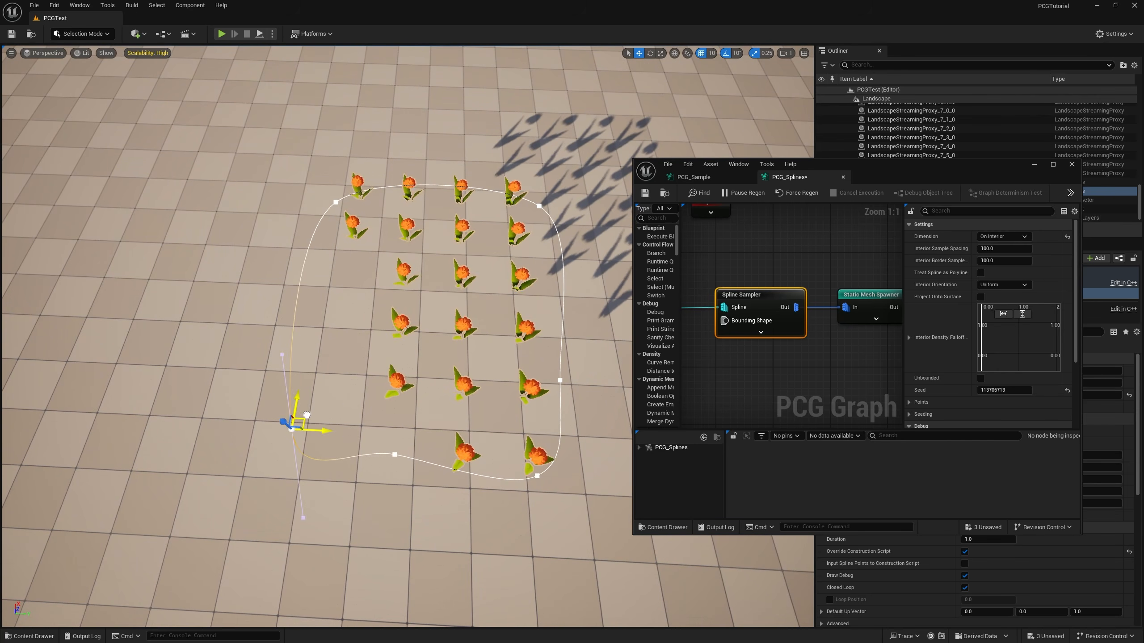
Step: Try the Spline Sampler's Dimension at On Spline around the closed loop and return it to On Interior
left_click(1016, 237)
left_click(999, 248)
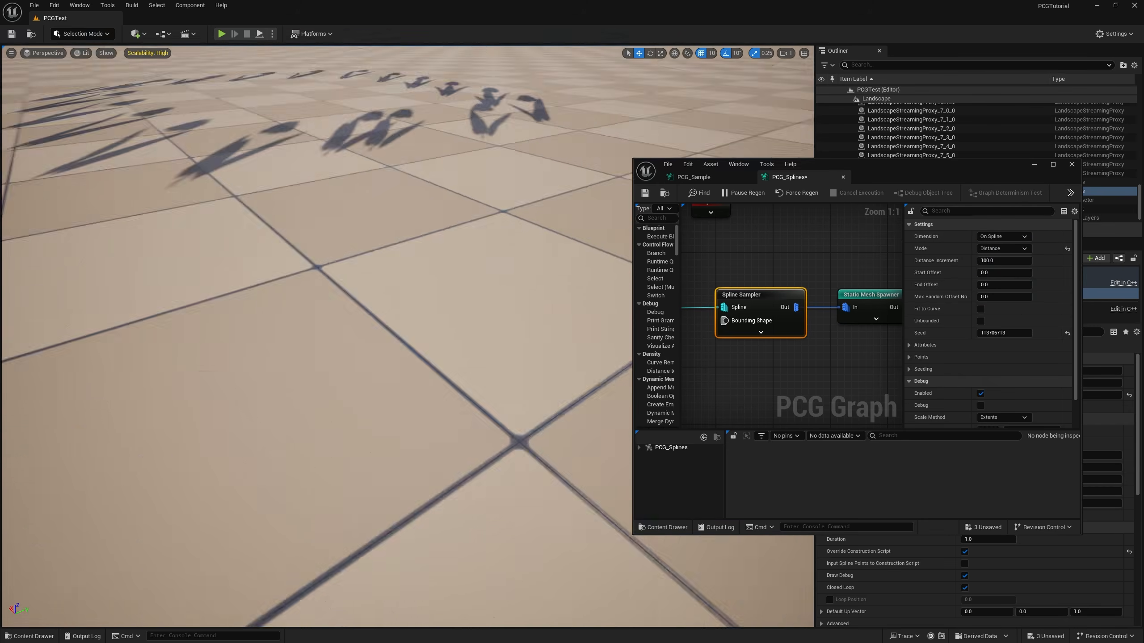
right_click_drag(405, 315, 342, 263)
scroll(360, 255, "down", 1)
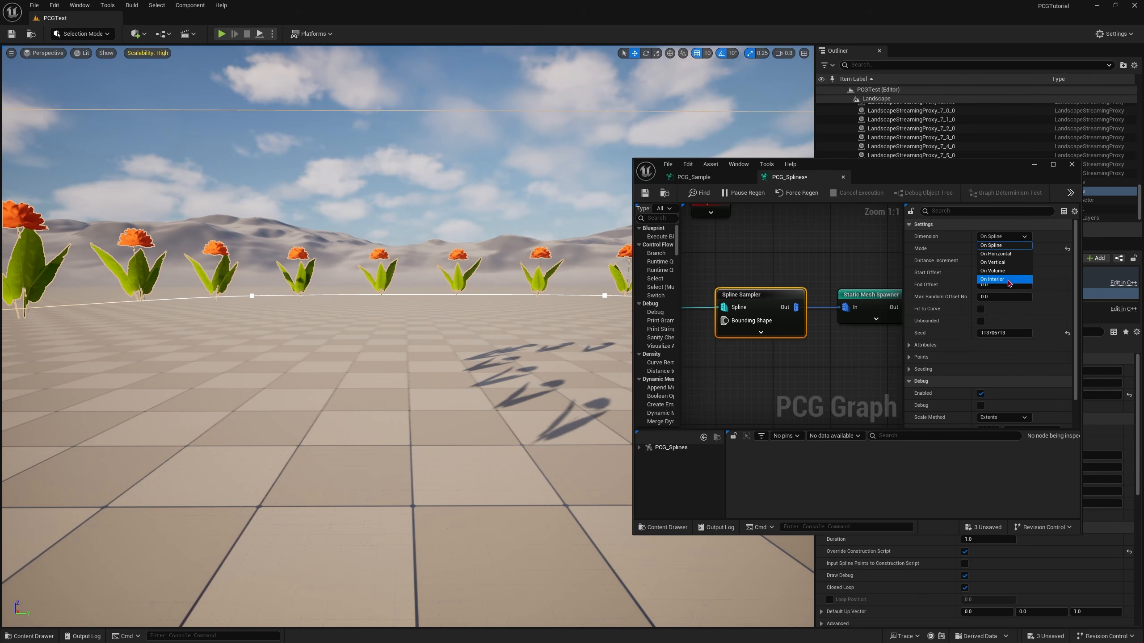
left_click(1004, 279)
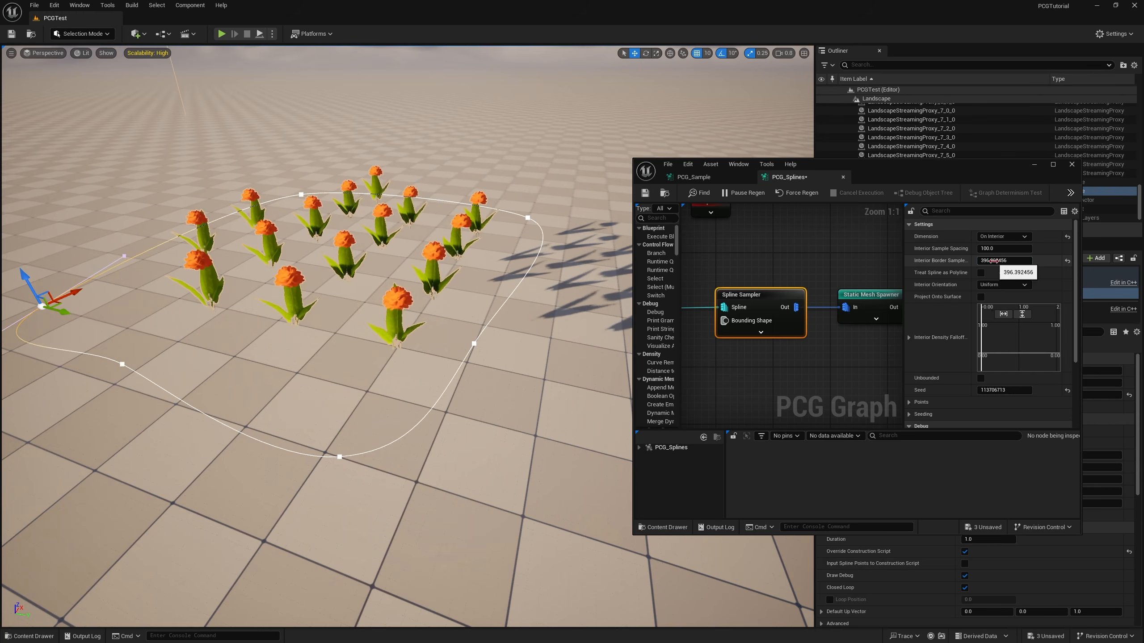
Step: Undo the last border spacing change, then set Interior Sample Spacing to 50 and Interior Border Sample Spacing to about 209.6 on the Spline Sampler
key("ctrl+z")
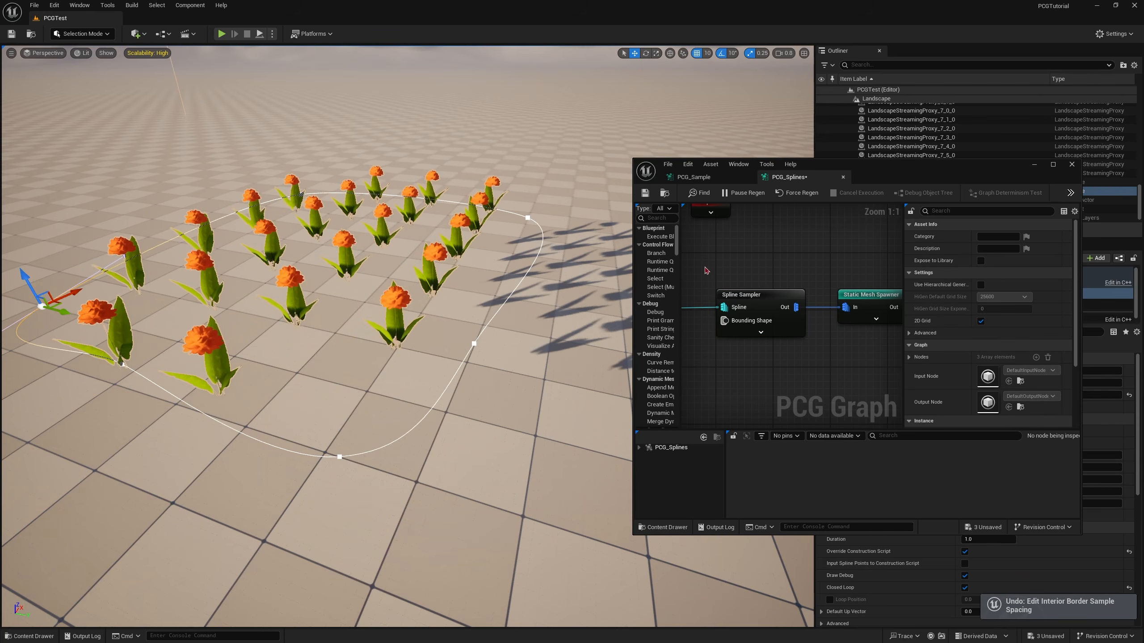
left_click(774, 300)
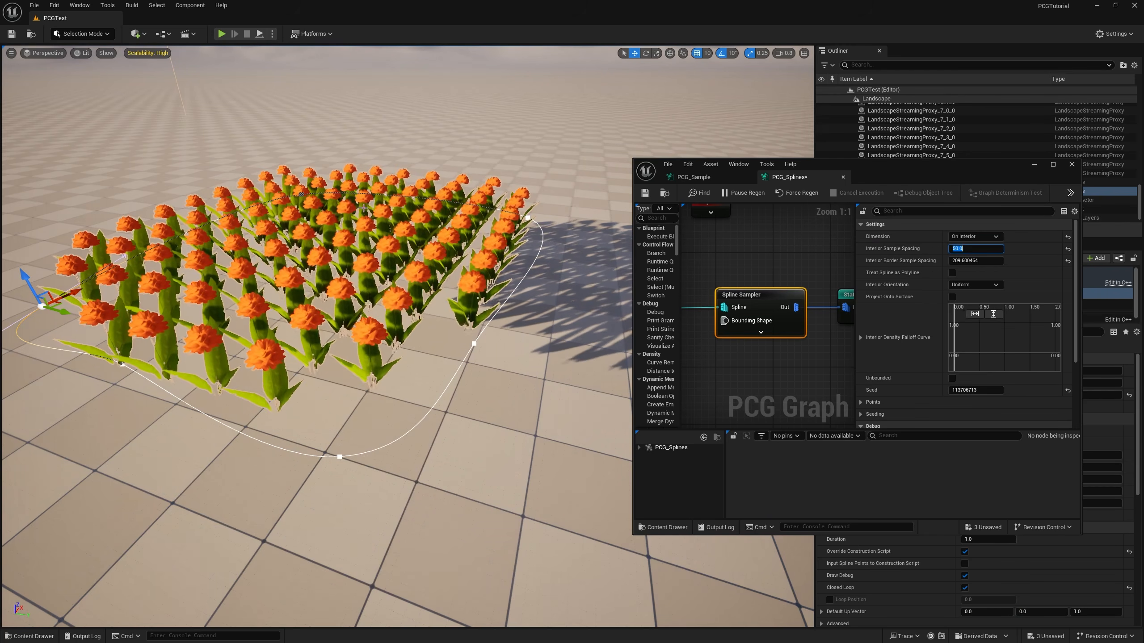
Step: Examine the density and coverage of the flowers inside the closed spline from several viewpoints
key("w")
right_click_drag(363, 208, 363, 171)
key("s")
key("s")
key("w")
key("s")
key("w")
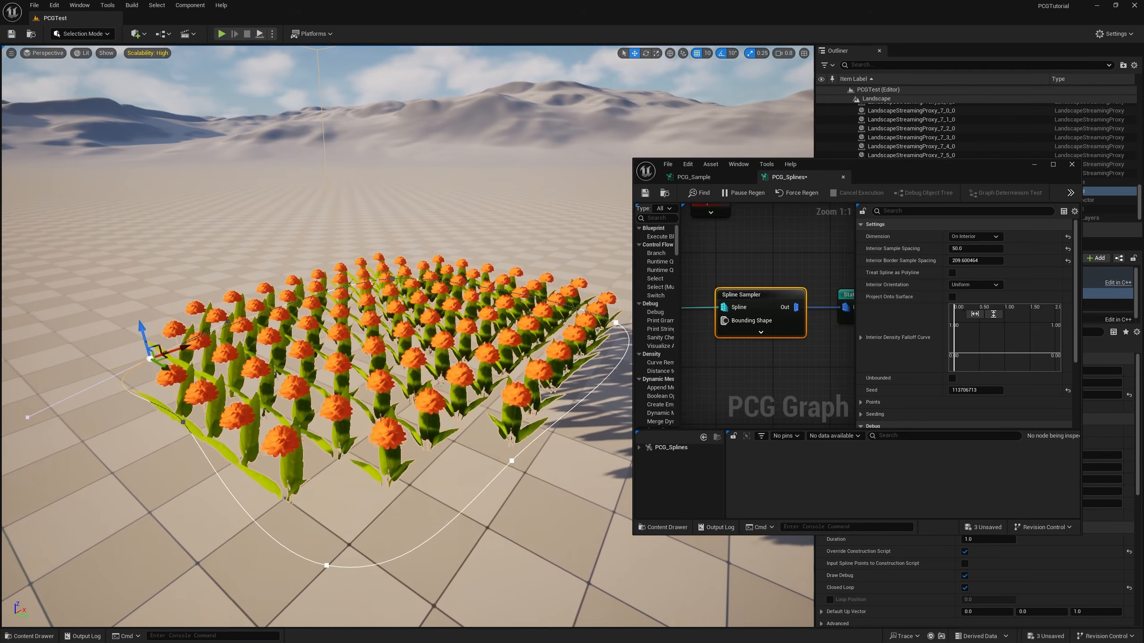
right_click_drag(373, 250, 373, 250)
key("w")
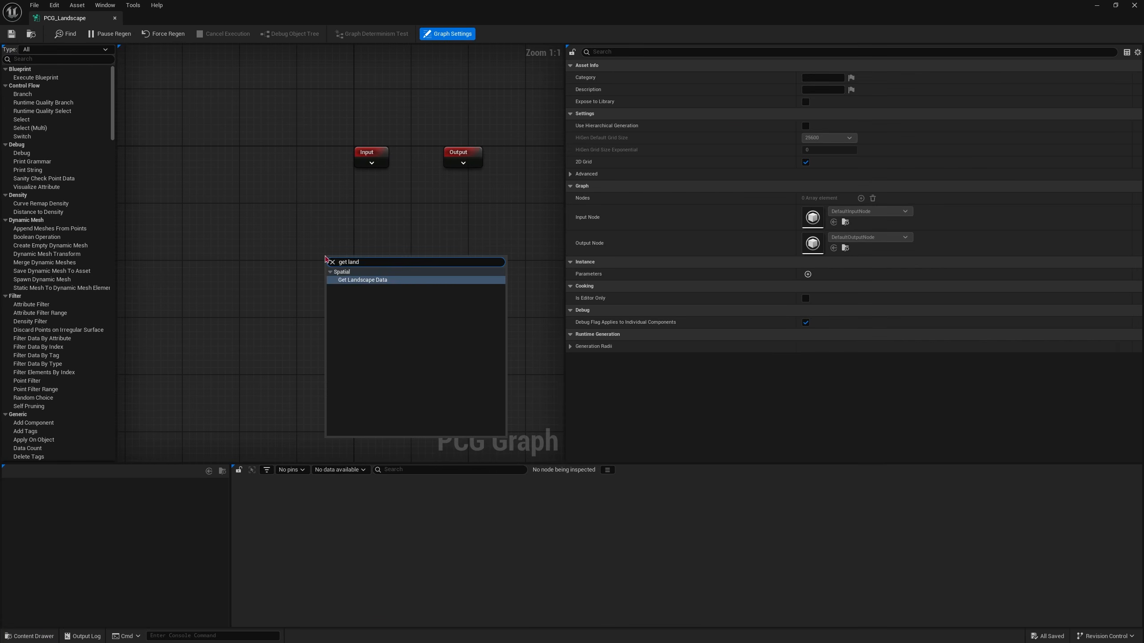
Step: Add a Get Landscape Data node to the PCG_Landscape graph and open the plants mesh folder for the Static Mesh Spawner
left_click(418, 273)
key("Return")
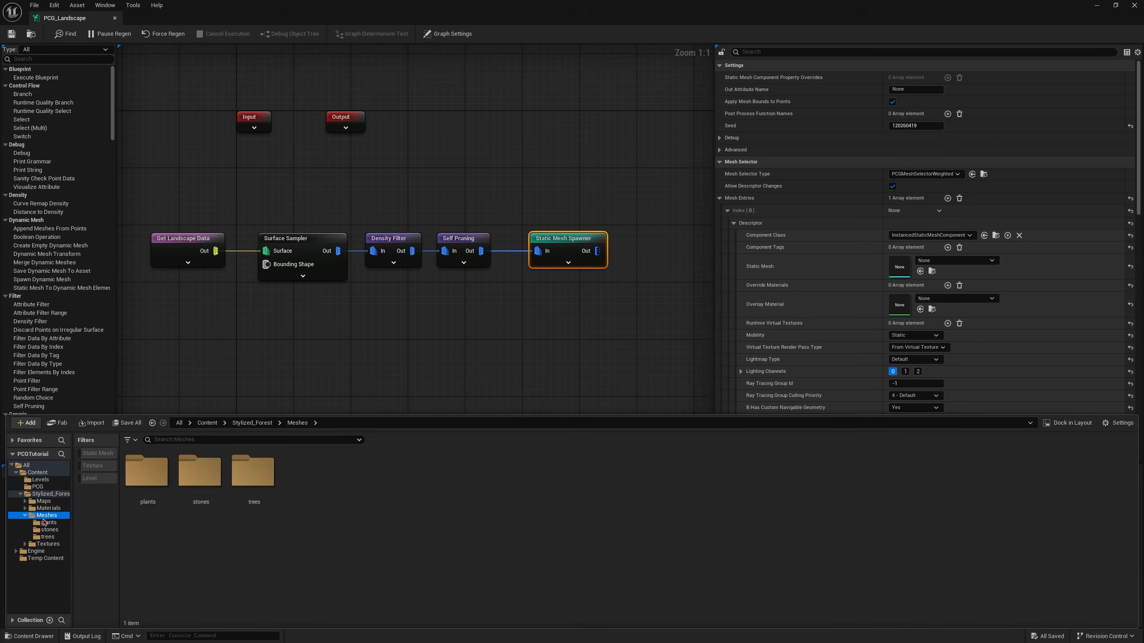
left_click(47, 522)
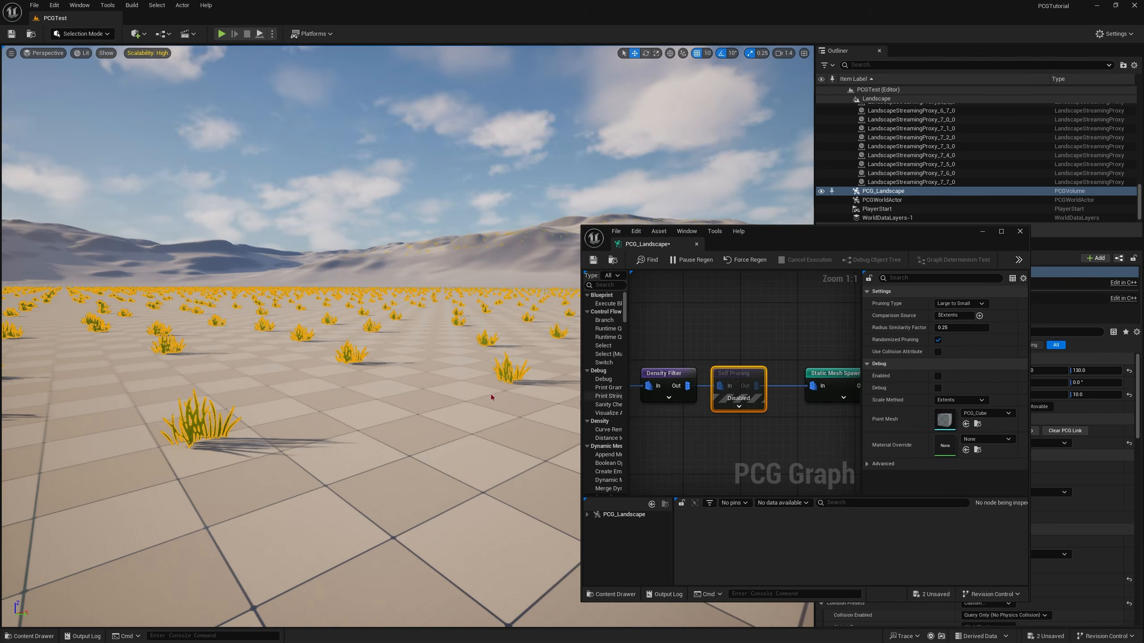
Step: Insert a Transform Points node between the Surface Sampler and Density Filter, and randomize the grass rotation and scale with Scale Max 3.0
left_click(491, 397)
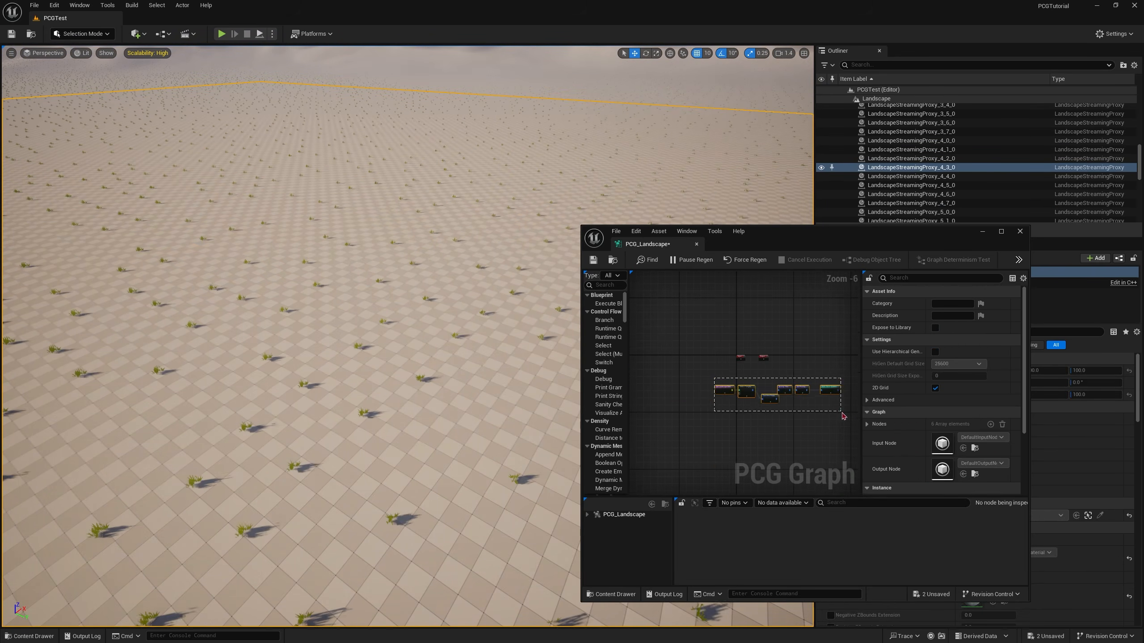
left_click(826, 372)
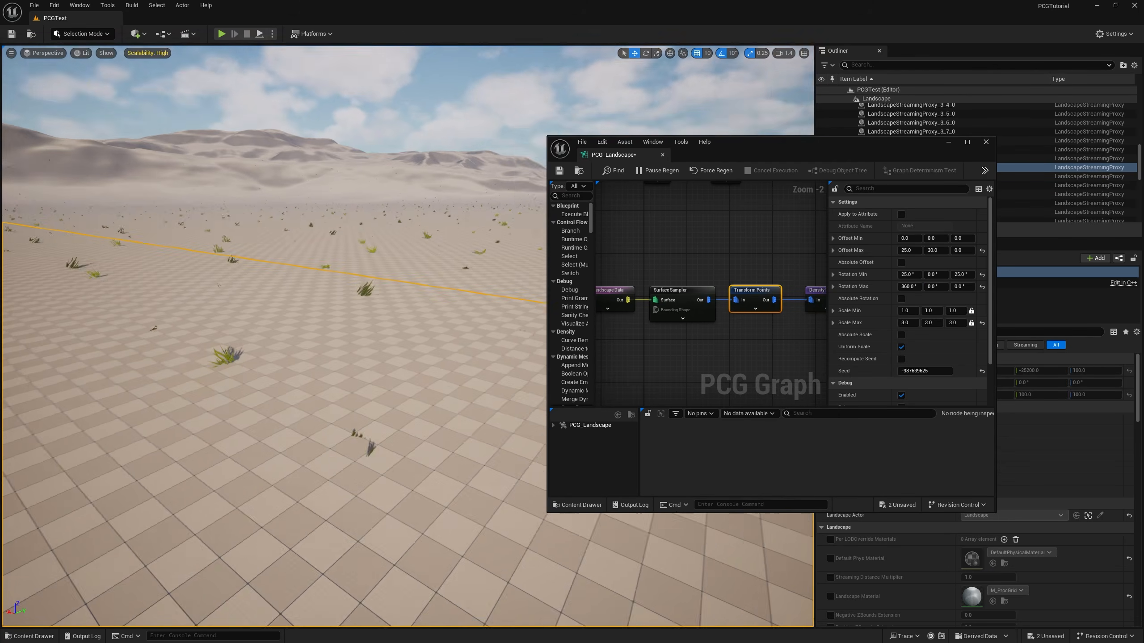
left_click(962, 286)
type("3")
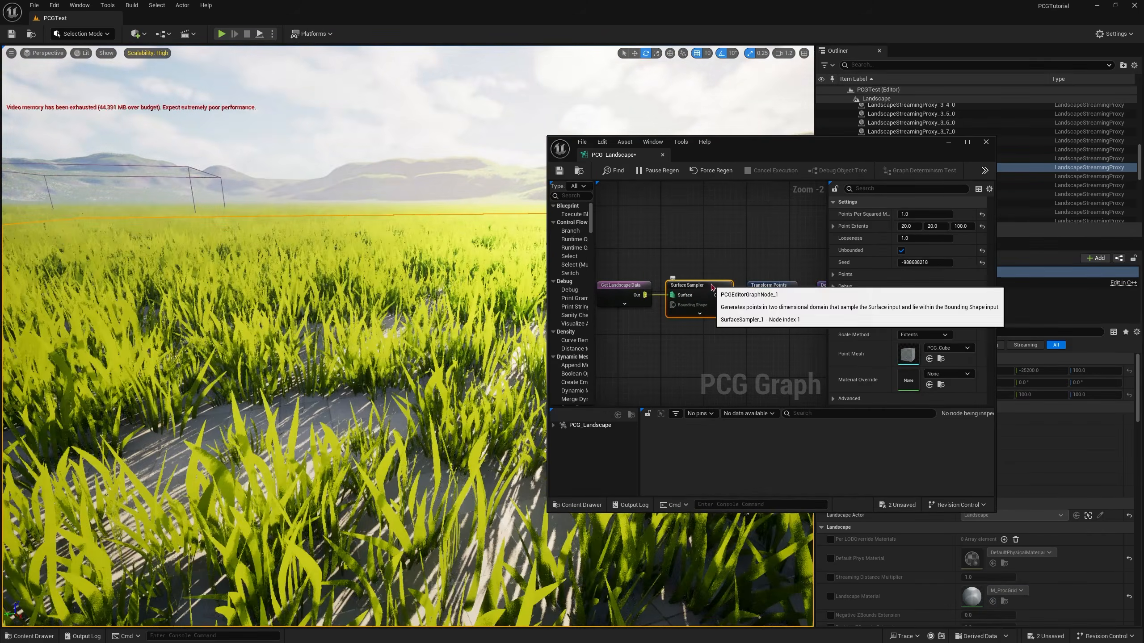
left_click_drag(825, 151, 986, 176)
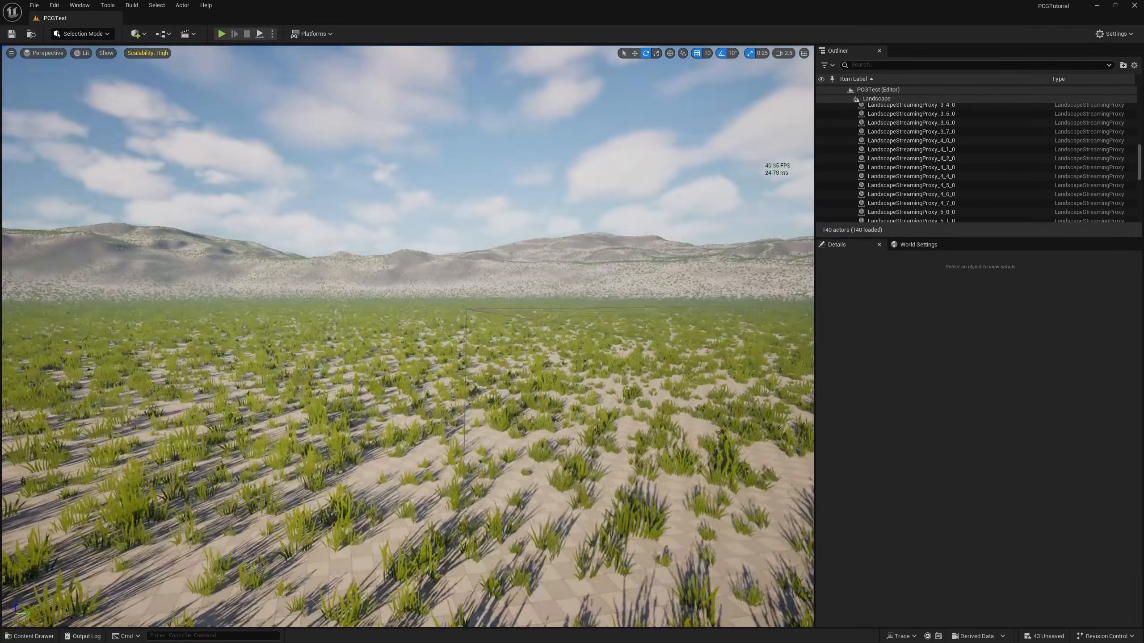
Step: Open the PCG_Landscape graph and disable the shadow casting options for SM_grass_01 in the Static Mesh Spawner's descriptor
double_click(881, 229)
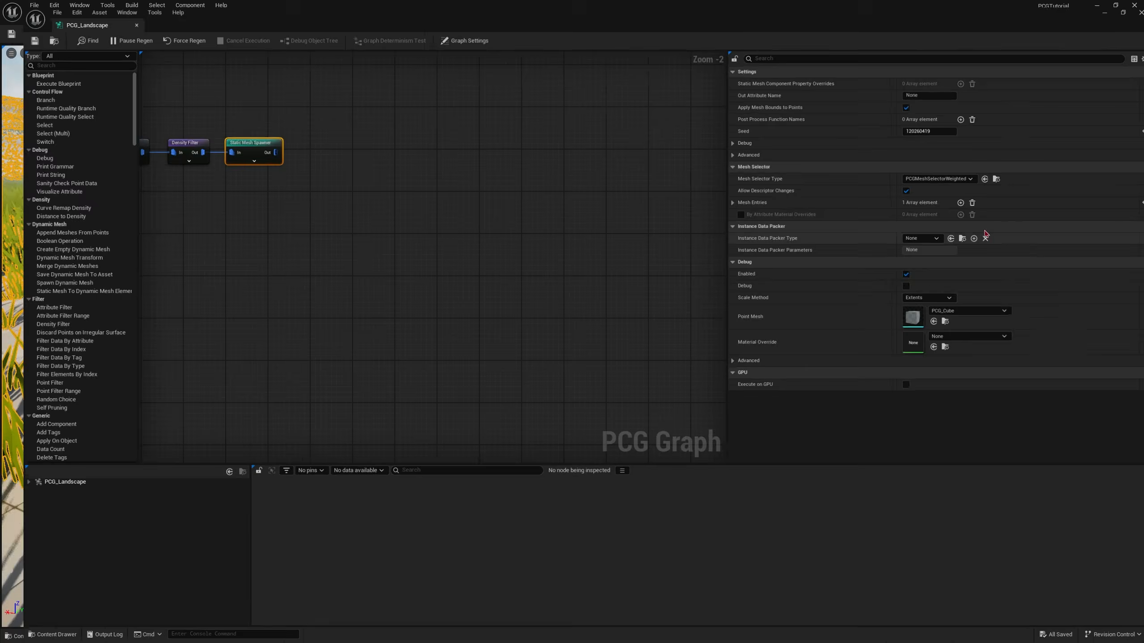
left_click(734, 222)
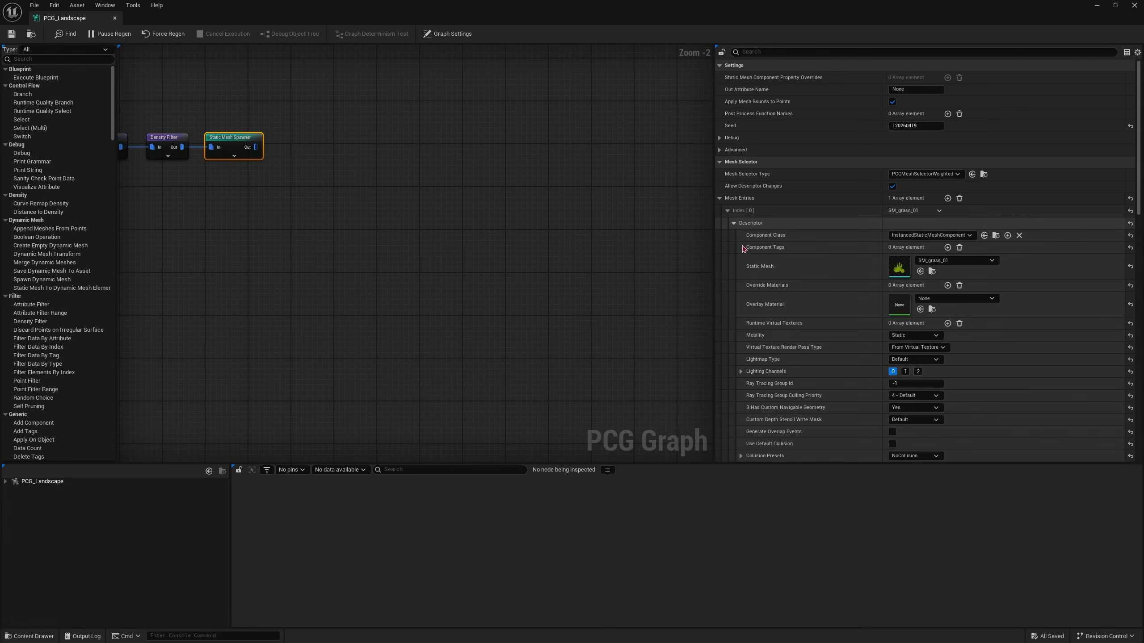
scroll(860, 324, "down", 5)
left_click(892, 407)
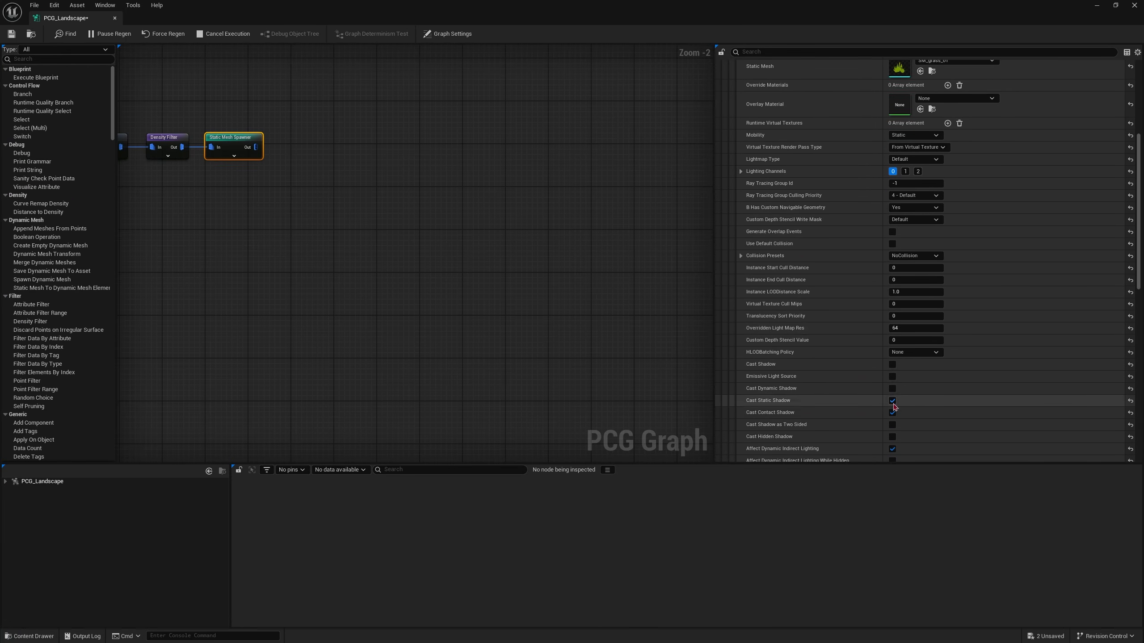
scroll(862, 404, "down", 6)
scroll(811, 396, "up", 3)
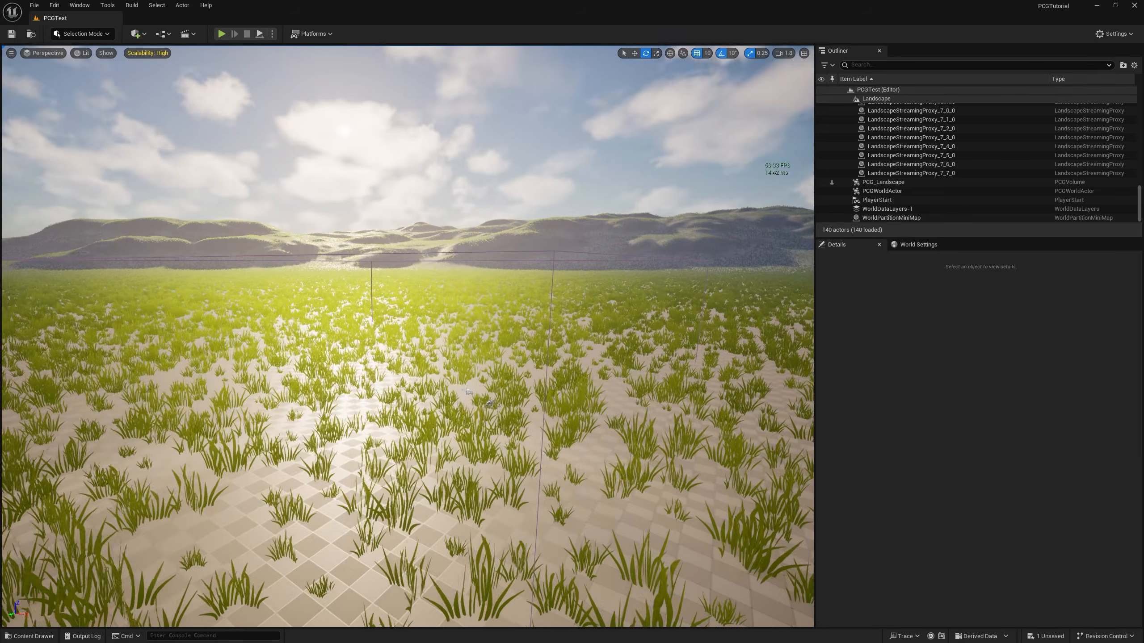
Step: Assign SM_shrub_02 to the second branch's Static Mesh Spawner and adjust that branch's Surface Sampler point density
key("ctrl+space")
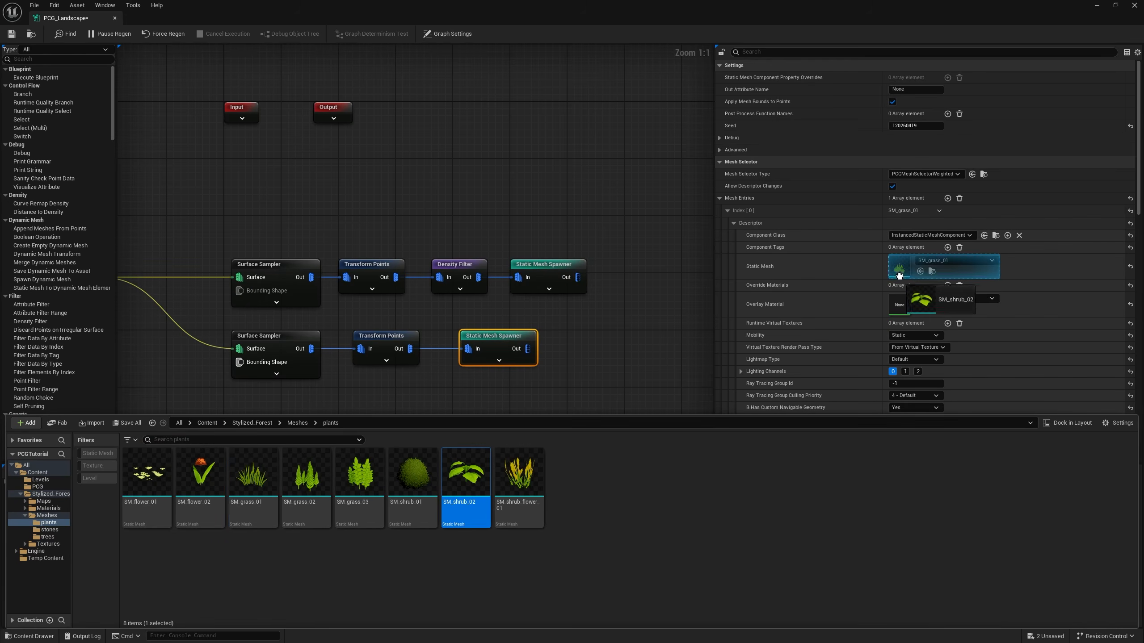
left_click_drag(899, 275, 901, 270)
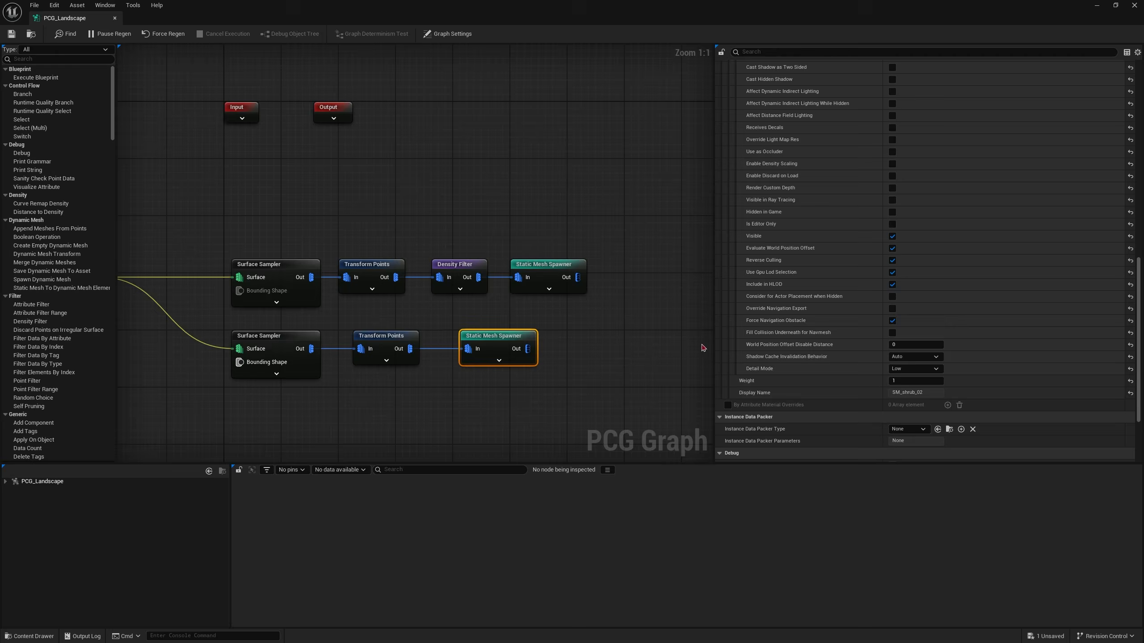
left_click(917, 186)
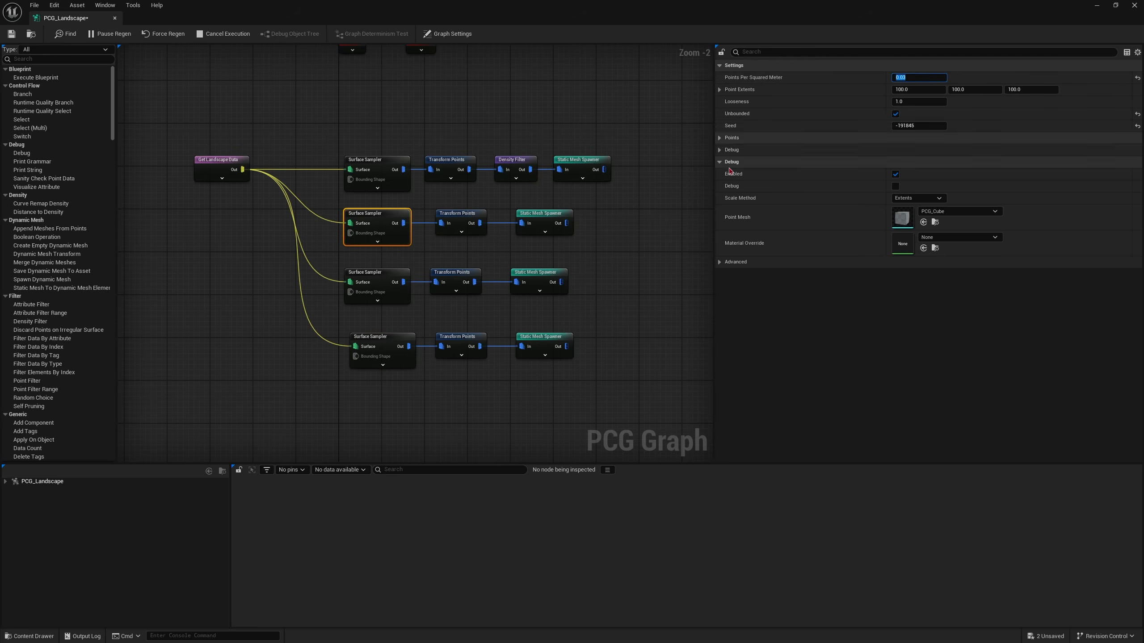
left_click(916, 90)
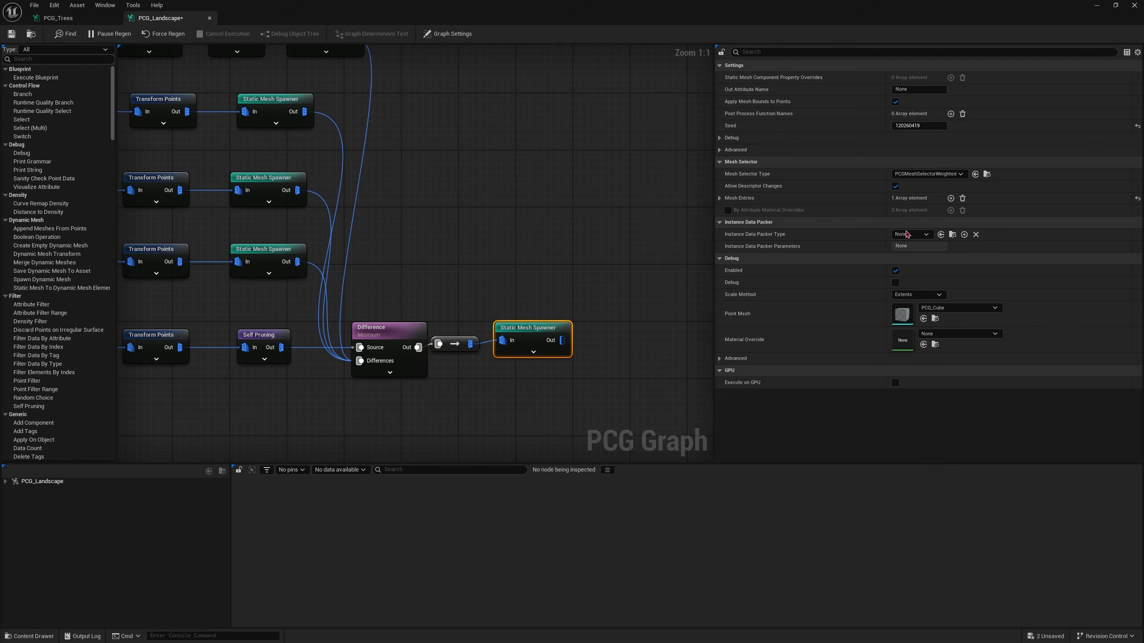
Step: Assign SM_stone_01 as the static mesh of the Static Mesh Spawner that follows the Difference node
left_click(719, 198)
key("ctrl+space")
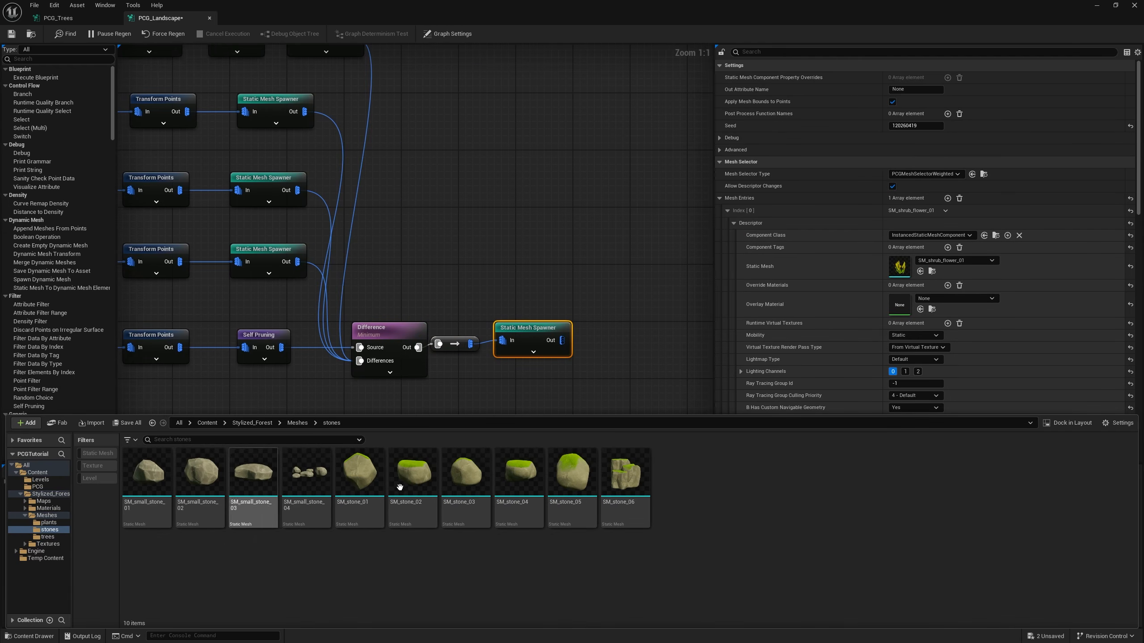
left_click_drag(352, 475, 946, 261)
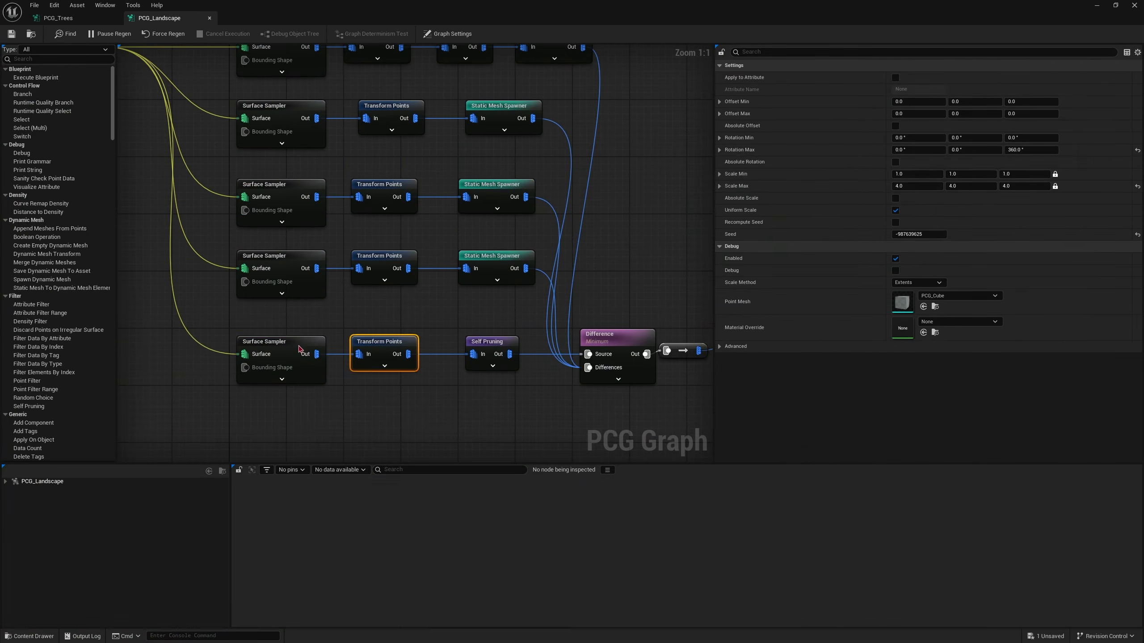
Step: Add a Bounds Modifier before Self Pruning in the stone branch and build a similar branch whose Difference node subtracts the stone result
left_click(921, 89)
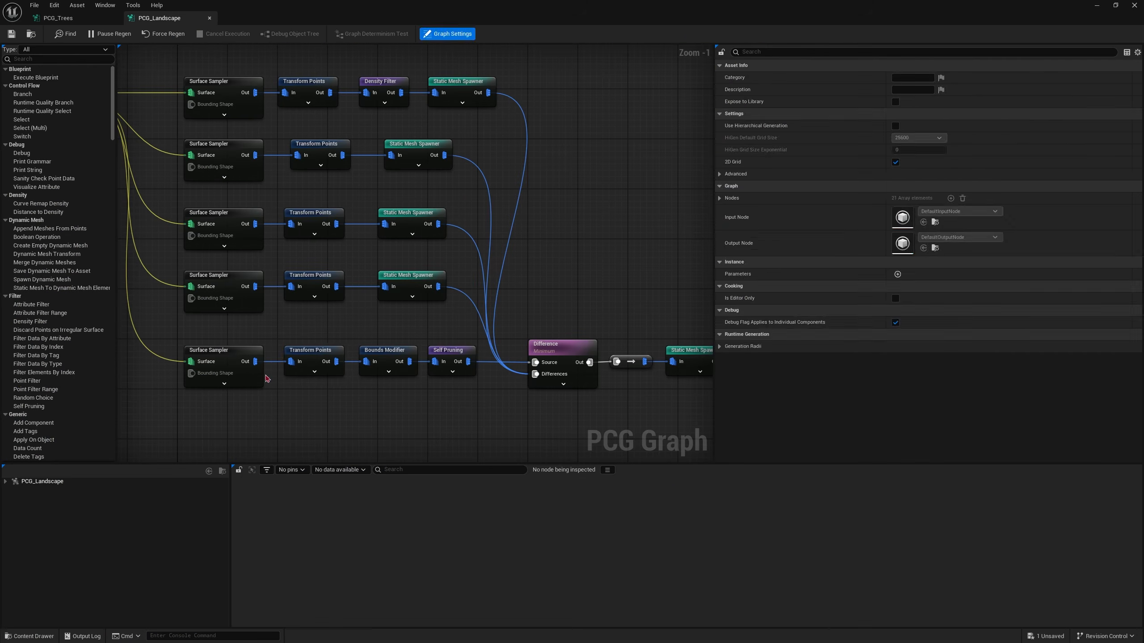
left_click(973, 150)
type("3")
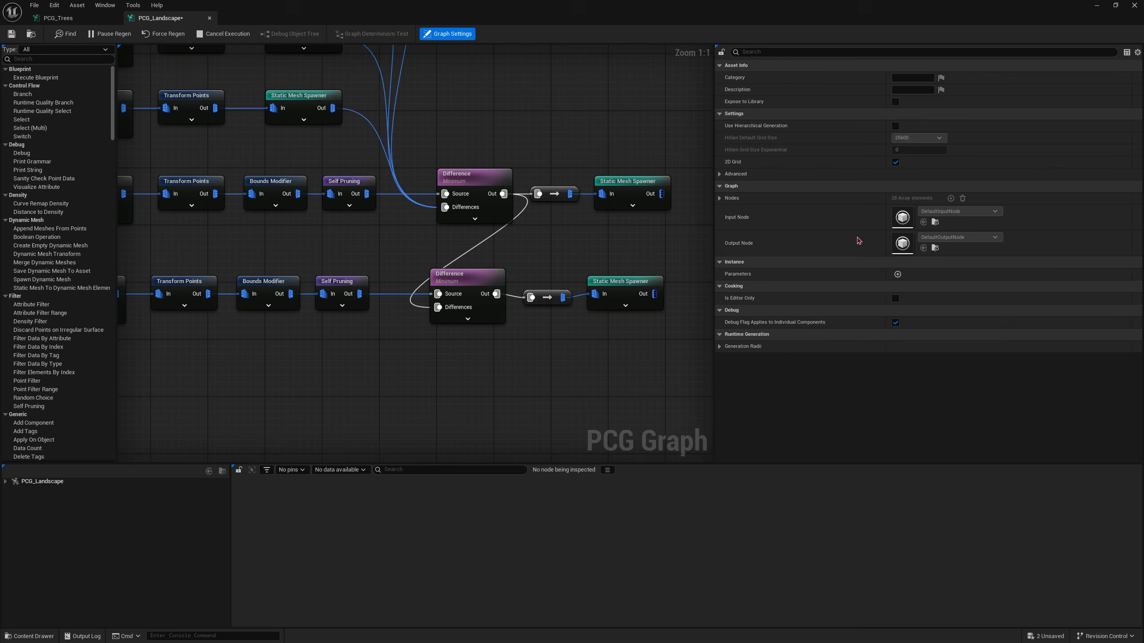
Step: Assign SM_log_01 to the last branch's Static Mesh Spawner and make its Difference node subtract the stone branch's Self Pruning points
left_click(621, 281)
key("ctrl+space")
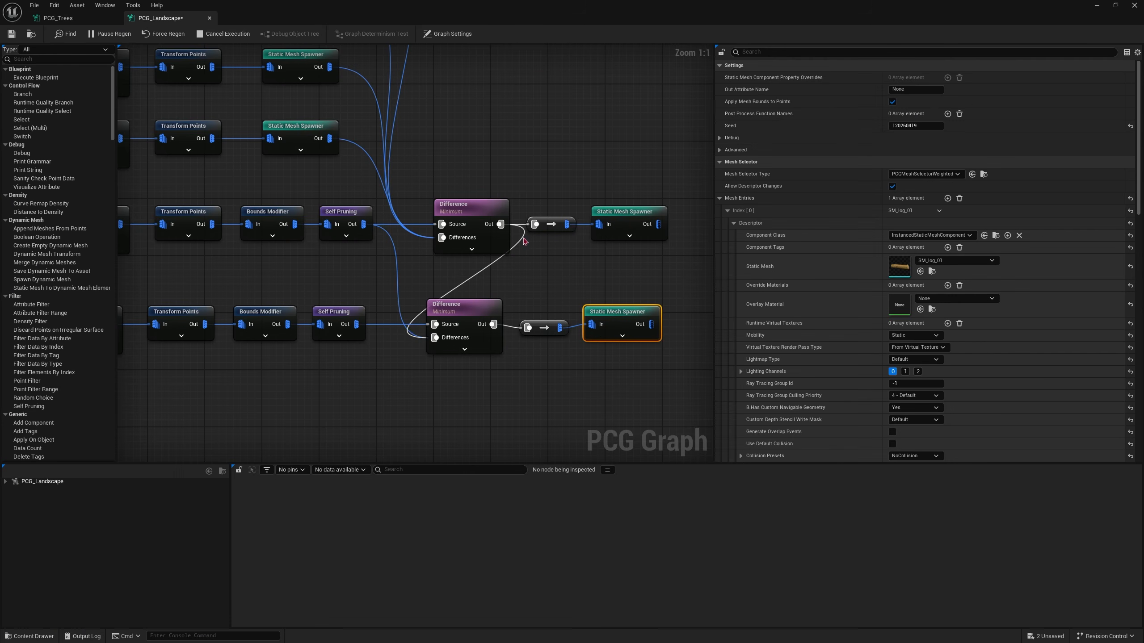
left_click(524, 242)
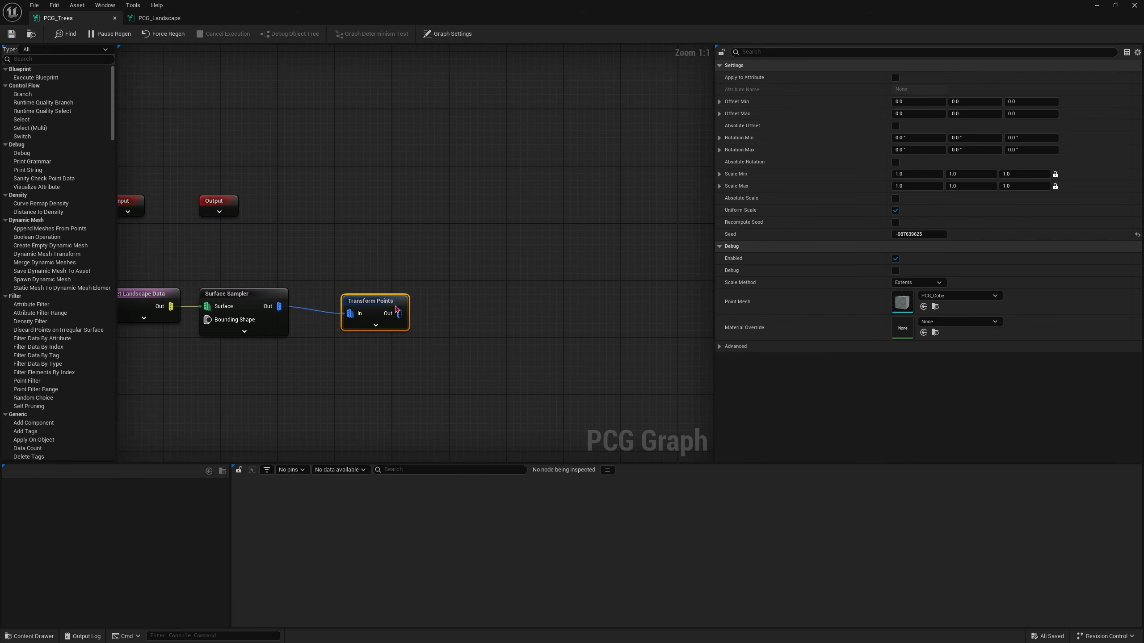
Step: Add Transform Points after the Surface Sampler in the PCG_Trees graph and place PCG_Trees in the level as a volume scaled 25 × 25 × 10
left_click(492, 349)
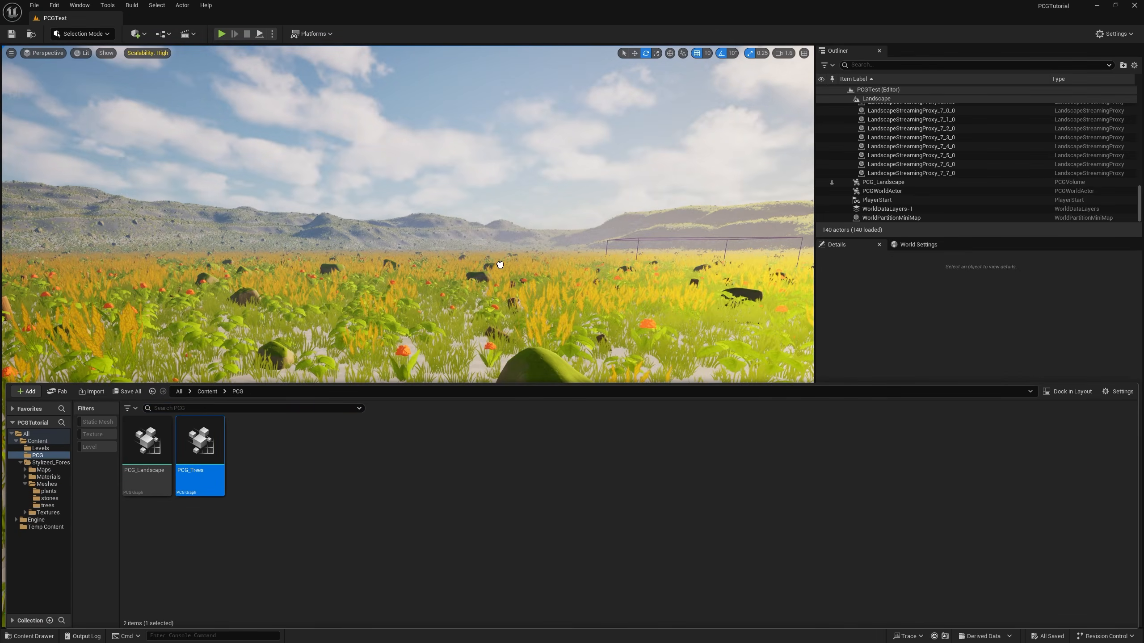
left_click_drag(500, 264, 501, 265)
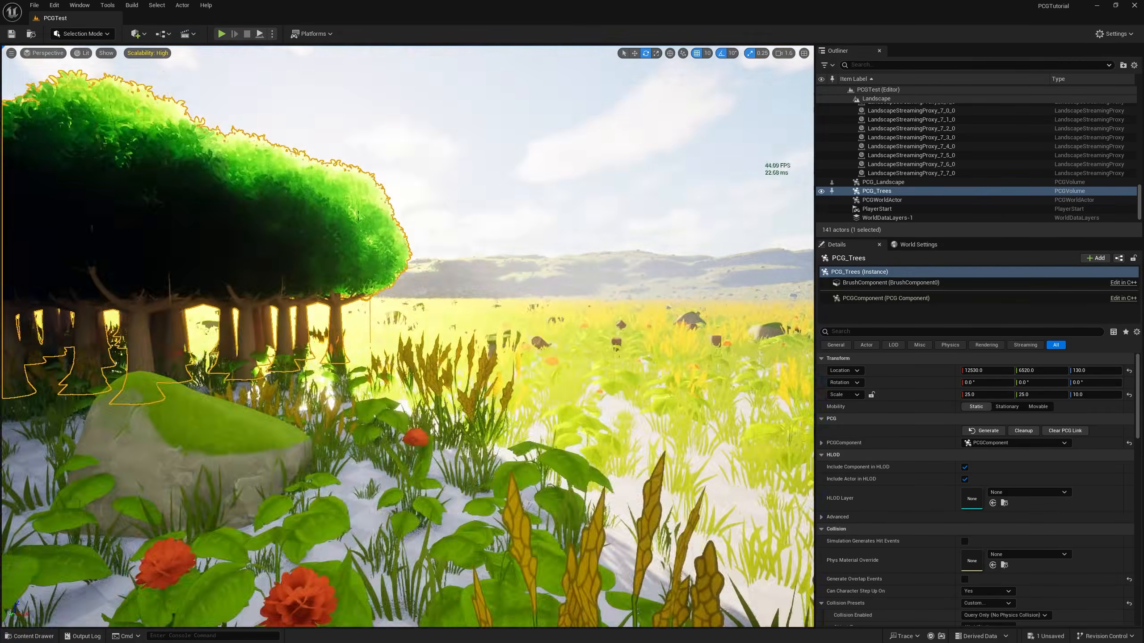
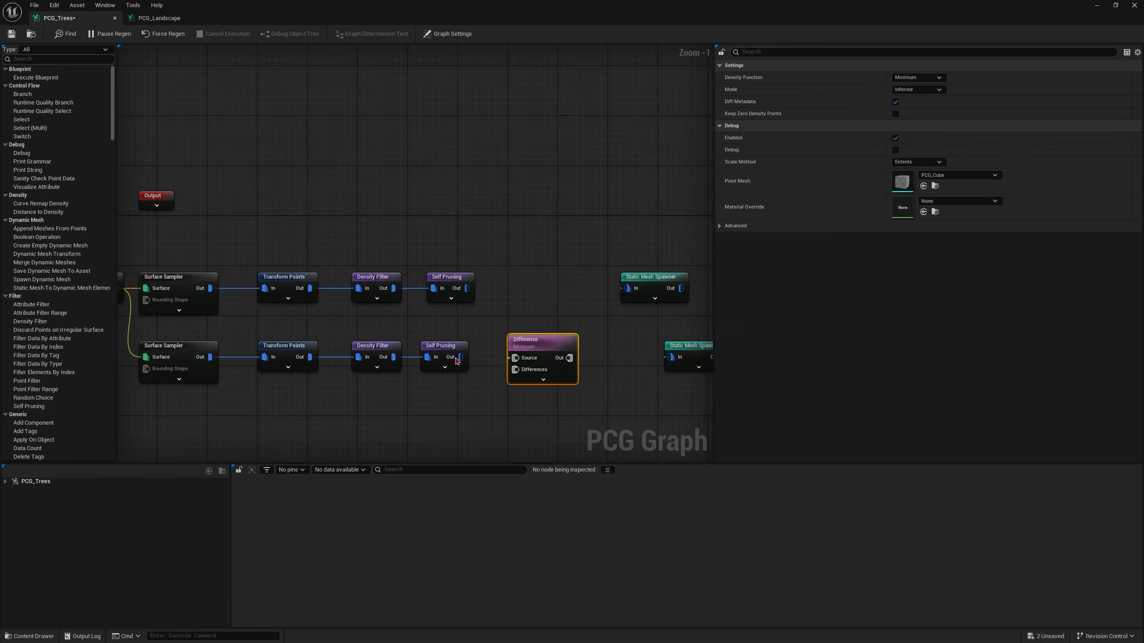
Step: Subtract the first tree branch's Self Pruning points from the second branch with a Difference node and set its Density Function to Binary
double_click(618, 356)
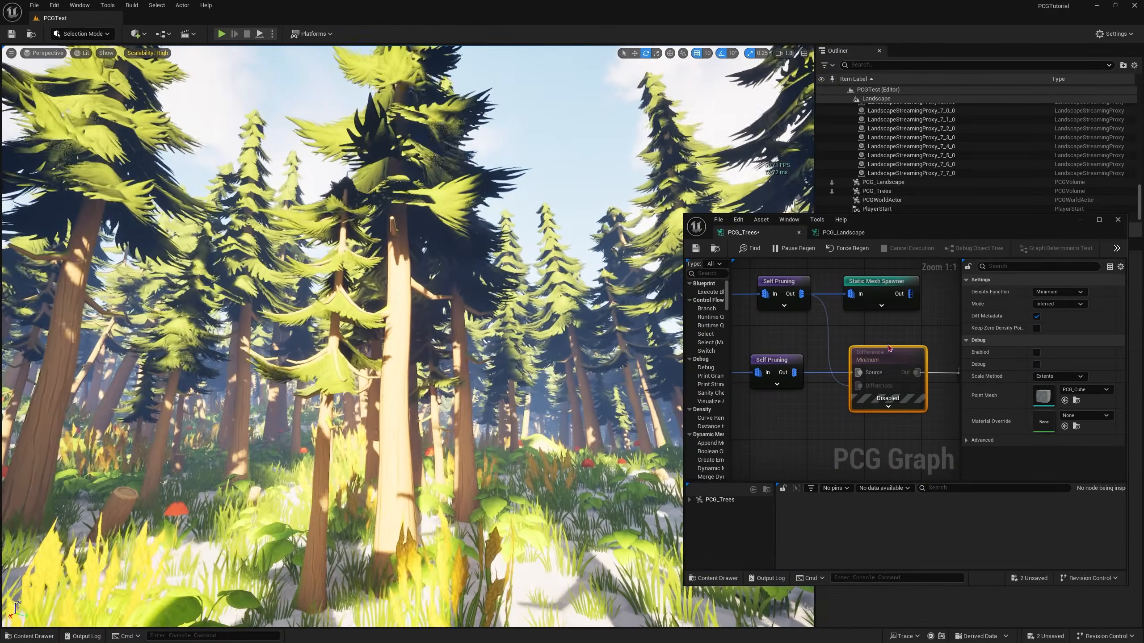
left_click(840, 237)
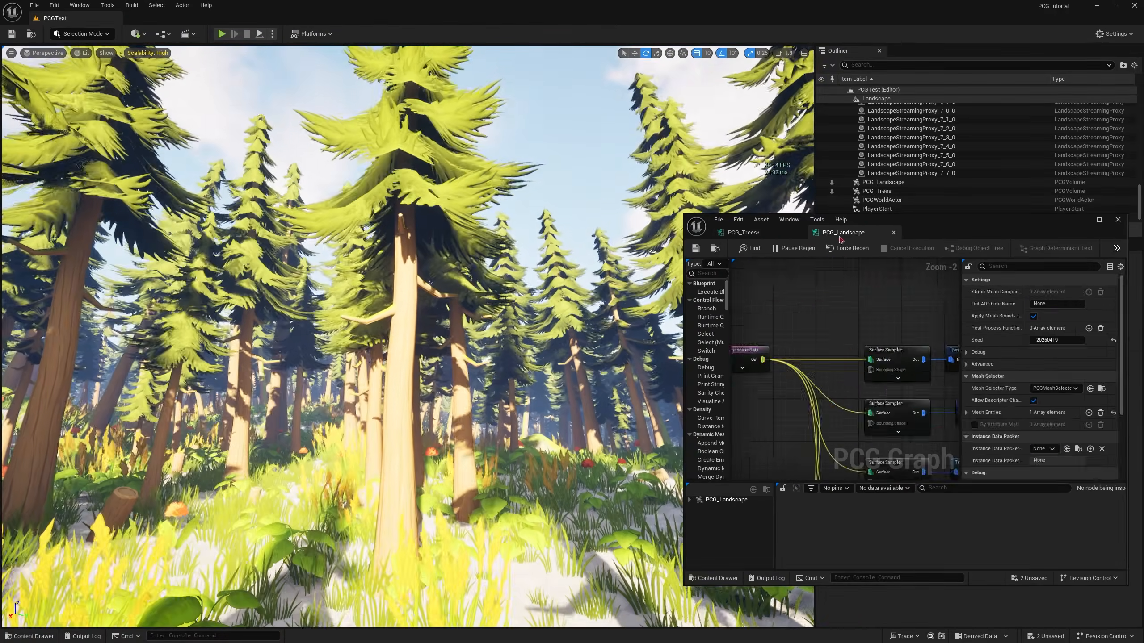
left_click(743, 232)
left_click(893, 361)
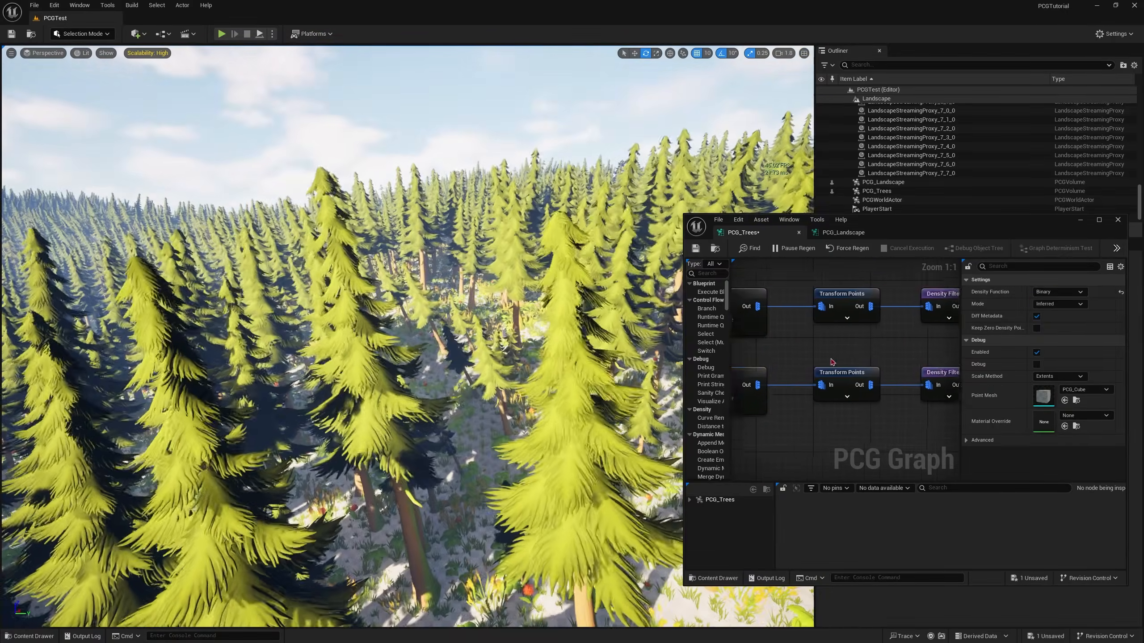
Step: Set the Point Extents of the second tree branch's Surface Sampler to 200 on all three axes
left_click(784, 370)
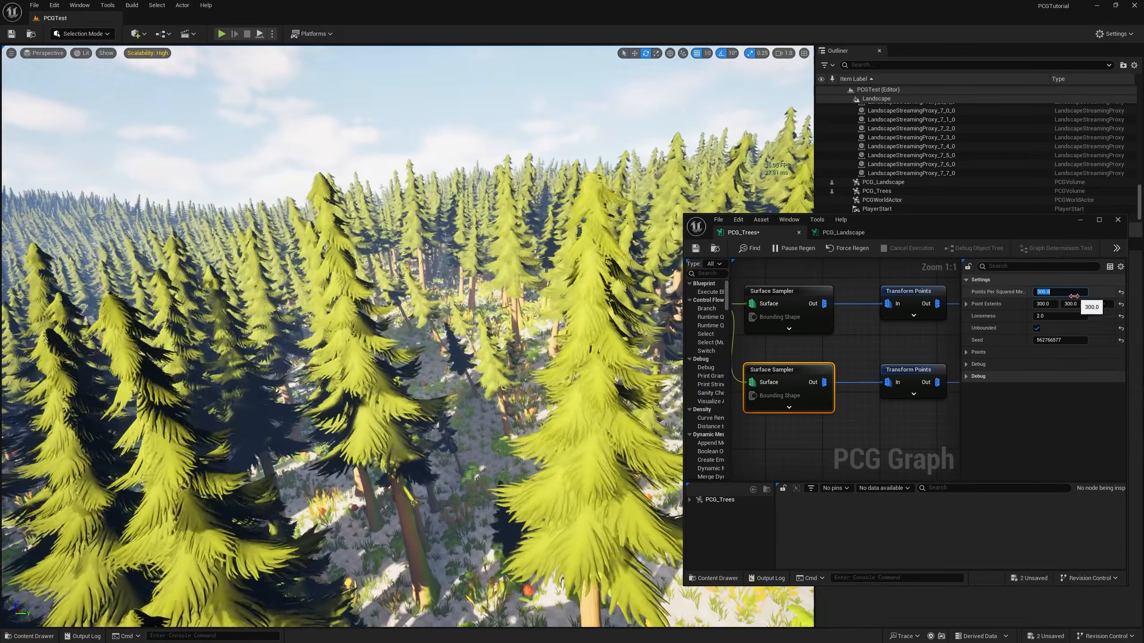
left_click(1052, 304)
type("200")
key("Tab")
type("200")
key("Return")
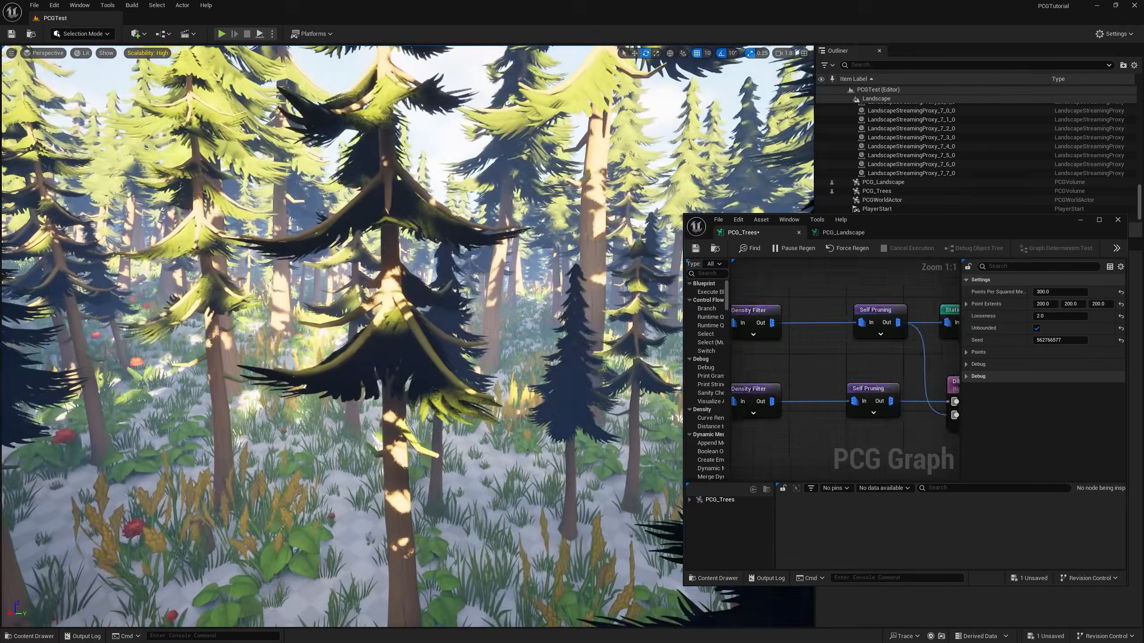
Step: Set Scale Max to 3 in the second branch's Transform Points and give its Surface Sampler density 300 and extents 180, 180, 100
left_click(891, 342)
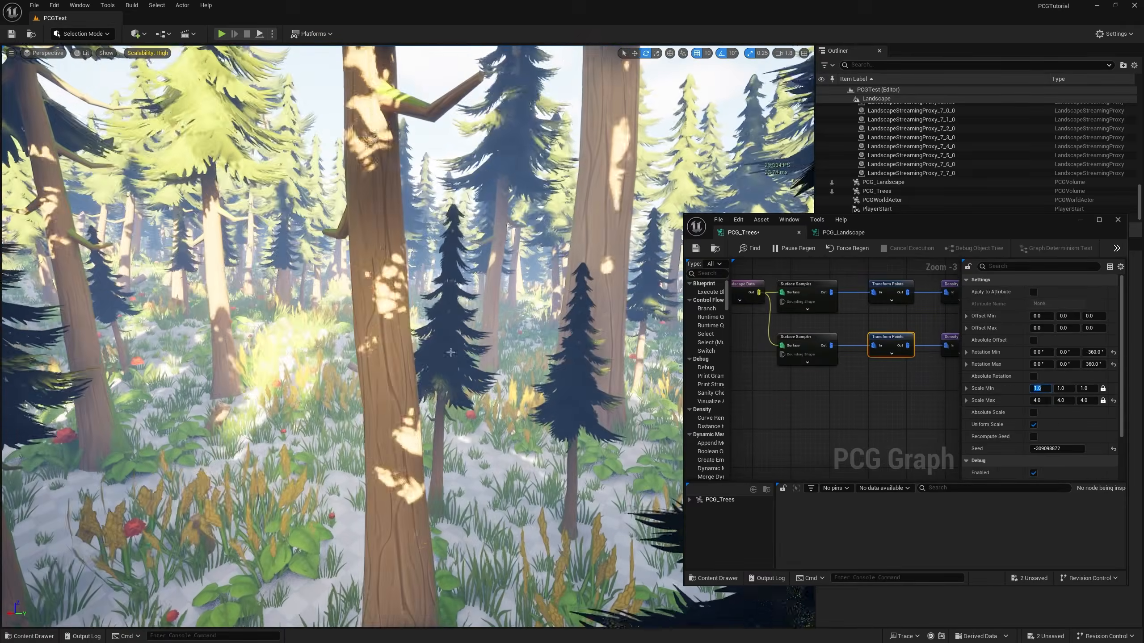
left_click_drag(1041, 403, 1027, 403)
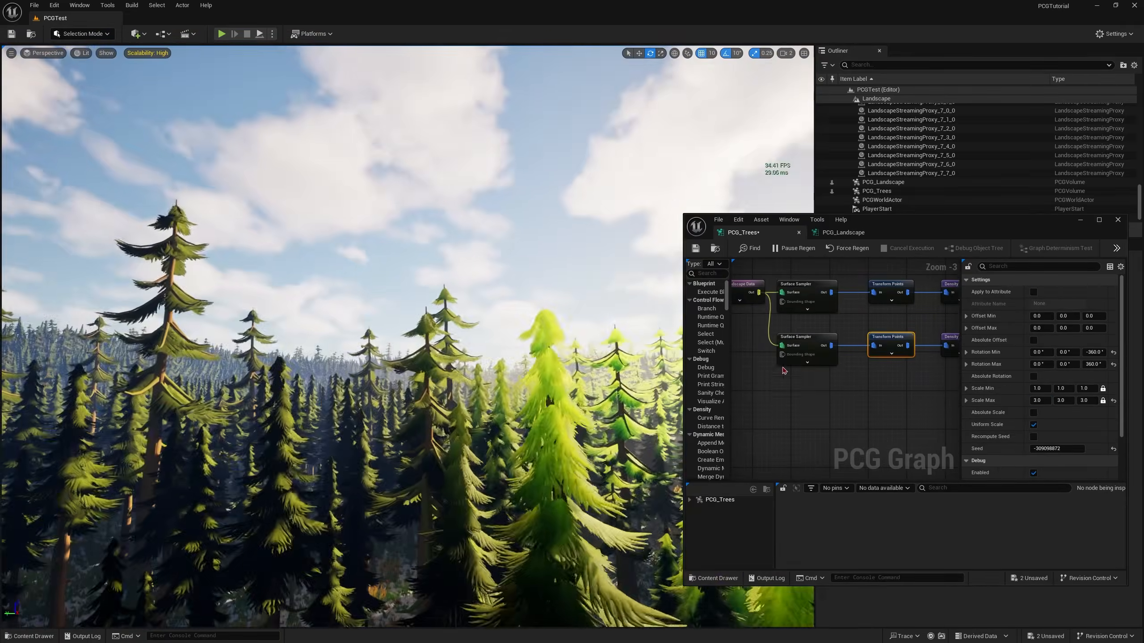
left_click(788, 361)
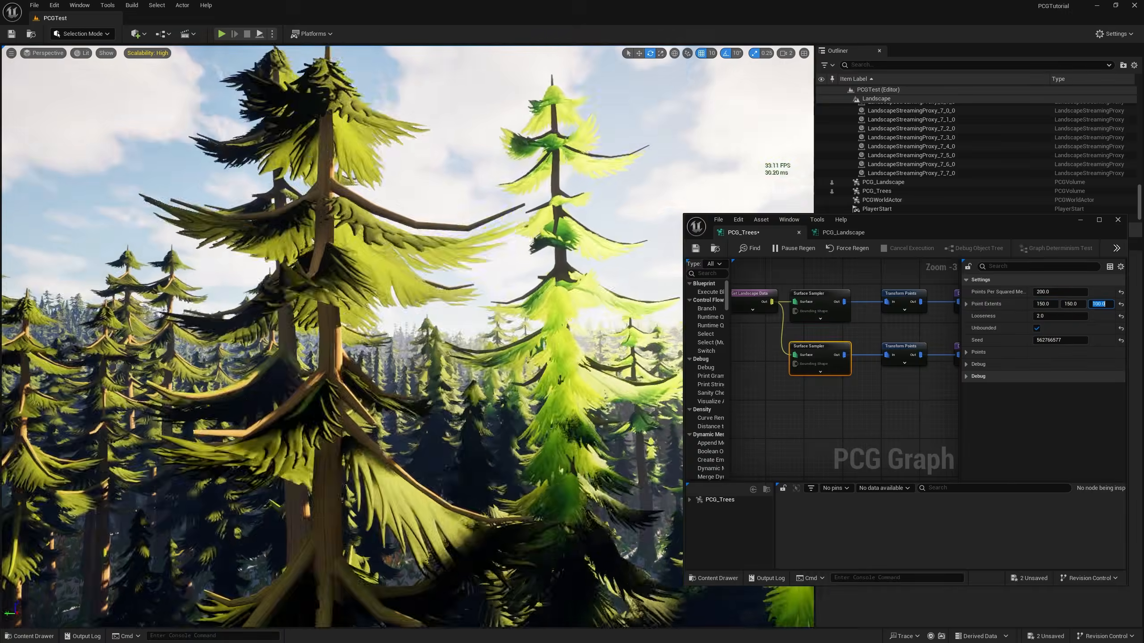
left_click(1064, 292)
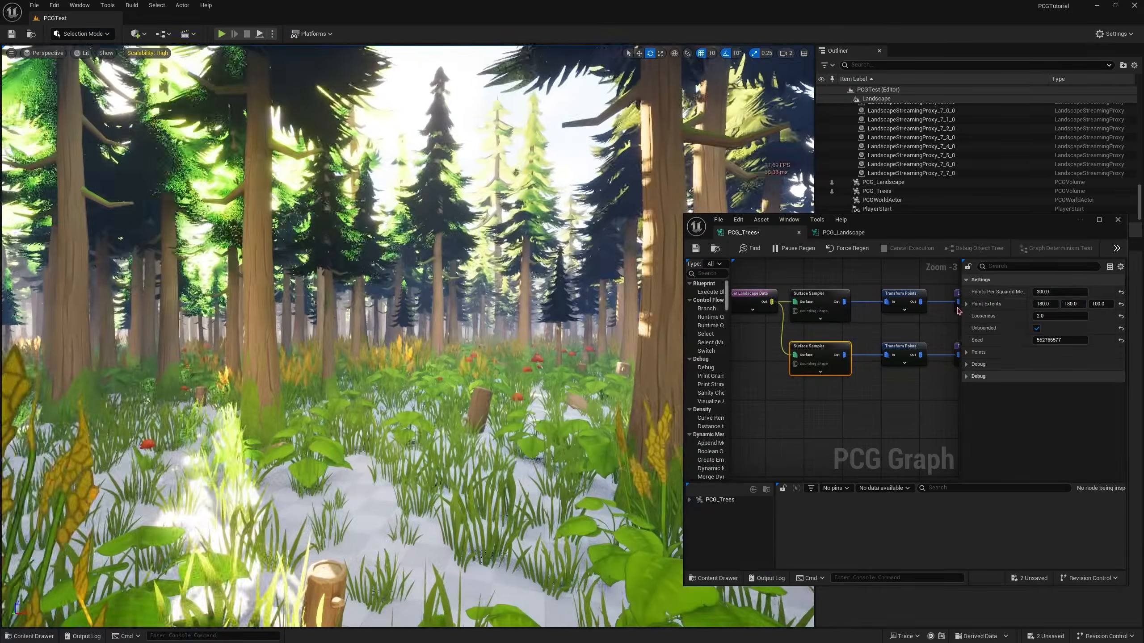
left_click(900, 298)
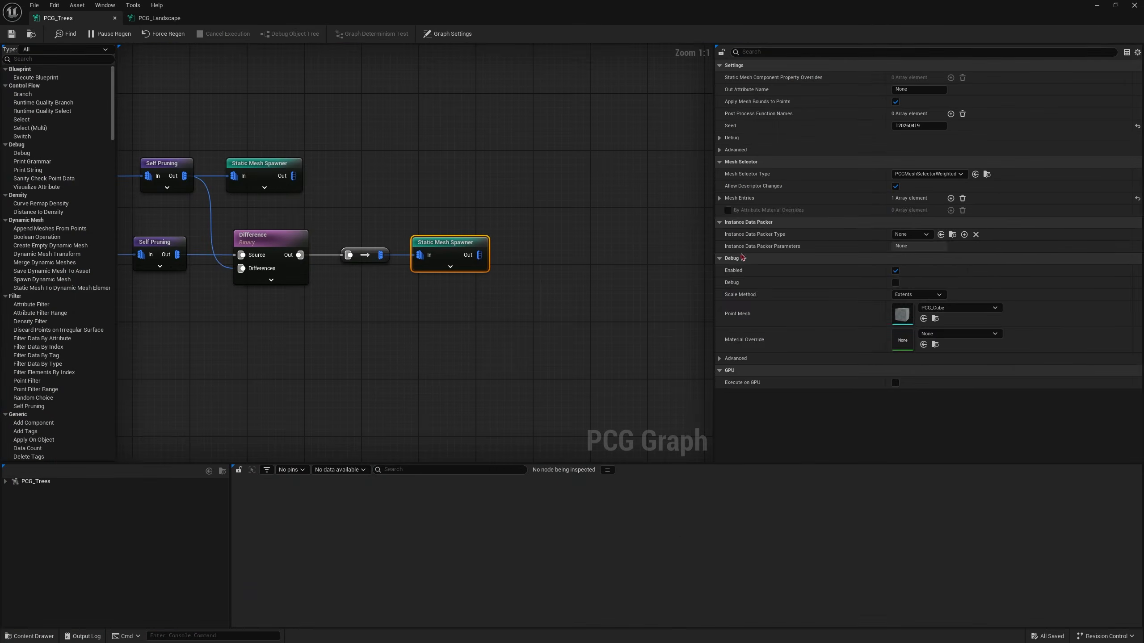
scroll(816, 382, "up", 3)
scroll(793, 383, "down", 3)
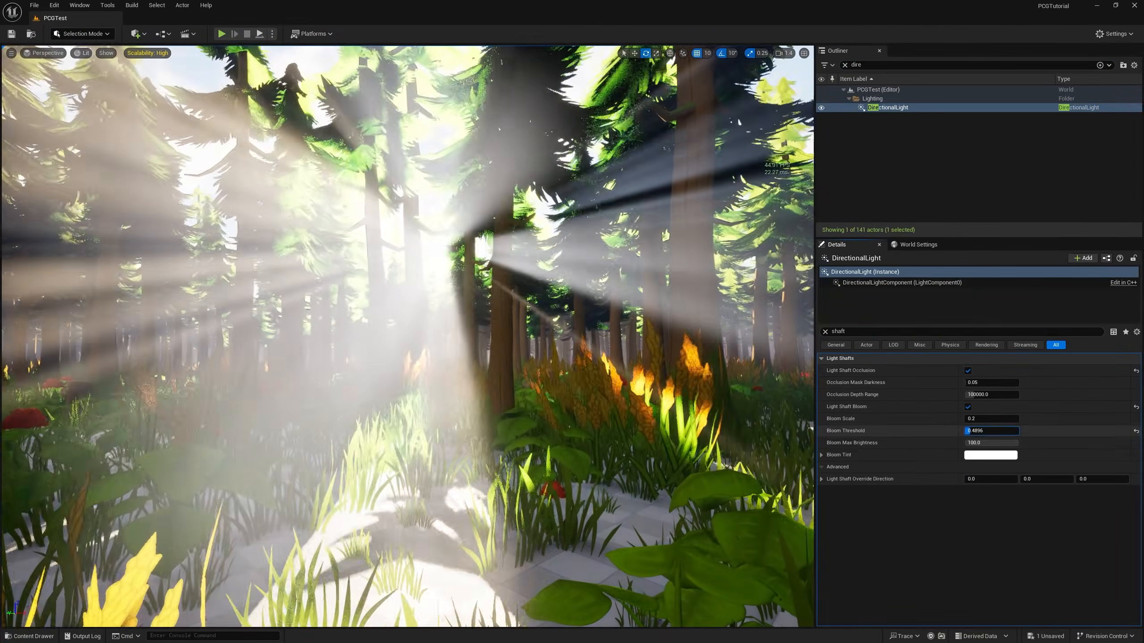
Step: Set the DirectionalLight's light shaft Bloom Max Brightness to 2.5 and its Occlusion Mask Darkness to 0.0
type("2.5")
key("Return")
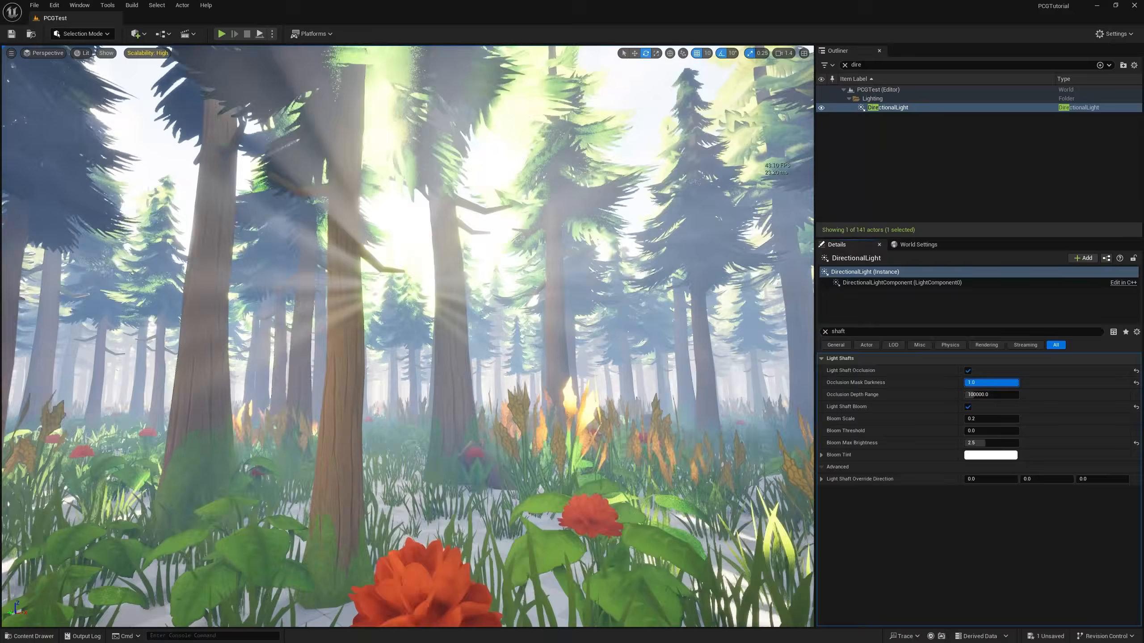
type("0.0")
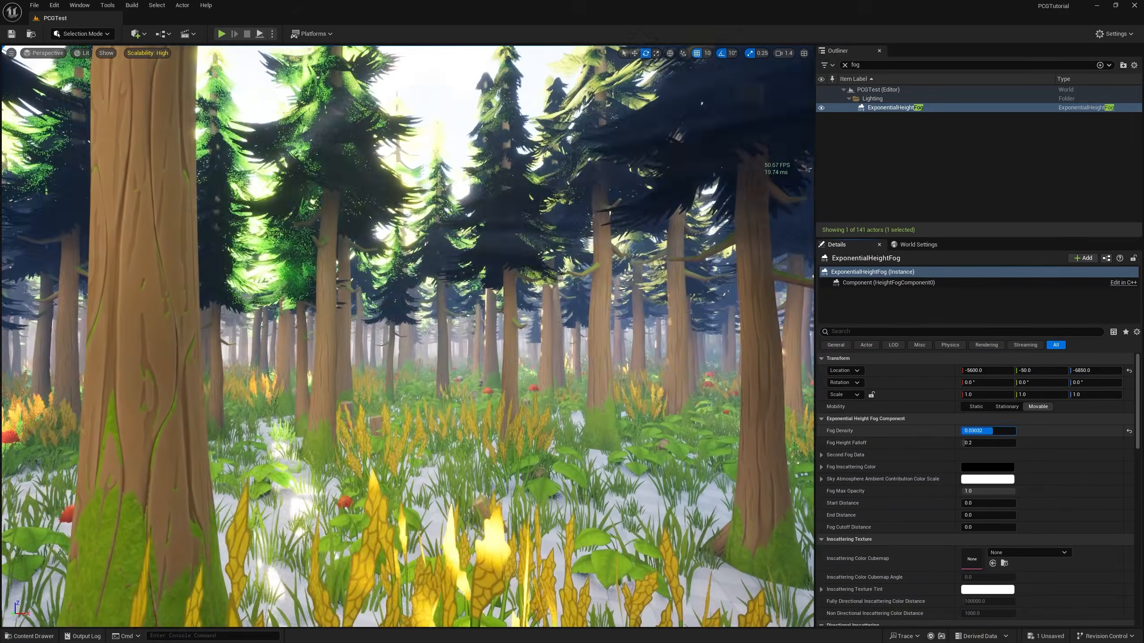
Step: Set the ExponentialHeightFog's Fog Density to about 0.044 and its Second Fog Data to height falloff 0.15 and density about 0.007
left_click_drag(993, 430, 1009, 430)
left_click(821, 455)
left_click_drag(963, 467, 988, 467)
left_click(986, 480)
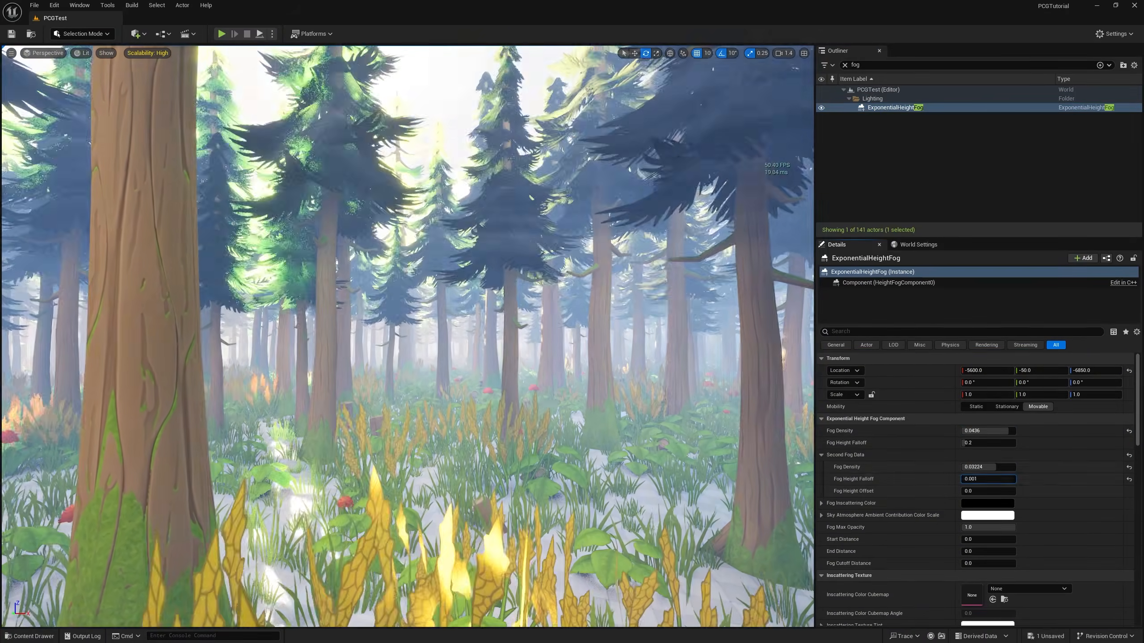
type("0.15")
key("Return")
left_click(991, 468)
type("0")
Step: Set the Fog Inscattering Color to a muted green, about R 0.153, G 0.203, B 0.078, and the Fog Density to about 0.039
left_click(987, 503)
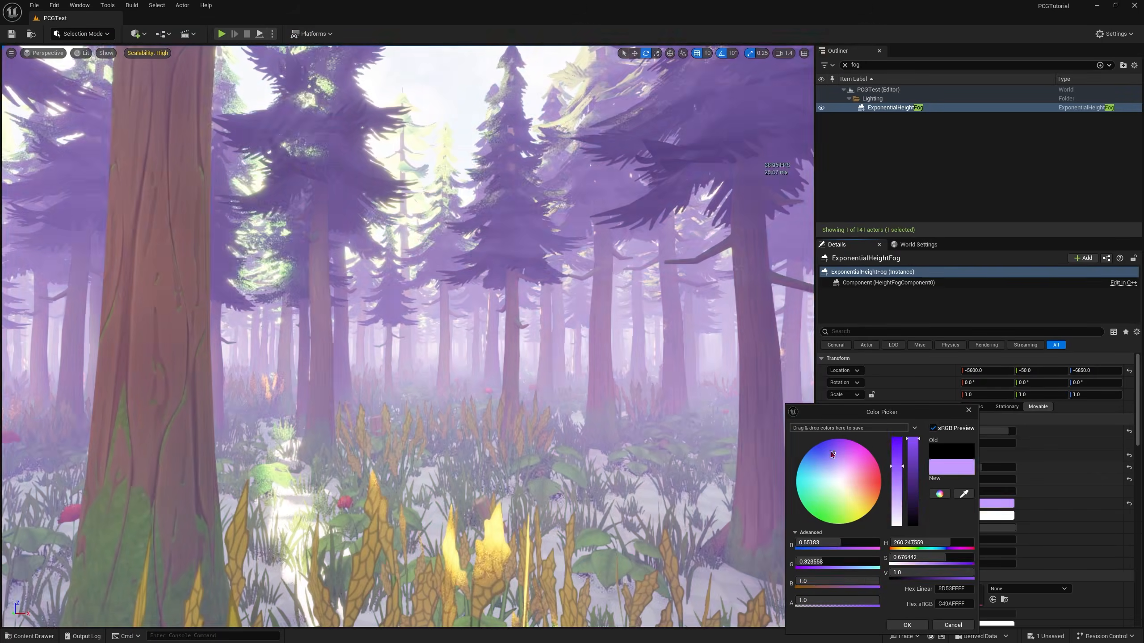
left_click_drag(831, 451, 854, 503)
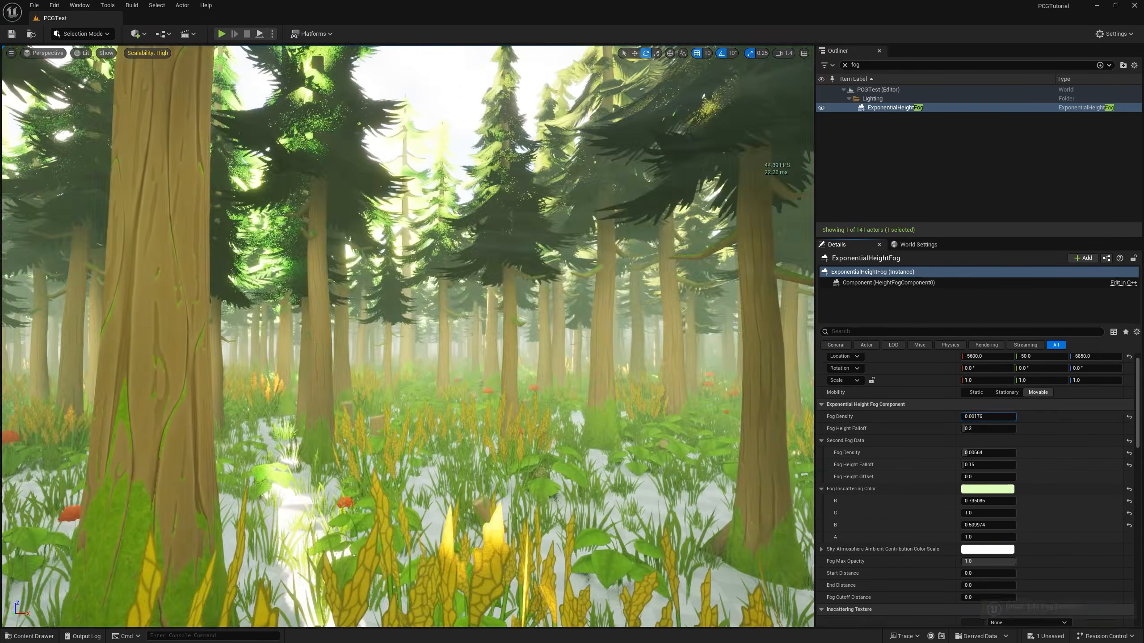
left_click_drag(989, 416, 1003, 416)
scroll(897, 554, "down", 1)
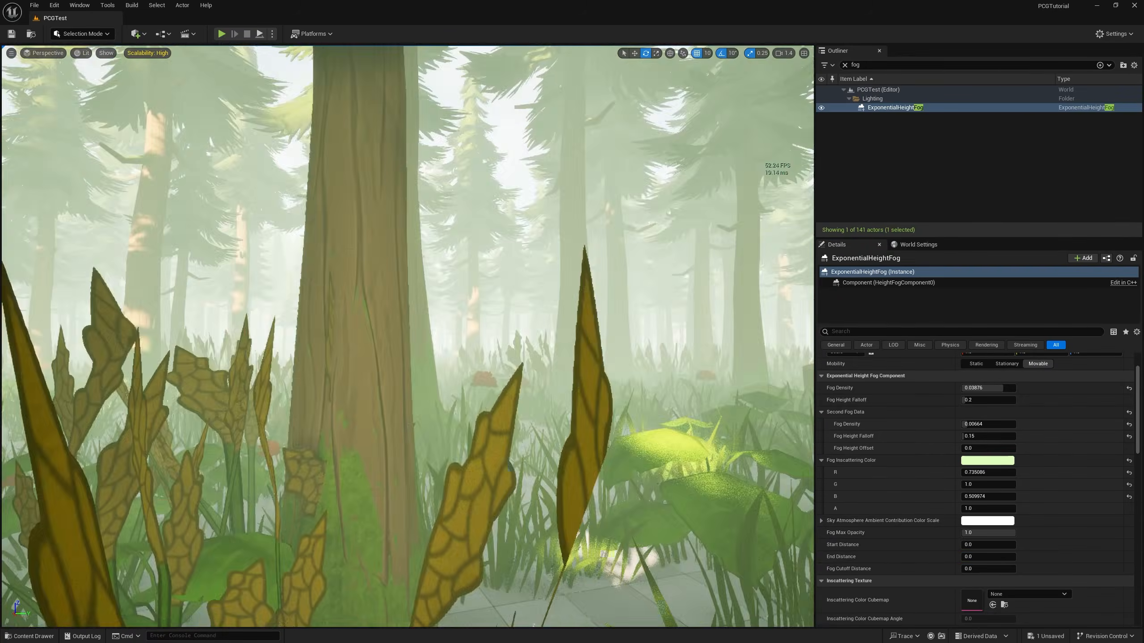
left_click(987, 460)
left_click_drag(929, 443, 929, 508)
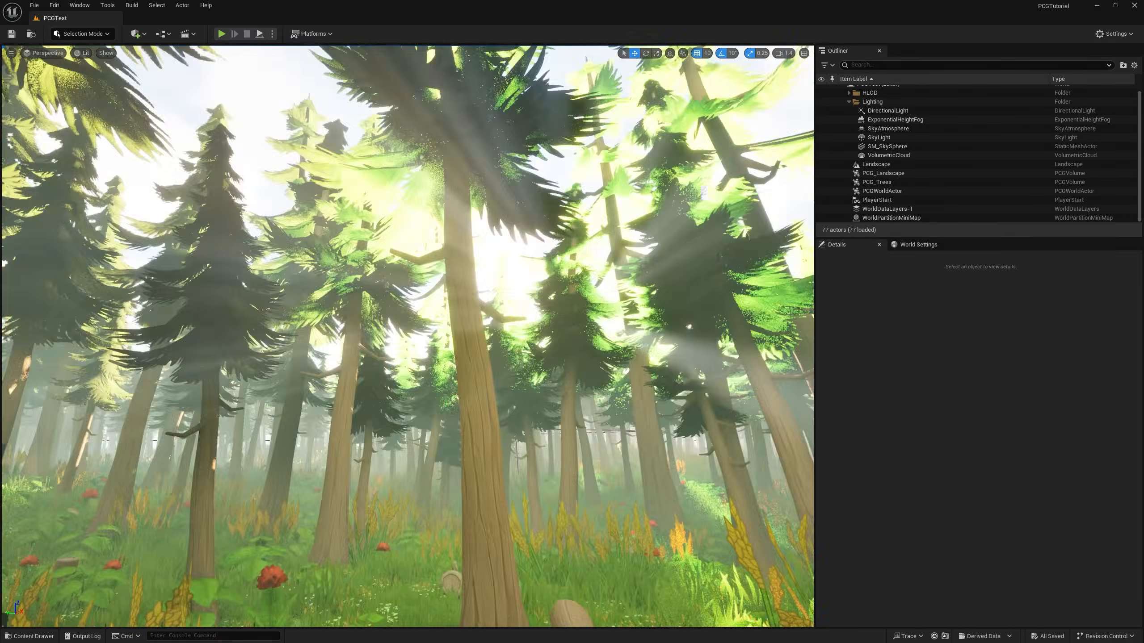
Step: Add a PostProcessVolume to the level and set its Chromatic Aberration Intensity to 0.35
left_click(914, 246)
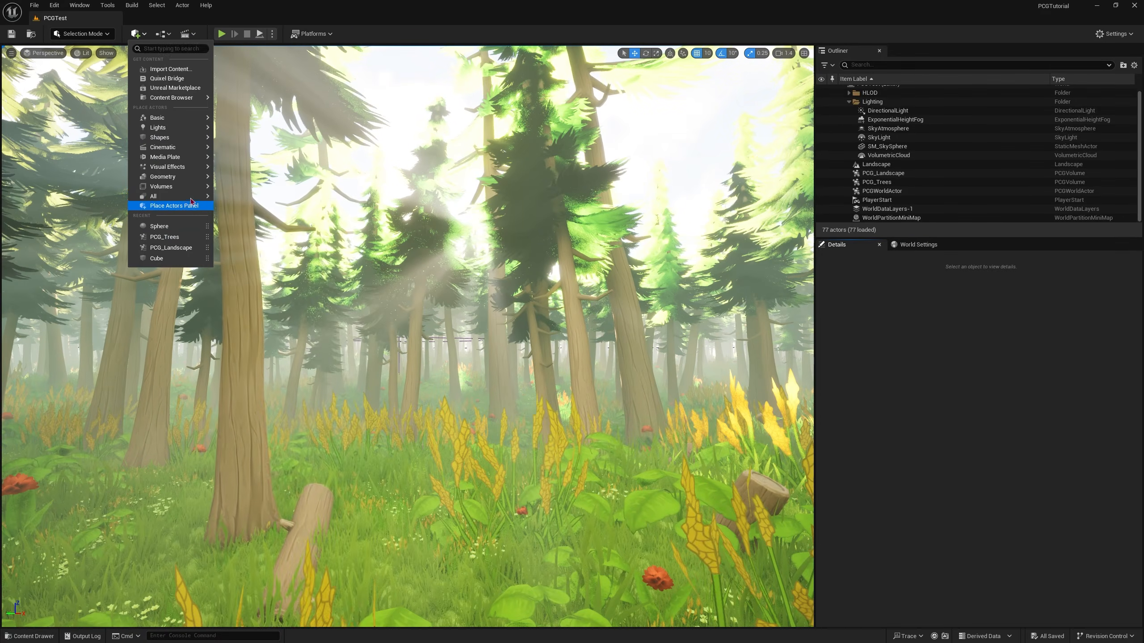
left_click(262, 211)
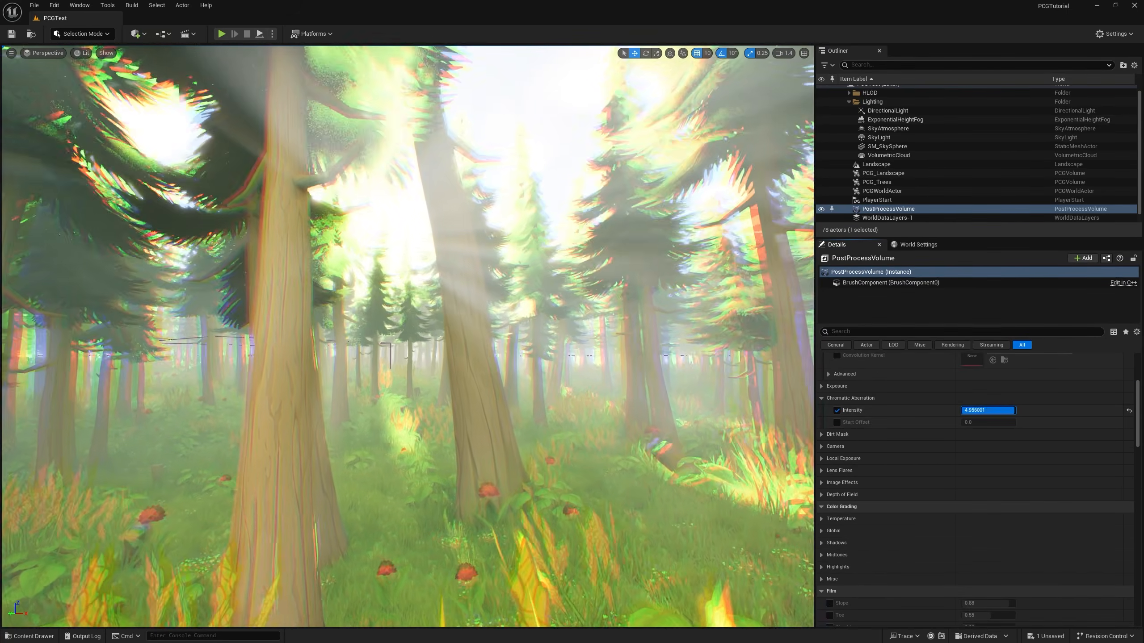
type("0.35")
key("Return")
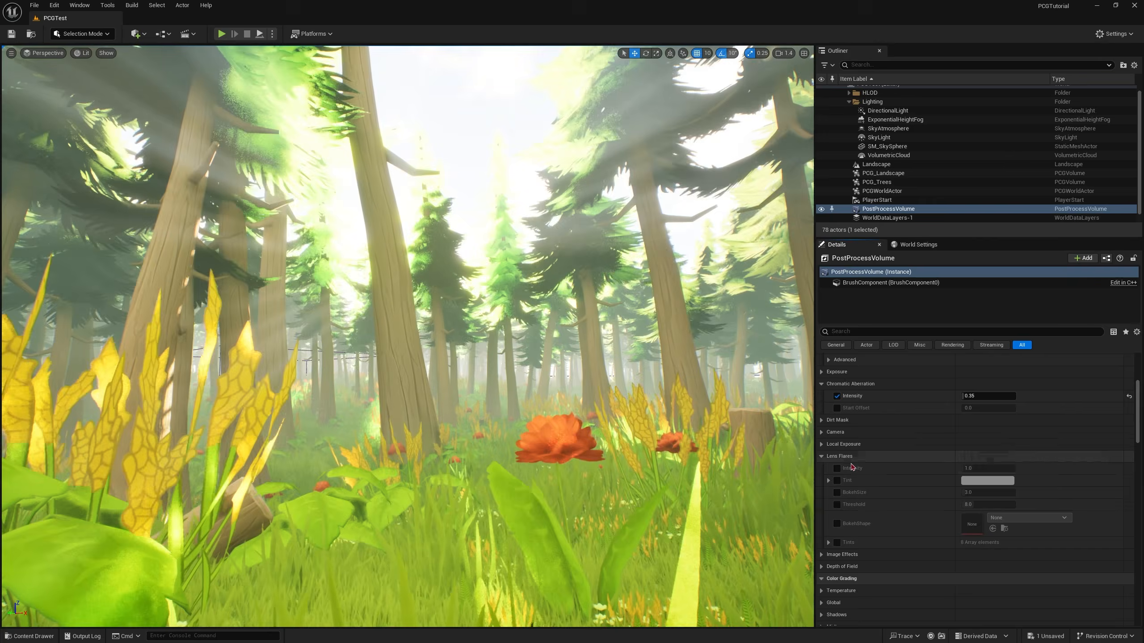
Step: Enable the PostProcessVolume's Lens Flares Intensity at 0.25 and its Vignette Intensity at 0.55
left_click(837, 469)
left_click(983, 469)
type("0.25")
key("Return")
scroll(852, 413, "down", 3)
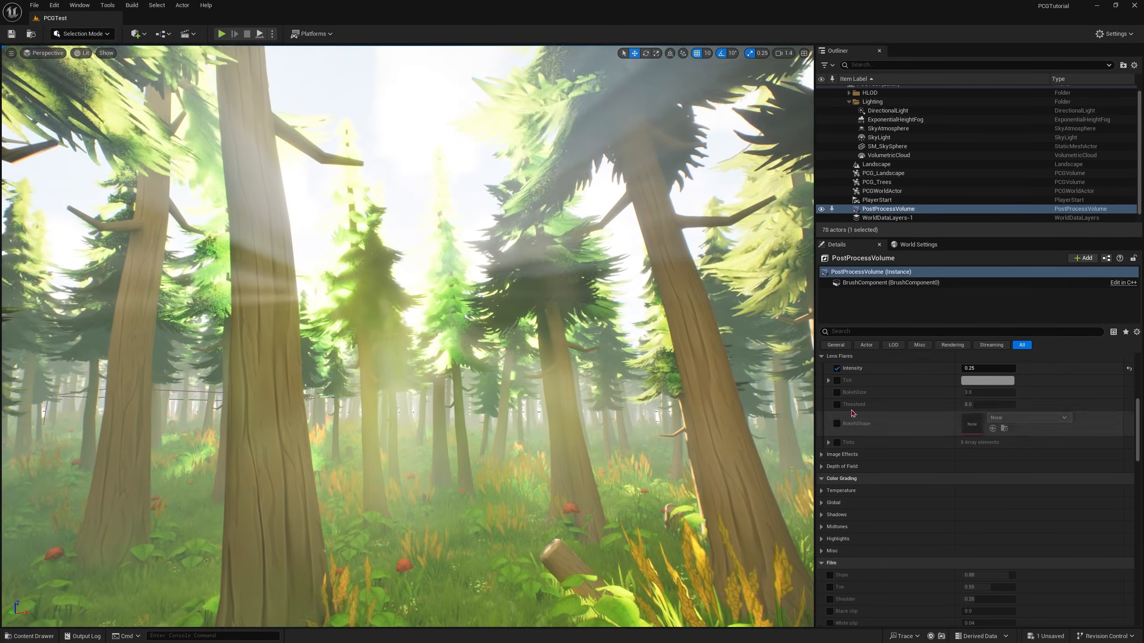
left_click_drag(981, 438, 998, 438)
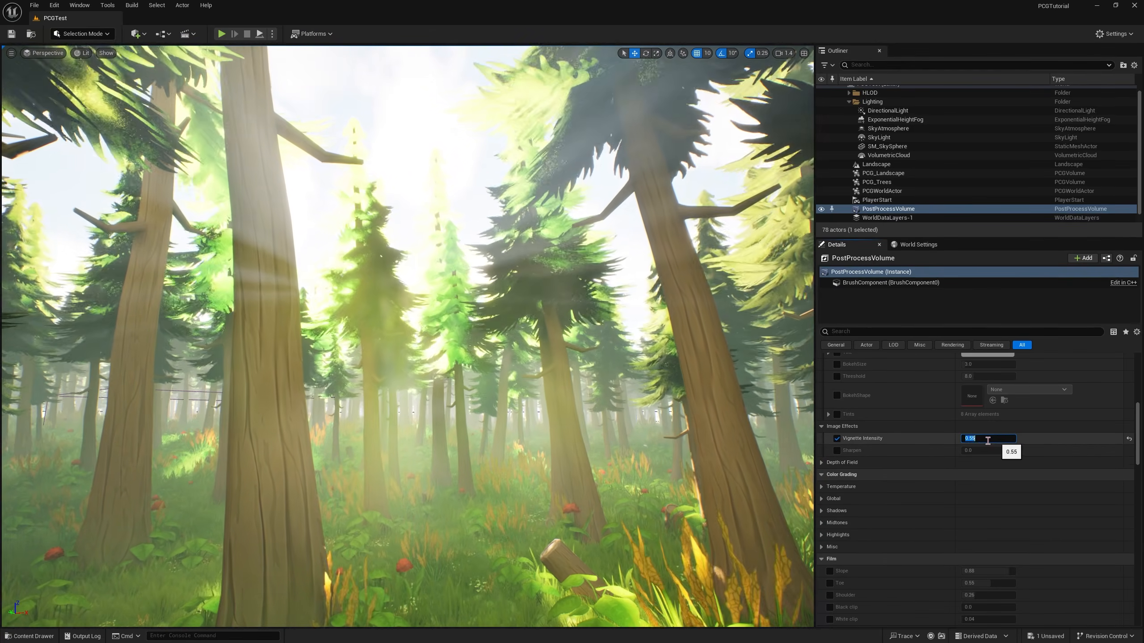
left_click(821, 473)
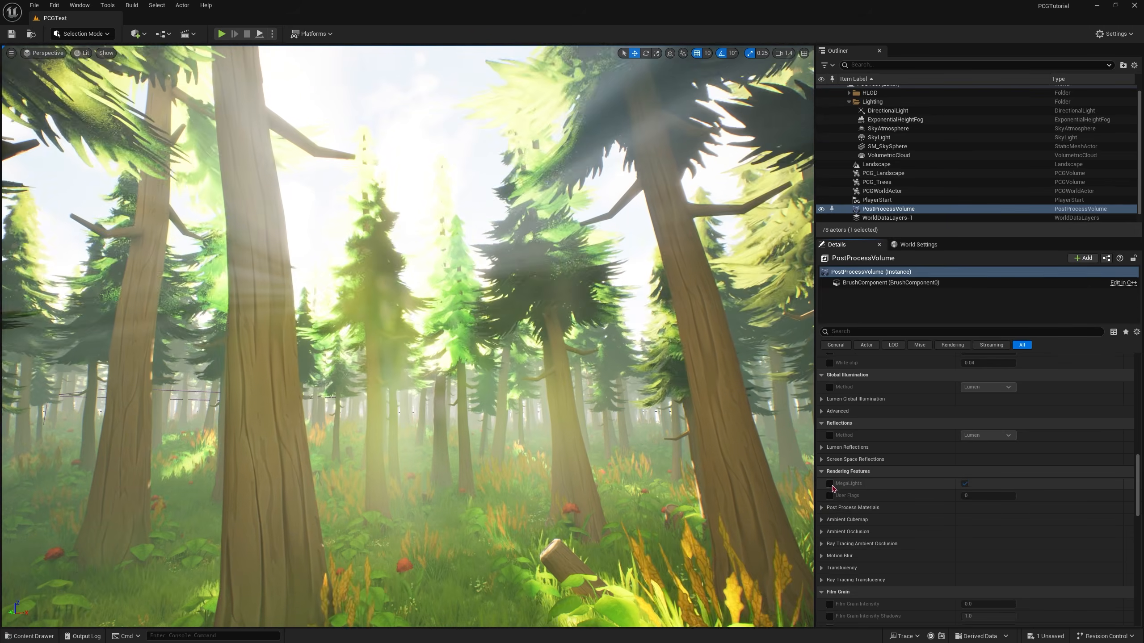
Step: Enable the MegaLights override on the PostProcessVolume and set its Motion Blur Amount to 0.8
left_click(830, 483)
scroll(832, 469, "down", 3)
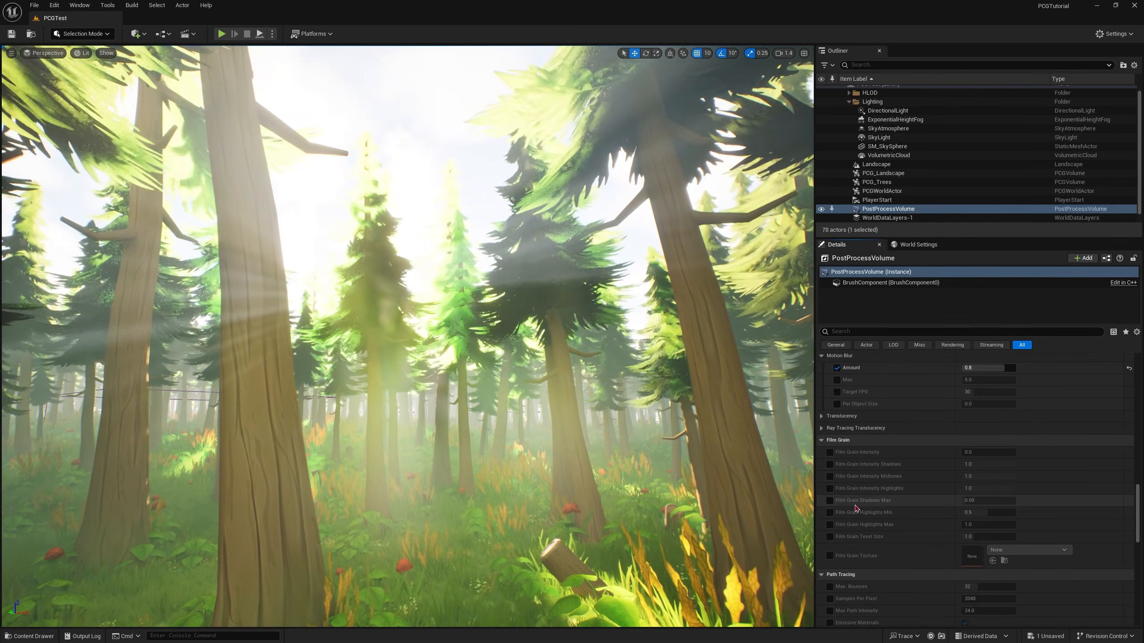
scroll(888, 485, "down", 10)
Step: Fly through the forest in a full-screen viewport to examine the fog, light shafts and motion blur
key("Escape")
key("F11")
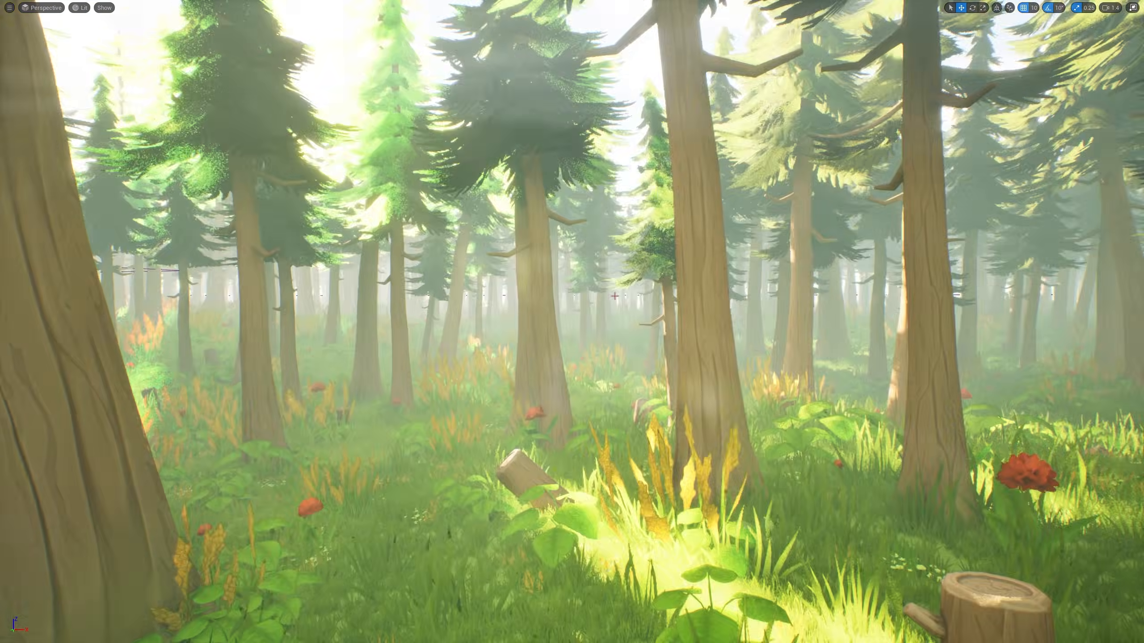
key("w")
right_click_drag(572, 322, 459, 316)
scroll(571, 322, "down", 3)
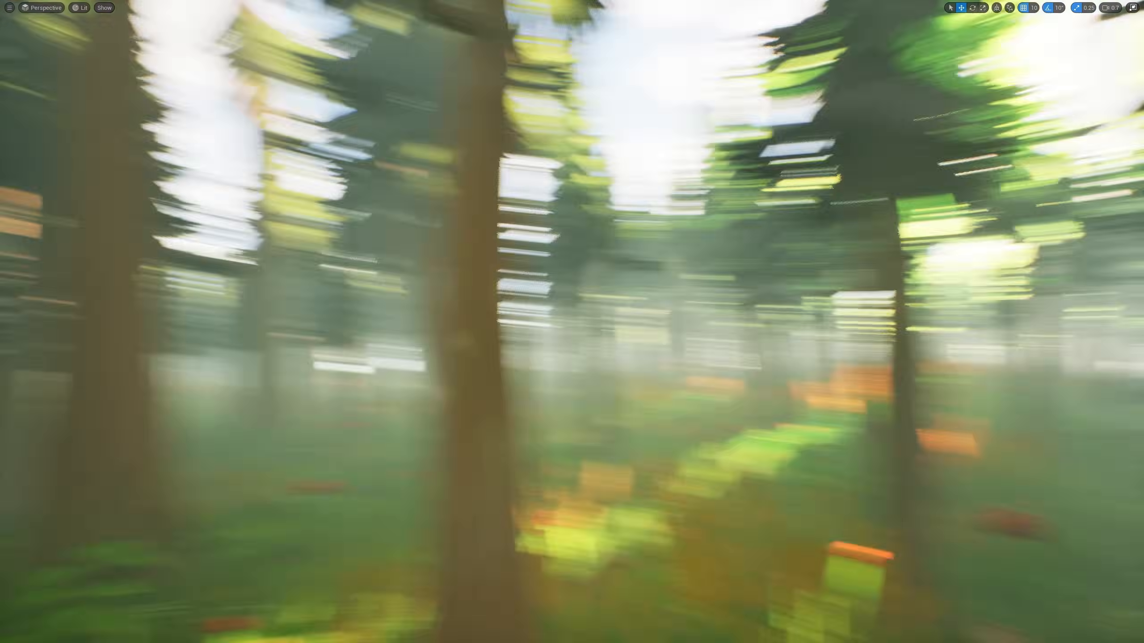
key("F11")
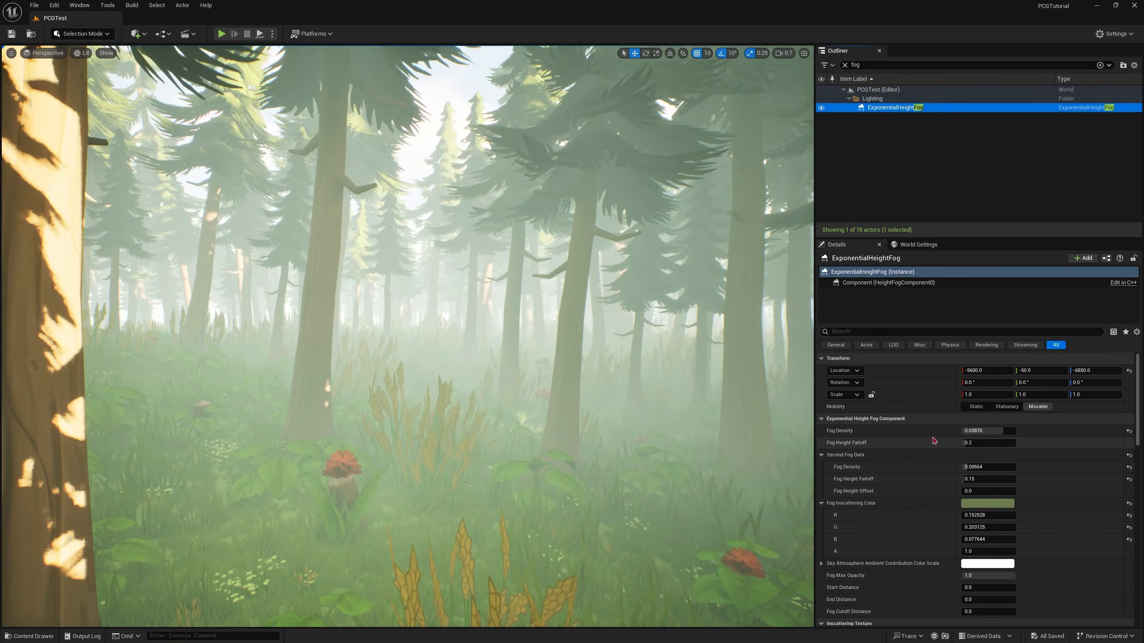
Step: Undo the last Fog Density change, set the ExponentialHeightFog's Fog Density to 0.05 and its Fog Height Falloff to 0.3
key("ctrl+z")
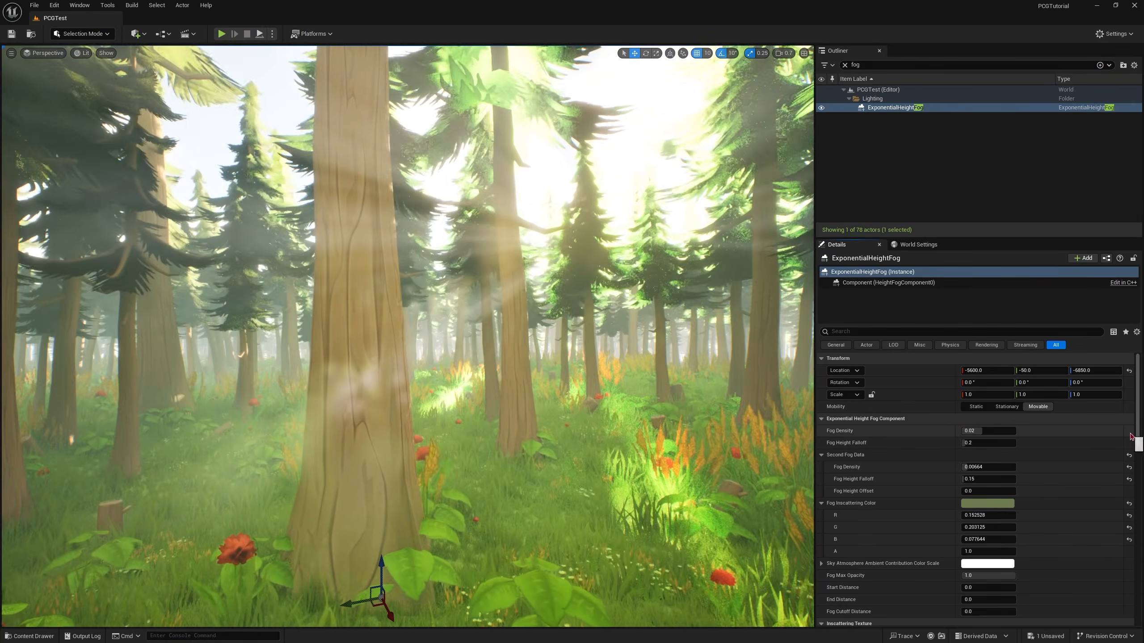
left_click(985, 430)
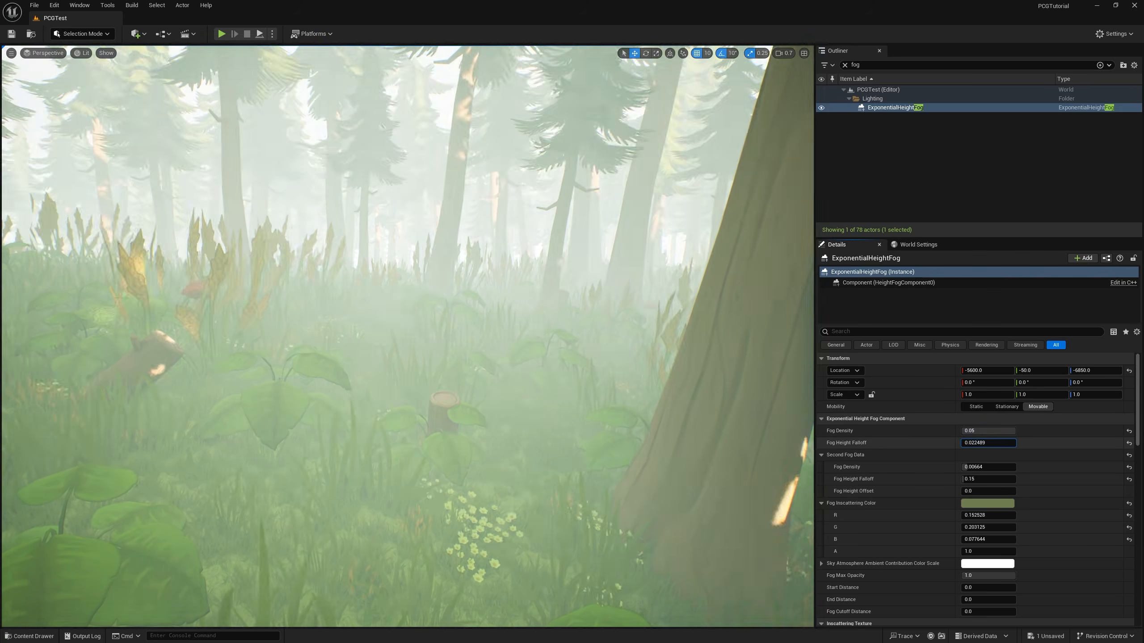
left_click(982, 443)
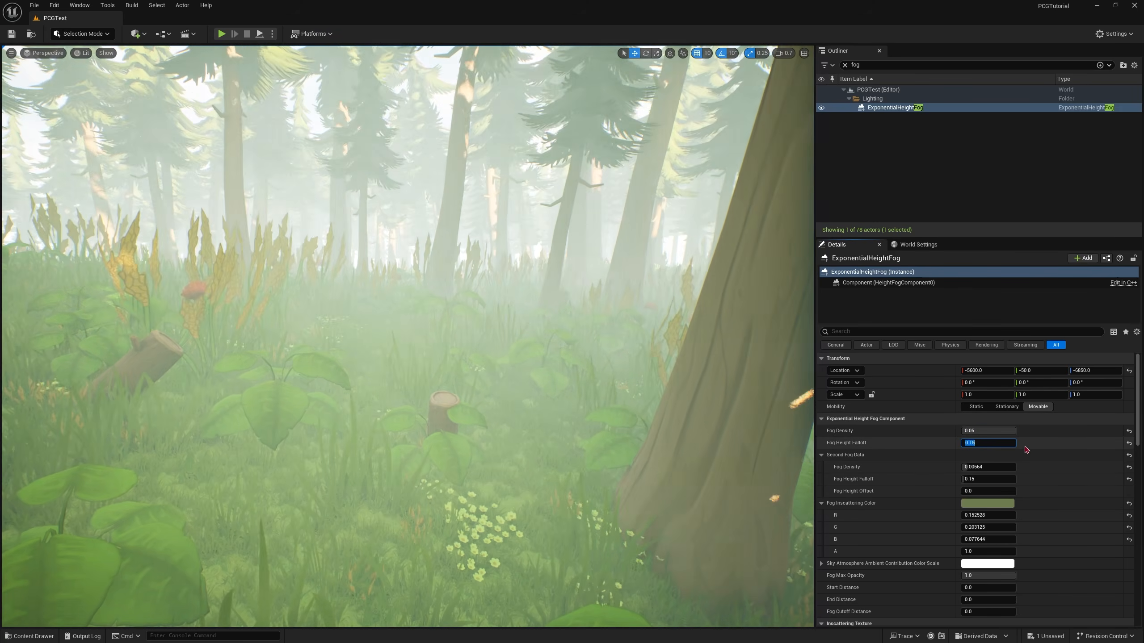
type("0.3")
key("Return")
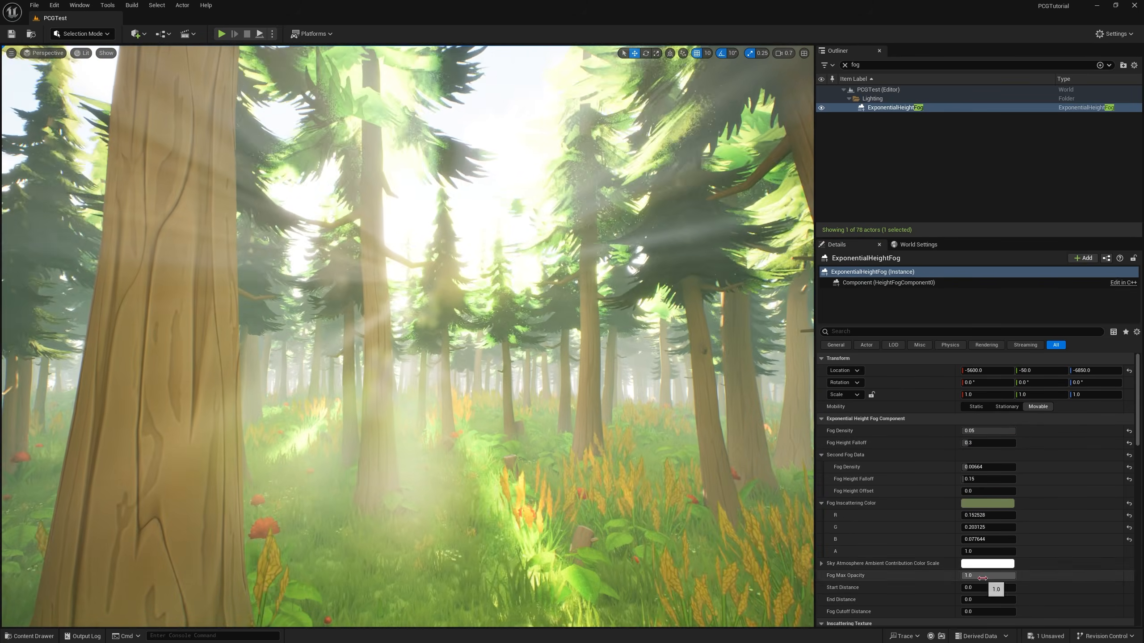
Step: Set the second fog layer's Fog Density to about 0.015 and try a fog Start Distance of 200
left_click_drag(981, 467, 988, 468)
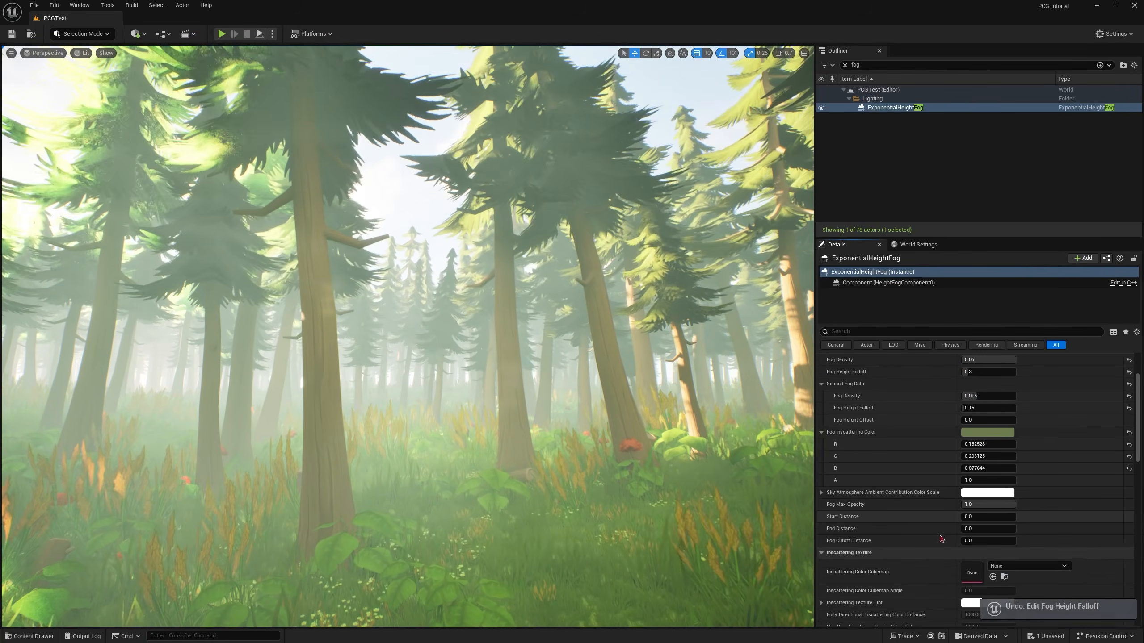
left_click(988, 517)
type("100")
key("Return")
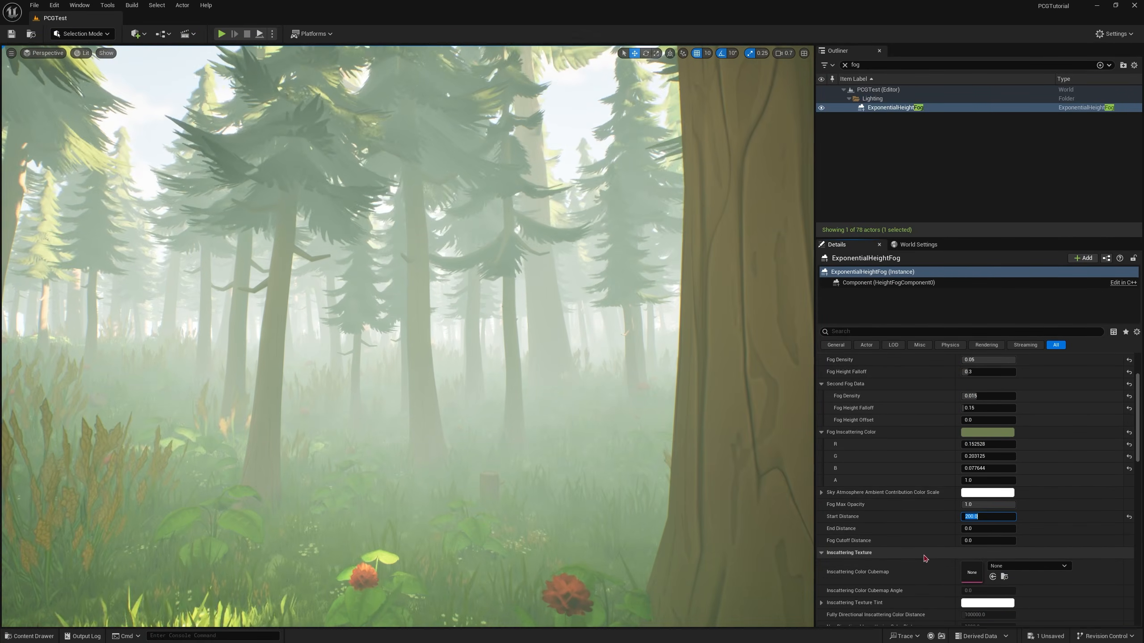
Step: Try a Volumetric Fog Scattering Distribution of 0.9 on the ExponentialHeightFog
scroll(990, 528, "down", 5)
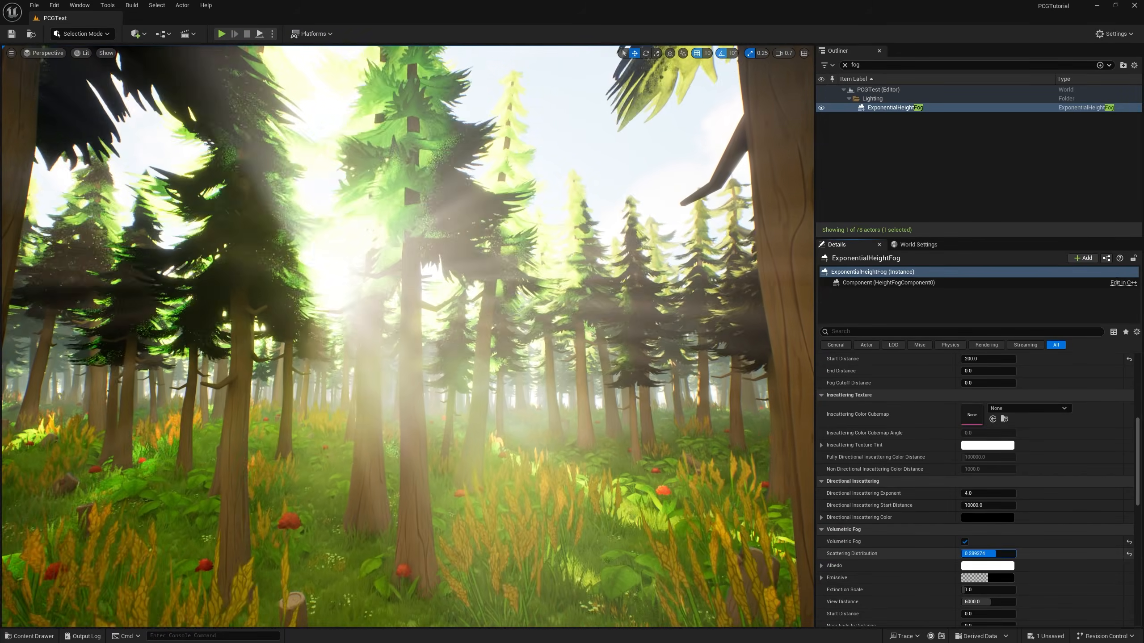
type("0.9")
key("Return")
scroll(936, 553, "down", 2)
Step: Set the ExponentialHeightFog's main Fog Density to 0.04 and the second layer's Fog Density to 0.03
scroll(977, 486, "up", 10)
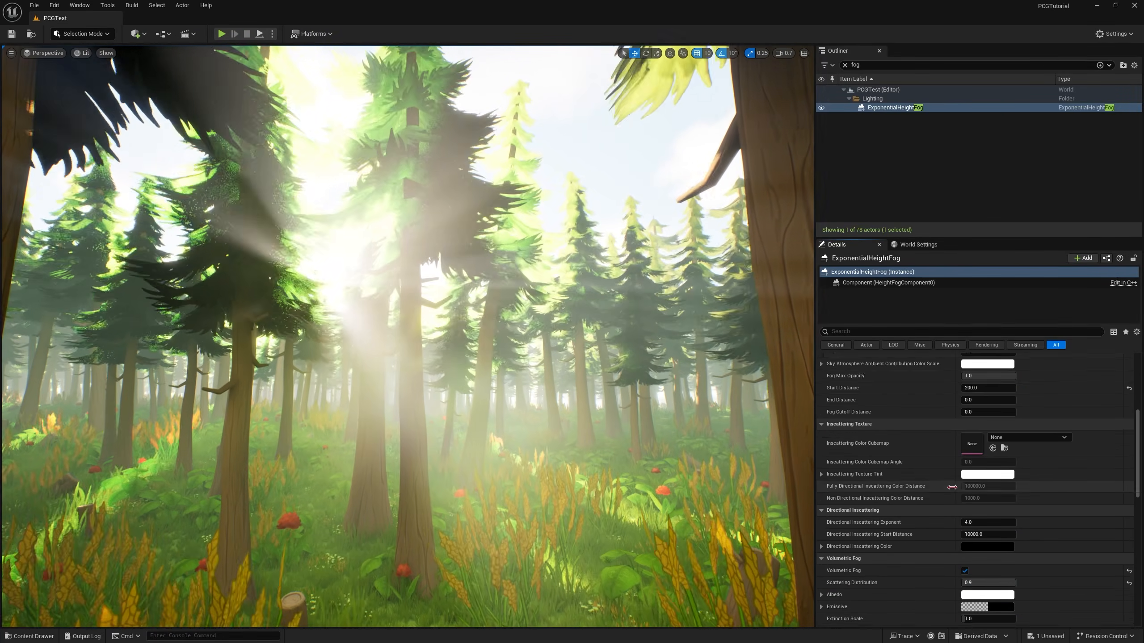
left_click(989, 467)
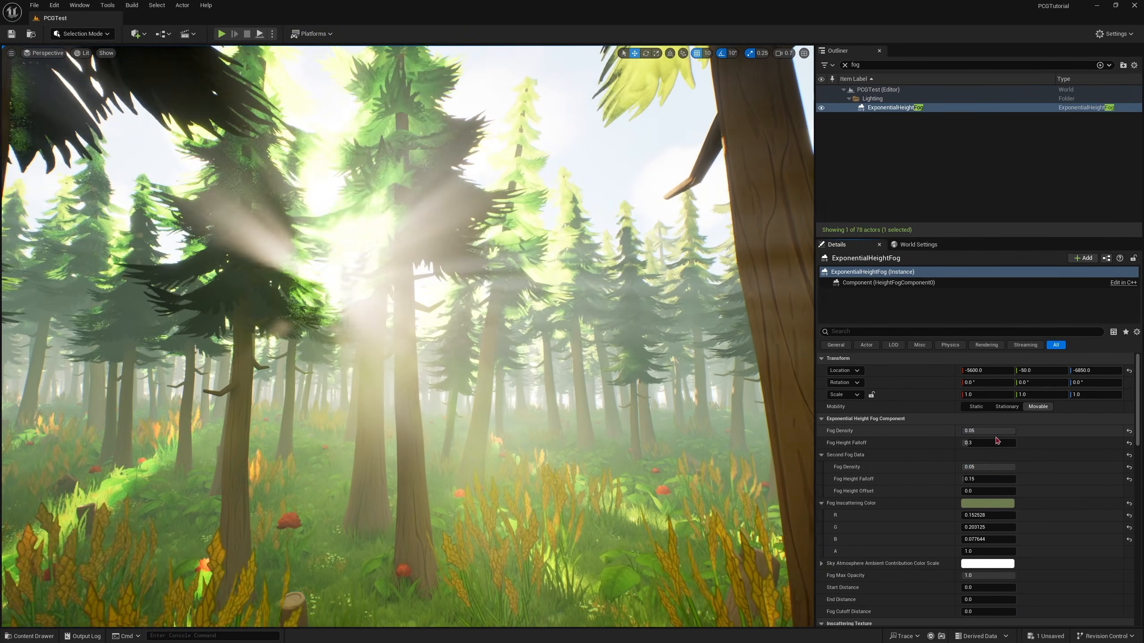
left_click(1000, 432)
type("0.08")
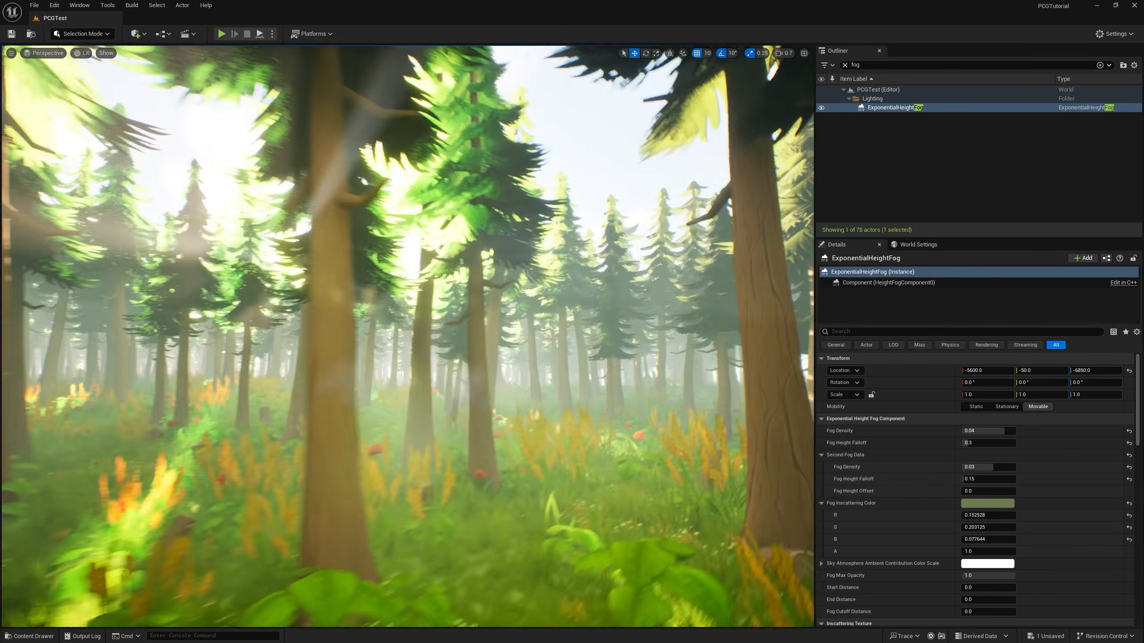
Step: Brighten the green Fog Inscattering Color to about R 0.278, G 0.370, B 0.143
left_click(987, 503)
left_click_drag(903, 507, 903, 481)
left_click(896, 625)
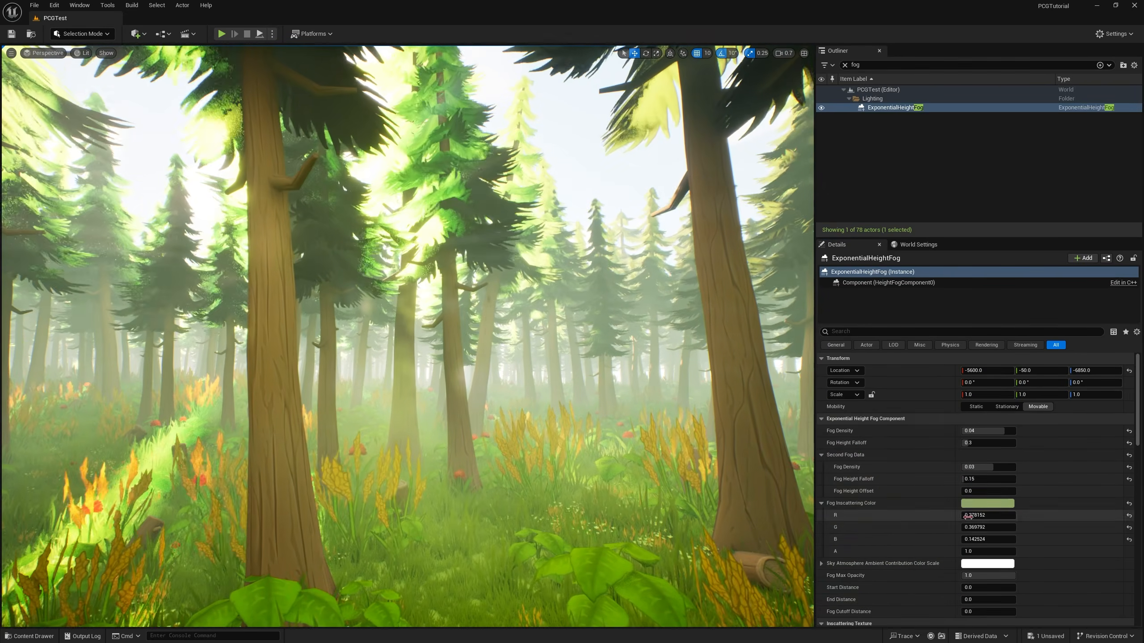
Step: Set the Volumetric Fog View Distance of the ExponentialHeightFog to 1000
scroll(1081, 515, "down", 10)
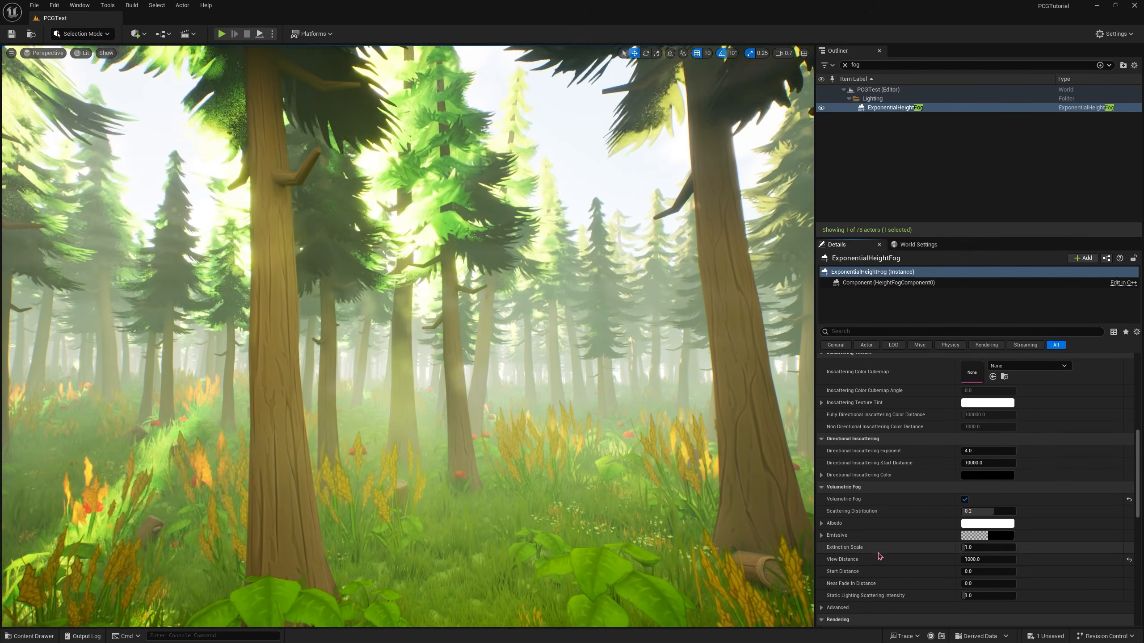
scroll(879, 556, "down", 2)
left_click(973, 503)
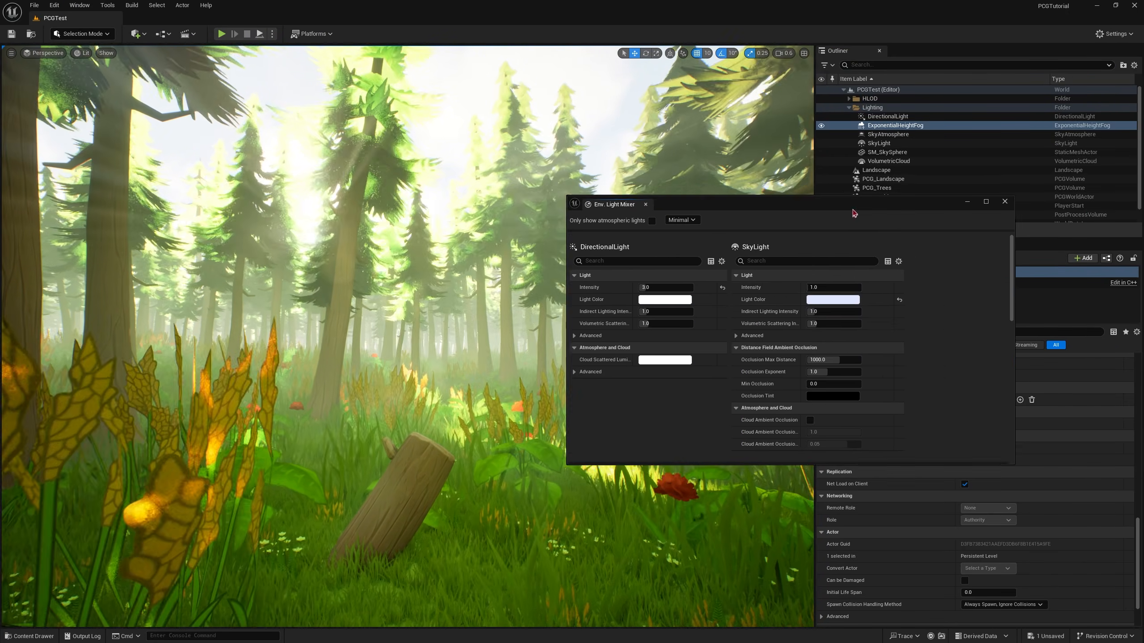
Step: Change the SkyLight's Light Color to a near-white tint in the Env. Light Mixer and close the mixer
left_click(933, 367)
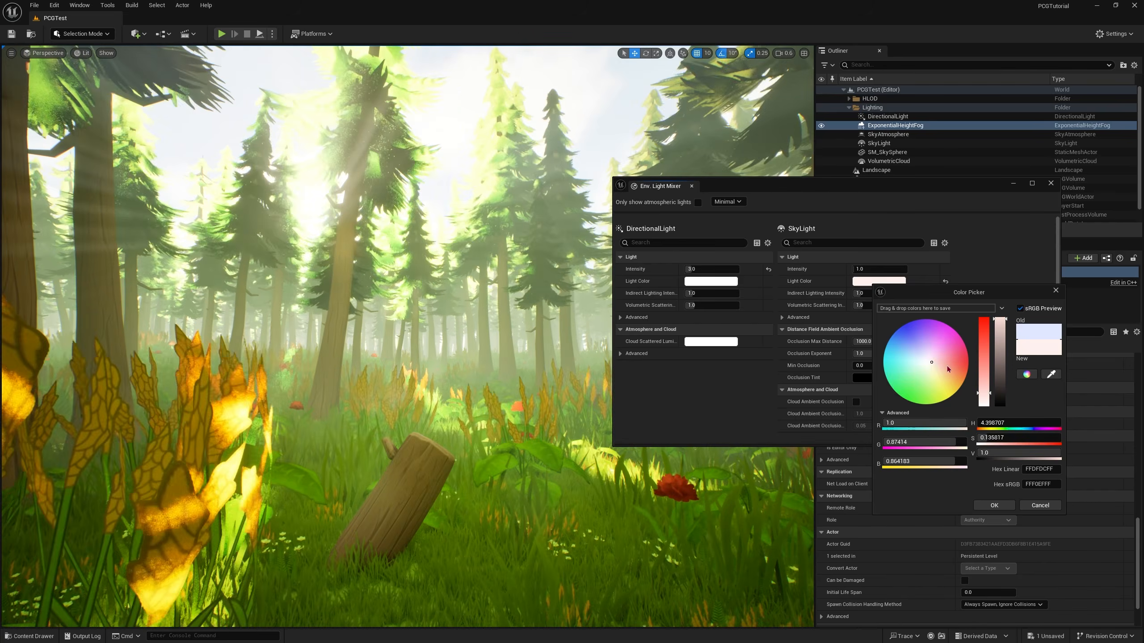
left_click_drag(947, 367, 923, 361)
left_click(993, 506)
left_click(636, 354)
scroll(802, 406, "down", 4)
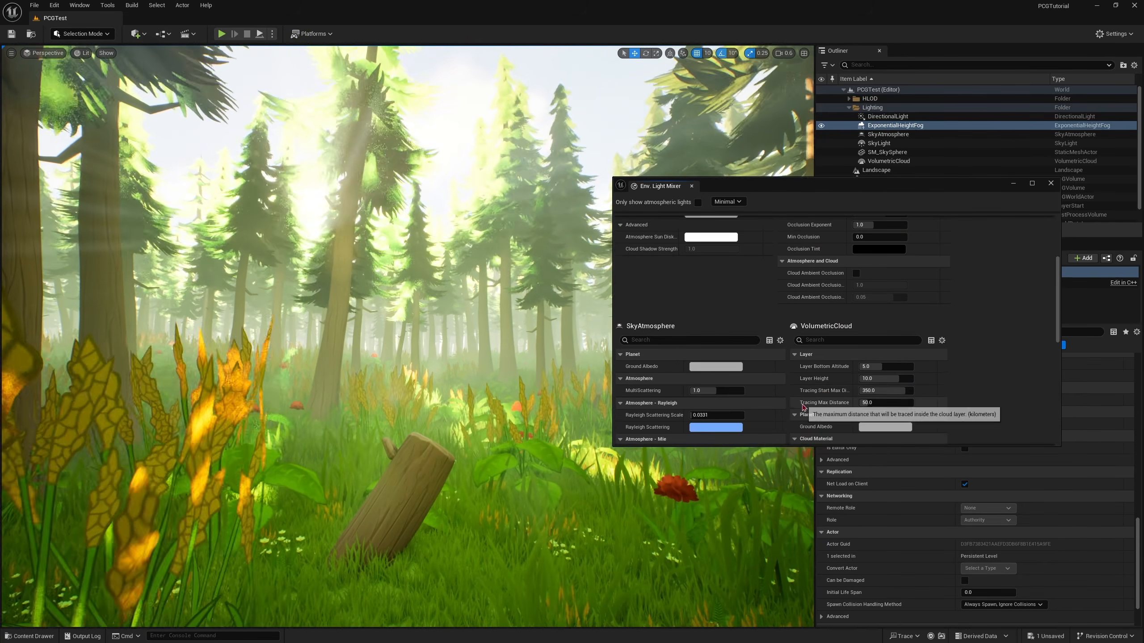
scroll(802, 408, "down", 8)
scroll(986, 368, "up", 8)
left_click(1051, 183)
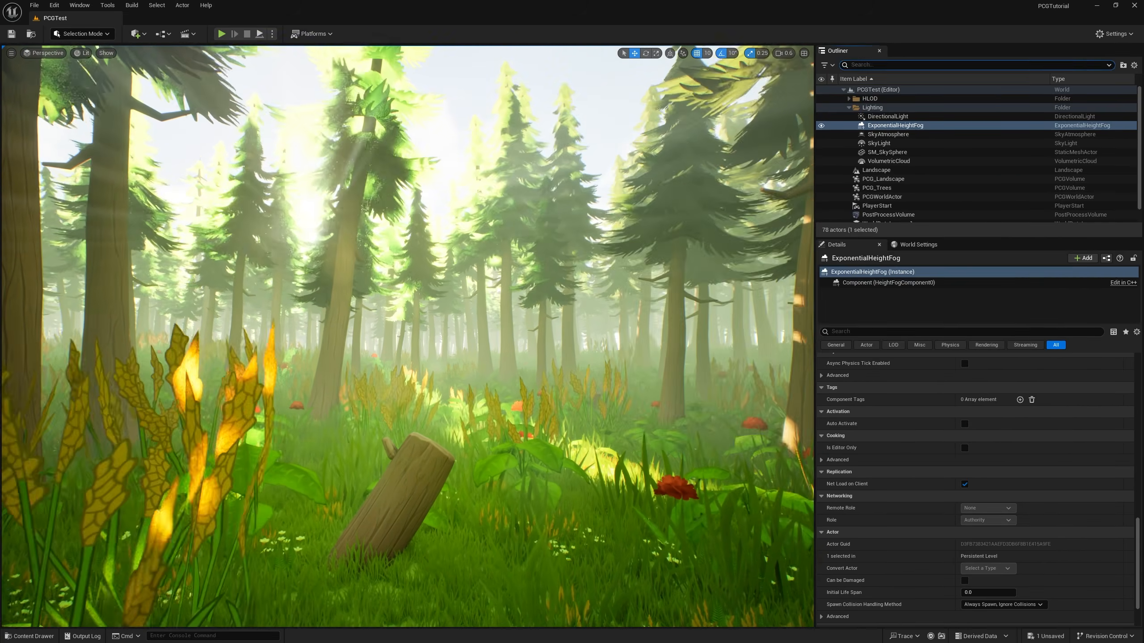
Step: Adjust the sun's direction while viewing the forest floor and tree trunks
right_click_drag(408, 335, 433, 338)
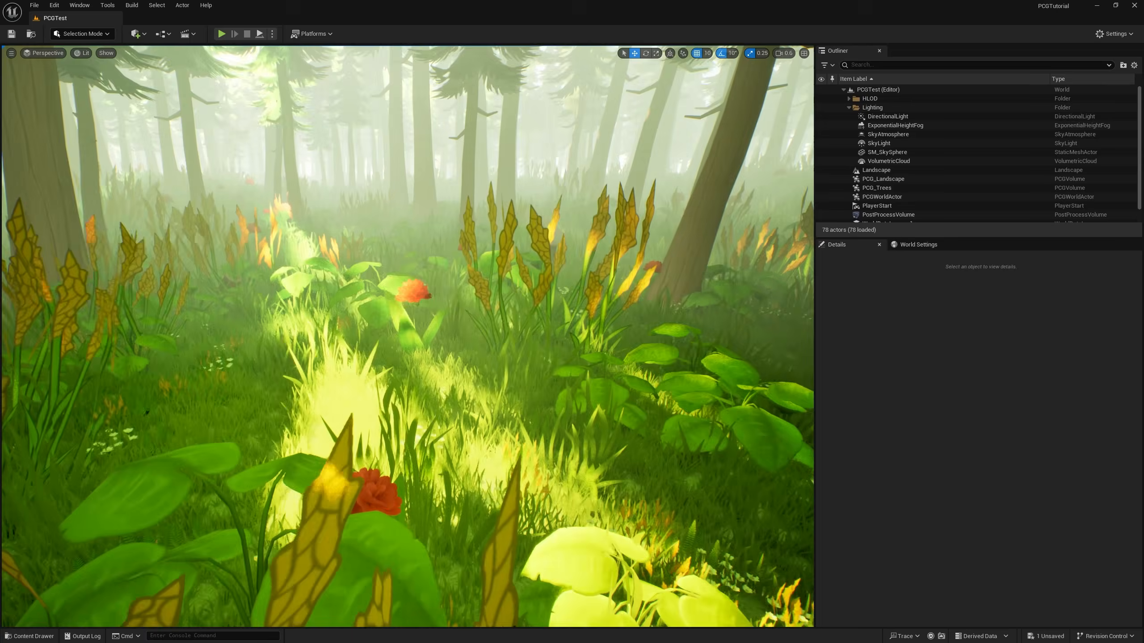
right_click_drag(407, 336, 477, 306)
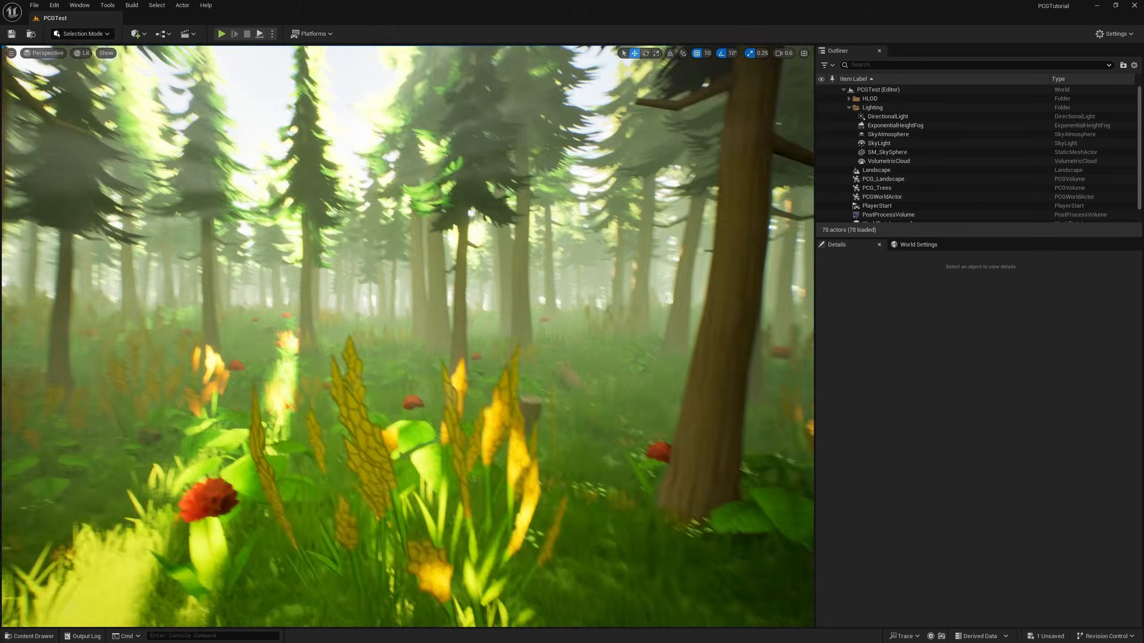
key("ctrl+l")
right_click_drag(354, 311, 492, 280)
Step: Toggle the visibility of SkyLight, SkyAtmosphere, ExponentialHeightFog and DirectionalLight to compare what each adds to the forest lighting
left_click(821, 143)
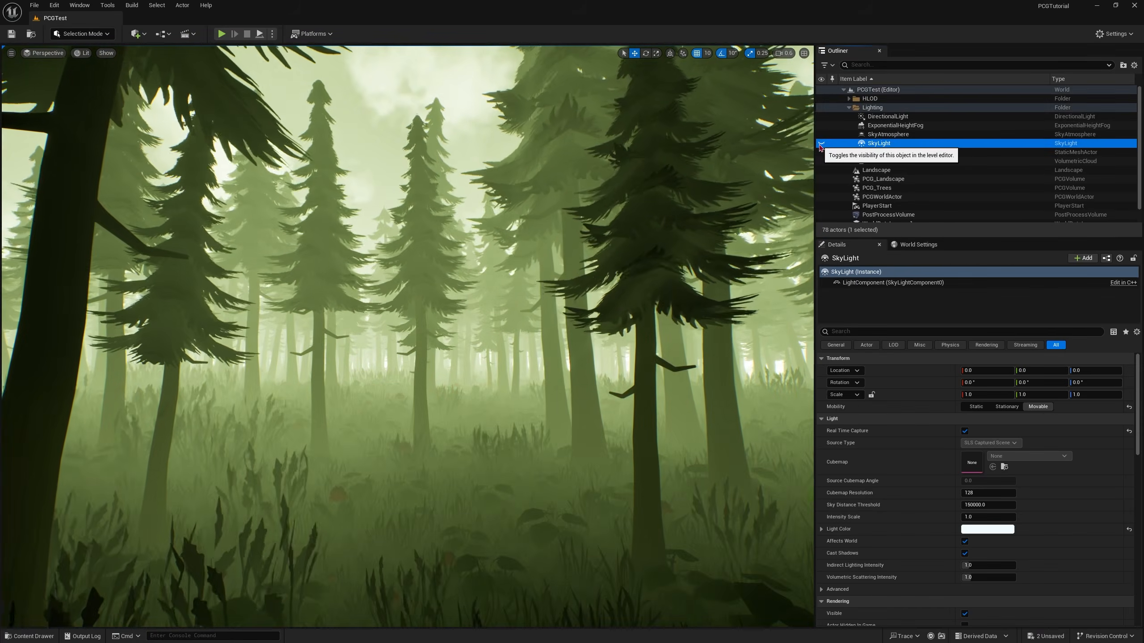
left_click(821, 144)
left_click(822, 134)
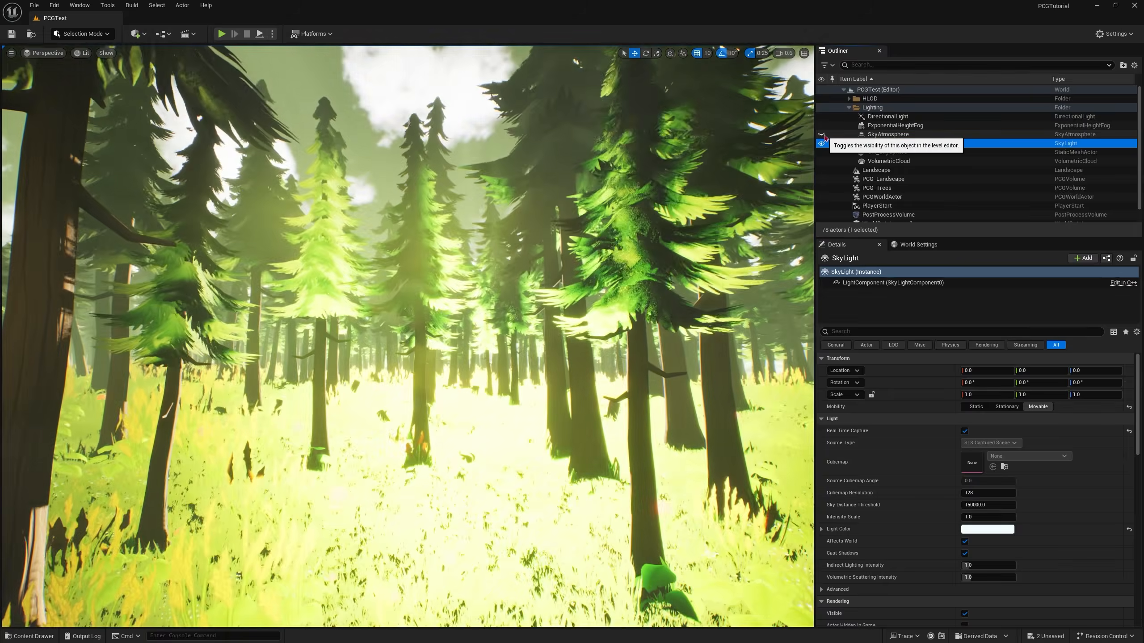
left_click(822, 135)
left_click(821, 125)
left_click(820, 125)
left_click(821, 126)
left_click(821, 135)
left_click(821, 144)
left_click(821, 116)
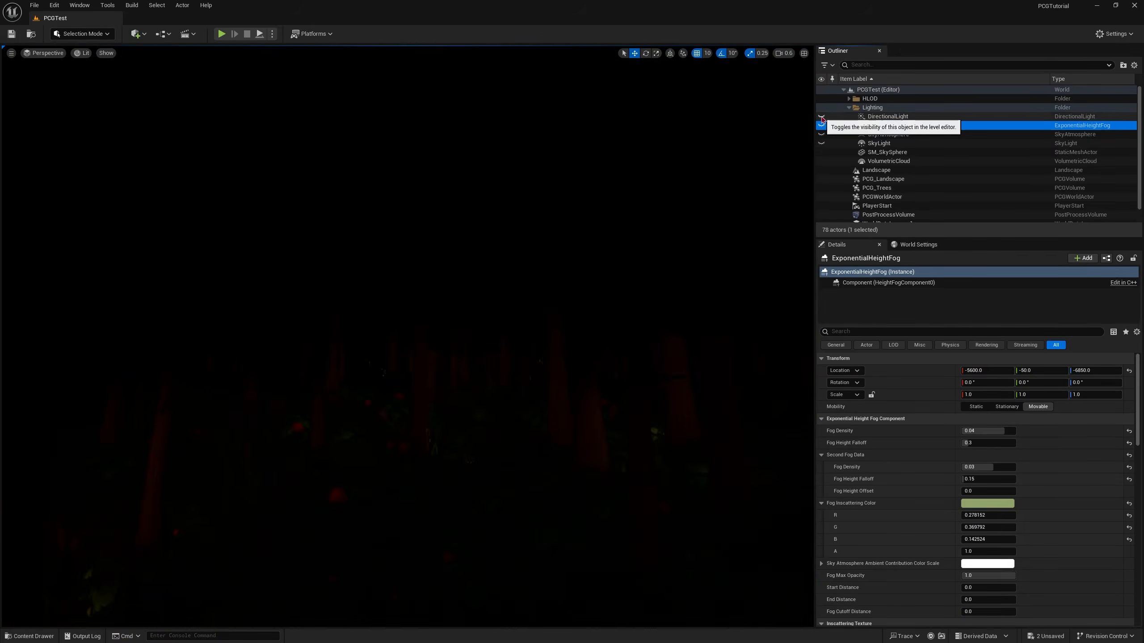
left_click(821, 117)
Step: Increase the DirectionalLight's Source Angle and set the SkyLight's Intensity Scale to 0.5
left_click(888, 116)
left_click(988, 431)
scroll(991, 483, "down", 3)
scroll(992, 478, "down", 1)
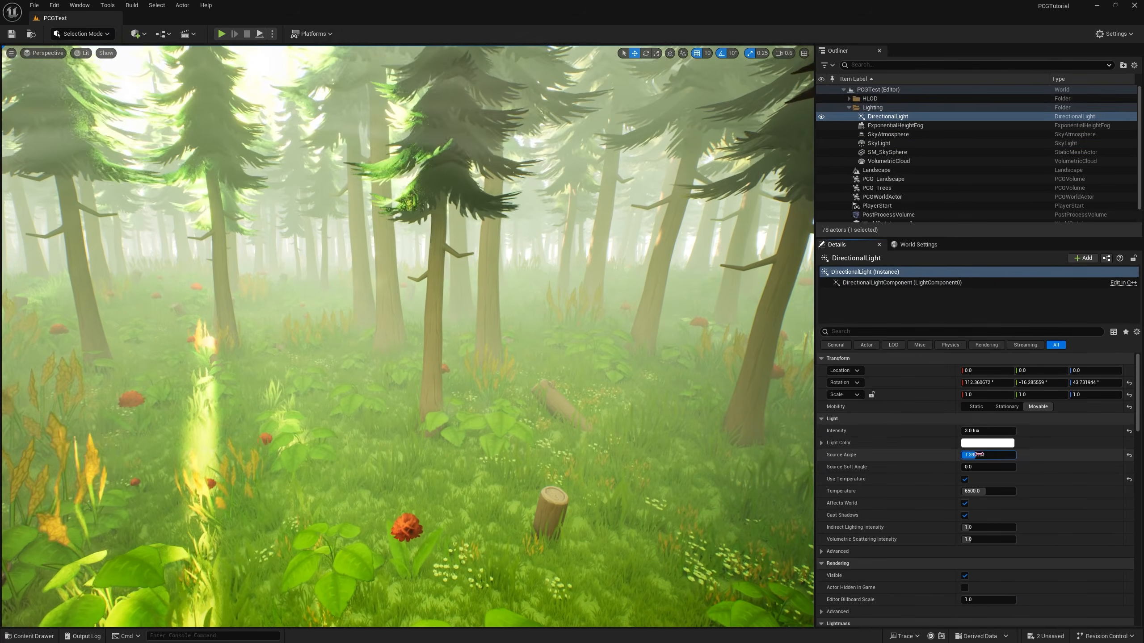
scroll(955, 504, "down", 12)
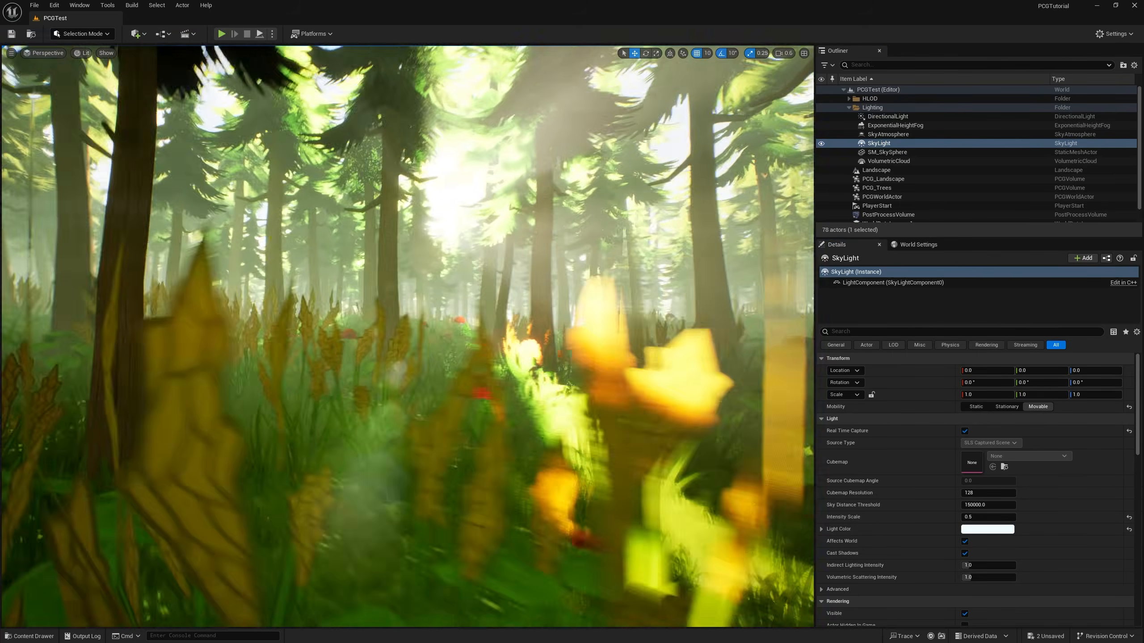
Step: Try a different MultiScattering value on the SkyAtmosphere and reselect the ExponentialHeightFog
left_click(887, 137)
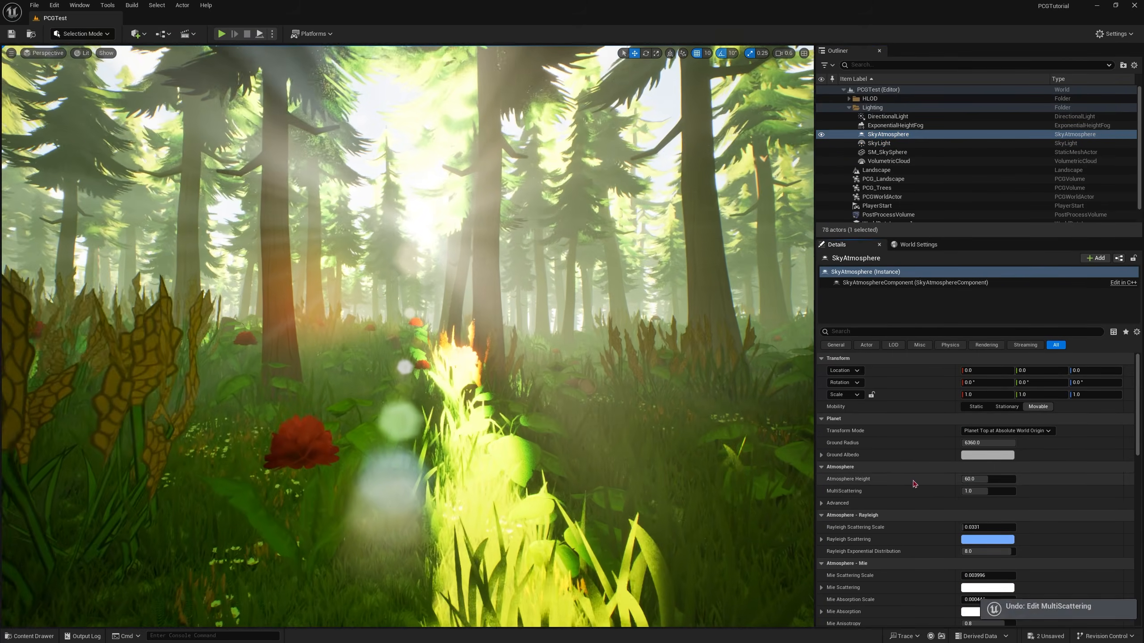
left_click(819, 127)
left_click(886, 117)
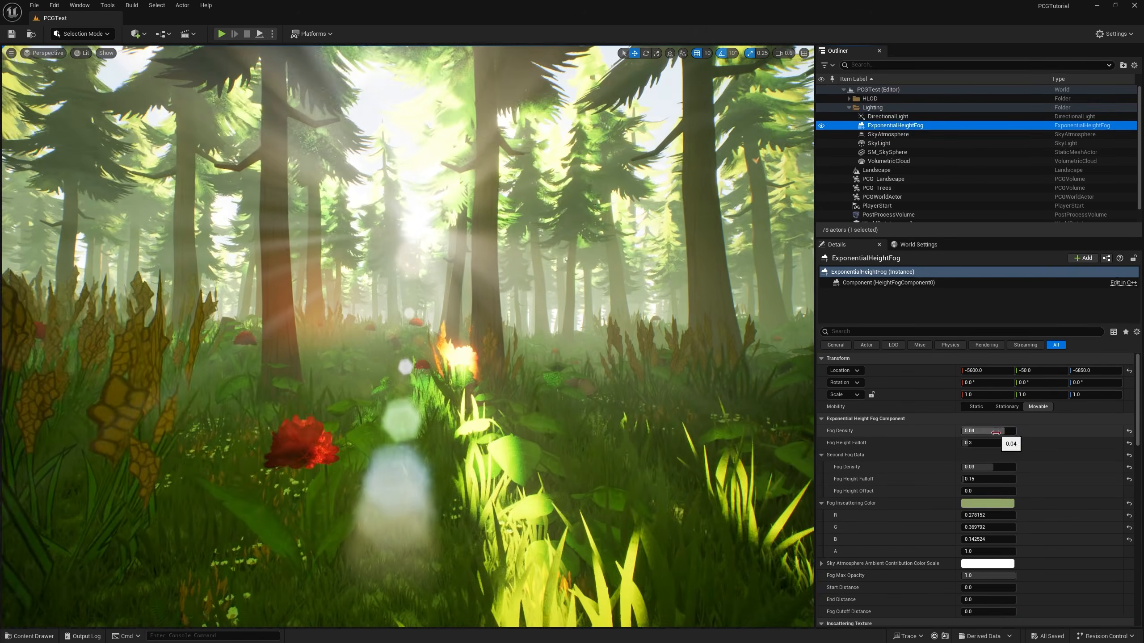
scroll(894, 566, "down", 2)
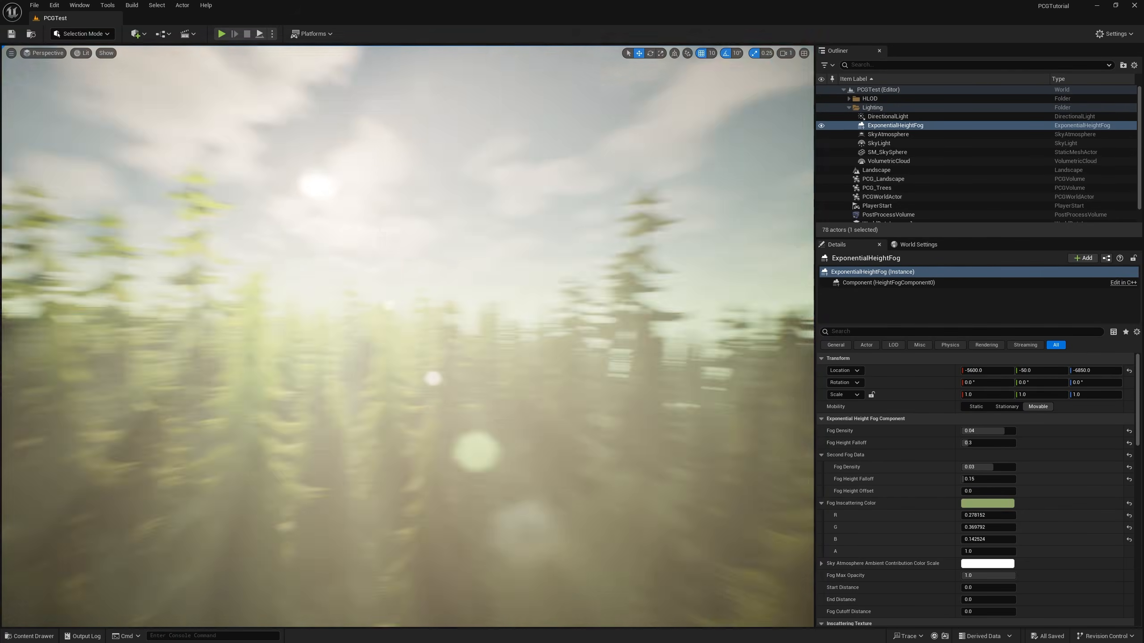
Step: Fly above the treetops in a full-screen viewport to examine the fog, sky and lens flares over the forest
key("F11")
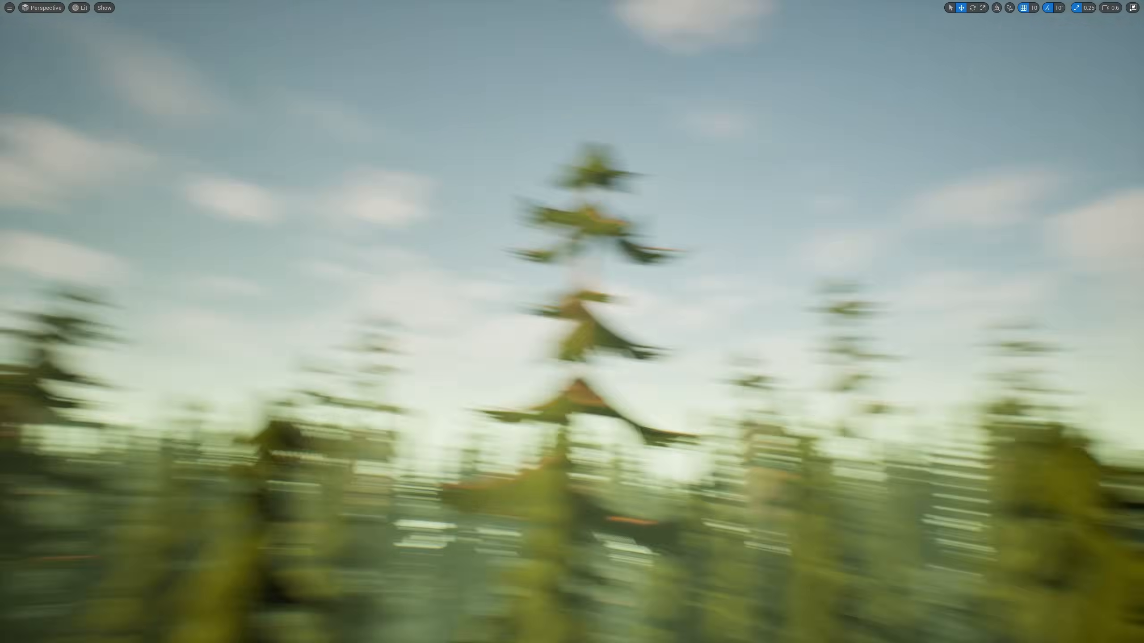
right_click_drag(572, 321, 657, 324)
key("s")
scroll(572, 321, "up", 1)
key("w")
key("q")
scroll(572, 322, "down", 1)
key("w")
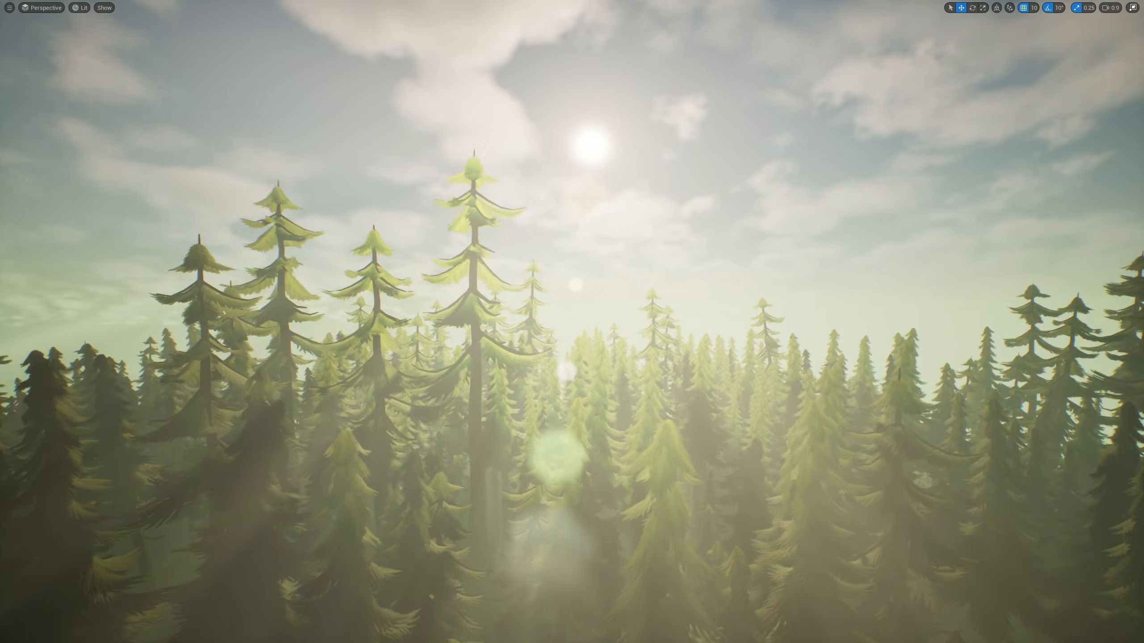
key("F11")
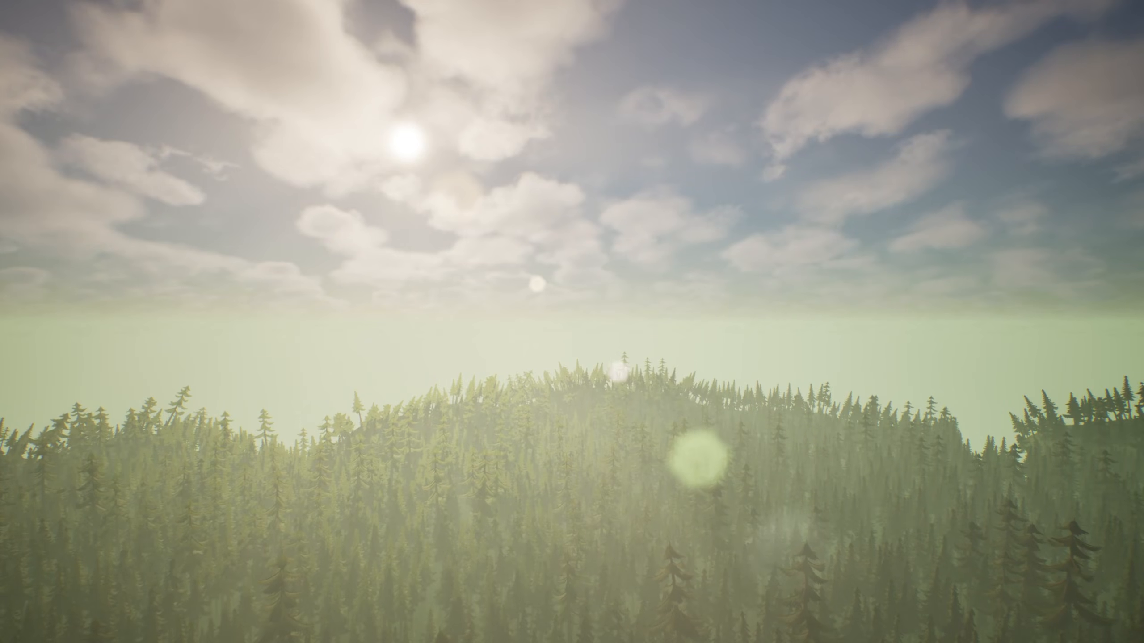